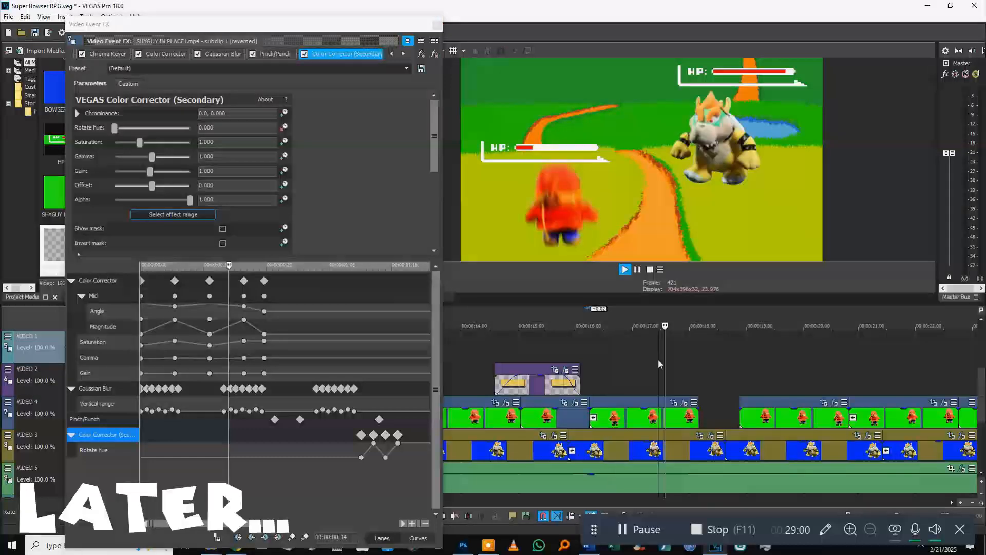
# Step: Play back the battle section around the 16-second mark to review the Shy Guy clip's keyframed effects
pyautogui.click(614, 360)
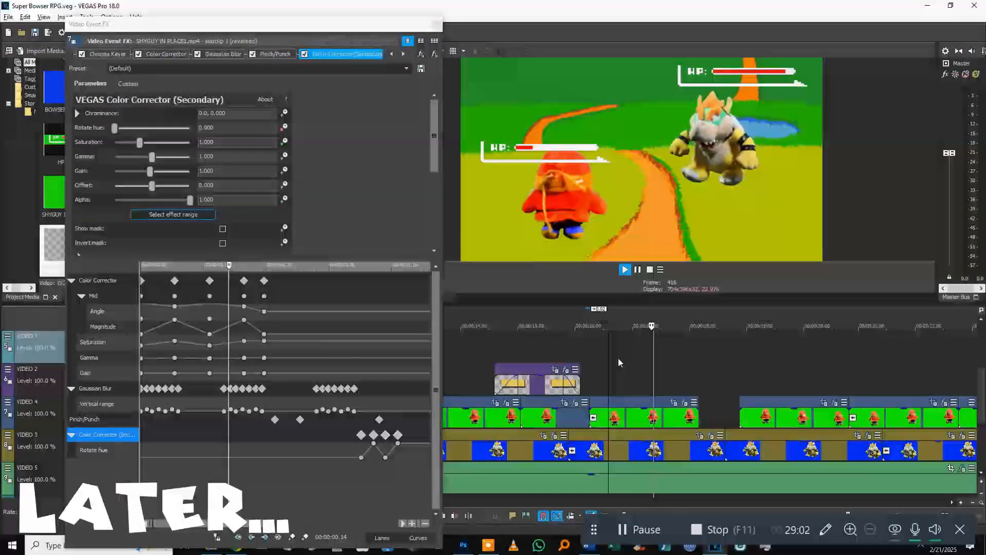
pyautogui.press('space')
pyautogui.click(371, 436)
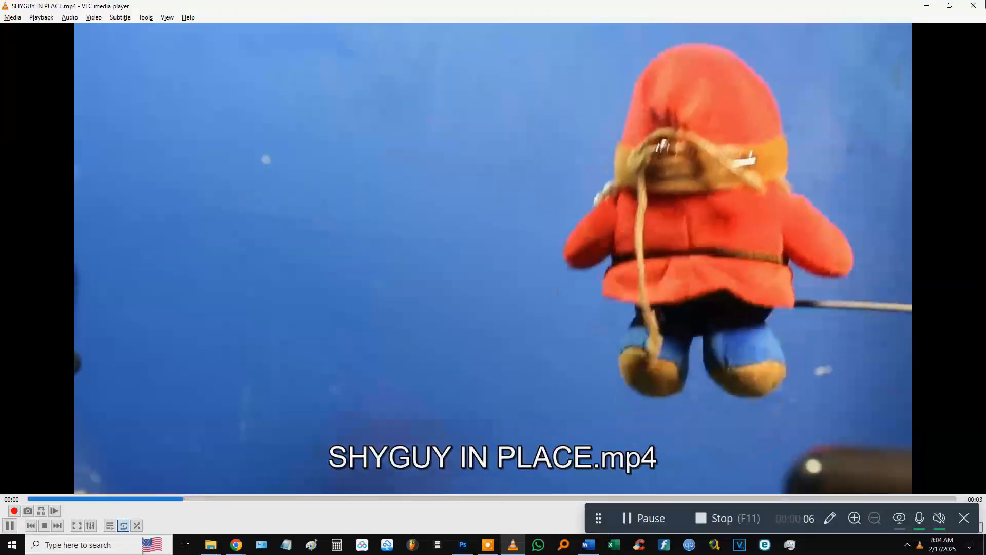
# Step: Switch to Photoshop and move the SHYGUY APPEARS.psd playhead to frame 1 on an enlarged timeline
pyautogui.hotkey('alt', 'Tab')
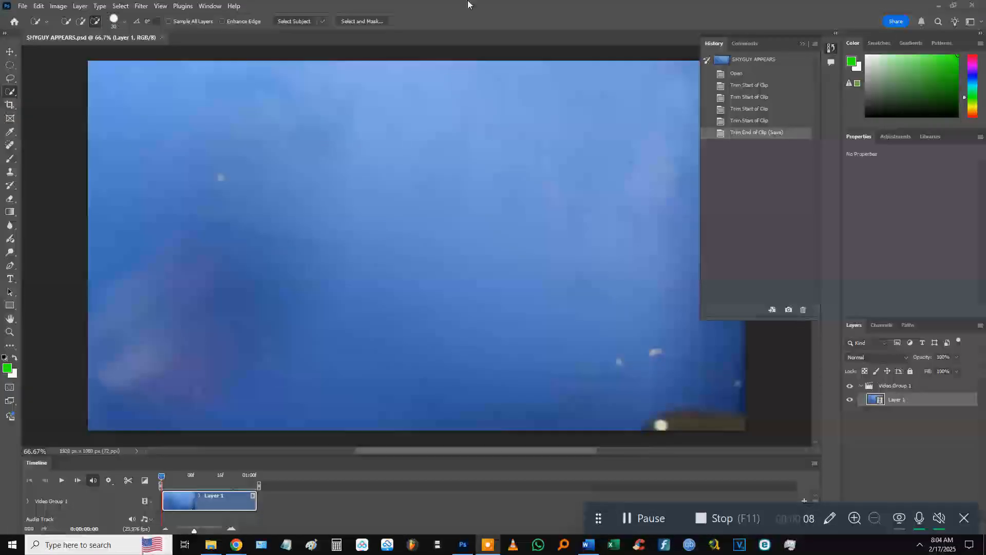
pyautogui.moveTo(162, 479)
pyautogui.mouseDown()
pyautogui.moveTo(232, 478)
pyautogui.moveTo(153, 475)
pyautogui.mouseUp()
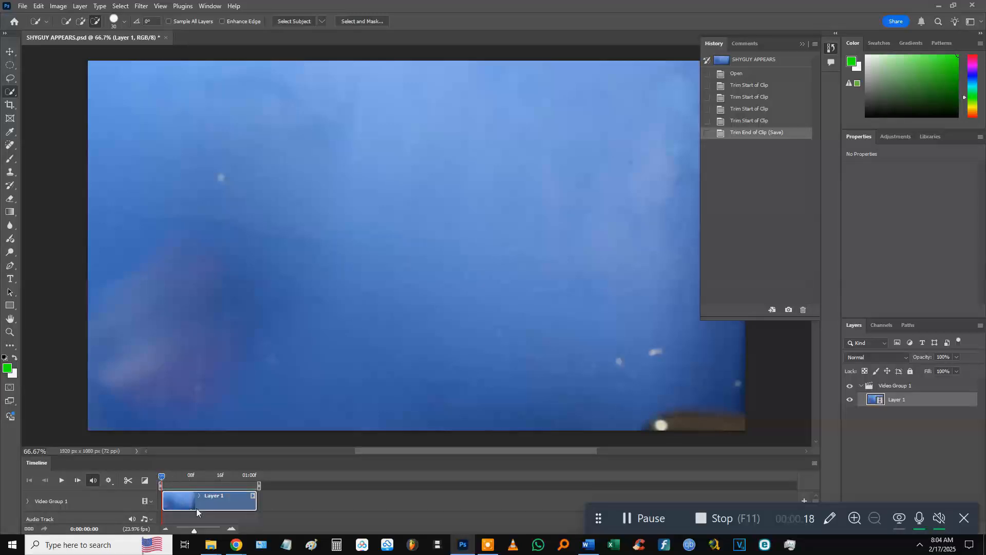
pyautogui.moveTo(194, 527); pyautogui.dragTo(273, 528)
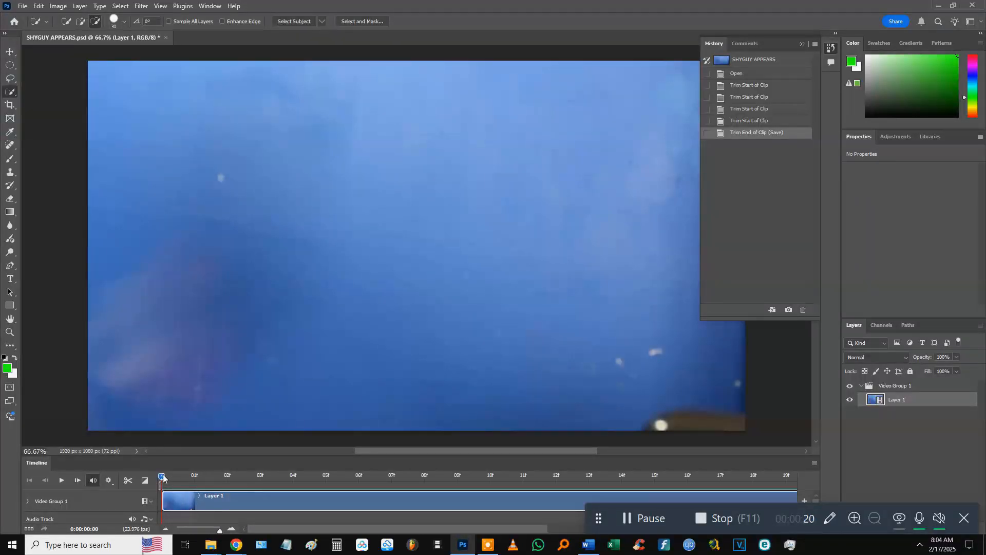
pyautogui.moveTo(163, 479); pyautogui.dragTo(191, 479)
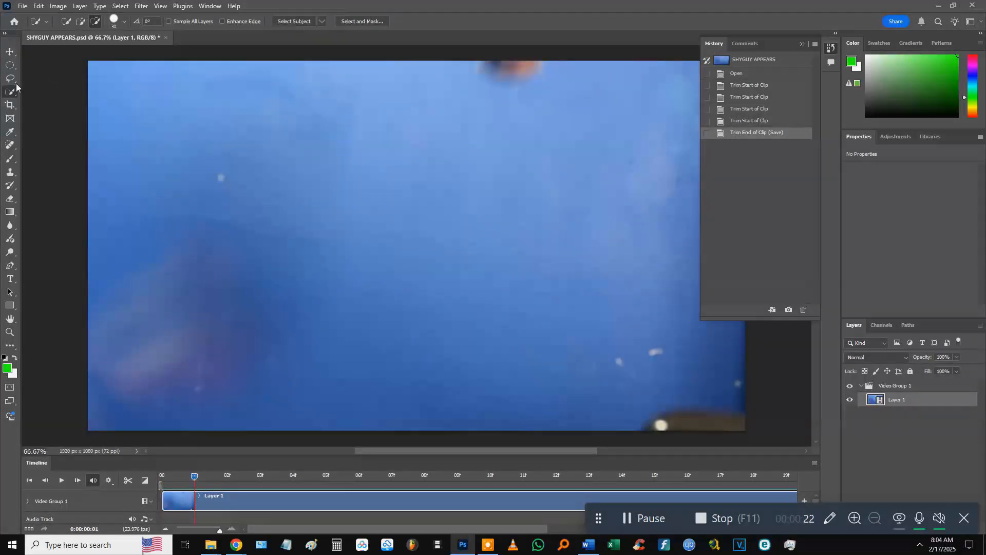
# Step: Try to select the foot at the canvas's upper edge with the Object Selection tool
pyautogui.click(34, 94)
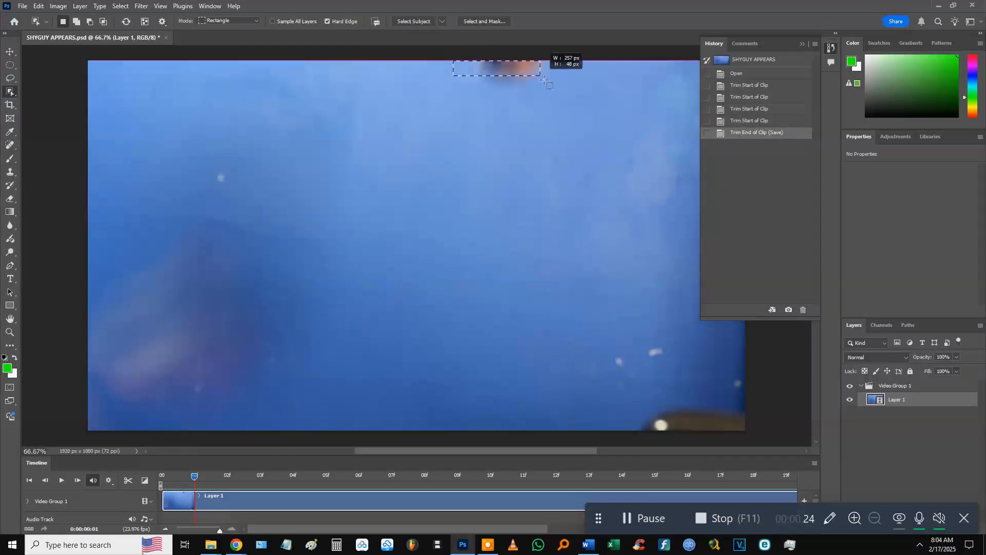
pyautogui.moveTo(560, 92); pyautogui.dragTo(561, 91)
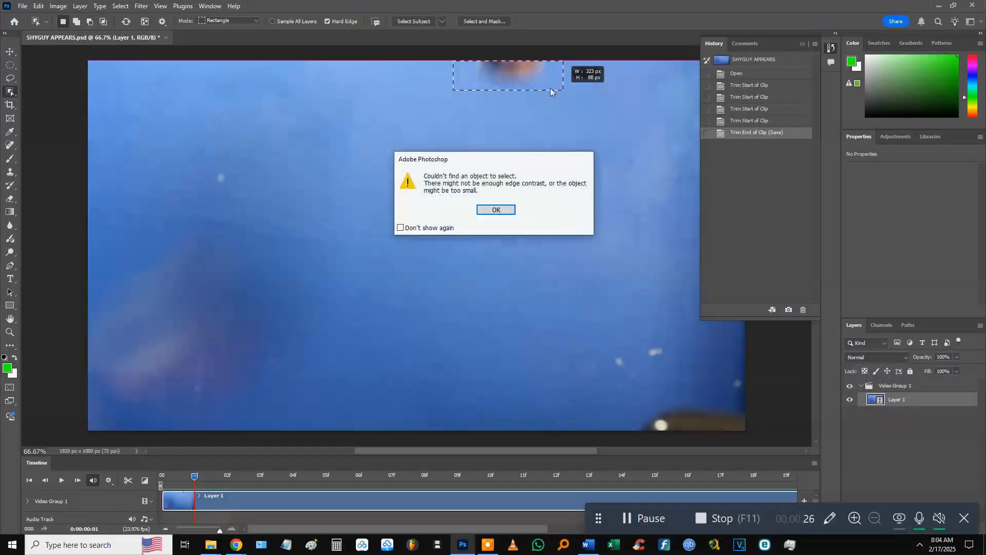
pyautogui.click(493, 210)
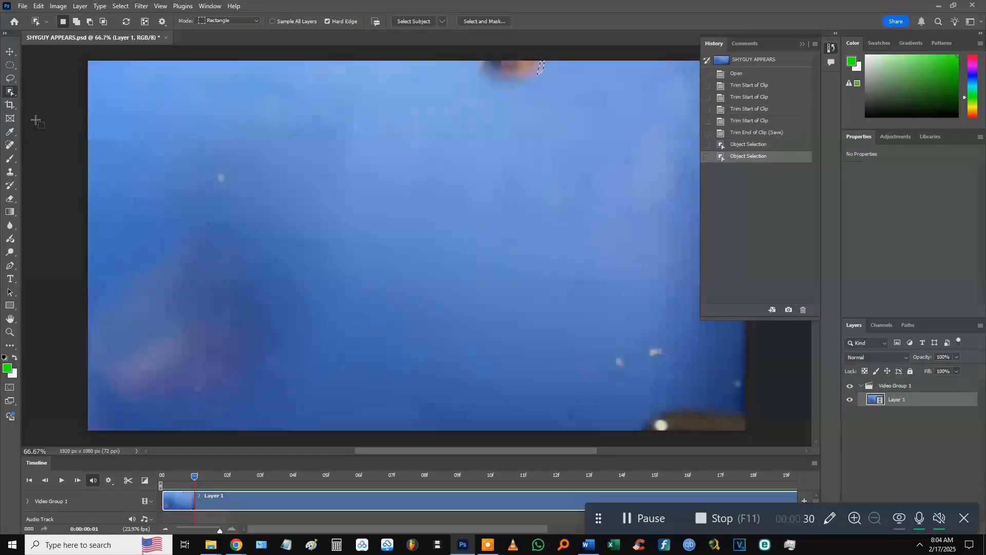
# Step: Clear the existing selection and select the foot at the canvas's upper edge with the Quick Selection tool
pyautogui.rightClick(18, 94)
pyautogui.click(29, 101)
pyautogui.hotkey('ctrl', 'd')
pyautogui.click(489, 72)
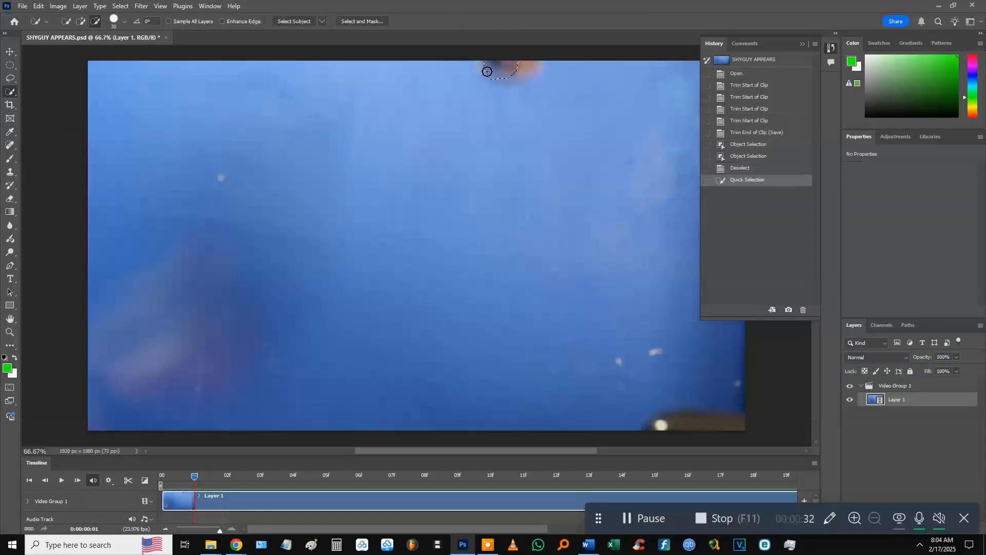
pyautogui.click(516, 74)
pyautogui.click(520, 72)
pyautogui.click(519, 73)
pyautogui.click(488, 72)
pyautogui.click(510, 80)
pyautogui.click(525, 79)
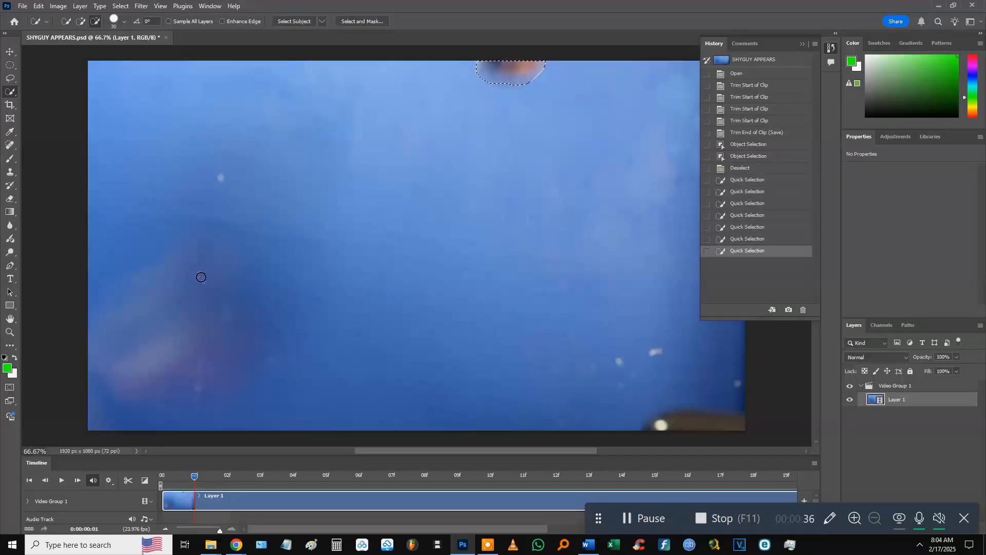
pyautogui.press('b')
pyautogui.rightClick(416, 208)
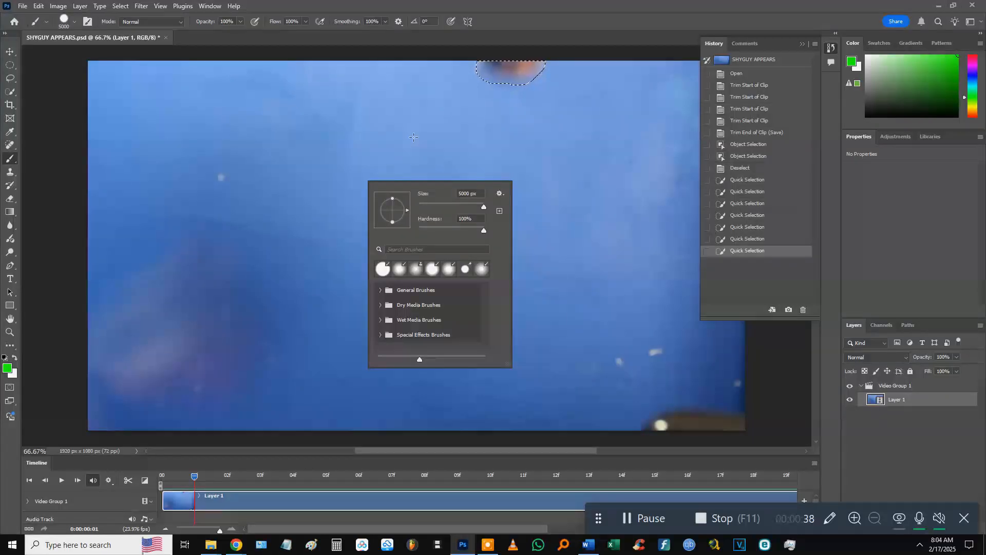
pyautogui.press('Escape')
pyautogui.press('w')
# Step: Invert the foot selection, paint the frame 1 background solid green with the 5000 px brush, and deselect
pyautogui.rightClick(477, 107)
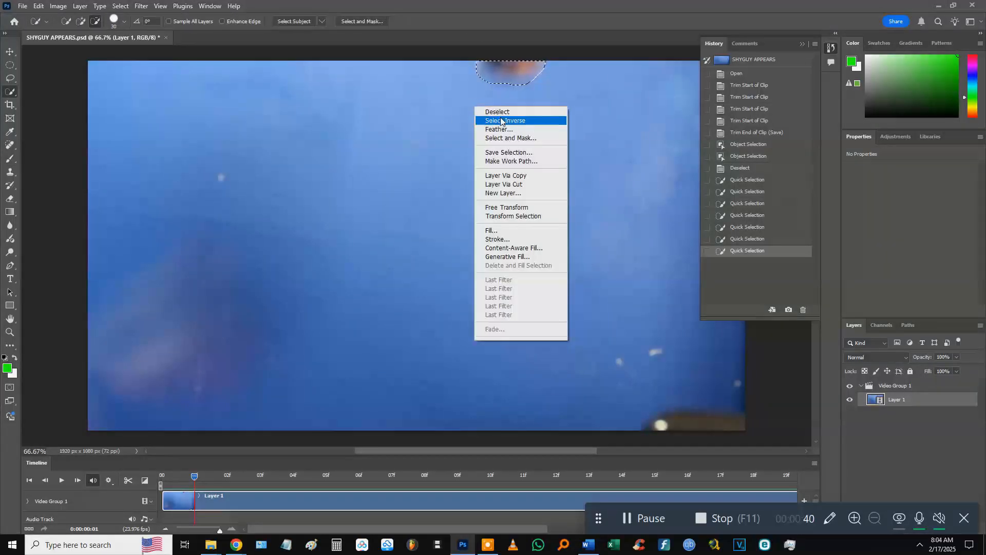
pyautogui.click(501, 121)
pyautogui.press('b')
pyautogui.click(475, 118)
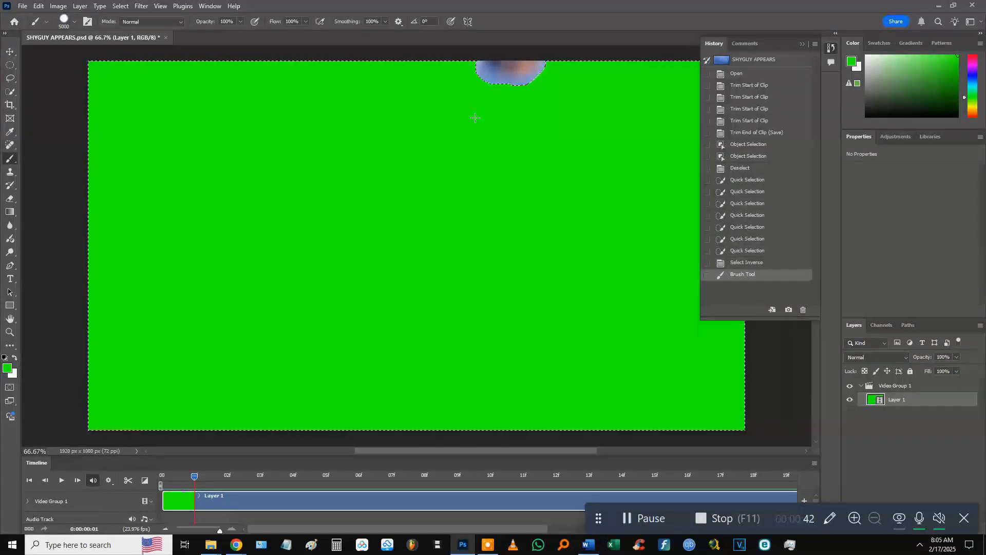
pyautogui.hotkey('ctrl', 'd')
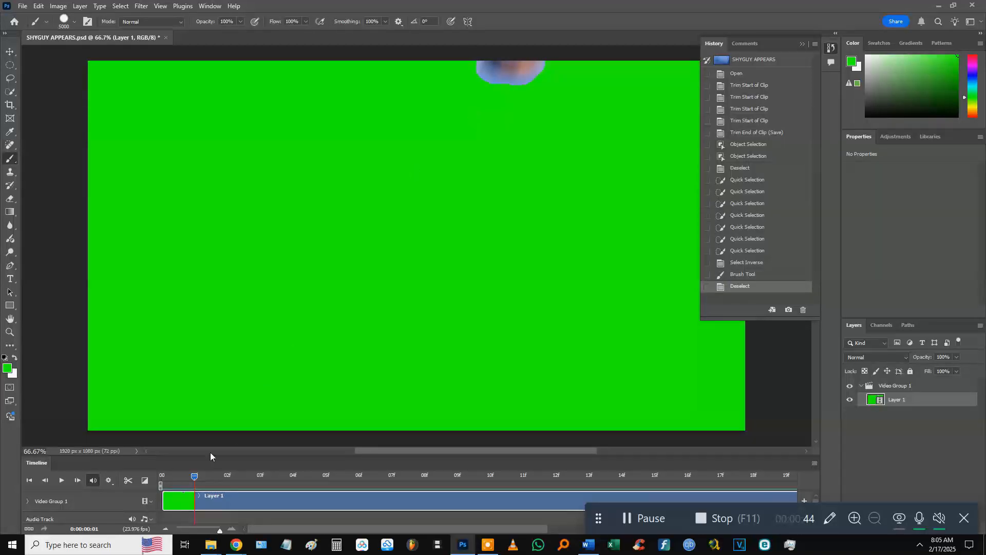
# Step: Go to frame 2 and select both feet at the canvas's upper edge with the Object Selection tool
pyautogui.moveTo(191, 476); pyautogui.dragTo(217, 474)
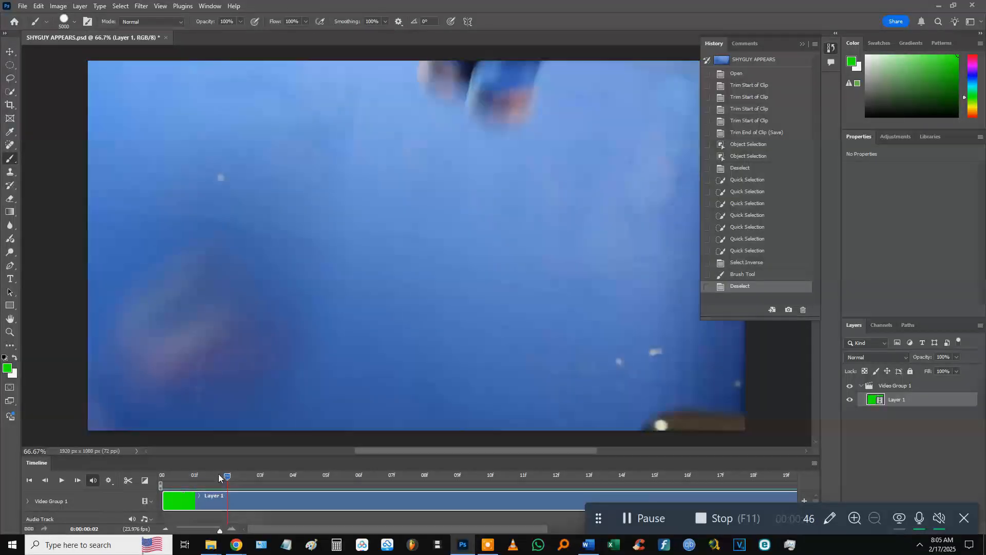
pyautogui.click(10, 79)
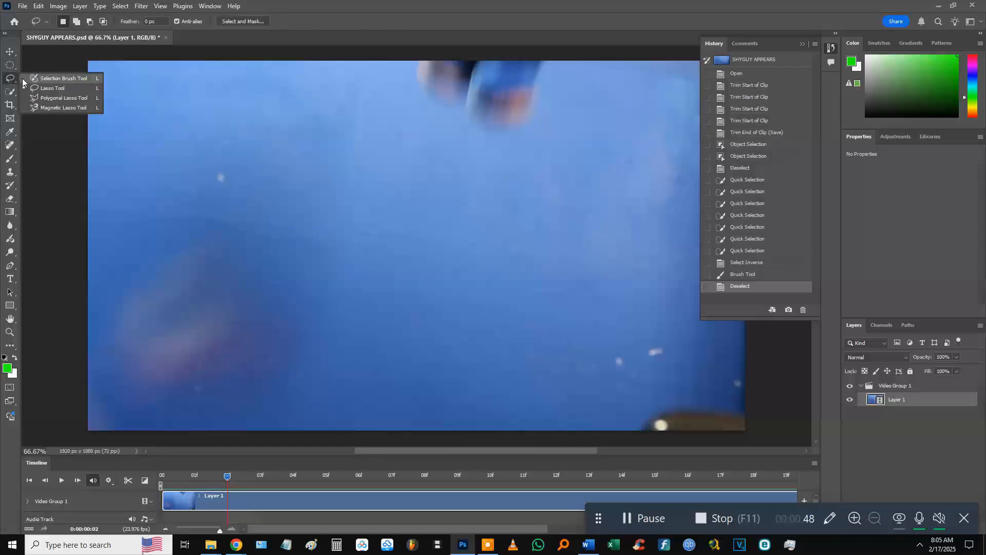
pyautogui.rightClick(10, 91)
pyautogui.click(57, 90)
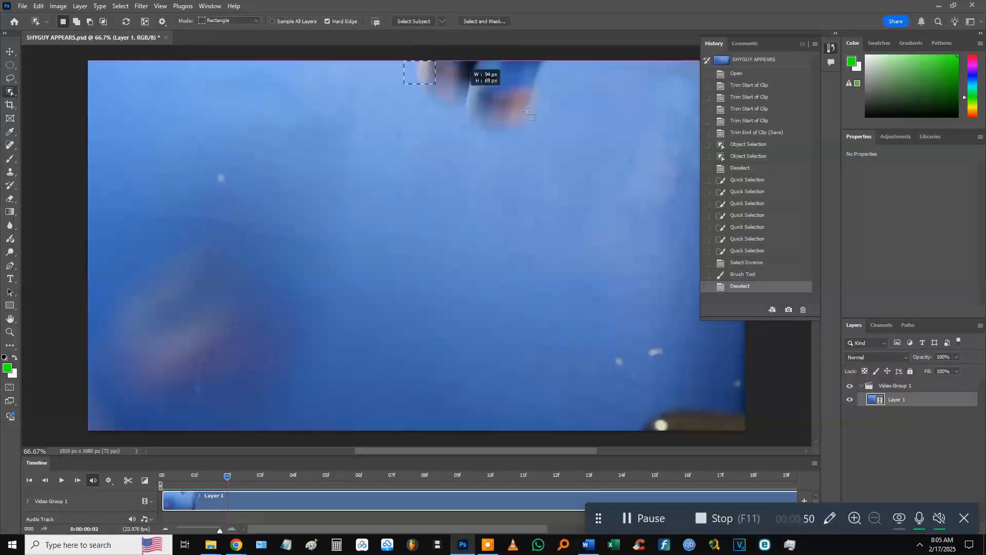
pyautogui.moveTo(564, 134); pyautogui.dragTo(564, 132)
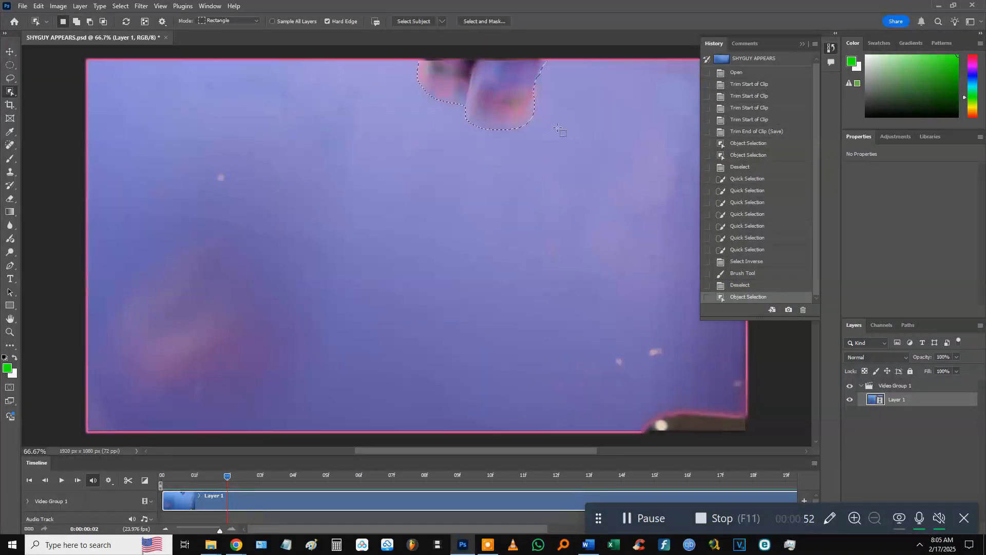
# Step: Invert the selection of both feet, paint the frame 2 background green, and advance to the following frame
pyautogui.rightClick(417, 164)
pyautogui.click(437, 178)
pyautogui.press('b')
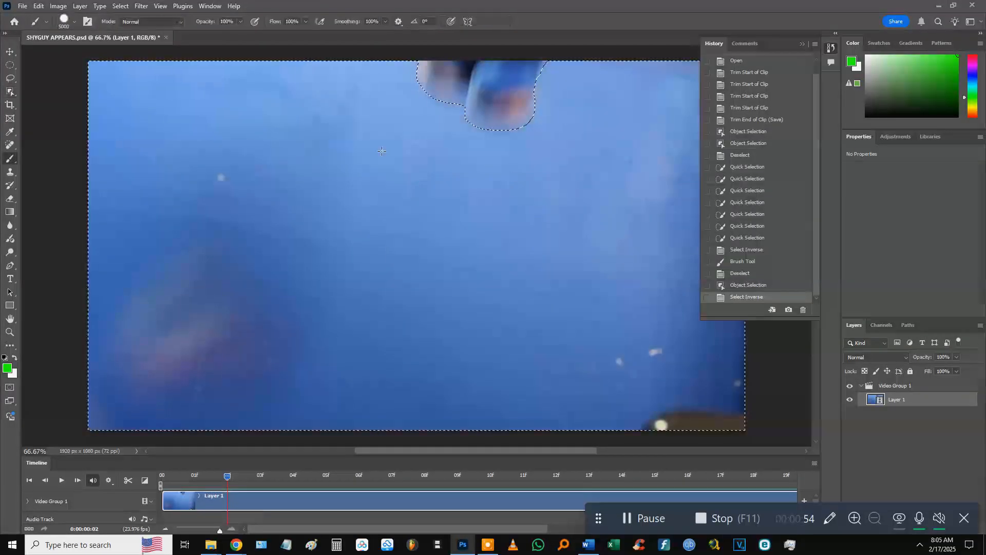
pyautogui.click(382, 150)
pyautogui.hotkey('ctrl', 'd')
pyautogui.moveTo(226, 480); pyautogui.dragTo(260, 477)
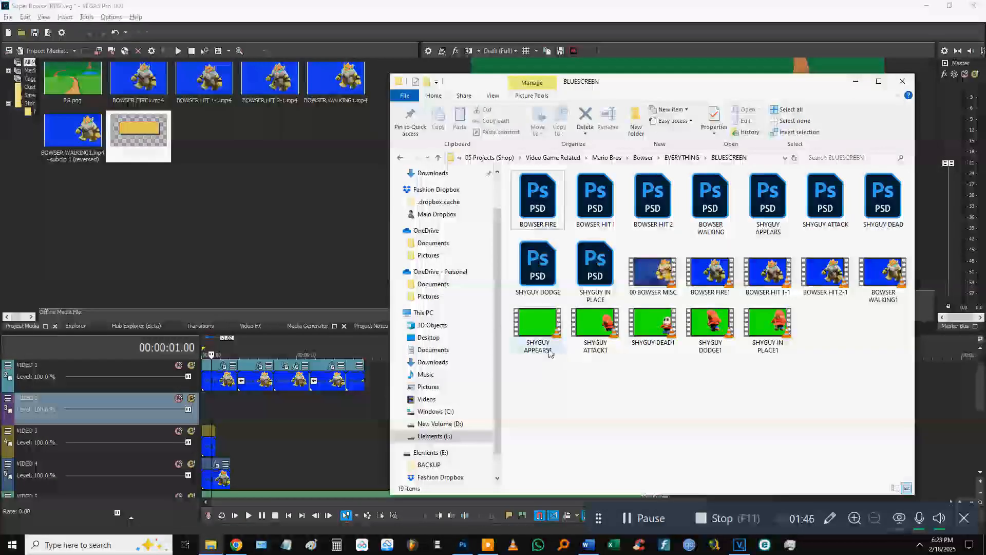
# Step: Preview the SHYGUY ATTACK1 and SHYGUY DEAD1 videos from the BLUESCREEN folder
pyautogui.doubleClick(594, 352)
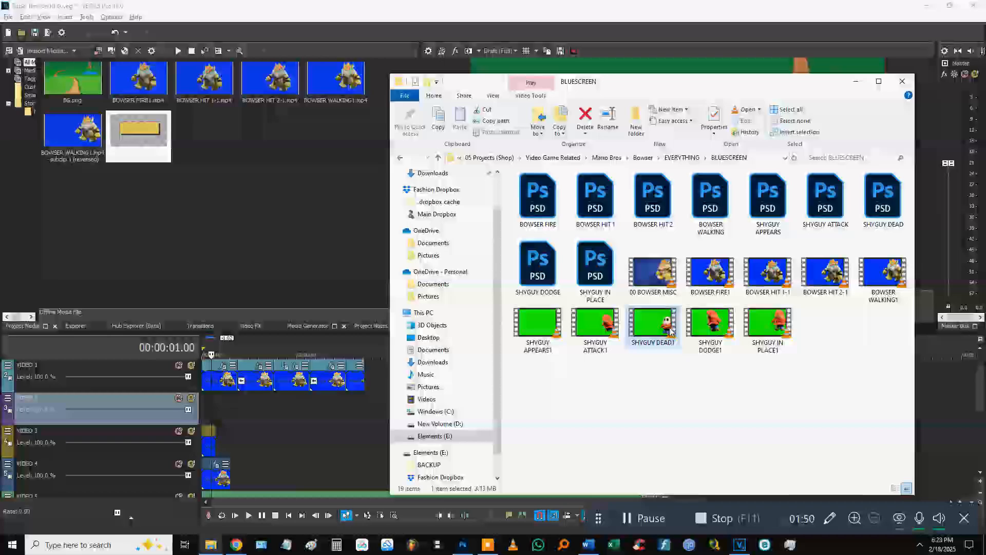
pyautogui.click(670, 332)
pyautogui.doubleClick(670, 331)
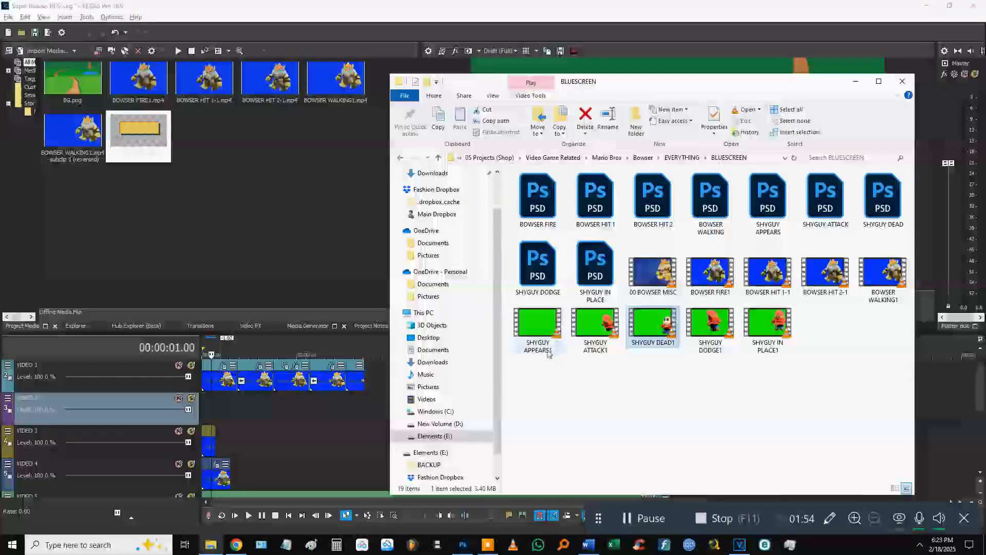
# Step: Add the SHYGUY APPEARS1 video to the VEGAS project without its audio track and place it at the start of track VIDEO 2
pyautogui.moveTo(538, 329); pyautogui.dragTo(376, 383)
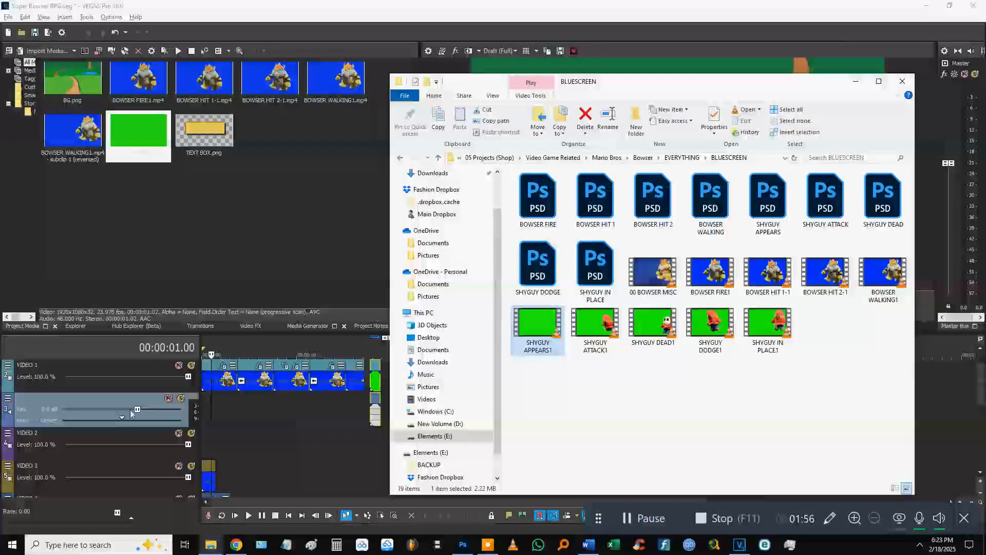
pyautogui.click(110, 403)
pyautogui.moveTo(373, 384); pyautogui.dragTo(208, 408)
pyautogui.scroll(5, 225, 407)
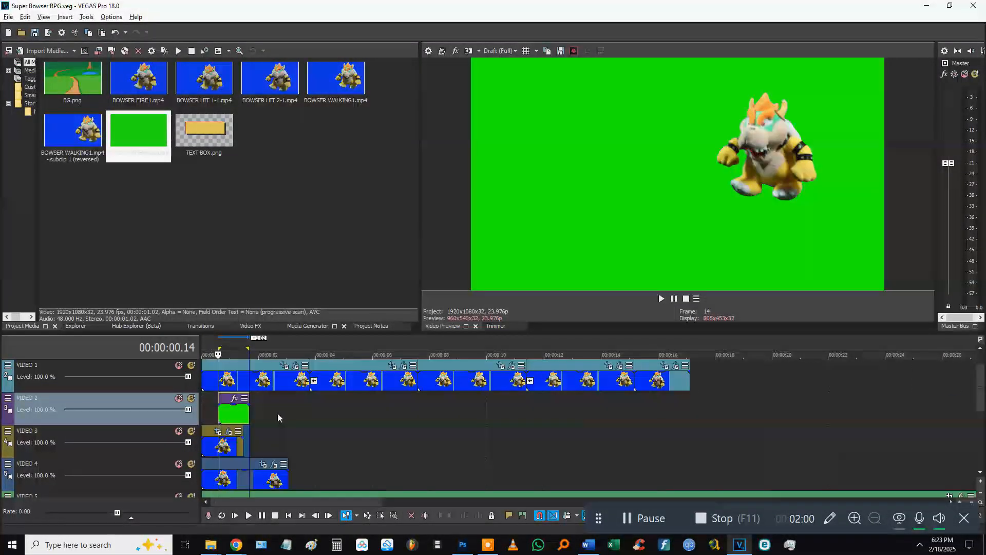
pyautogui.click(212, 417)
pyautogui.scroll(3, 296, 413)
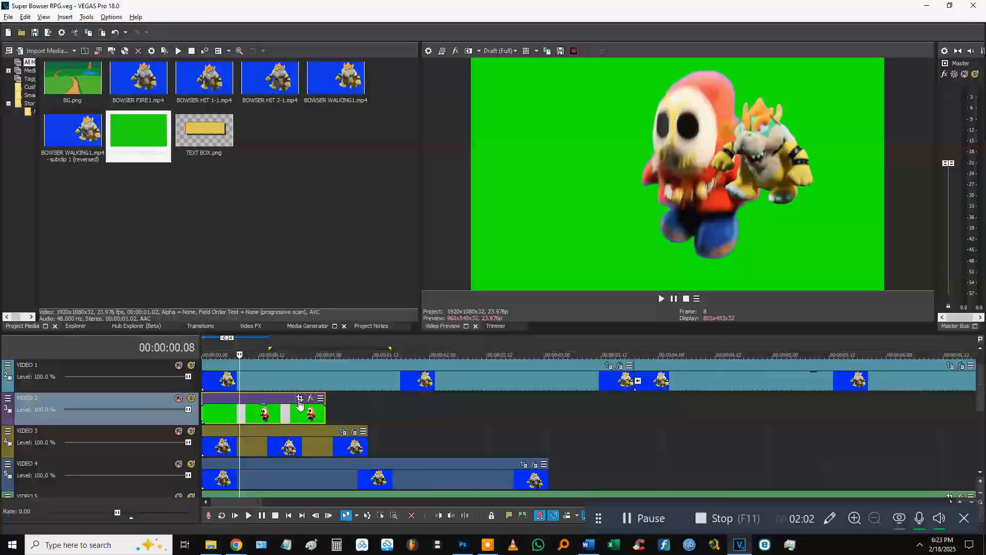
# Step: Apply VEGAS Chroma Keyer to the SHYGUY APPEARS1 clip with the Pure Green Screen preset and adjust its low threshold to about 0.585
pyautogui.click(310, 399)
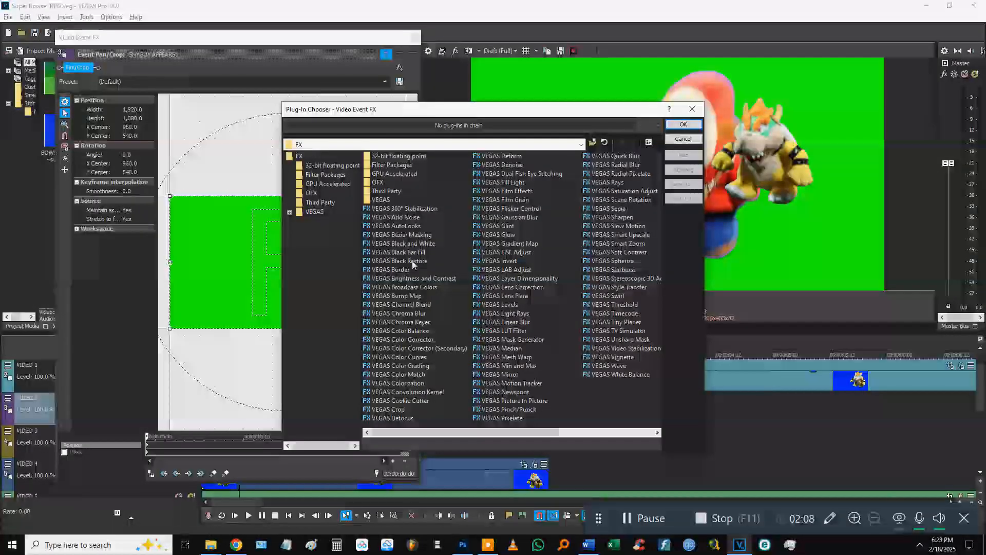
pyautogui.click(415, 322)
pyautogui.click(683, 125)
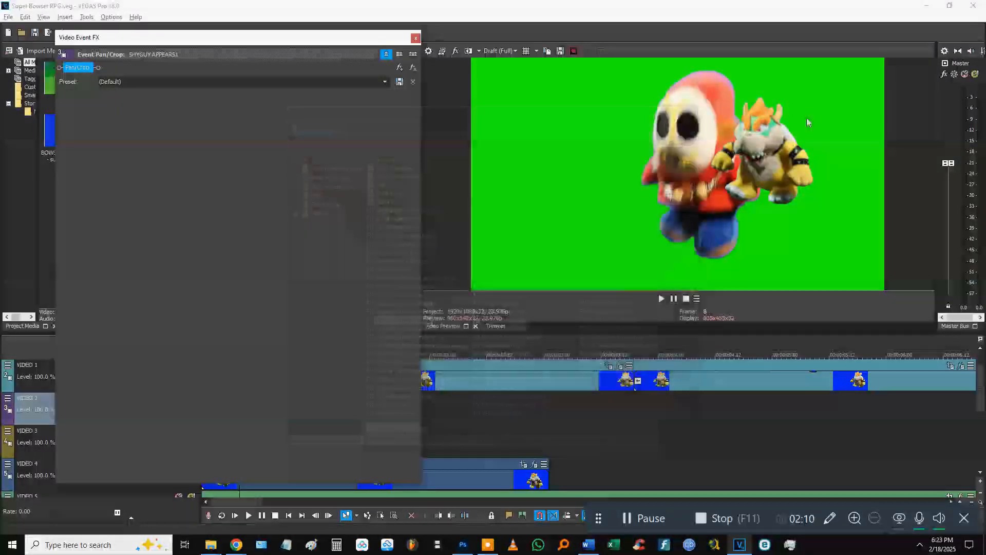
pyautogui.click(385, 82)
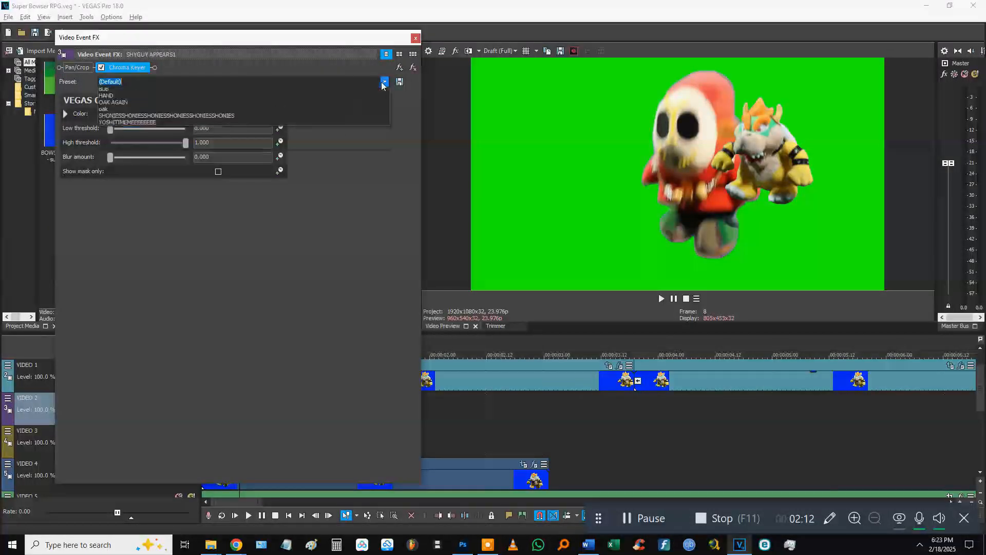
pyautogui.click(126, 121)
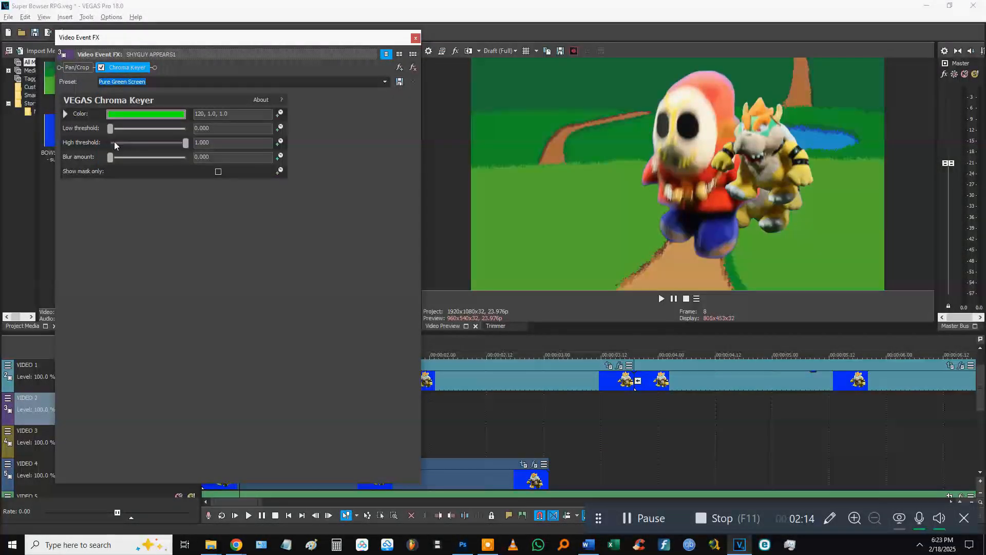
pyautogui.moveTo(110, 132); pyautogui.dragTo(157, 133)
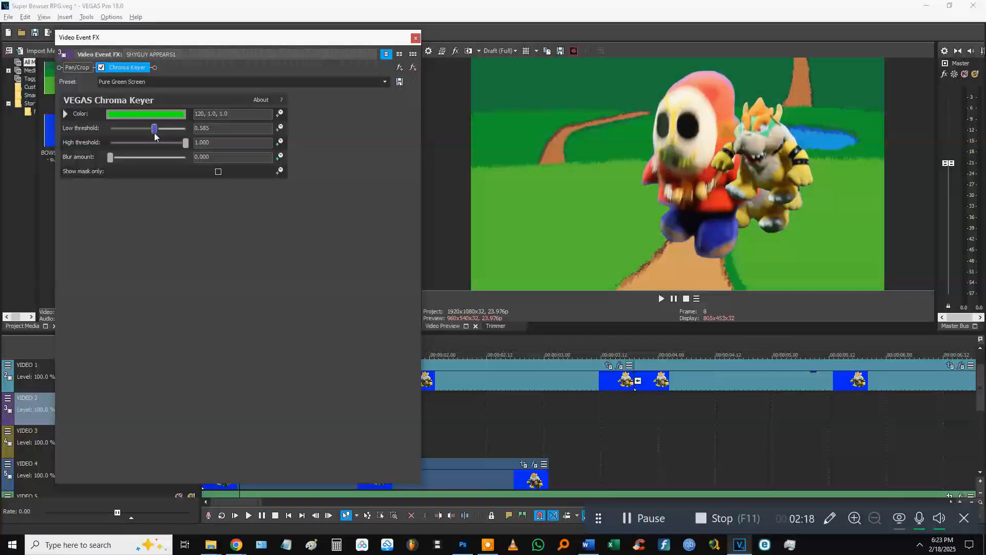
pyautogui.click(186, 142)
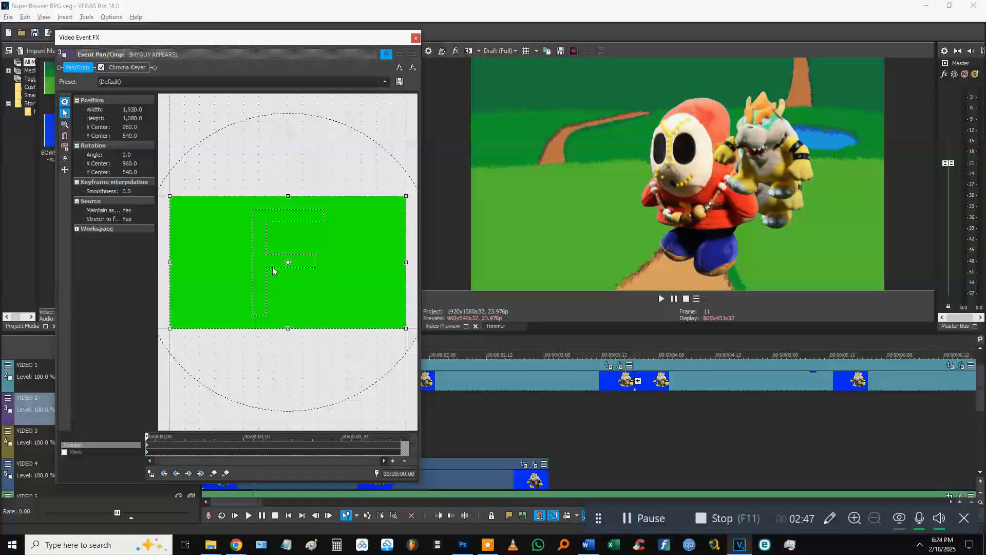
# Step: Flip the SHYGUY APPEARS1 clip horizontally in Event Pan/Crop and close the Video Event FX window
pyautogui.rightClick(273, 267)
pyautogui.click(301, 295)
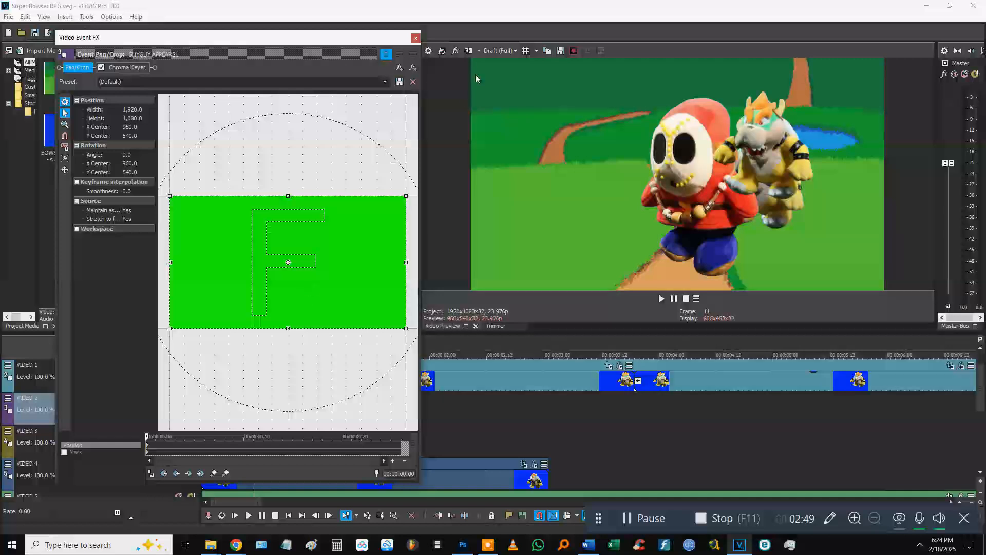
pyautogui.click(416, 39)
pyautogui.scroll(1, 320, 386)
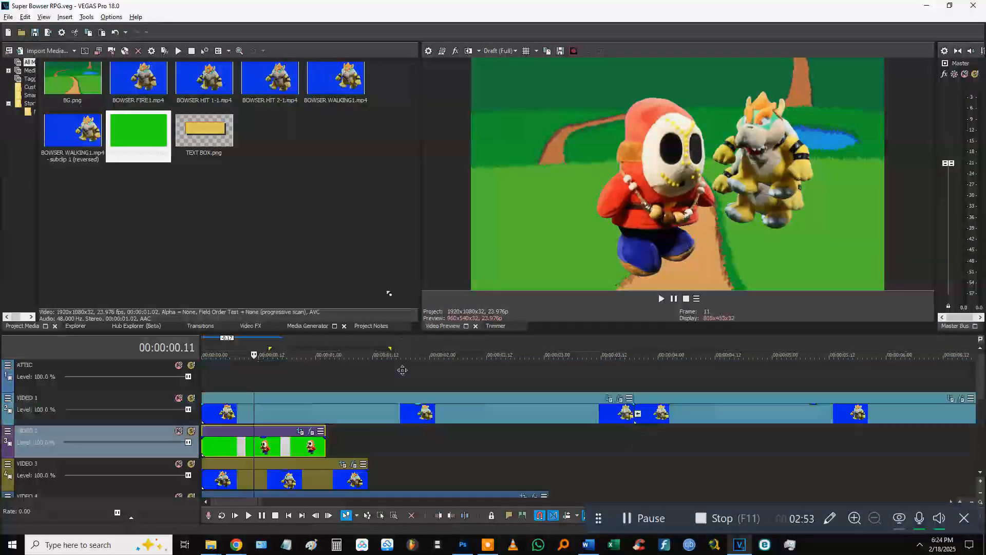
pyautogui.scroll(-1, 405, 437)
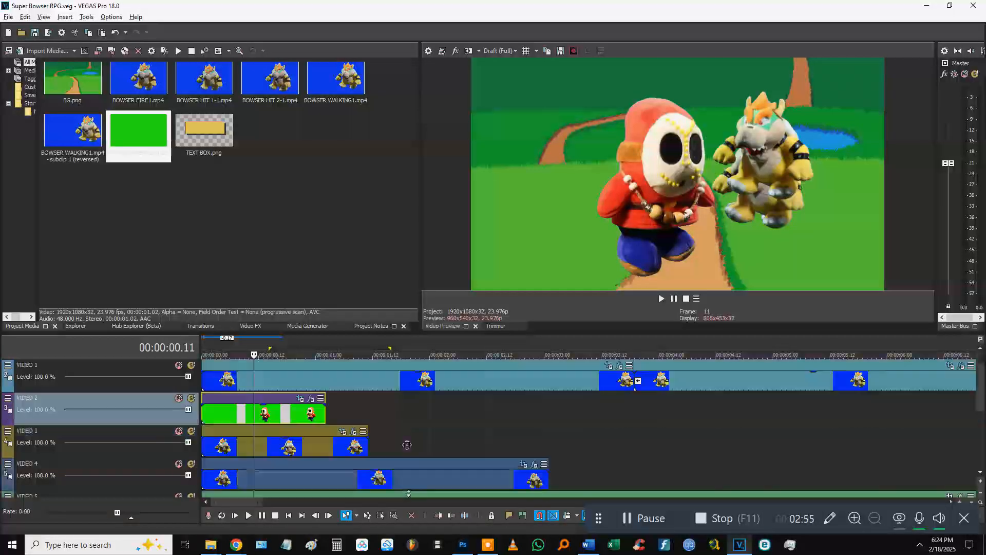
# Step: Move the Bowser clips on VIDEO 3 and VIDEO 4 further along the timeline, one starting where the other ends, and play the result
pyautogui.moveTo(246, 449); pyautogui.dragTo(591, 449)
pyautogui.moveTo(307, 476); pyautogui.dragTo(820, 476)
pyautogui.click(249, 458)
pyautogui.press('space')
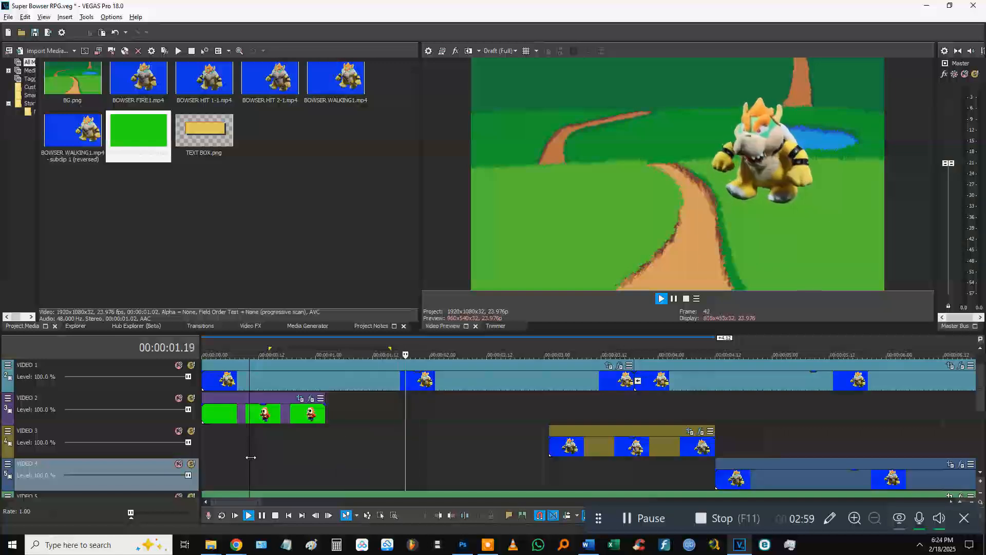
# Step: Move the VIDEO 3 and VIDEO 4 Bowser clips together to the start of the ATTIC track and mute that track
pyautogui.scroll(-5, 251, 455)
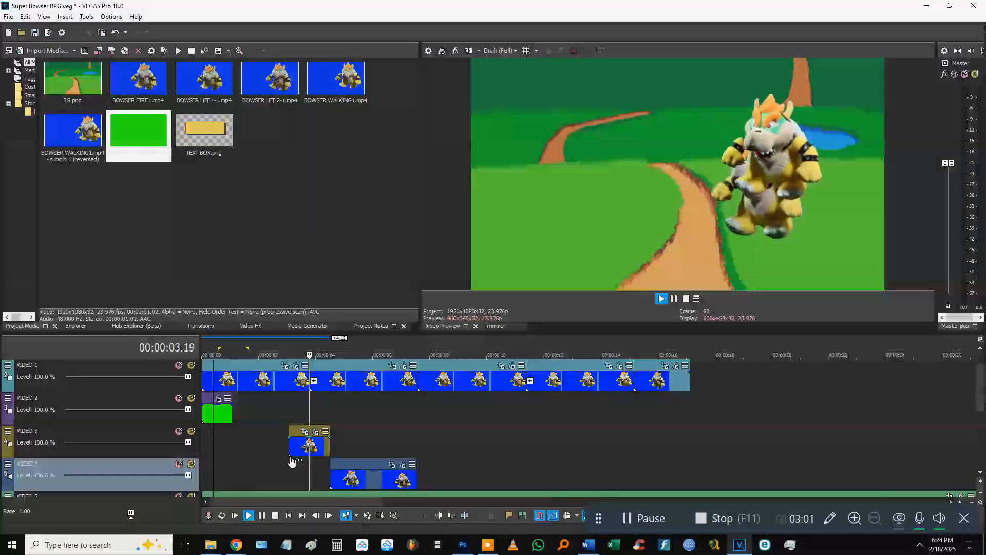
pyautogui.click(309, 453)
pyautogui.click(348, 477)
pyautogui.moveTo(338, 487); pyautogui.dragTo(193, 382)
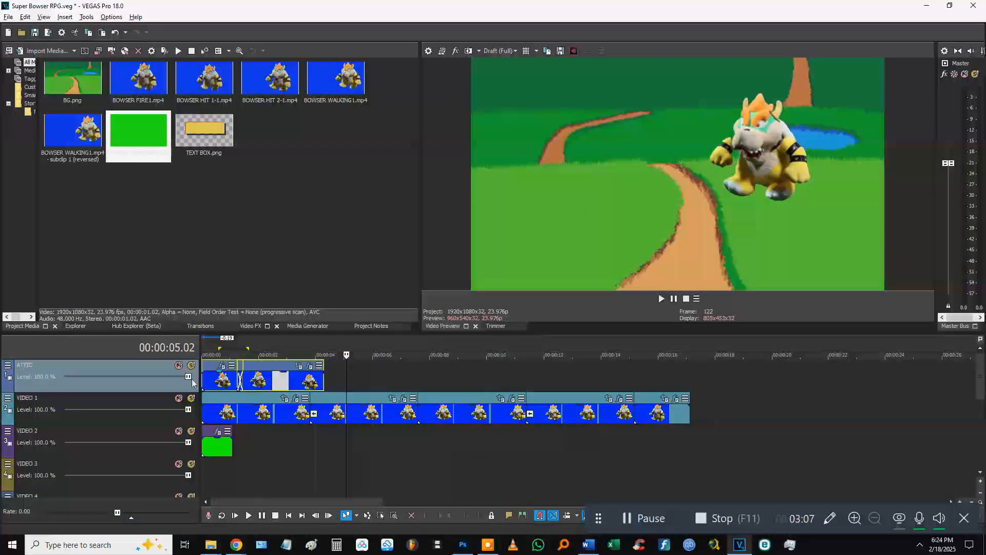
pyautogui.click(179, 366)
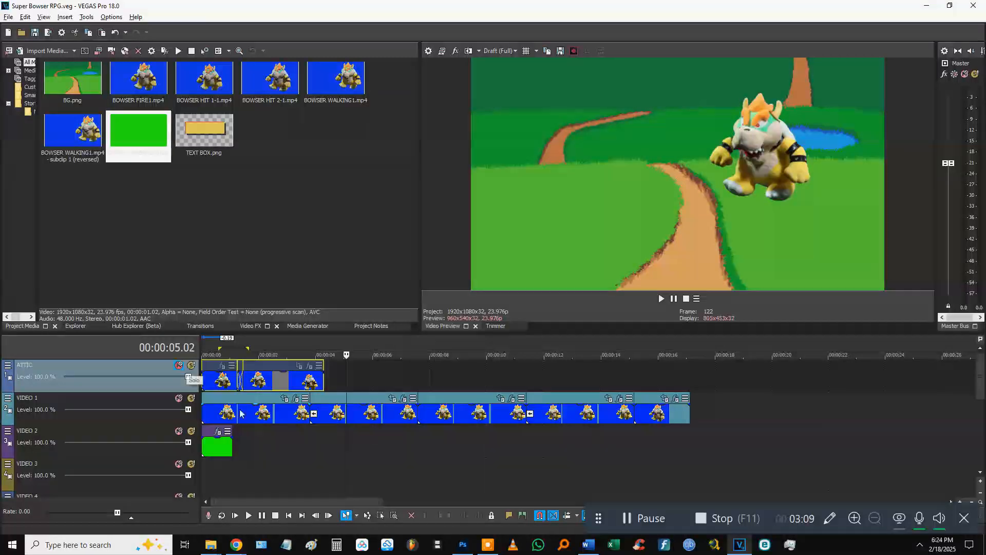
# Step: Shrink the flipped SHYGUY APPEARS1 clip by enlarging its Event Pan/Crop frame to 3,840 by 2,160
pyautogui.click(207, 453)
pyautogui.scroll(3, 212, 452)
pyautogui.press('space')
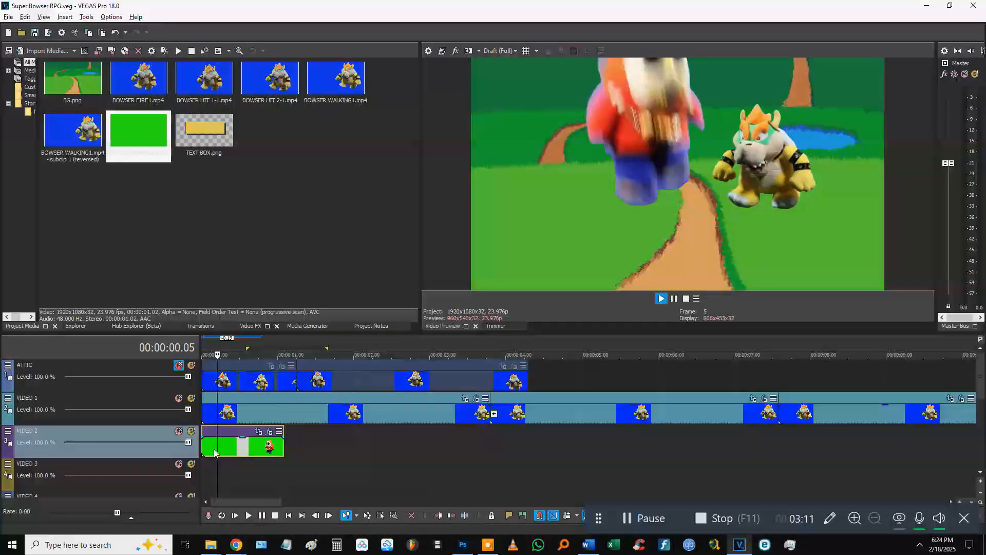
pyautogui.click(259, 432)
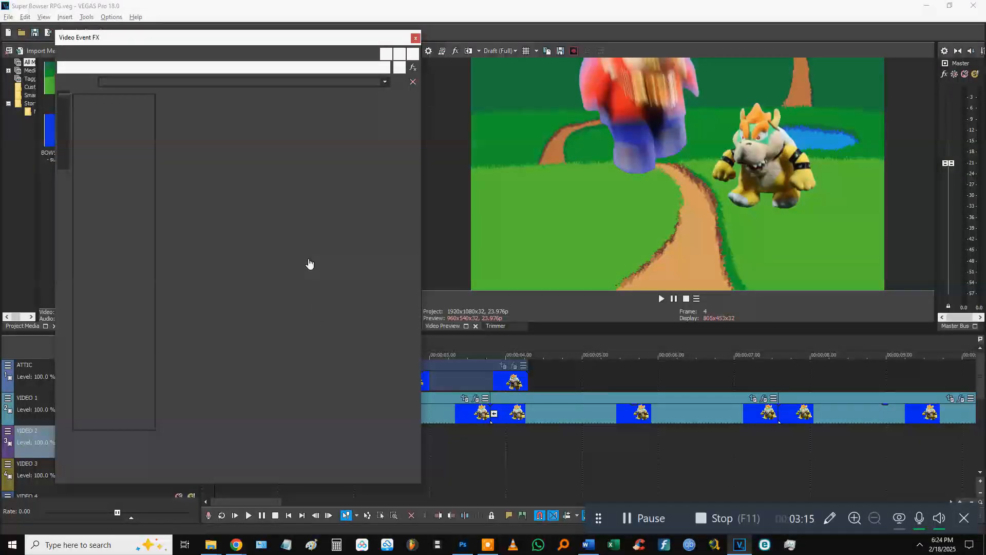
pyautogui.scroll(-5, 287, 257)
pyautogui.moveTo(258, 243); pyautogui.dragTo(215, 197)
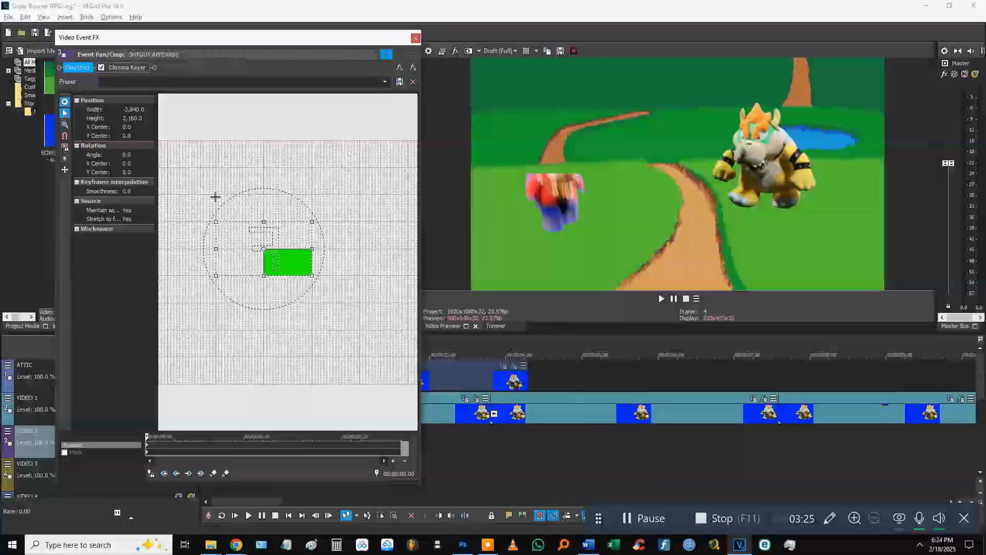
pyautogui.click(416, 38)
# Step: Play the timeline from the start to check Shy Guy's size and landing position against the background
pyautogui.click(202, 473)
pyautogui.press('space')
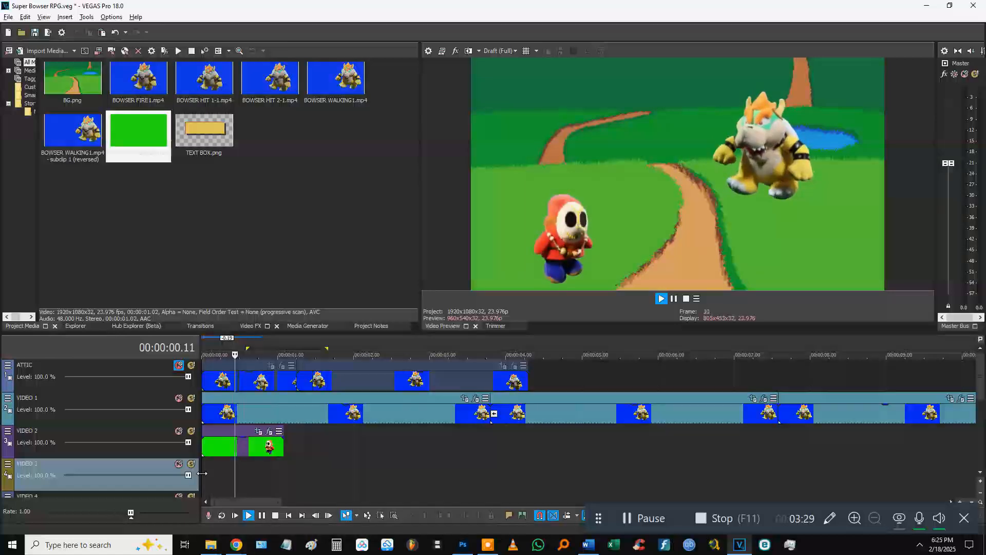
pyautogui.press('space')
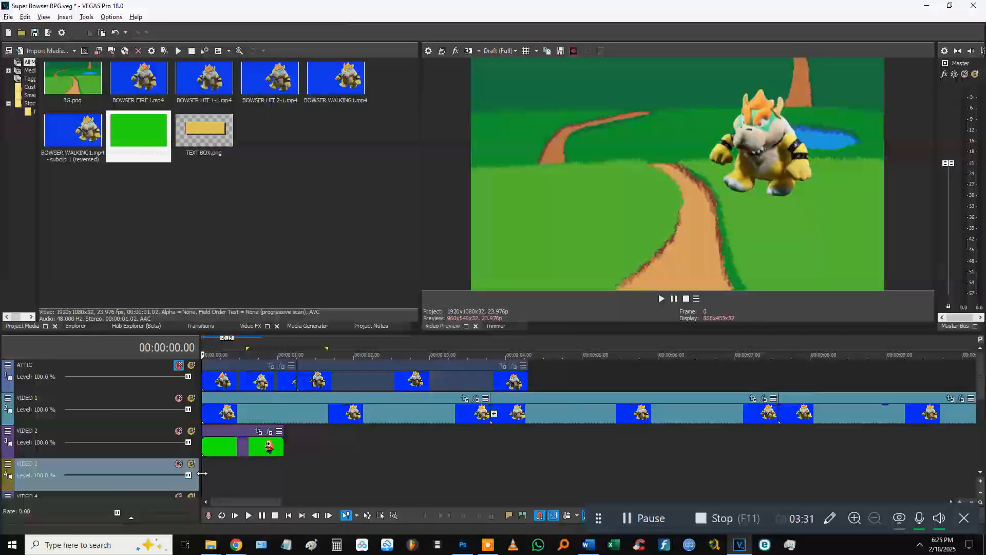
pyautogui.press('space')
pyautogui.press('Return')
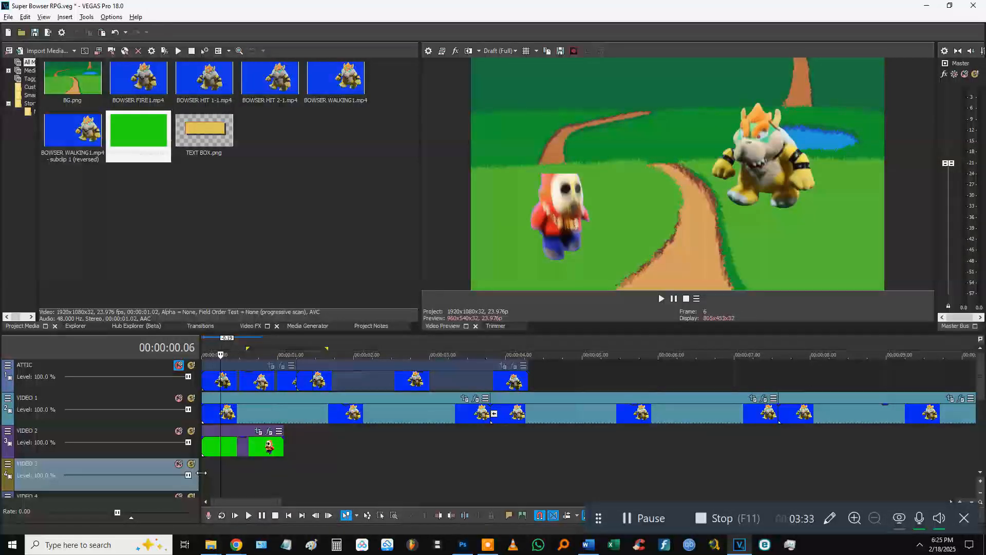
pyautogui.press('Return')
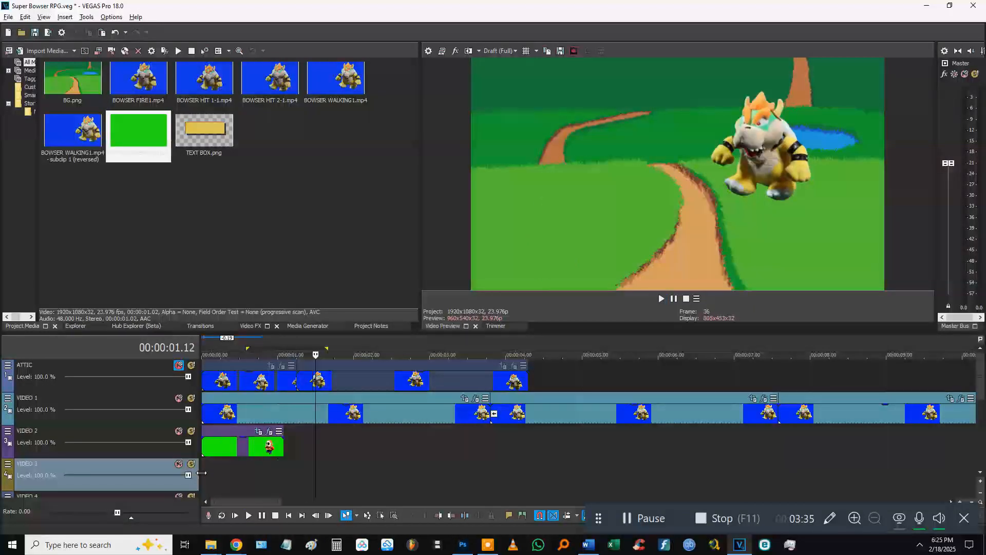
# Step: Reposition the SHYGUY APPEARS1 clip in Event Pan/Crop so Shy Guy stands higher on the grass, closer to the central path
pyautogui.click(227, 455)
pyautogui.click(257, 432)
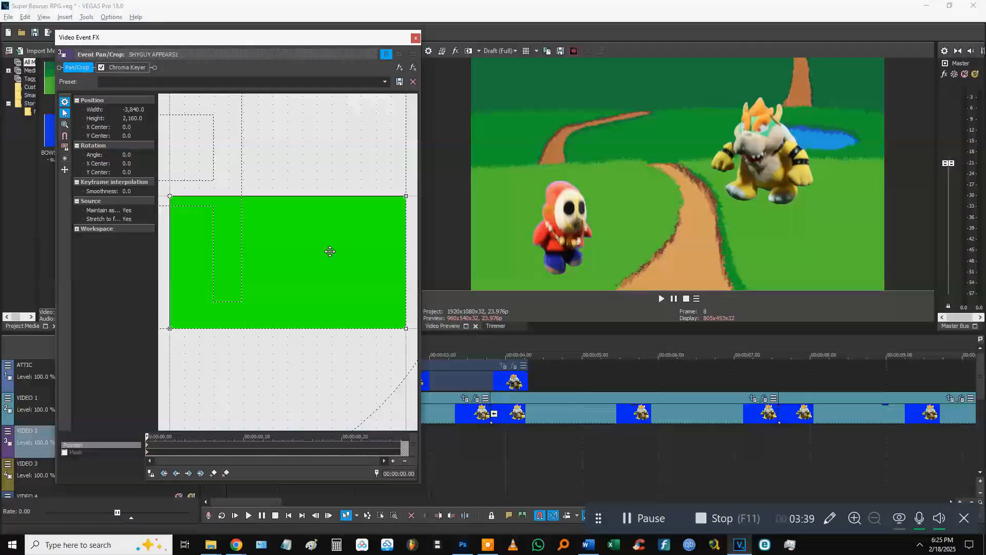
pyautogui.scroll(-2, 318, 257)
pyautogui.moveTo(305, 260); pyautogui.dragTo(303, 265)
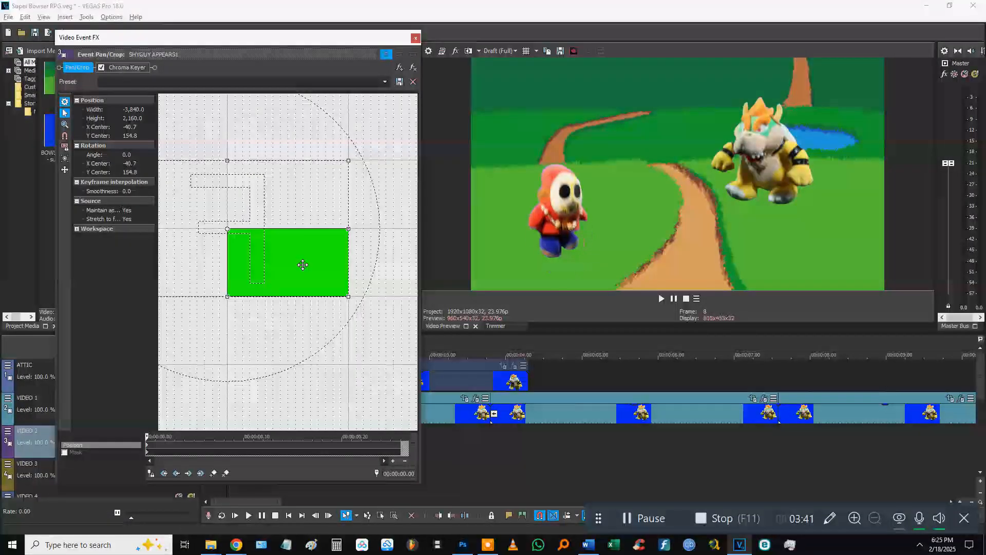
pyautogui.moveTo(287, 269); pyautogui.dragTo(304, 268)
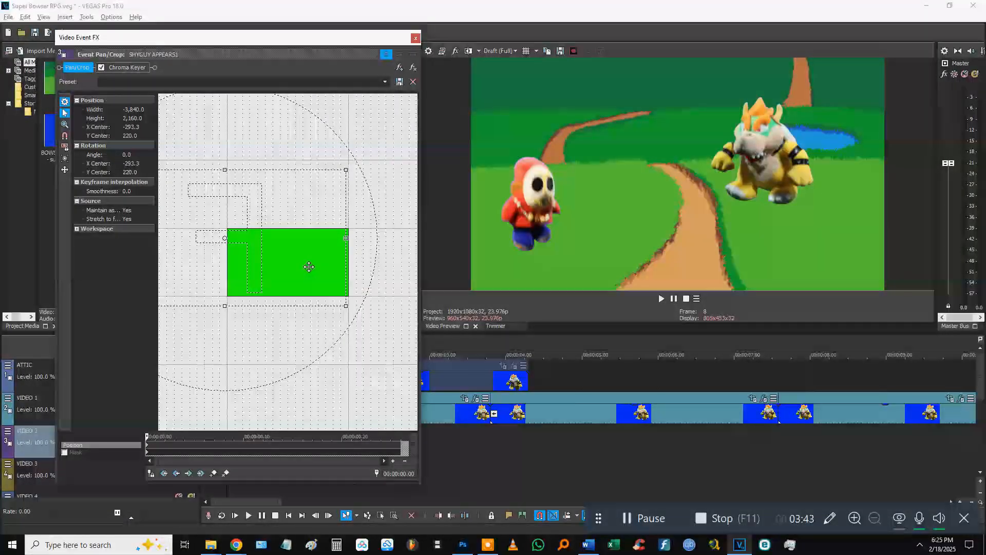
pyautogui.click(415, 39)
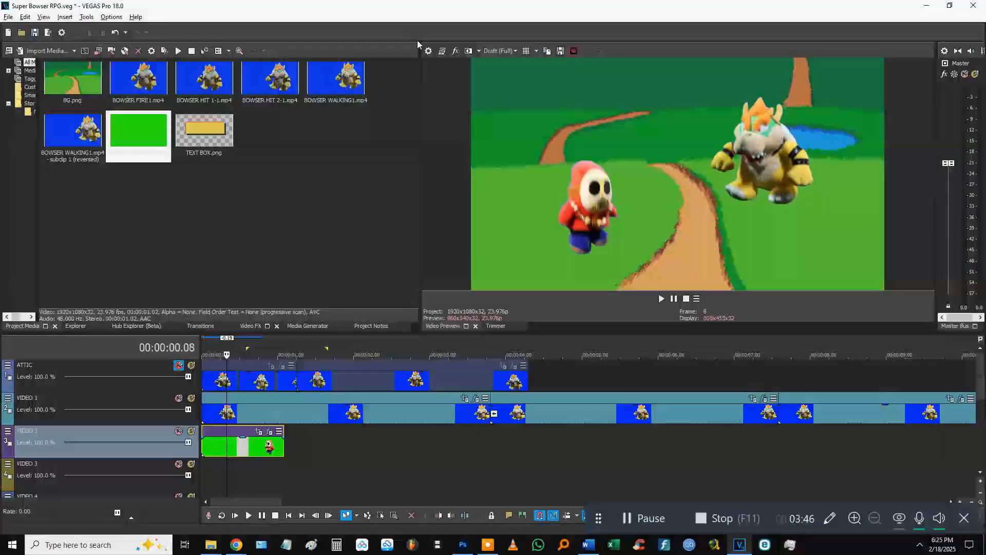
# Step: Examine the opening frames of the SHYGUY APPEARS1 clip one by one to see how Shy Guy drops into the scene
pyautogui.click(210, 450)
pyautogui.scroll(3, 210, 451)
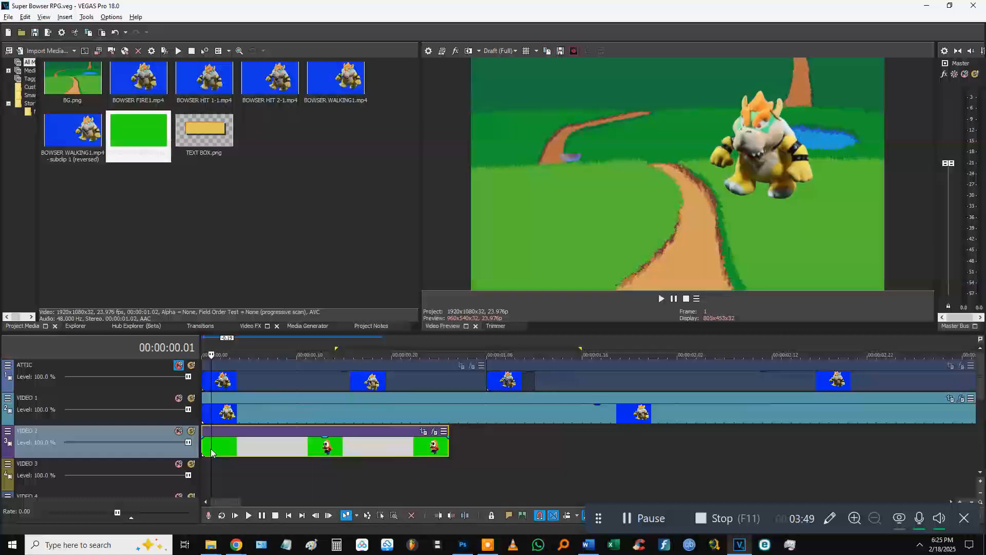
pyautogui.press('Right')
pyautogui.press('Right')
pyautogui.press('Right')
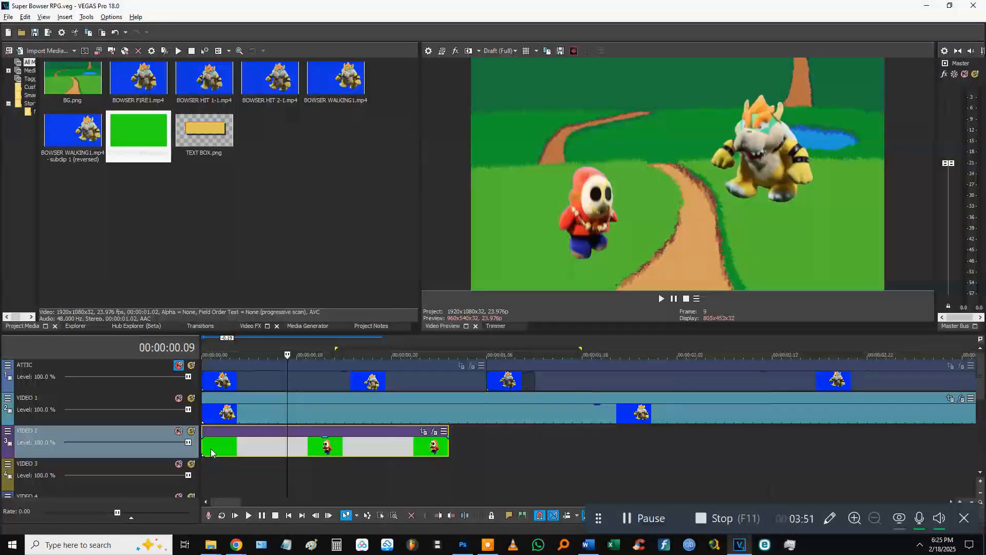
pyautogui.press('Left')
pyautogui.press('Left')
pyautogui.press('Left')
pyautogui.press('Left')
pyautogui.press('Left')
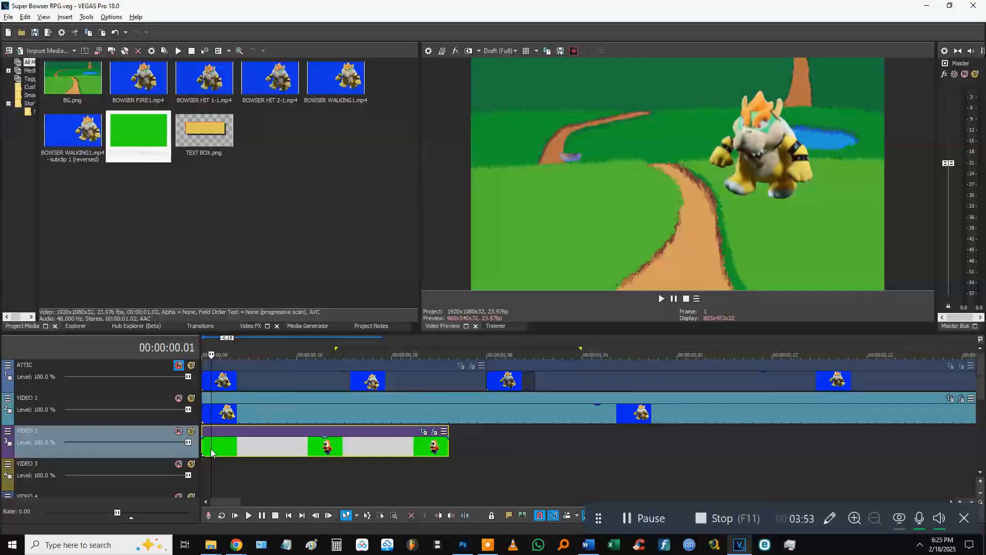
pyautogui.press('Right')
pyautogui.press('Right')
pyautogui.press('Right')
pyautogui.press('Right')
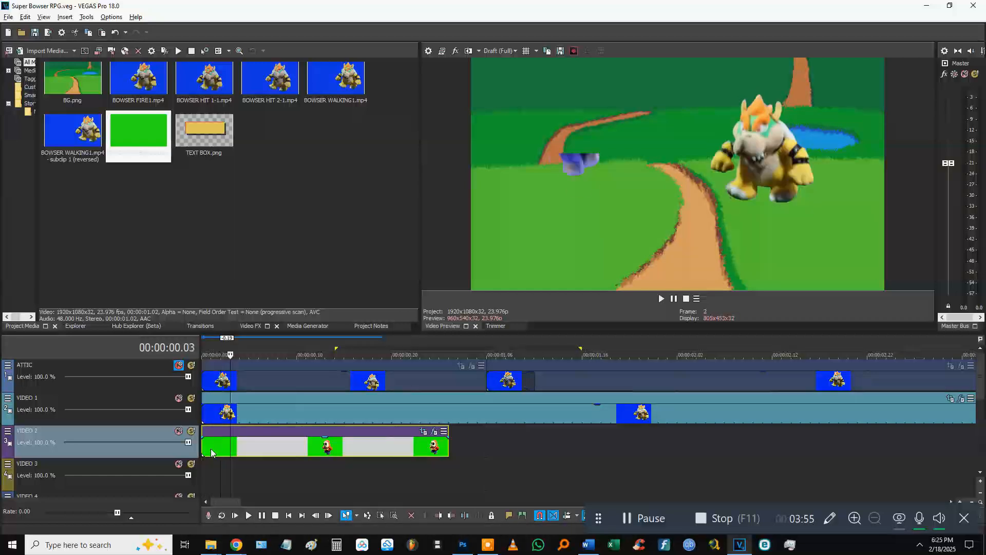
# Step: Add VEGAS Linear Blur to the SHYGUY APPEARS1 clip with an angle of about 85.7 and an amount of about 0.143
pyautogui.click(434, 431)
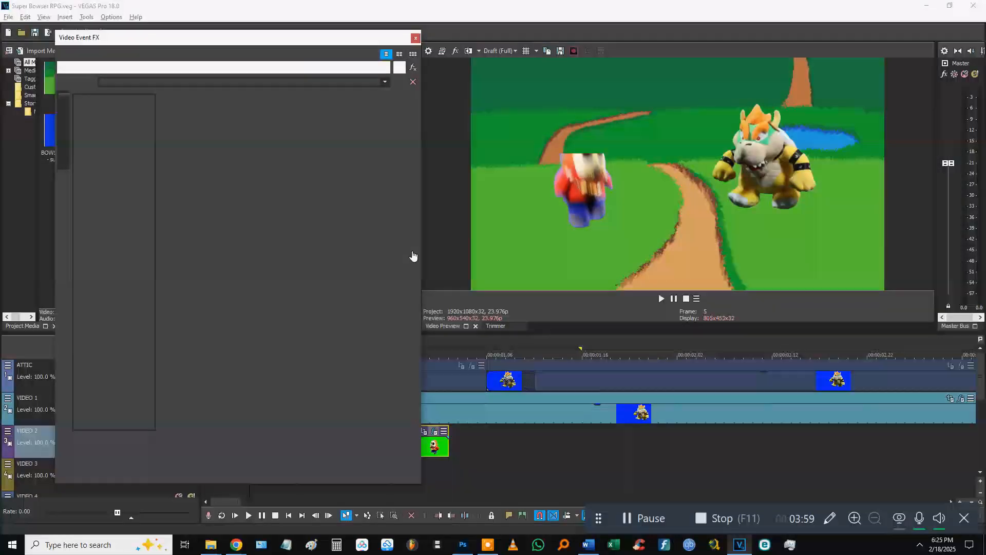
pyautogui.click(400, 68)
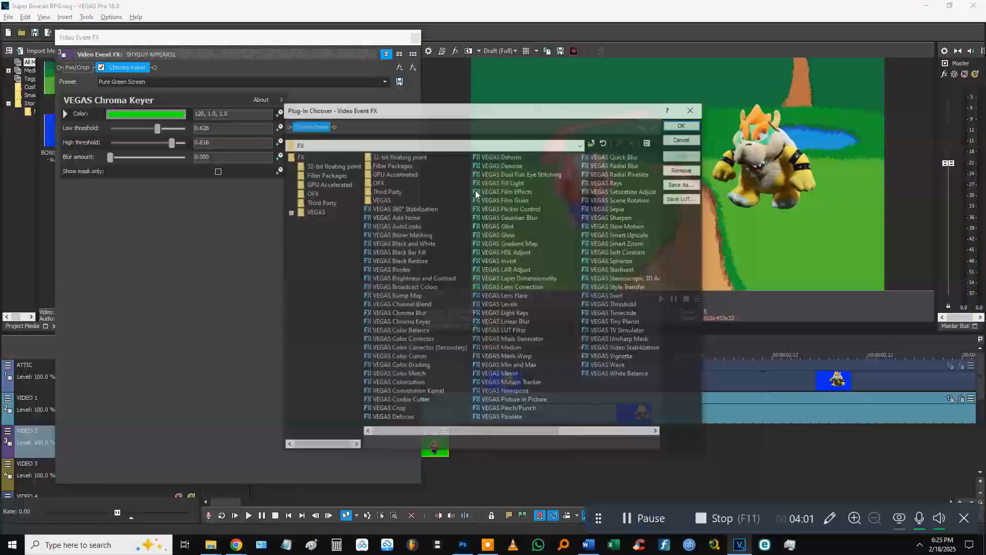
pyautogui.moveTo(505, 115); pyautogui.dragTo(462, 112)
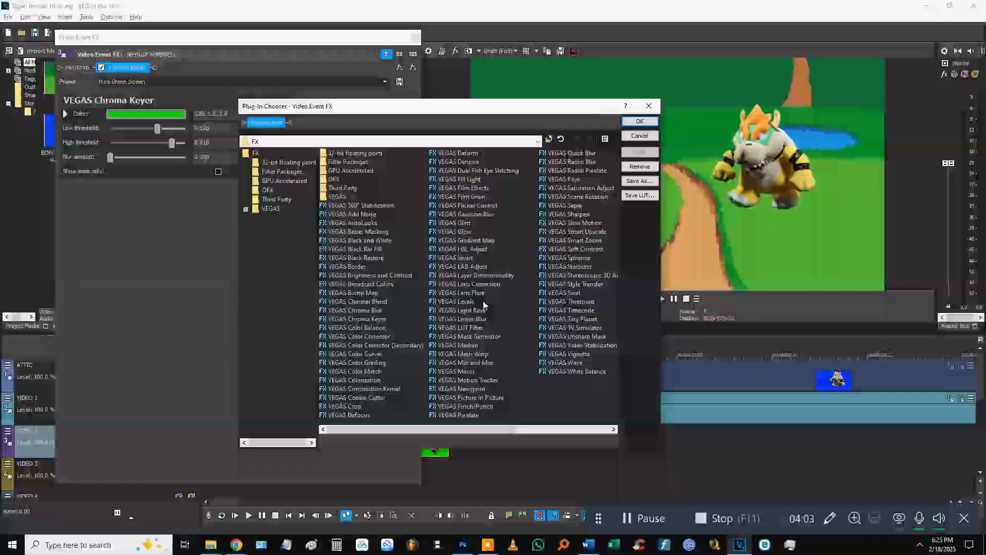
pyautogui.click(465, 318)
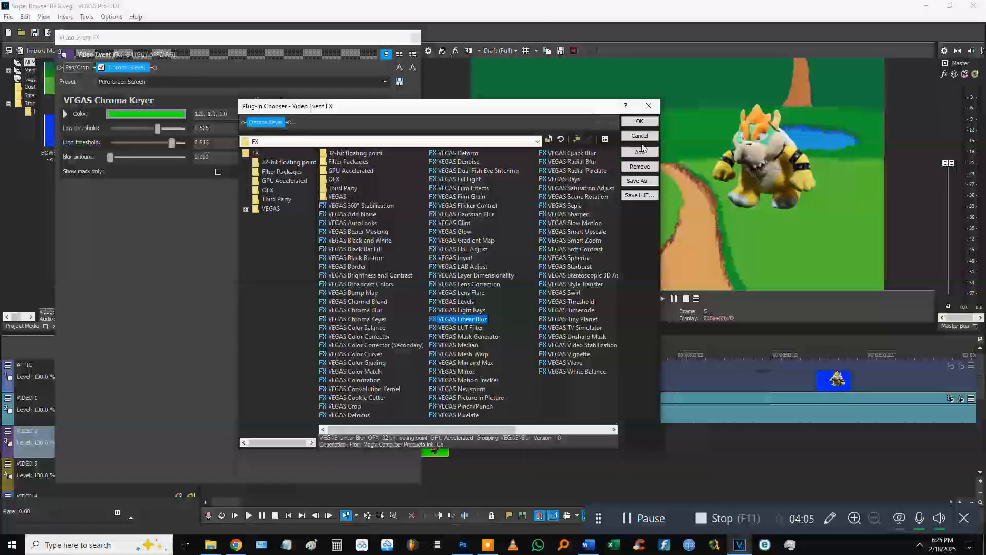
pyautogui.click(639, 152)
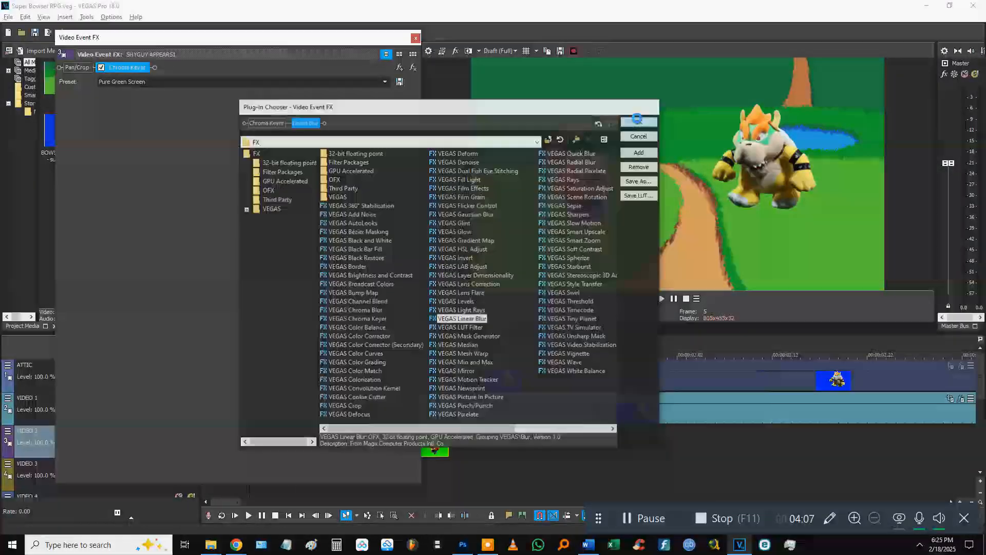
pyautogui.click(637, 137)
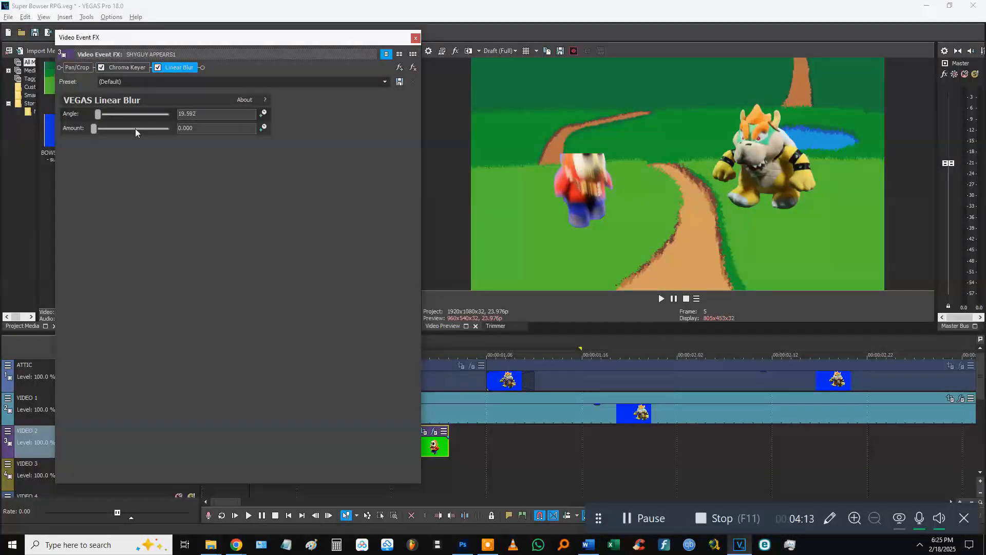
pyautogui.moveTo(94, 128); pyautogui.dragTo(113, 118)
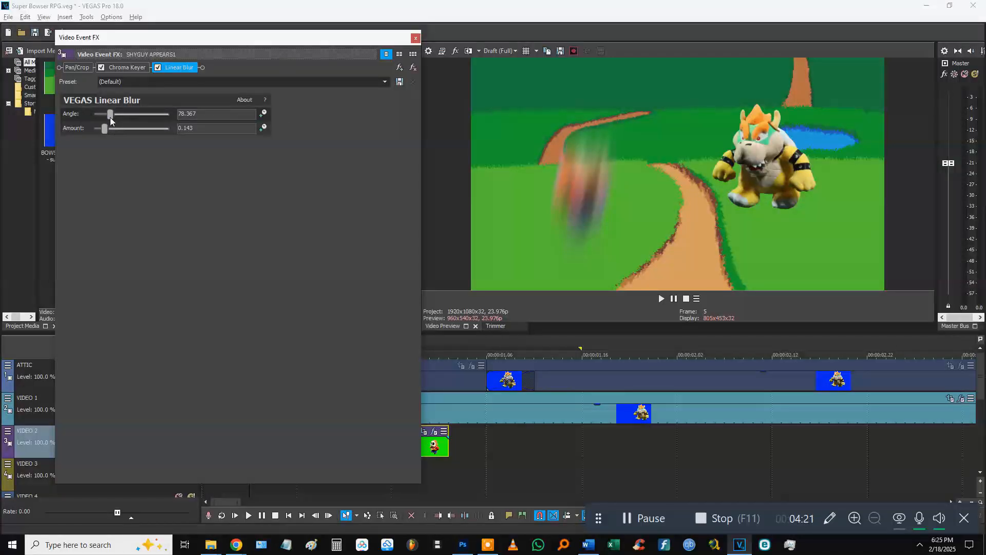
pyautogui.moveTo(109, 120); pyautogui.dragTo(112, 121)
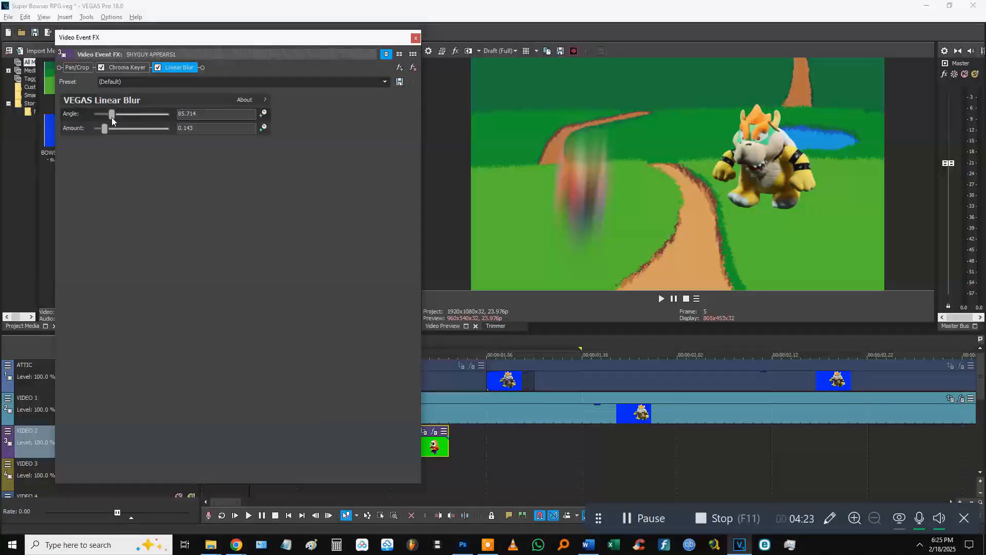
# Step: Enable animation for the Linear Blur angle and amount, and place a second keyframe at 00:00:00.02
pyautogui.click(263, 115)
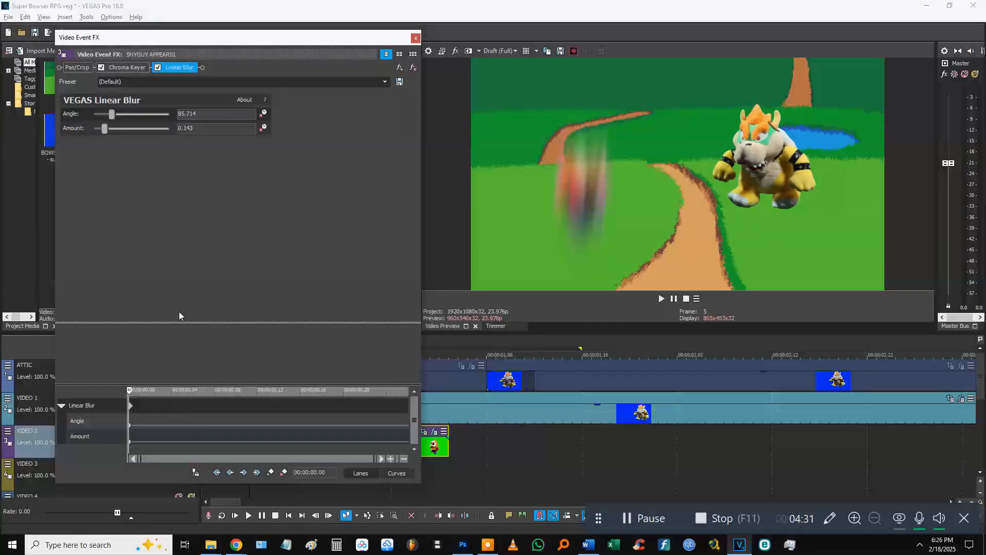
pyautogui.moveTo(179, 387); pyautogui.dragTo(178, 280)
pyautogui.click(130, 302)
pyautogui.doubleClick(164, 304)
pyautogui.click(132, 304)
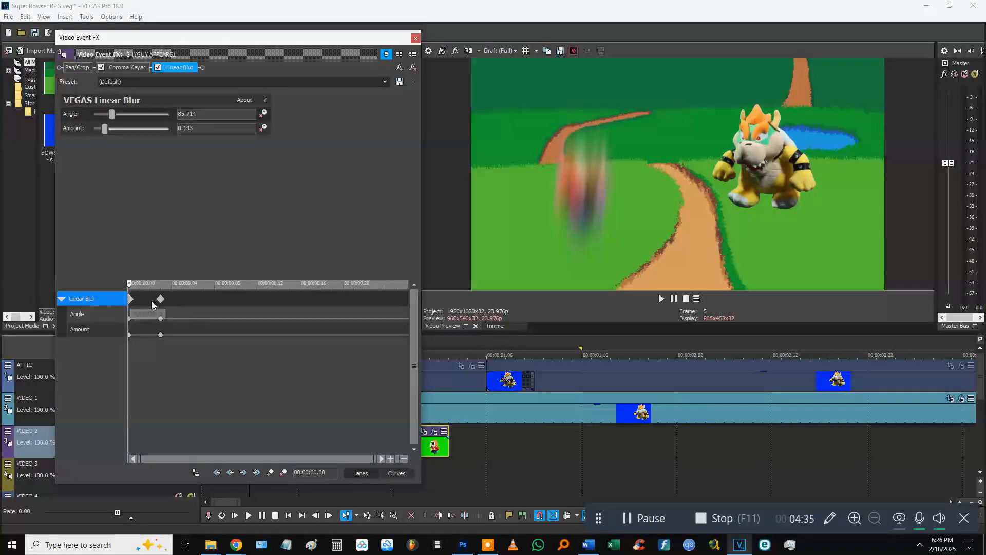
pyautogui.click(150, 302)
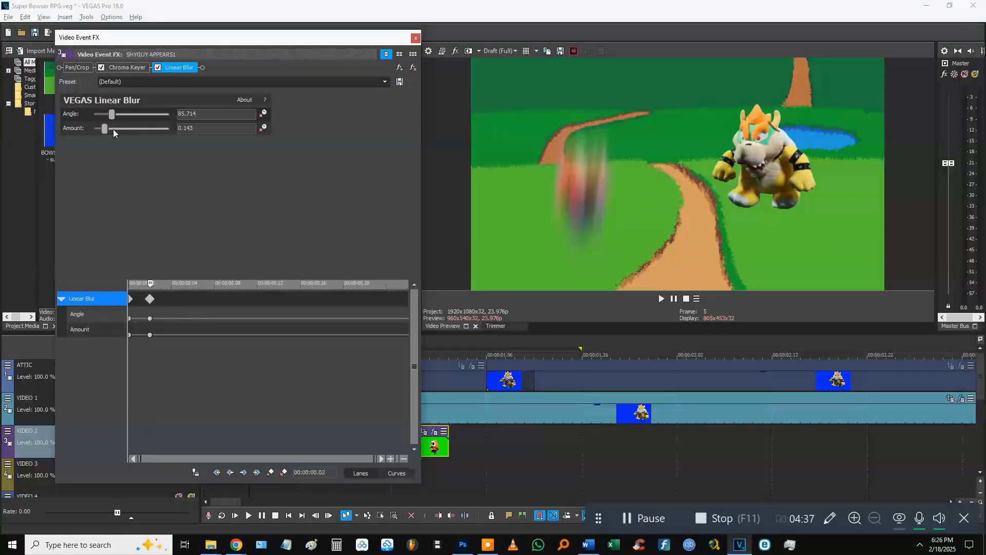
# Step: Set the second Linear Blur keyframe to amount 0 and angle about 34.3, close the effect settings and play the clip from the start
pyautogui.moveTo(106, 128); pyautogui.dragTo(33, 128)
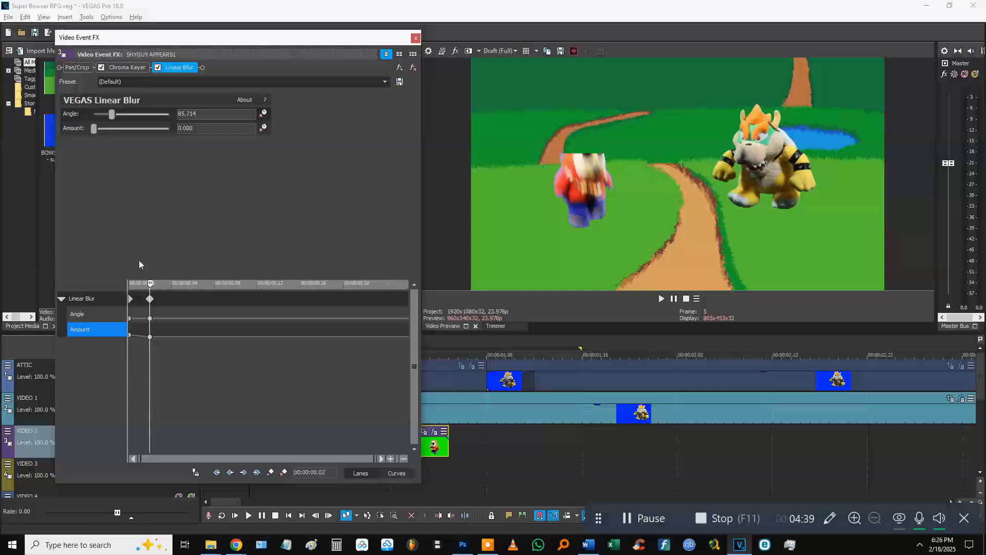
pyautogui.click(150, 301)
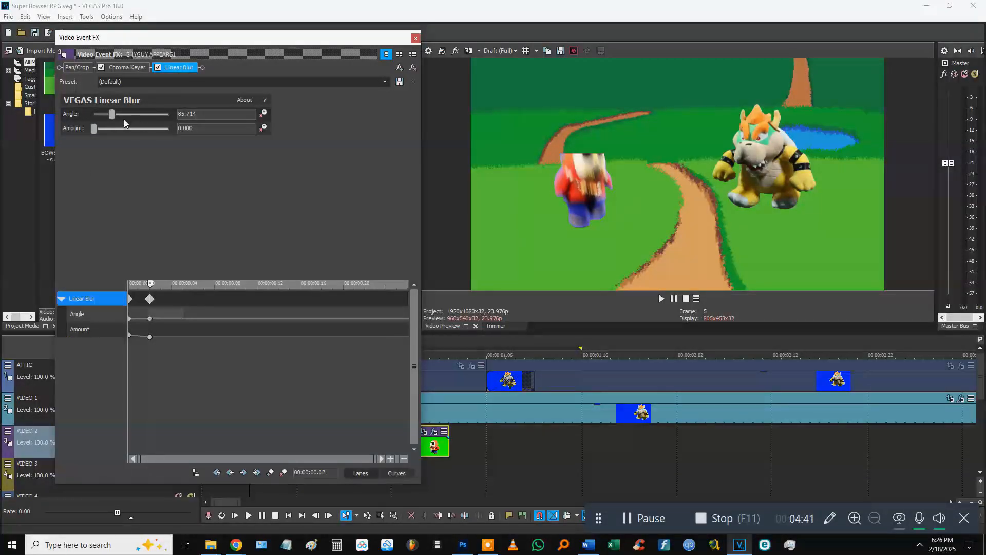
pyautogui.moveTo(112, 115); pyautogui.dragTo(101, 119)
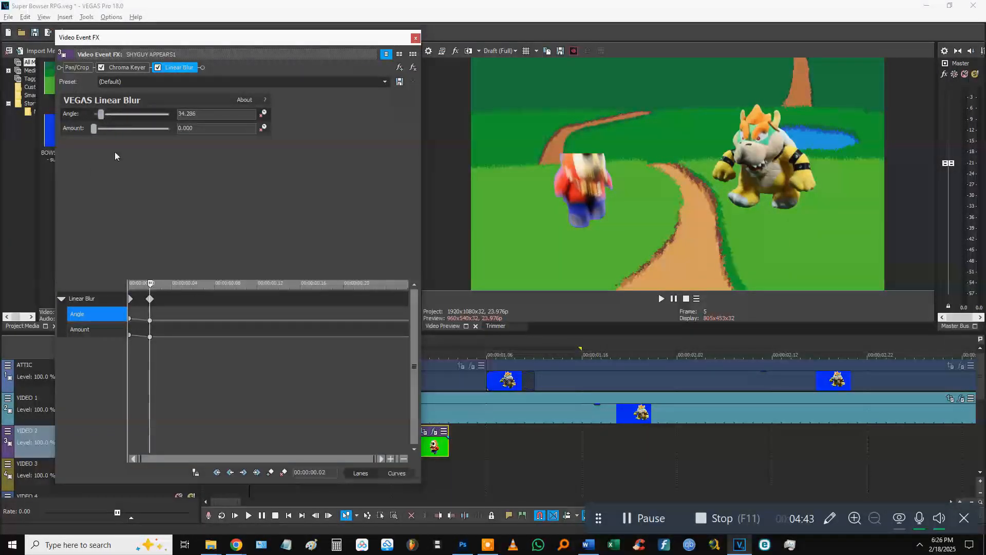
pyautogui.click(416, 38)
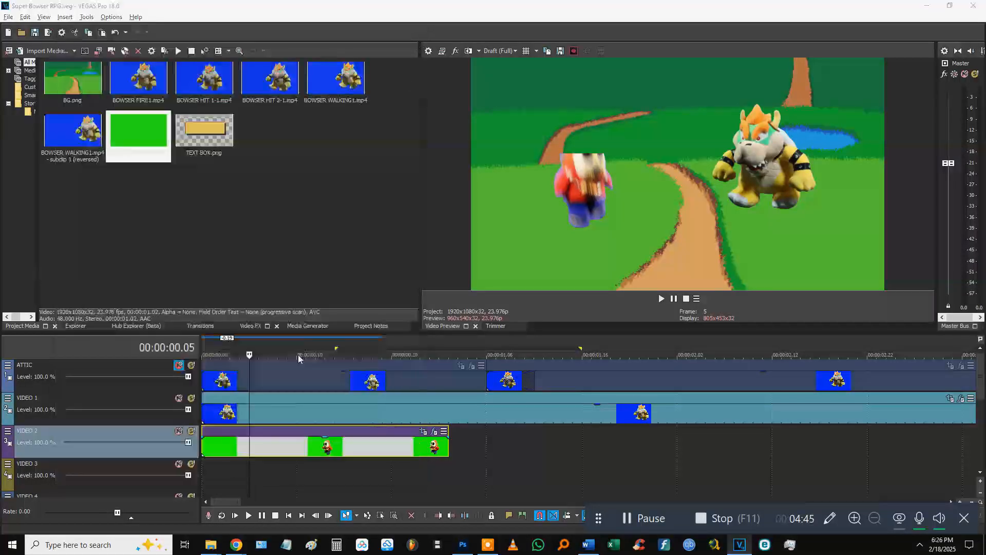
pyautogui.click(206, 412)
pyautogui.press('space')
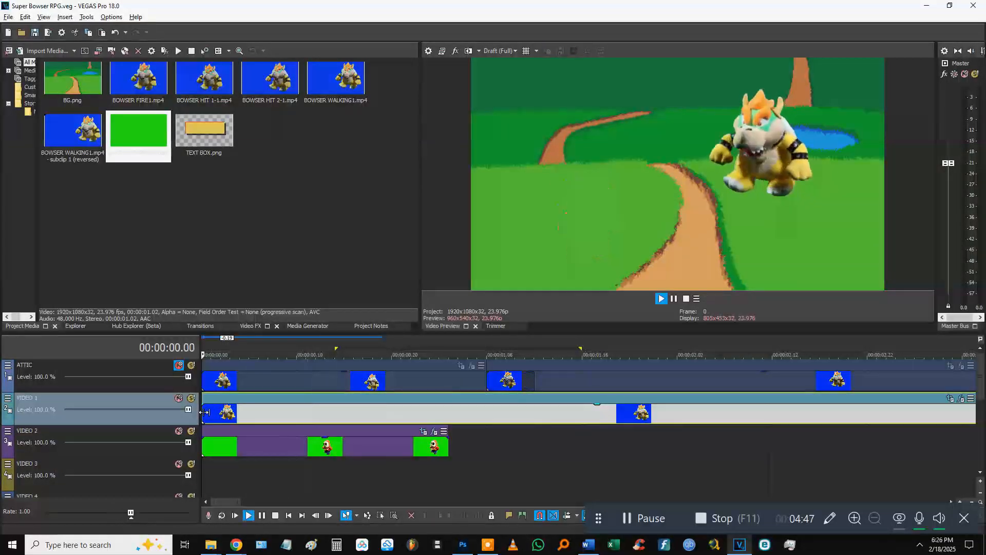
# Step: Move the second Linear Blur keyframe of SHYGUY APPEARS1 to 00:00:00.08, play the clip from the start and save the project
pyautogui.click(222, 415)
pyautogui.click(434, 431)
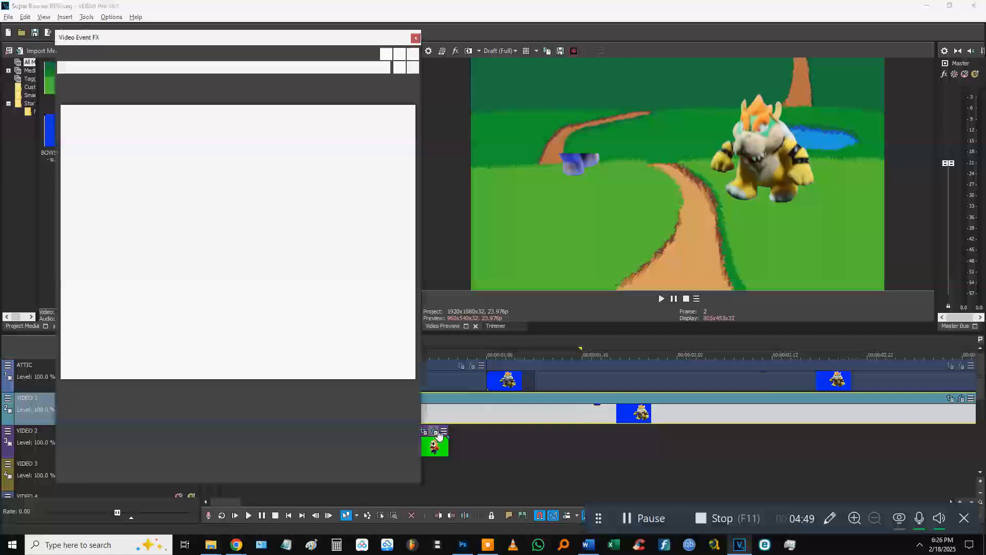
pyautogui.moveTo(147, 406); pyautogui.dragTo(214, 406)
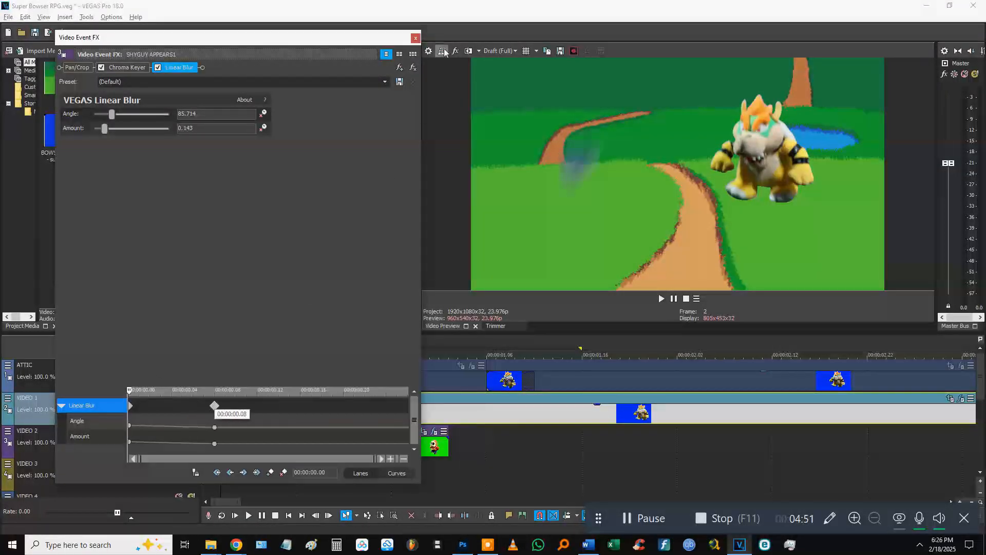
pyautogui.click(414, 38)
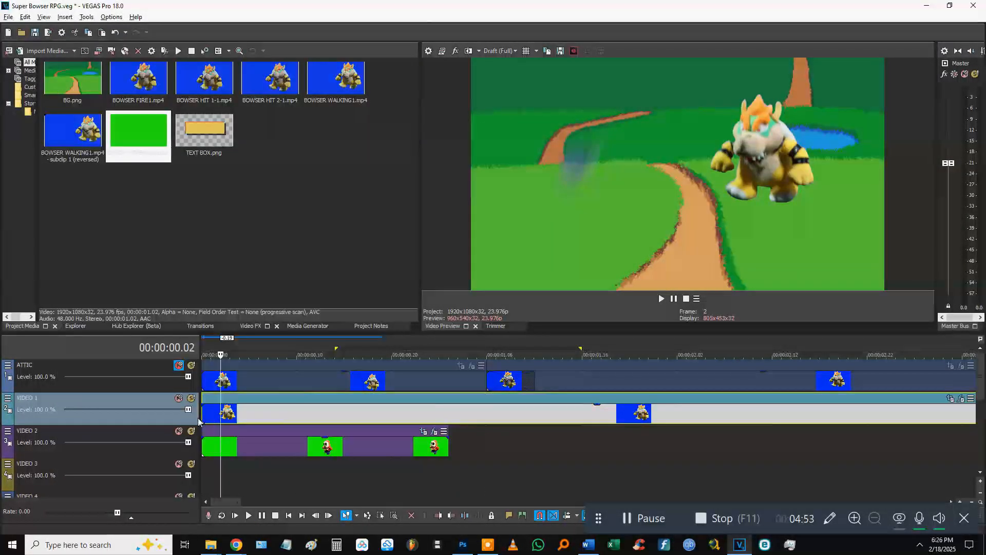
pyautogui.press('space')
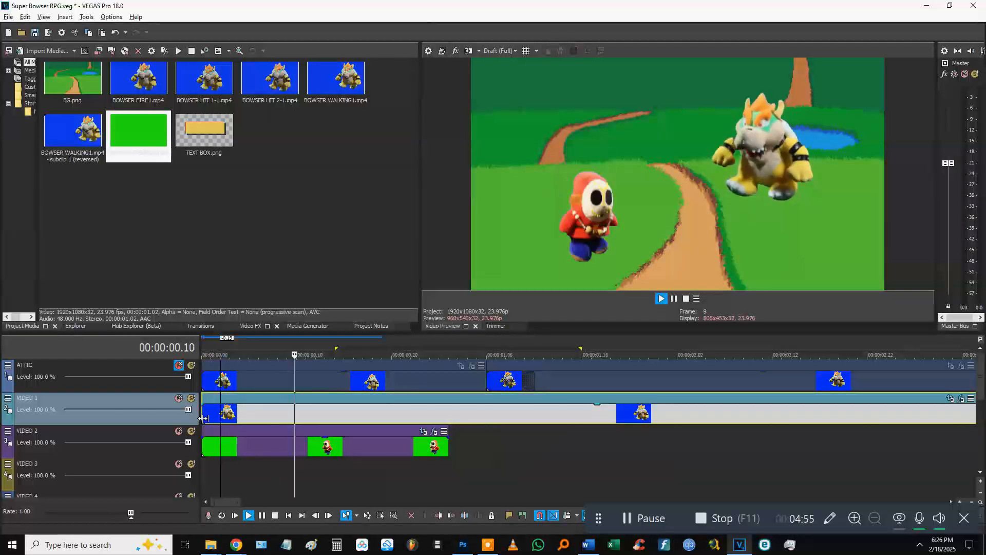
pyautogui.hotkey('ctrl', 's')
# Step: Move the second Linear Blur keyframe to 00:00:00.12, set its angle to about 237.6 and play the clip
pyautogui.click(434, 435)
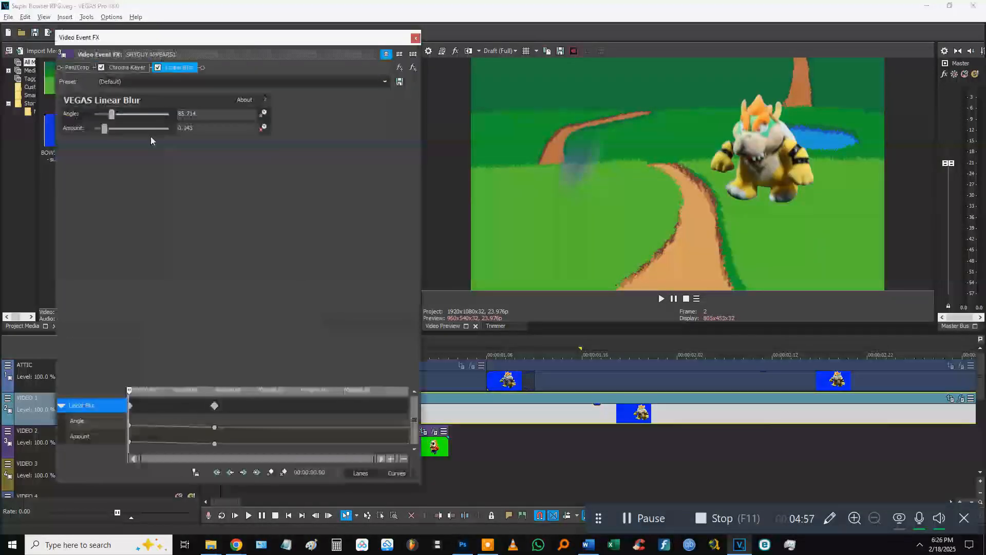
pyautogui.moveTo(217, 409); pyautogui.dragTo(257, 411)
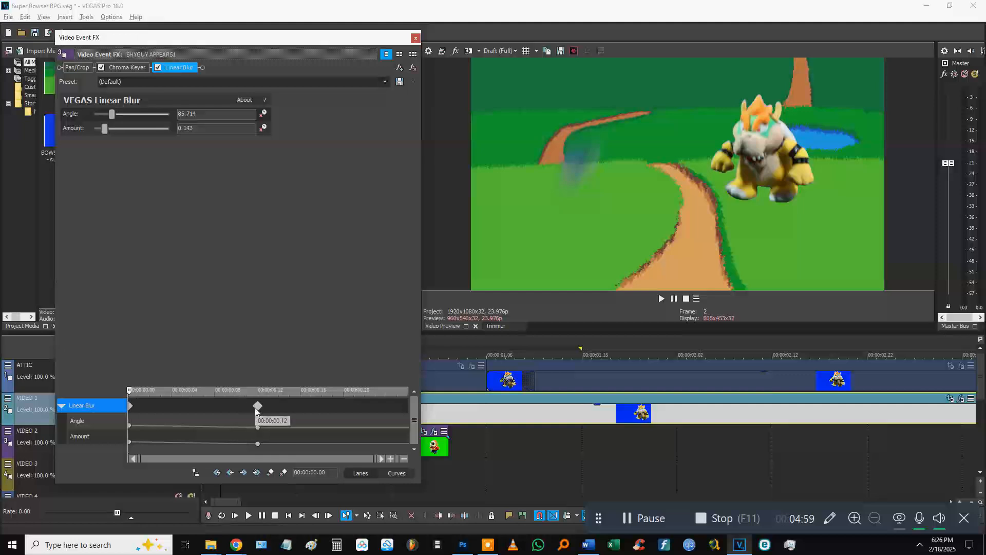
pyautogui.moveTo(101, 117); pyautogui.dragTo(163, 114)
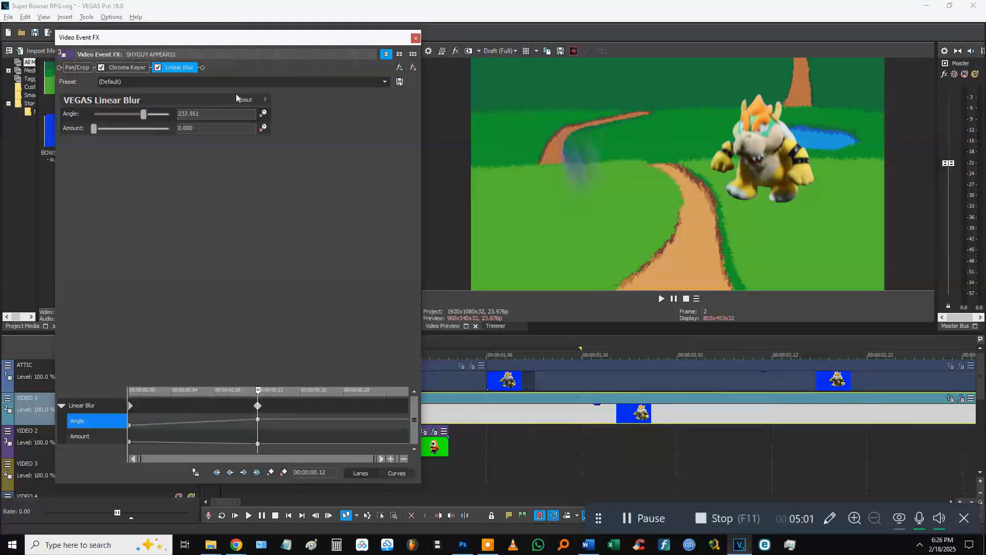
pyautogui.click(415, 38)
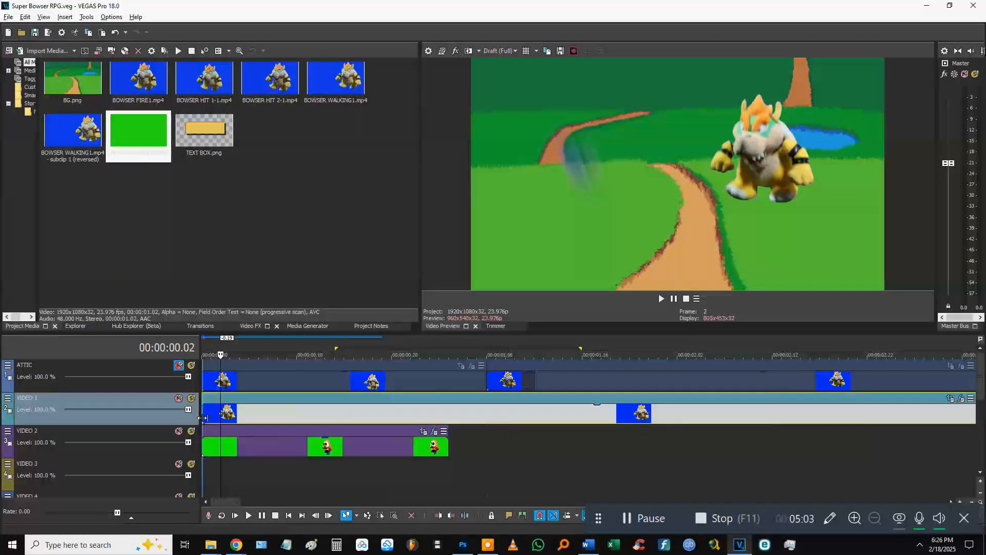
pyautogui.press('space')
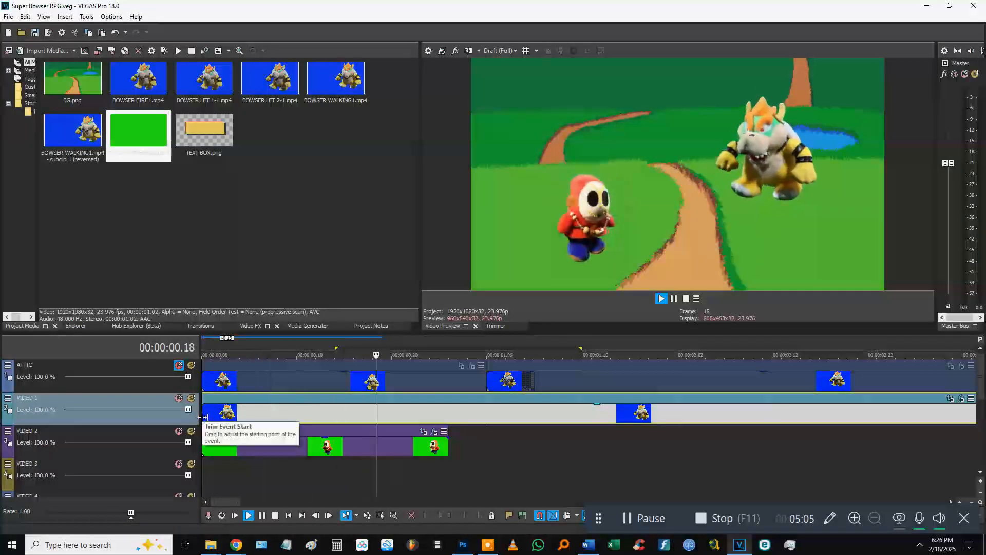
# Step: Examine Shy Guy's blurred entrance frame by frame from the start of the clip, and return to the beginning
pyautogui.press('space')
pyautogui.press('Right')
pyautogui.press('Right')
pyautogui.press('Right')
pyautogui.press('Right')
pyautogui.press('Right')
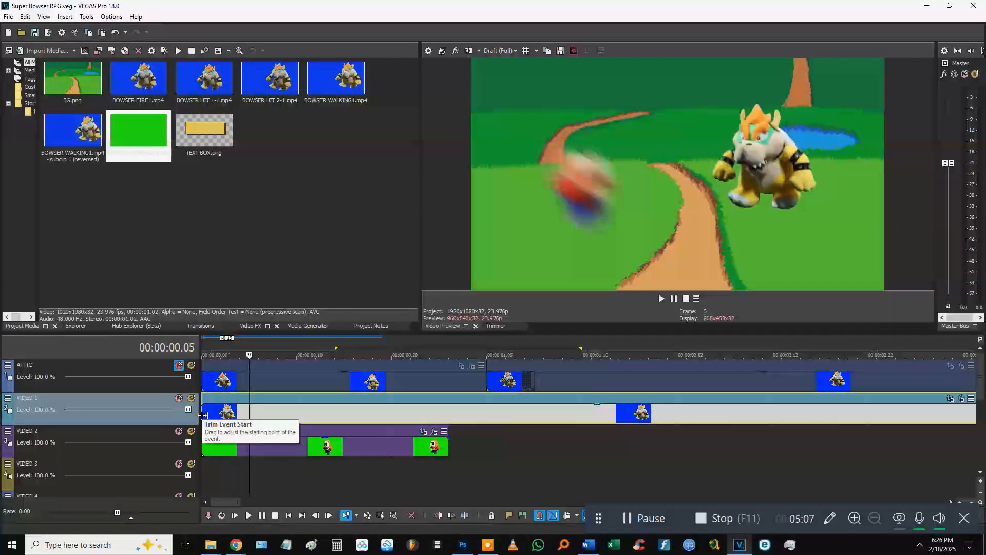
pyautogui.press('Right')
pyautogui.press('Right')
pyautogui.press('Right')
pyautogui.press('Right')
pyautogui.press('Right')
pyautogui.press('Right')
pyautogui.press('Right')
pyautogui.press('Right')
pyautogui.press('Right')
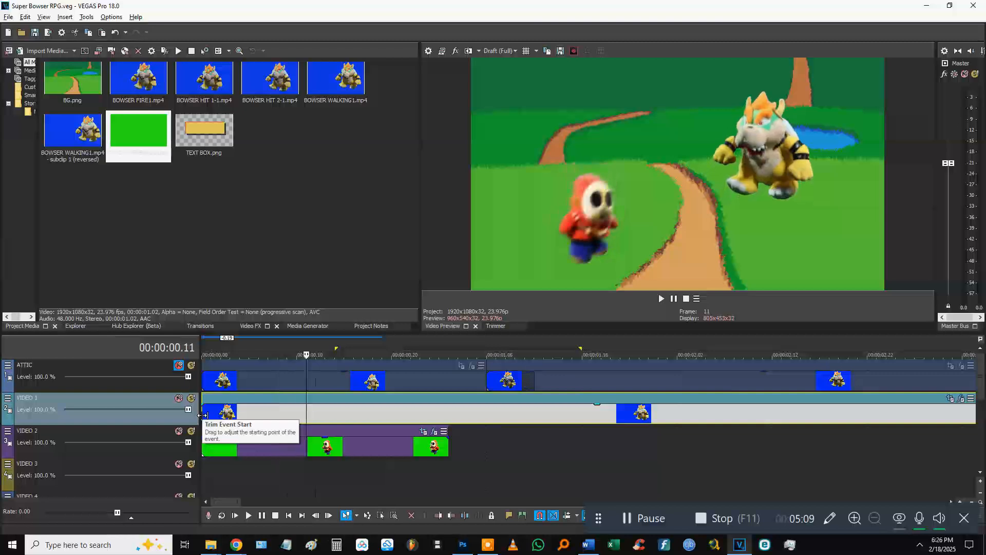
pyautogui.press('Right')
pyautogui.press('Right')
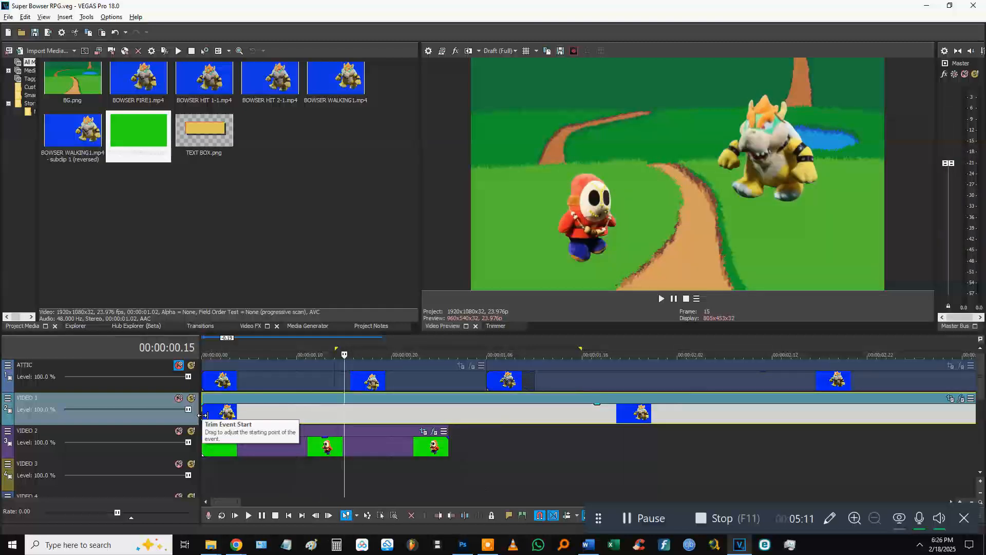
pyautogui.press('Home')
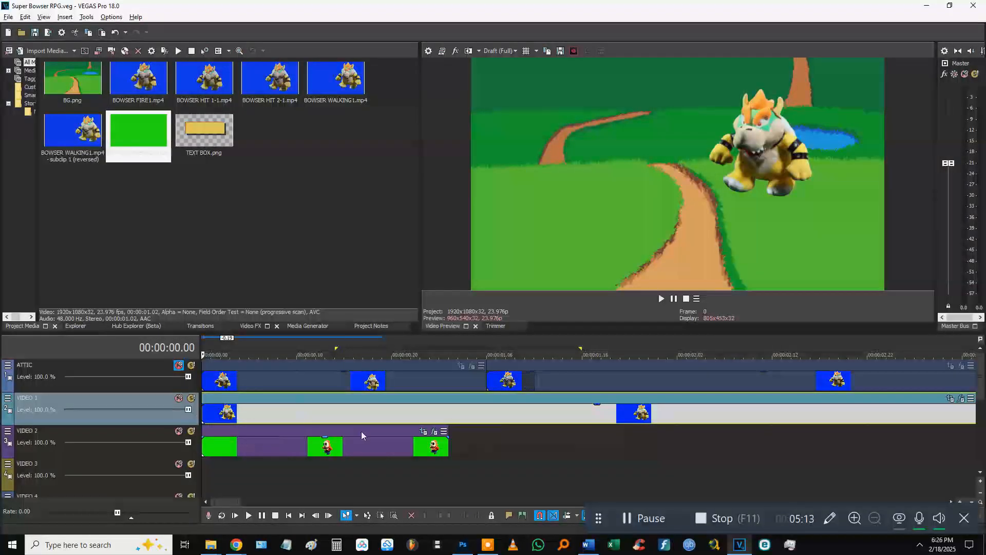
# Step: Disable the Linear Blur effect on SHYGUY APPEARS1 and play the entrance without it
pyautogui.click(434, 431)
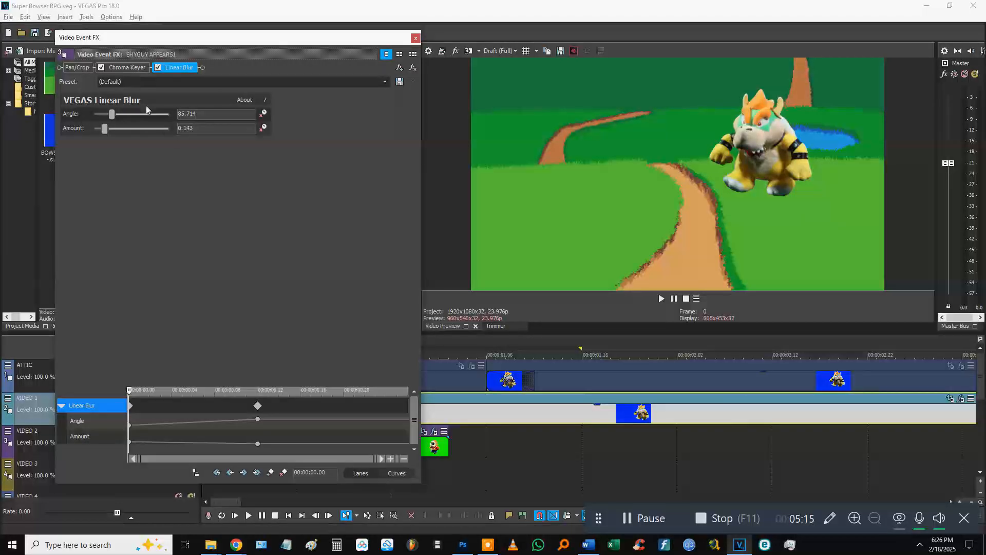
pyautogui.click(157, 69)
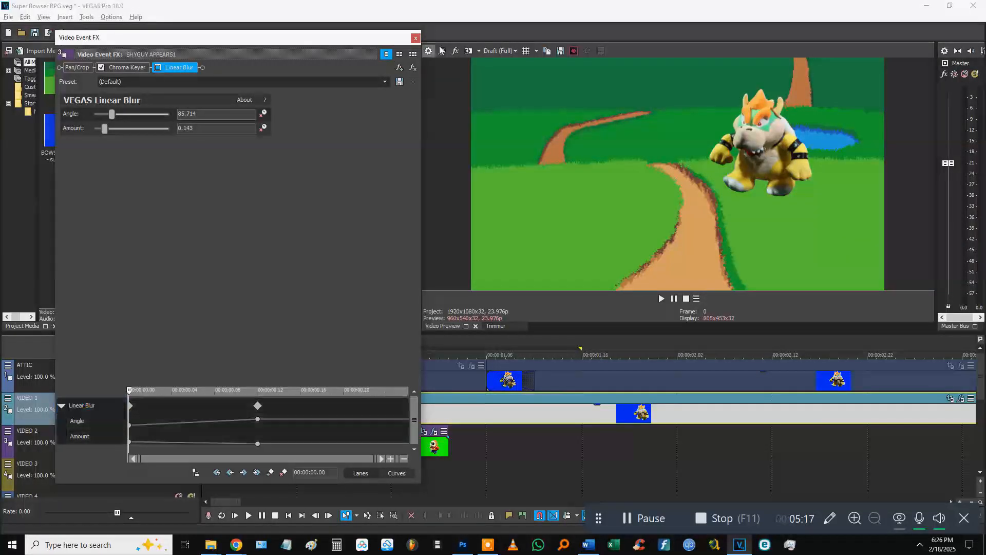
pyautogui.click(416, 38)
pyautogui.press('space')
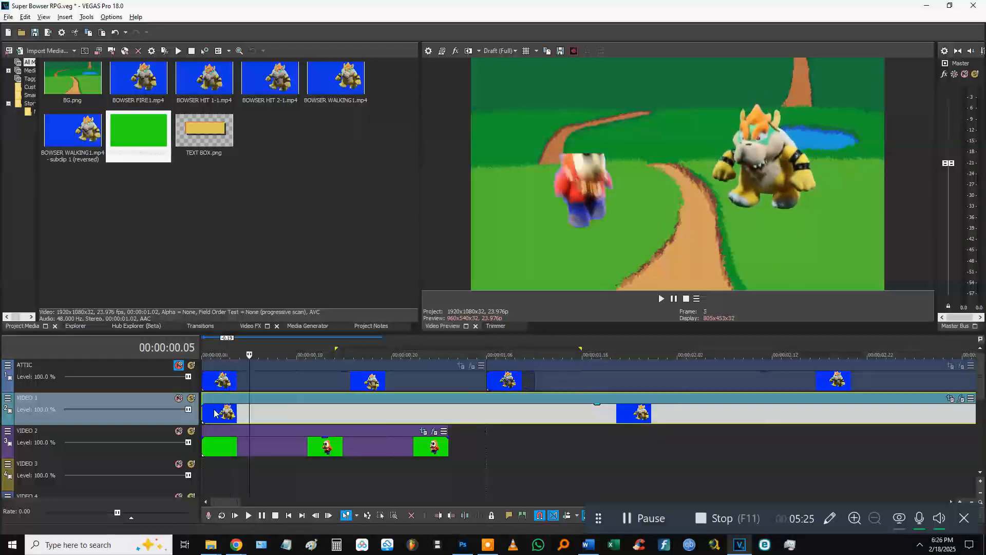
# Step: Re-enable Linear Blur on SHYGUY APPEARS1, save the project and play the entrance from the start
pyautogui.click(434, 431)
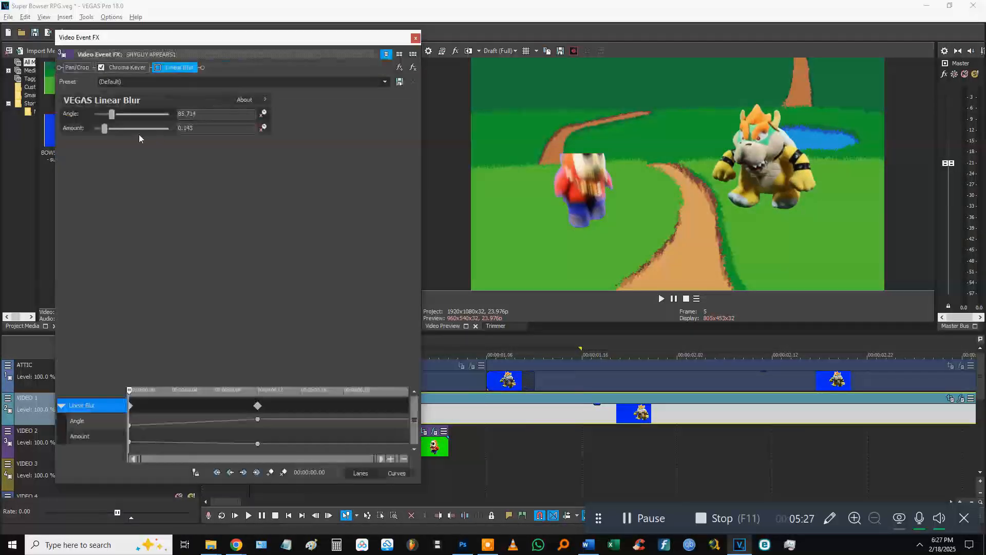
pyautogui.click(160, 70)
pyautogui.click(415, 38)
pyautogui.hotkey('ctrl', 's')
pyautogui.click(202, 415)
pyautogui.press('space')
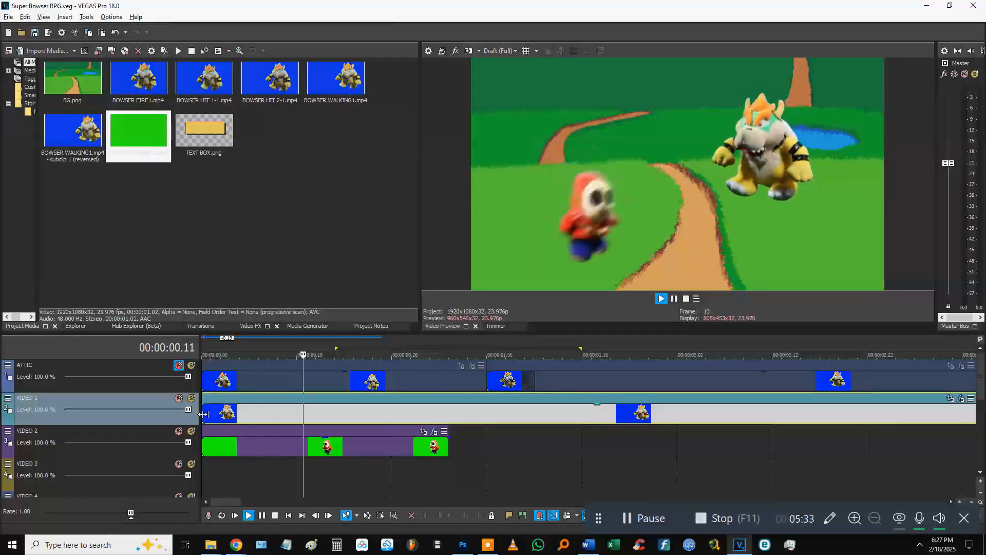
pyautogui.press('space')
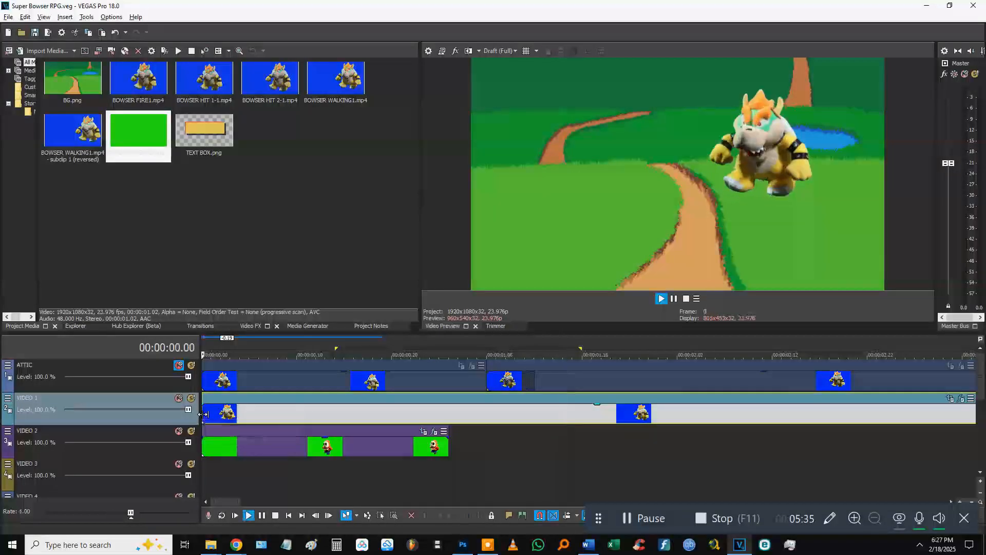
pyautogui.press('Return')
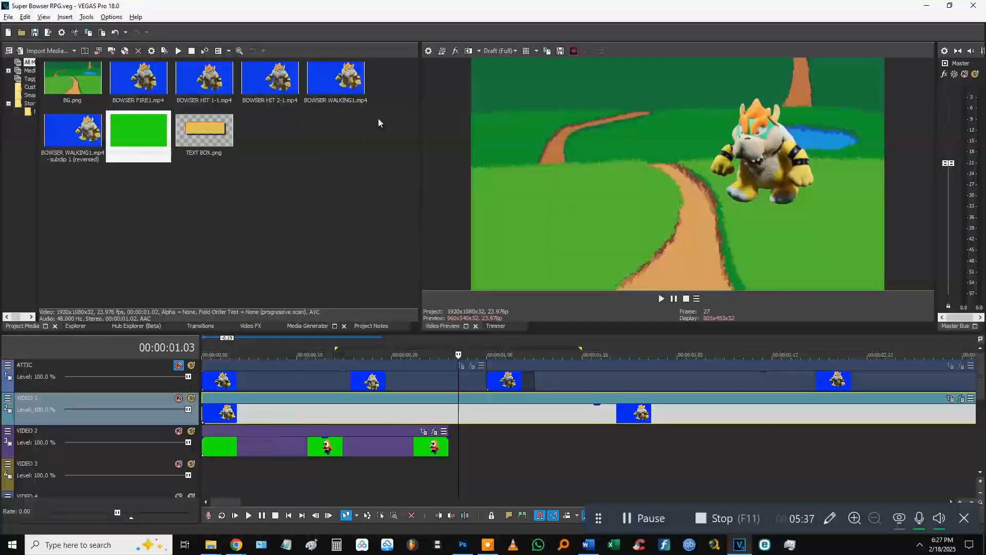
# Step: Switch to SHOP.psd in Photoshop and inspect the TEXT BOX layer with its drop shadow toggled off and on
pyautogui.hotkey('alt', 'Tab')
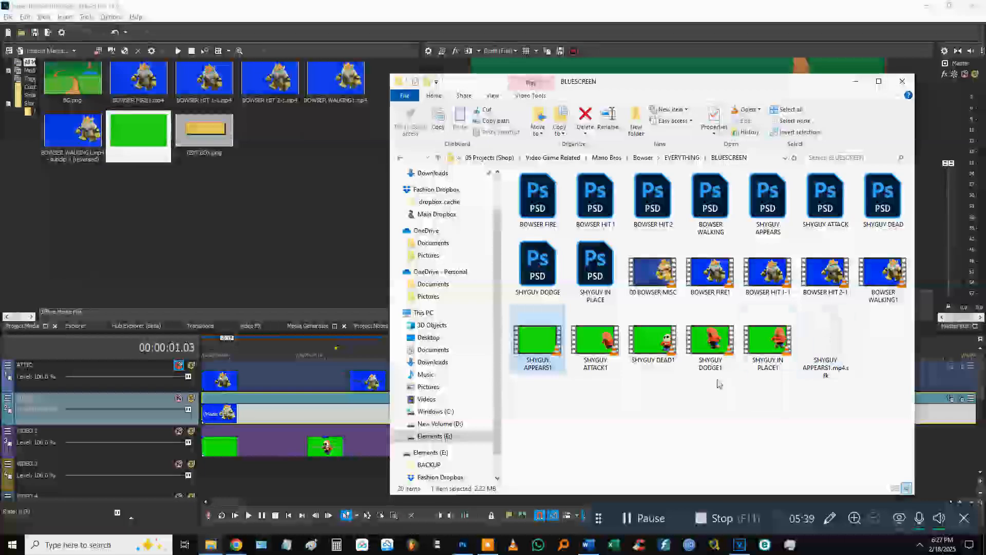
pyautogui.hotkey('alt', 'Tab')
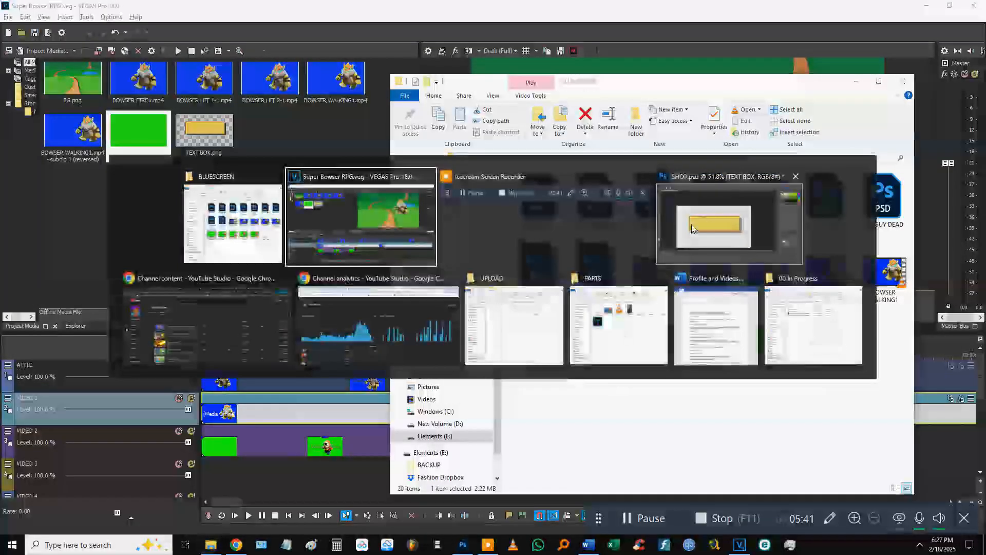
pyautogui.click(692, 229)
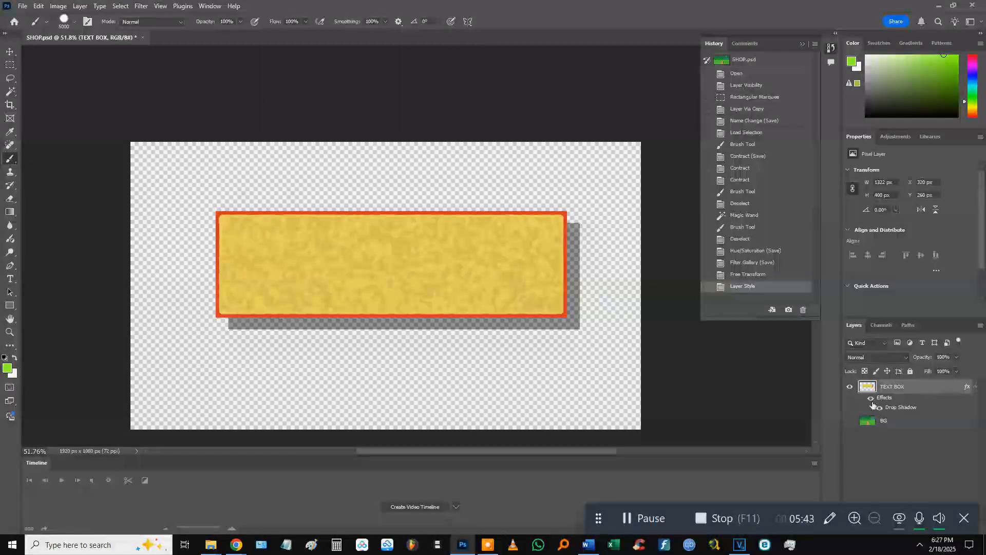
pyautogui.click(879, 408)
pyautogui.click(879, 408)
pyautogui.click(879, 408)
pyautogui.click(879, 407)
pyautogui.scroll(5, 275, 253)
pyautogui.scroll(-4, 535, 331)
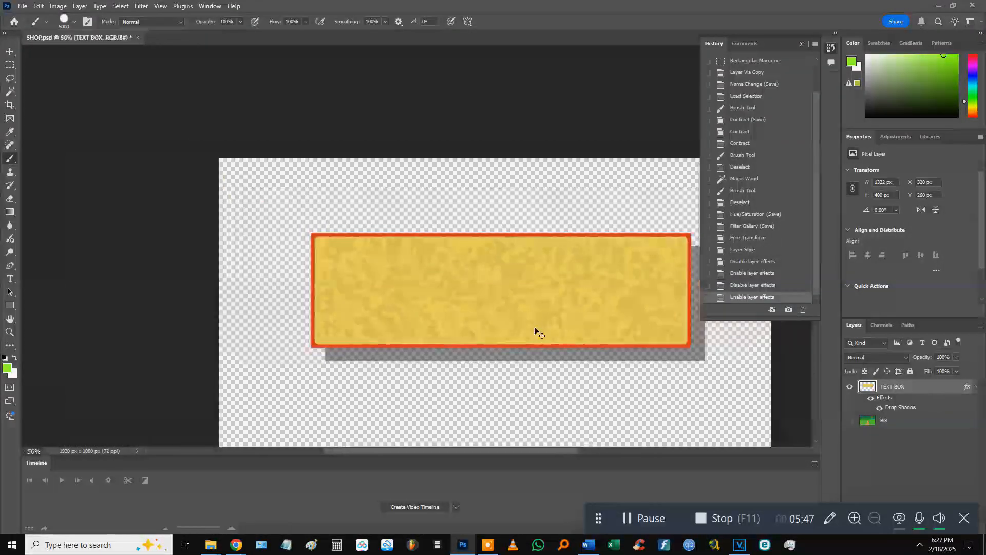
# Step: Add SHYGUY IN PLACE1 from the BLUESCREEN folder to VIDEO 2 in VEGAS Pro, directly after SHYGUY APPEARS1, and delete its audio track
pyautogui.hotkey('alt', 'Tab')
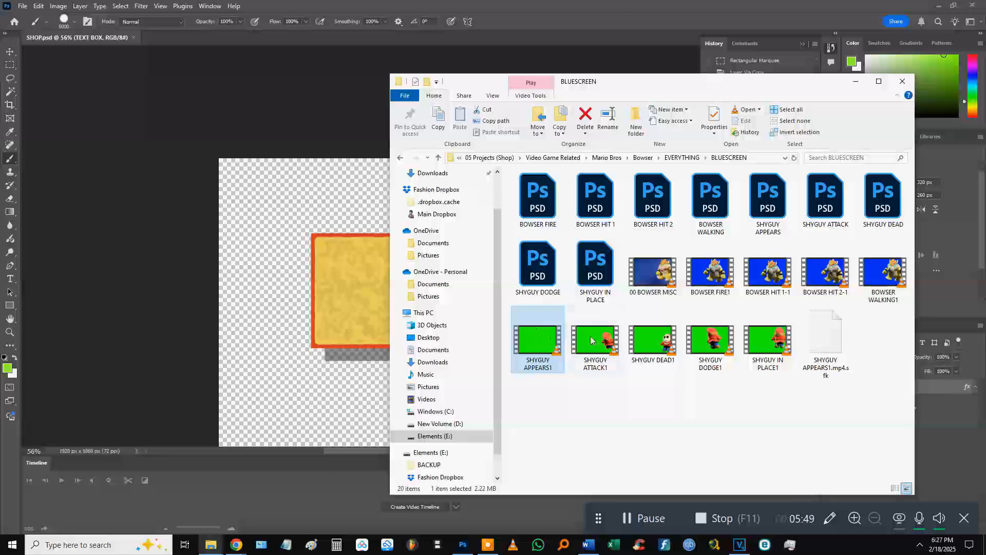
pyautogui.click(591, 340)
pyautogui.click(711, 342)
pyautogui.click(755, 363)
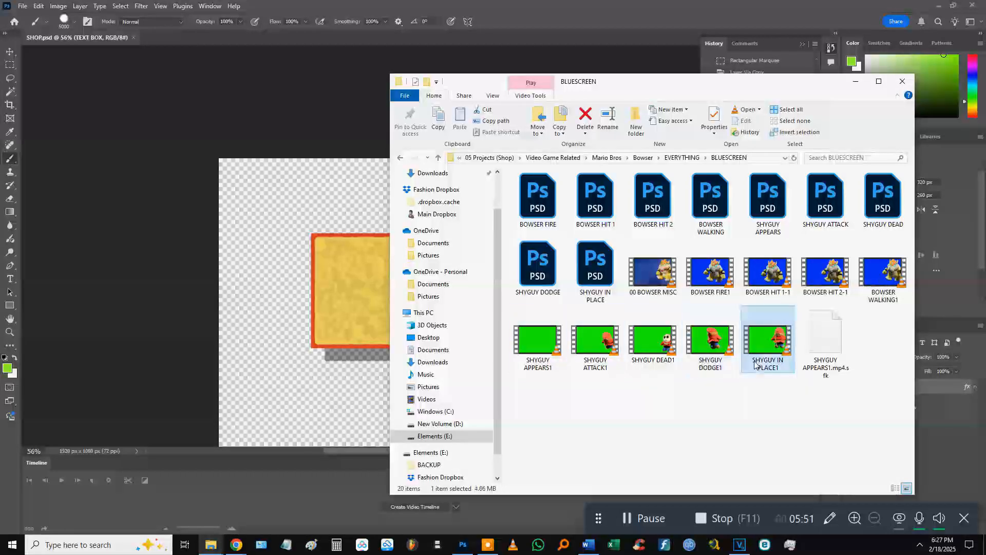
pyautogui.hotkey('alt', 'Tab')
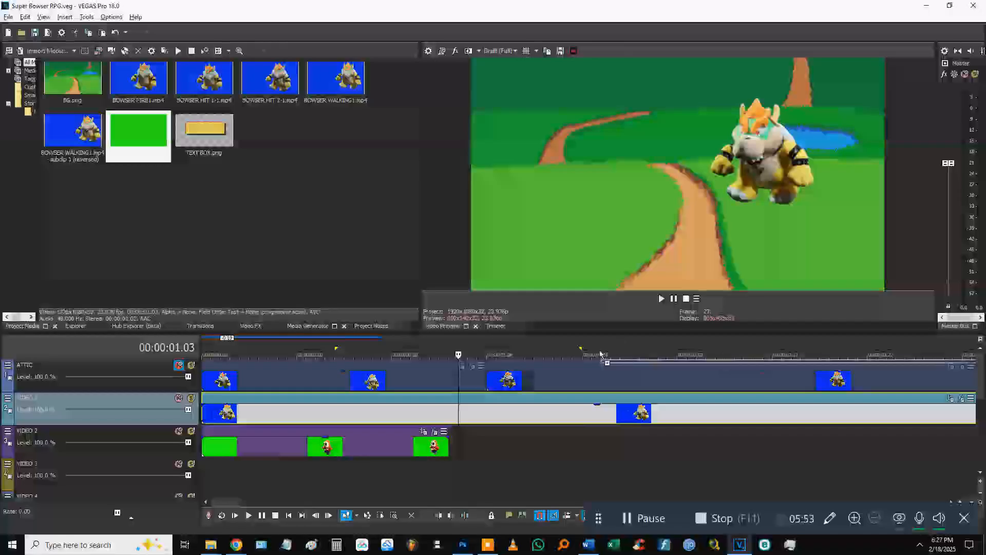
pyautogui.moveTo(600, 355); pyautogui.dragTo(463, 450)
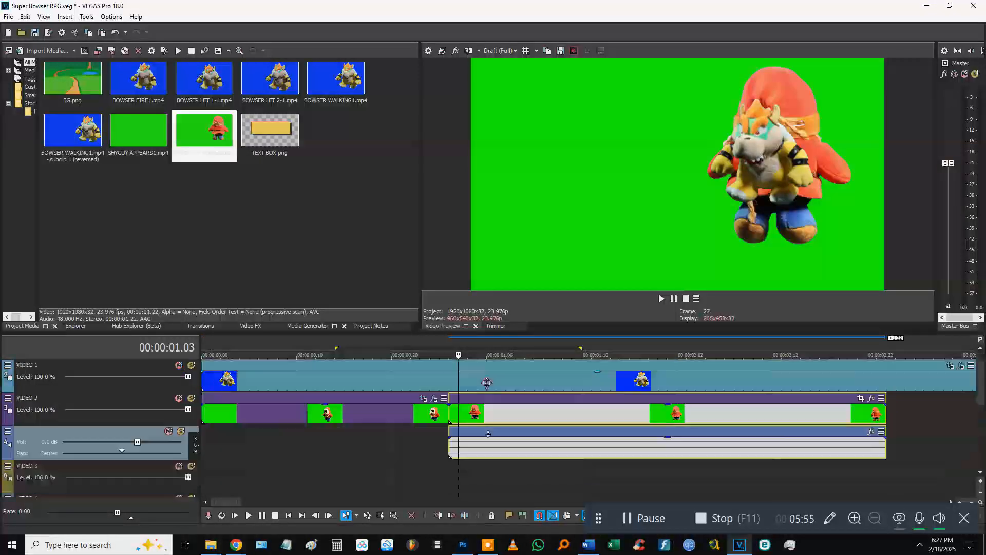
pyautogui.rightClick(100, 435)
pyautogui.click(128, 247)
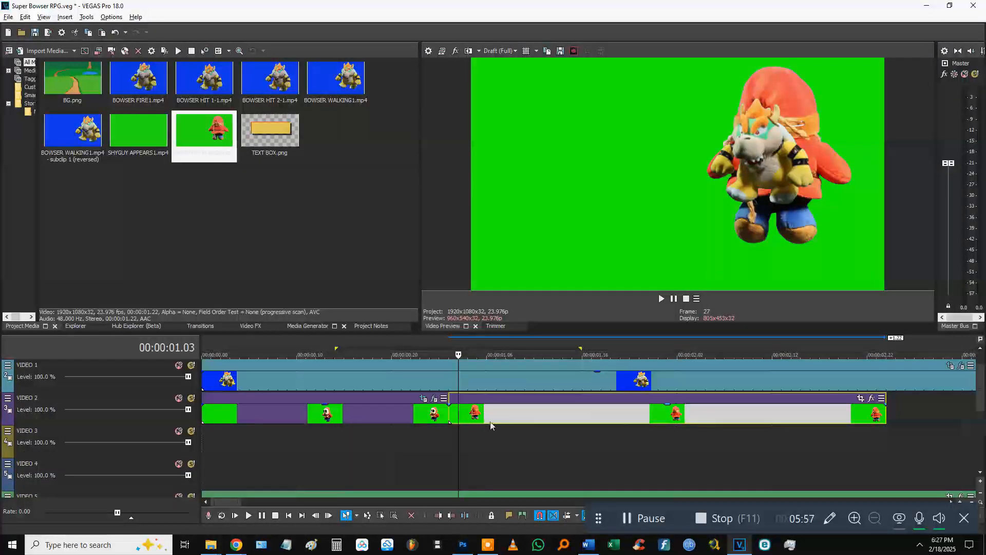
# Step: Move the SHYGUY IN PLACE1 clip to the VIDEO 3 track, starting at 00:00:00.23 so it overlaps the end of SHYGUY APPEARS1
pyautogui.click(486, 425)
pyautogui.scroll(-2, 331, 422)
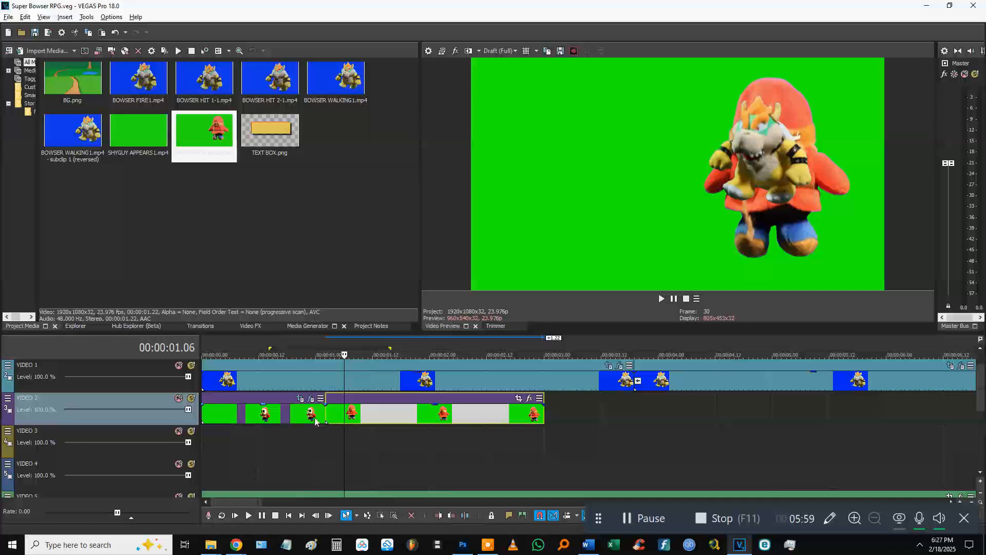
pyautogui.moveTo(353, 419); pyautogui.dragTo(320, 451)
pyautogui.click(320, 450)
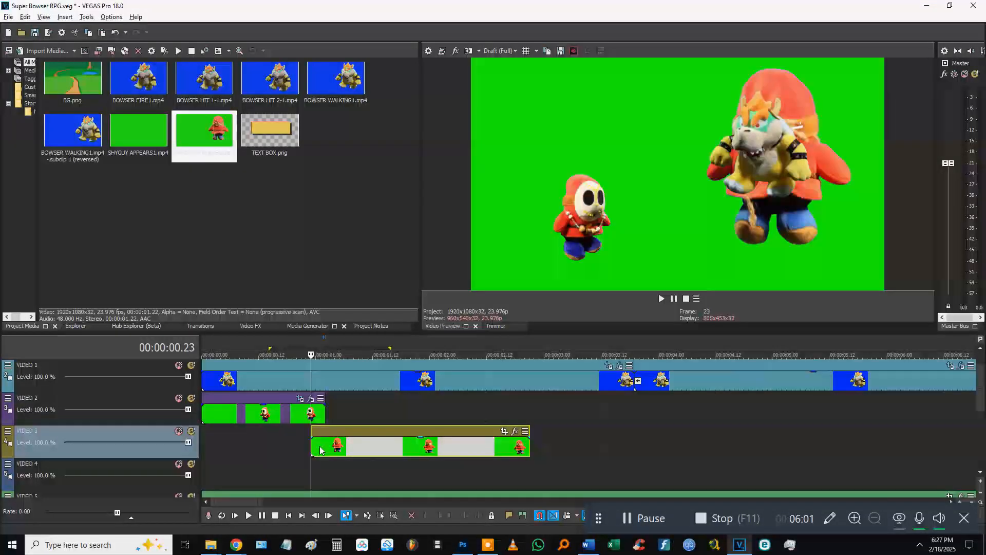
# Step: Scale down SHYGUY IN PLACE1 with an Event Pan/Crop frame of 4,080 by 2,295, and align the Shy Guy with the entrance clip's Shy Guy
pyautogui.click(506, 432)
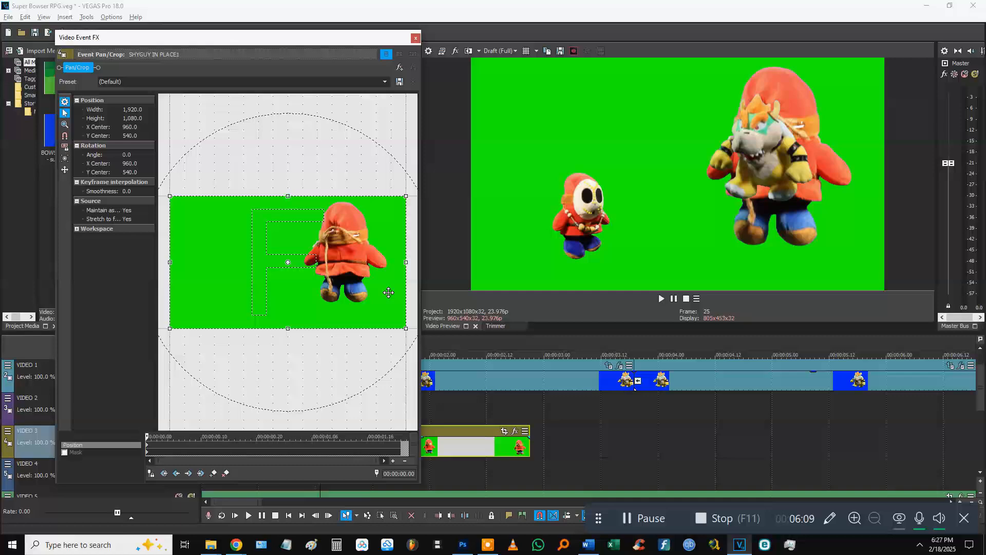
pyautogui.scroll(-3, 301, 269)
pyautogui.scroll(-3, 301, 268)
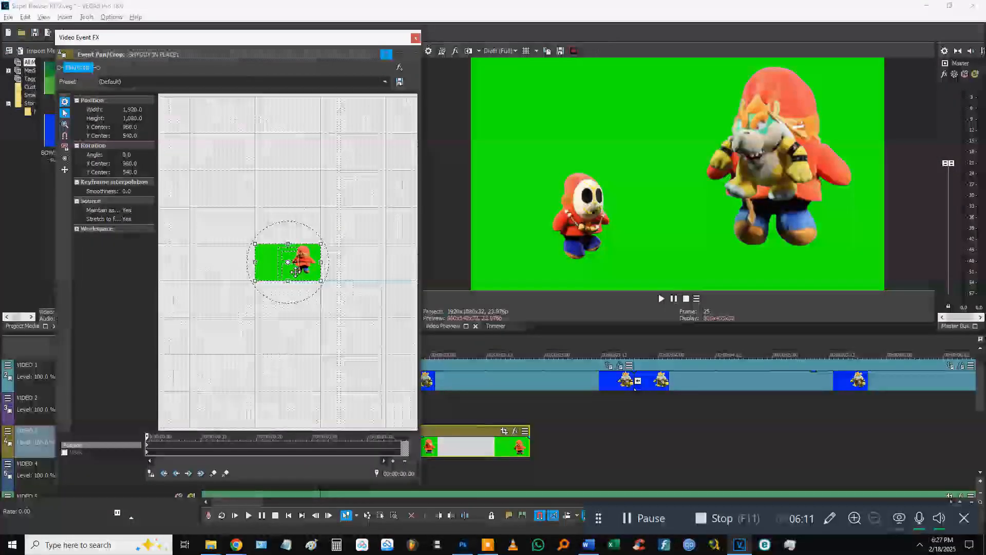
pyautogui.moveTo(260, 246); pyautogui.dragTo(199, 212)
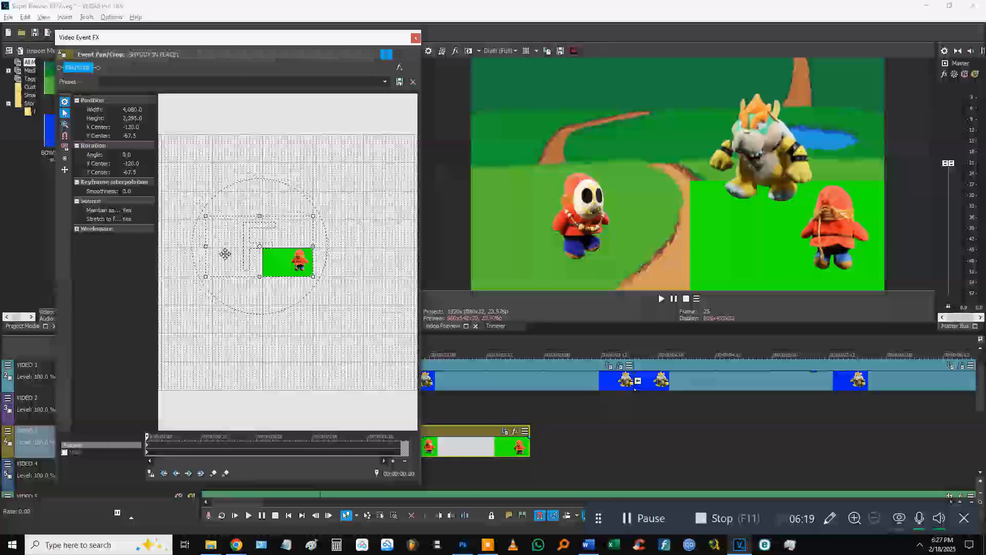
pyautogui.moveTo(277, 250); pyautogui.dragTo(289, 255)
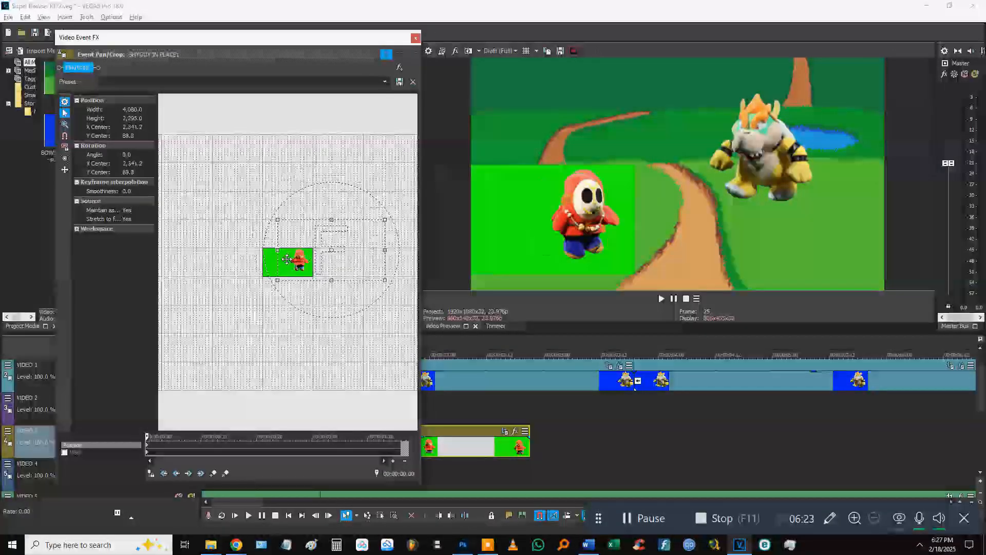
pyautogui.moveTo(289, 255); pyautogui.dragTo(289, 255)
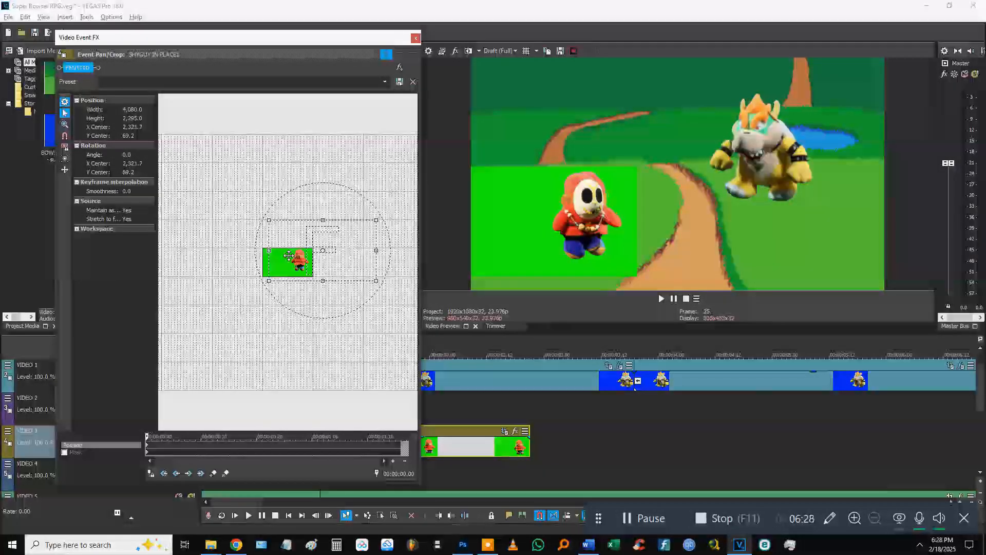
# Step: Add VEGAS Chroma Keyer to SHYGUY IN PLACE1 with the Pure Green Screen preset and a low threshold of 0.211
pyautogui.click(398, 67)
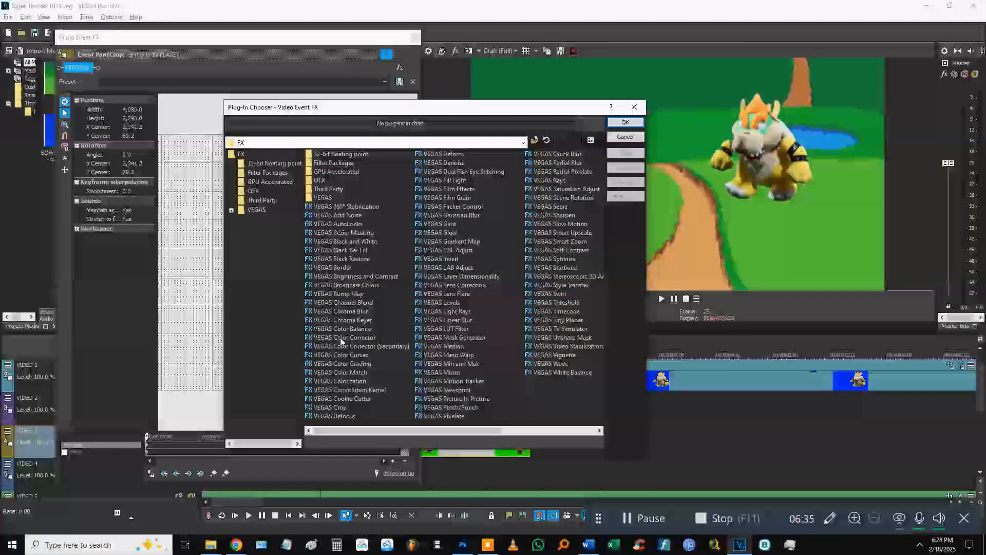
pyautogui.click(361, 320)
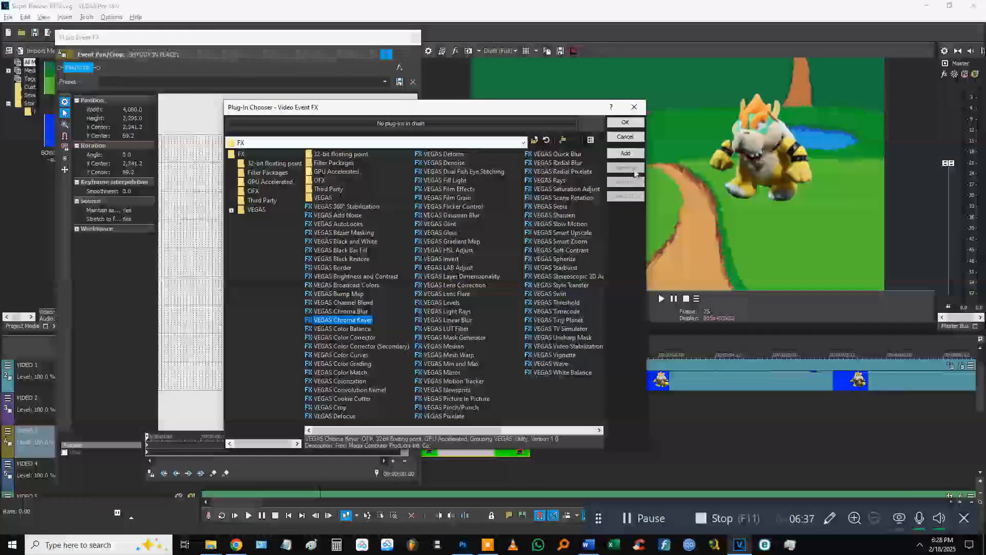
pyautogui.doubleClick(361, 320)
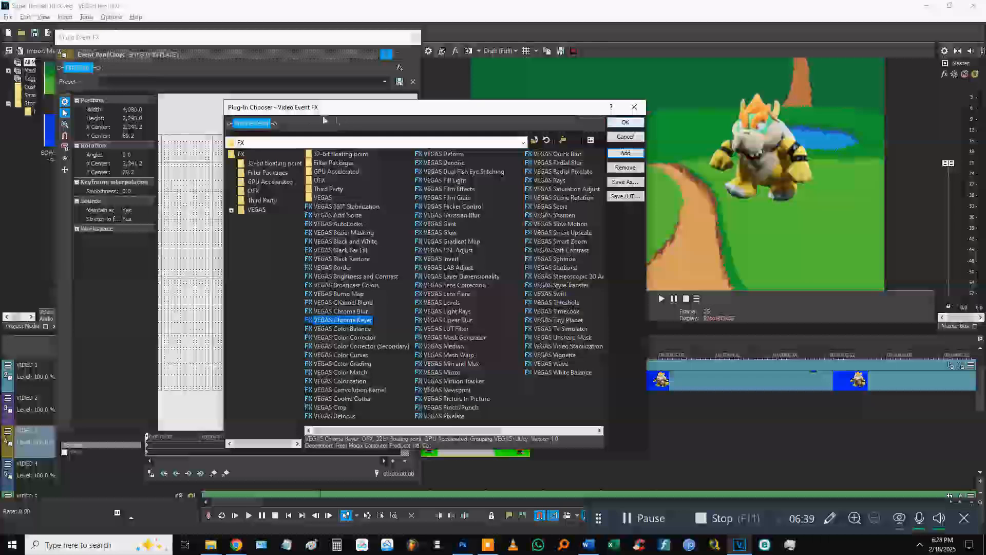
pyautogui.click(626, 123)
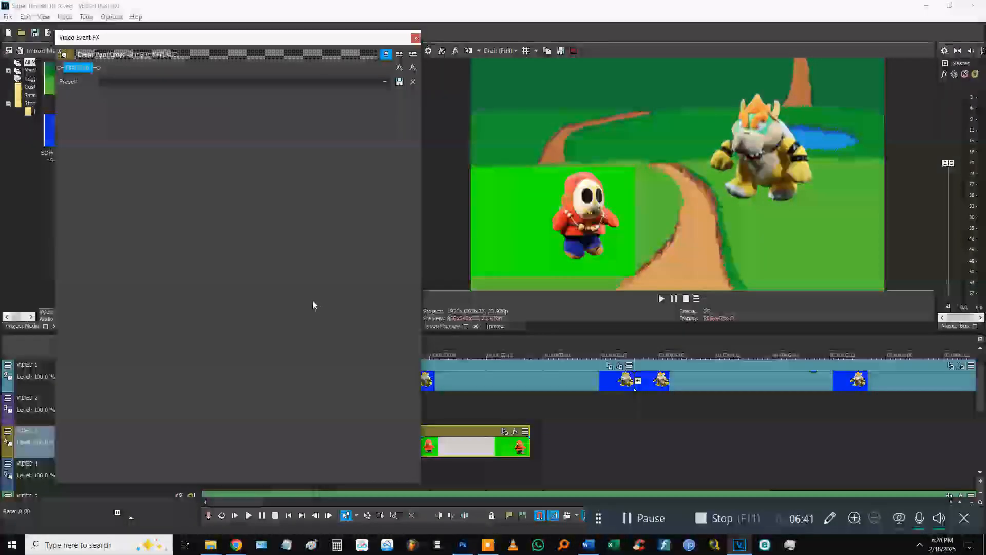
pyautogui.click(385, 81)
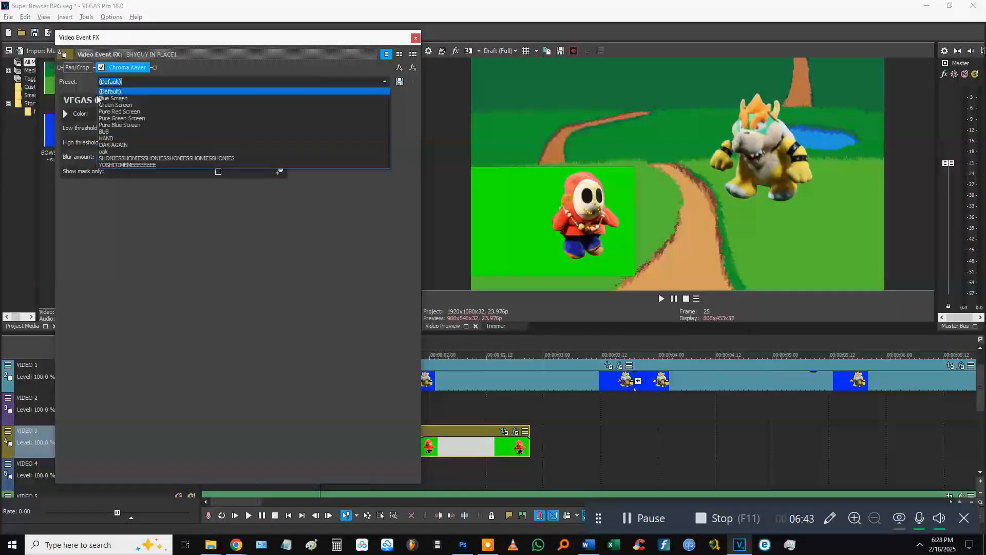
pyautogui.click(117, 120)
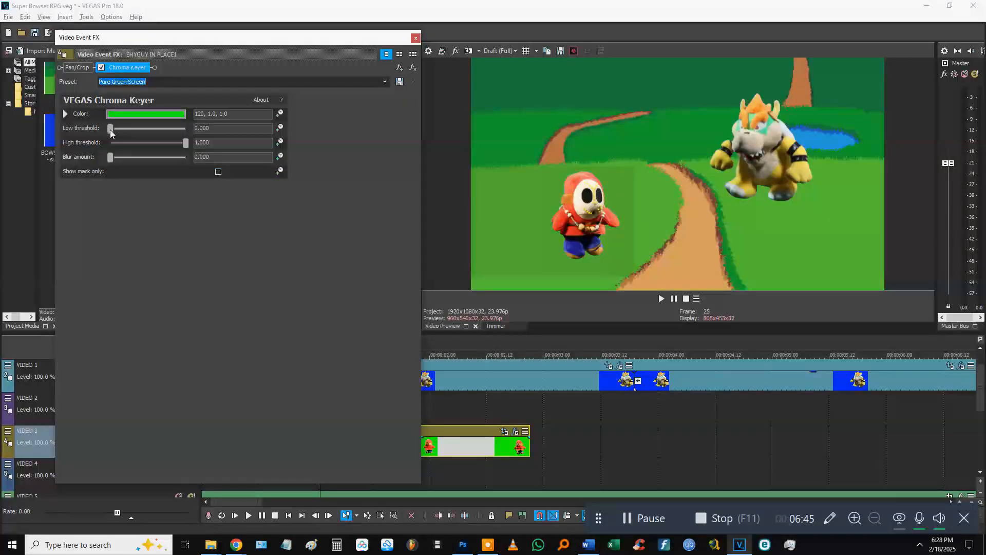
pyautogui.moveTo(110, 129); pyautogui.dragTo(127, 136)
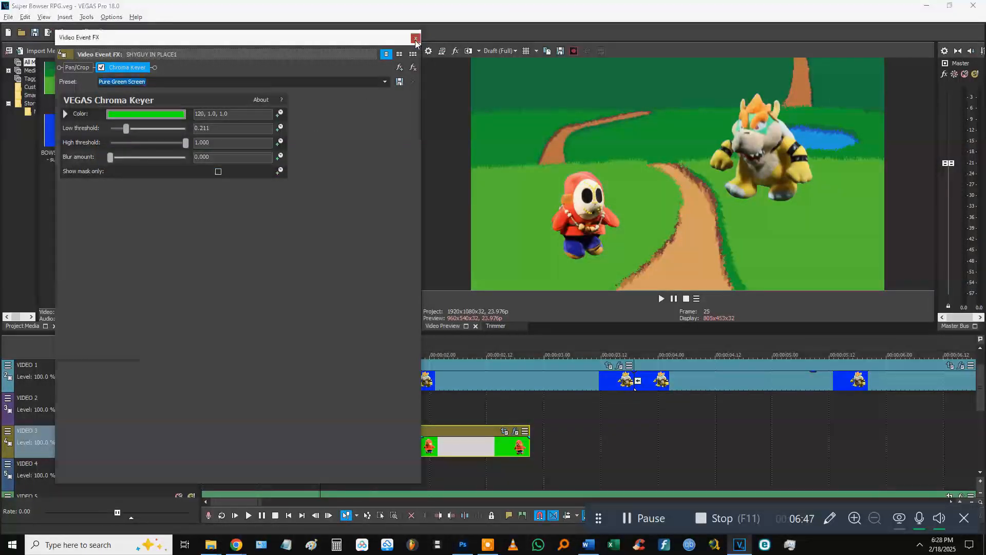
pyautogui.click(415, 38)
# Step: Move SHYGUY IN PLACE1 to VIDEO 2, directly after SHYGUY APPEARS1, and play the transition between the two clips
pyautogui.moveTo(335, 452); pyautogui.dragTo(349, 414)
pyautogui.press('space')
pyautogui.click(314, 434)
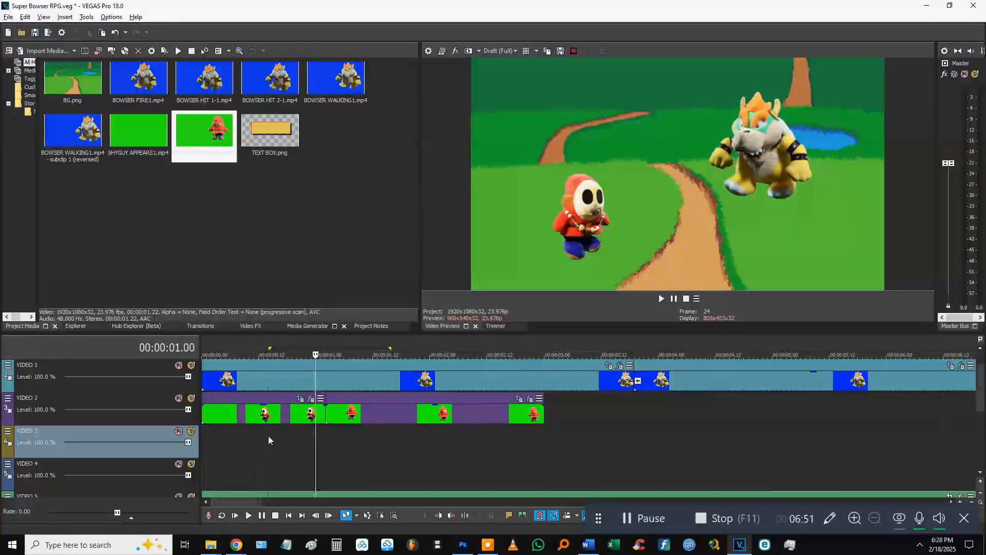
pyautogui.click(268, 436)
pyautogui.press('space')
pyautogui.press('space')
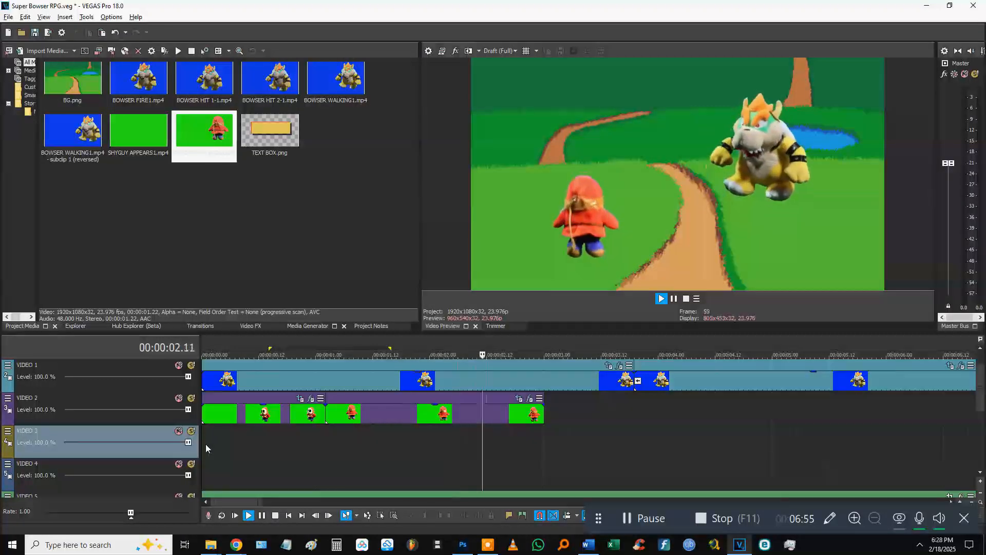
pyautogui.press('space')
pyautogui.hotkey('ctrl', 'Home')
# Step: Paste a copy of SHYGUY IN PLACE1 directly after the original on VIDEO 2, reverse the copy, and play across the join
pyautogui.click(501, 413)
pyautogui.hotkey('ctrl', 'c')
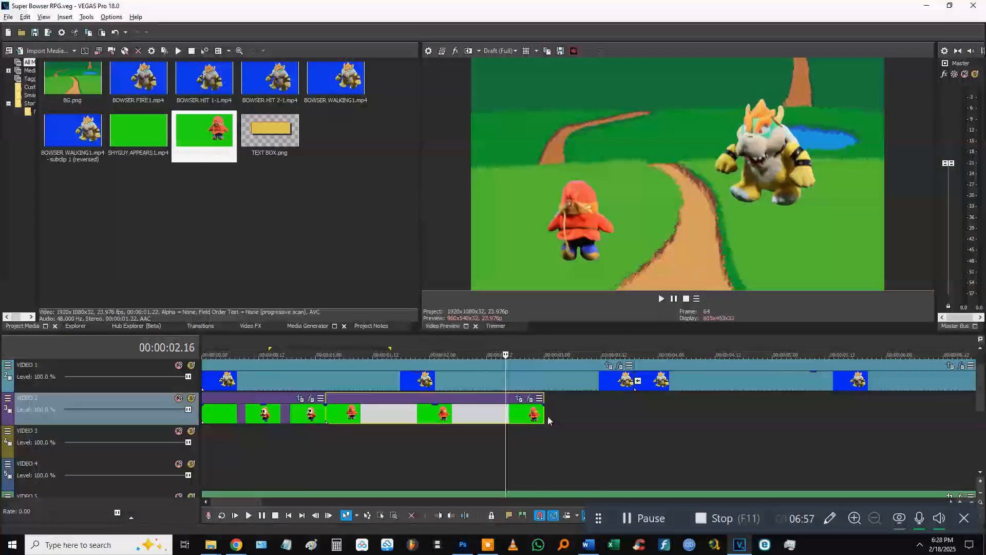
pyautogui.click(546, 419)
pyautogui.hotkey('ctrl', 'v')
pyautogui.rightClick(567, 415)
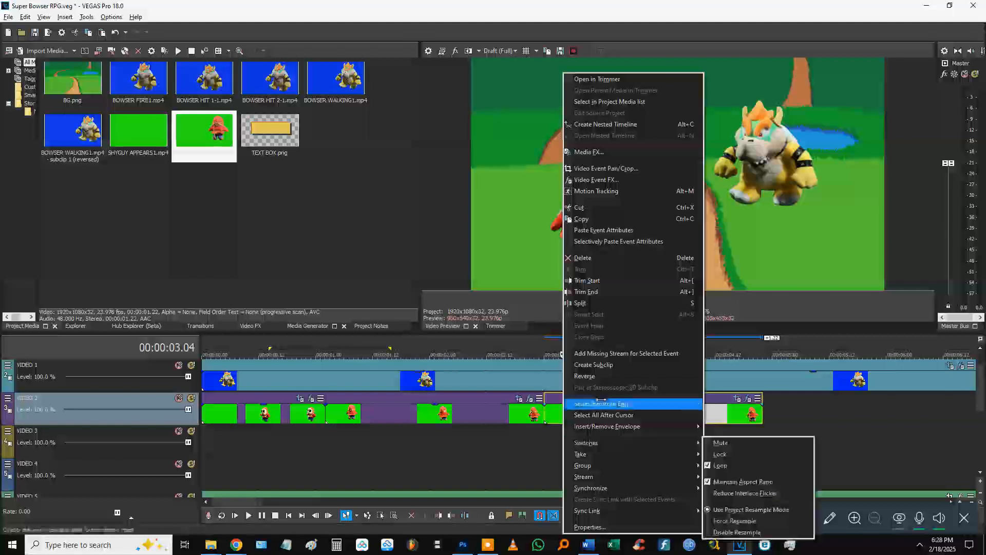
pyautogui.click(586, 376)
pyautogui.click(535, 443)
pyautogui.press('space')
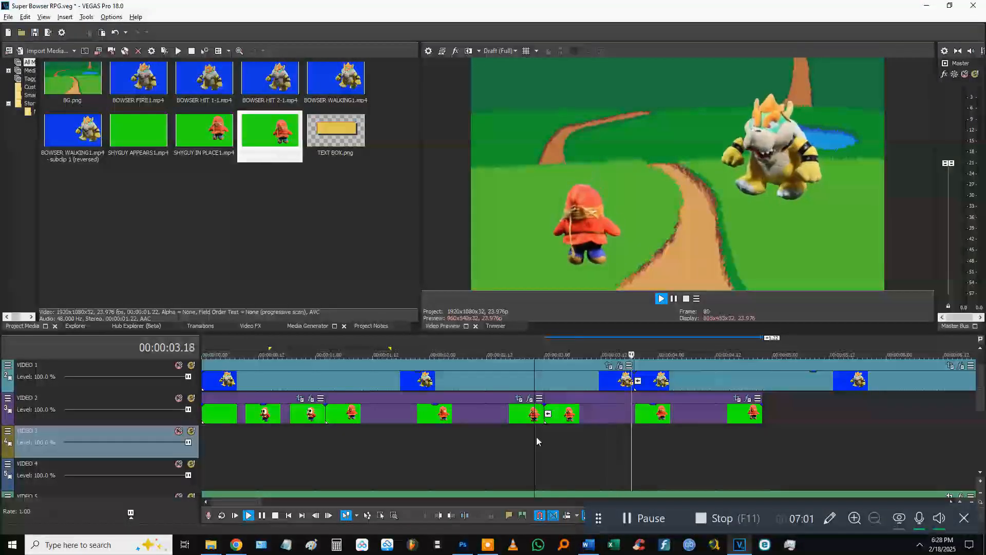
# Step: Shift the Bowser clips on the ATTIC track slightly later in time
pyautogui.scroll(-3, 513, 435)
pyautogui.click(360, 414)
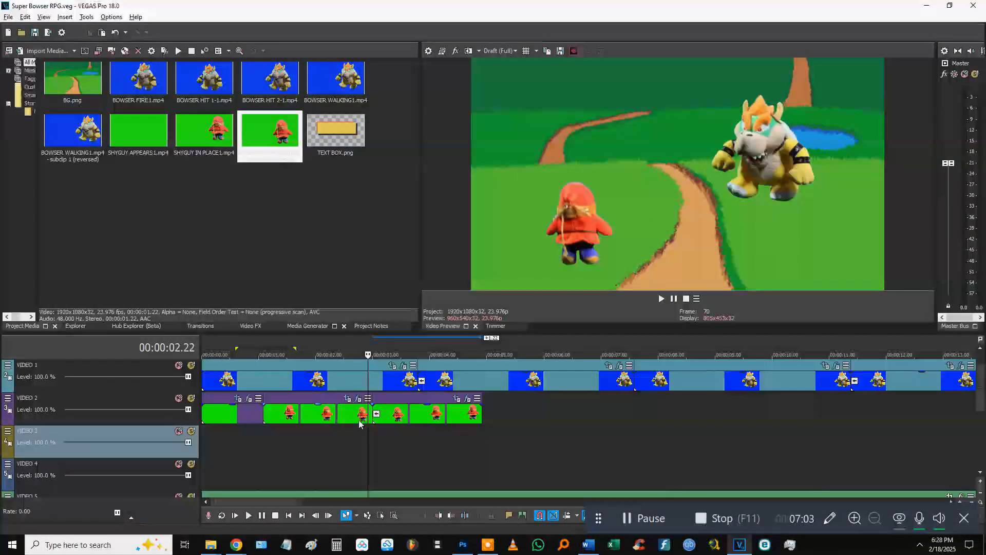
pyautogui.scroll(-2, 400, 417)
pyautogui.scroll(1, 179, 379)
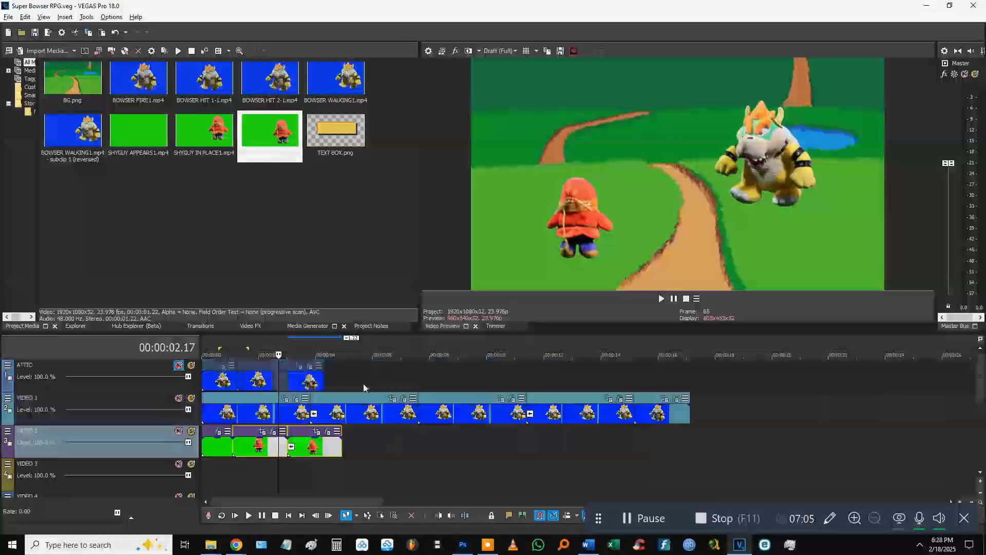
pyautogui.click(262, 381)
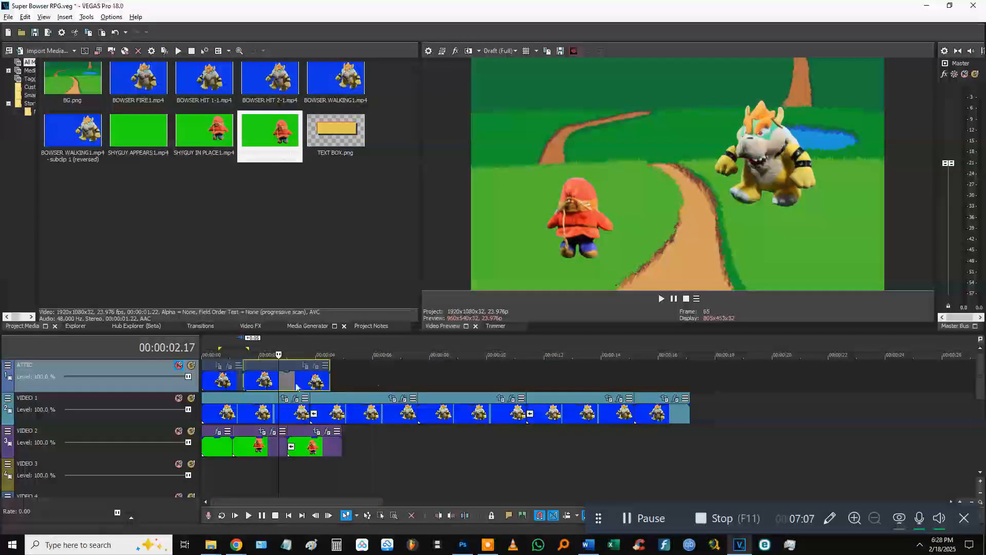
pyautogui.scroll(-1, 268, 411)
pyautogui.click(271, 434)
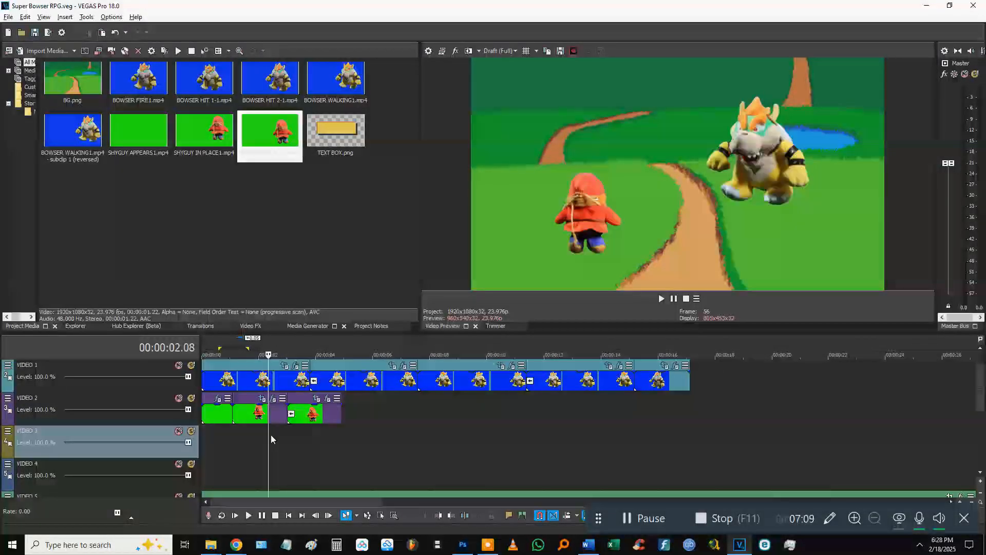
# Step: Move the three Shy Guy clips together from VIDEO 2 down to VIDEO 4, keeping their timing
pyautogui.click(221, 414)
pyautogui.keyDown('shift'); pyautogui.click(327, 413); pyautogui.keyUp('shift')
pyautogui.moveTo(327, 412); pyautogui.dragTo(326, 480)
# Step: Move all the Bowser clips from VIDEO 1 to VIDEO 3, keeping their timing, and play the scene from the start
pyautogui.click(232, 383)
pyautogui.doubleClick(655, 386)
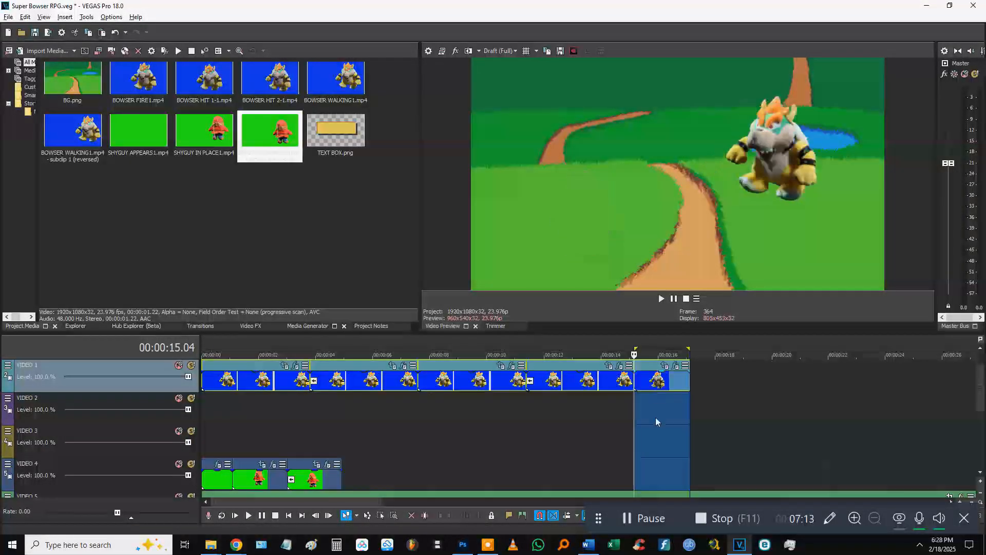
pyautogui.click(651, 391)
pyautogui.moveTo(233, 386); pyautogui.dragTo(248, 427)
pyautogui.click(205, 408)
pyautogui.press('space')
pyautogui.scroll(-5, 277, 394)
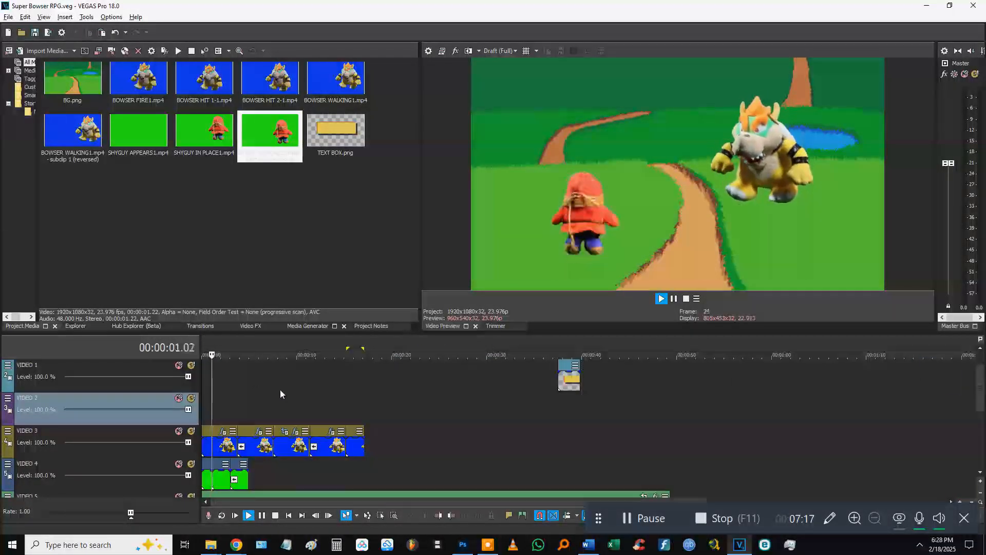
pyautogui.press('space')
# Step: Move the TEXT BOX clip from VIDEO 1 to VIDEO 2, starting at about 00:00:02.08 above the battle clips
pyautogui.scroll(-5, 246, 398)
pyautogui.scroll(3, 247, 392)
pyautogui.scroll(5, 292, 437)
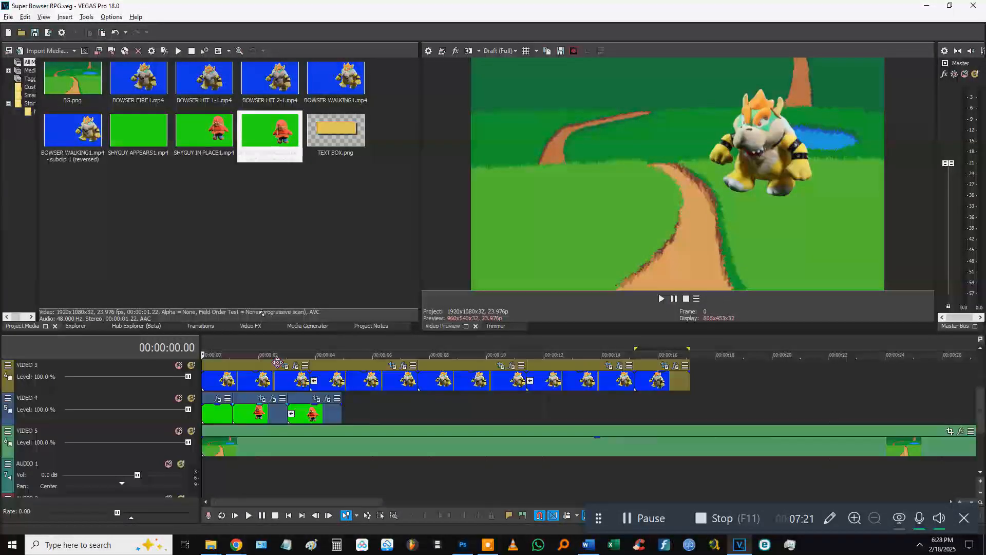
pyautogui.scroll(-3, 267, 442)
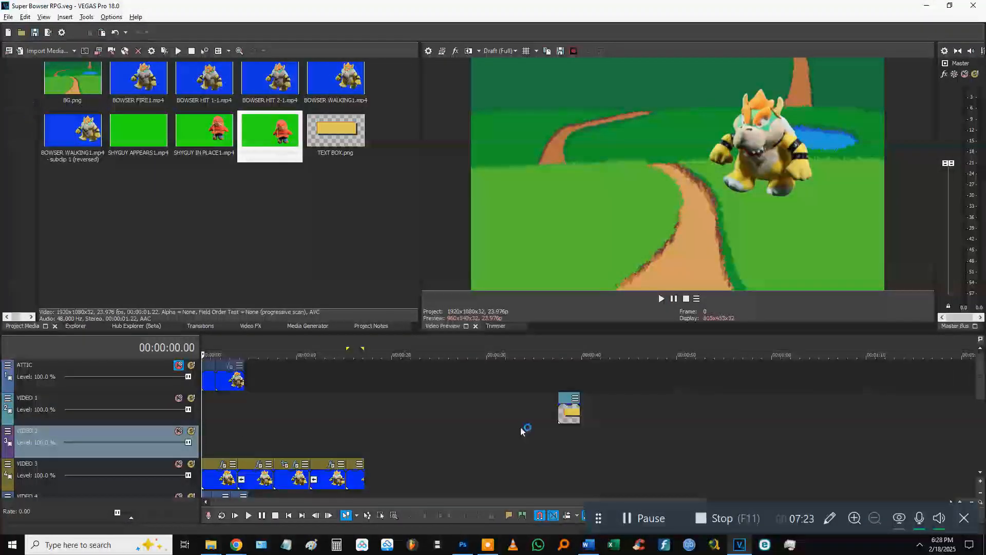
pyautogui.moveTo(568, 411); pyautogui.dragTo(276, 443)
pyautogui.scroll(3, 209, 414)
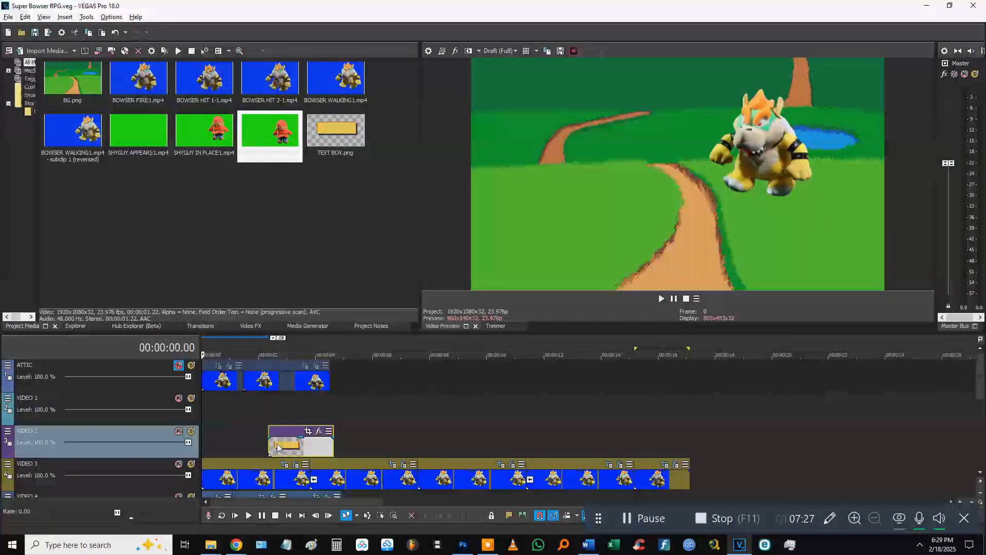
pyautogui.click(285, 419)
# Step: Shrink the TEXT BOX with an Event Pan/Crop frame of 3,120 by 1,755 and position it in the scene's upper-left area above the Shy Guy
pyautogui.click(312, 430)
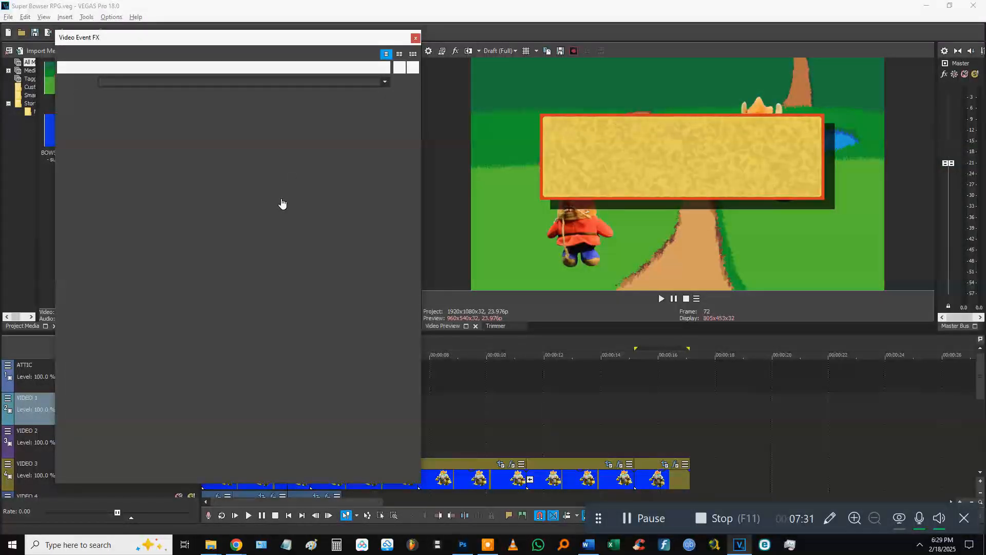
pyautogui.scroll(-8, 280, 206)
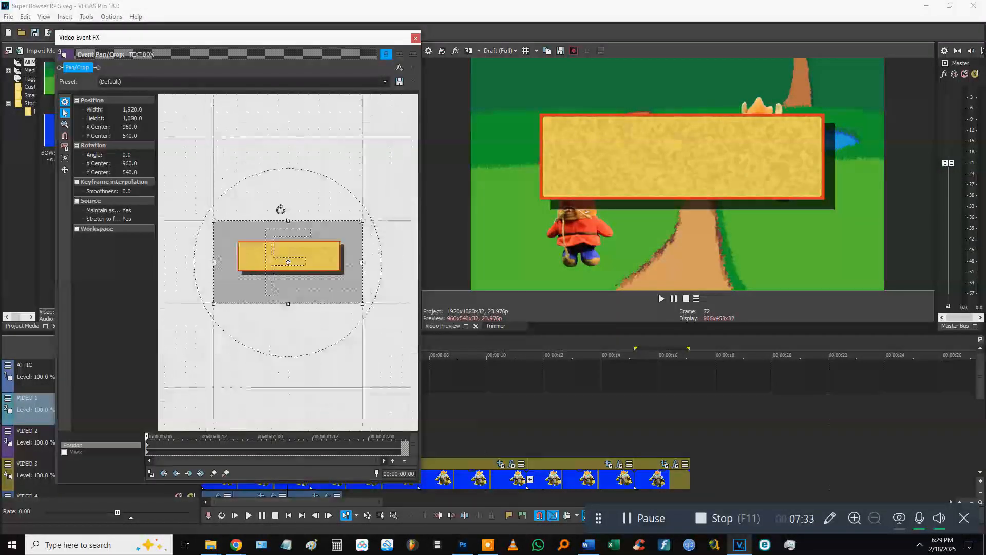
pyautogui.moveTo(261, 247); pyautogui.dragTo(258, 245)
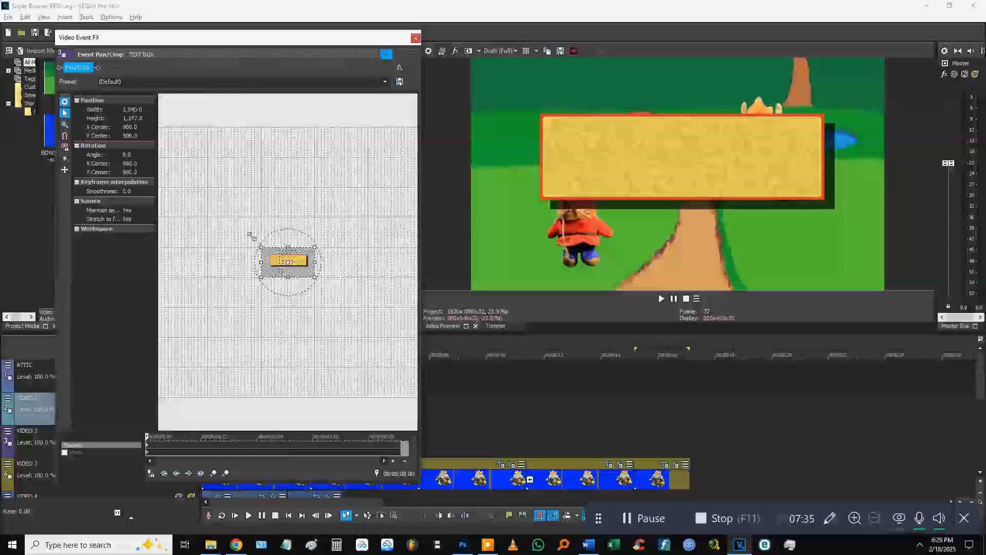
pyautogui.moveTo(219, 213); pyautogui.dragTo(214, 215)
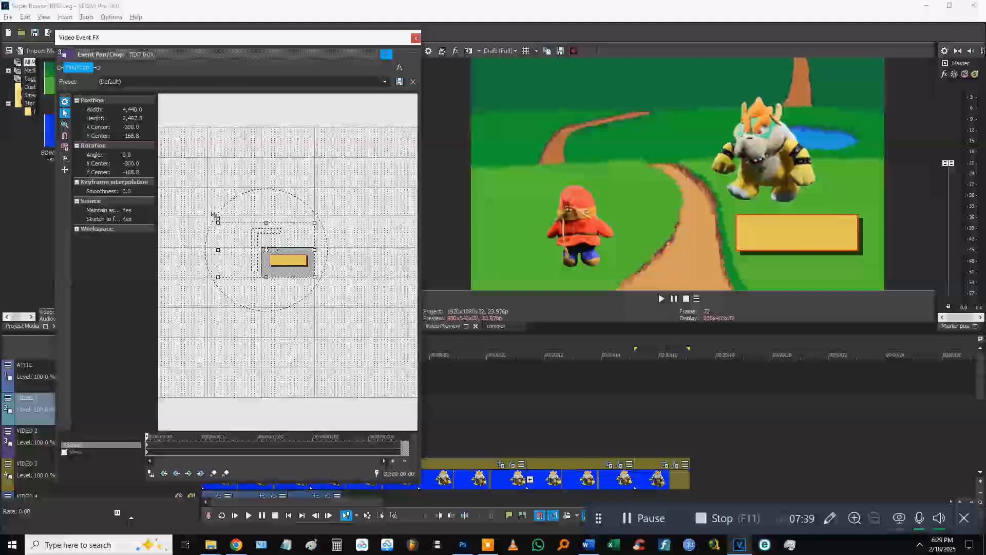
pyautogui.moveTo(257, 244); pyautogui.dragTo(281, 256)
pyautogui.moveTo(355, 300); pyautogui.dragTo(330, 283)
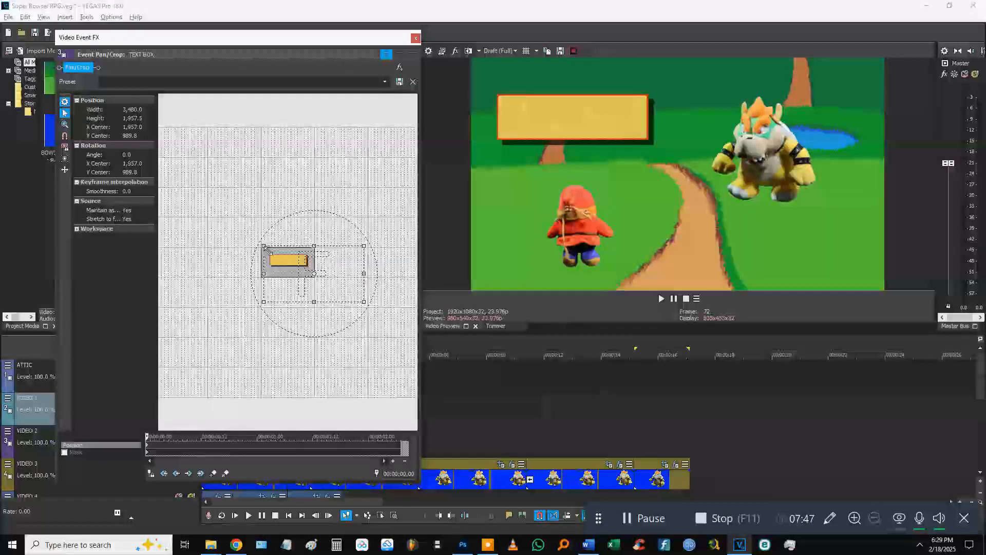
pyautogui.moveTo(262, 244); pyautogui.dragTo(277, 253)
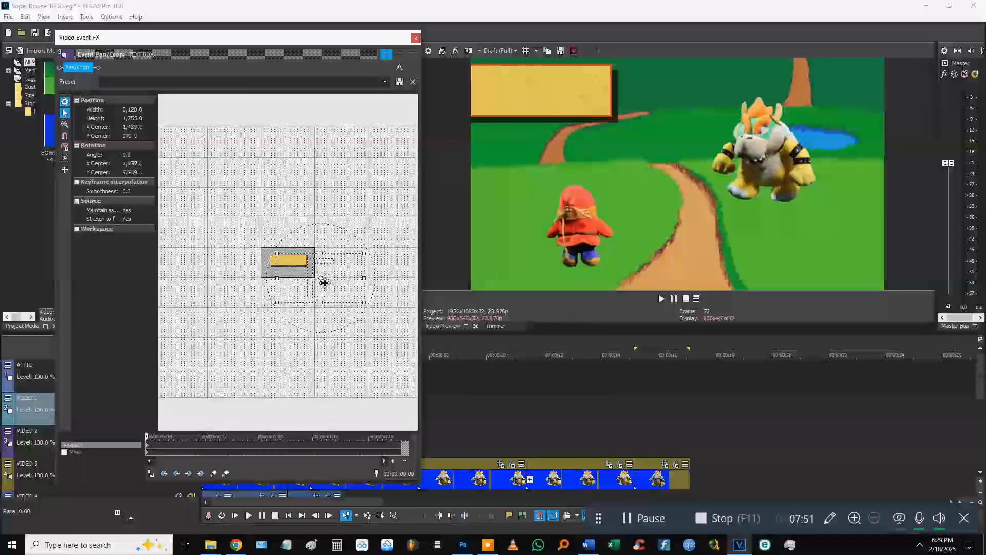
pyautogui.moveTo(324, 279); pyautogui.dragTo(325, 285)
# Step: Switch to Photoshop and review the TEXT BOX history states one by one from Open to the first Brush Tool state
pyautogui.hotkey('alt', 'Tab')
pyautogui.hotkey('alt', 'Tab')
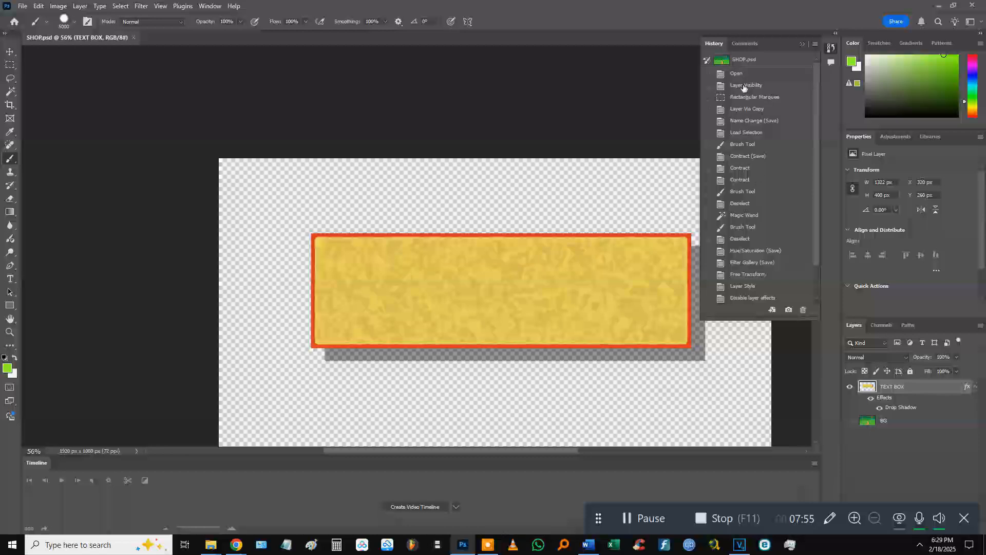
pyautogui.click(743, 75)
pyautogui.click(748, 86)
pyautogui.click(746, 97)
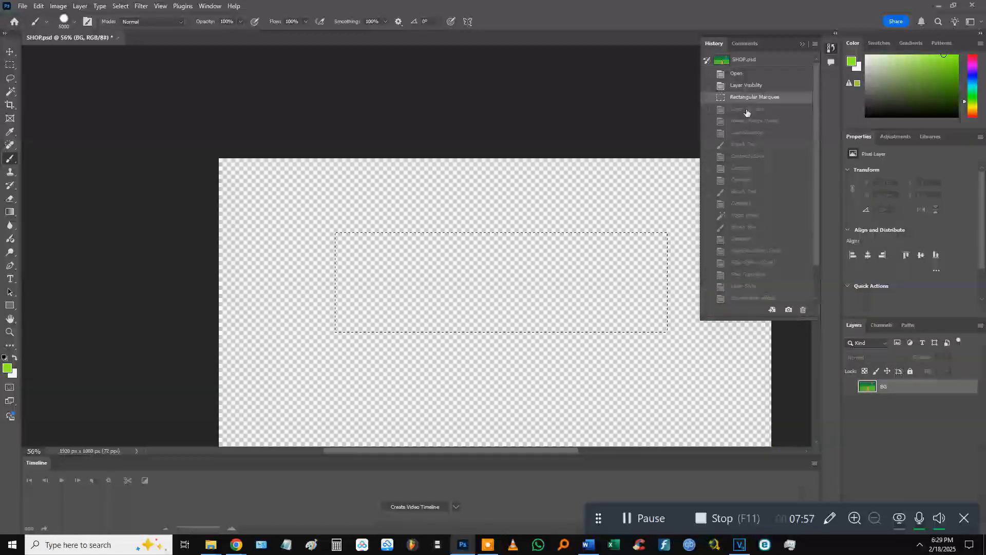
pyautogui.click(746, 109)
pyautogui.click(744, 121)
pyautogui.click(745, 133)
pyautogui.click(743, 145)
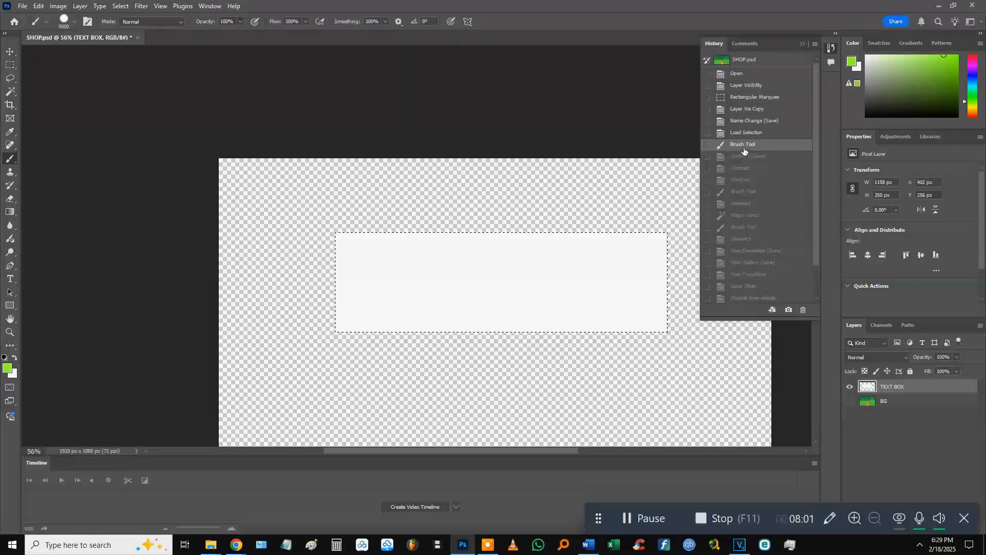
# Step: Review the TEXT BOX history states from the first Contract through the second Brush Tool fill to the last Deselect
pyautogui.click(745, 157)
pyautogui.click(742, 168)
pyautogui.click(739, 180)
pyautogui.click(740, 192)
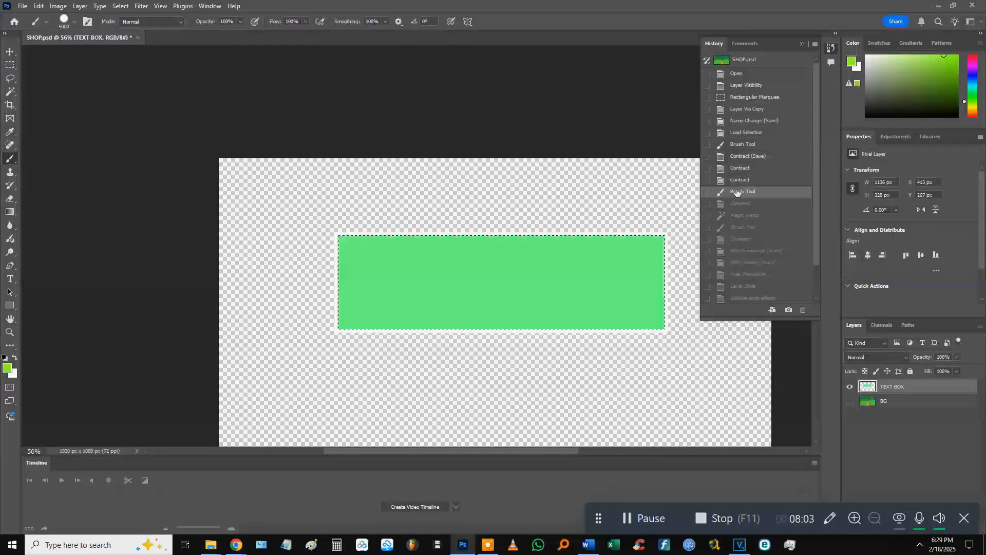
pyautogui.click(737, 203)
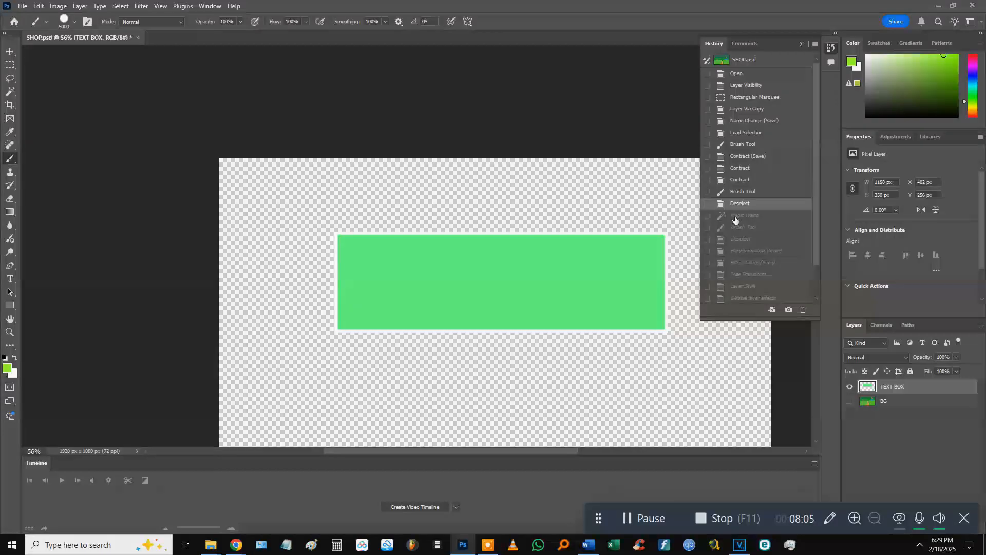
pyautogui.click(737, 216)
pyautogui.click(737, 227)
pyautogui.click(738, 239)
# Step: Review the remaining history states from Hue/Saturation to the last Enable layer effects, and undo the stray brush stroke
pyautogui.click(738, 252)
pyautogui.click(738, 263)
pyautogui.click(738, 257)
pyautogui.click(738, 263)
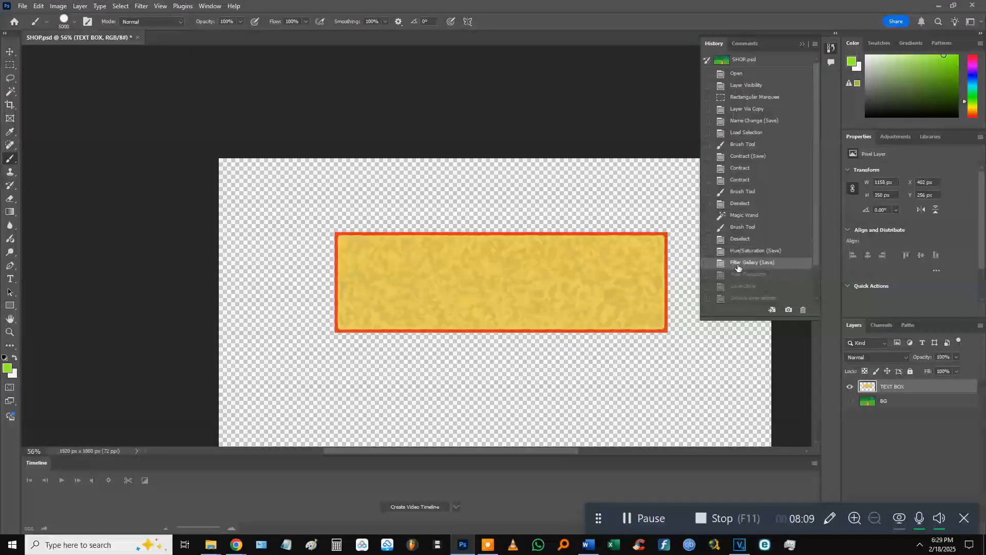
pyautogui.scroll(-1, 745, 265)
pyautogui.click(747, 273)
pyautogui.click(748, 284)
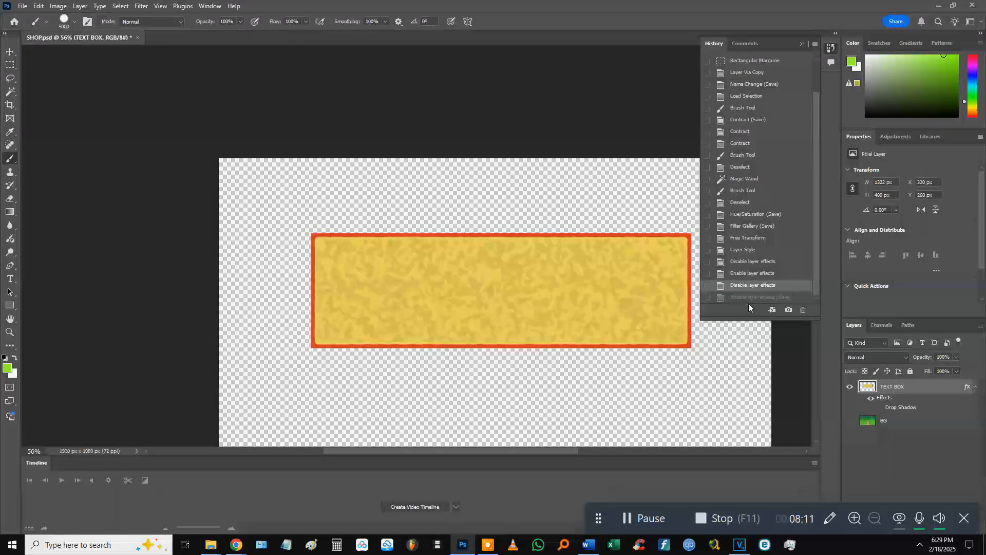
pyautogui.click(748, 297)
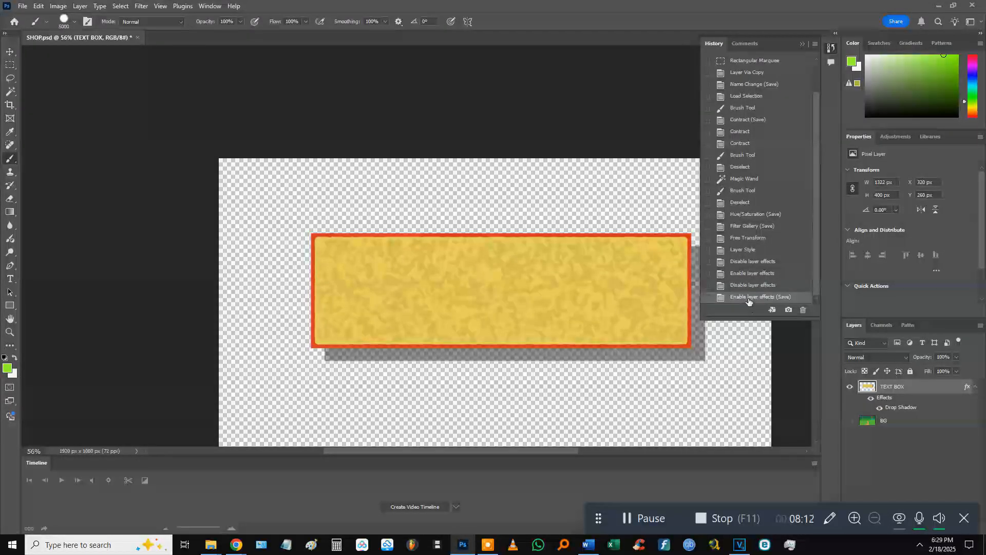
pyautogui.click(612, 108)
pyautogui.hotkey('ctrl', 'z')
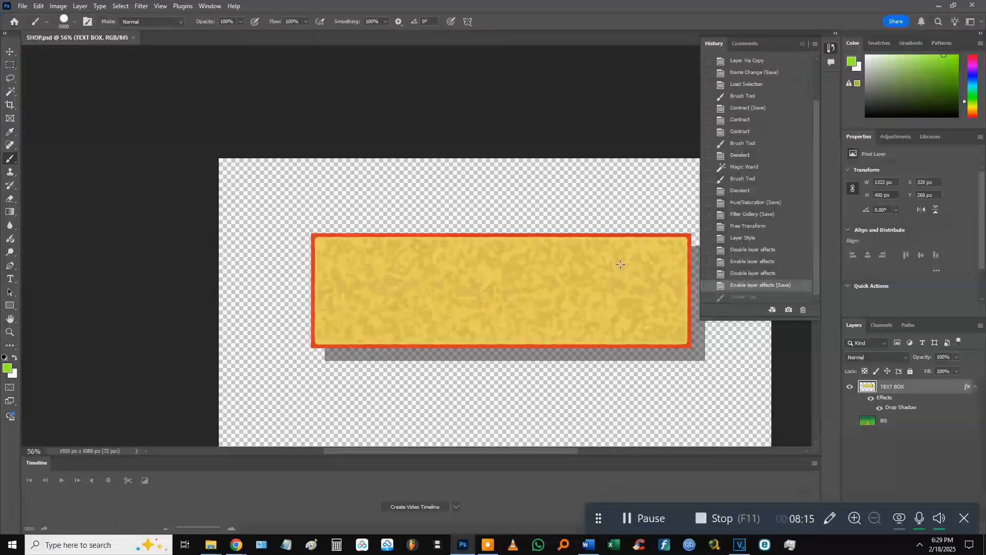
# Step: Back in VEGAS Pro, enlarge the TEXT BOX with a 2,520 by 1,417.5 Pan/Crop frame centred at 1,474.5, 889.5, and close its settings
pyautogui.hotkey('alt', 'Tab')
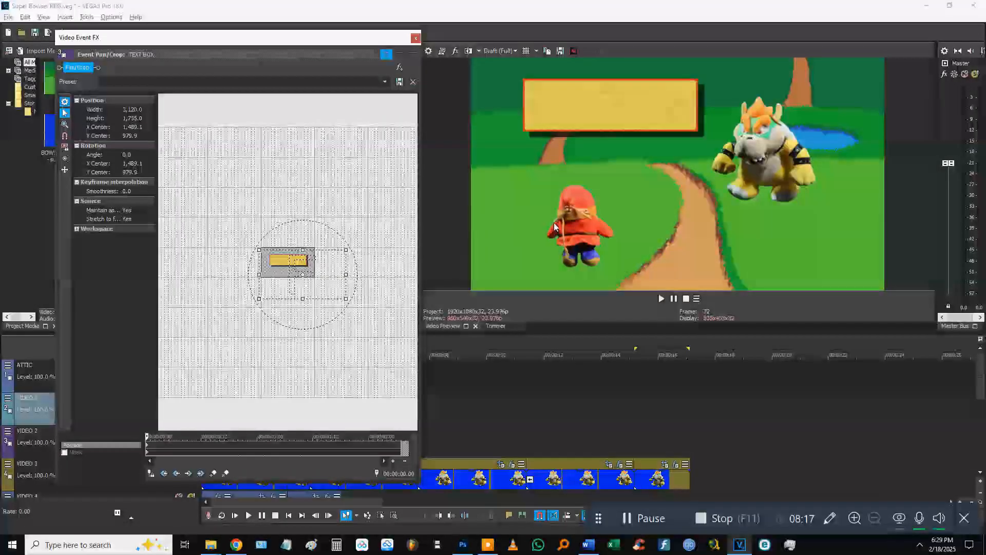
pyautogui.moveTo(255, 246); pyautogui.dragTo(259, 249)
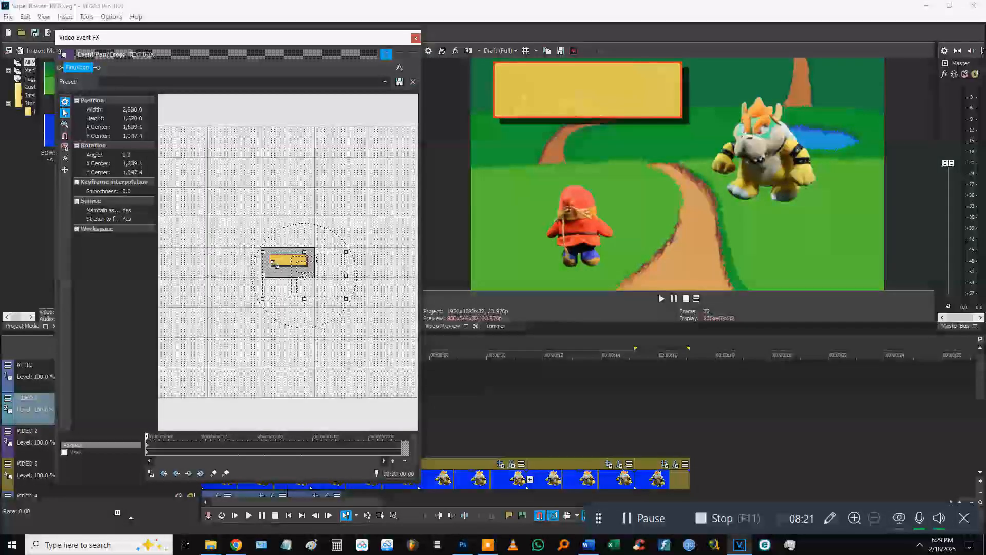
pyautogui.moveTo(275, 264); pyautogui.dragTo(275, 261)
pyautogui.moveTo(315, 290); pyautogui.dragTo(291, 262)
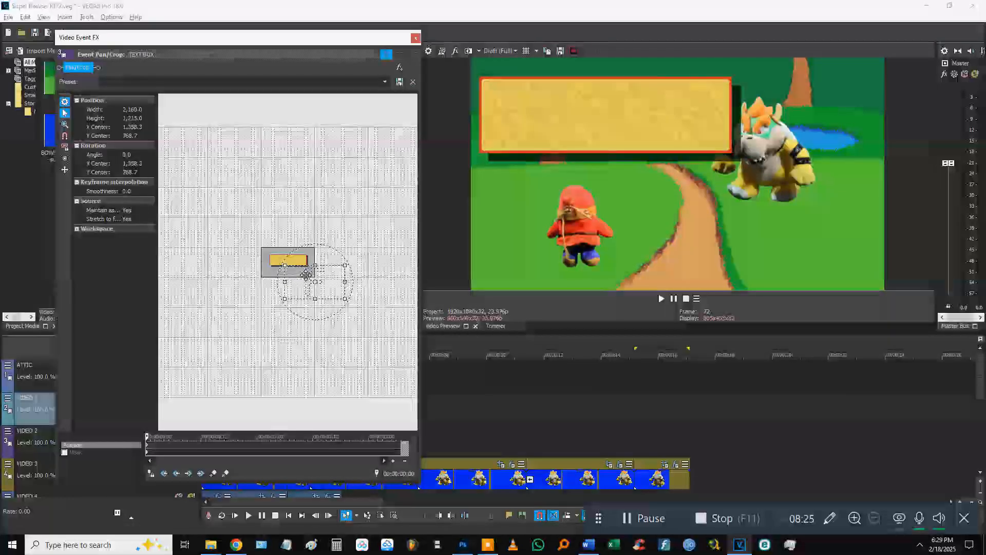
pyautogui.moveTo(261, 248); pyautogui.dragTo(248, 237)
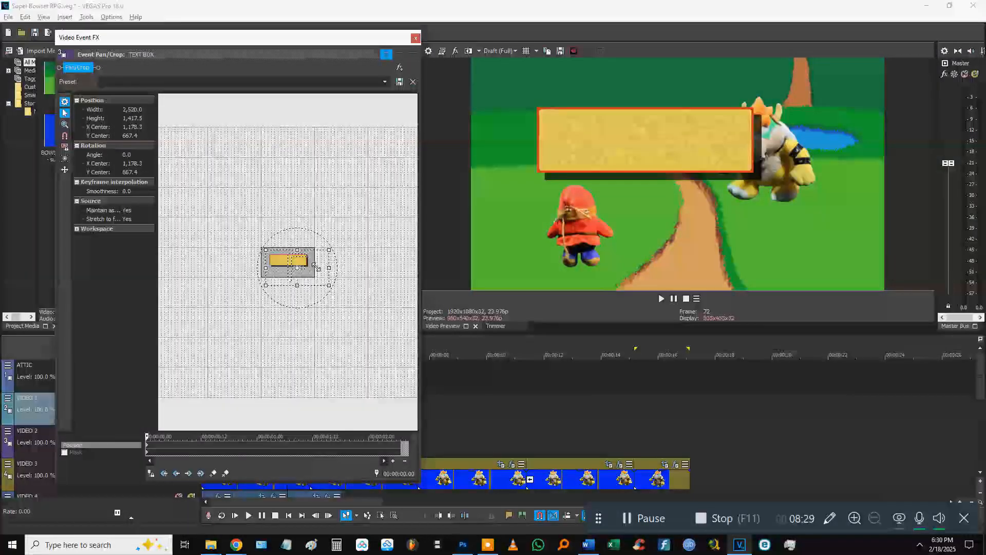
pyautogui.moveTo(318, 284); pyautogui.dragTo(316, 278)
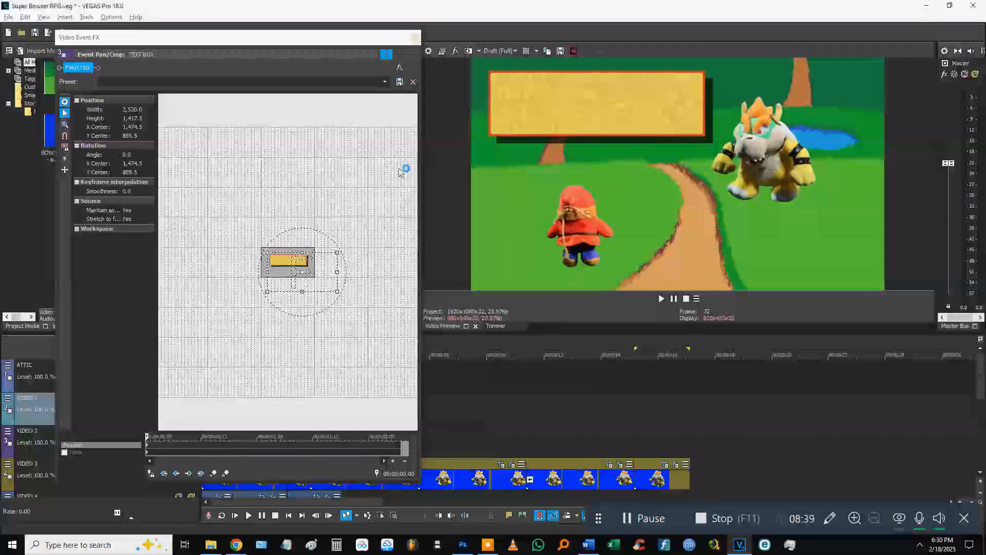
pyautogui.click(415, 37)
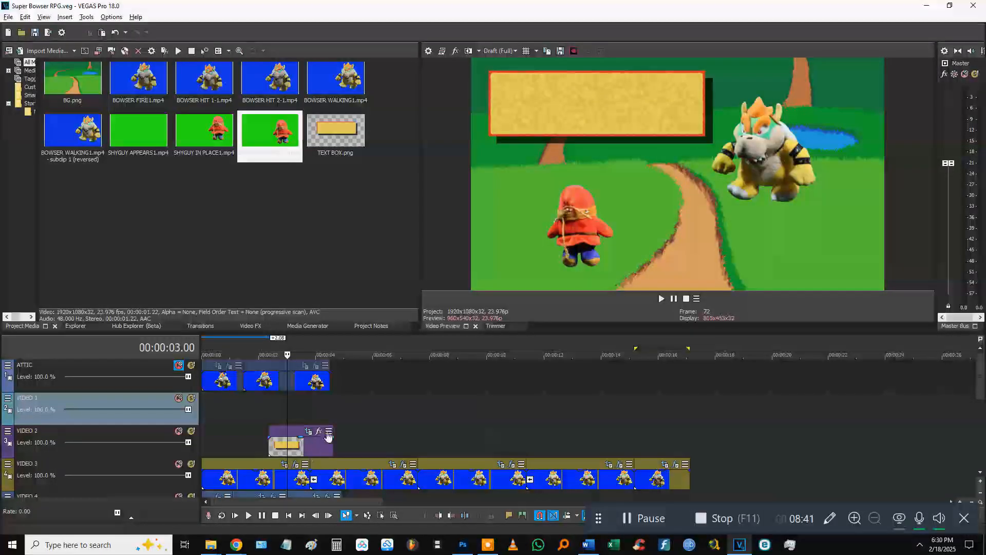
pyautogui.scroll(-4, 329, 437)
pyautogui.click(256, 414)
pyautogui.scroll(-4, 256, 414)
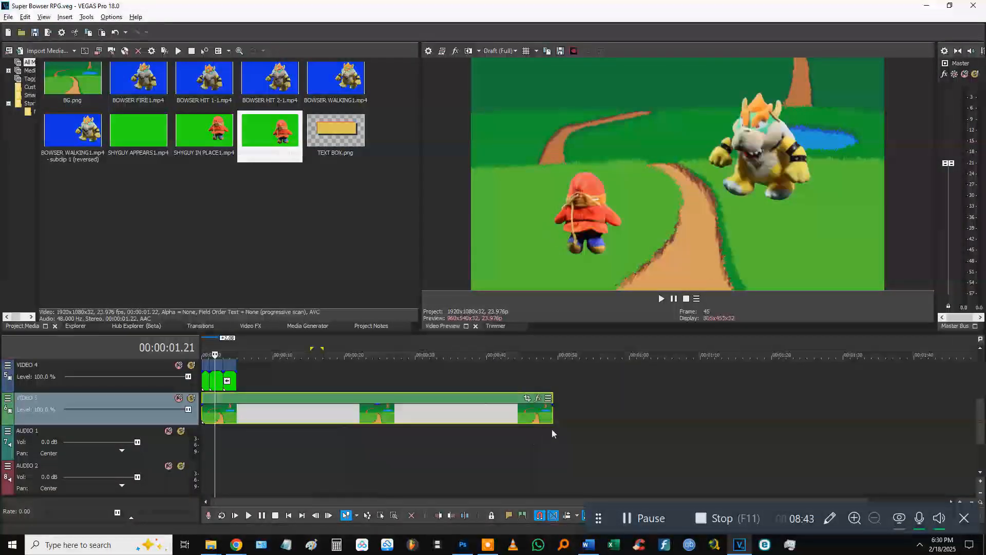
pyautogui.click(538, 398)
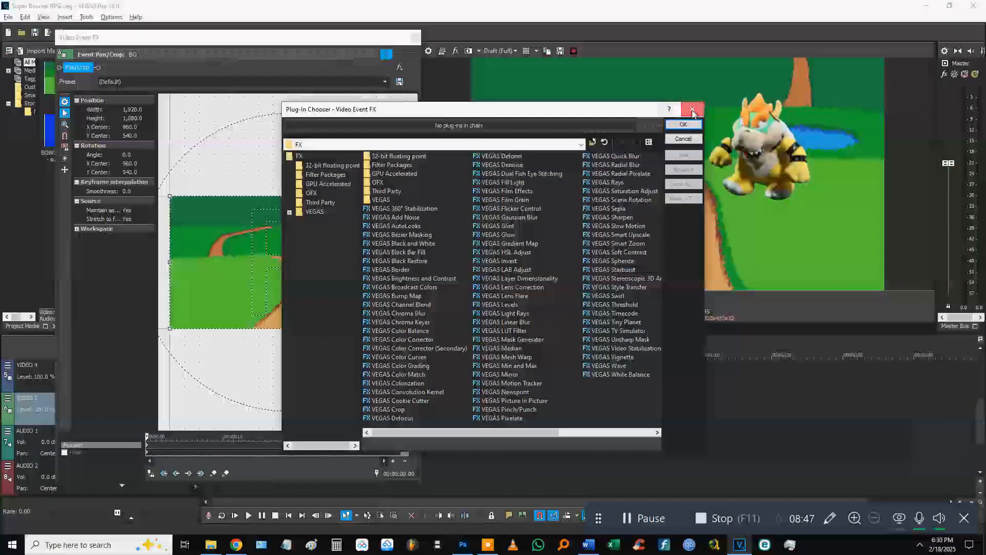
pyautogui.click(692, 110)
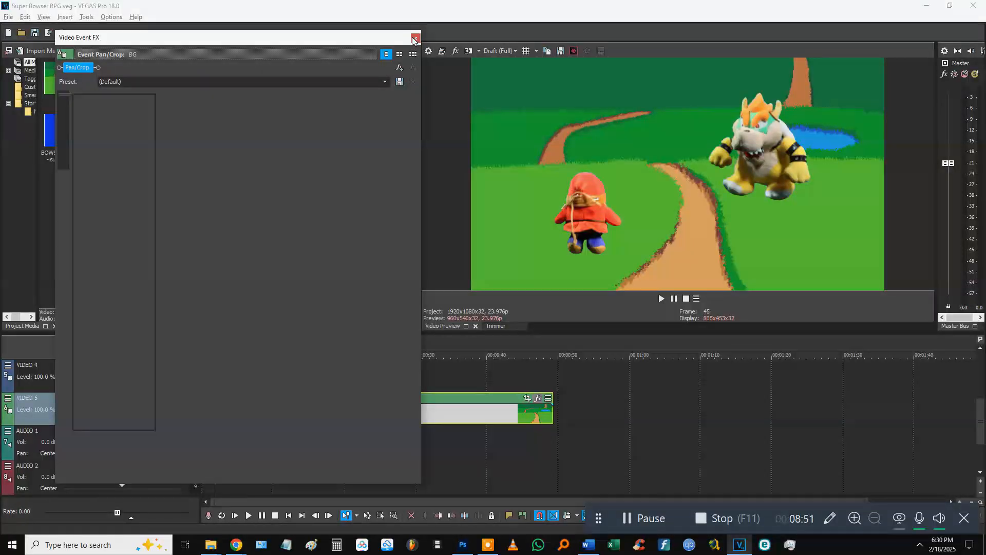
pyautogui.click(415, 38)
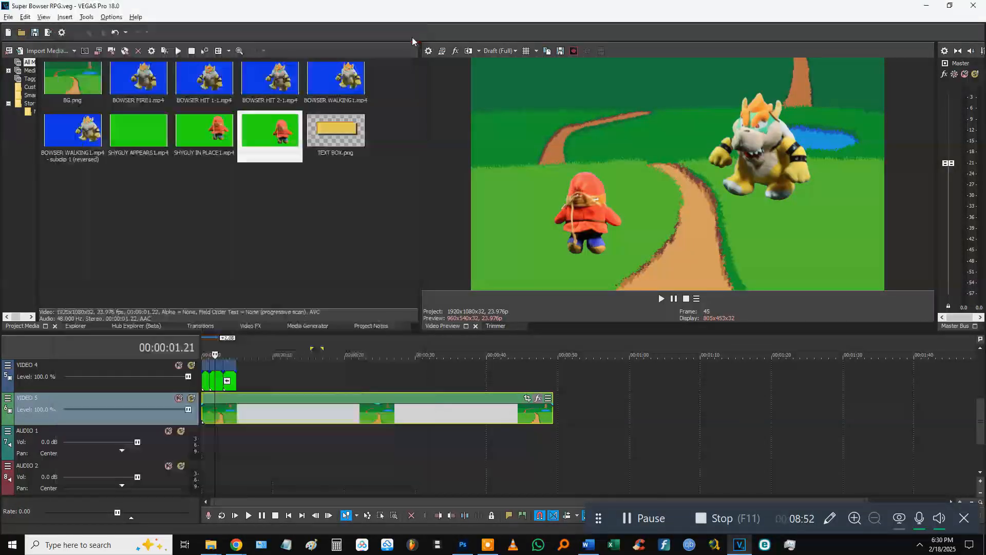
pyautogui.click(205, 447)
pyautogui.scroll(3, 256, 438)
pyautogui.click(223, 456)
pyautogui.scroll(4, 237, 446)
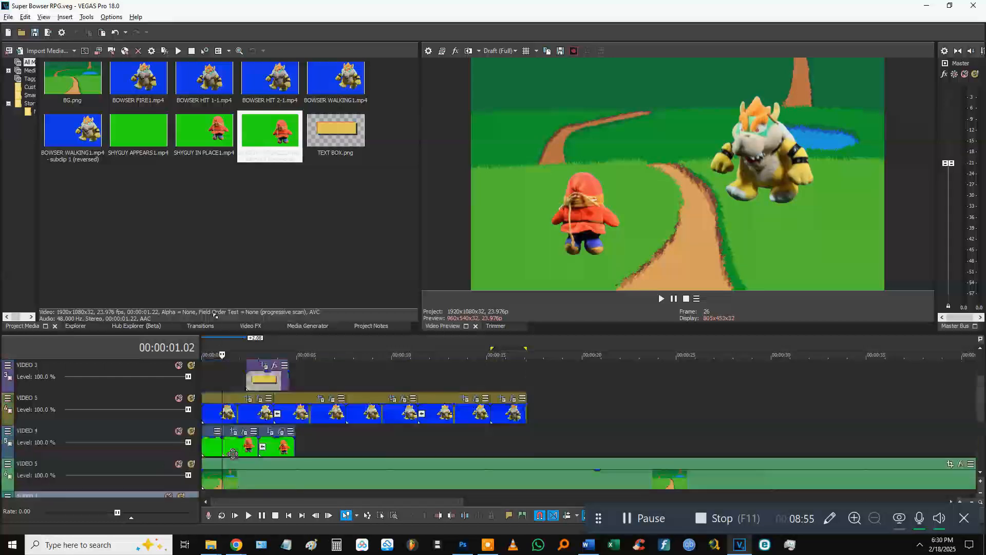
# Step: Place the playhead at 00:00:03.00 and add the AutoLooks, Color Corrector, Color Curves and Film Effects plug-ins to the BG clip
pyautogui.click(261, 404)
pyautogui.scroll(-5, 322, 415)
pyautogui.scroll(-3, 368, 453)
pyautogui.scroll(2, 394, 411)
pyautogui.click(655, 430)
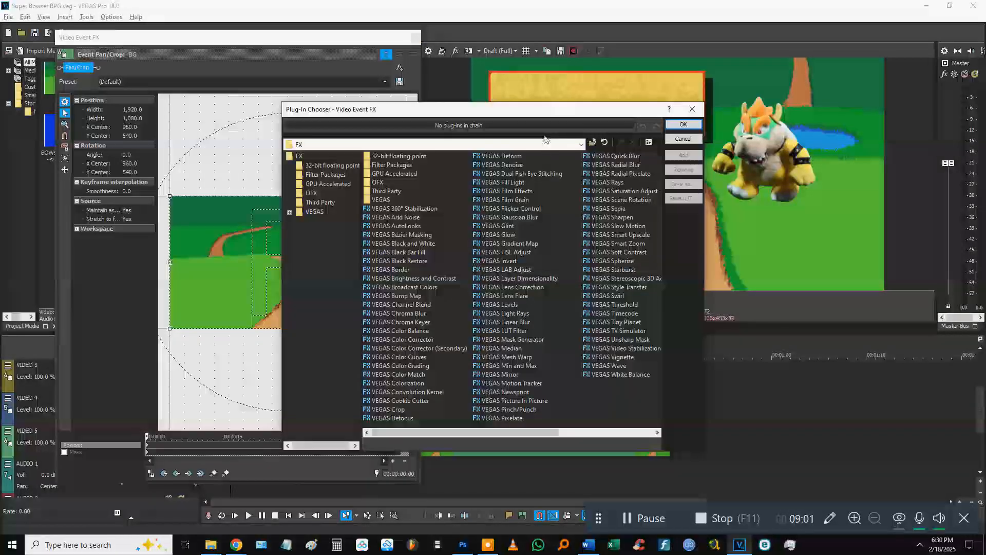
pyautogui.moveTo(531, 116); pyautogui.dragTo(488, 125)
pyautogui.click(356, 366)
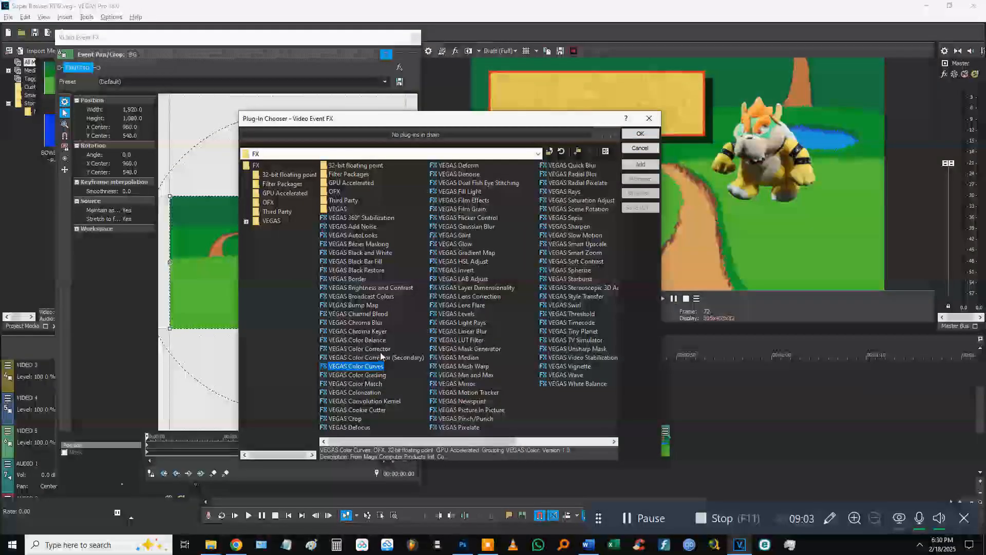
pyautogui.keyDown('ctrl'); pyautogui.click(359, 349); pyautogui.keyUp('ctrl')
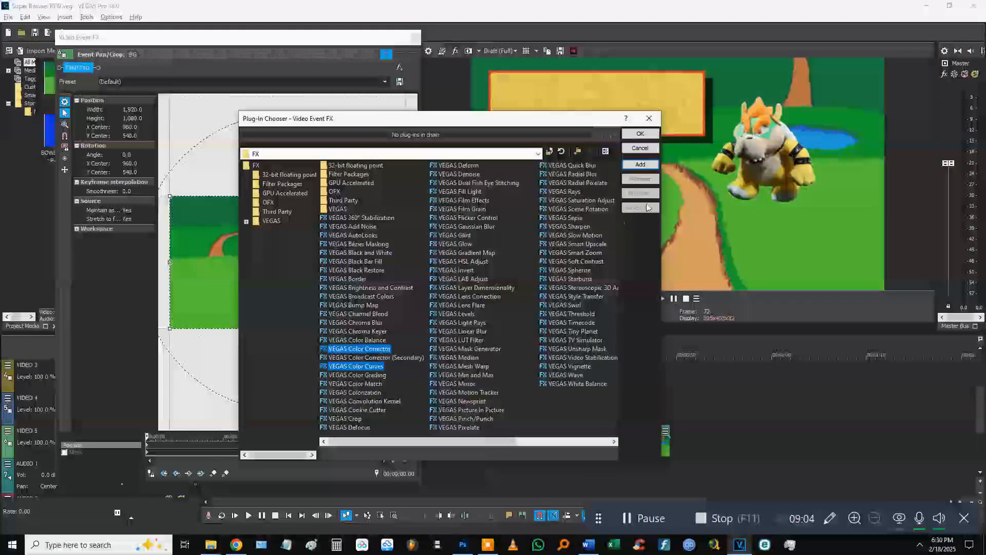
pyautogui.keyDown('ctrl'); pyautogui.click(367, 236); pyautogui.keyUp('ctrl')
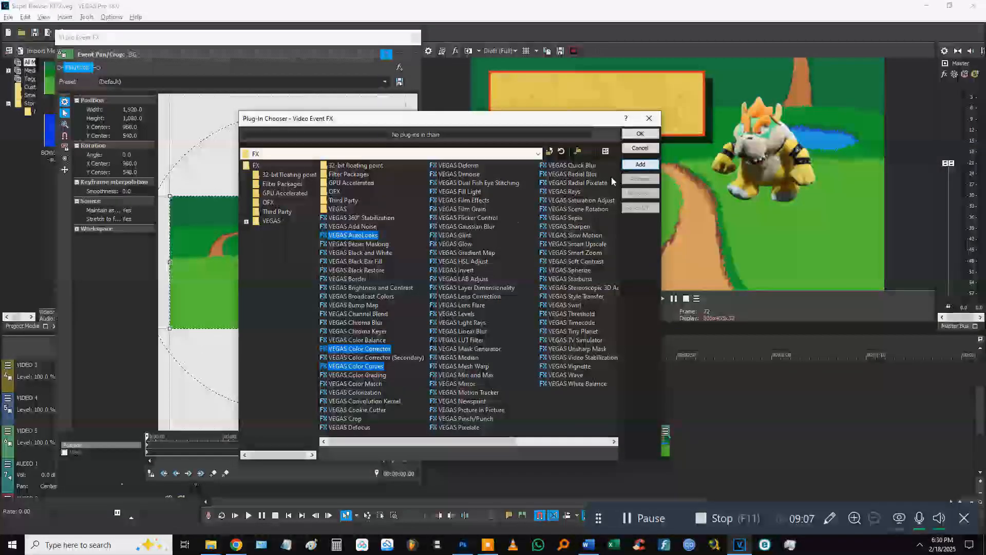
pyautogui.keyDown('ctrl'); pyautogui.click(464, 201); pyautogui.keyUp('ctrl')
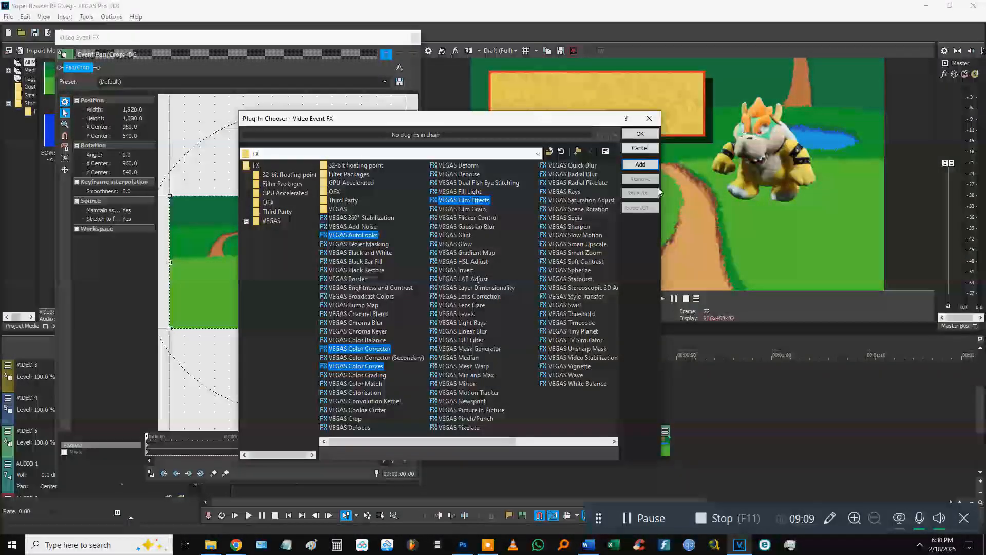
pyautogui.click(640, 171)
pyautogui.click(640, 133)
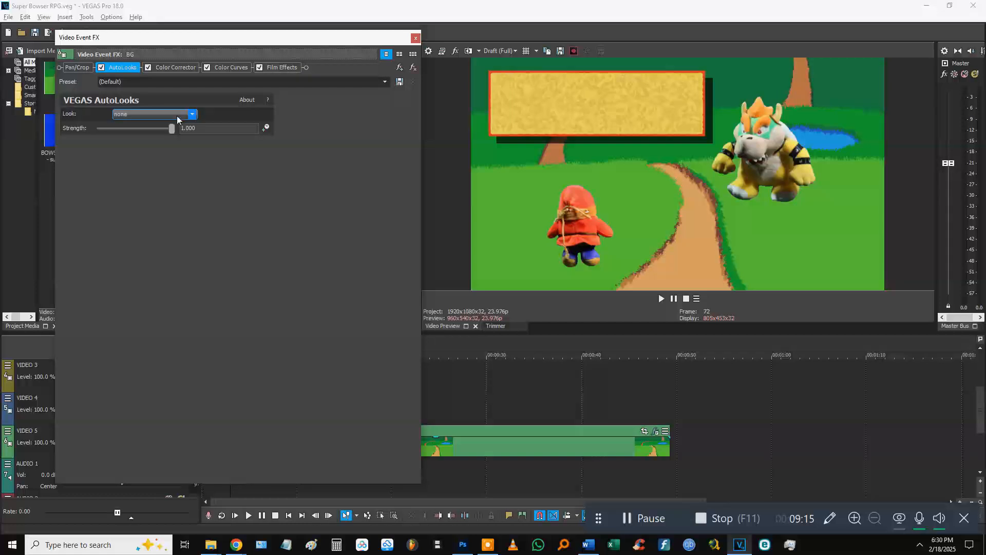
# Step: Preview several AutoLooks looks on the BG clip, choose Grand Berlin Hotel and set its strength to 0.000
pyautogui.click(169, 114)
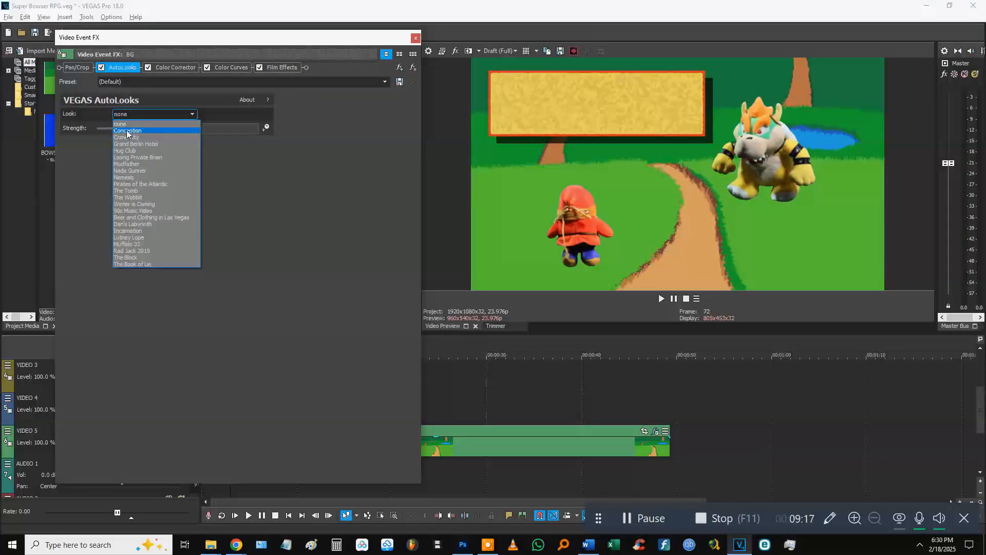
pyautogui.click(126, 131)
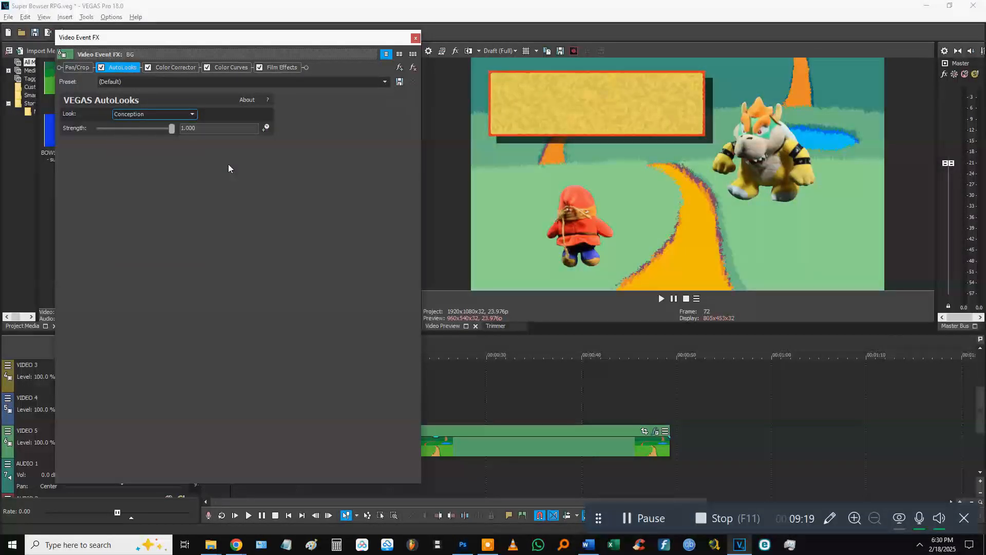
pyautogui.press('Down')
pyautogui.press('Down')
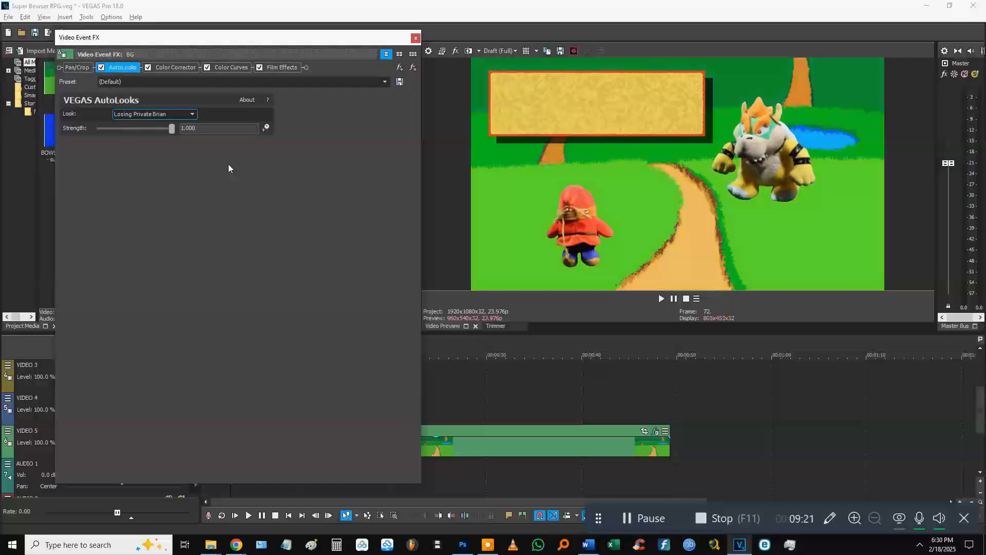
pyautogui.press('Down')
pyautogui.press('Down')
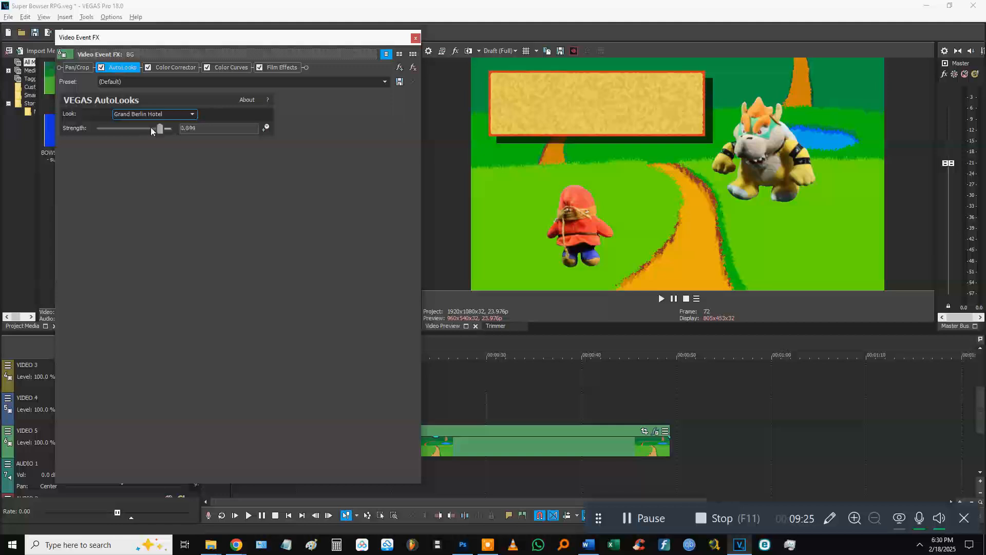
pyautogui.moveTo(166, 129); pyautogui.dragTo(66, 129)
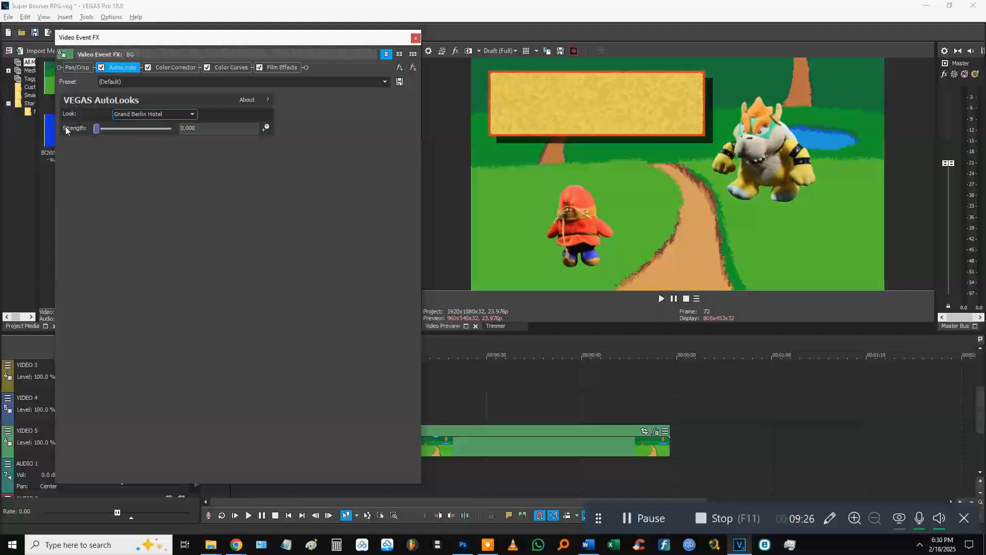
# Step: Brighten the BG clip with Color Curves and give its Film Effects a grain of 0.085 with Hair particles
pyautogui.click(231, 67)
pyautogui.moveTo(255, 142); pyautogui.dragTo(231, 126)
pyautogui.click(277, 69)
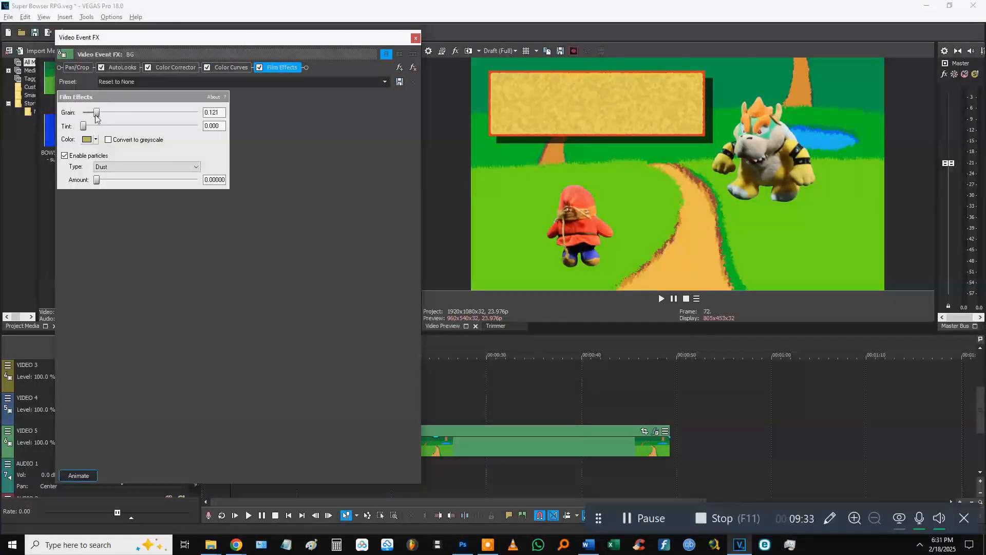
pyautogui.click(116, 166)
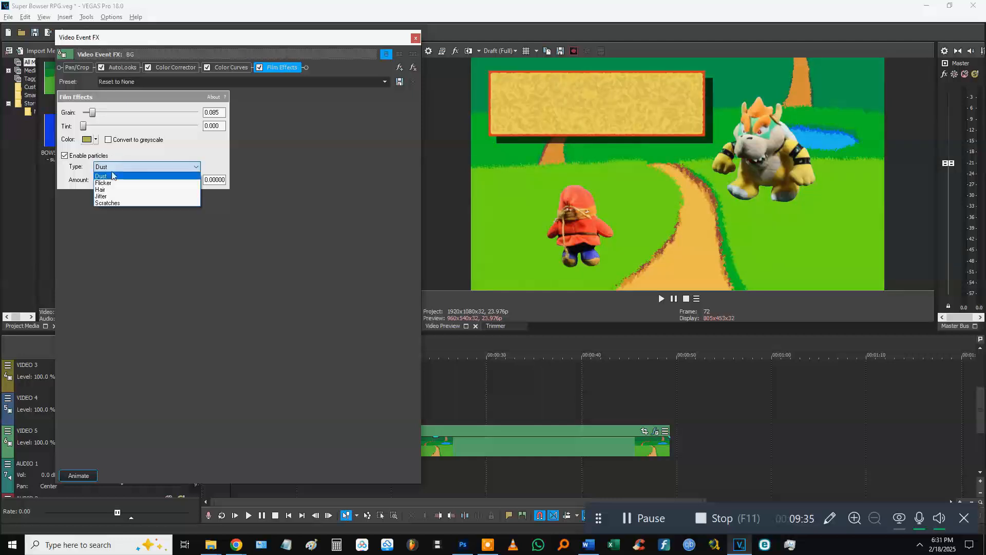
pyautogui.click(100, 187)
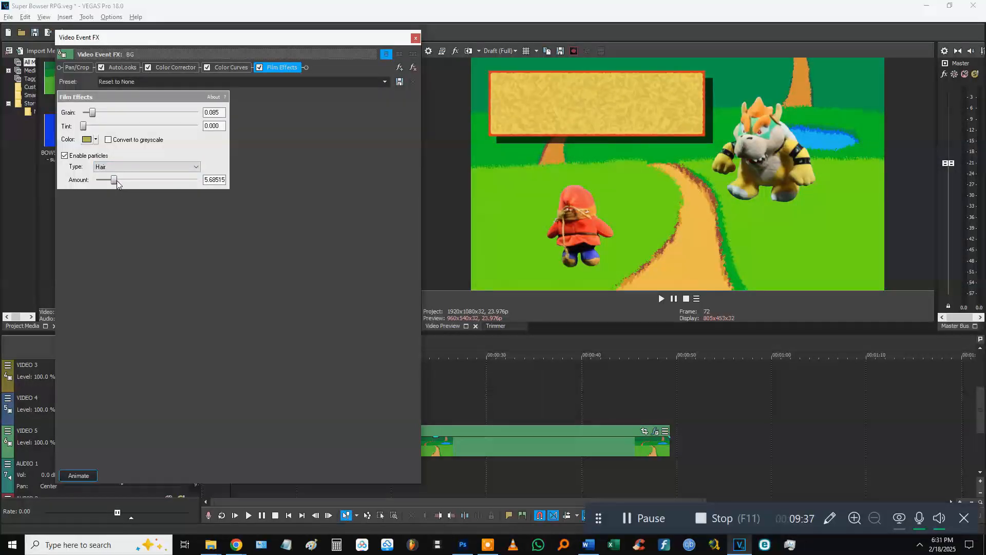
# Step: Tint the BG clip with the Color Corrector wheels, setting Low to 154.54, 0.0369 and High to 162.39, 0.0525
pyautogui.click(172, 69)
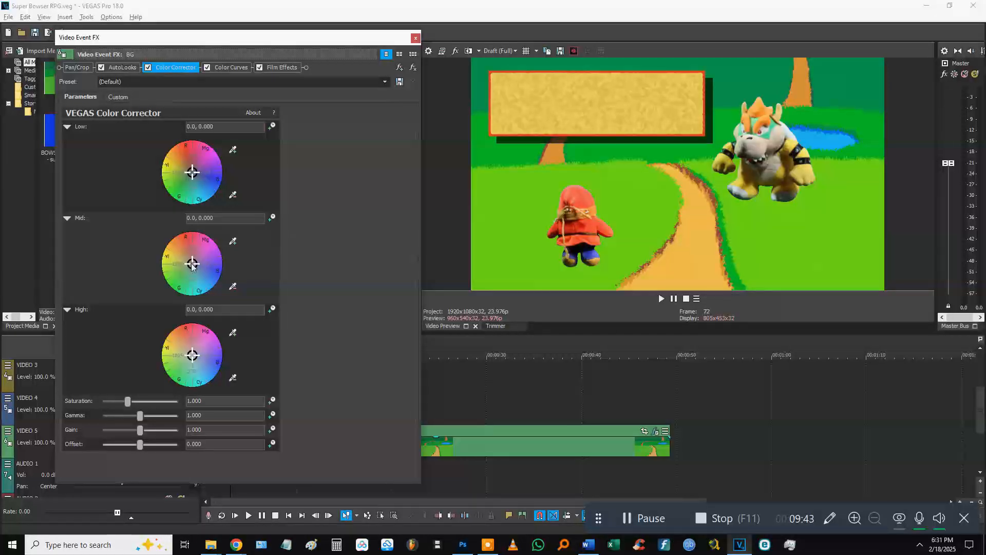
pyautogui.moveTo(190, 265)
pyautogui.mouseDown()
pyautogui.moveTo(182, 274)
pyautogui.moveTo(194, 258)
pyautogui.mouseUp()
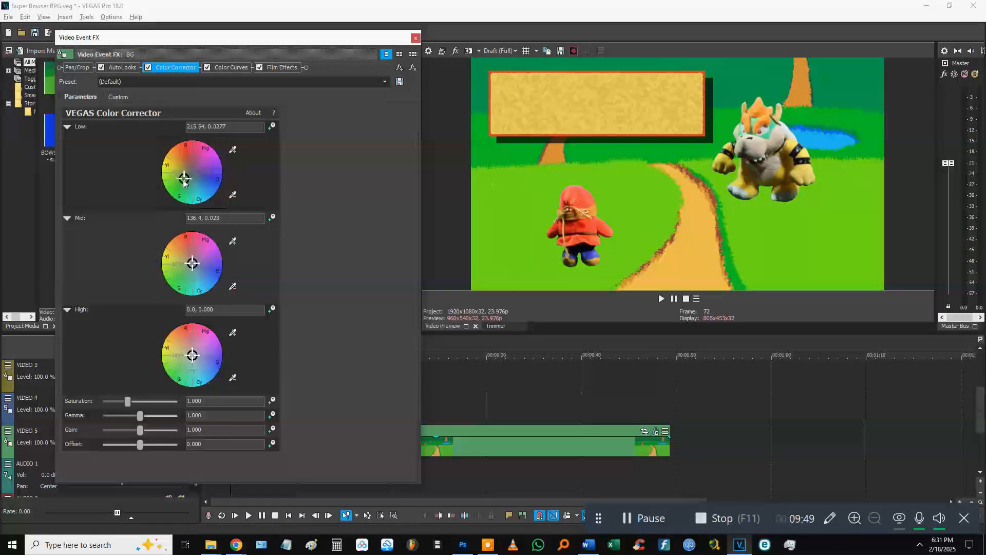
pyautogui.moveTo(184, 183)
pyautogui.mouseDown()
pyautogui.moveTo(169, 200)
pyautogui.moveTo(214, 186)
pyautogui.moveTo(180, 200)
pyautogui.moveTo(203, 169)
pyautogui.moveTo(193, 174)
pyautogui.mouseUp()
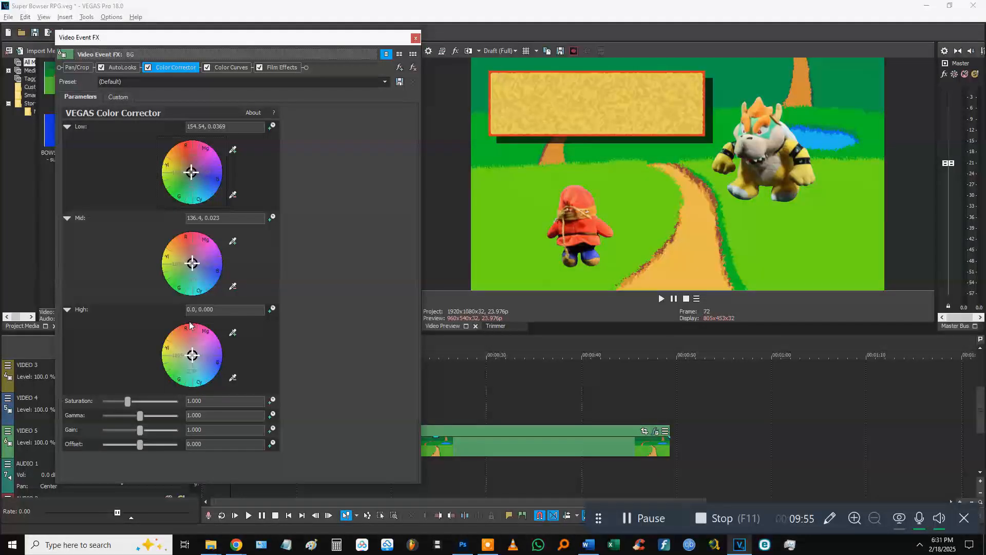
pyautogui.moveTo(184, 364); pyautogui.dragTo(155, 381)
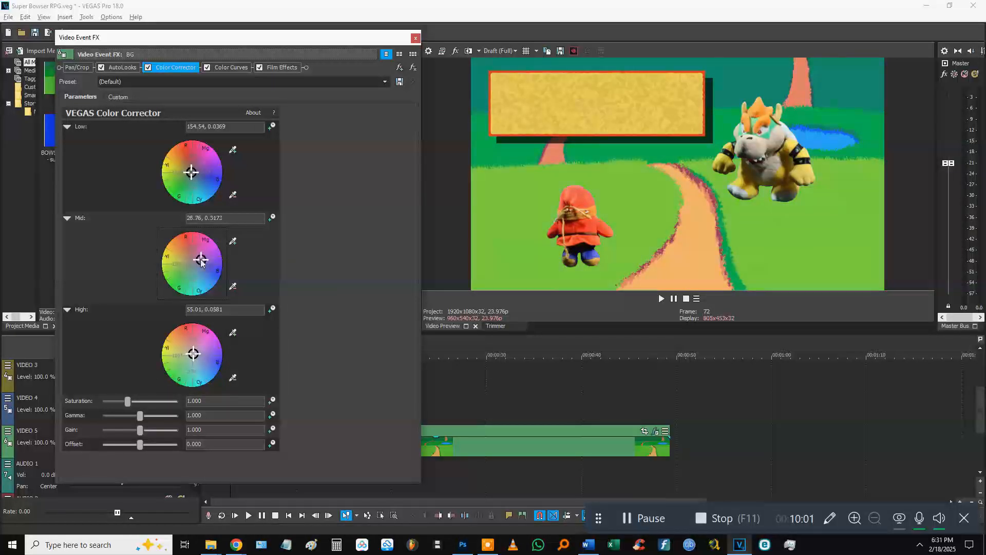
pyautogui.moveTo(195, 261)
pyautogui.mouseDown()
pyautogui.moveTo(201, 273)
pyautogui.moveTo(183, 255)
pyautogui.moveTo(193, 237)
pyautogui.moveTo(194, 265)
pyautogui.mouseUp()
pyautogui.moveTo(191, 355); pyautogui.dragTo(176, 343)
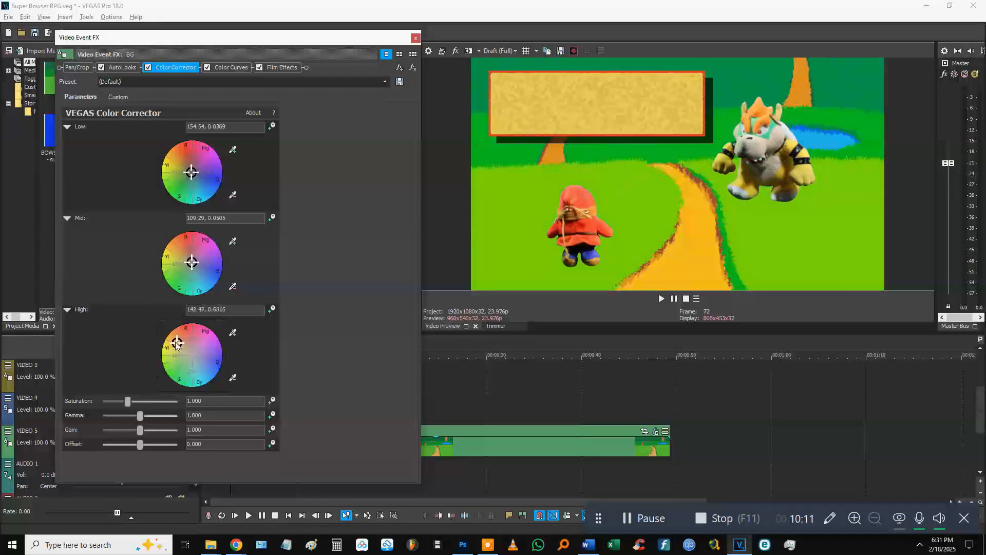
pyautogui.moveTo(203, 333); pyautogui.dragTo(192, 359)
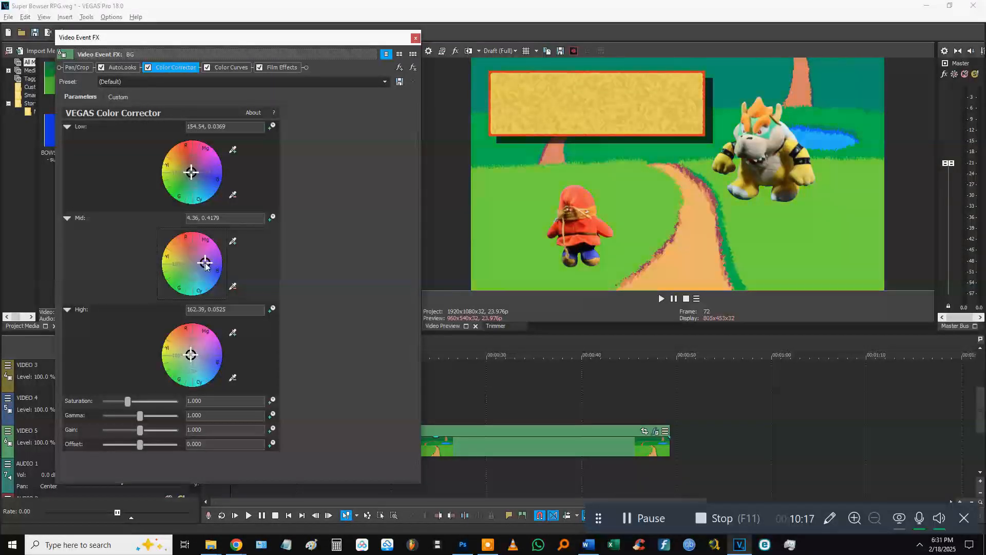
# Step: Try several midtone tints on the BG clip and set the Color Corrector's Mid to 130.03, 0.1036
pyautogui.moveTo(181, 262)
pyautogui.mouseDown()
pyautogui.moveTo(184, 251)
pyautogui.moveTo(193, 266)
pyautogui.mouseUp()
pyautogui.click(232, 68)
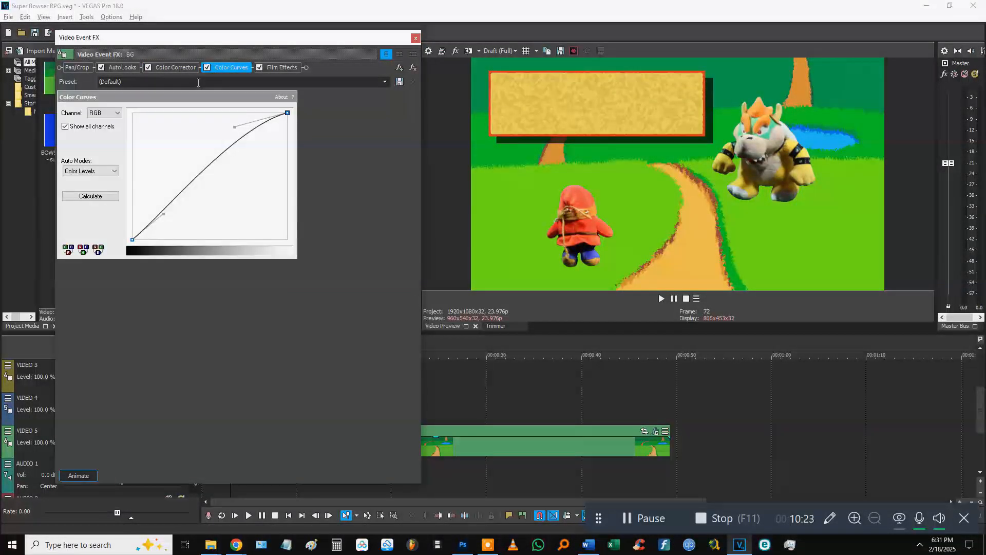
pyautogui.click(188, 69)
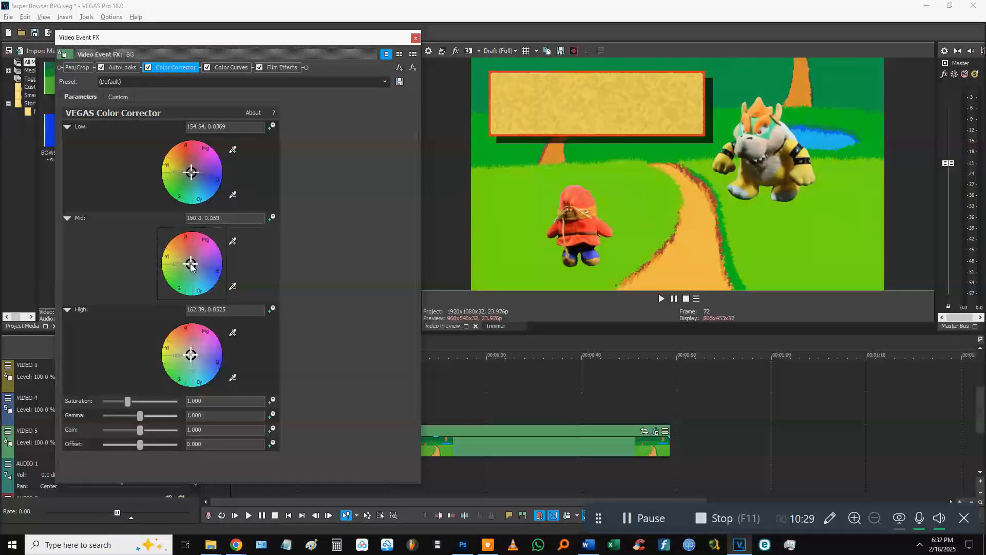
pyautogui.moveTo(196, 267)
pyautogui.mouseDown()
pyautogui.moveTo(206, 256)
pyautogui.moveTo(210, 275)
pyautogui.moveTo(191, 271)
pyautogui.mouseUp()
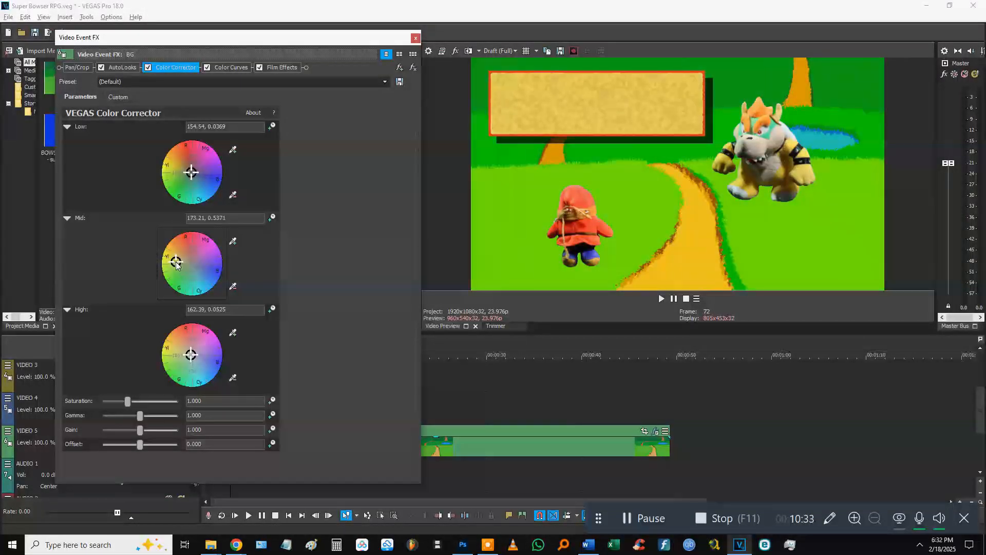
pyautogui.moveTo(195, 270); pyautogui.dragTo(184, 257)
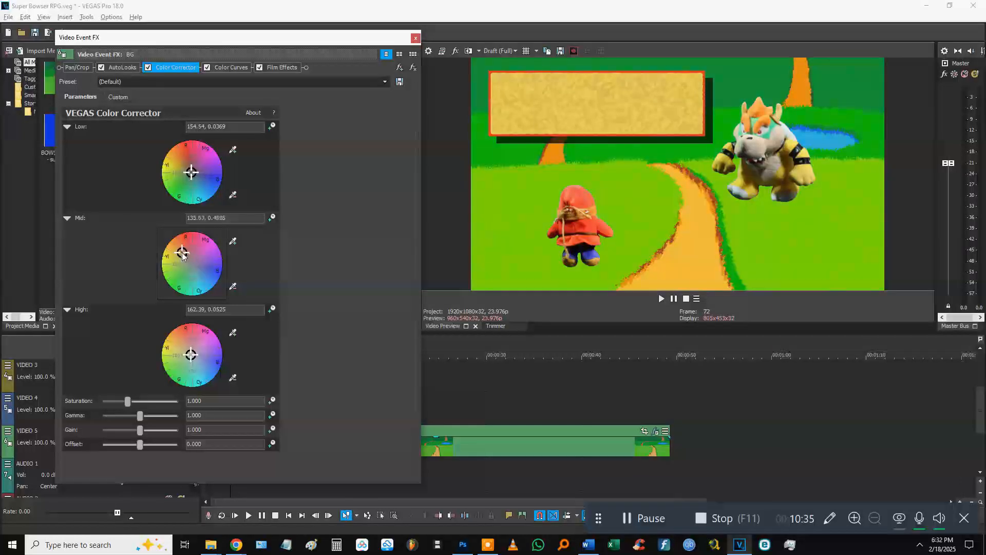
pyautogui.doubleClick(194, 266)
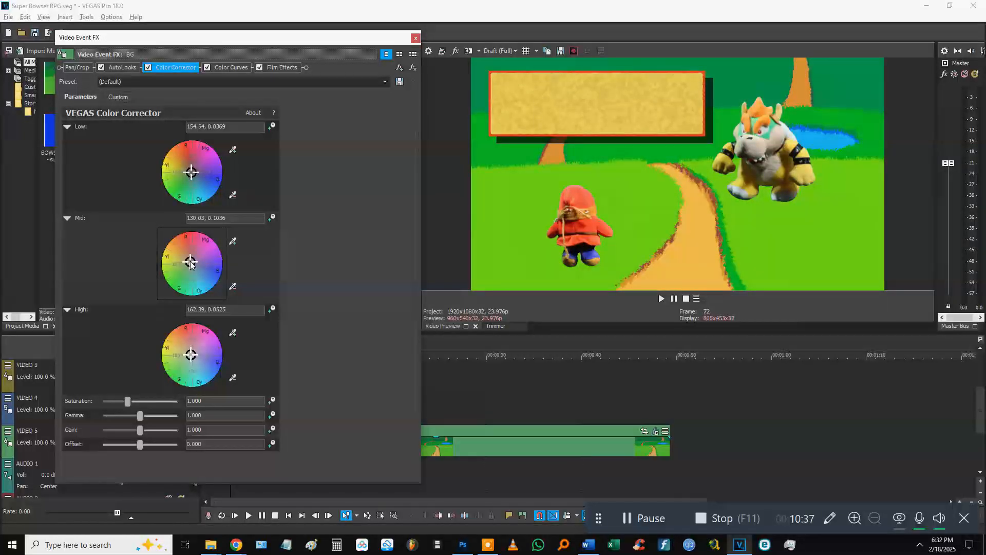
# Step: Turn on keyframe animation for the Color Corrector's Mid and enlarge the effect window and its keyframe area
pyautogui.click(271, 218)
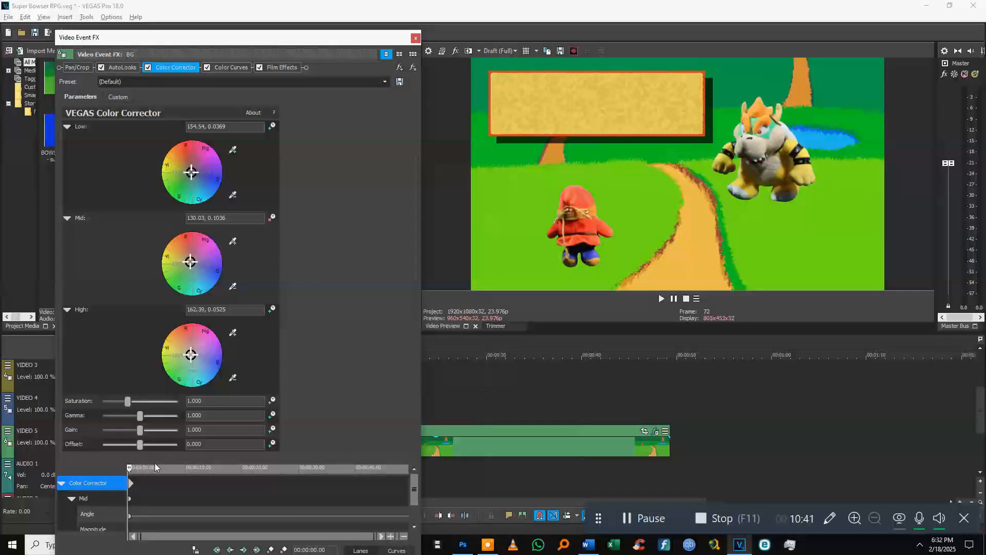
pyautogui.moveTo(155, 463); pyautogui.dragTo(116, 413)
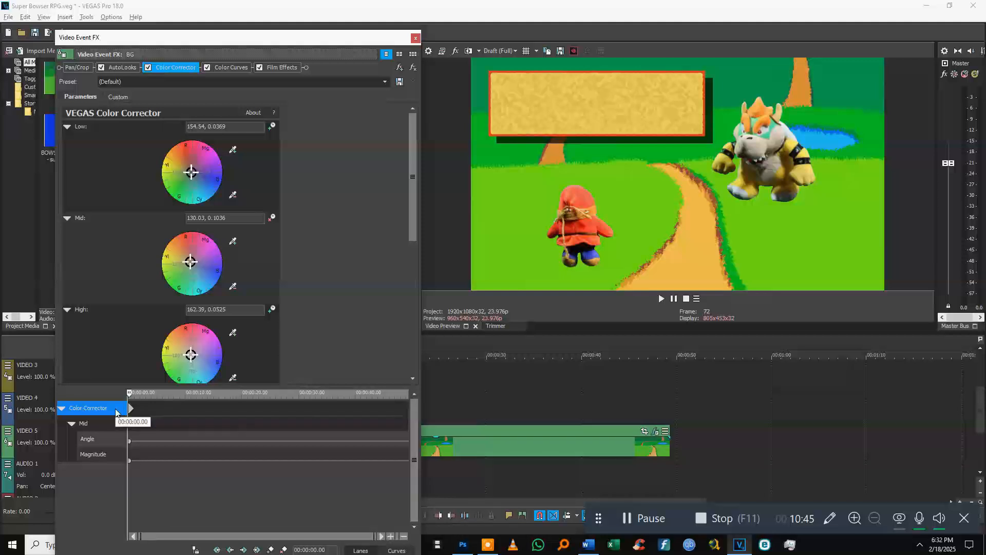
pyautogui.click(132, 408)
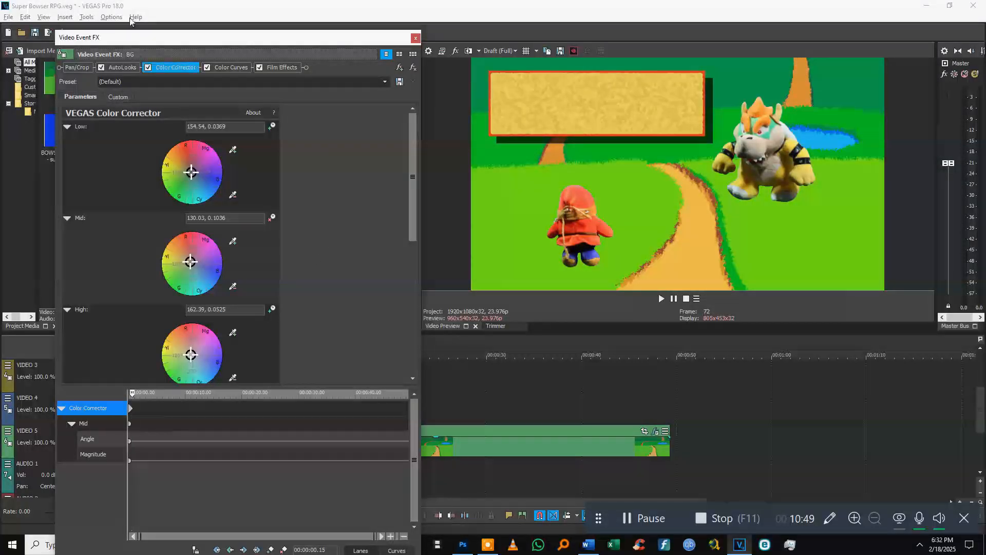
pyautogui.moveTo(129, 38); pyautogui.dragTo(155, 39)
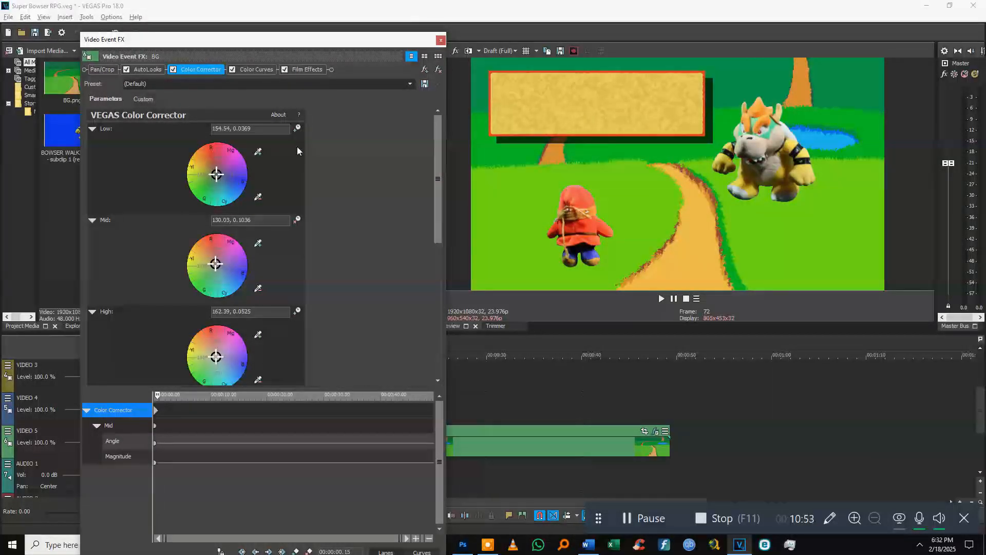
pyautogui.scroll(-2, 300, 275)
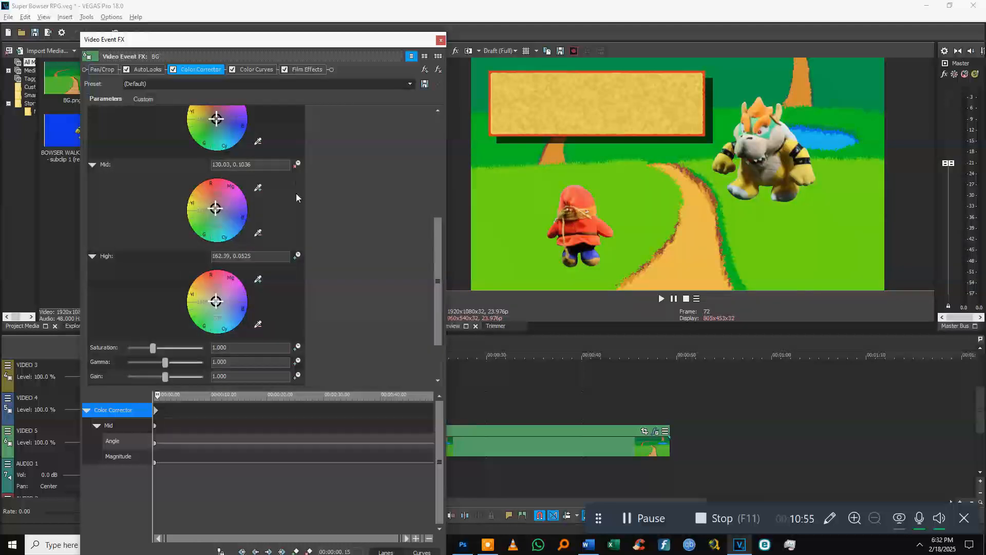
pyautogui.click(298, 220)
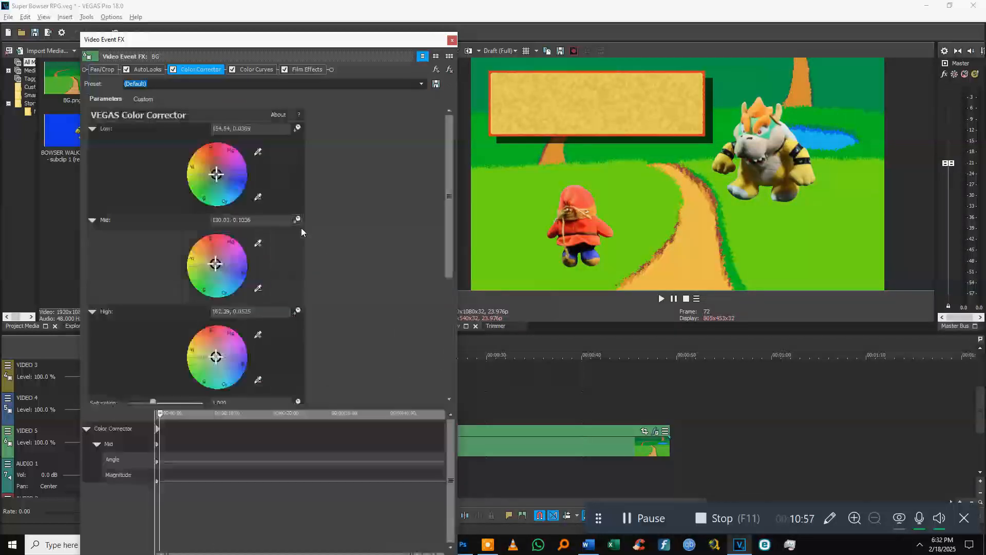
# Step: Add a second Color Corrector keyframe about 8 seconds in and set its Mid to 135.12, 0.5174
pyautogui.click(155, 430)
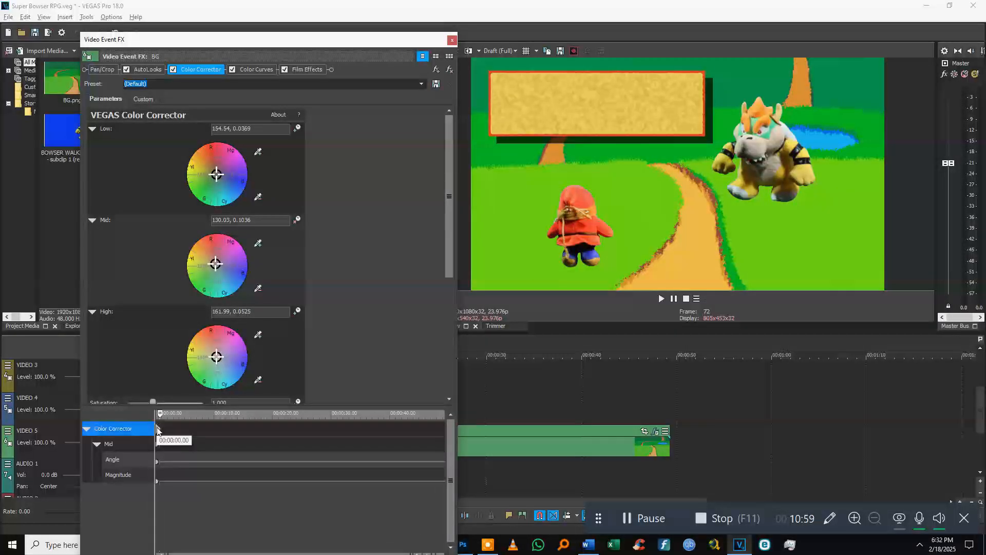
pyautogui.doubleClick(201, 430)
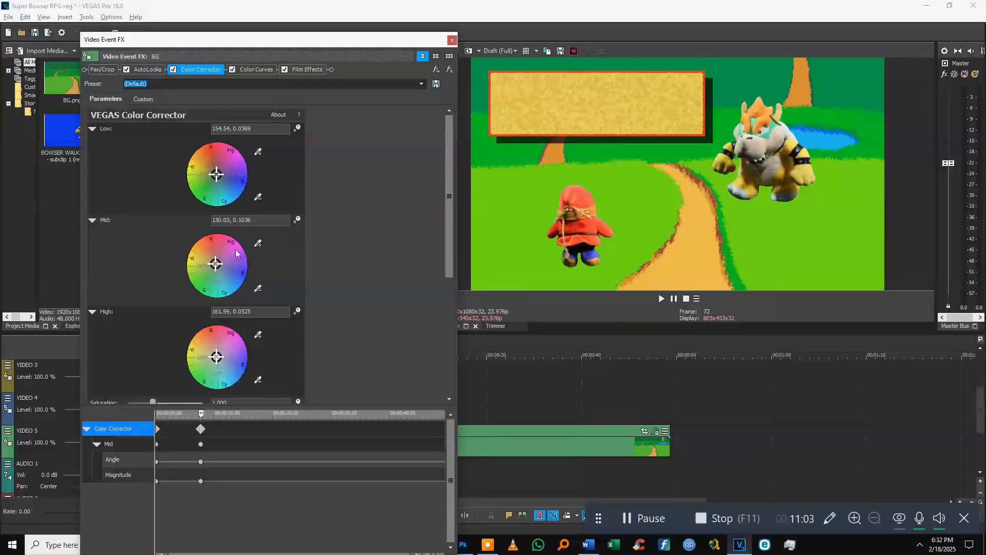
pyautogui.moveTo(216, 265); pyautogui.dragTo(207, 256)
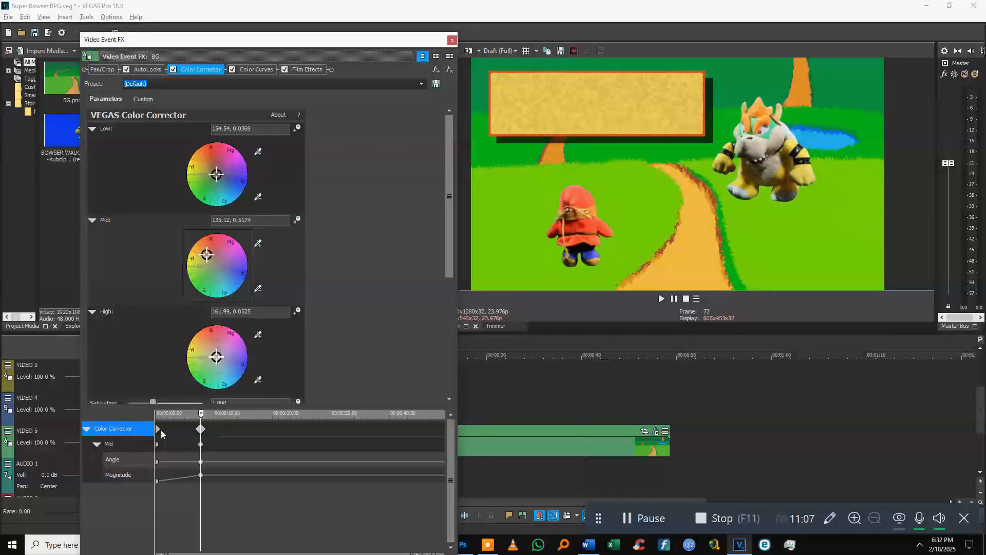
# Step: Paste copies of the two Mid keyframes alternately along the Color Corrector's keyframe line up to the end of the clip
pyautogui.click(158, 435)
pyautogui.click(249, 434)
pyautogui.hotkey('ctrl', 'v')
pyautogui.click(335, 431)
pyautogui.hotkey('ctrl', 'v')
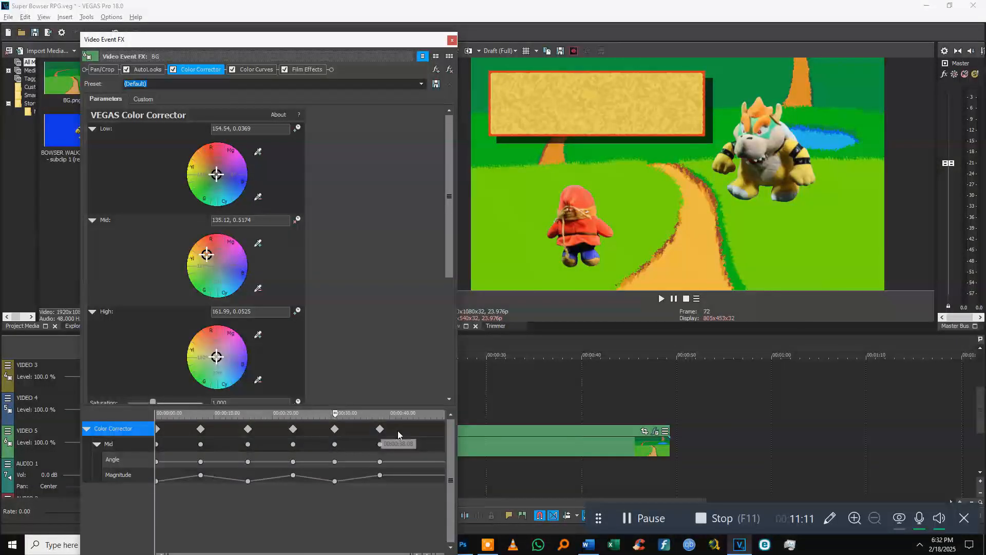
pyautogui.hotkey('ctrl', 'v')
pyautogui.moveTo(410, 429); pyautogui.dragTo(443, 431)
pyautogui.click(437, 430)
pyautogui.hotkey('ctrl', 'v')
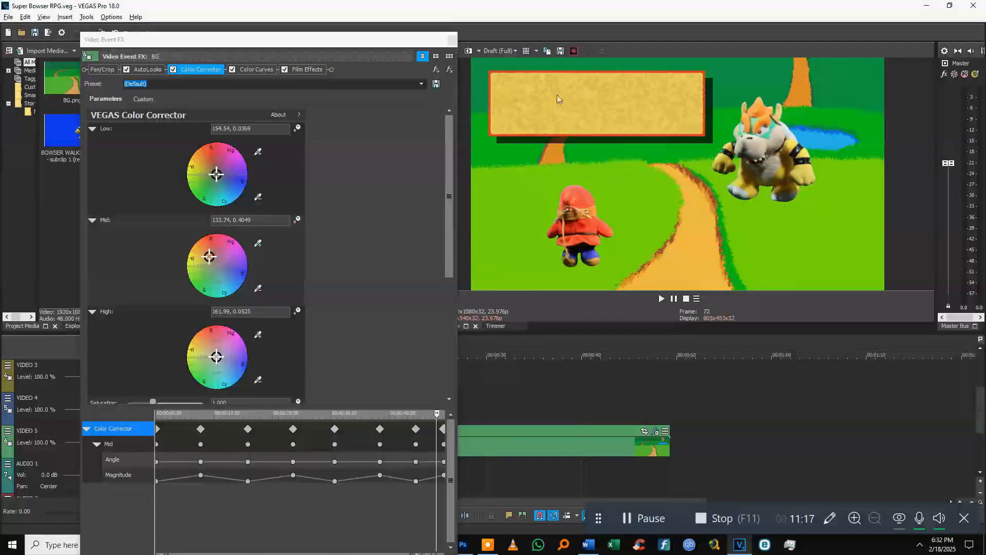
# Step: Move the second, third and fourth Color Corrector keyframes earlier, the third to about 00:00:11.03, and delete all keyframes after them
pyautogui.click(334, 428)
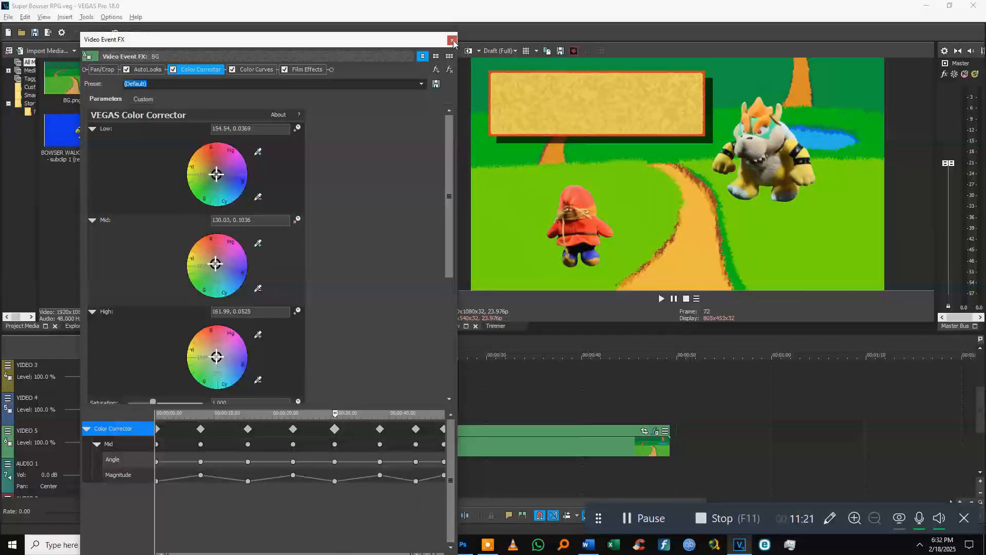
pyautogui.moveTo(200, 429); pyautogui.dragTo(187, 429)
pyautogui.moveTo(248, 430); pyautogui.dragTo(220, 429)
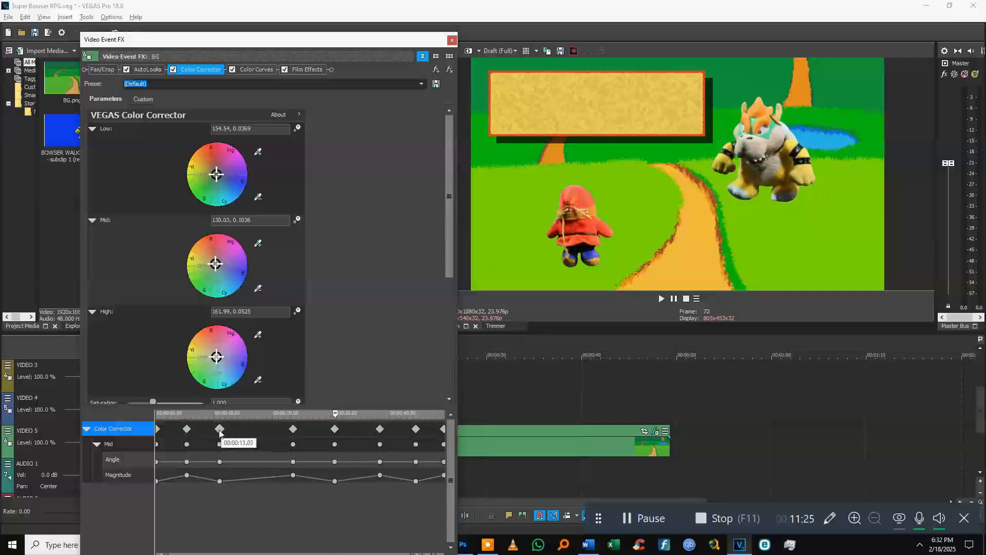
pyautogui.moveTo(293, 430); pyautogui.dragTo(253, 430)
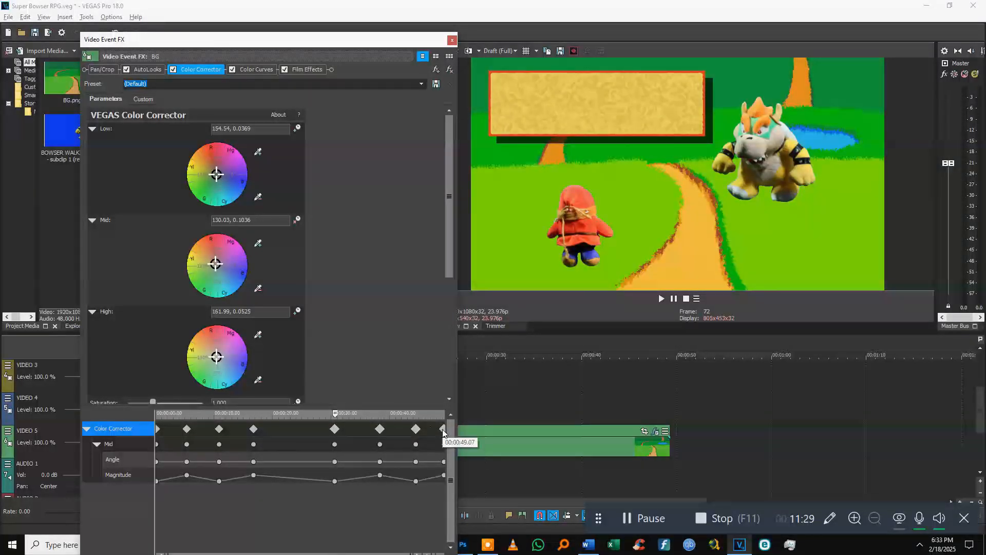
pyautogui.press('Delete')
# Step: Fill the rest of the clip with six evenly spaced, alternating Mid keyframes, save the project and close the effect window
pyautogui.click(253, 429)
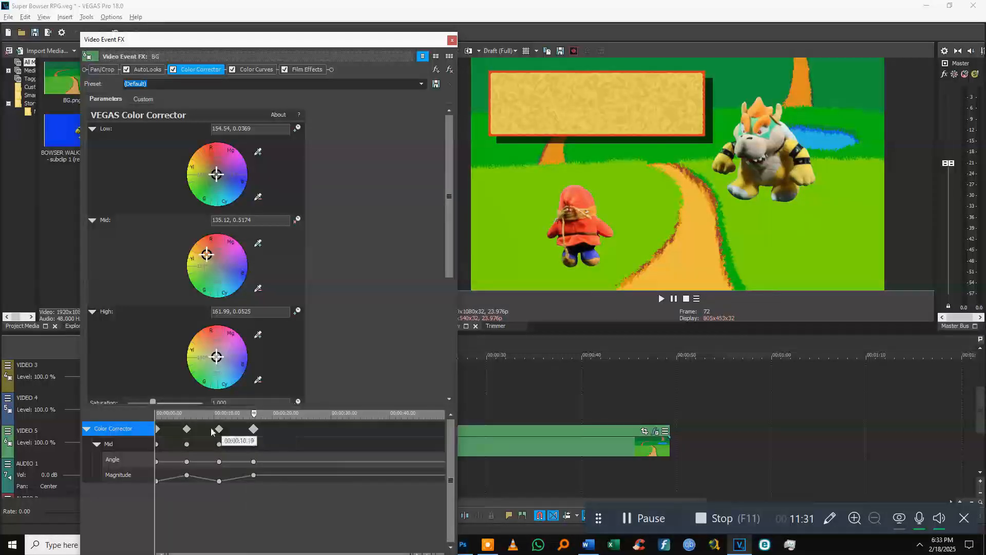
pyautogui.doubleClick(284, 429)
pyautogui.doubleClick(314, 429)
pyautogui.doubleClick(347, 429)
pyautogui.doubleClick(381, 429)
pyautogui.click(409, 435)
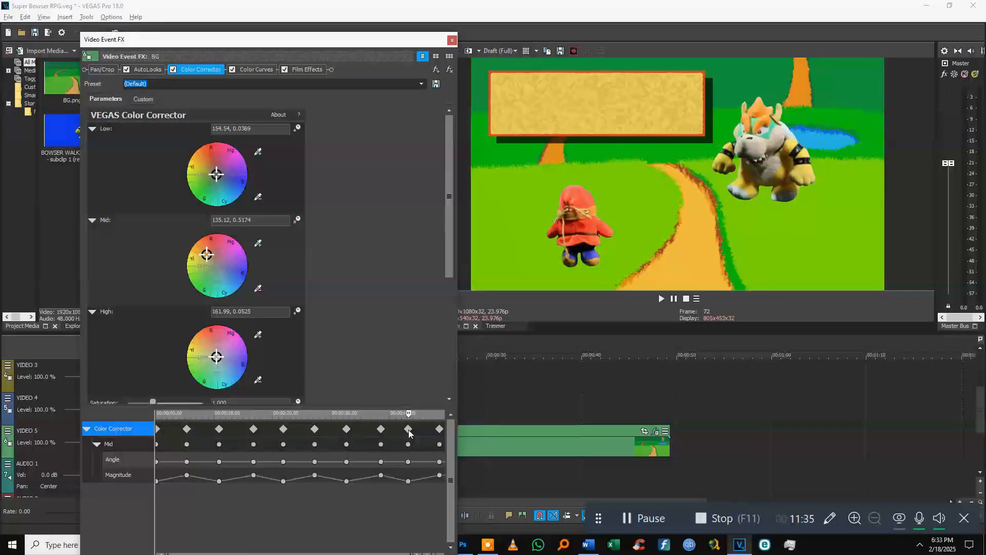
pyautogui.hotkey('ctrl', 's')
pyautogui.click(453, 39)
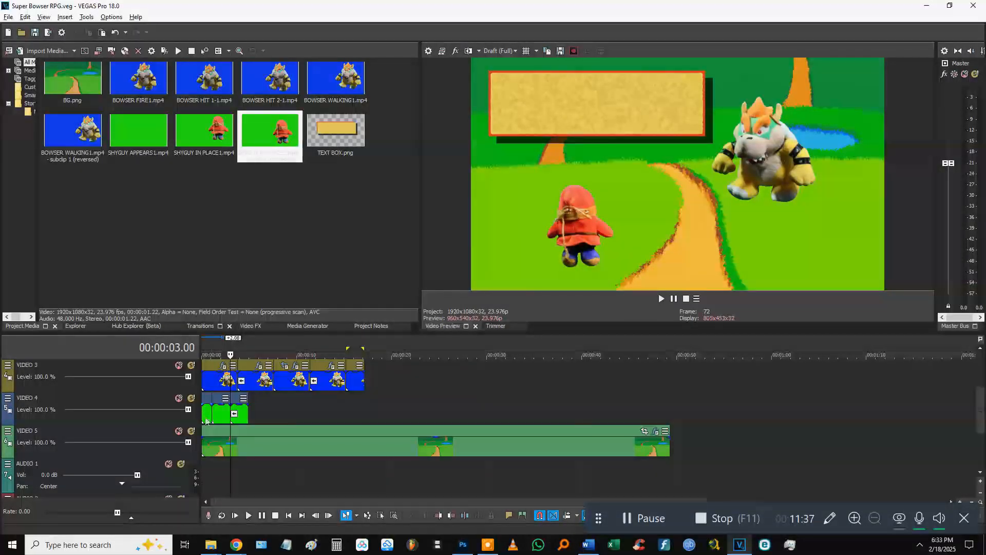
# Step: Play the project from 00:00:00.12 to check the animated background colours behind Shy Guy and Bowser
pyautogui.click(208, 415)
pyautogui.press('space')
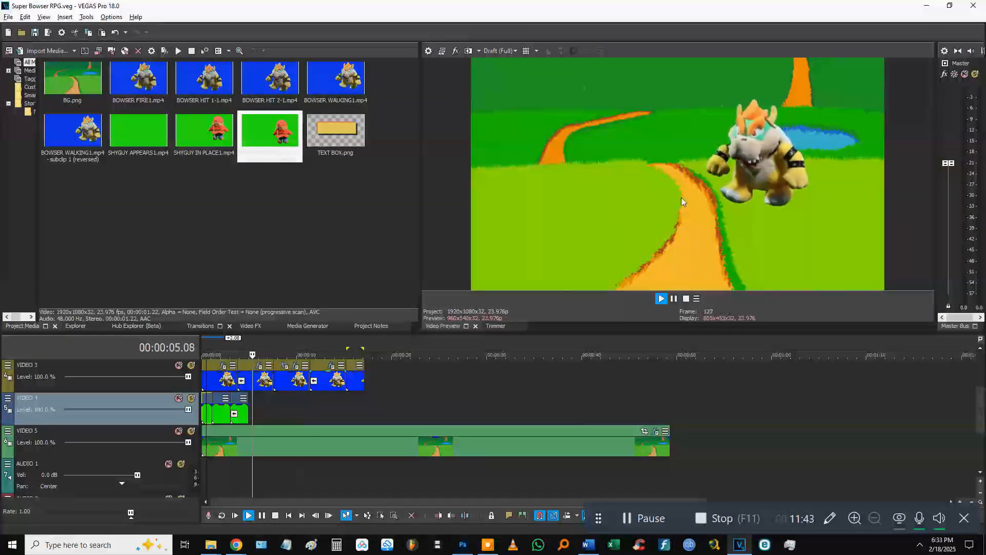
pyautogui.press('space')
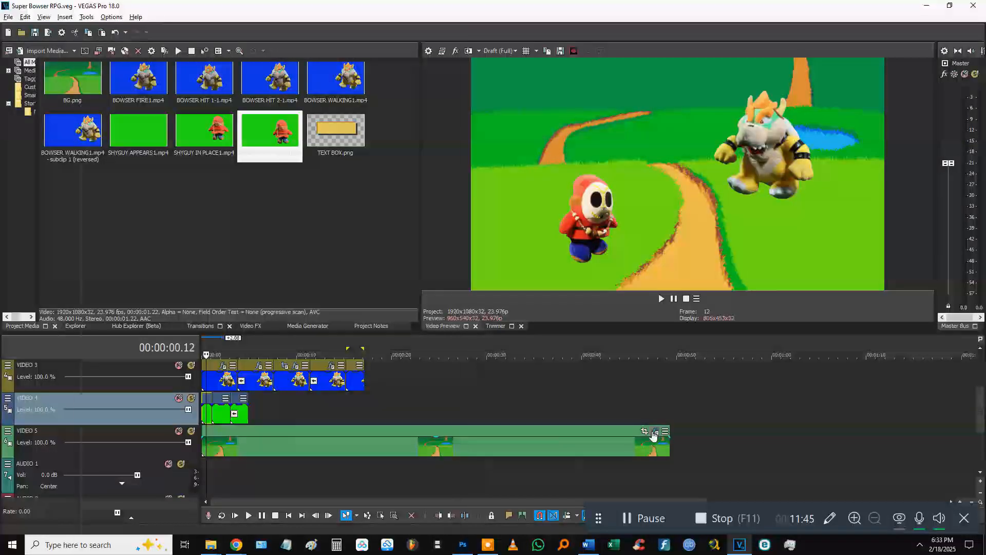
# Step: Animate the BG Color Corrector's High, moving its first keyframe to 00:00:01.10 and adding a second one set to 95.66, 0.8454
pyautogui.click(655, 433)
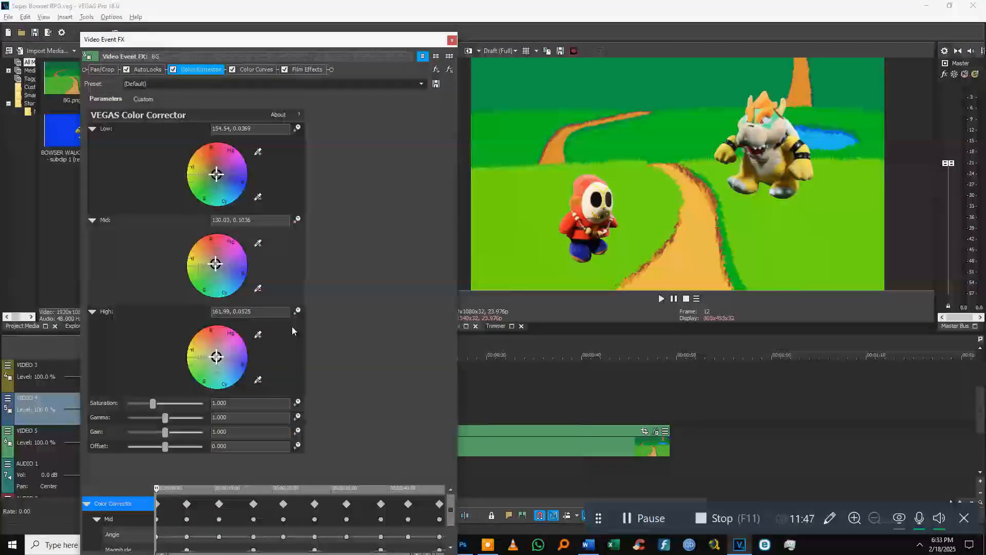
pyautogui.moveTo(221, 482); pyautogui.dragTo(211, 381)
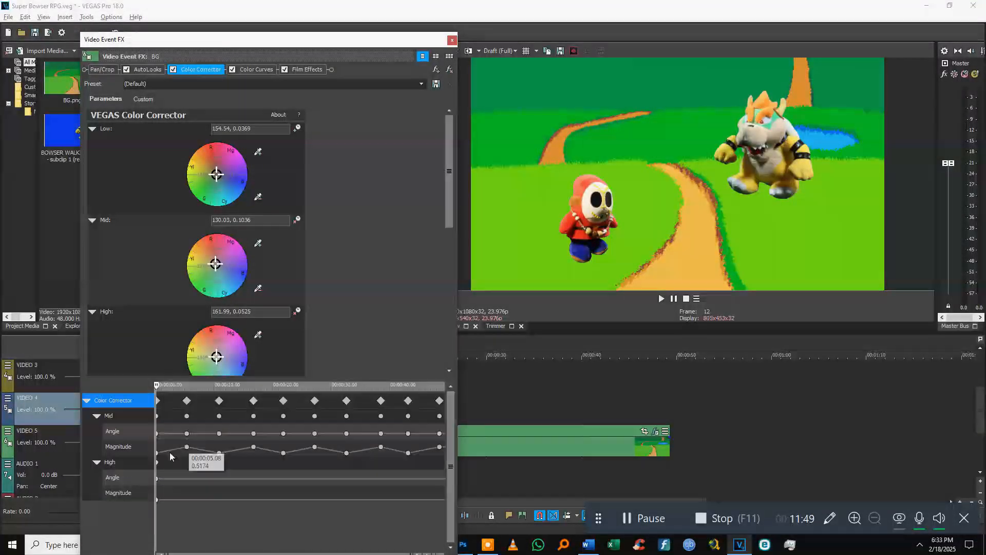
pyautogui.moveTo(156, 462); pyautogui.dragTo(164, 462)
pyautogui.click(164, 401)
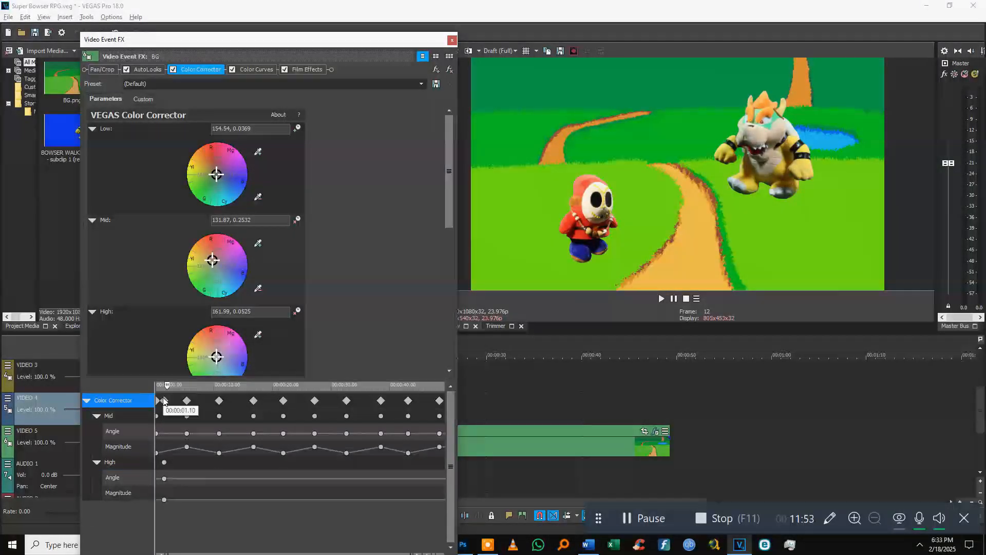
pyautogui.doubleClick(175, 401)
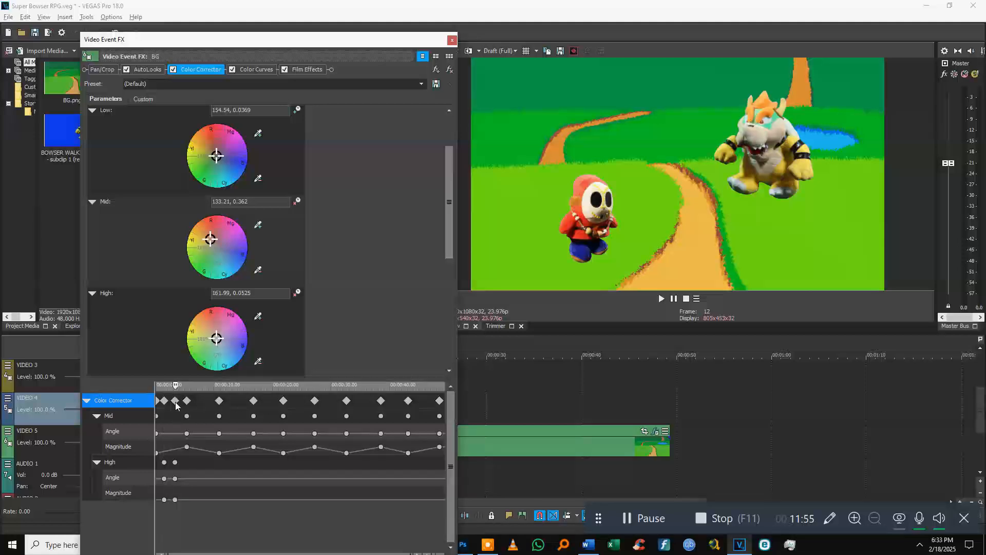
pyautogui.moveTo(214, 343); pyautogui.dragTo(215, 315)
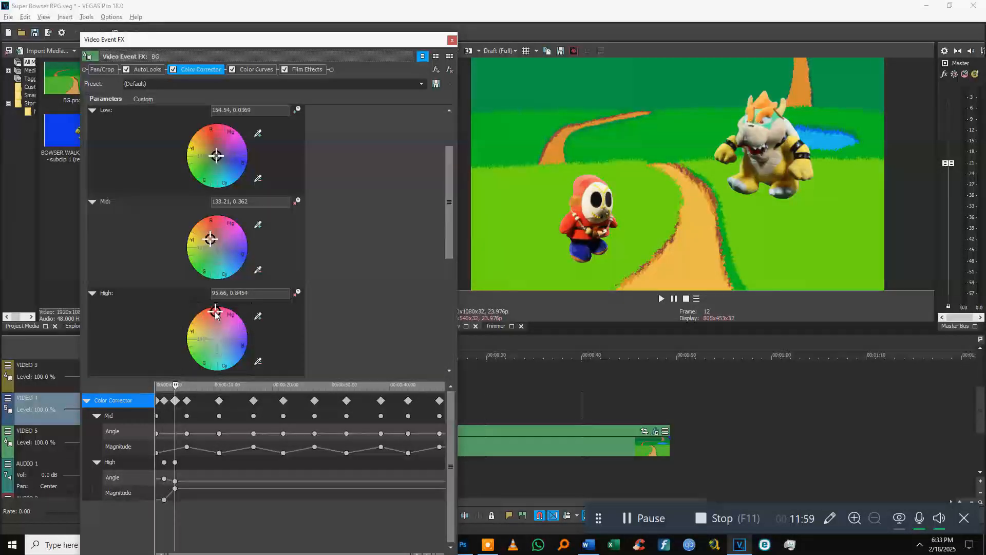
# Step: Set the BG Color Corrector's second High keyframe to 90.0, 0.9683, fill the clip with closely spaced alternating High keyframes, and close the effect window
pyautogui.click(505, 406)
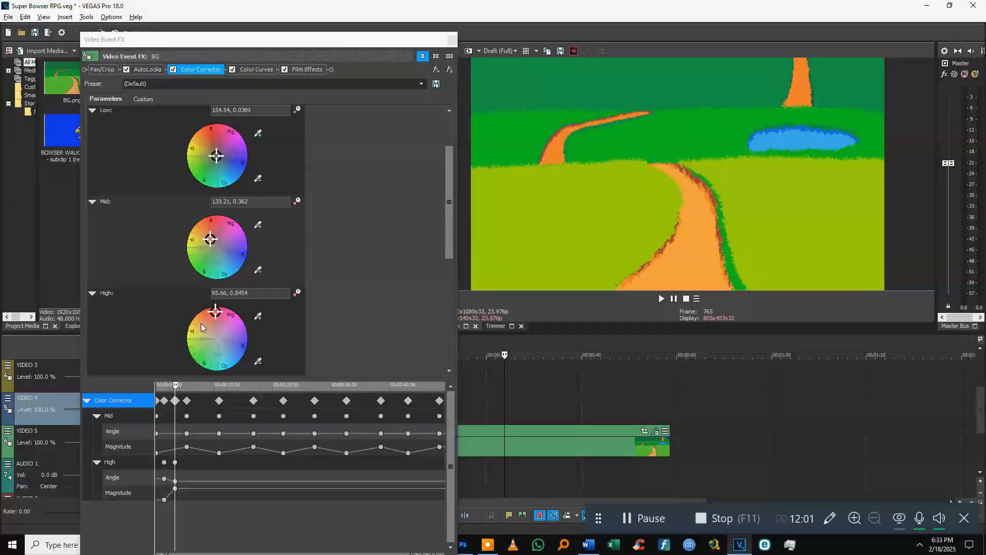
pyautogui.moveTo(219, 312)
pyautogui.mouseDown()
pyautogui.moveTo(213, 318)
pyautogui.moveTo(229, 308)
pyautogui.moveTo(218, 310)
pyautogui.mouseUp()
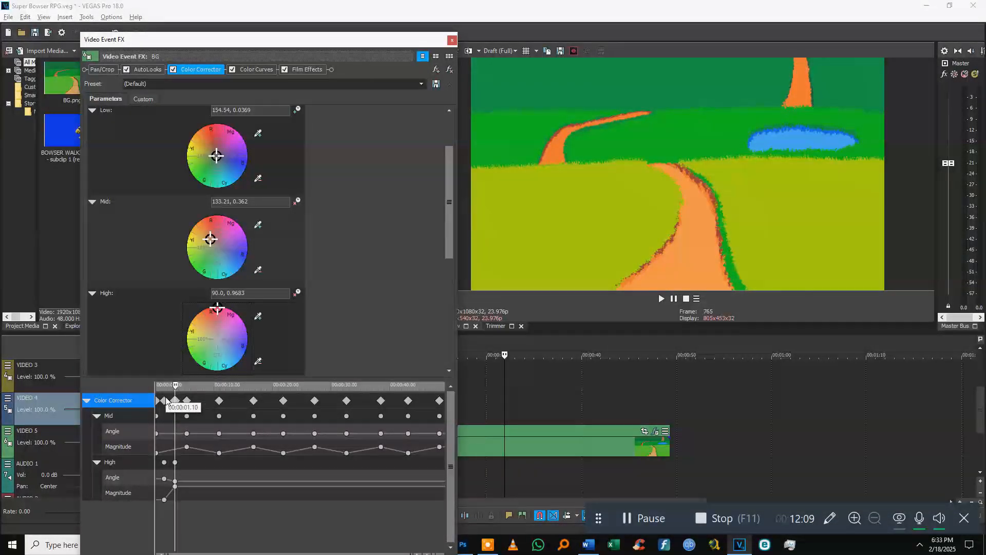
pyautogui.moveTo(164, 401); pyautogui.dragTo(171, 405)
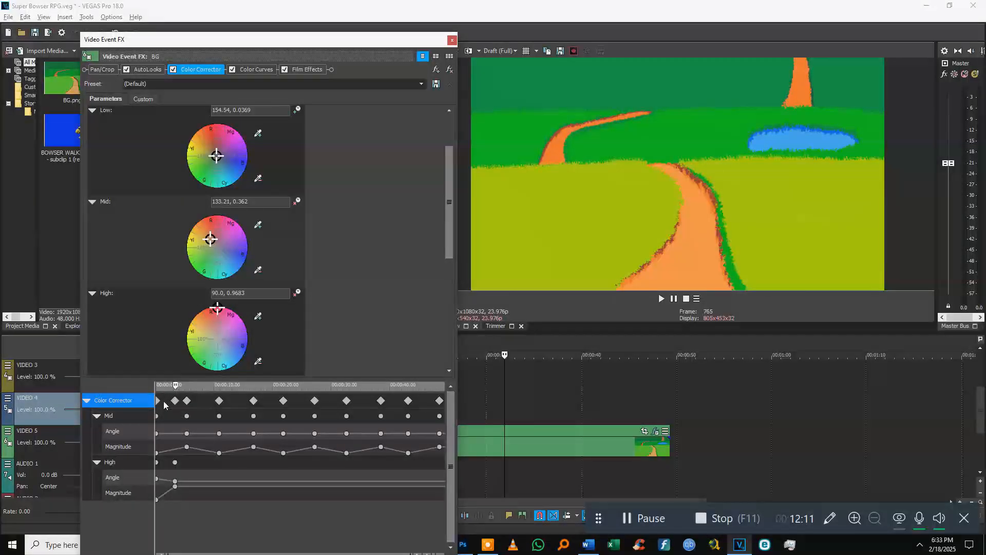
pyautogui.hotkey('ctrl', 'z')
pyautogui.click(165, 400)
pyautogui.moveTo(176, 406); pyautogui.dragTo(418, 402)
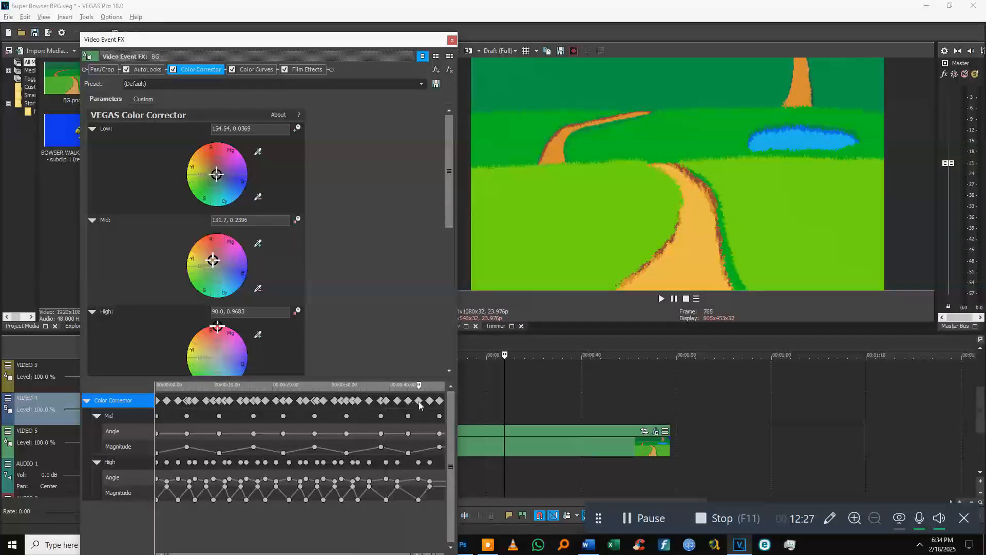
pyautogui.click(453, 40)
# Step: Play the project from the start, skipping ahead to about 00:00:45.00, to check the background's flashing colours
pyautogui.hotkey('ctrl', 'Home')
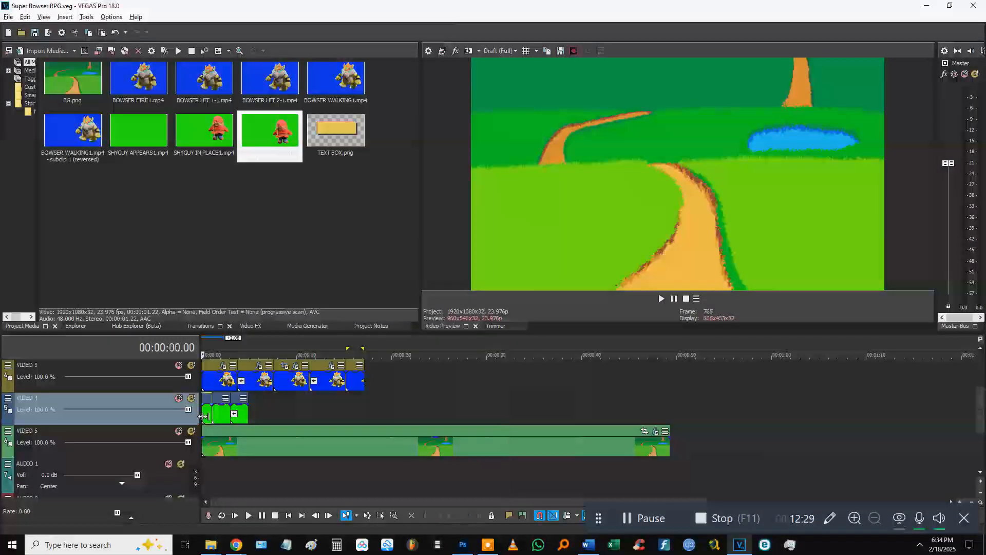
pyautogui.press('space')
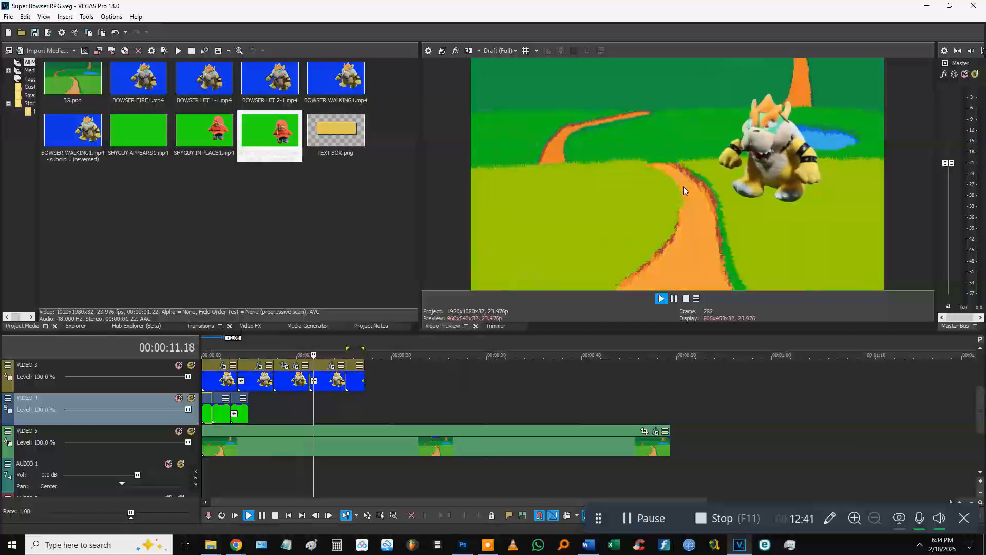
pyautogui.click(571, 387)
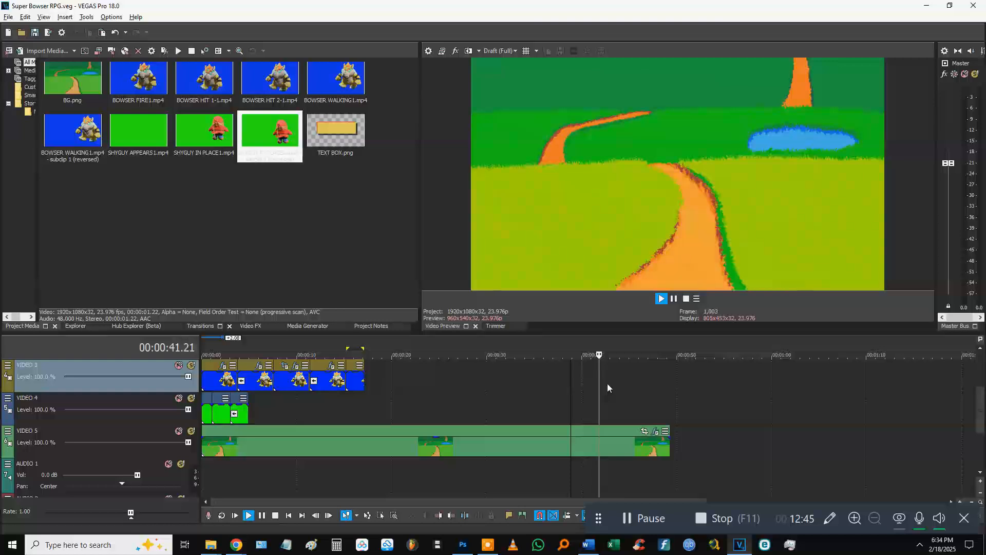
pyautogui.click(629, 384)
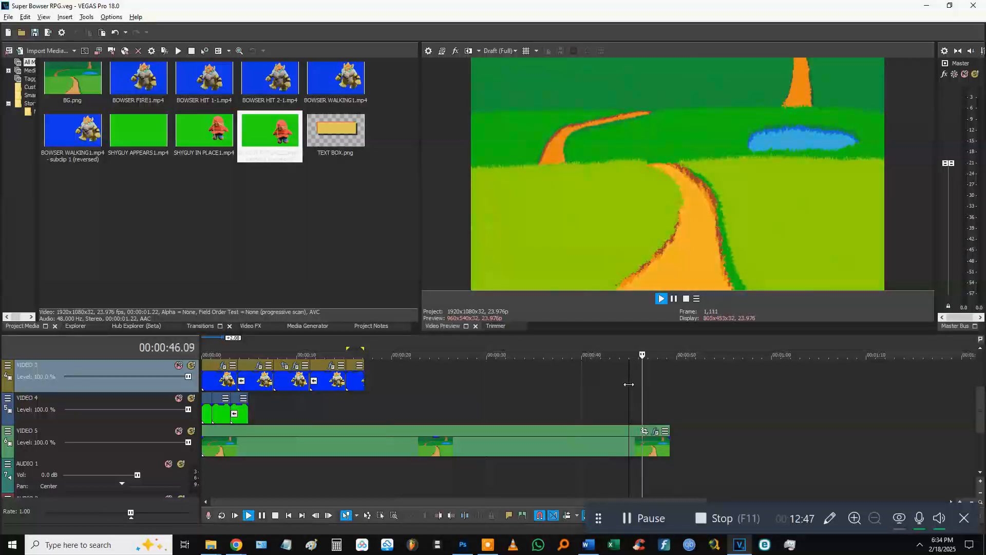
pyautogui.press('space')
pyautogui.scroll(1, 241, 400)
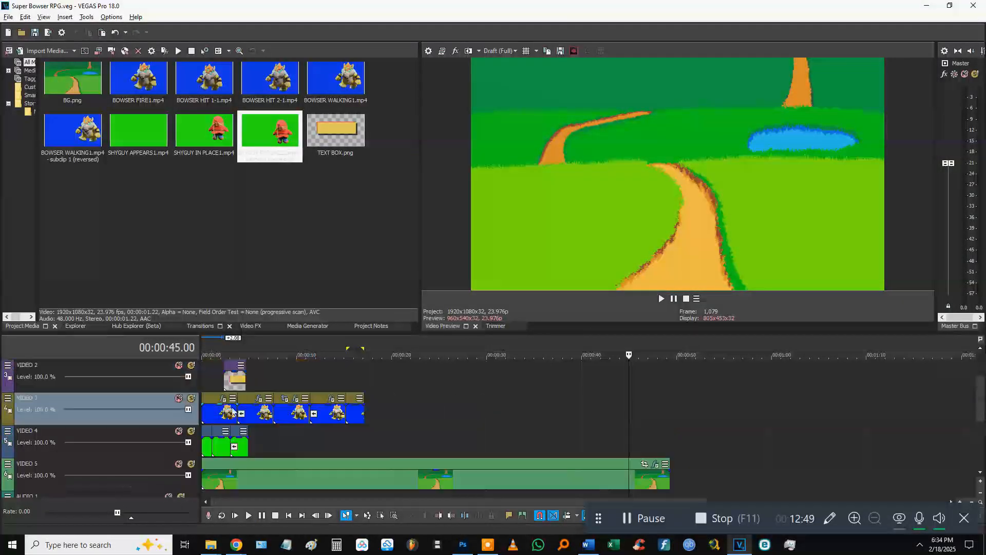
# Step: Replay the opening seconds from the start to check when the text box appears over Shy Guy and Bowser
pyautogui.click(202, 375)
pyautogui.hotkey('ctrl', 'Home')
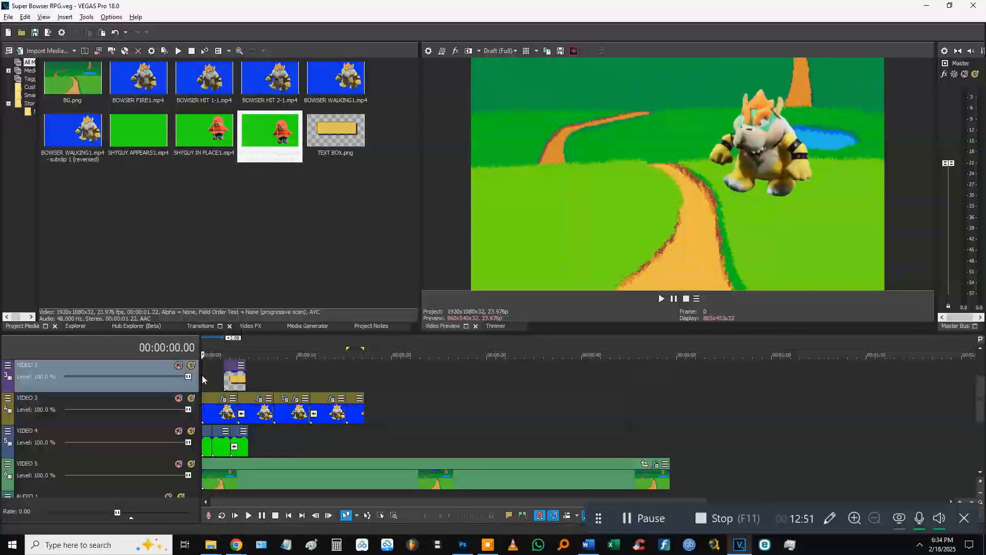
pyautogui.press('space')
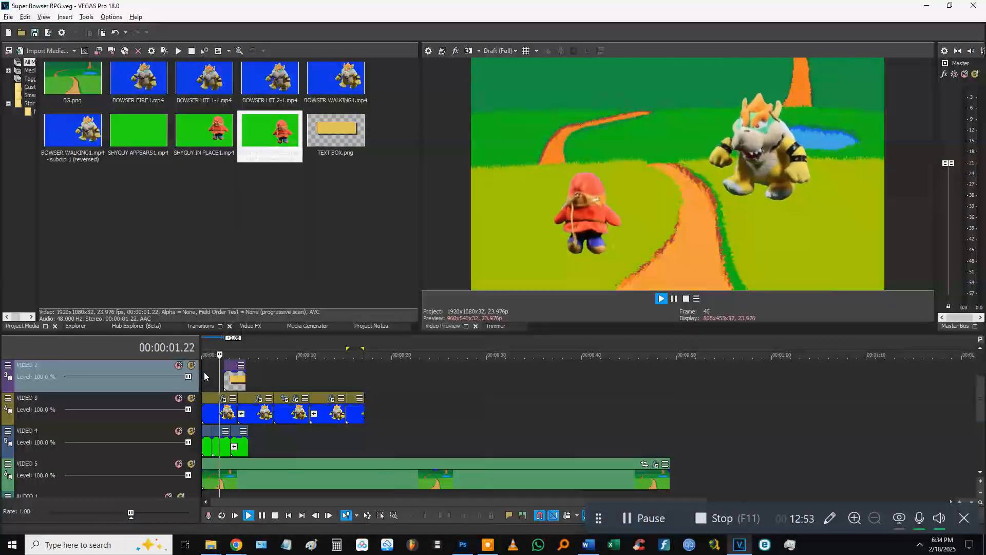
pyautogui.scroll(-2, 208, 373)
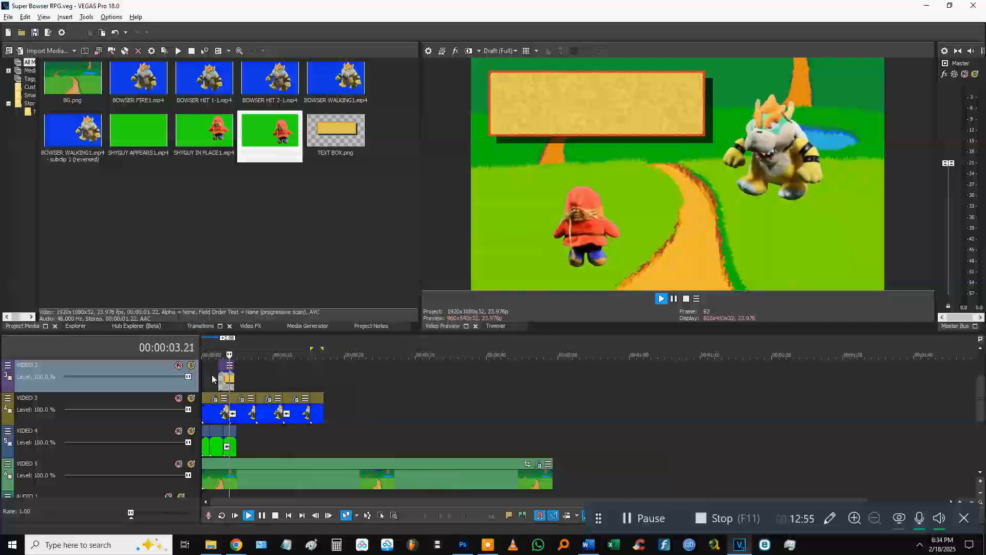
pyautogui.press('space')
pyautogui.press('space')
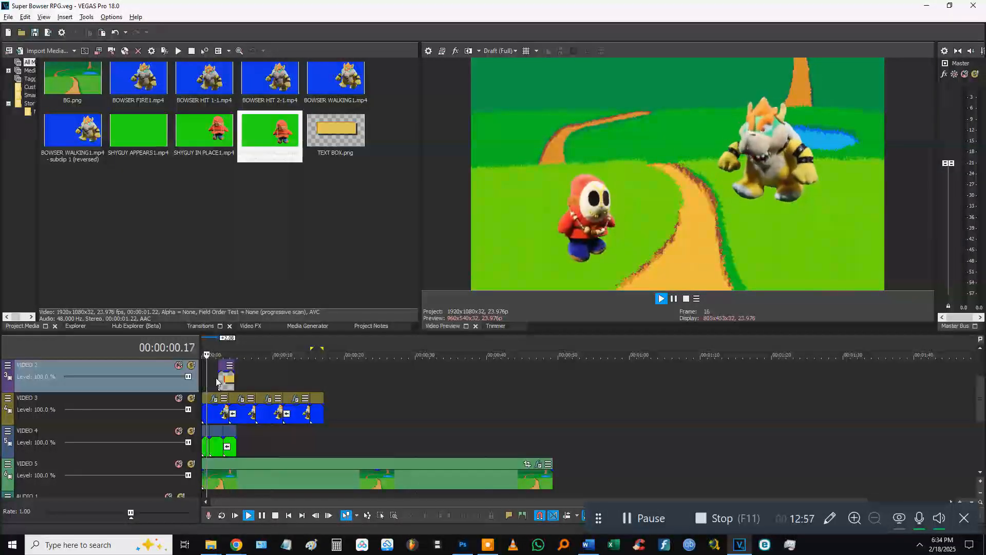
# Step: Move the text box clip earlier so it starts at 00:00:01.11
pyautogui.scroll(1, 260, 388)
pyautogui.scroll(1, 259, 388)
pyautogui.press('space')
pyautogui.moveTo(244, 372); pyautogui.dragTo(229, 372)
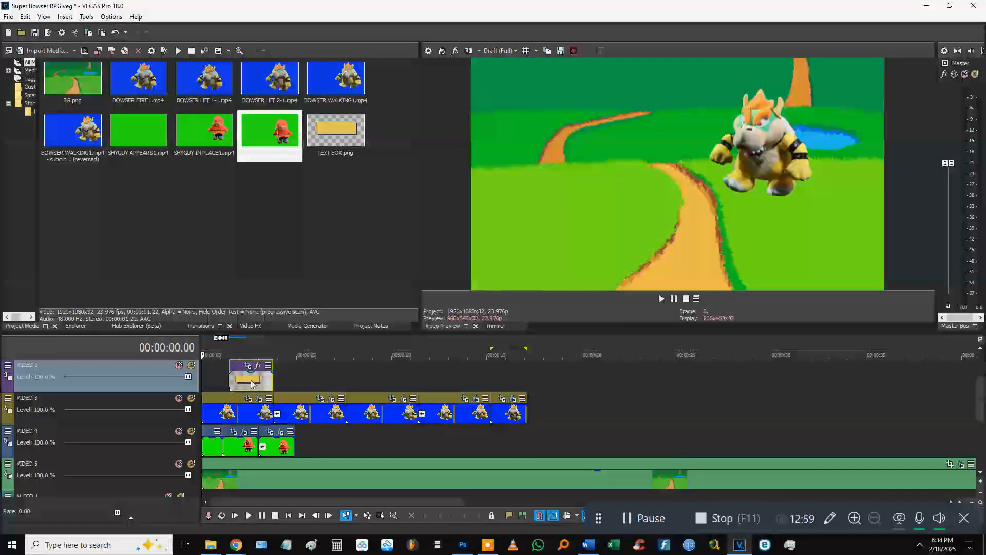
pyautogui.click(229, 372)
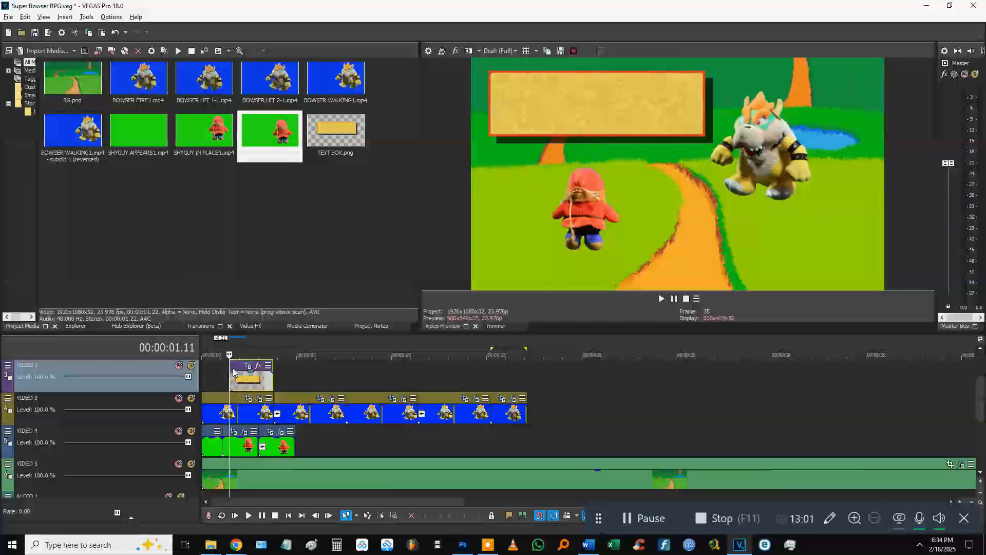
# Step: Try a fade-in of about 00:00:00.13 on the text box clip, preview it, and remove the fade
pyautogui.moveTo(226, 366); pyautogui.dragTo(266, 381)
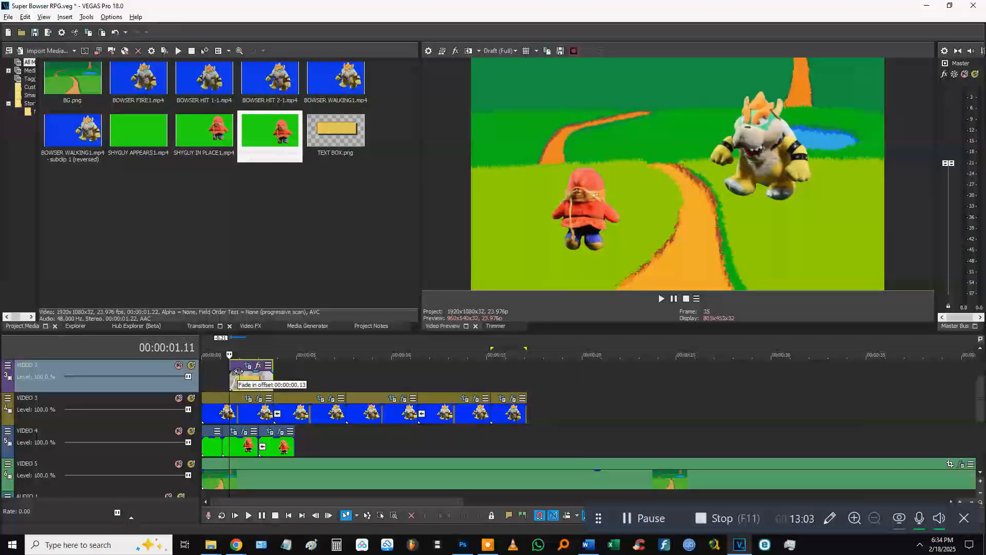
pyautogui.press('space')
pyautogui.press('space')
pyautogui.press('space')
pyautogui.scroll(3, 287, 379)
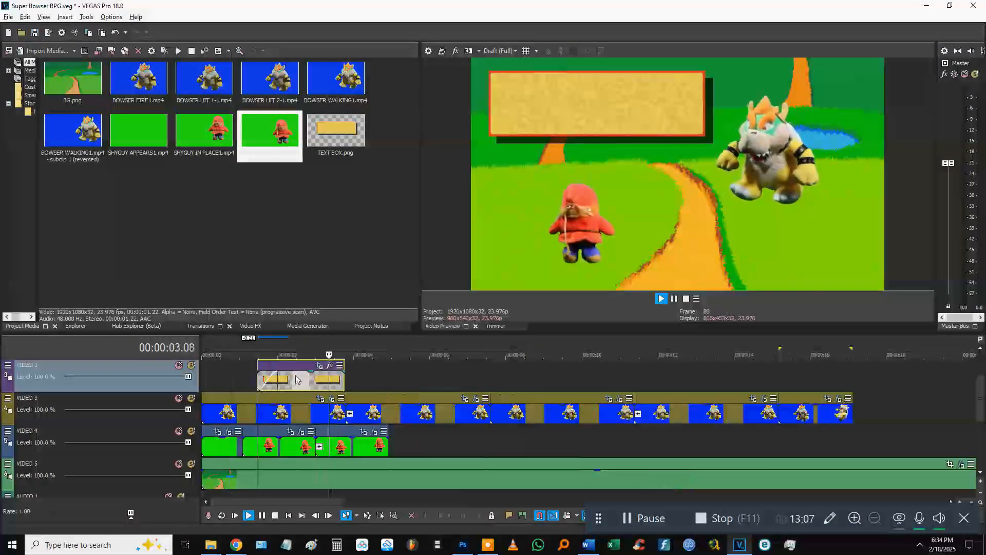
pyautogui.press('space')
pyautogui.scroll(1, 296, 379)
pyautogui.moveTo(278, 406); pyautogui.dragTo(258, 394)
# Step: Open the text box clip's Pan/Crop and add a second Position keyframe at 00:00:00.02 that keeps the current framing
pyautogui.click(258, 386)
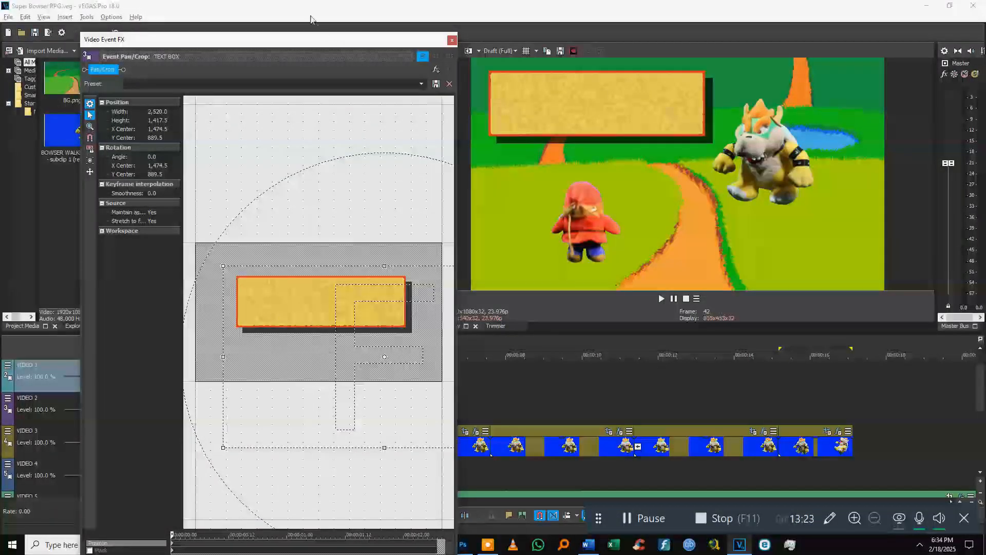
pyautogui.moveTo(270, 43); pyautogui.dragTo(257, 37)
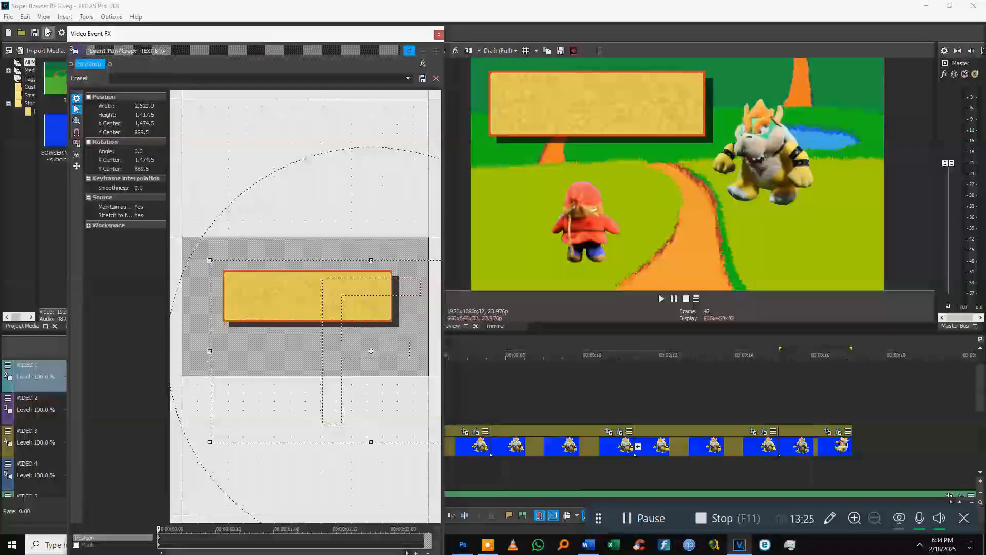
pyautogui.scroll(-3, 320, 271)
pyautogui.scroll(-2, 320, 271)
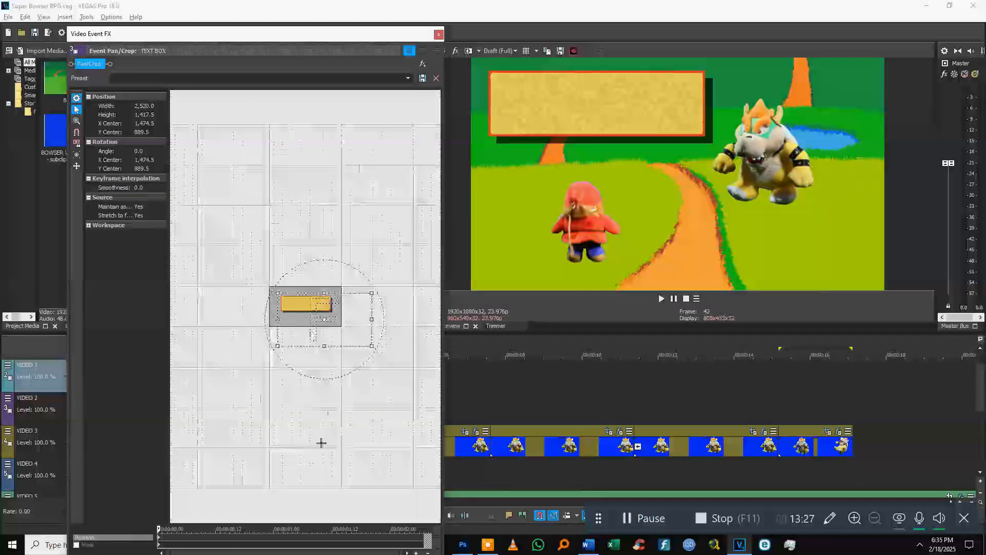
pyautogui.moveTo(272, 58)
pyautogui.mouseDown()
pyautogui.moveTo(272, 71)
pyautogui.moveTo(272, 49)
pyautogui.mouseUp()
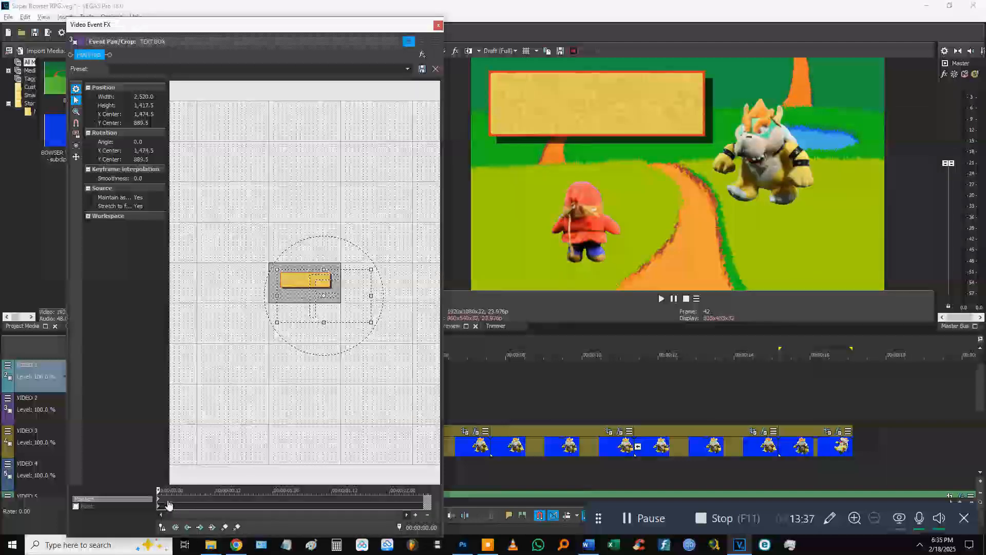
pyautogui.click(169, 504)
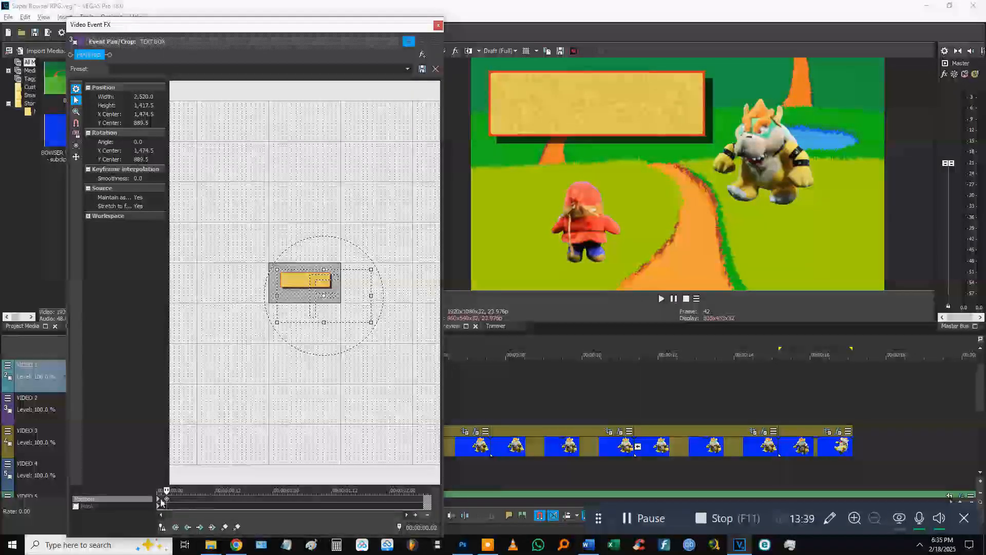
pyautogui.click(159, 504)
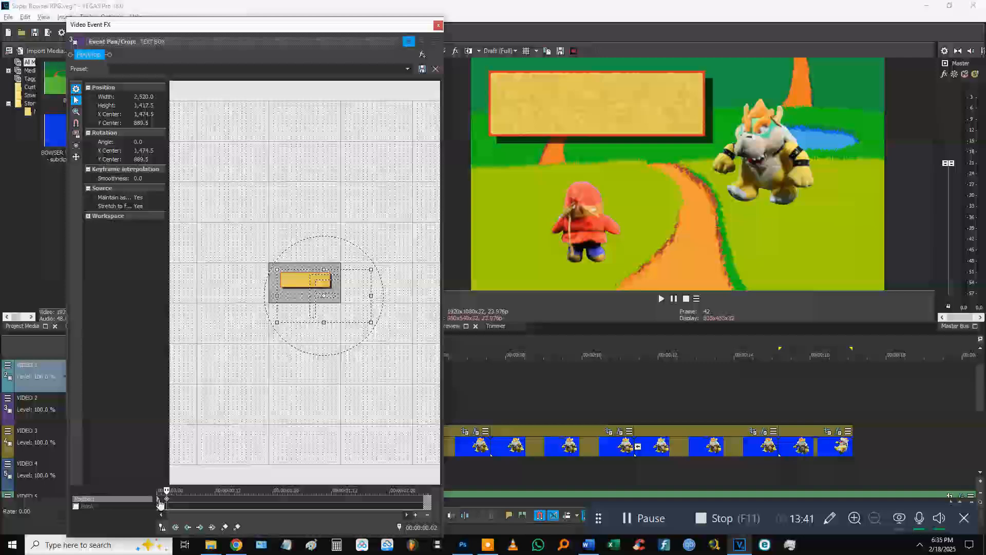
# Step: At the first Position keyframe, shift the text box out of frame to about X 3,409.7, Y 985.6, and close Pan/Crop
pyautogui.moveTo(247, 25); pyautogui.dragTo(215, 67)
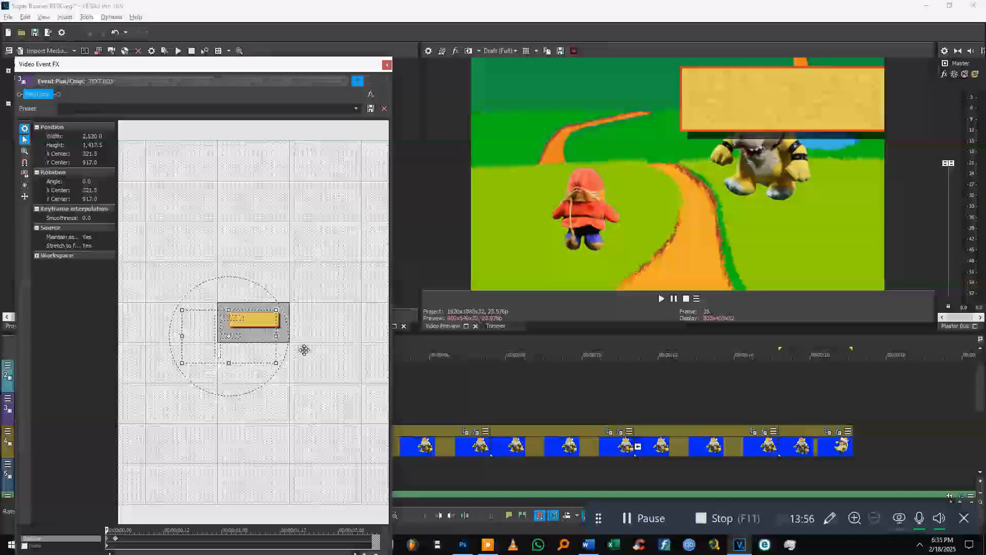
pyautogui.moveTo(348, 353); pyautogui.dragTo(457, 357)
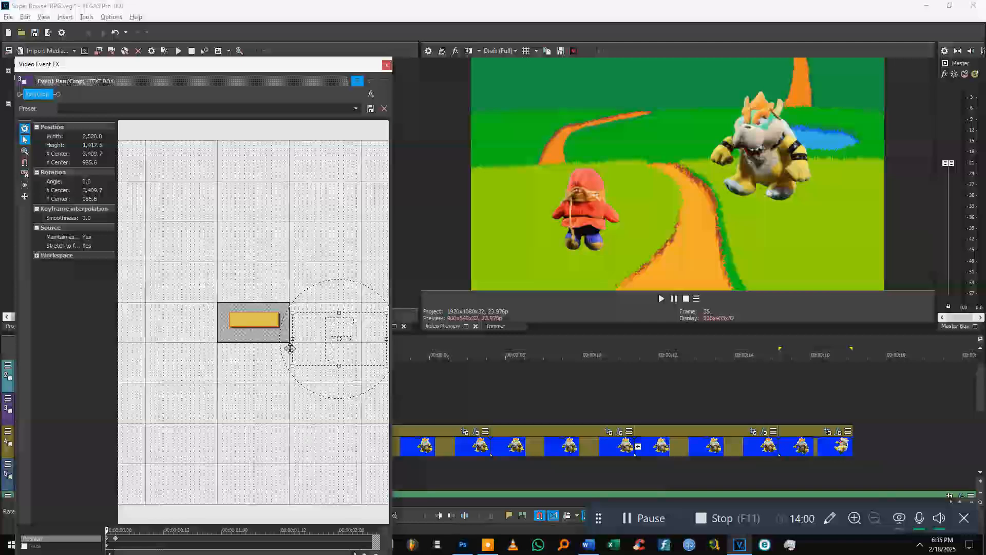
pyautogui.click(388, 68)
# Step: Play from the start of the text box clip to check how it slides into frame
pyautogui.press('space')
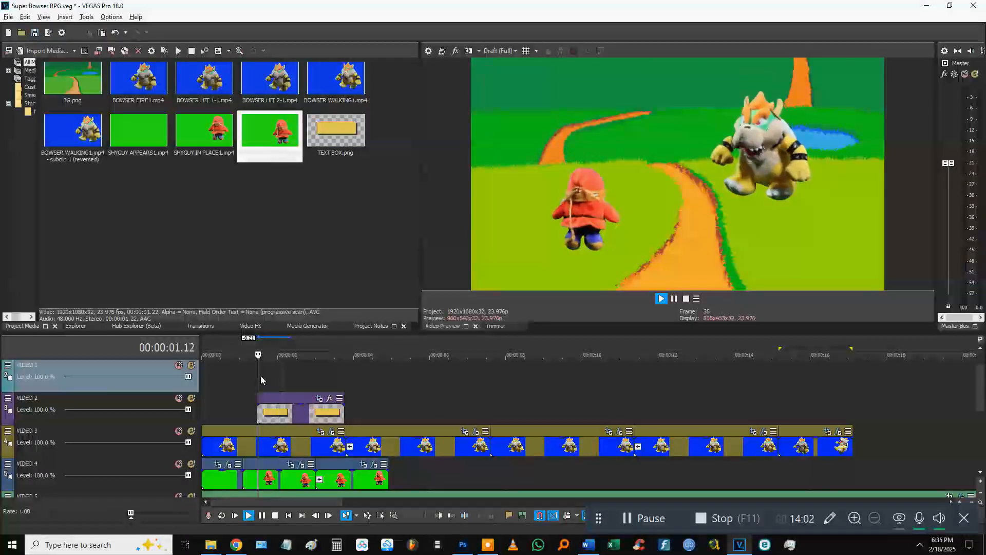
pyautogui.press('space')
pyautogui.press('space')
pyautogui.click(254, 380)
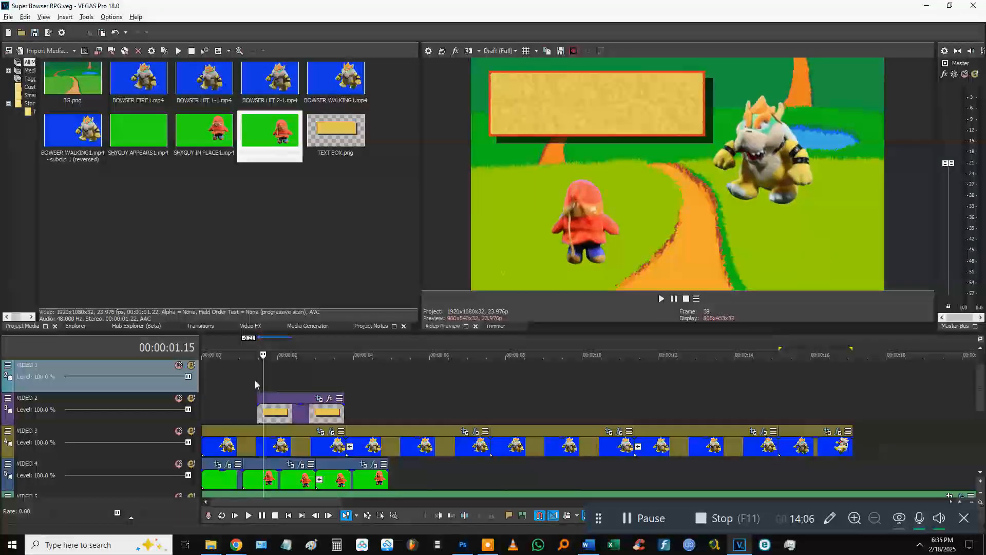
# Step: Move the text box's second Pan/Crop keyframe to about 00:00:00.04 and close the window
pyautogui.click(321, 399)
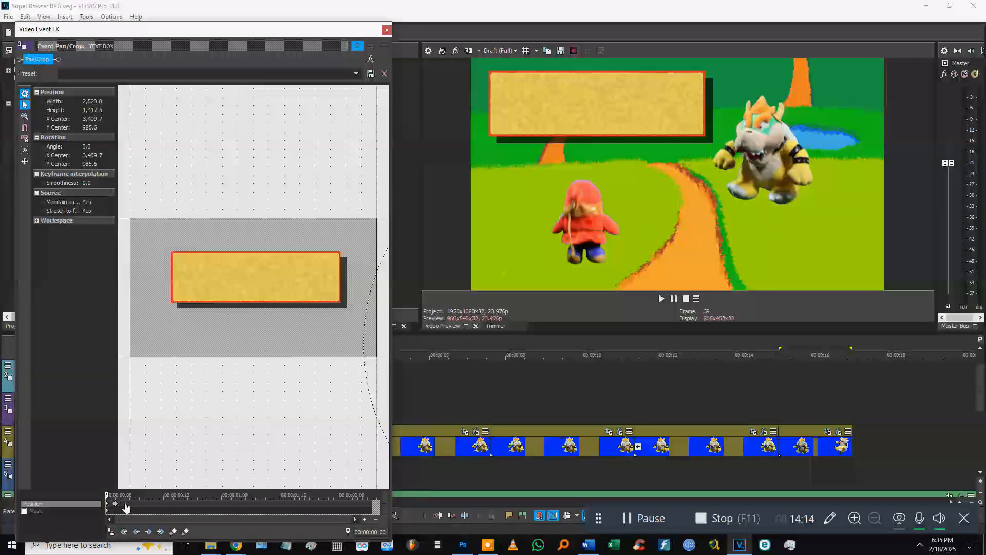
pyautogui.click(125, 507)
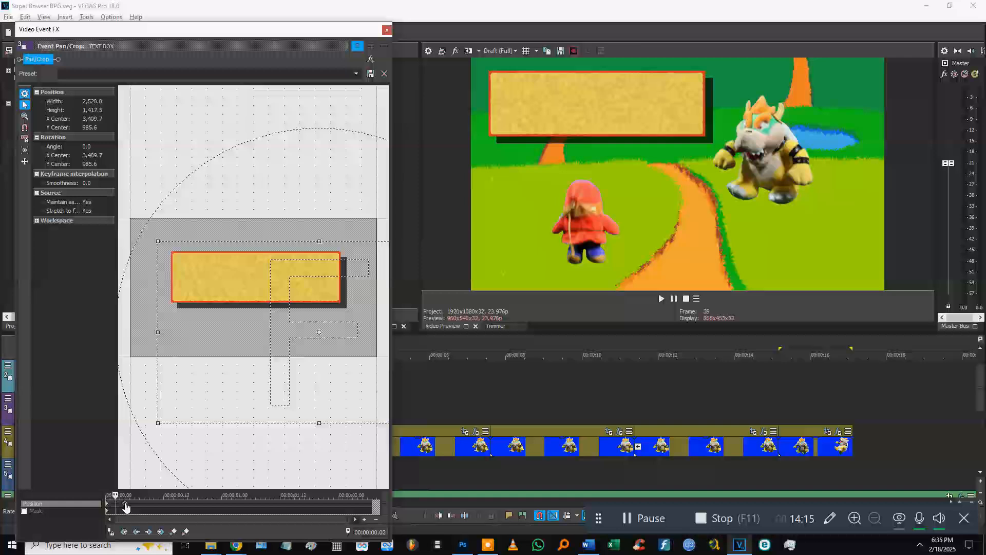
pyautogui.click(387, 29)
# Step: Preview the text box's slide-in several times, starting from about 00:00:01.07, to judge its speed
pyautogui.click(257, 375)
pyautogui.press('space')
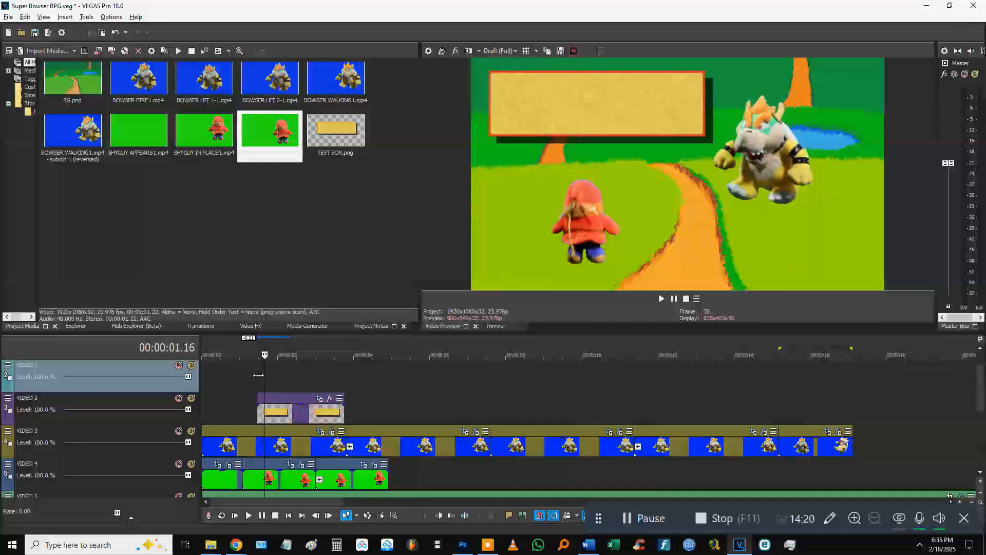
pyautogui.click(252, 379)
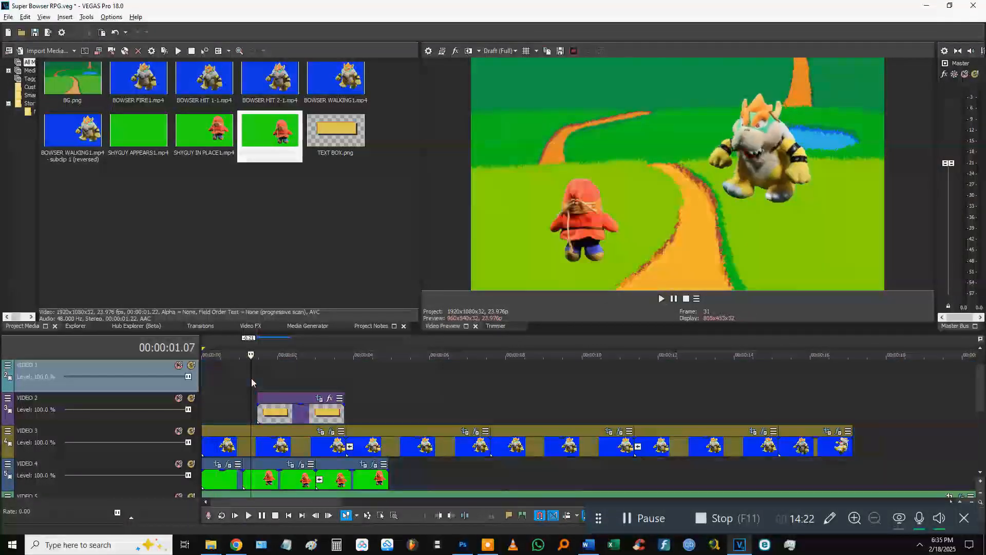
pyautogui.press('space')
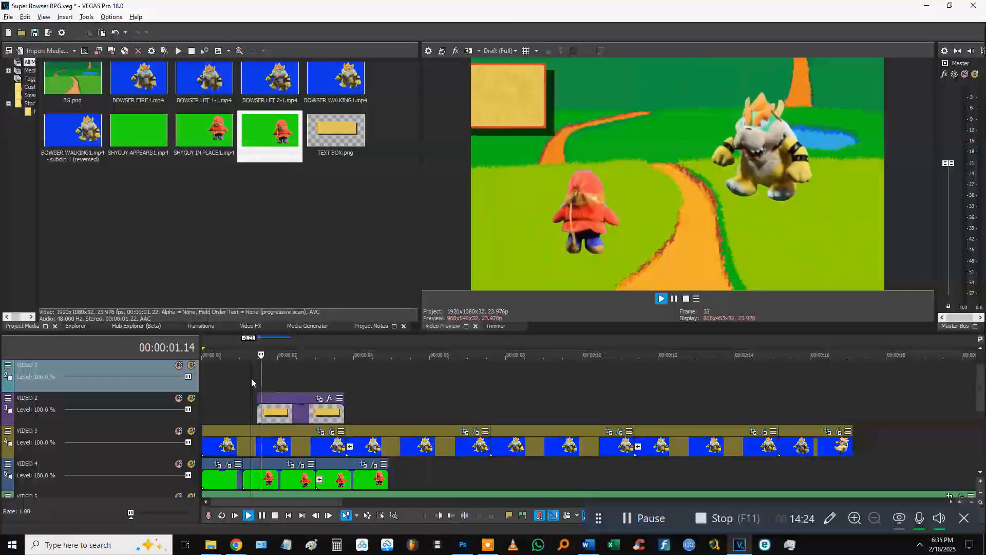
pyautogui.press('space')
pyautogui.press('space')
pyautogui.press('space')
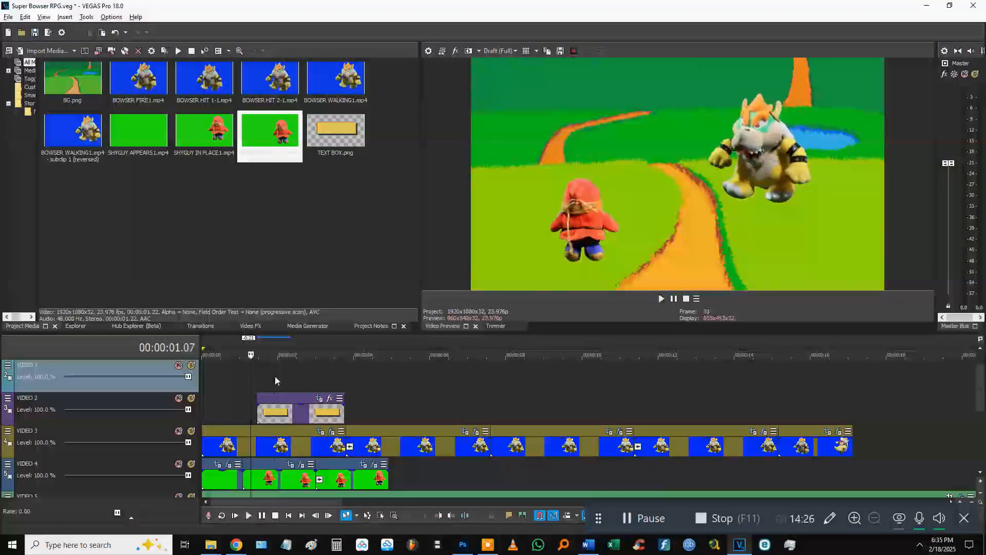
pyautogui.press('space')
# Step: Slow the text box's slide-in by moving its second Pan/Crop keyframe to about 00:00:00.06
pyautogui.click(330, 398)
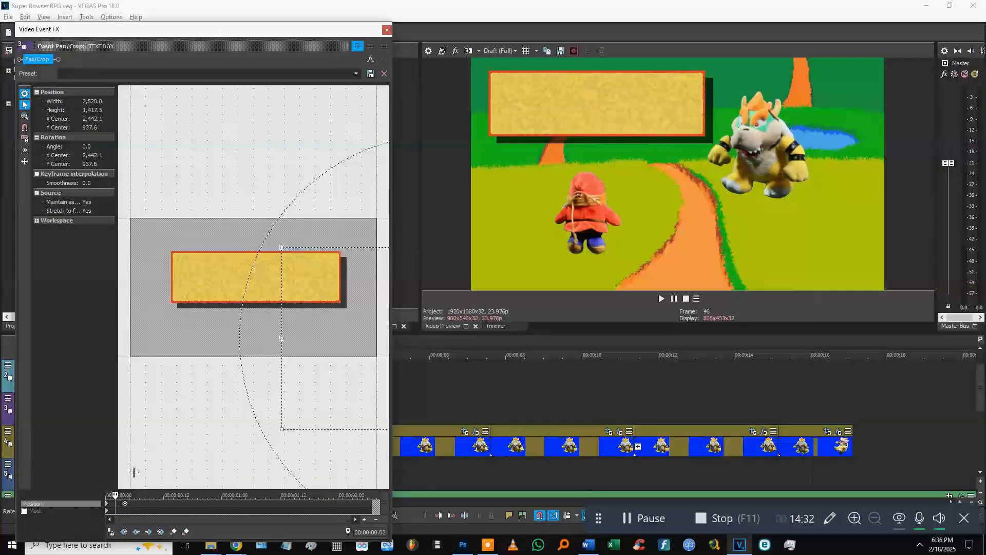
pyautogui.click(135, 509)
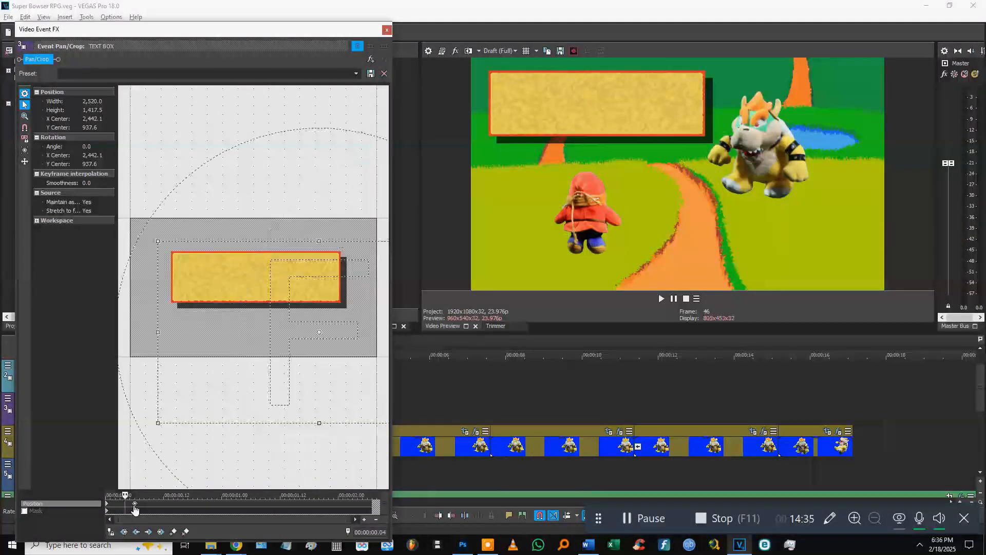
# Step: Close the Pan/Crop window and preview the text box's slide-in
pyautogui.click(387, 30)
pyautogui.press('space')
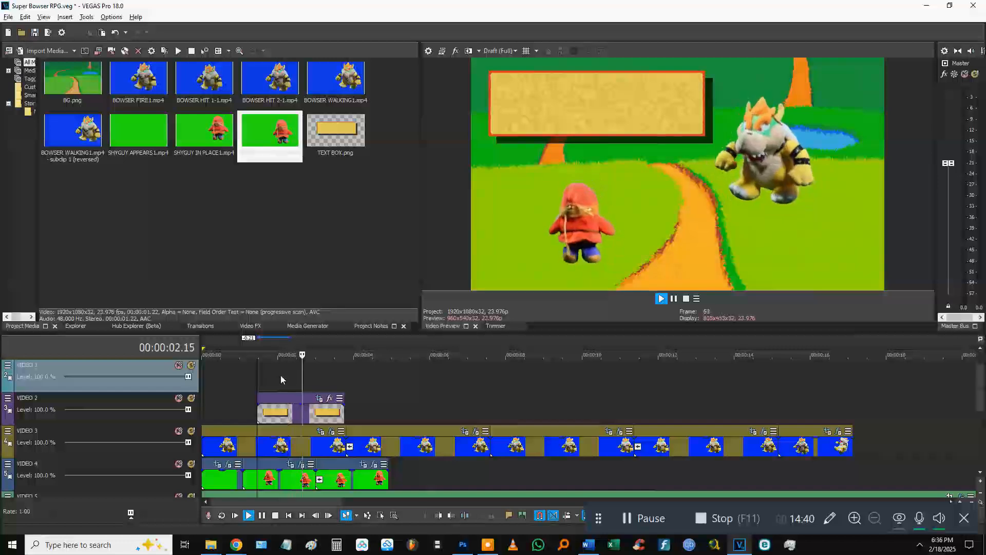
pyautogui.press('space')
# Step: With the playhead at 00:00:01.15, add the Color Corrector and Color Curves effects to the text box clip
pyautogui.press('Right')
pyautogui.press('Right')
pyautogui.press('Right')
pyautogui.press('Right')
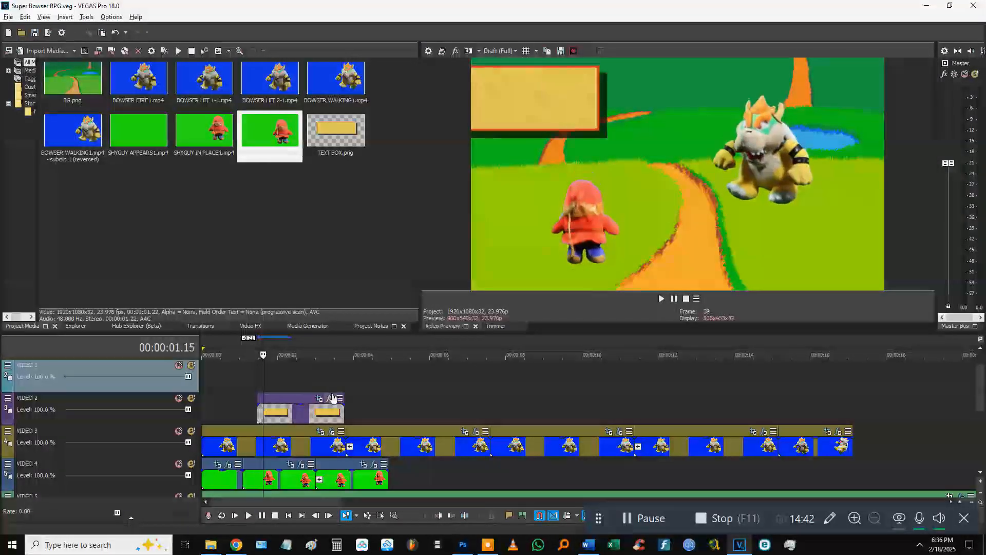
pyautogui.click(331, 399)
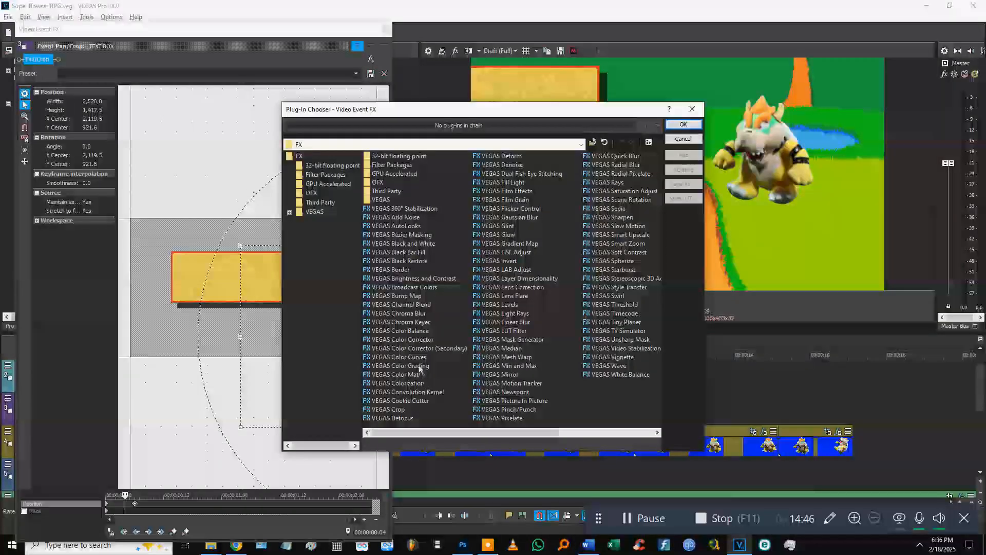
pyautogui.click(419, 359)
pyautogui.moveTo(539, 111); pyautogui.dragTo(498, 81)
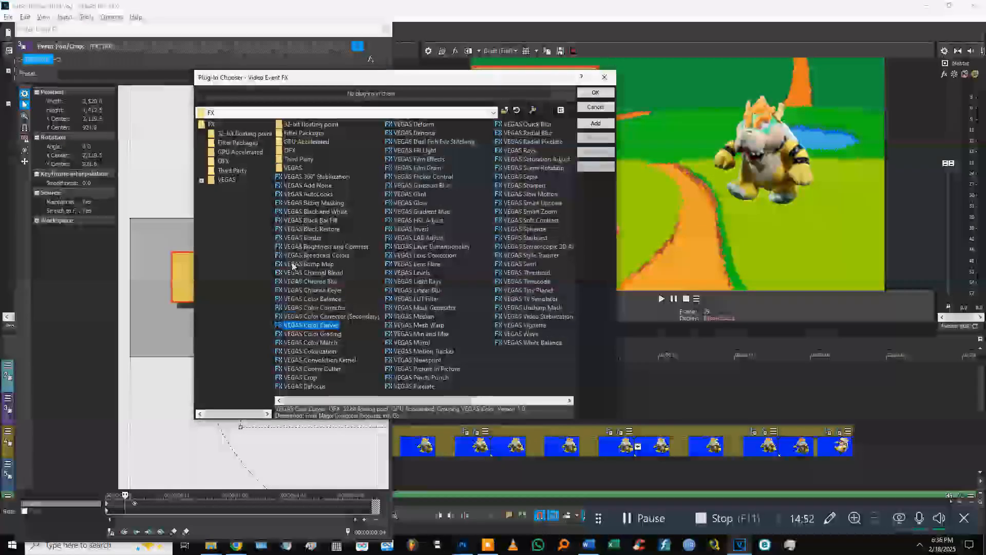
pyautogui.moveTo(419, 77); pyautogui.dragTo(479, 128)
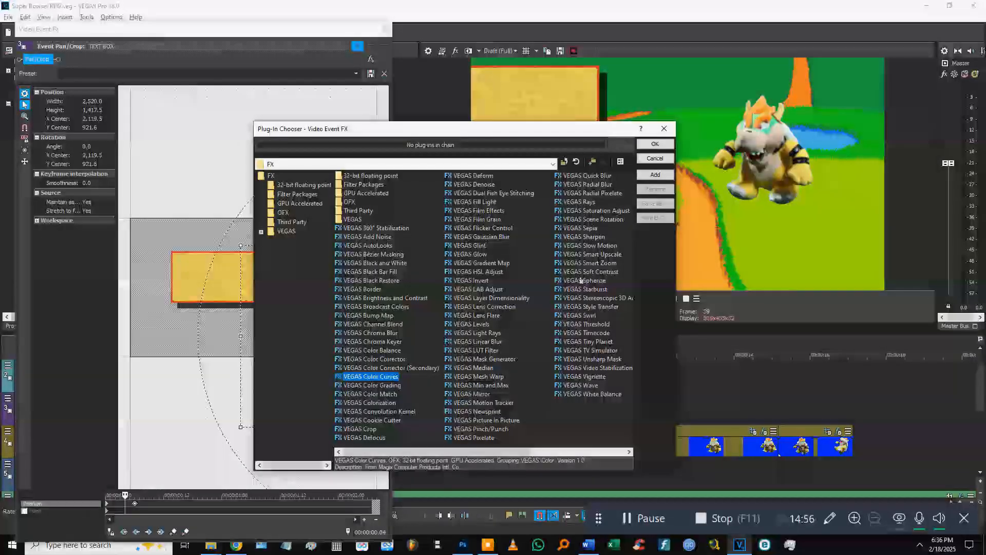
pyautogui.moveTo(442, 128); pyautogui.dragTo(501, 115)
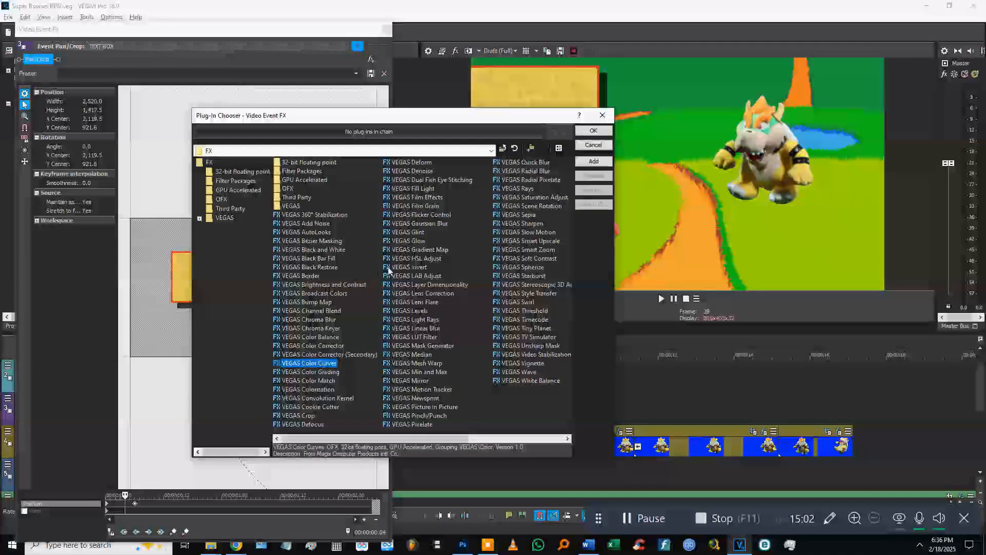
pyautogui.keyDown('ctrl'); pyautogui.click(334, 346); pyautogui.keyUp('ctrl')
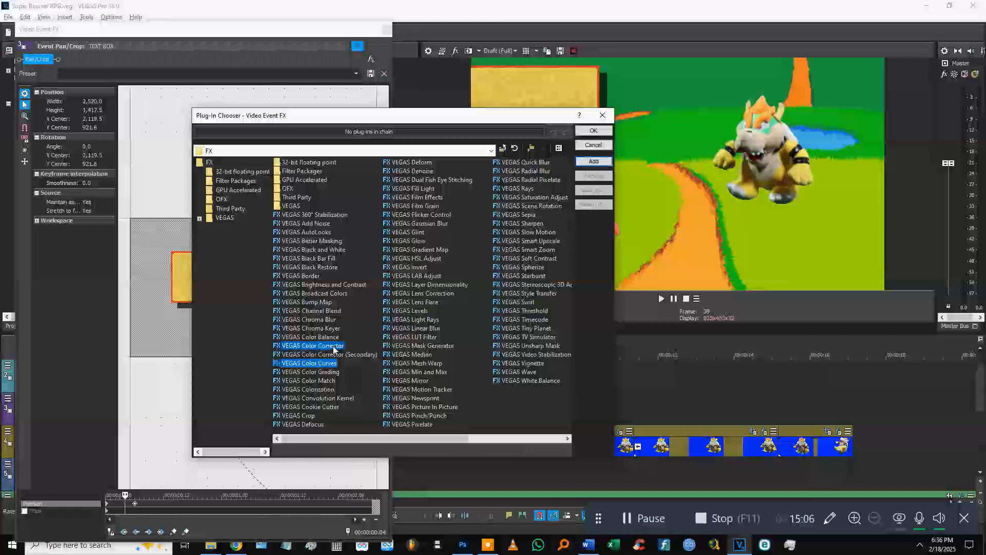
pyautogui.click(593, 162)
pyautogui.click(593, 130)
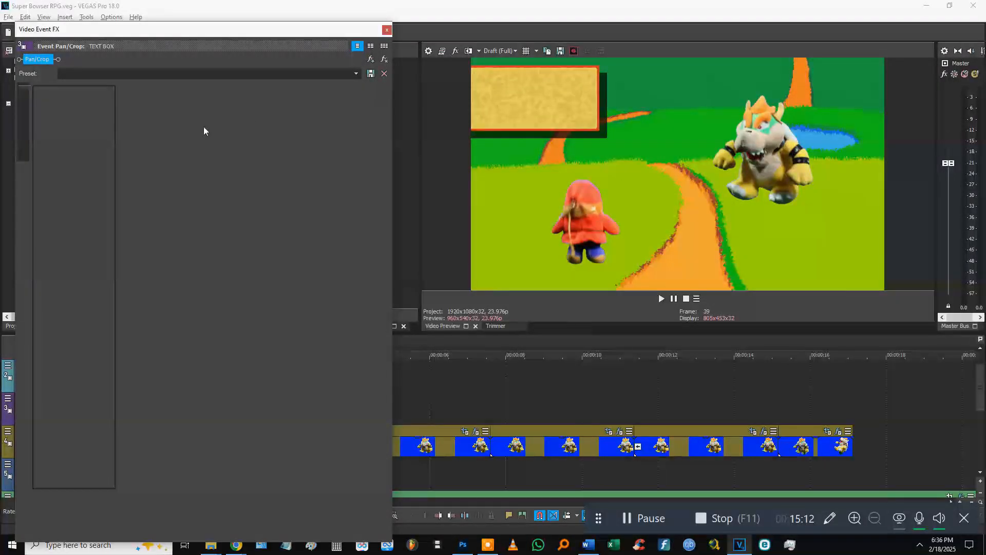
# Step: Bend the text box's Color Curves line slightly at its upper end and raise the Color Corrector saturation to about 1.939
pyautogui.click(163, 59)
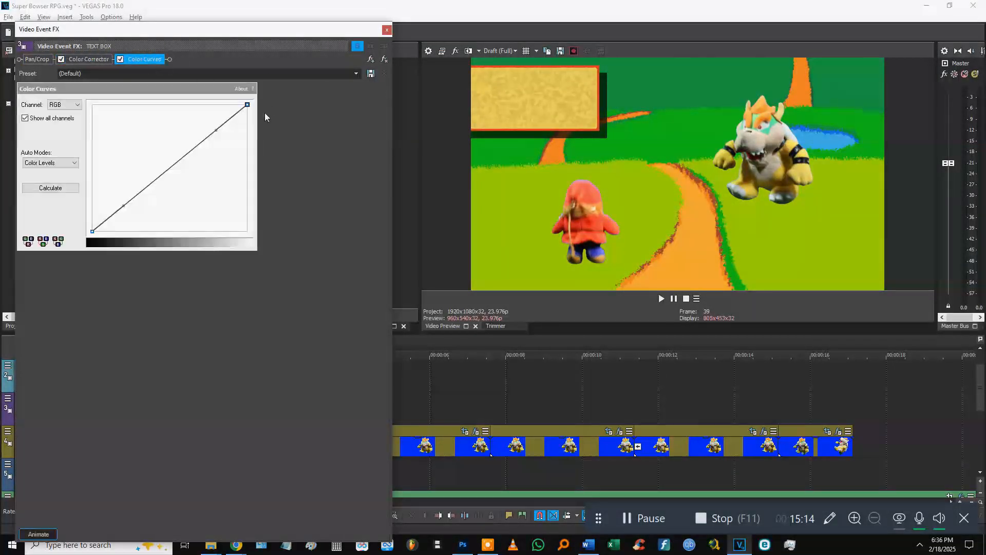
pyautogui.moveTo(213, 130)
pyautogui.mouseDown()
pyautogui.moveTo(185, 115)
pyautogui.moveTo(197, 124)
pyautogui.mouseUp()
pyautogui.click(85, 60)
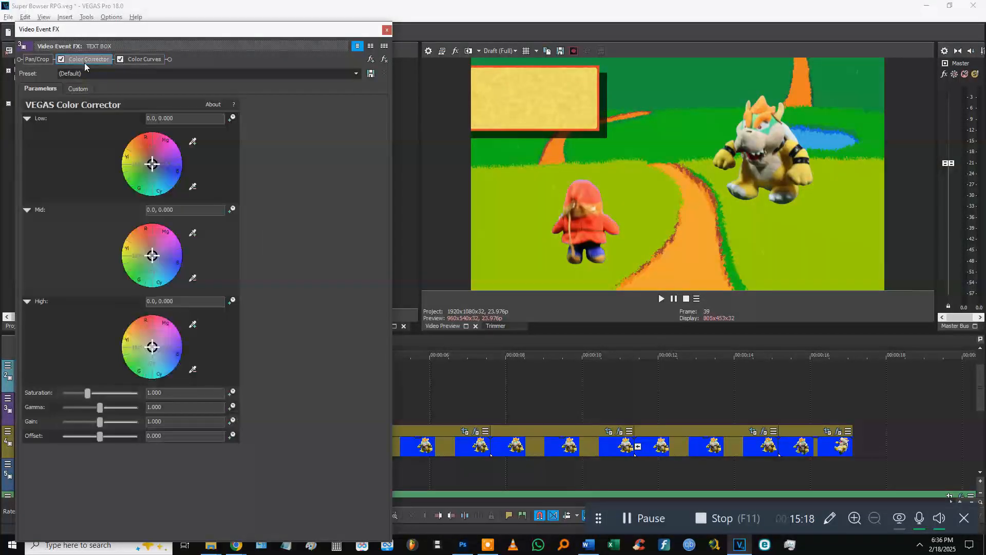
pyautogui.moveTo(91, 392); pyautogui.dragTo(107, 392)
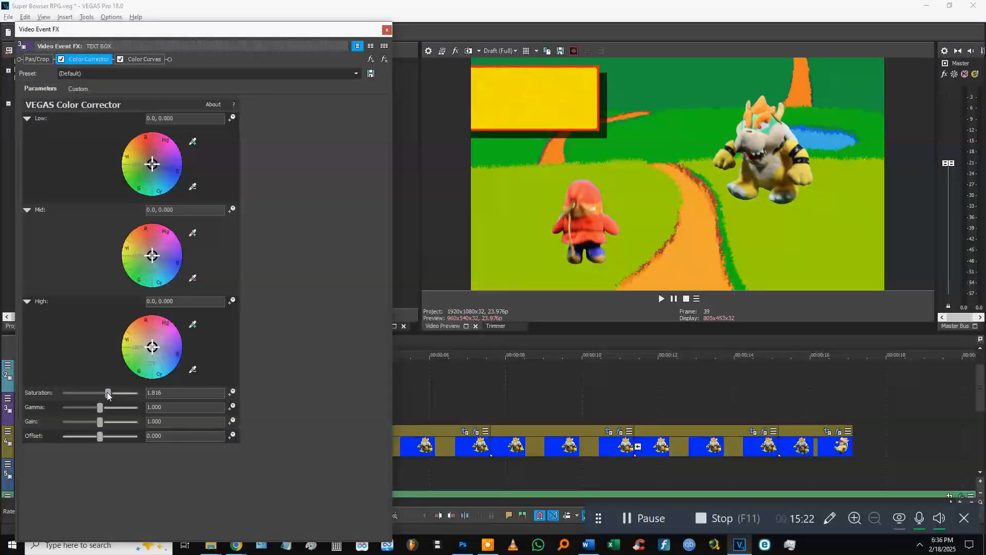
pyautogui.moveTo(89, 394); pyautogui.dragTo(114, 394)
# Step: Set the Color Corrector's mid wheel to about 90.0, 0.0317 and enable animation for it
pyautogui.moveTo(143, 259); pyautogui.dragTo(165, 249)
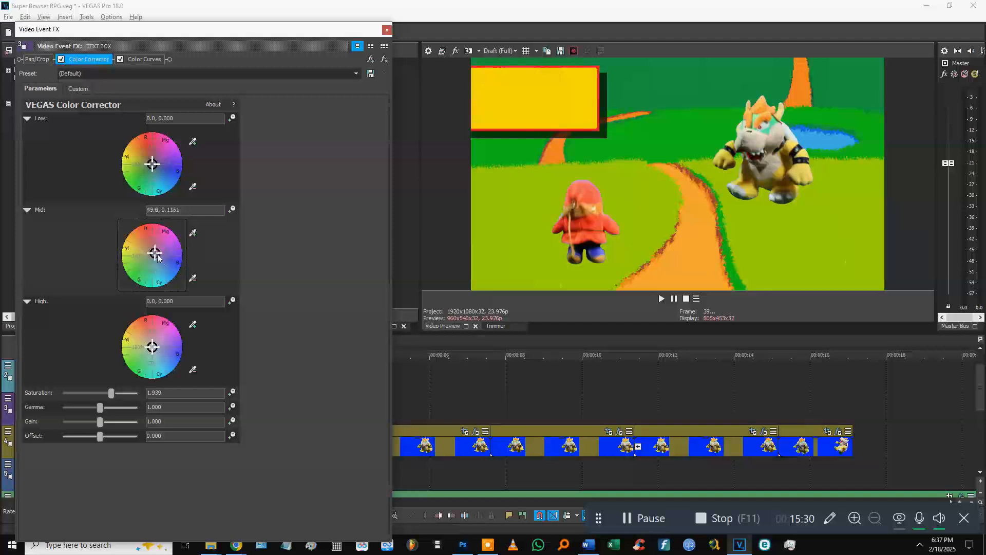
pyautogui.moveTo(153, 262)
pyautogui.mouseDown()
pyautogui.moveTo(174, 281)
pyautogui.moveTo(161, 264)
pyautogui.moveTo(142, 268)
pyautogui.moveTo(173, 274)
pyautogui.moveTo(159, 265)
pyautogui.mouseUp()
pyautogui.click(231, 209)
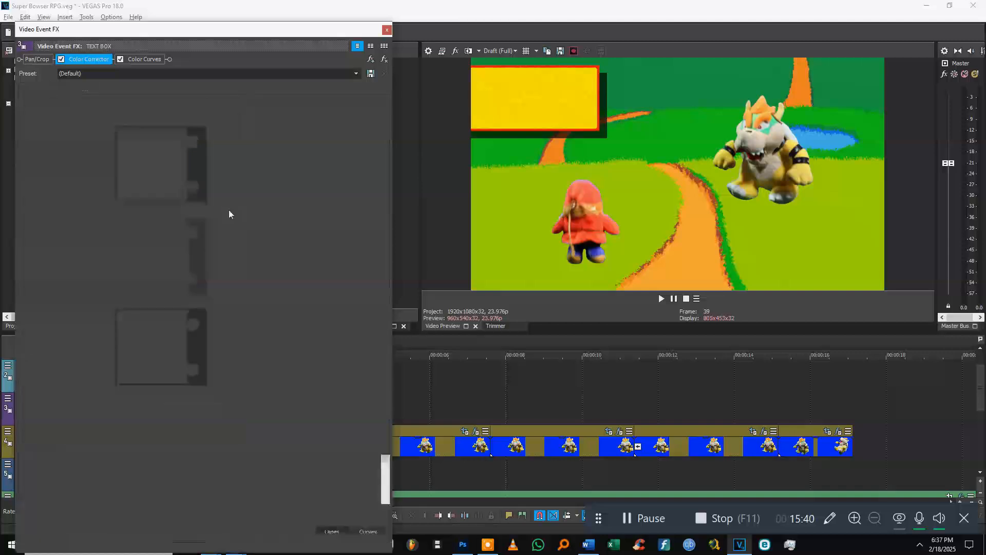
# Step: Add a Color Corrector keyframe at 00:00:00.07 with the mid wheel shifted toward blue, about 338.15, 0.3412
pyautogui.doubleClick(127, 473)
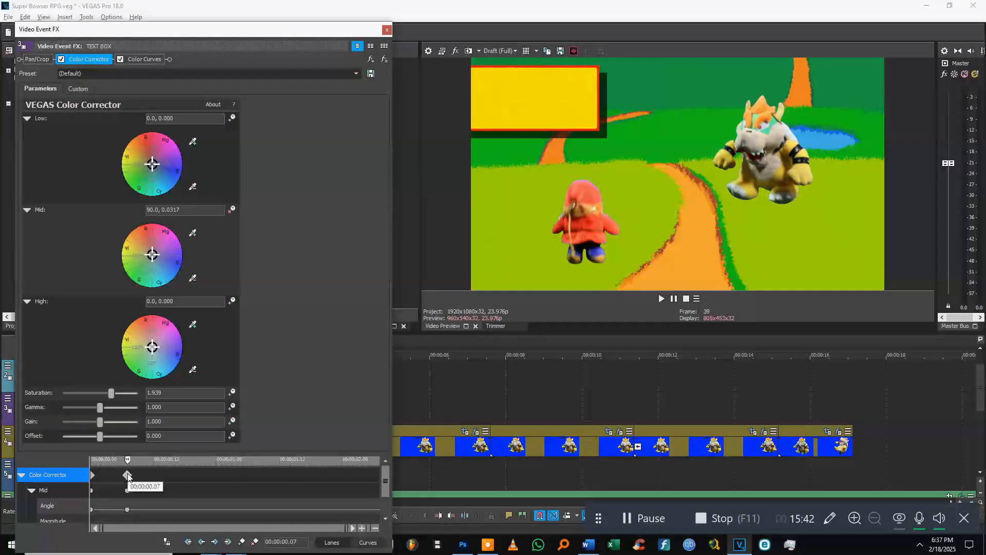
pyautogui.moveTo(153, 256); pyautogui.dragTo(164, 263)
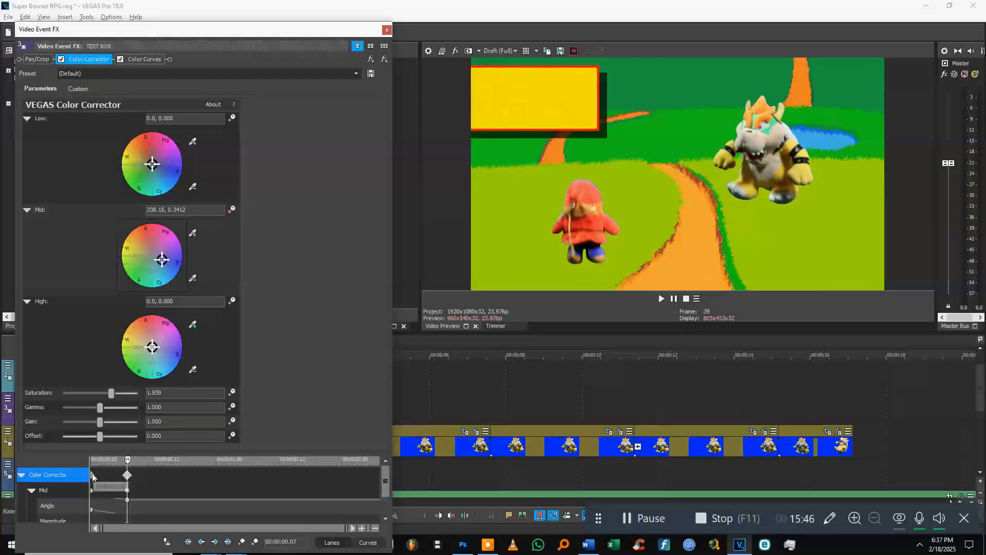
pyautogui.click(93, 477)
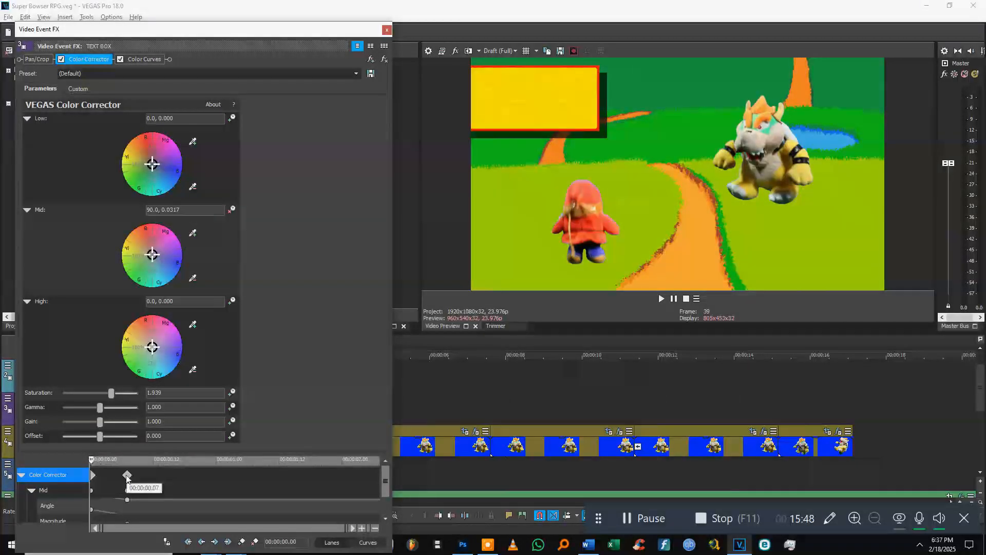
# Step: Repeat the two Color Corrector keyframes alternately along the text box clip, out to about 00:00:02.02
pyautogui.doubleClick(180, 476)
pyautogui.doubleClick(218, 476)
pyautogui.doubleClick(273, 475)
pyautogui.doubleClick(311, 475)
pyautogui.click(352, 477)
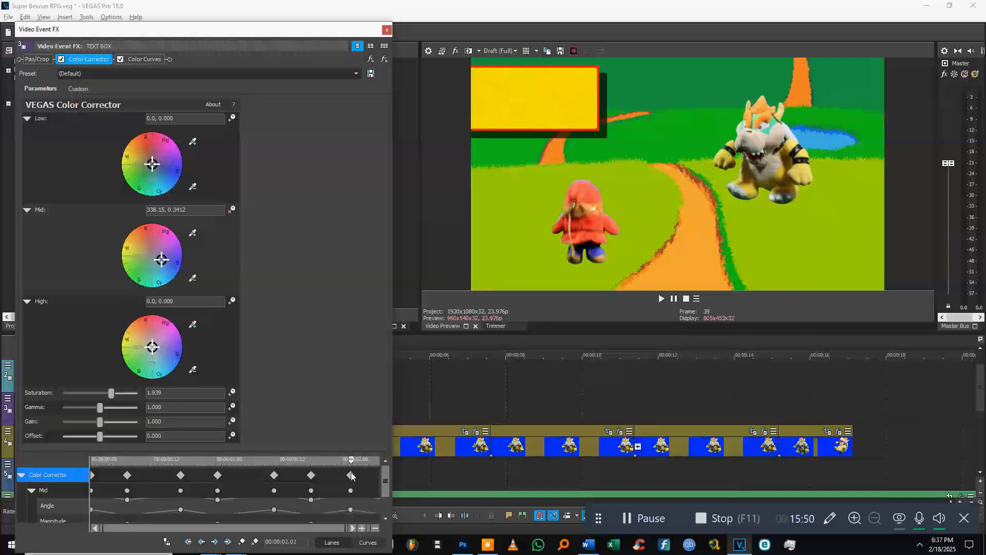
# Step: Close the effects window and play the text box clip from its start to check the colour pulsing
pyautogui.click(387, 30)
pyautogui.click(257, 380)
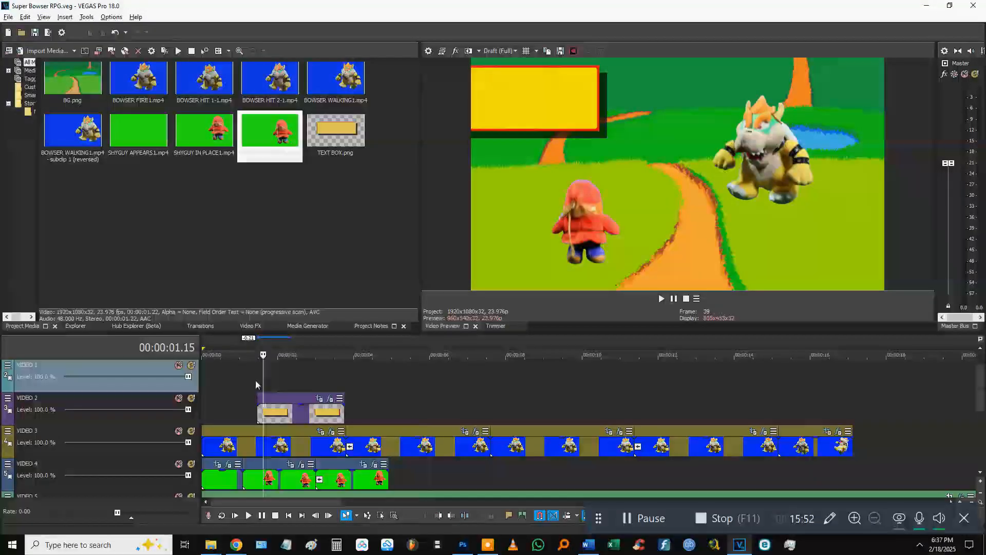
pyautogui.press('space')
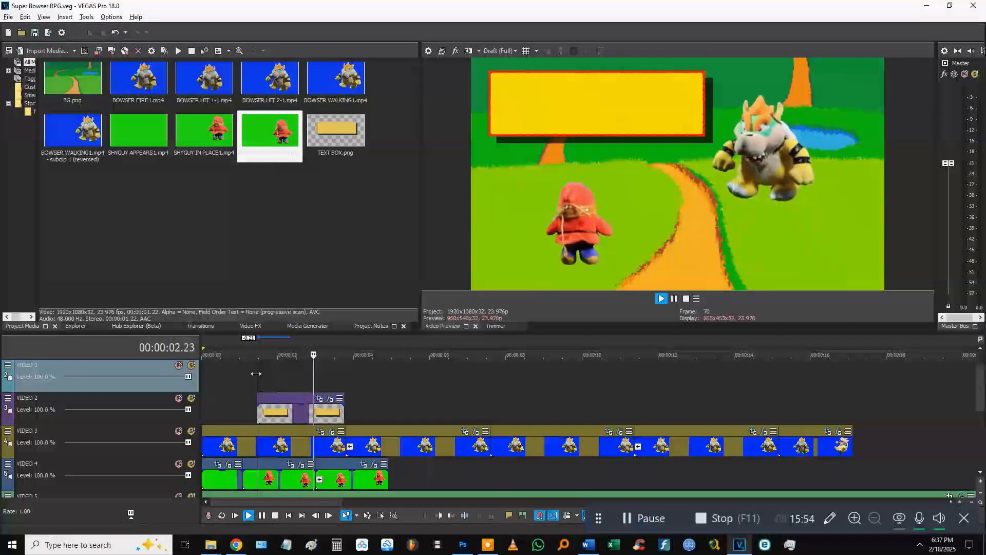
pyautogui.click(256, 372)
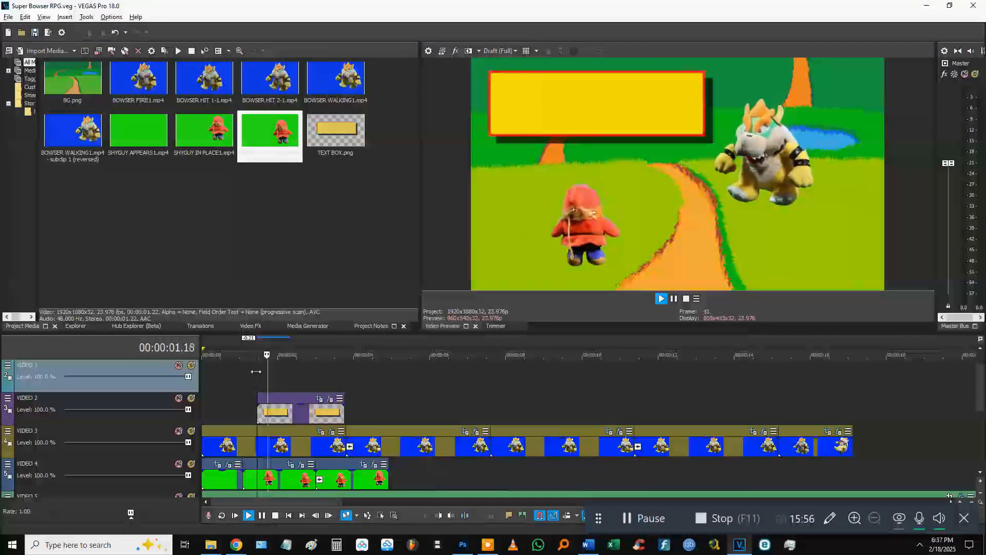
pyautogui.press('space')
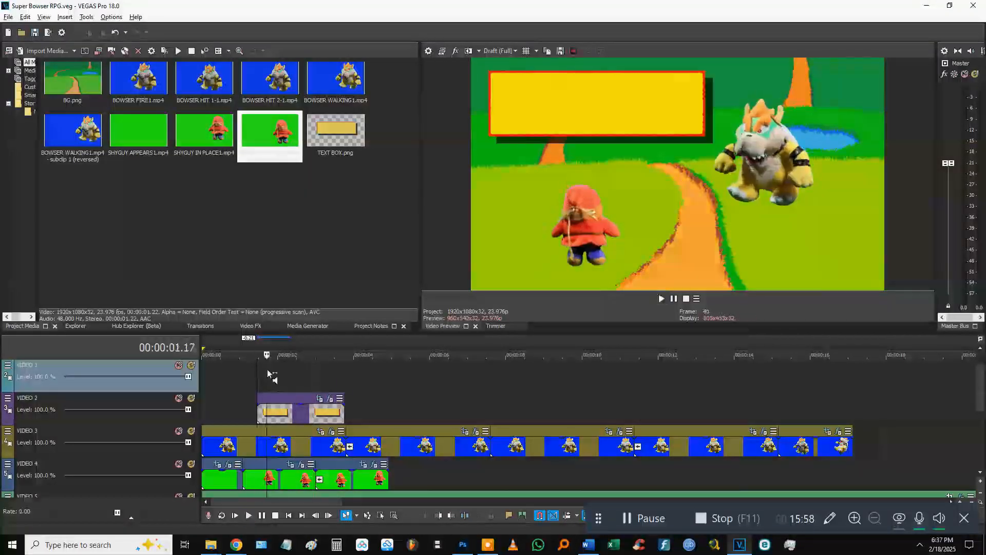
# Step: Move the text box's second Color Corrector keyframe to 00:00:00.03 and readjust its mid wheel on the blue side
pyautogui.click(330, 398)
pyautogui.moveTo(127, 475); pyautogui.dragTo(107, 477)
pyautogui.click(107, 476)
pyautogui.moveTo(162, 262); pyautogui.dragTo(161, 263)
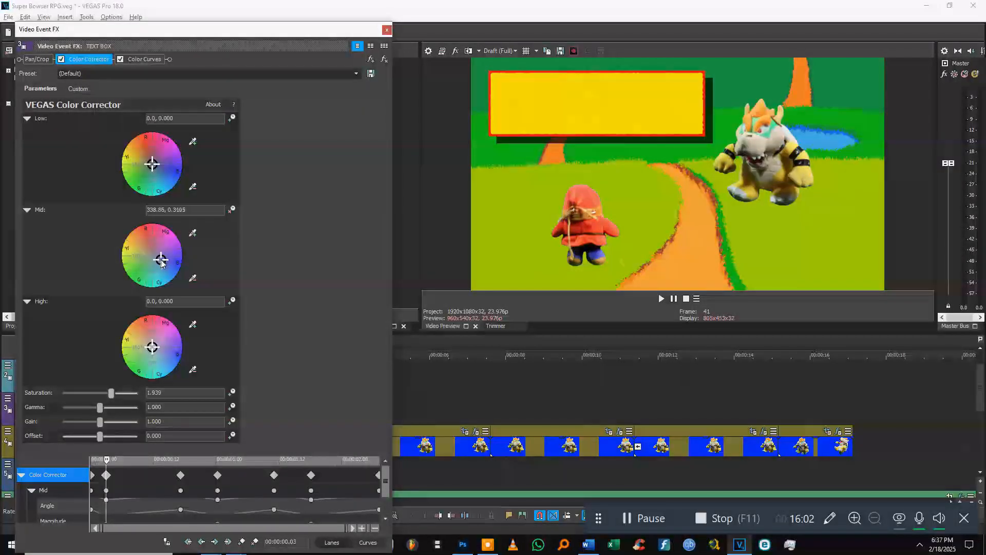
# Step: Delete all Color Corrector keyframes from 00:00:00.17 to the end of the text box clip
pyautogui.click(180, 476)
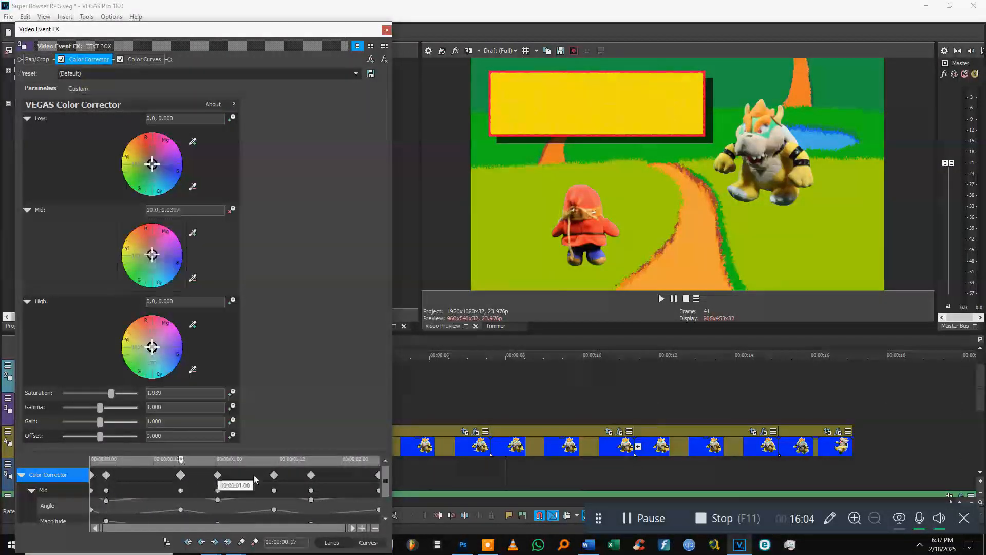
pyautogui.keyDown('shift'); pyautogui.click(380, 475); pyautogui.keyUp('shift')
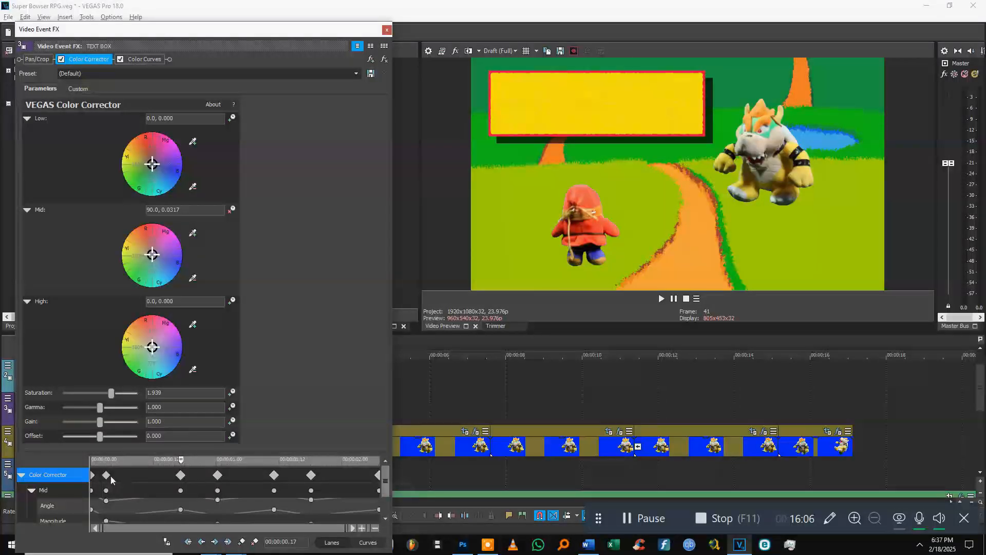
pyautogui.press('Delete')
# Step: Fill the Color Corrector timeline with closely spaced keyframes alternating the two mid-tone tints, ending at 00:00:01.08
pyautogui.click(107, 476)
pyautogui.doubleClick(119, 475)
pyautogui.doubleClick(134, 475)
pyautogui.click(147, 477)
pyautogui.doubleClick(152, 475)
pyautogui.doubleClick(168, 475)
pyautogui.doubleClick(184, 476)
pyautogui.doubleClick(200, 475)
pyautogui.doubleClick(229, 475)
pyautogui.doubleClick(213, 475)
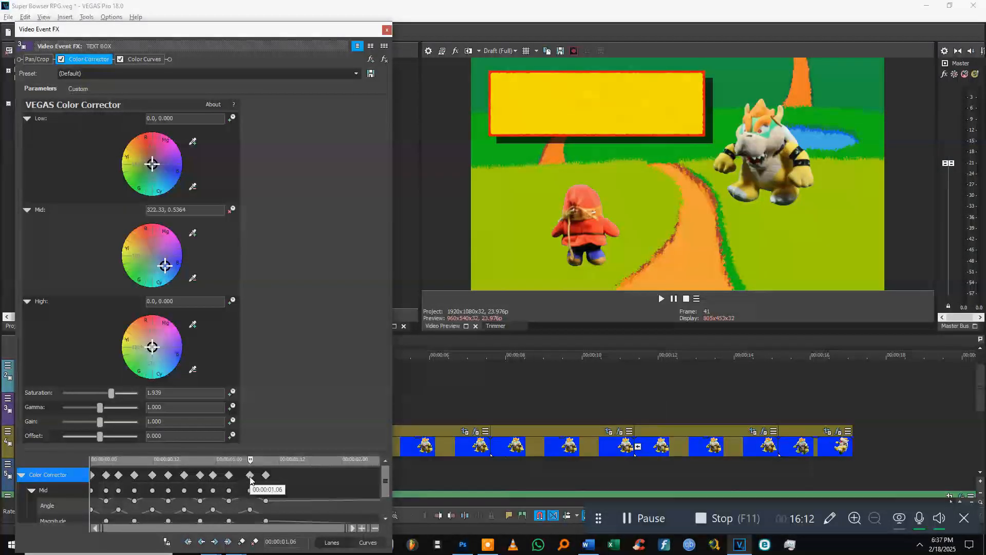
pyautogui.click(266, 475)
pyautogui.moveTo(266, 476); pyautogui.dragTo(258, 475)
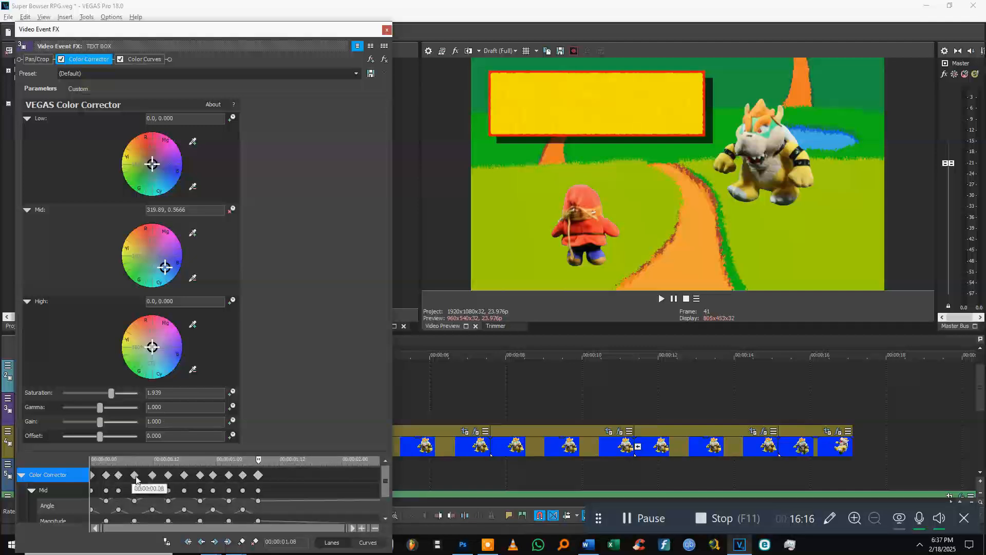
# Step: Paste one more Color Corrector keyframe just after 00:00:01.08, save the project and close the effects window
pyautogui.click(273, 477)
pyautogui.hotkey('ctrl', 'v')
pyautogui.hotkey('ctrl', 's')
pyautogui.click(387, 29)
# Step: Replay the text box clip from its start to judge the faster colour flicker
pyautogui.press('space')
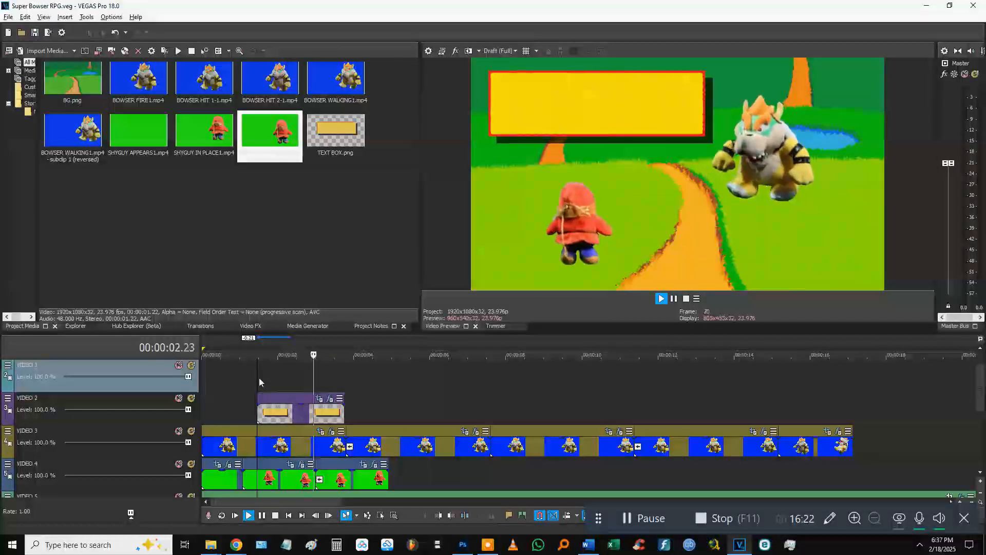
pyautogui.click(259, 378)
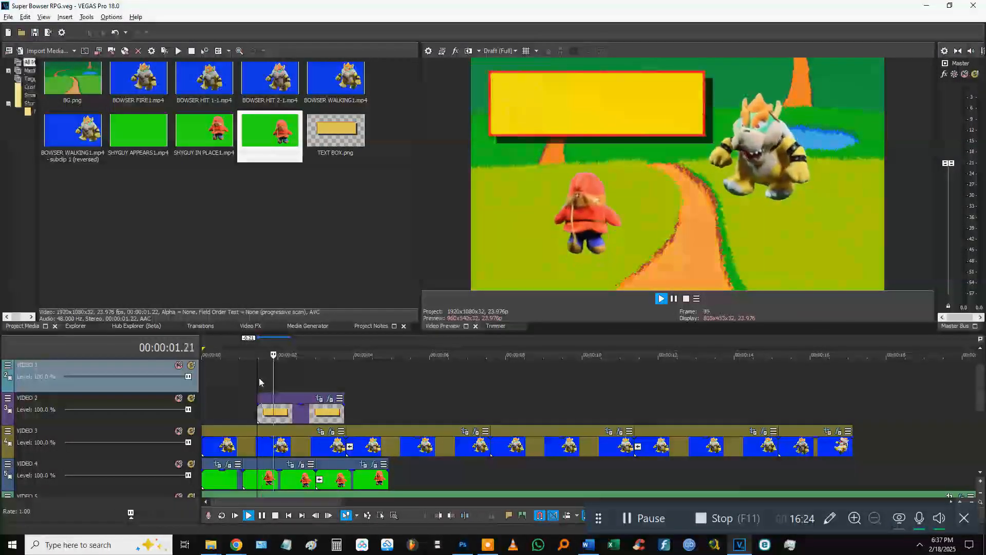
pyautogui.click(268, 404)
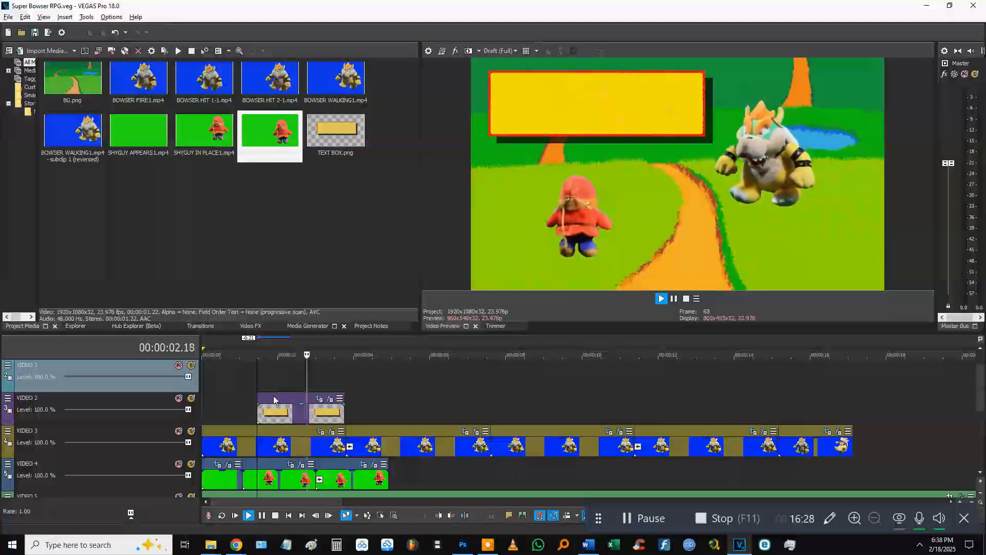
pyautogui.press('space')
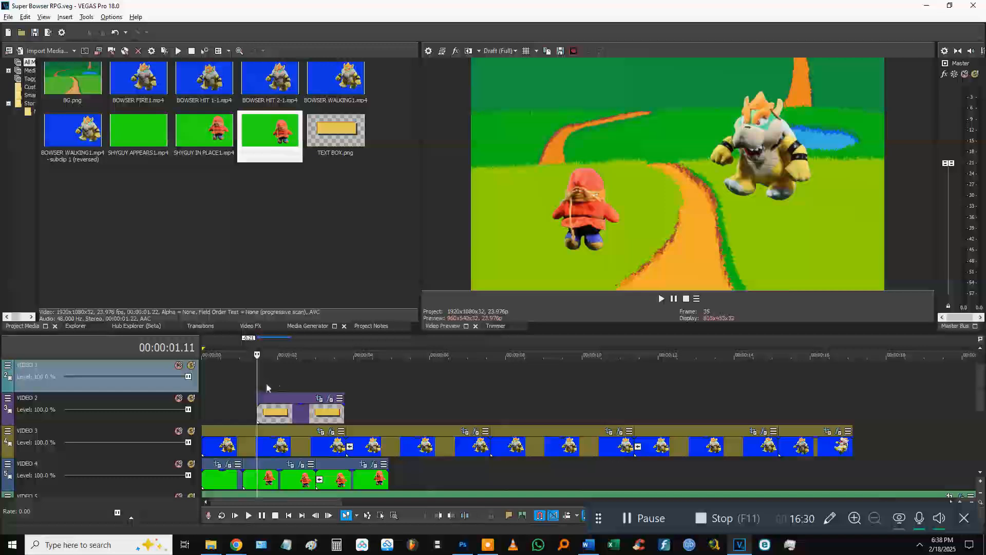
# Step: Add a default Titles & Text clip to the Video 1 track, starting above the text box clip
pyautogui.click(277, 380)
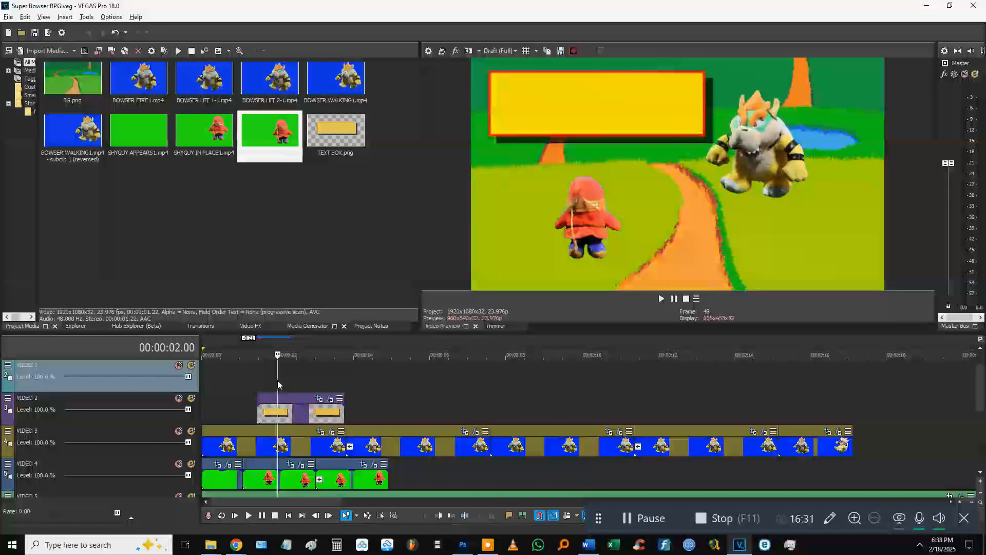
pyautogui.click(308, 325)
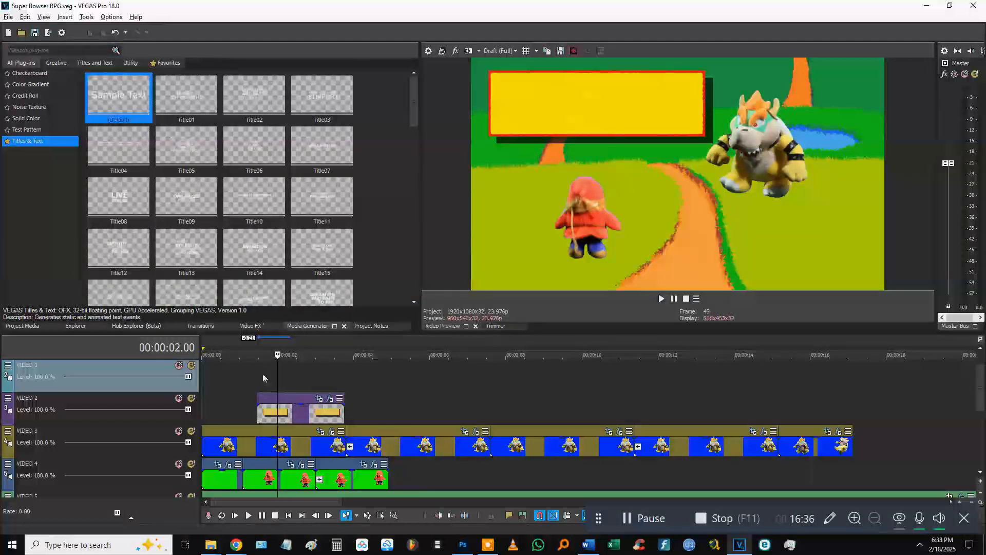
pyautogui.moveTo(186, 147); pyautogui.dragTo(265, 380)
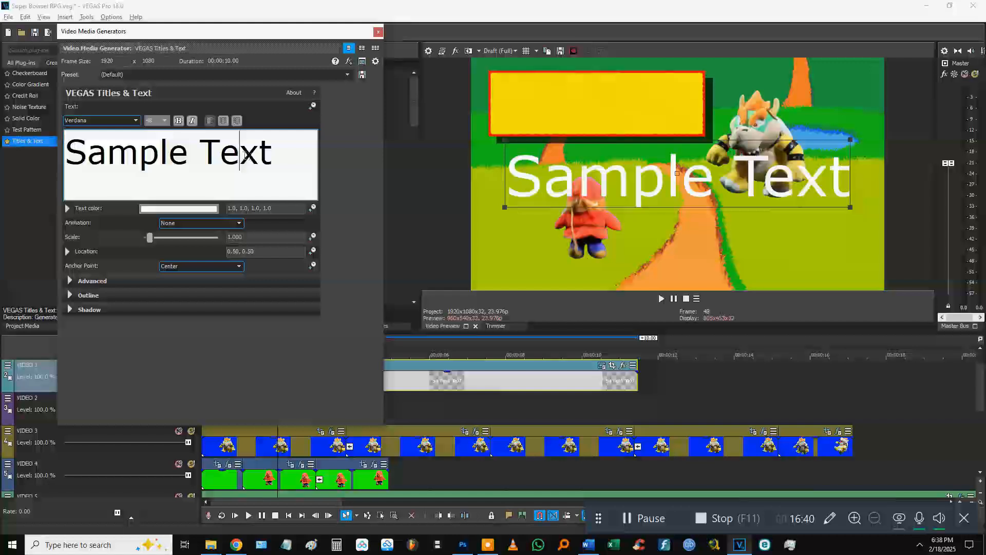
# Step: Change the font of the whole sample title to PKMN RBYGSC
pyautogui.hotkey('ctrl', 'a')
pyautogui.click(135, 120)
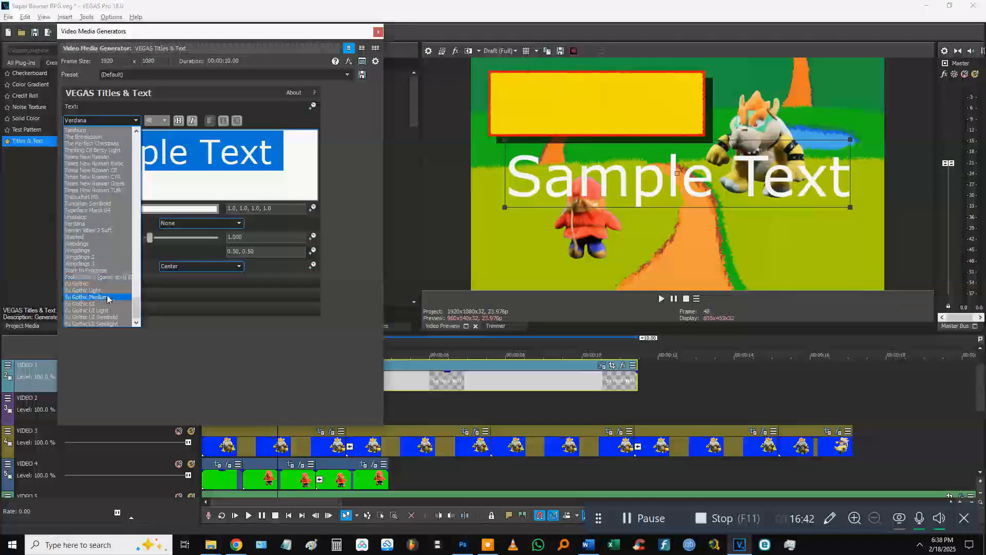
pyautogui.moveTo(137, 310); pyautogui.dragTo(137, 292)
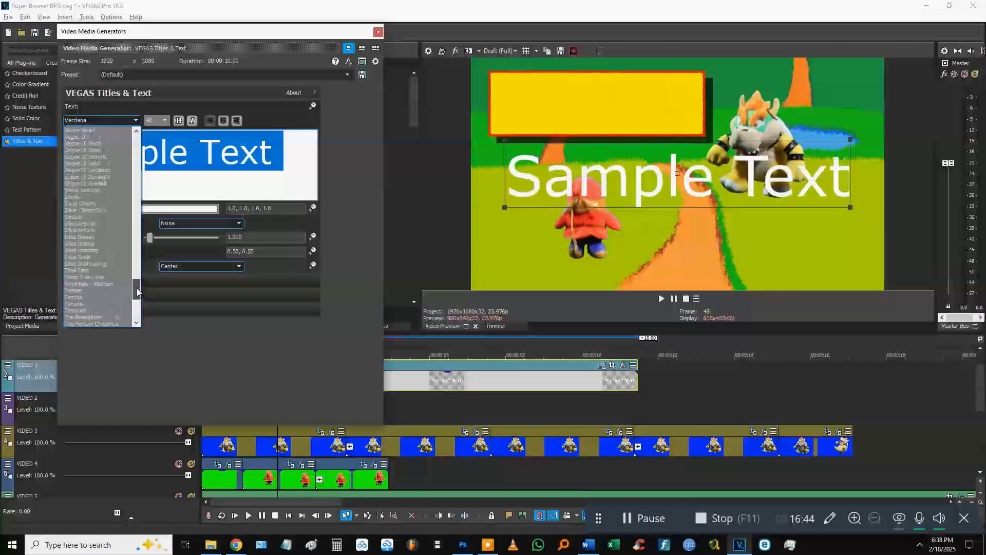
pyautogui.scroll(10, 99, 238)
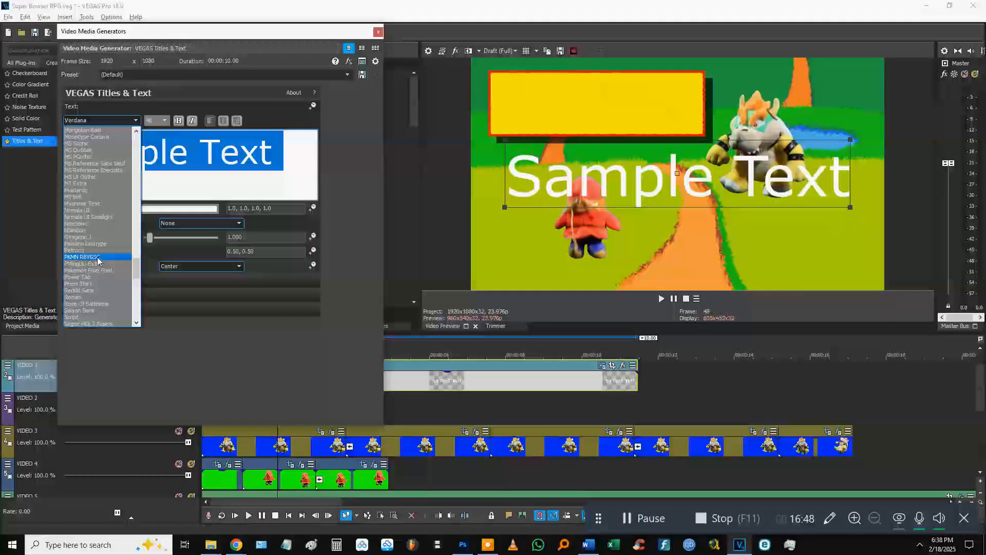
pyautogui.click(98, 257)
# Step: Set the title's text color to opaque black (0.0, 0.0, 0.0, 1.0)
pyautogui.hotkey('ctrl', 'a')
pyautogui.click(175, 208)
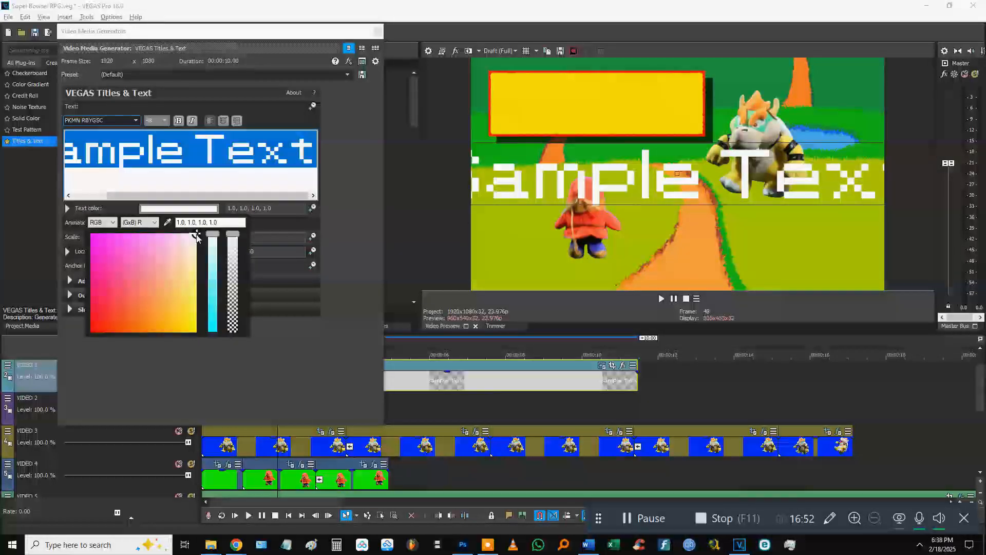
pyautogui.moveTo(213, 234); pyautogui.dragTo(213, 332)
pyautogui.click(91, 331)
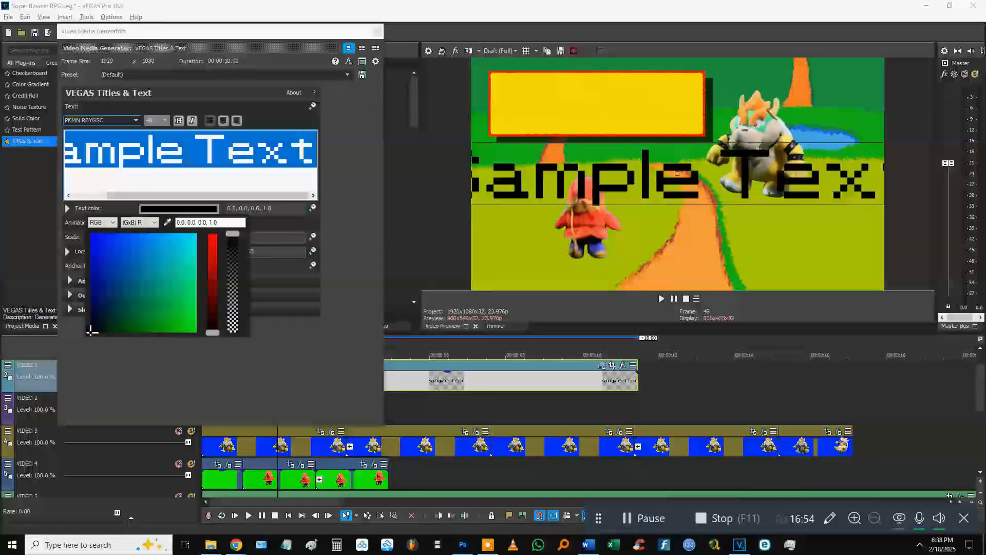
# Step: Reduce the title's font size to 12 and place it in the upper-left corner of the yellow text box, saving the project
pyautogui.click(164, 120)
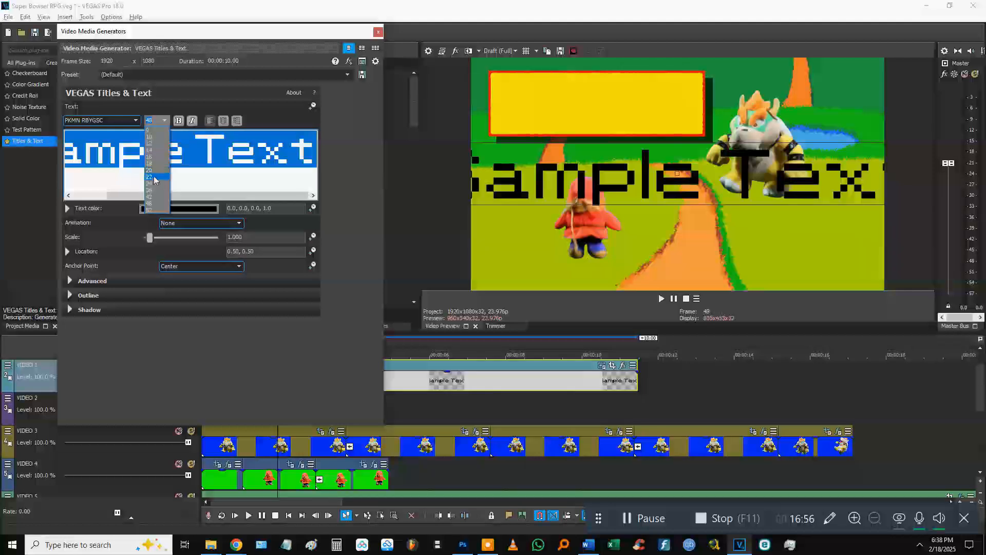
pyautogui.click(154, 180)
pyautogui.click(182, 178)
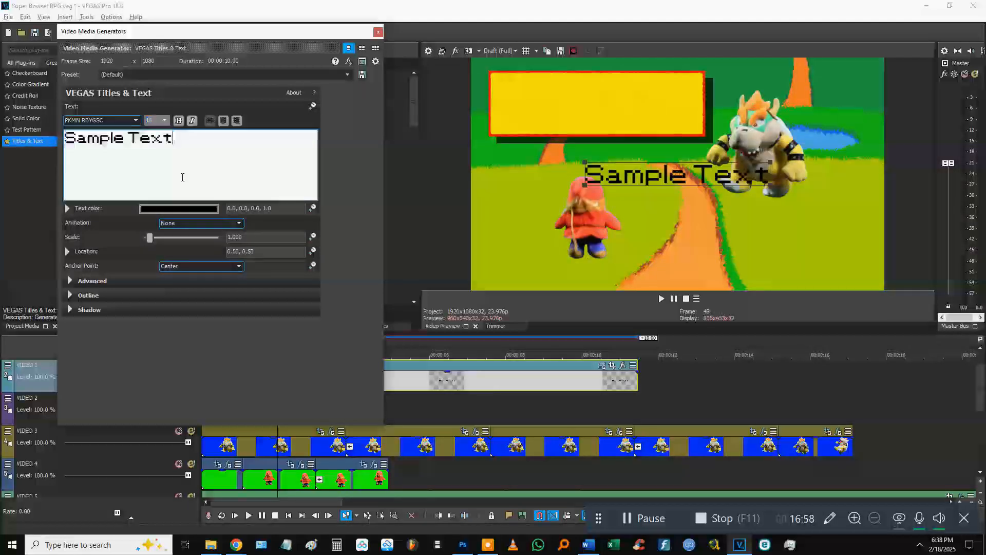
pyautogui.moveTo(588, 170); pyautogui.dragTo(498, 89)
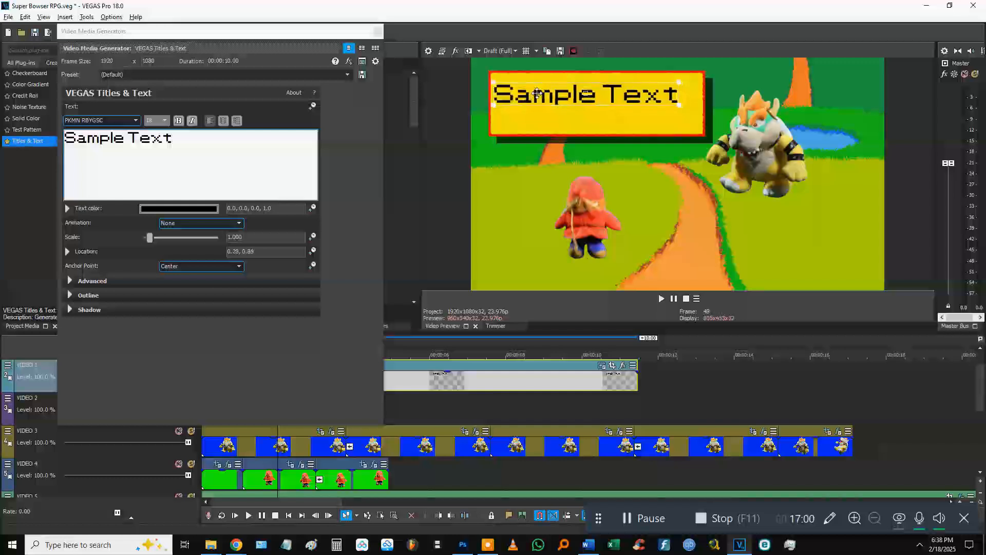
pyautogui.moveTo(177, 139); pyautogui.dragTo(170, 121)
pyautogui.click(169, 122)
pyautogui.click(152, 139)
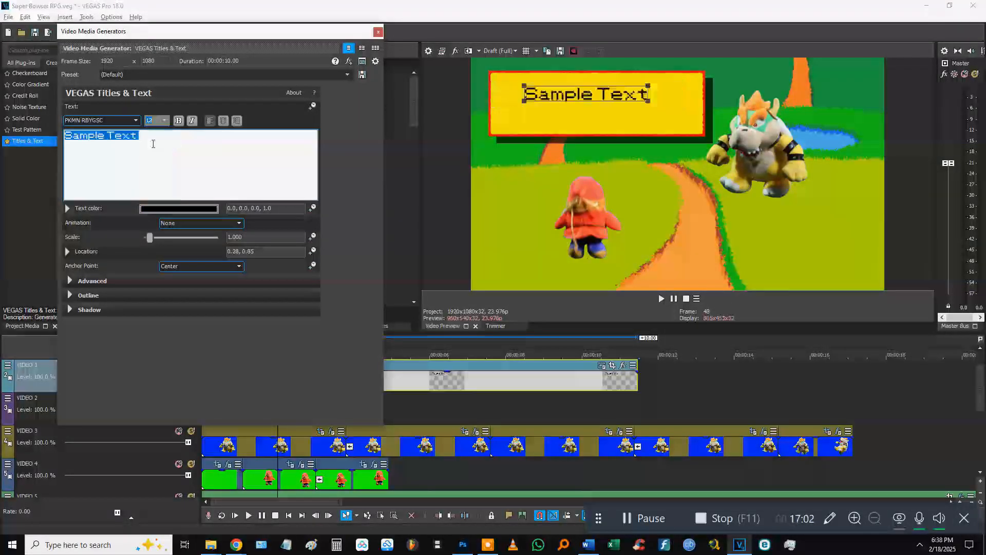
pyautogui.hotkey('ctrl', 's')
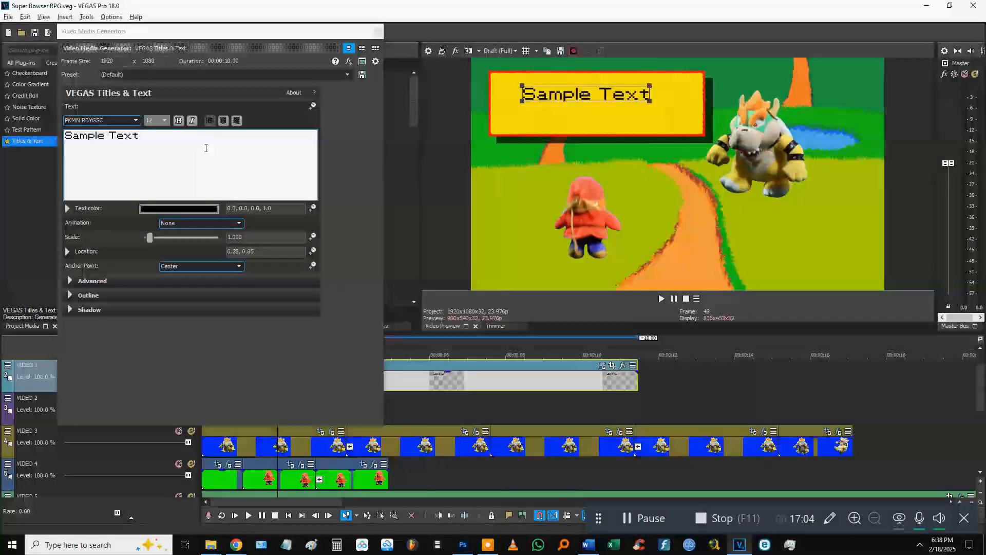
pyautogui.moveTo(549, 94); pyautogui.dragTo(522, 86)
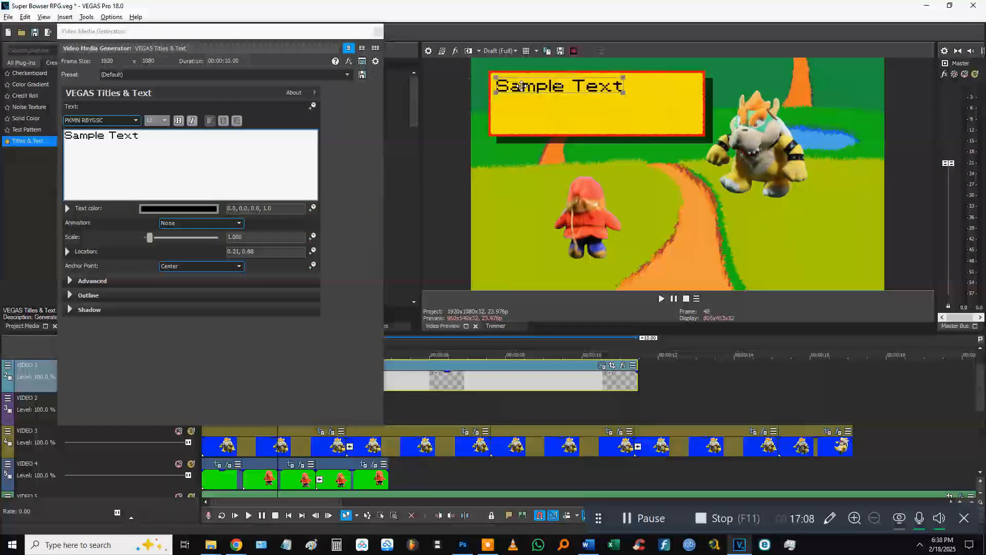
# Step: Replace the sample text with "ShyGuy wants to fight!" and scale it to about 0.789 so it fits along the text box's upper edge
pyautogui.click(183, 171)
pyautogui.hotkey('ctrl', 'a')
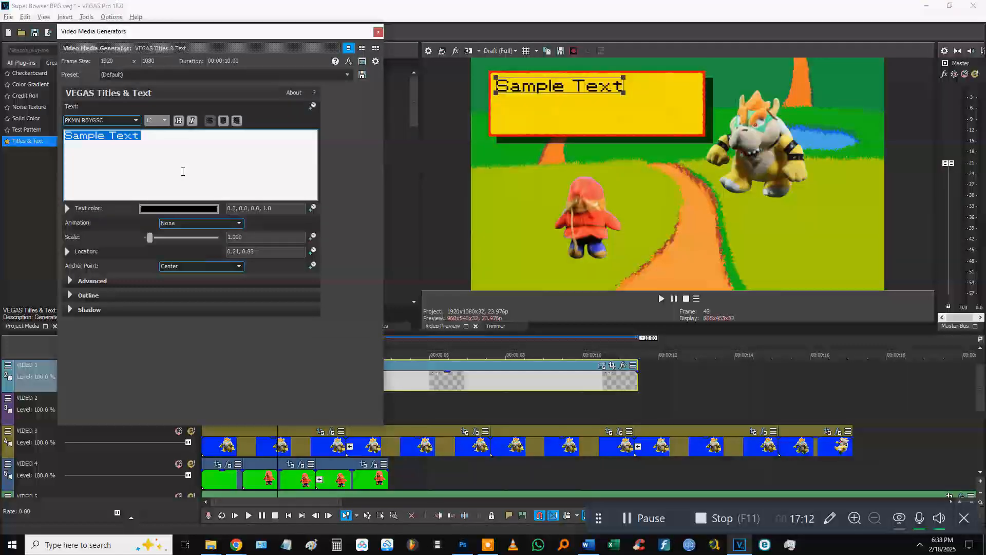
pyautogui.write('ShyGuy wants to')
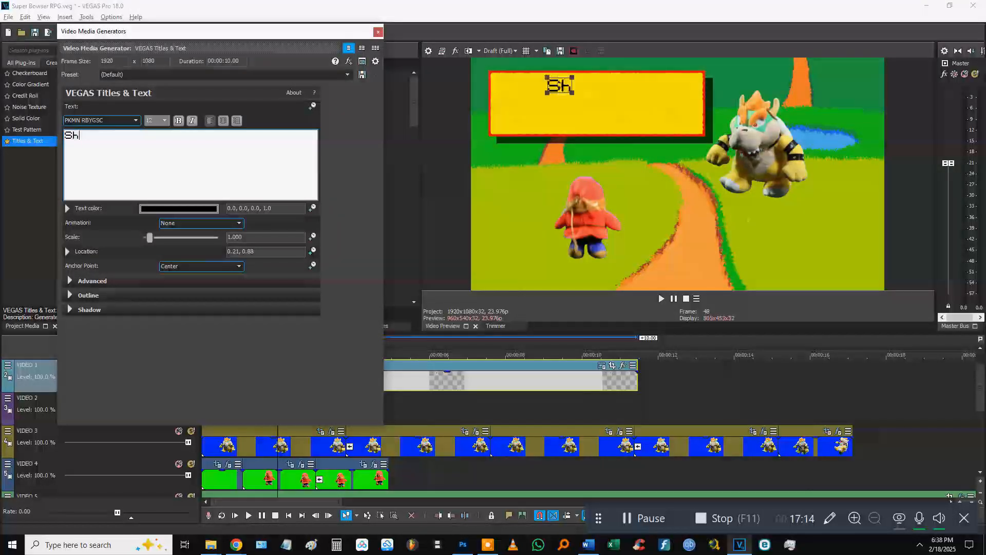
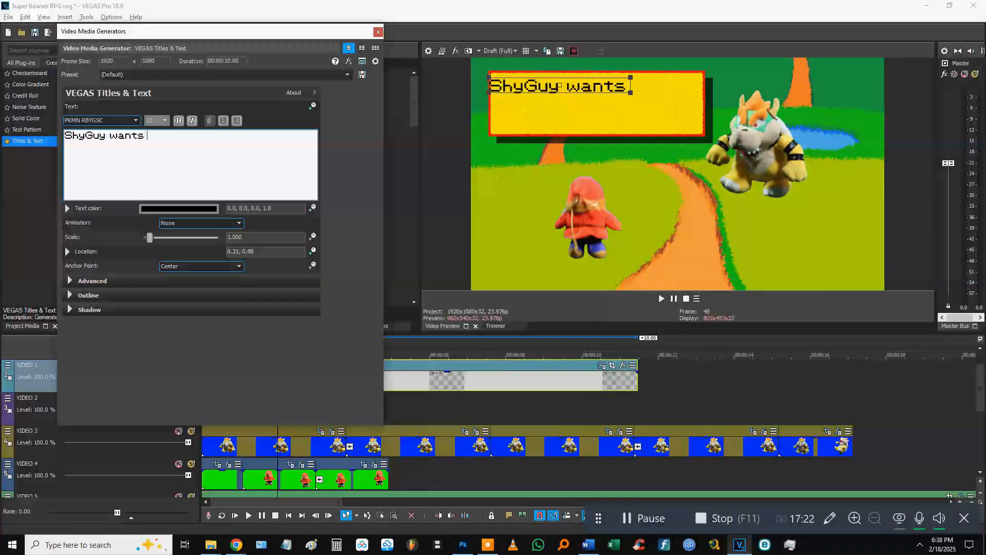
pyautogui.write('fight!')
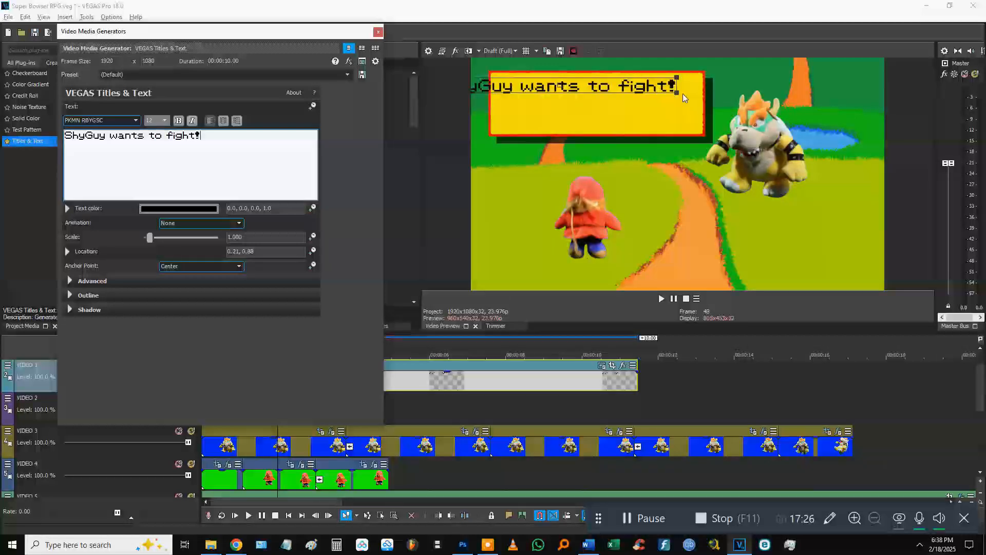
pyautogui.moveTo(678, 92); pyautogui.dragTo(583, 83)
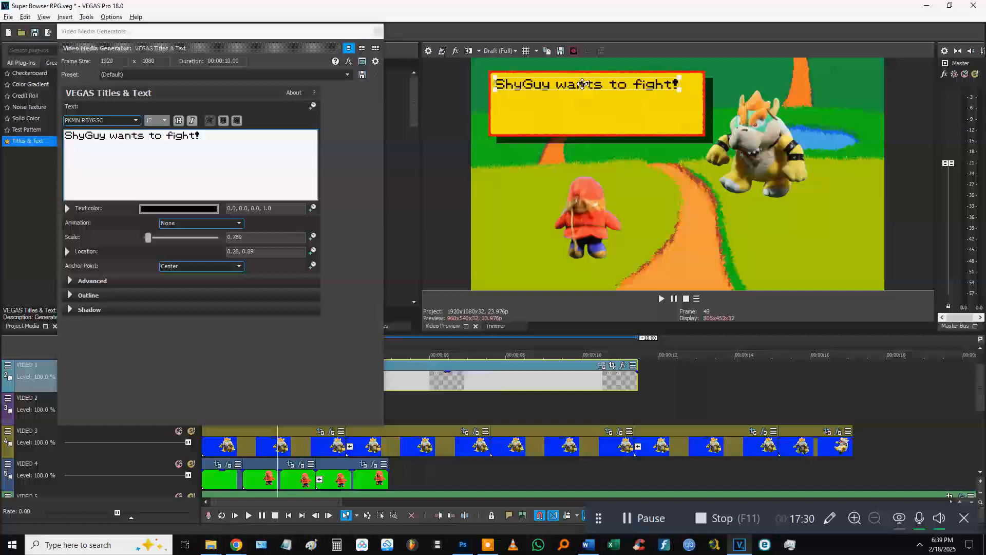
pyautogui.click(381, 34)
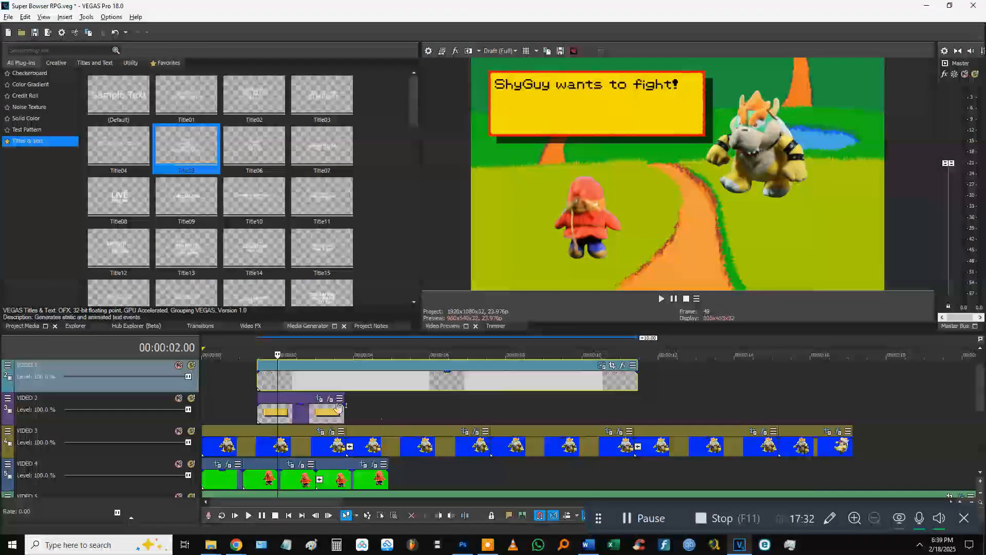
# Step: Cut the title clip off at the text box clip's end and trim its start to slightly after the box appears
pyautogui.click(342, 388)
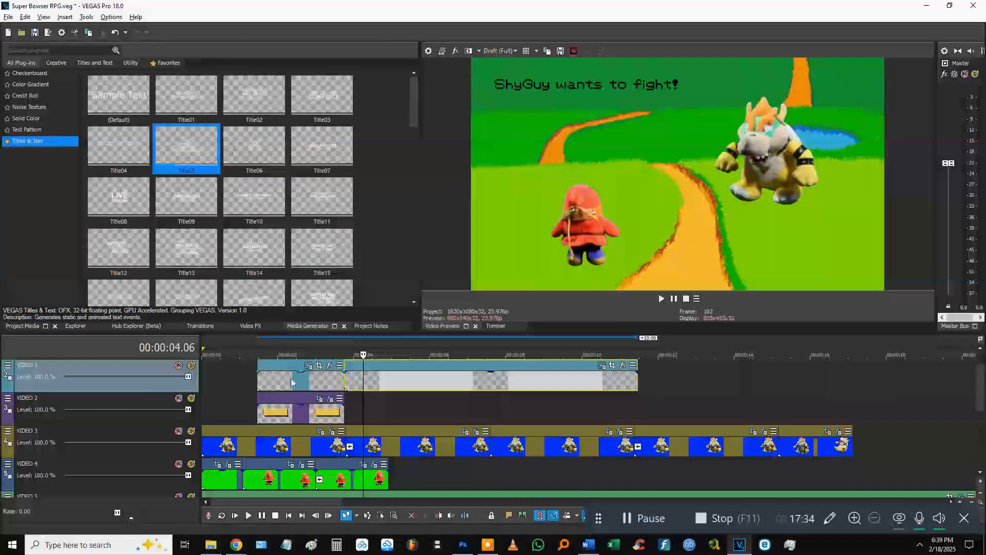
pyautogui.press('Delete')
pyautogui.moveTo(257, 378); pyautogui.dragTo(271, 378)
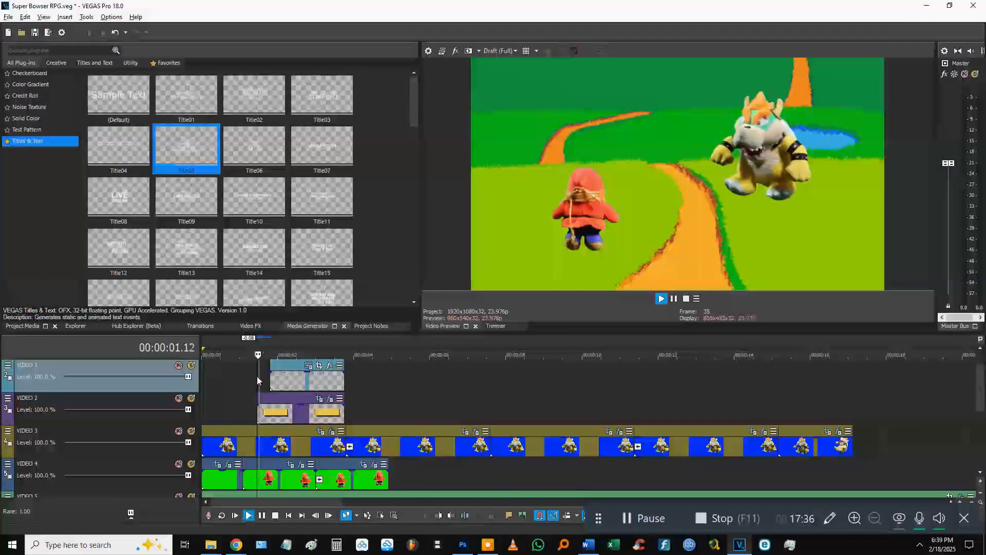
pyautogui.press('space')
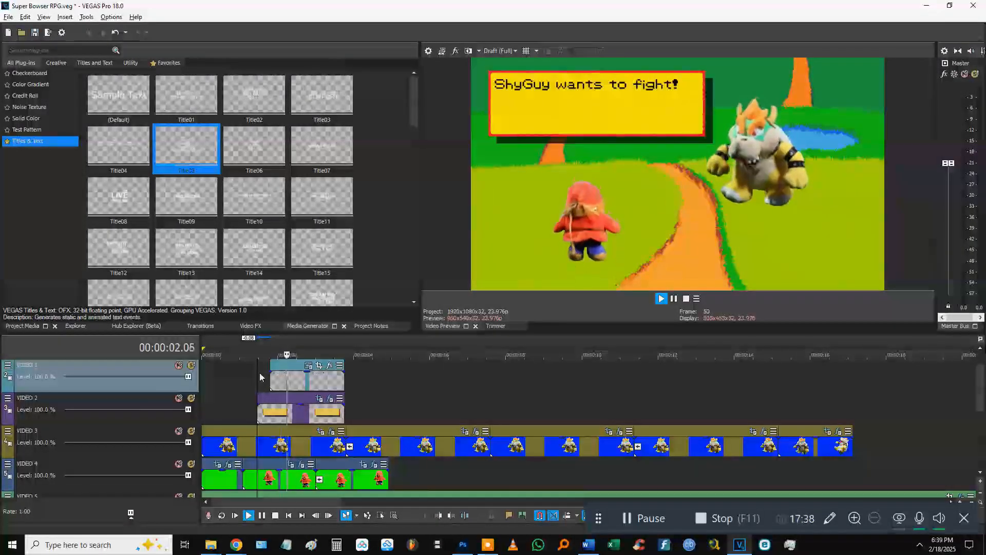
# Step: Nudge the title to about 0.28, 0.89 in the frame and give its clip a short fade-in
pyautogui.click(280, 378)
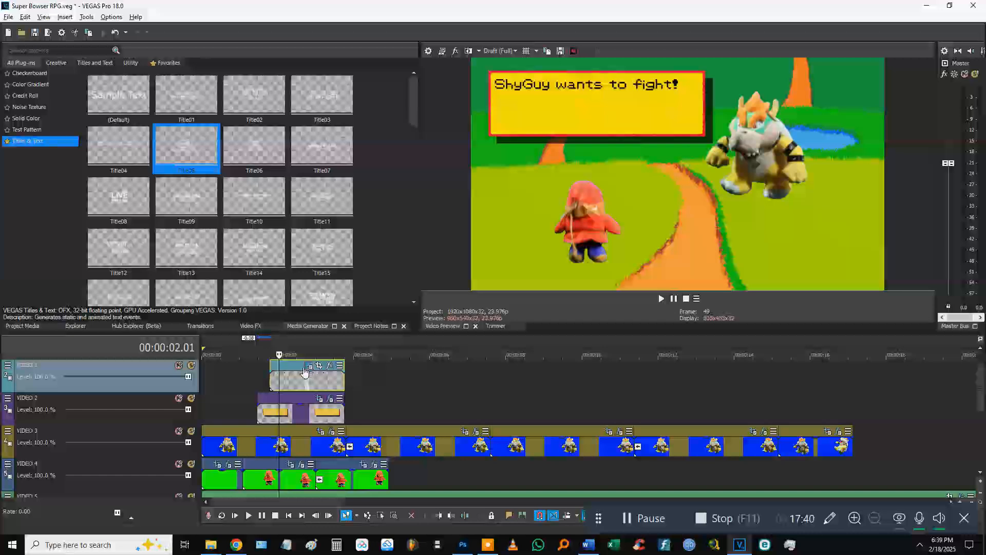
pyautogui.click(308, 366)
pyautogui.click(528, 89)
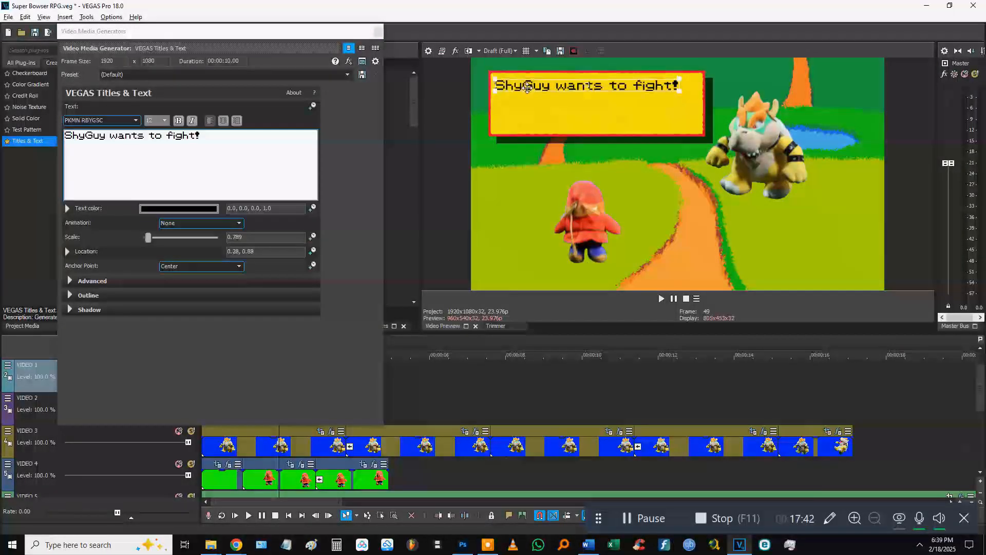
pyautogui.moveTo(528, 87); pyautogui.dragTo(529, 86)
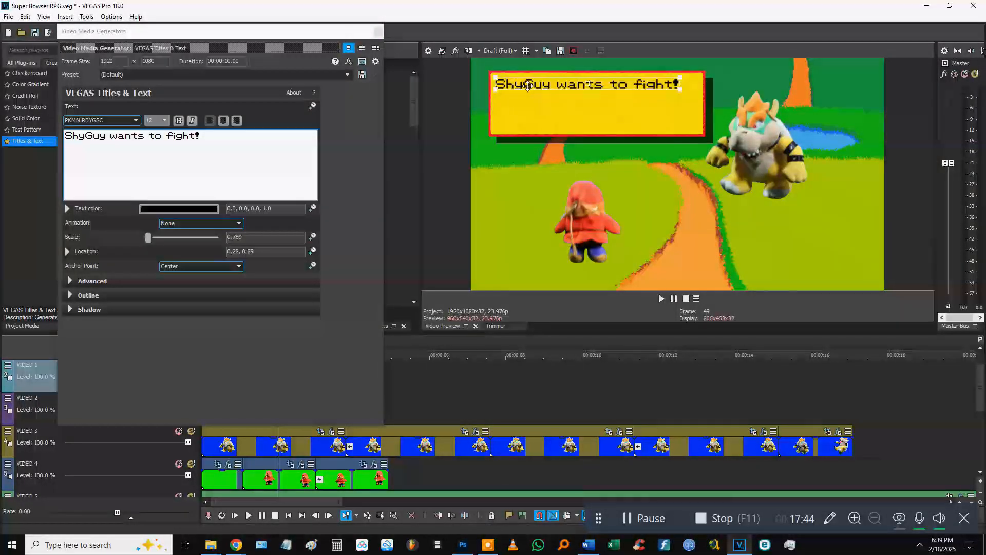
pyautogui.click(378, 32)
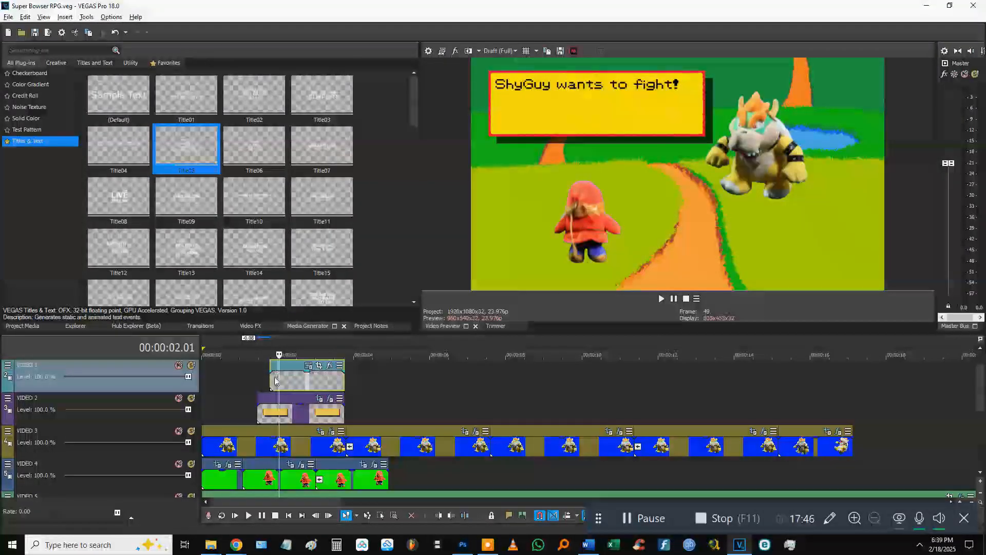
pyautogui.press('space')
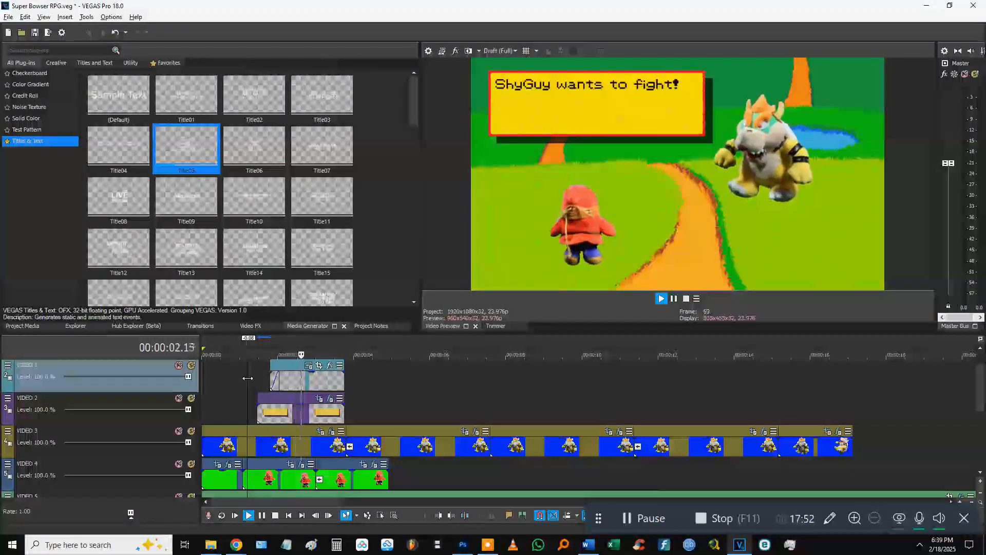
# Step: Move the title down to the vertical middle of the yellow text box and save the project
pyautogui.click(309, 366)
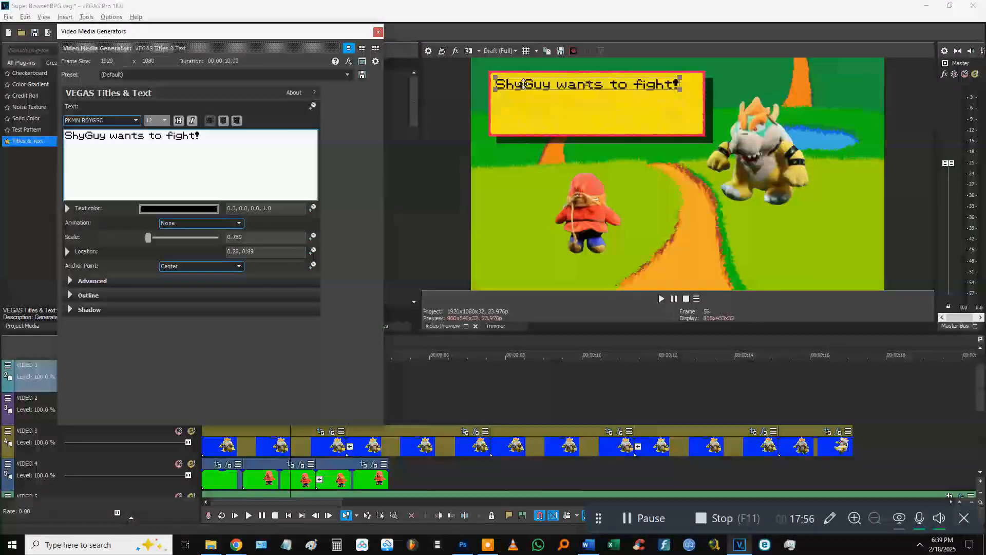
pyautogui.moveTo(526, 84); pyautogui.dragTo(533, 101)
pyautogui.click(384, 33)
pyautogui.click(415, 25)
pyautogui.hotkey('ctrl', 's')
pyautogui.click(379, 32)
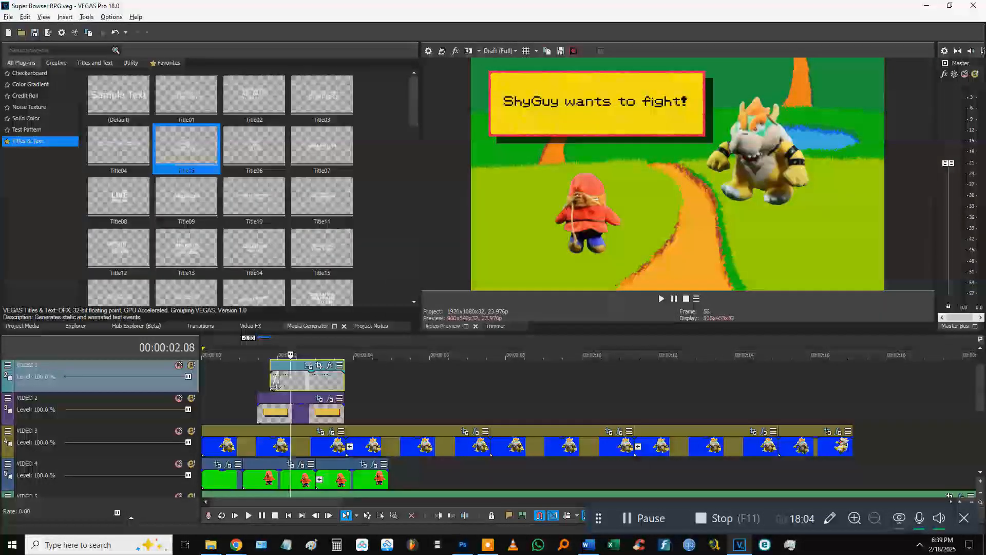
# Step: Play the sequence from just before the title clip to check the repositioned text
pyautogui.click(256, 383)
pyautogui.press('space')
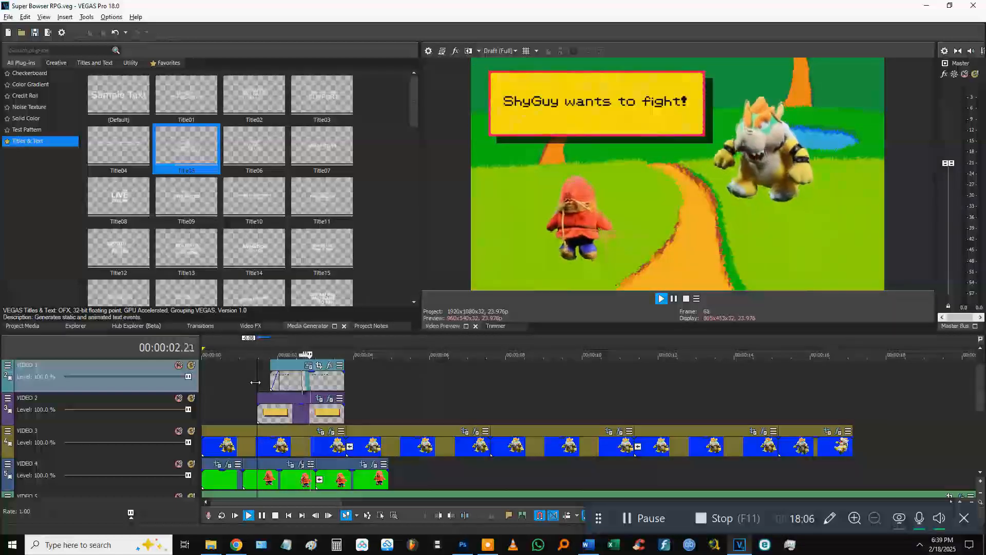
pyautogui.press('space')
# Step: Enlarge the title to a scale of about 0.855, center it in the box at about 0.31, 0.81, and save the project
pyautogui.click(307, 380)
pyautogui.click(309, 366)
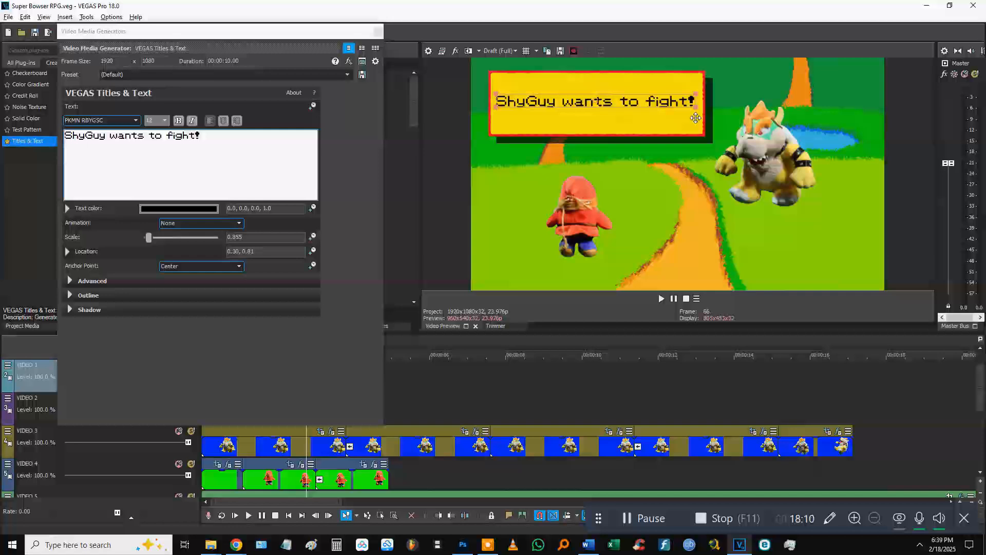
pyautogui.moveTo(695, 118); pyautogui.dragTo(699, 118)
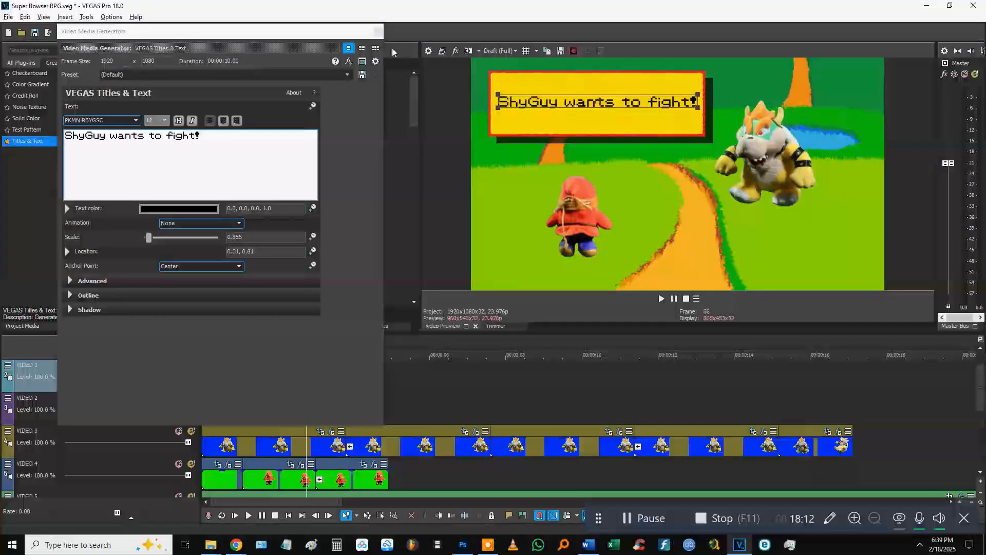
pyautogui.click(378, 32)
pyautogui.click(252, 380)
pyautogui.press('space')
pyautogui.hotkey('ctrl', 's')
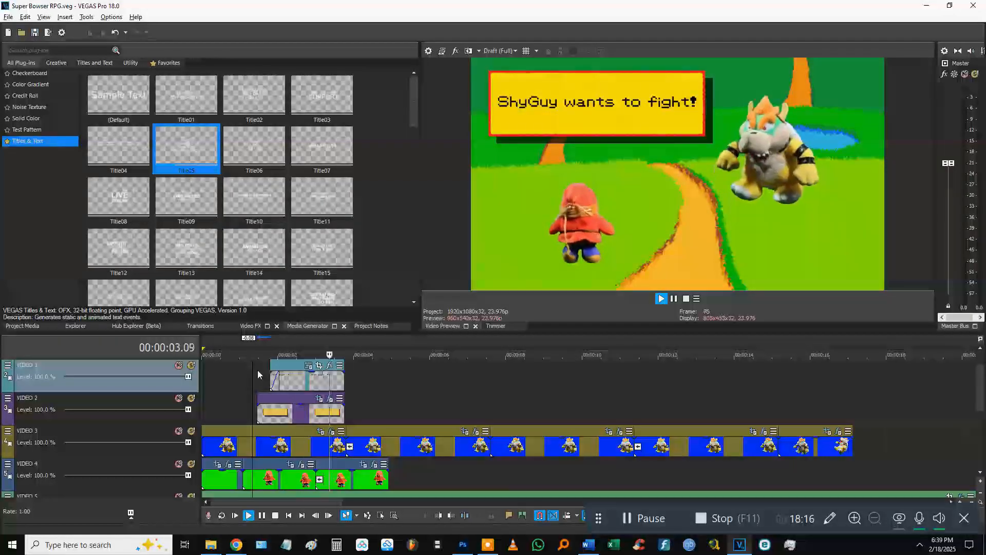
pyautogui.press('space')
# Step: Apply the Earthquake animation to the "ShyGuy wants to fight!" title
pyautogui.click(294, 378)
pyautogui.click(308, 365)
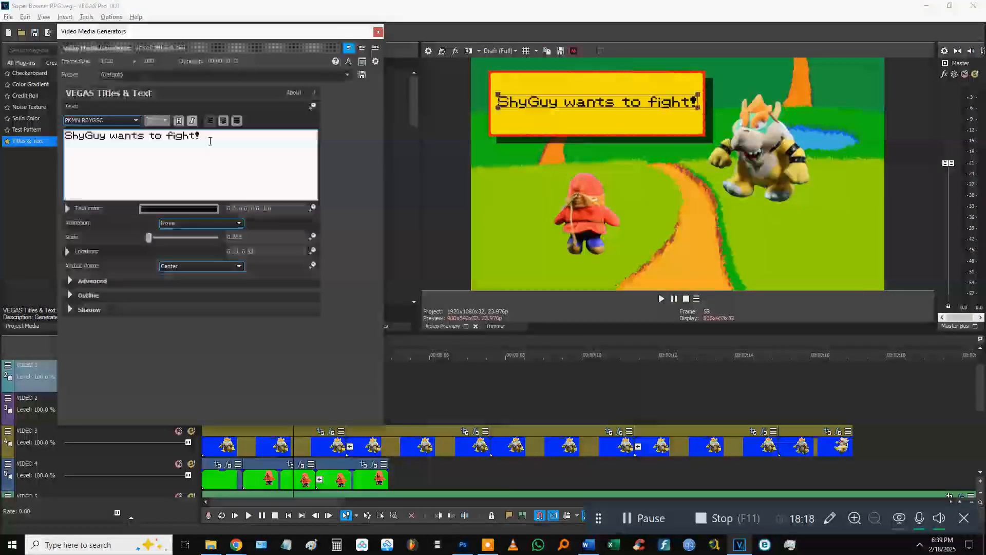
pyautogui.click(188, 225)
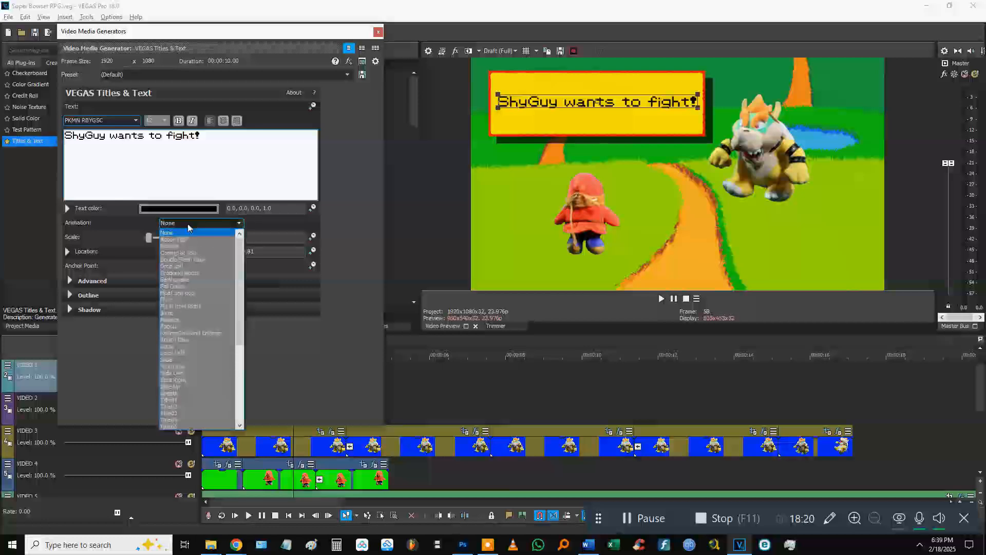
pyautogui.click(185, 280)
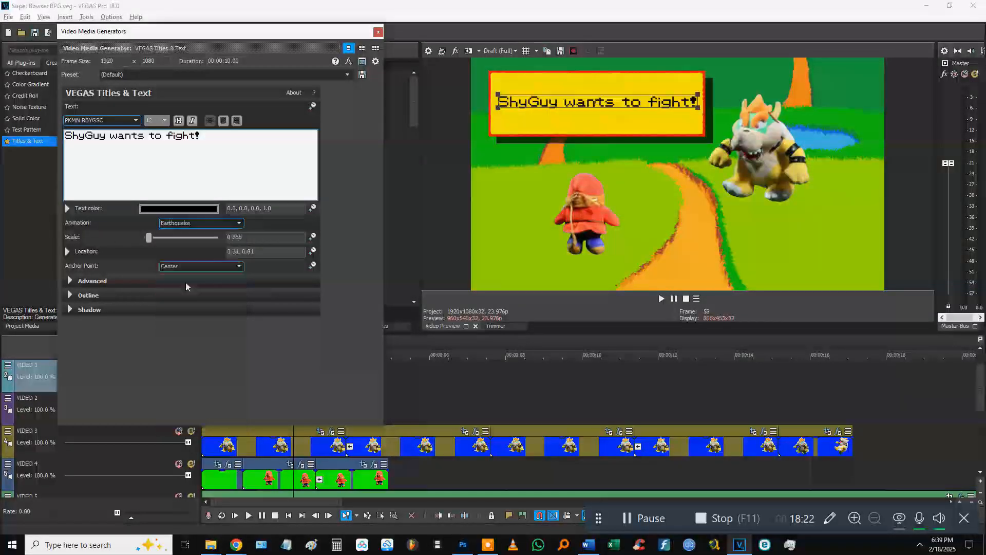
pyautogui.click(378, 32)
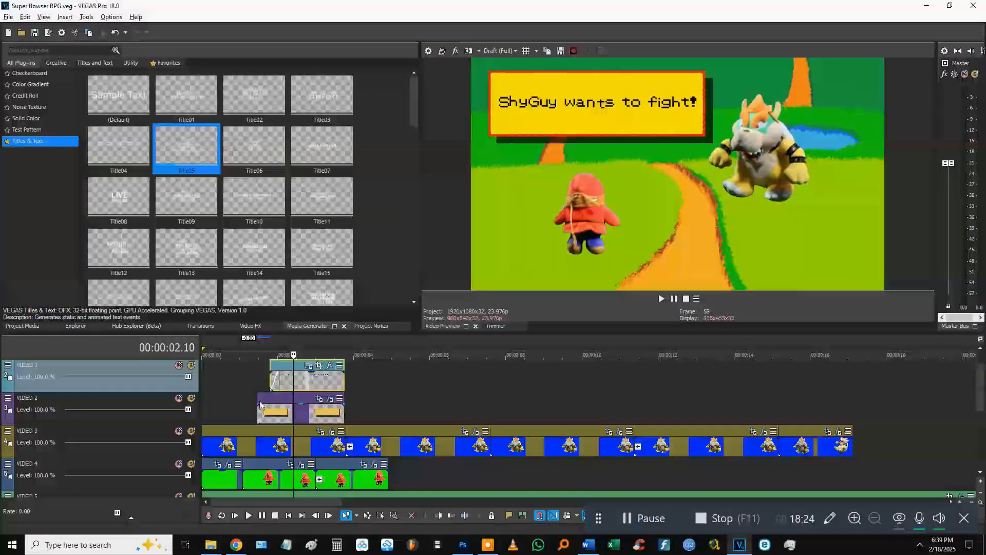
# Step: Trim the title clip to start slightly later, align its end with the text box clip's end, and play back the timing
pyautogui.click(324, 383)
pyautogui.press('j')
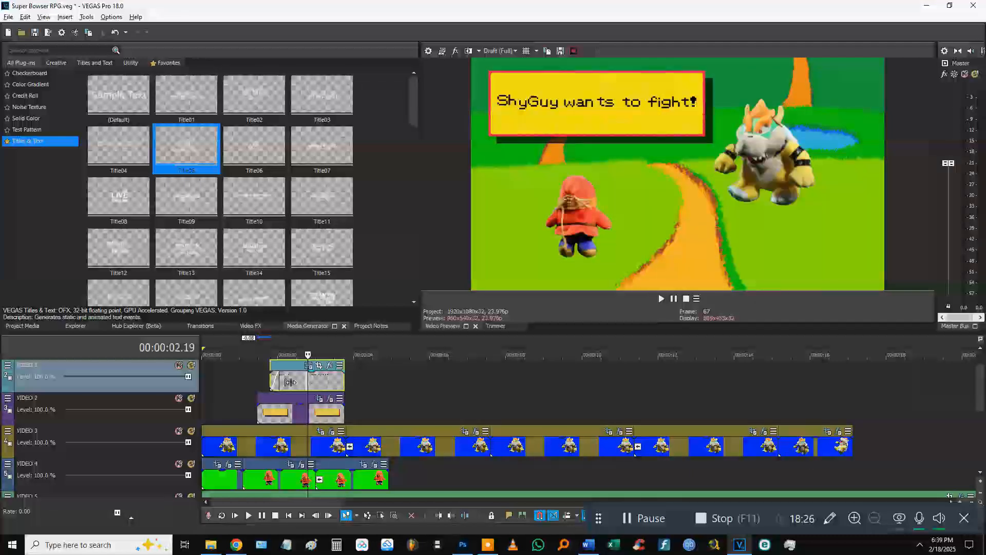
pyautogui.moveTo(320, 386); pyautogui.dragTo(290, 389)
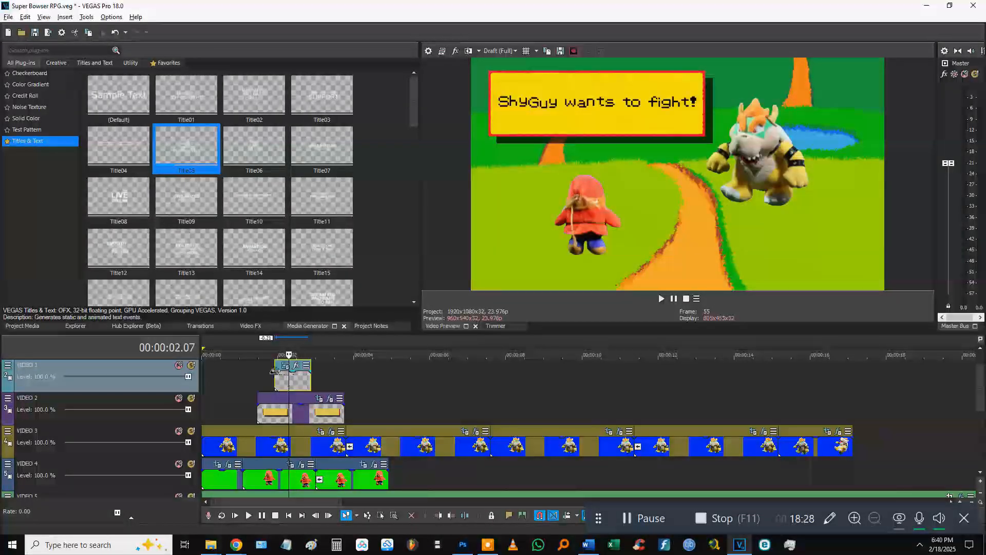
pyautogui.moveTo(311, 383); pyautogui.dragTo(339, 384)
pyautogui.click(265, 379)
pyautogui.press('space')
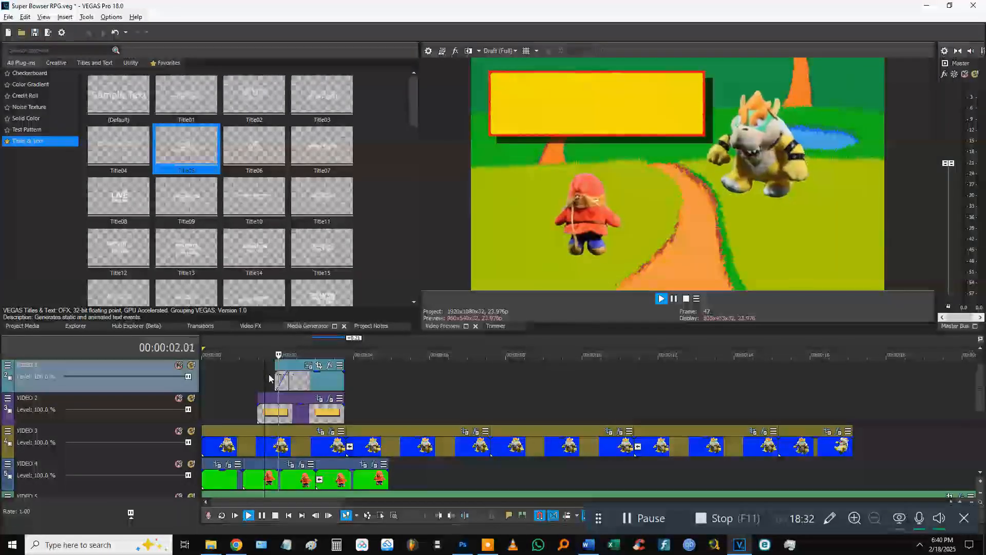
pyautogui.press('space')
pyautogui.press('space')
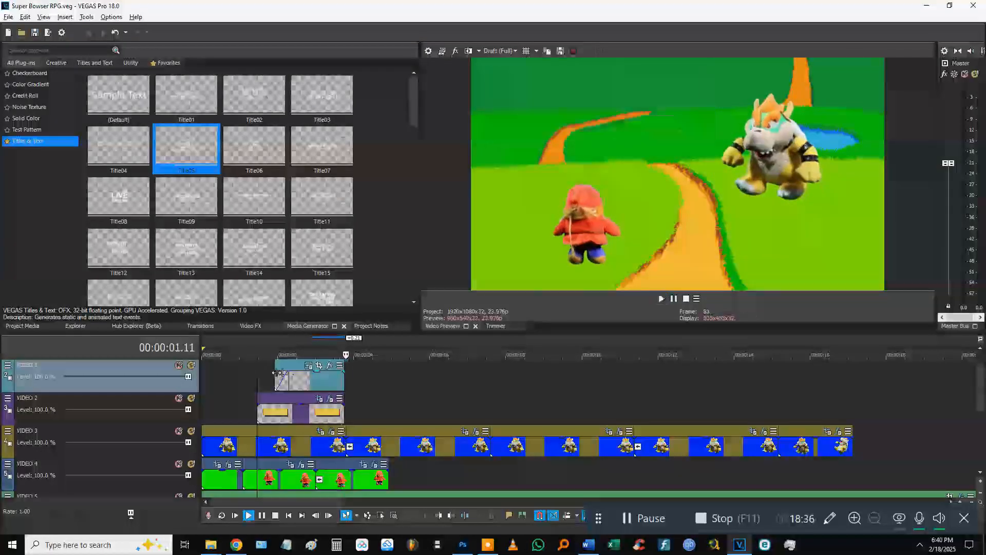
# Step: Start the title clip slightly earlier, keeping its end flush with the text box clip, and play it back
pyautogui.click(280, 377)
pyautogui.press('space')
pyautogui.moveTo(272, 379); pyautogui.dragTo(338, 383)
pyautogui.press('space')
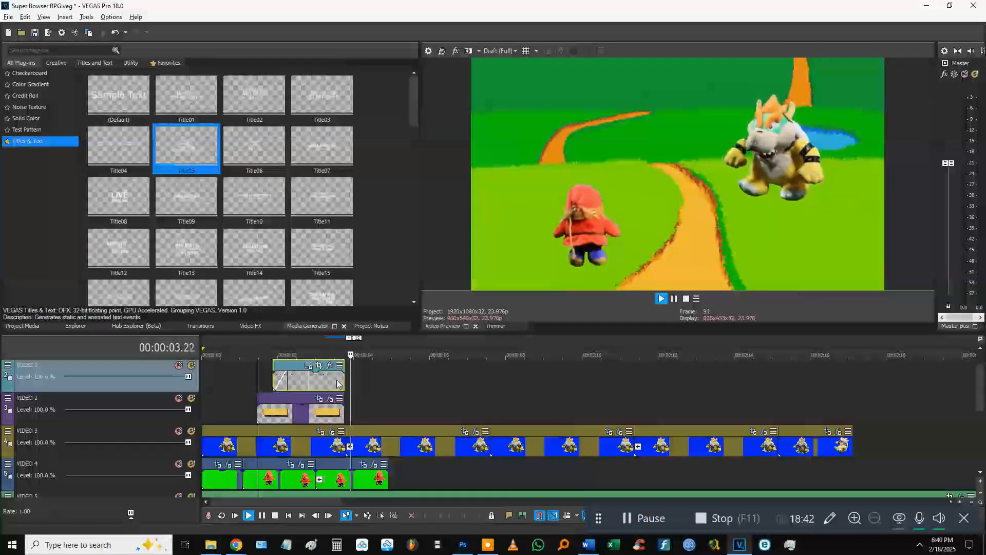
# Step: Extend the text box and title clips to a common end at about 4 seconds, save the project, and play the sequence
pyautogui.press('space')
pyautogui.moveTo(335, 413); pyautogui.dragTo(356, 380)
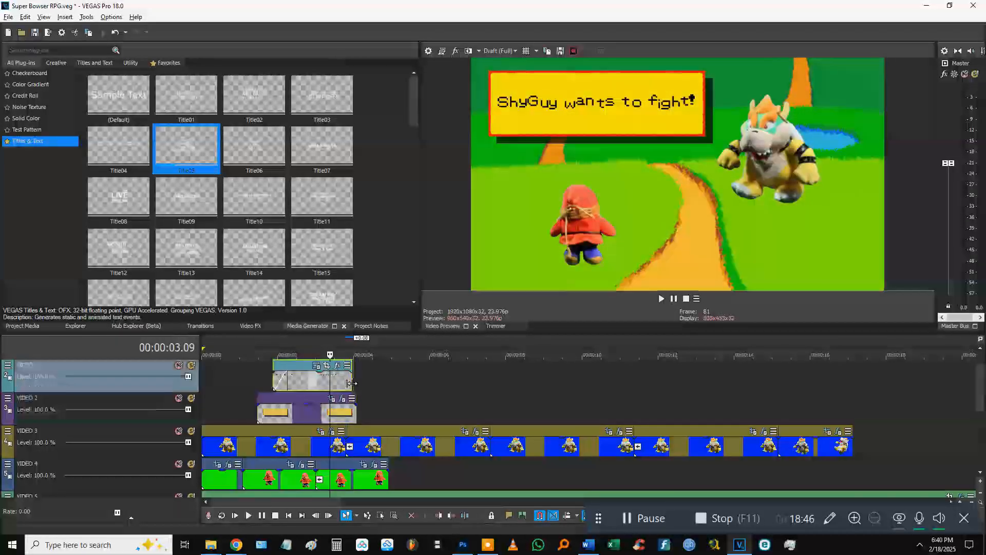
pyautogui.click(221, 374)
pyautogui.hotkey('ctrl', 's')
pyautogui.press('space')
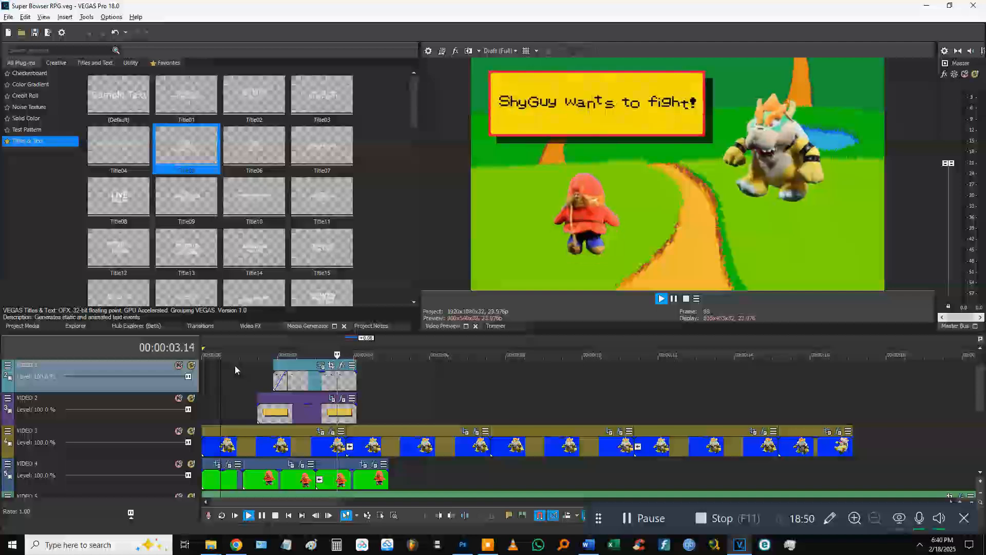
# Step: Fade out the title text and its yellow box from about 00:00:03.19 to their ends, and play back the result
pyautogui.click(346, 381)
pyautogui.moveTo(351, 406); pyautogui.dragTo(355, 406)
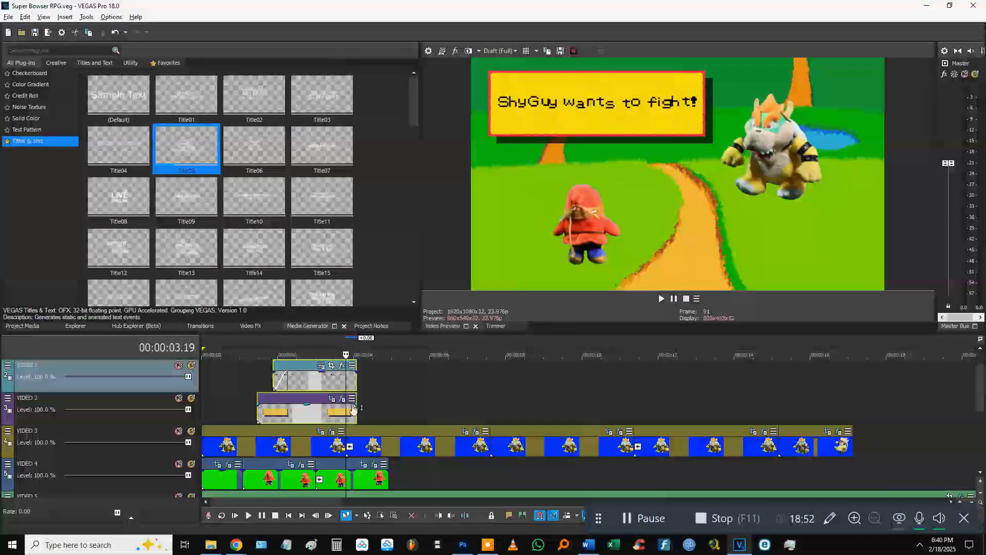
pyautogui.press('space')
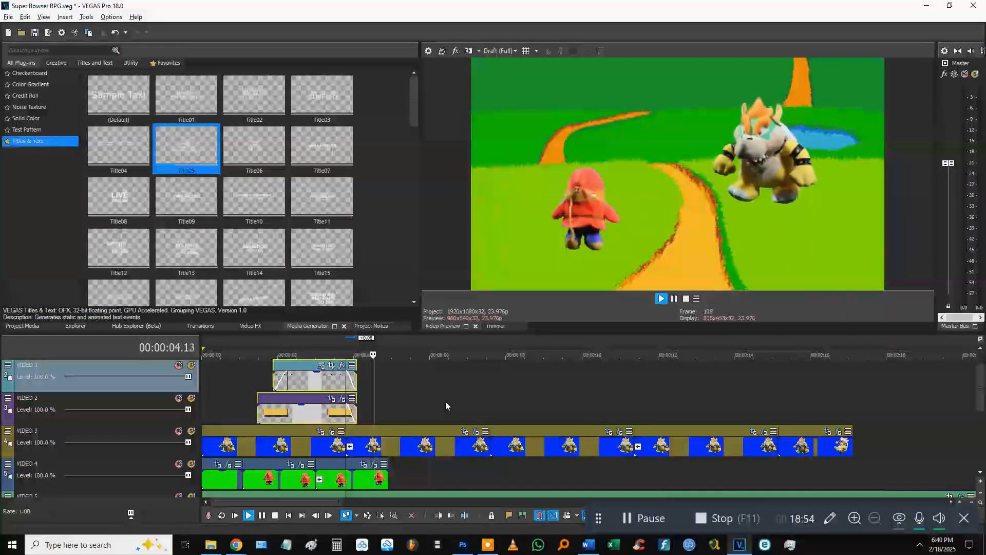
pyautogui.press('space')
pyautogui.click(242, 385)
pyautogui.press('space')
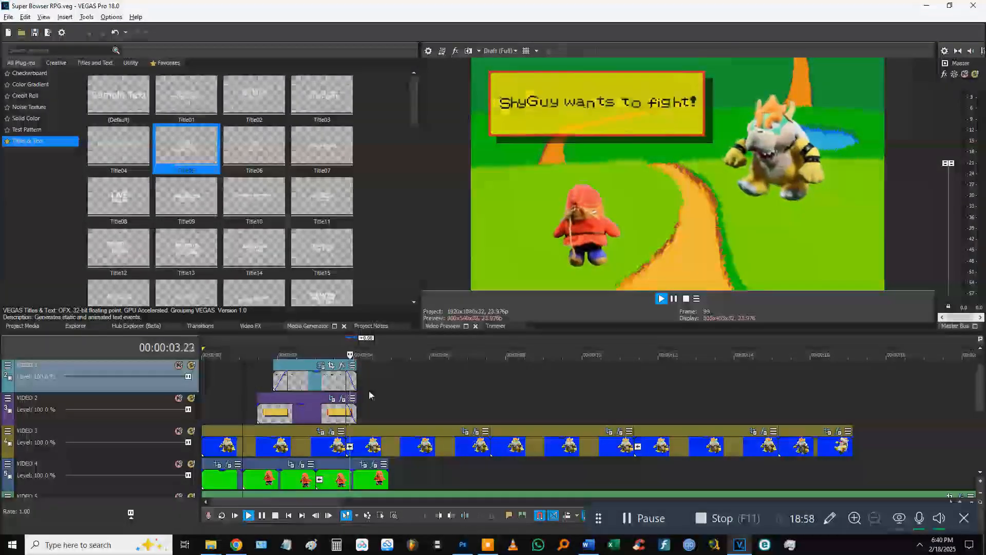
pyautogui.scroll(-2, 375, 393)
pyautogui.press('Return')
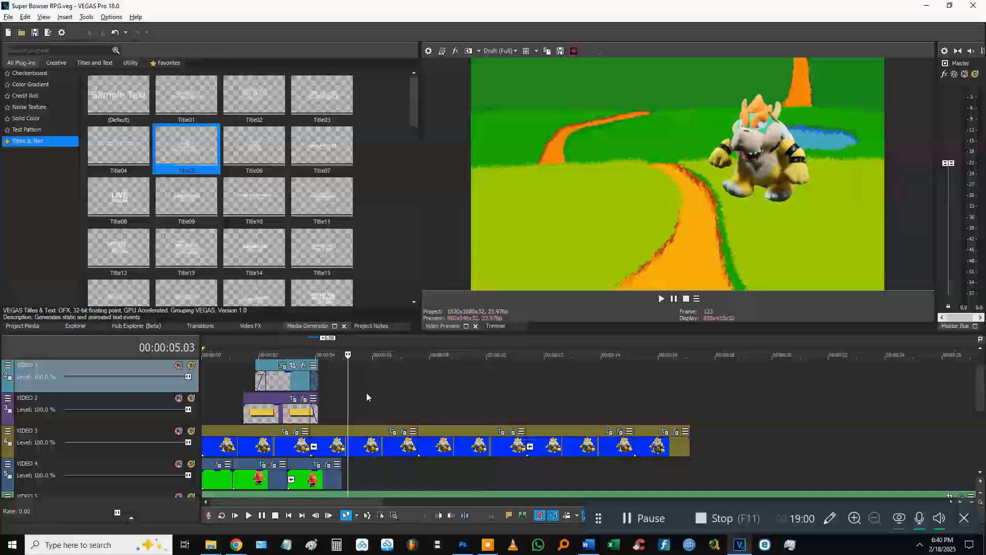
# Step: Add the SHYGUY ATTACK1 video from the BLUESCREEN folder to VIDEO 4, directly after the last Shy Guy clip
pyautogui.scroll(-2, 366, 392)
pyautogui.click(335, 415)
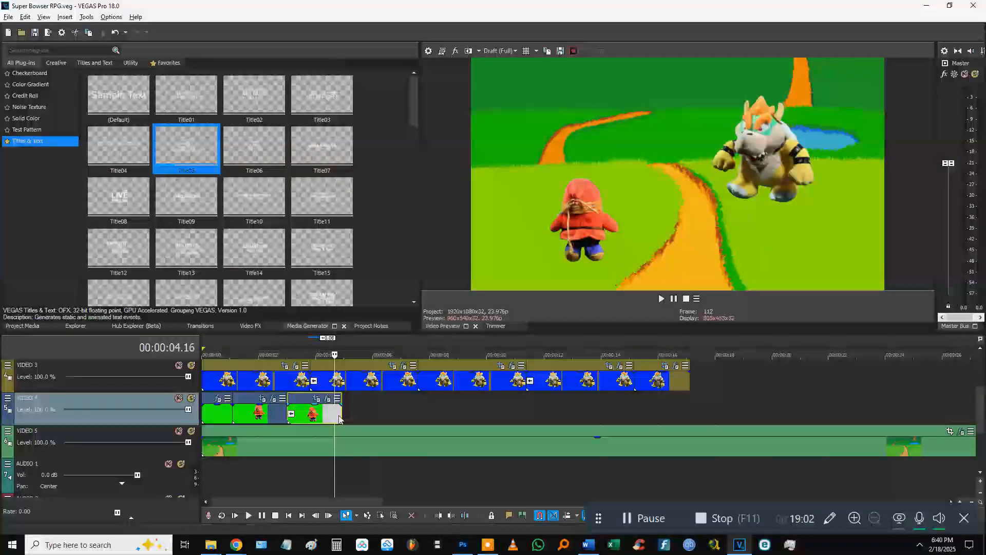
pyautogui.click(357, 415)
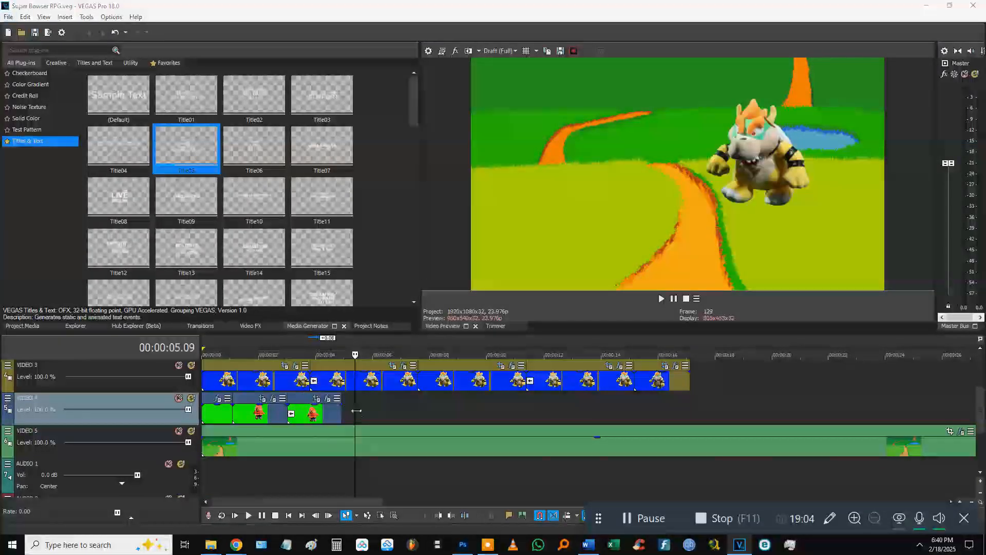
pyautogui.hotkey('alt', 'Tab')
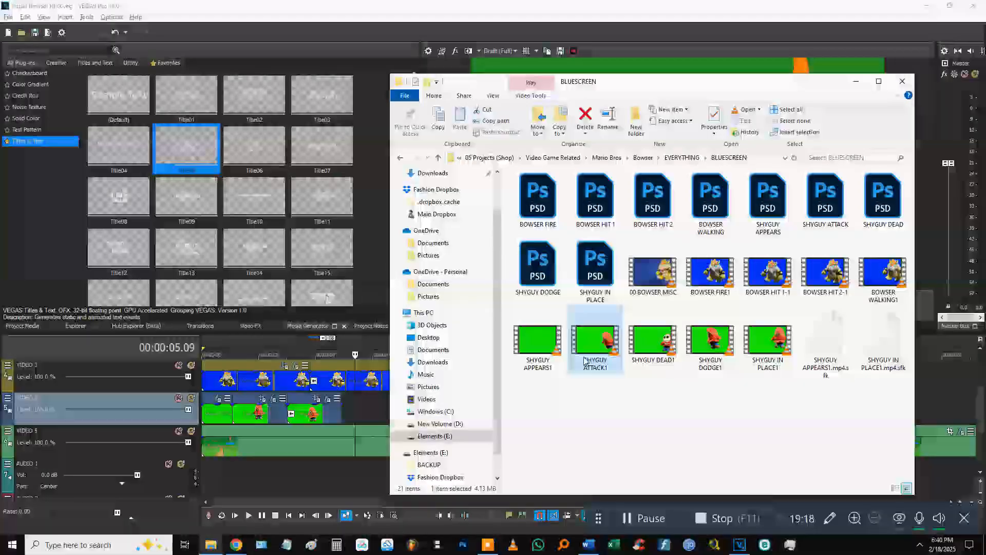
pyautogui.moveTo(584, 361); pyautogui.dragTo(359, 414)
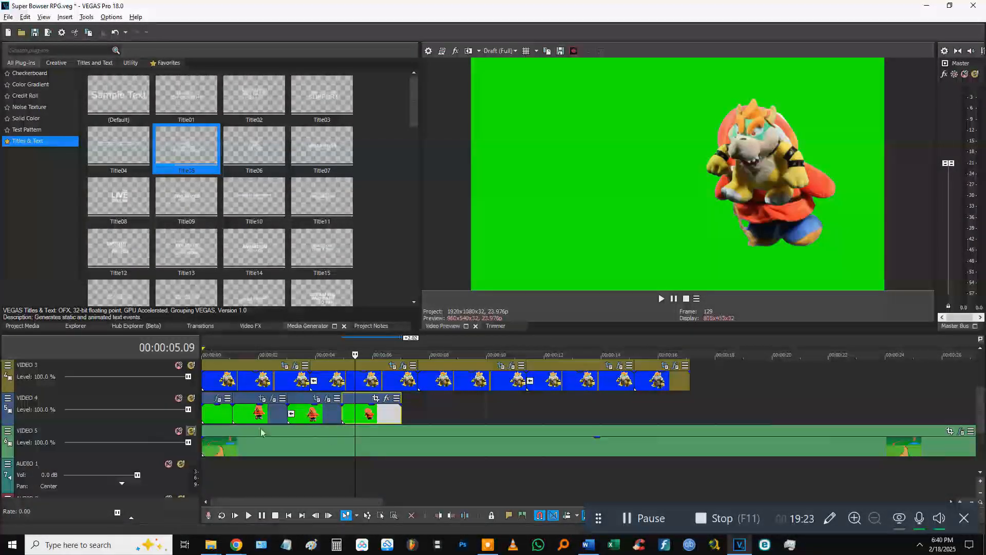
pyautogui.click(358, 418)
# Step: Insert a new video track below VIDEO 4 and move the SHYGUY ATTACK1 clip onto it, overlapping the last Shy Guy clip in time
pyautogui.rightClick(122, 397)
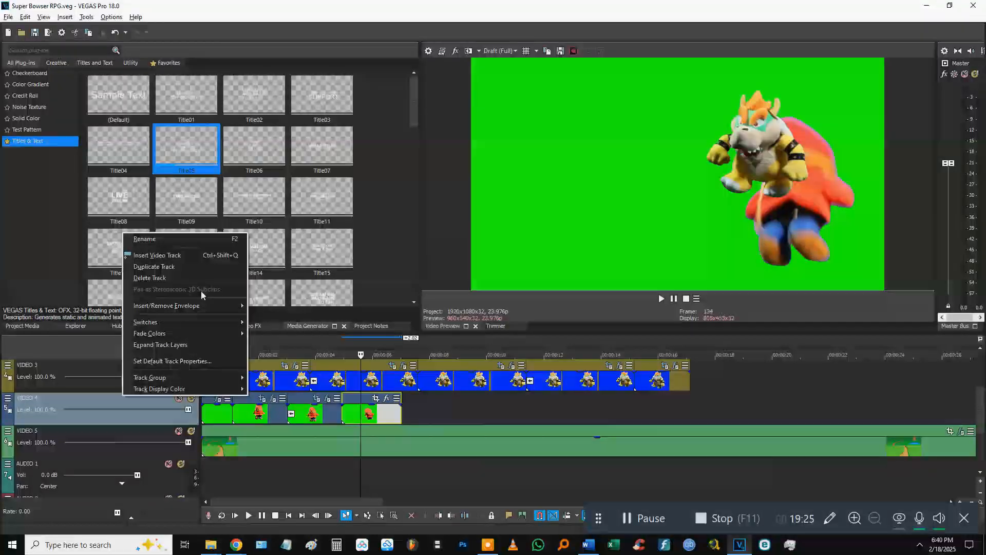
pyautogui.click(196, 253)
pyautogui.moveTo(141, 430); pyautogui.dragTo(146, 398)
pyautogui.moveTo(356, 414); pyautogui.dragTo(321, 442)
pyautogui.click(333, 443)
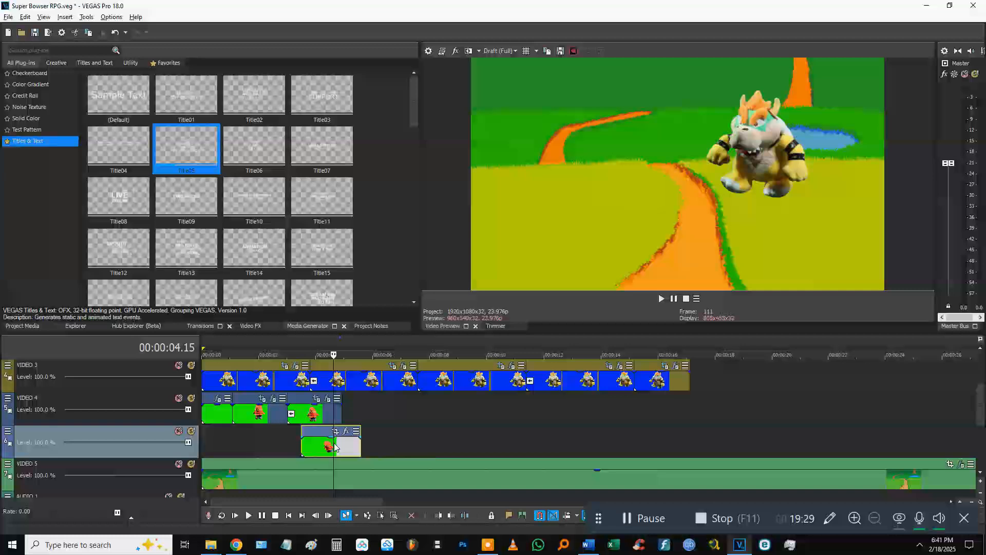
# Step: Scale and reposition SHYGUY ATTACK1 in Pan/Crop to match the standing Shy Guy, with width 3,480, X center 2,373 and Y center 184
pyautogui.click(334, 433)
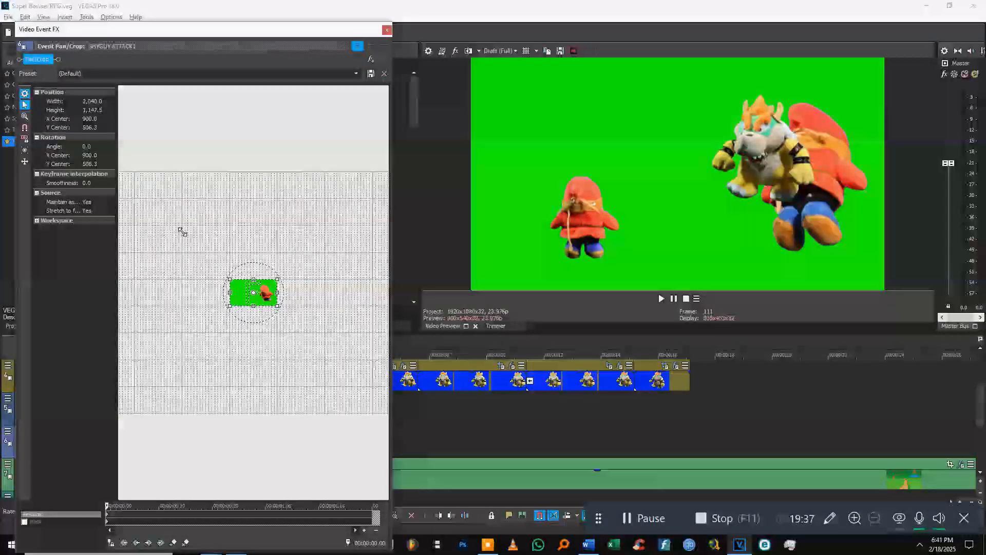
pyautogui.moveTo(182, 229); pyautogui.dragTo(194, 236)
pyautogui.moveTo(252, 292); pyautogui.dragTo(308, 294)
# Step: Apply Chroma Keyer to SHYGUY ATTACK1 with the Pure Green Screen preset and a low threshold of 0.252, and save the project
pyautogui.click(370, 59)
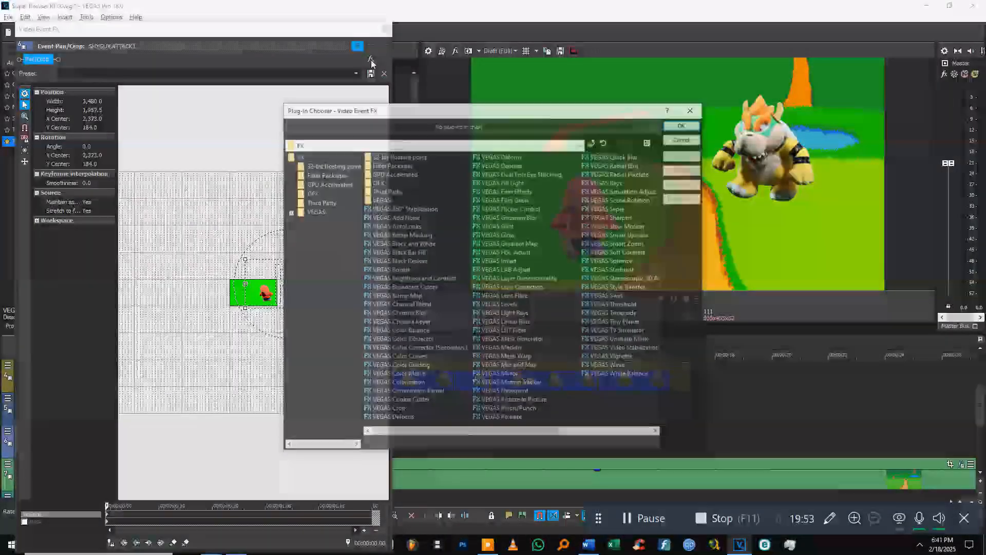
pyautogui.click(415, 322)
pyautogui.click(675, 128)
pyautogui.click(267, 73)
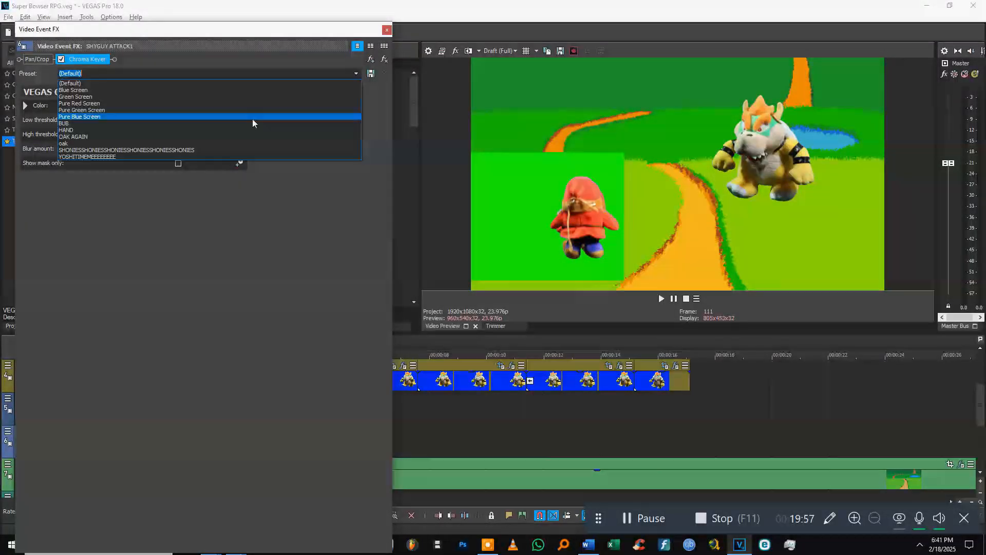
pyautogui.click(73, 111)
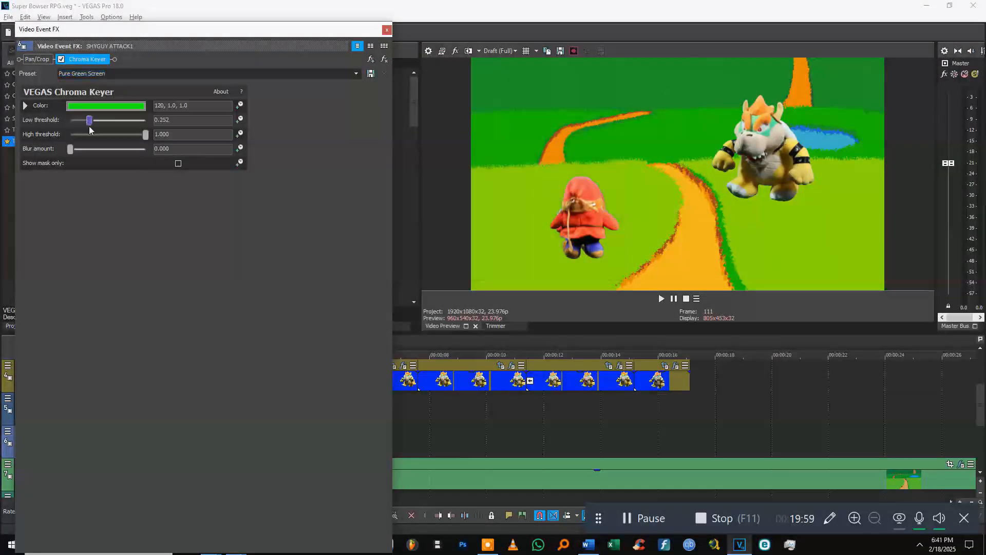
pyautogui.hotkey('ctrl', 's')
pyautogui.click(387, 30)
# Step: Return SHYGUY ATTACK1 to VIDEO 4 directly after the previous clip, delete the empty extra track, and play back the transition
pyautogui.moveTo(312, 447); pyautogui.dragTo(362, 414)
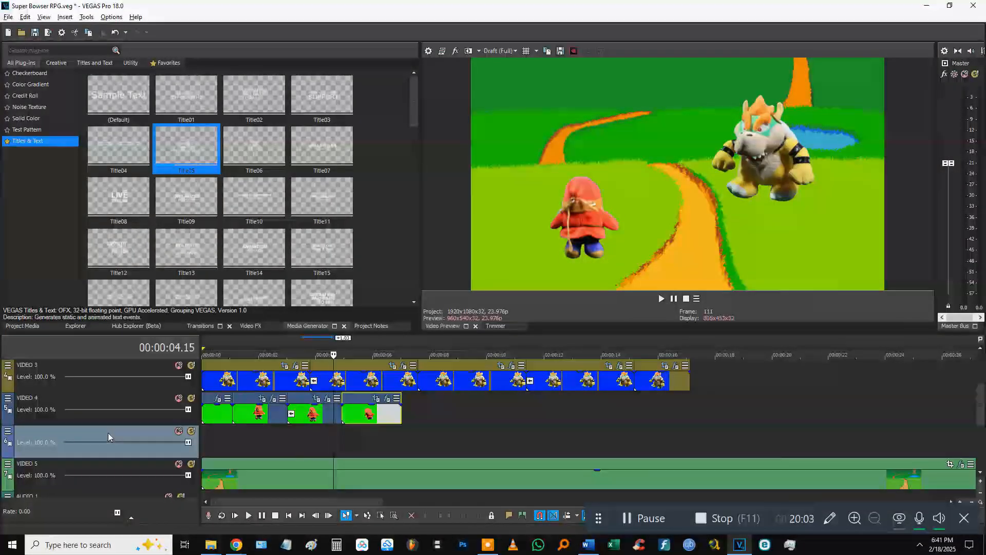
pyautogui.press('Delete')
pyautogui.click(329, 414)
pyautogui.press('space')
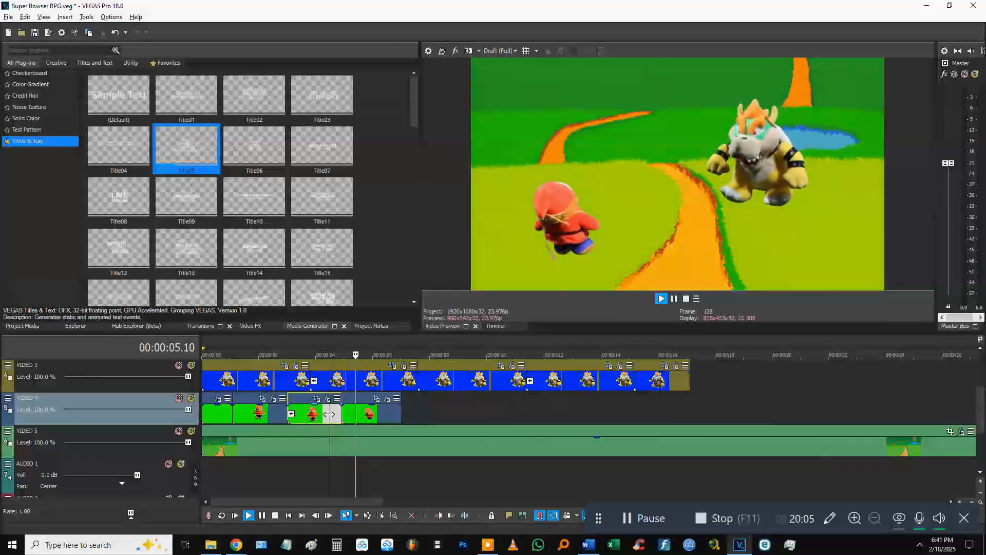
pyautogui.press('space')
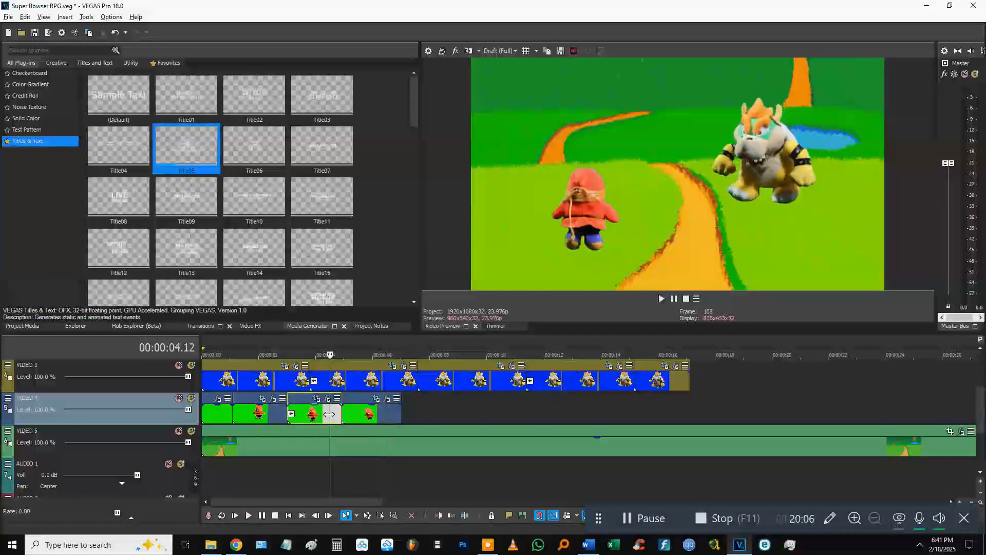
# Step: Animate SHYGUY ATTACK1 with Pan/Crop keyframes so Shy Guy moves up toward Bowser by 00:00:00.22, and play back the motion
pyautogui.click(372, 420)
pyautogui.click(378, 401)
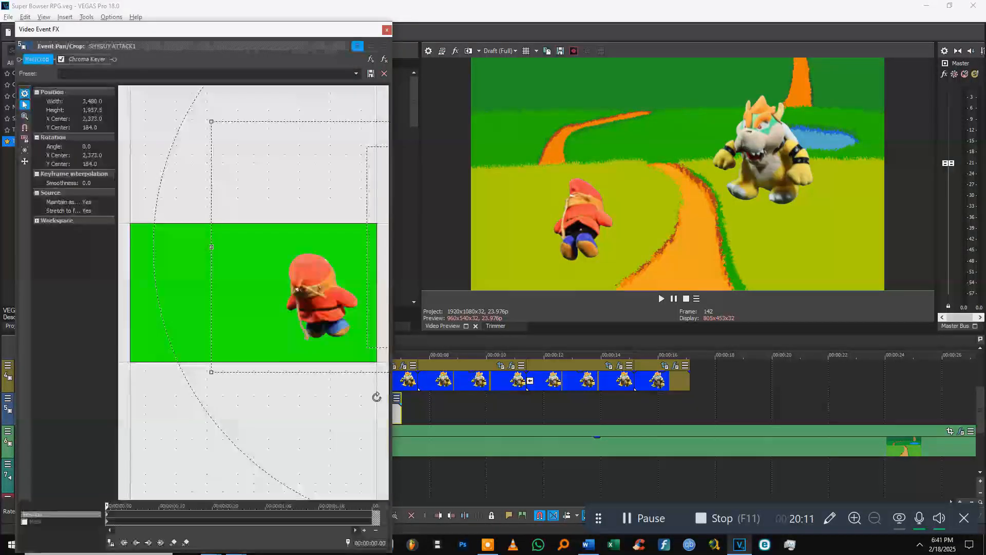
pyautogui.scroll(-4, 264, 404)
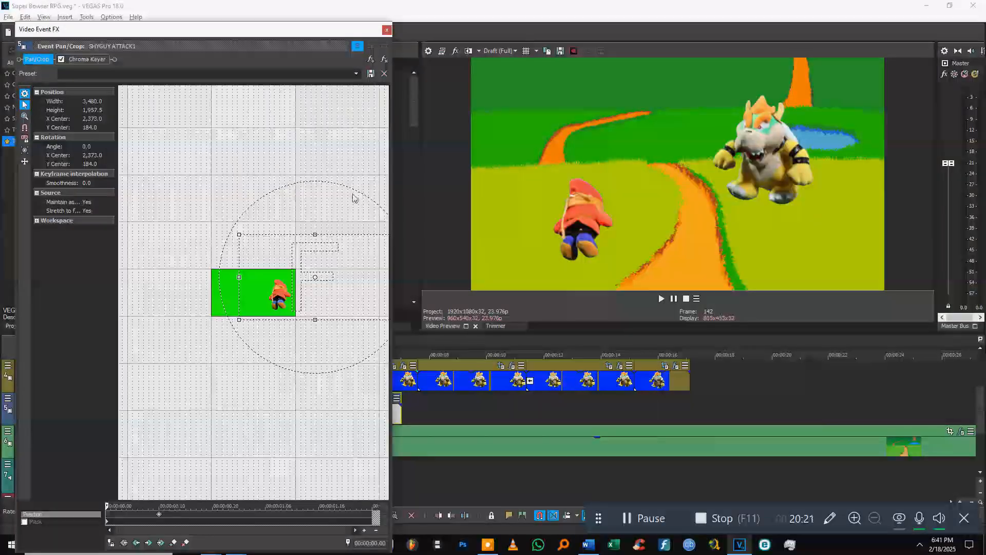
pyautogui.moveTo(330, 37); pyautogui.dragTo(282, 36)
pyautogui.scroll(-2, 273, 306)
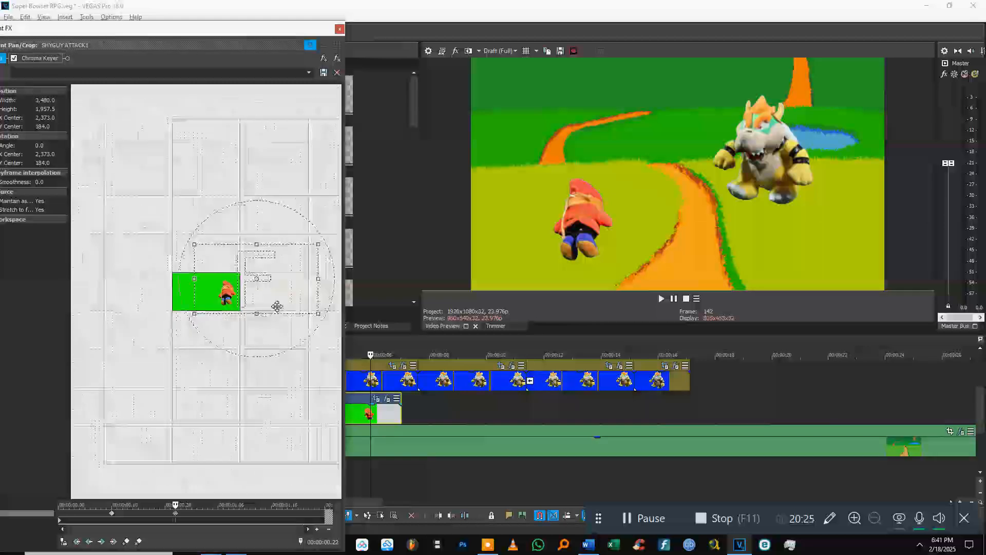
pyautogui.moveTo(272, 293); pyautogui.dragTo(221, 320)
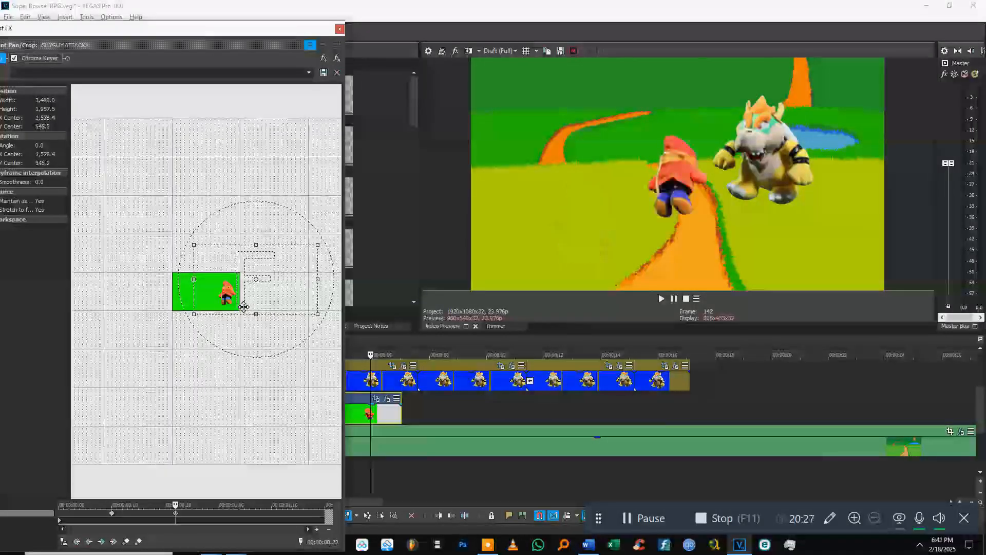
pyautogui.click(340, 29)
pyautogui.click(330, 423)
pyautogui.press('space')
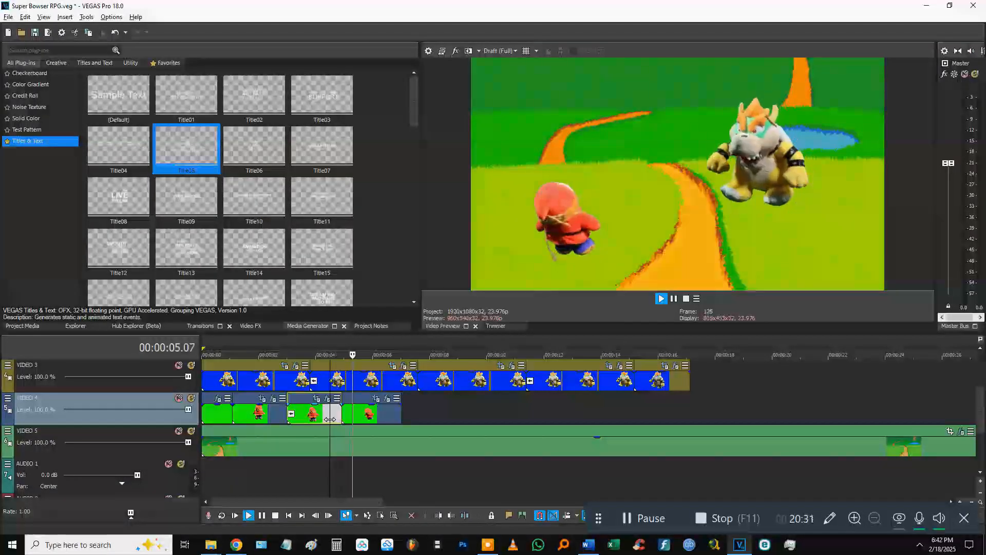
pyautogui.press('space')
pyautogui.press('space')
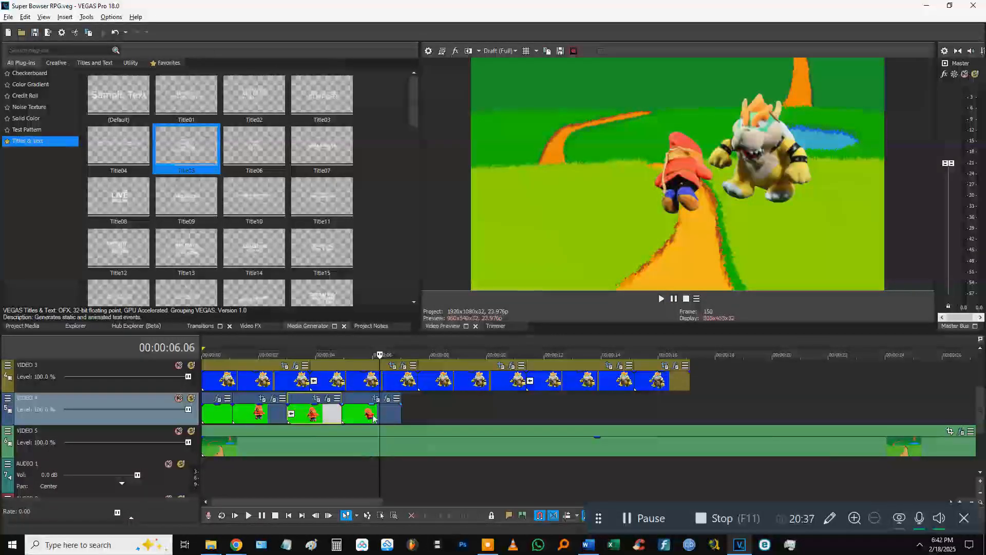
# Step: Move Shy Guy closer to Bowser in the 00:00:00.22 keyframe, to X center 1,348.2 and Y center 621.9, and place VIDEO 4 above VIDEO 3
pyautogui.click(327, 399)
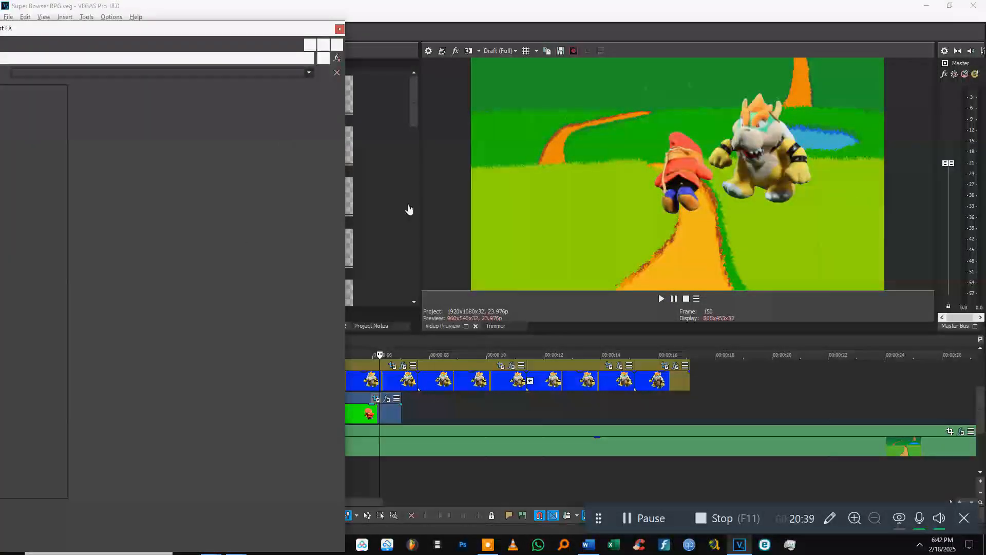
pyautogui.scroll(-4, 254, 356)
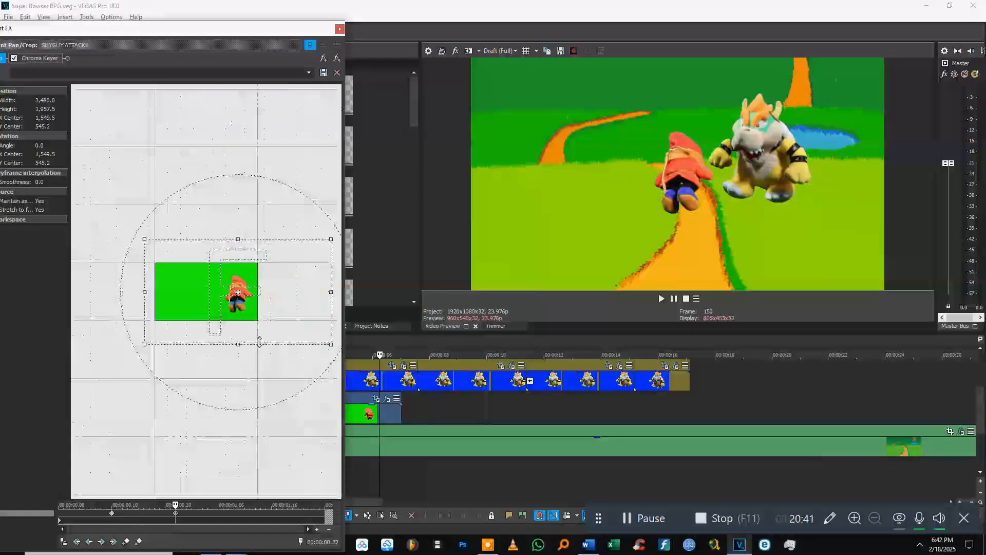
pyautogui.moveTo(250, 332); pyautogui.dragTo(249, 333)
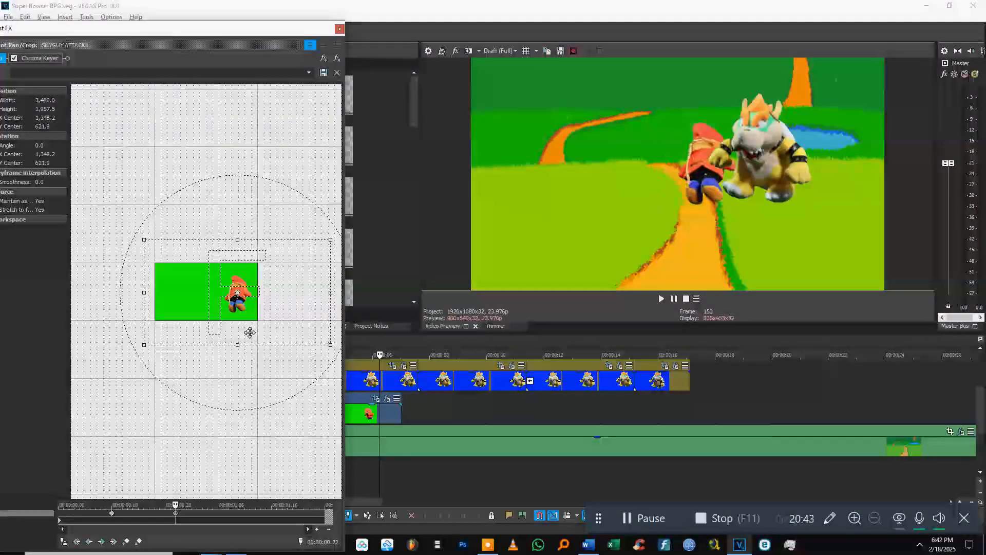
pyautogui.click(339, 29)
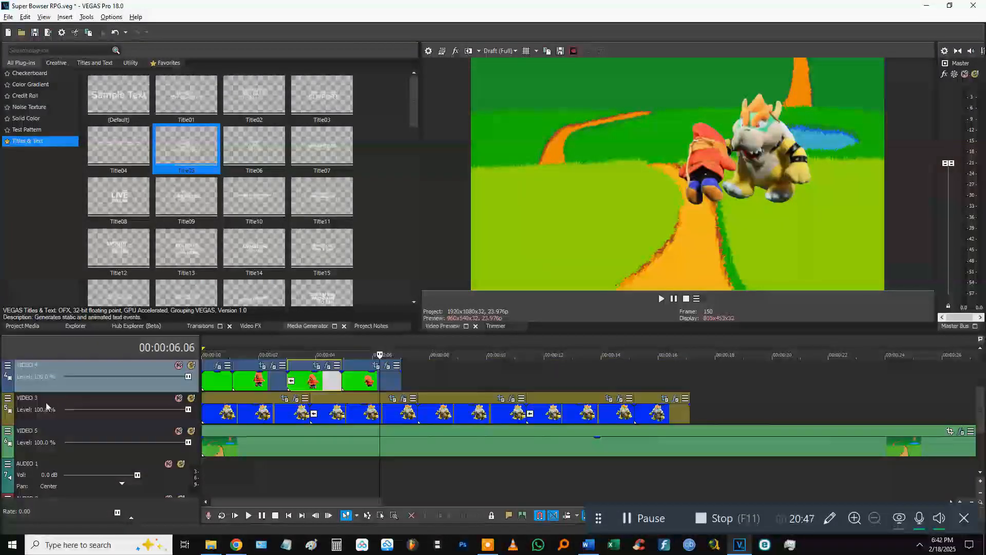
# Step: Play back the Shy Guy attack clip to check how it overlaps Bowser
pyautogui.scroll(1, 328, 454)
pyautogui.scroll(-1, 328, 441)
pyautogui.click(328, 419)
pyautogui.scroll(1, 326, 423)
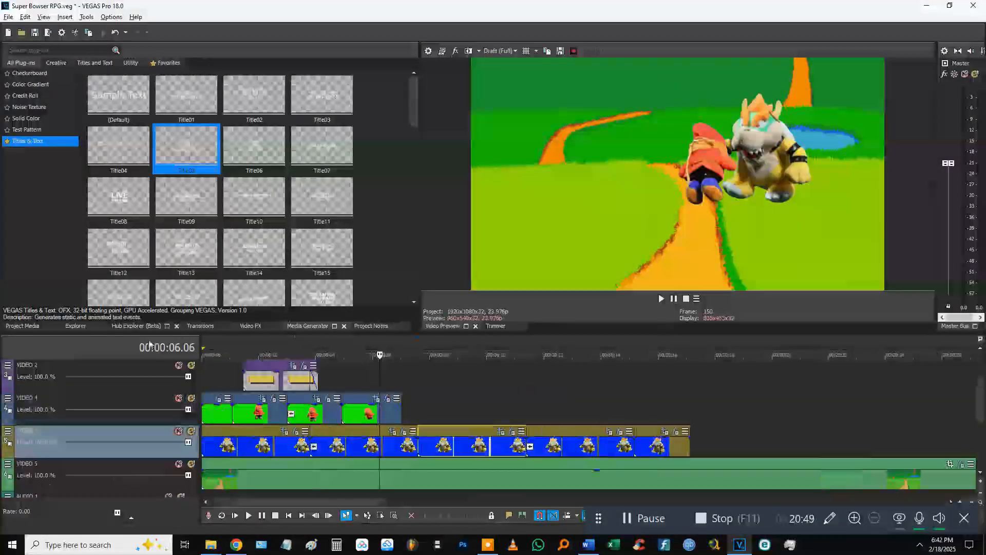
pyautogui.click(328, 419)
pyautogui.click(357, 419)
pyautogui.press('space')
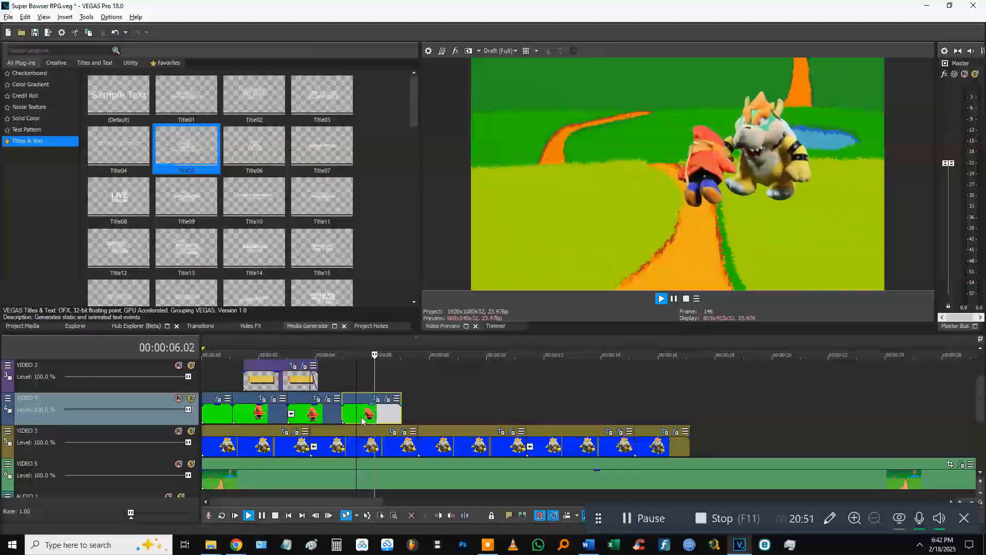
pyautogui.press('Return')
# Step: Paste a copy of the SHYGUY ATTACK1 clip directly after the original, reverse the copy, and play it back
pyautogui.hotkey('ctrl', 'c')
pyautogui.click(408, 419)
pyautogui.hotkey('ctrl', 'v')
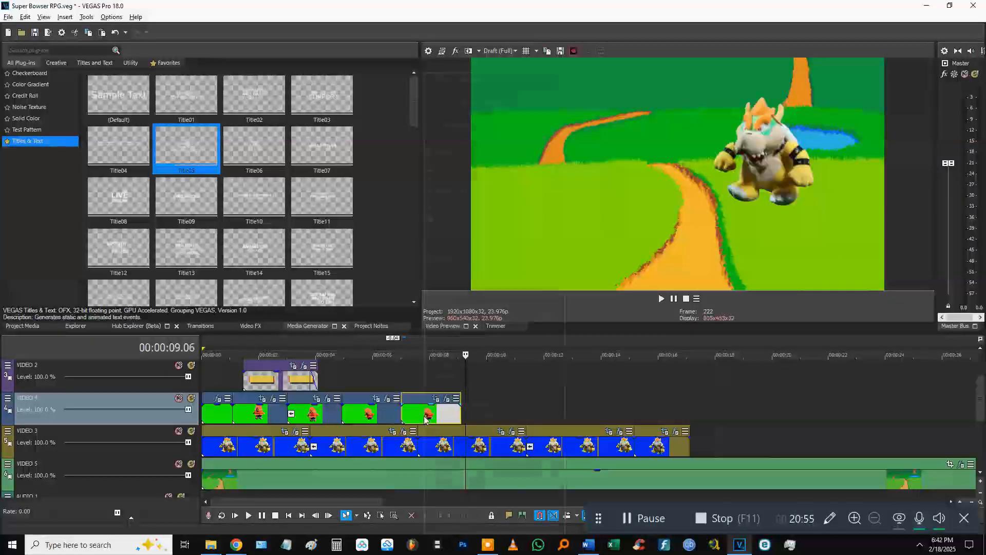
pyautogui.rightClick(424, 420)
pyautogui.click(434, 404)
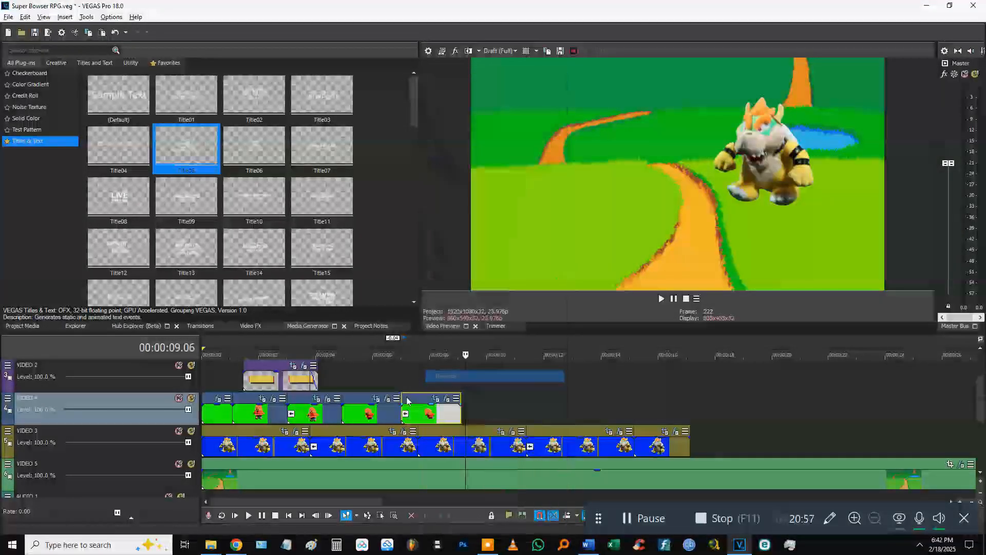
pyautogui.click(398, 381)
pyautogui.press('space')
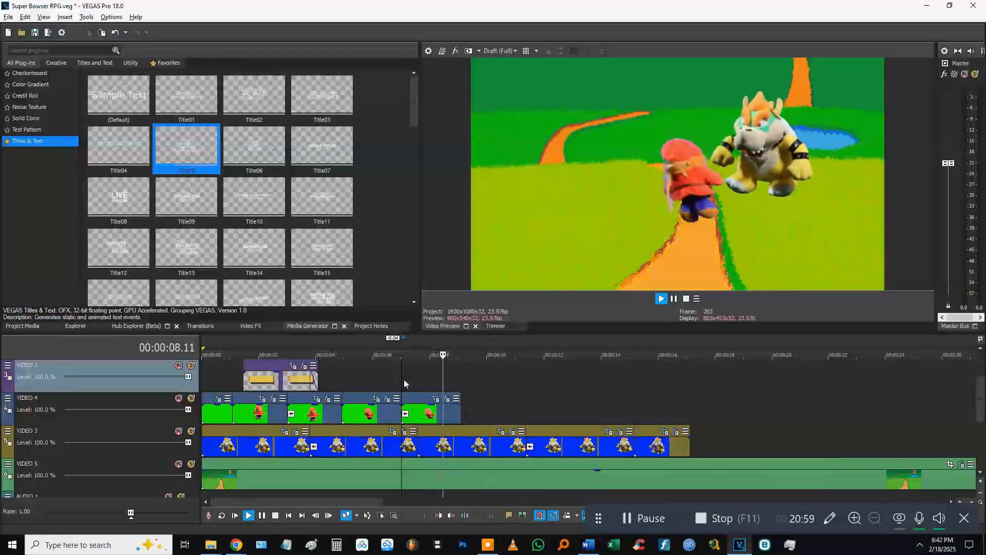
pyautogui.press('space')
# Step: Rearrange the reversed clip's Pan/Crop keyframes so Shy Guy starts beside Bowser at 00:00:00.00 and returns to his original spot, and play it back
pyautogui.click(405, 431)
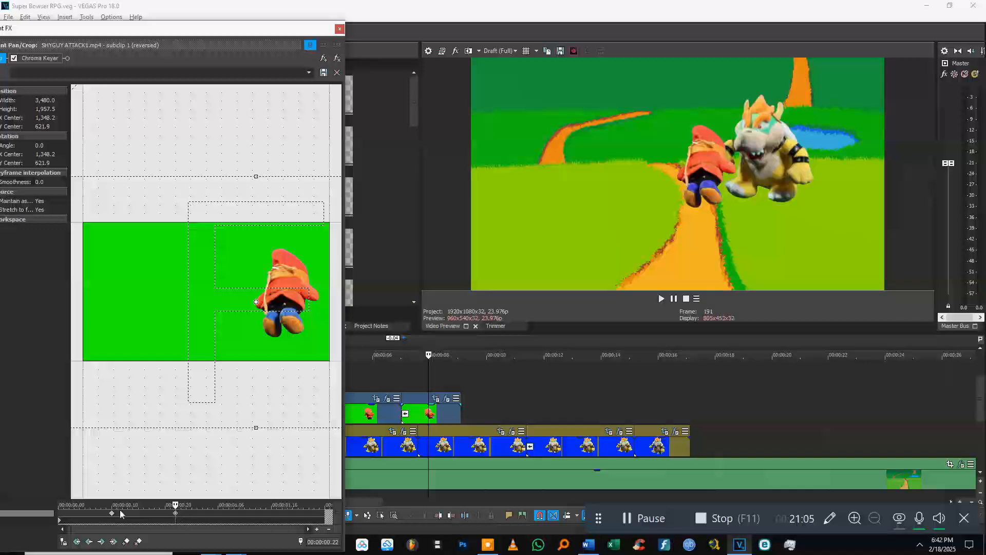
pyautogui.click(56, 519)
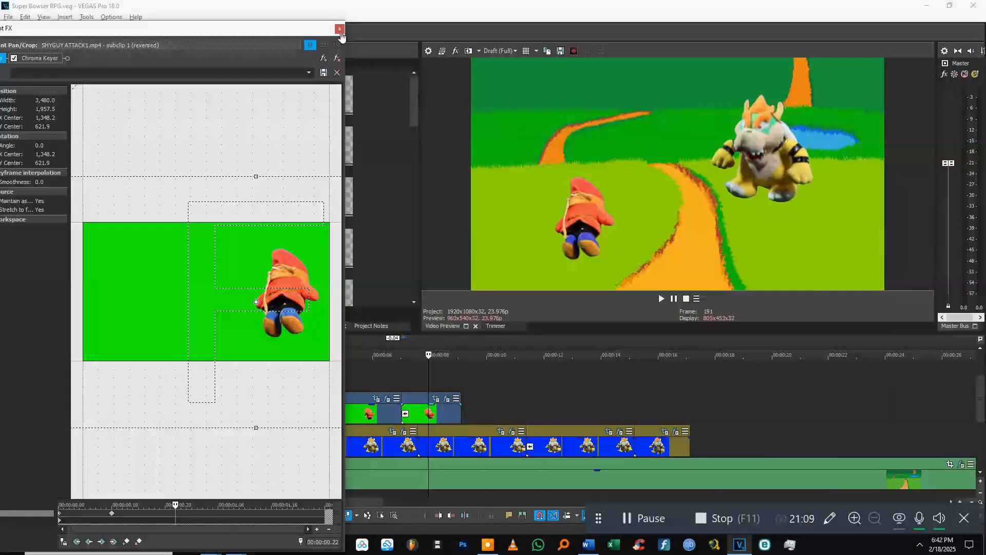
pyautogui.click(391, 389)
pyautogui.click(390, 386)
pyautogui.press('space')
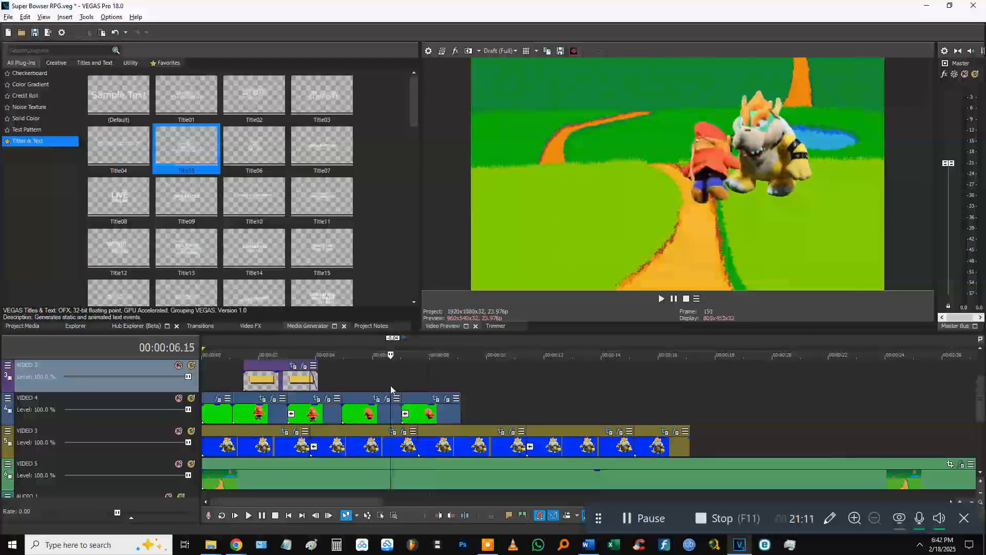
# Step: Cut the reversed SHYGUY ATTACK1 clip at 00:00:07.14, where Shy Guy is back at his original spot, and delete the remainder
pyautogui.click(390, 386)
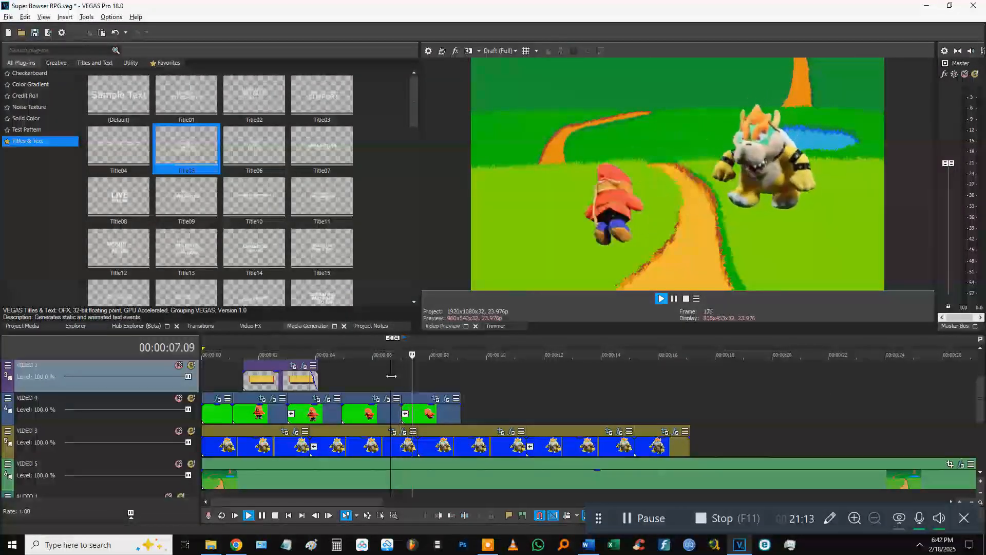
pyautogui.press('Return')
pyautogui.click(429, 411)
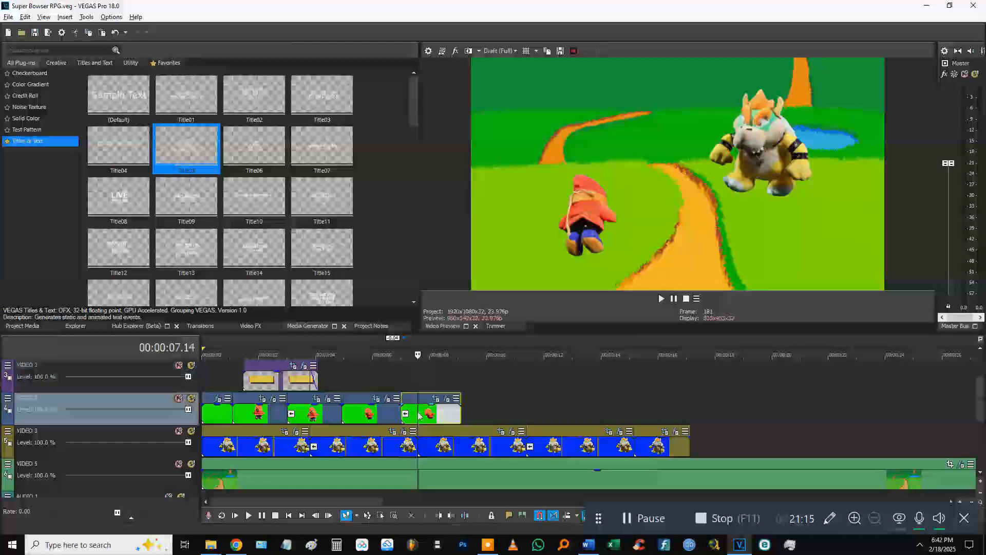
pyautogui.press('Delete')
# Step: Save the project and play back Shy Guy's attack and trimmed return
pyautogui.click(333, 385)
pyautogui.press('space')
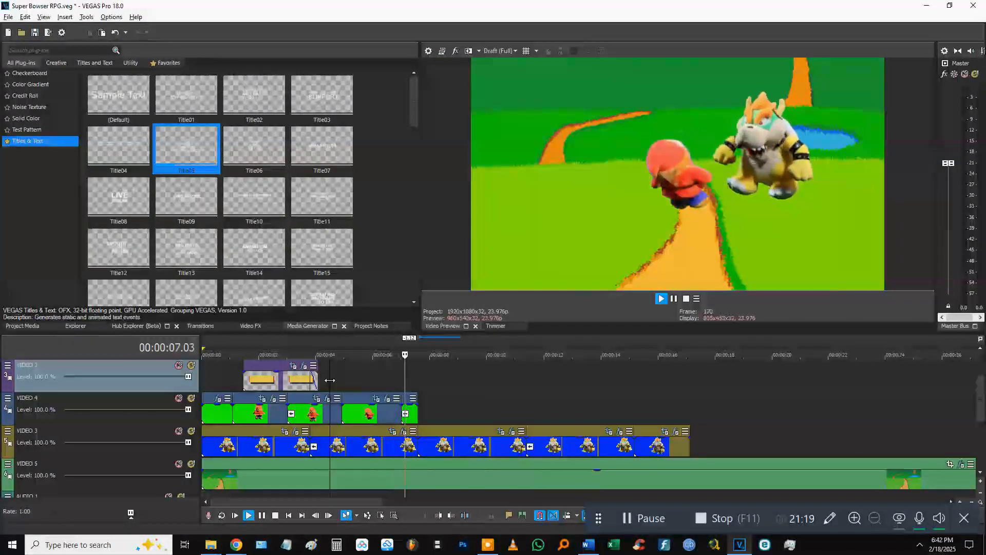
pyautogui.hotkey('ctrl', 's')
pyautogui.click(383, 386)
pyautogui.press('space')
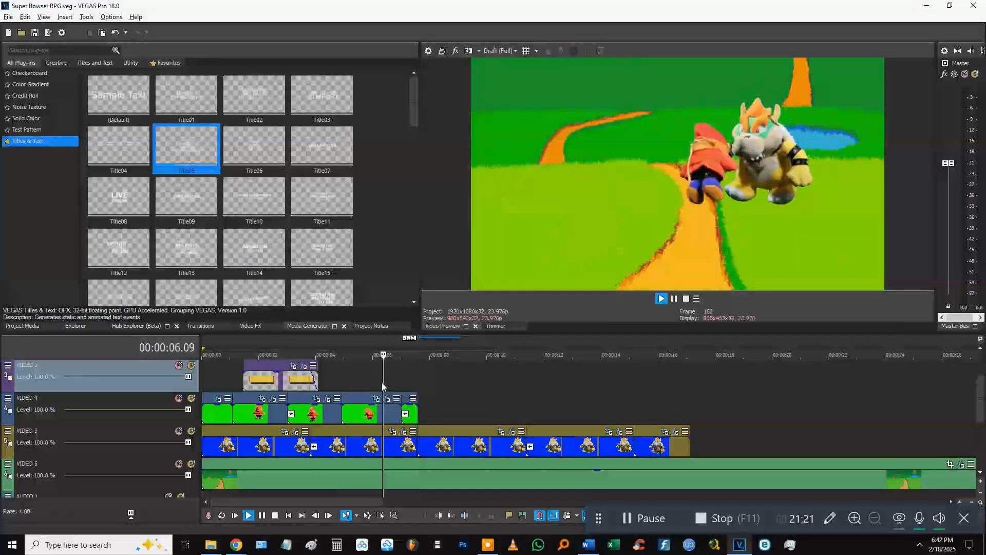
pyautogui.press('Return')
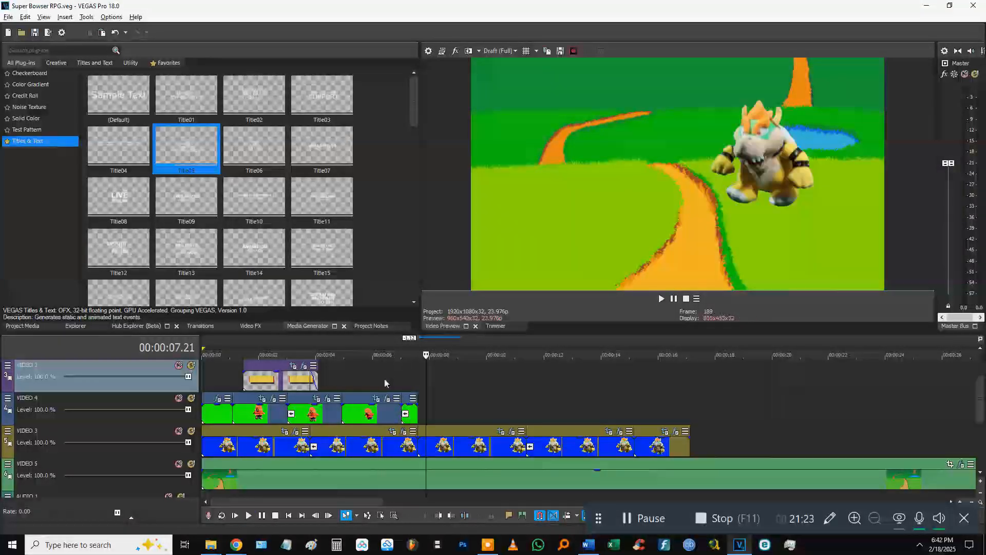
# Step: Paste a copy of the SHYGUY IN PLACE1 clip right after the trimmed return on VIDEO 4, check the transition, and save the project
pyautogui.scroll(3, 397, 394)
pyautogui.click(286, 417)
pyautogui.click(495, 421)
pyautogui.hotkey('ctrl', 'v')
pyautogui.click(472, 374)
pyautogui.press('space')
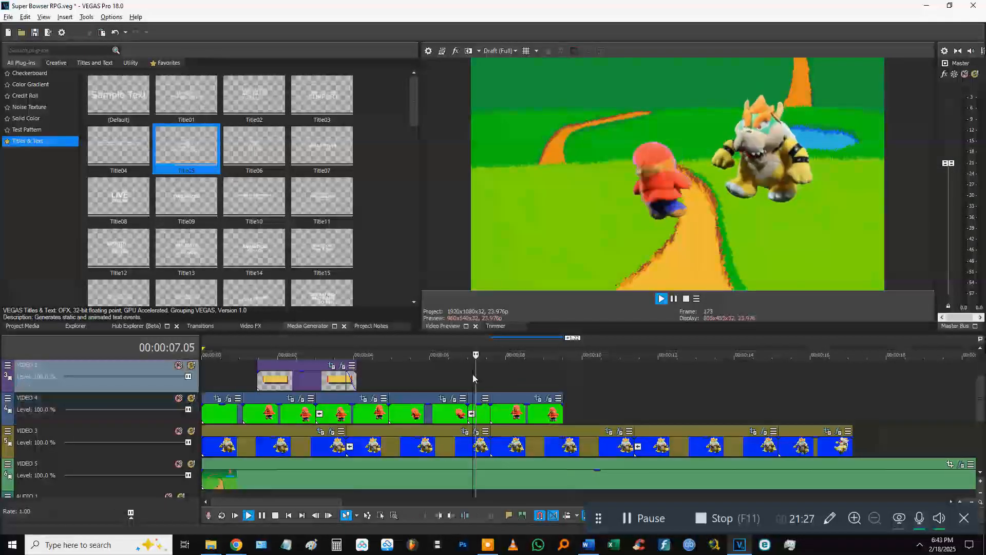
pyautogui.press('space')
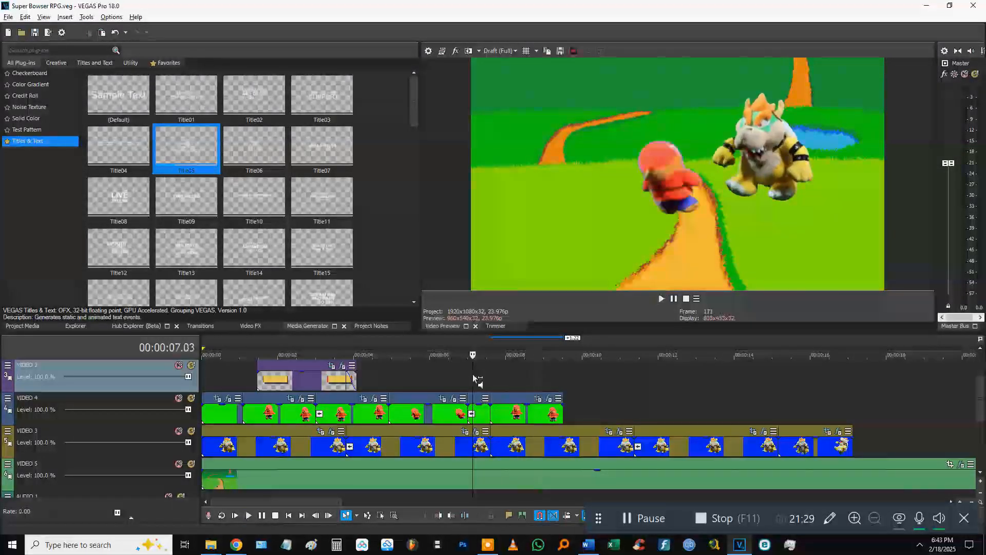
pyautogui.hotkey('ctrl', 's')
# Step: Review the arrangement of the tracks and play back the scene from the end of the battle message
pyautogui.scroll(-2, 434, 380)
pyautogui.scroll(1, 411, 382)
pyautogui.scroll(-1, 406, 374)
pyautogui.scroll(1, 377, 385)
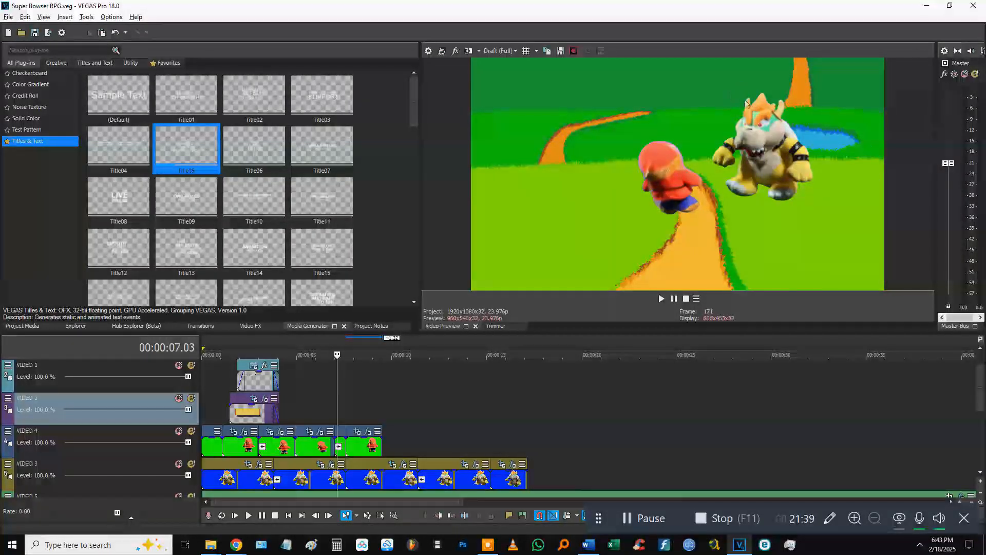
pyautogui.click(309, 407)
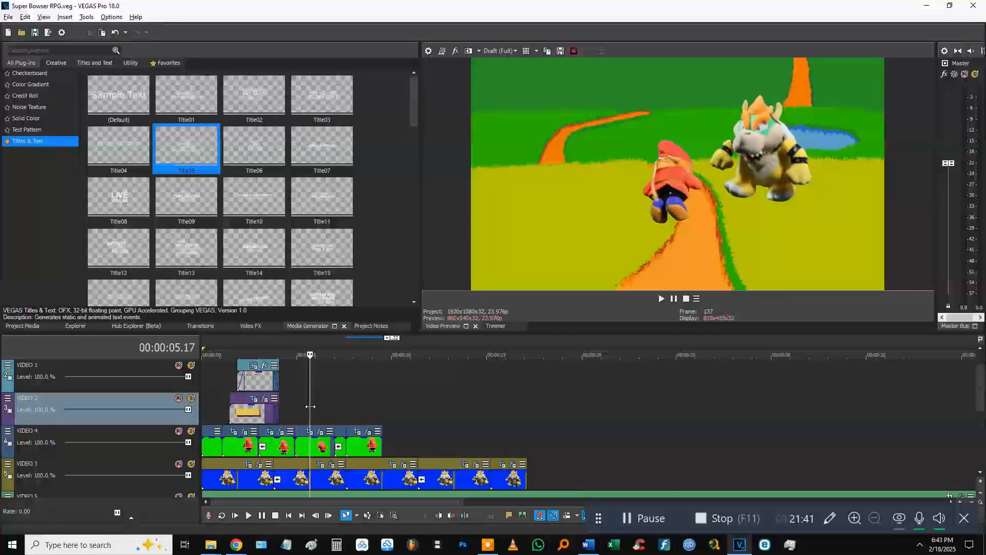
pyautogui.scroll(3, 310, 406)
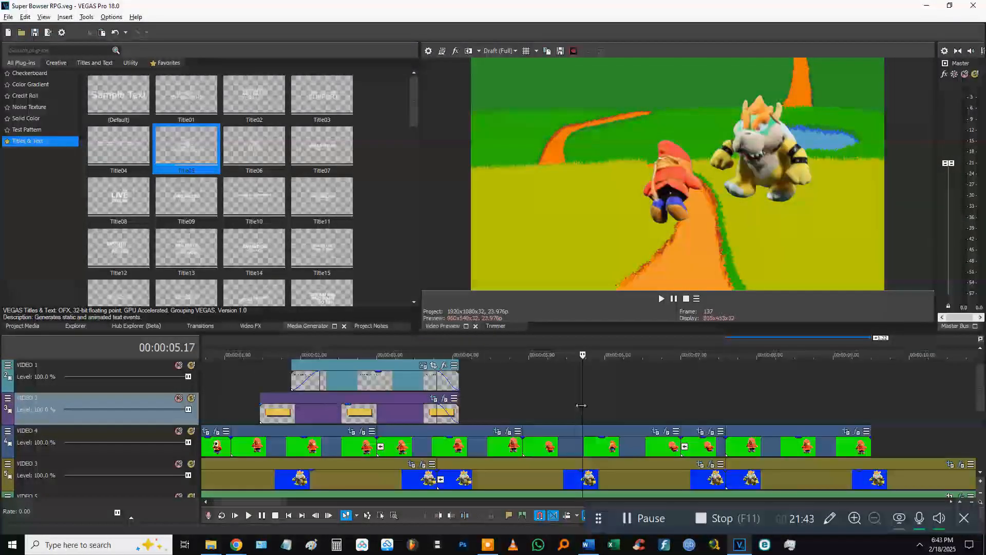
pyautogui.click(469, 406)
pyautogui.press('space')
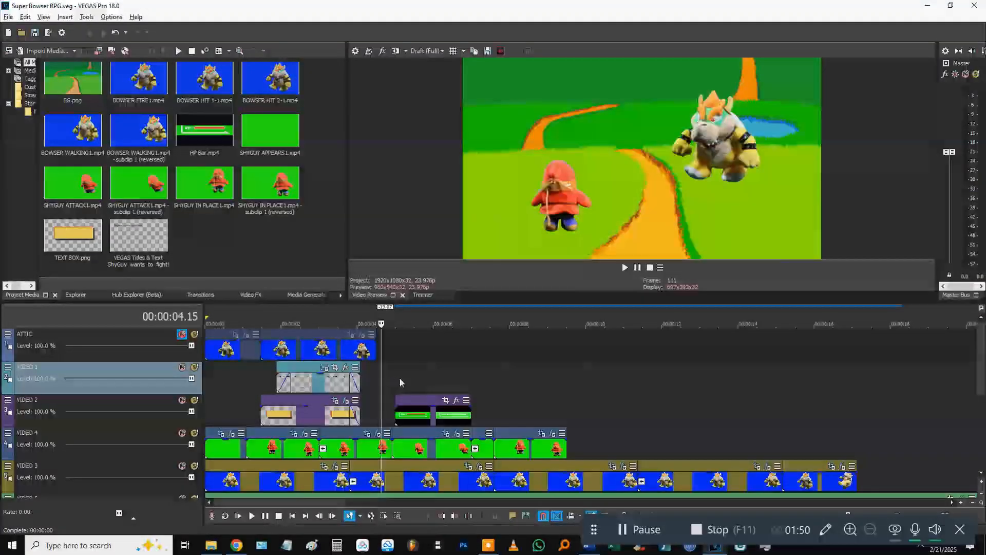
# Step: Add the VEGAS Chroma Keyer to the HP Bar clip with the Pure Green Screen preset and a low threshold of about 0.537
pyautogui.click(400, 378)
pyautogui.click(458, 401)
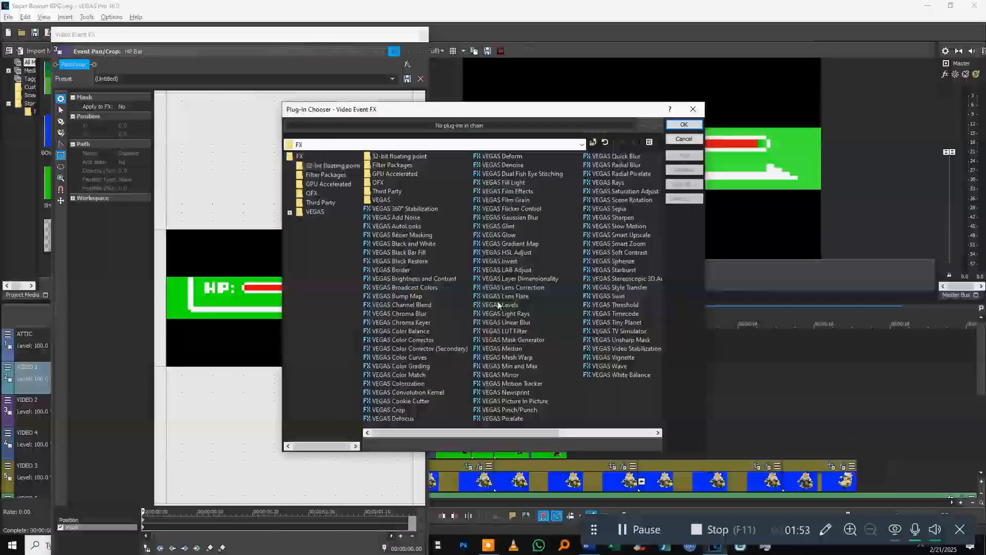
pyautogui.click(400, 323)
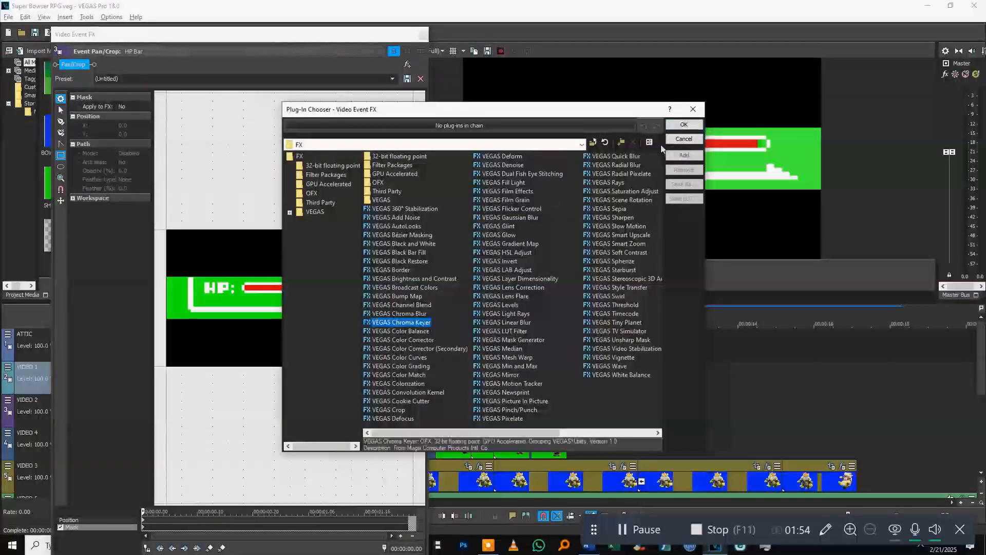
pyautogui.click(684, 155)
pyautogui.click(684, 125)
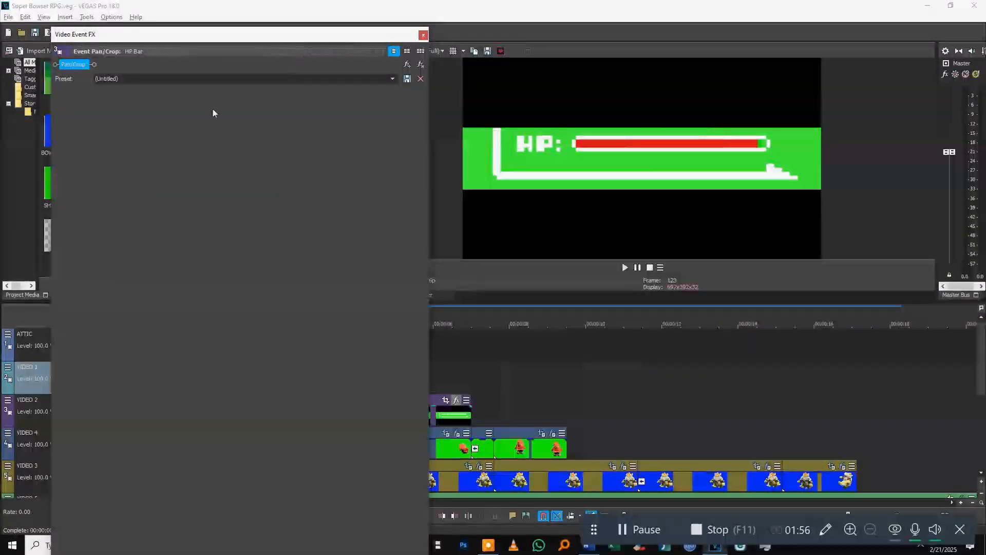
pyautogui.click(393, 78)
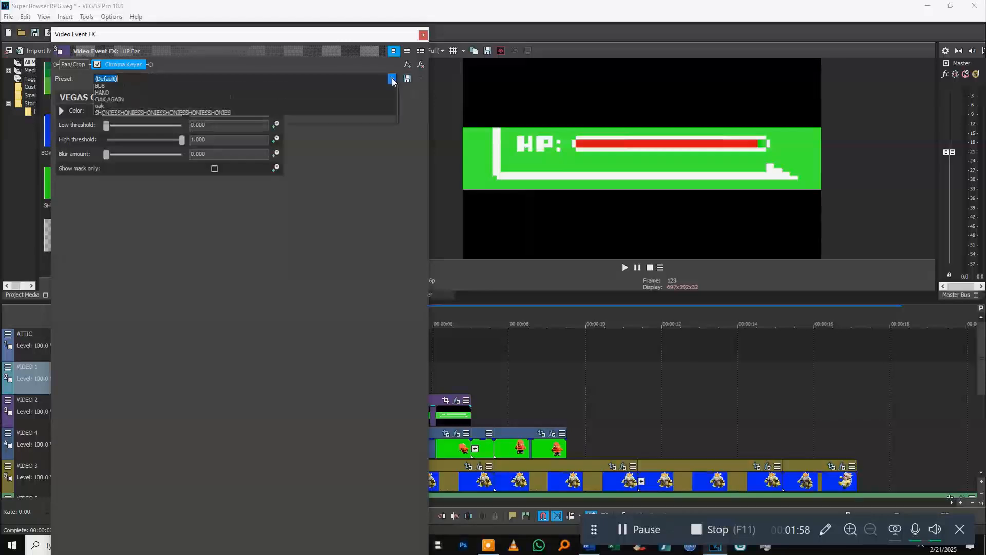
pyautogui.click(127, 117)
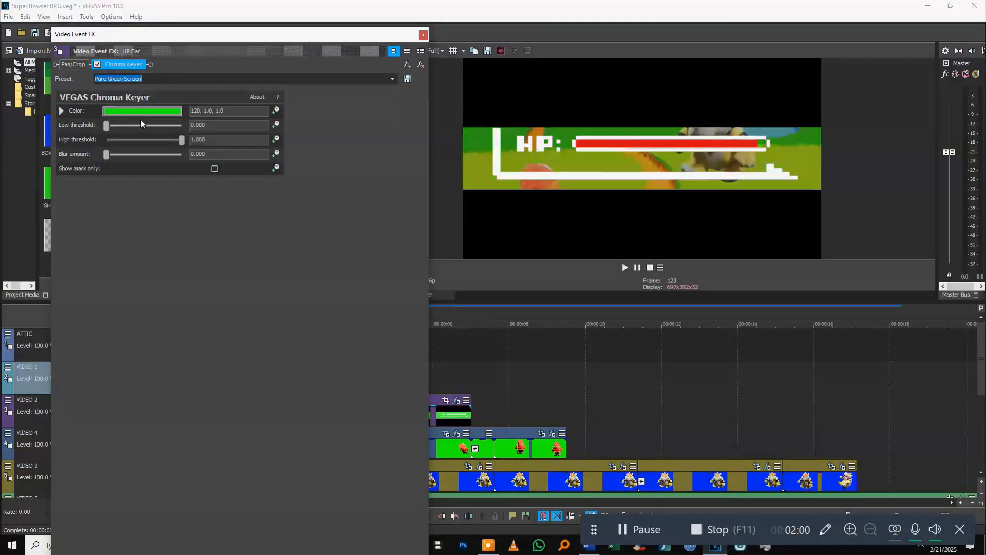
pyautogui.moveTo(107, 127); pyautogui.dragTo(147, 128)
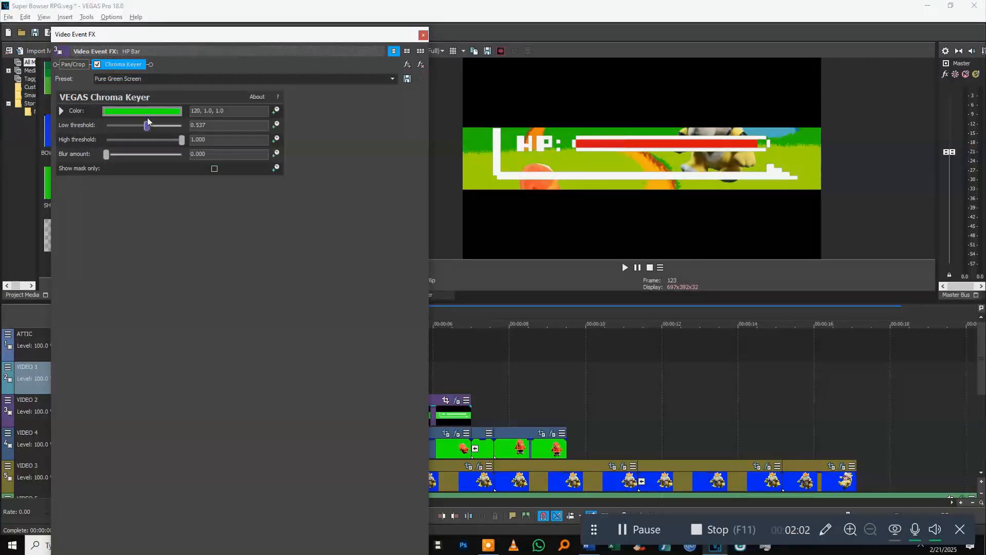
# Step: Mask the HP Bar clip with a rectangle around its green strip to cut away the black bands
pyautogui.click(77, 66)
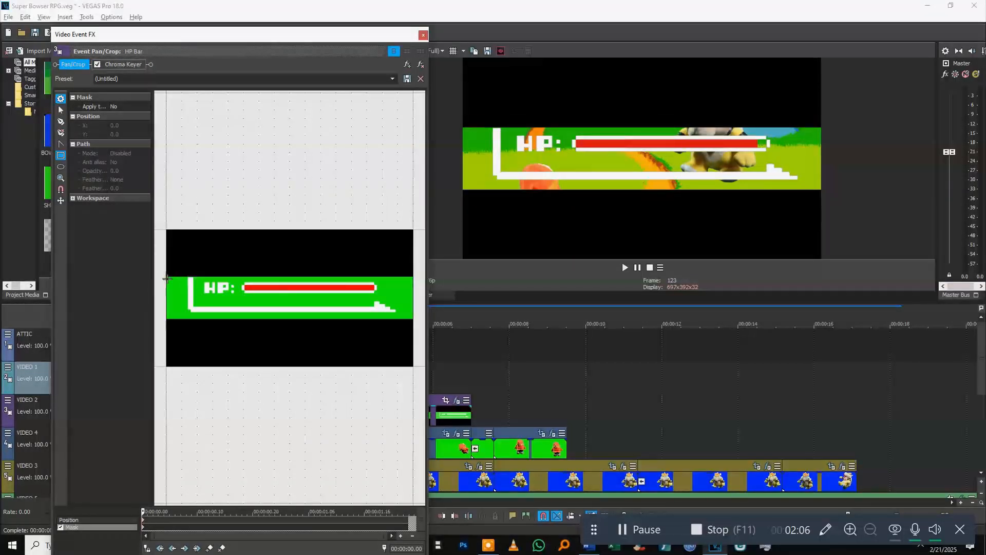
pyautogui.moveTo(164, 278); pyautogui.dragTo(417, 316)
pyautogui.click(422, 34)
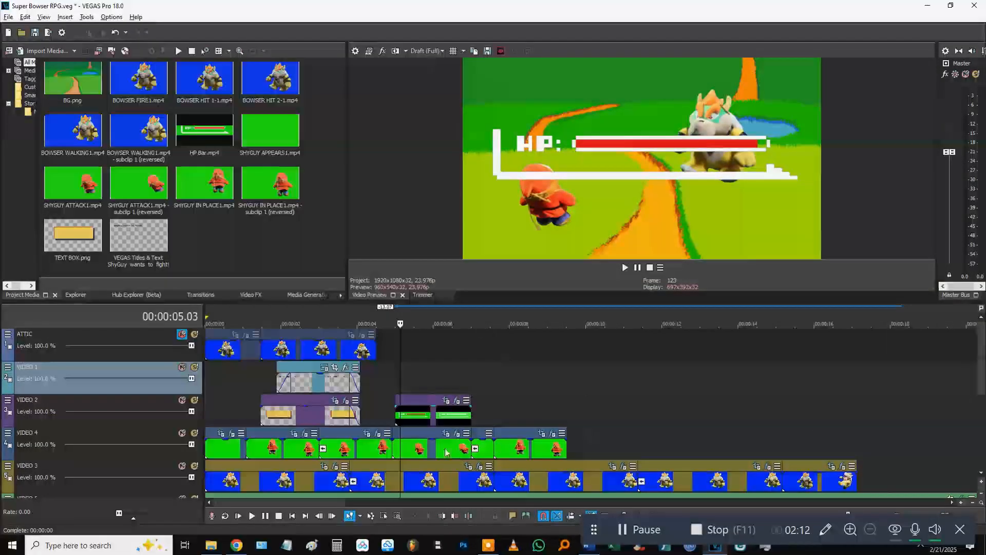
# Step: Play back the end of the battle message and move the HP Bar clip to VIDEO 1, directly after the message text
pyautogui.click(343, 391)
pyautogui.press('space')
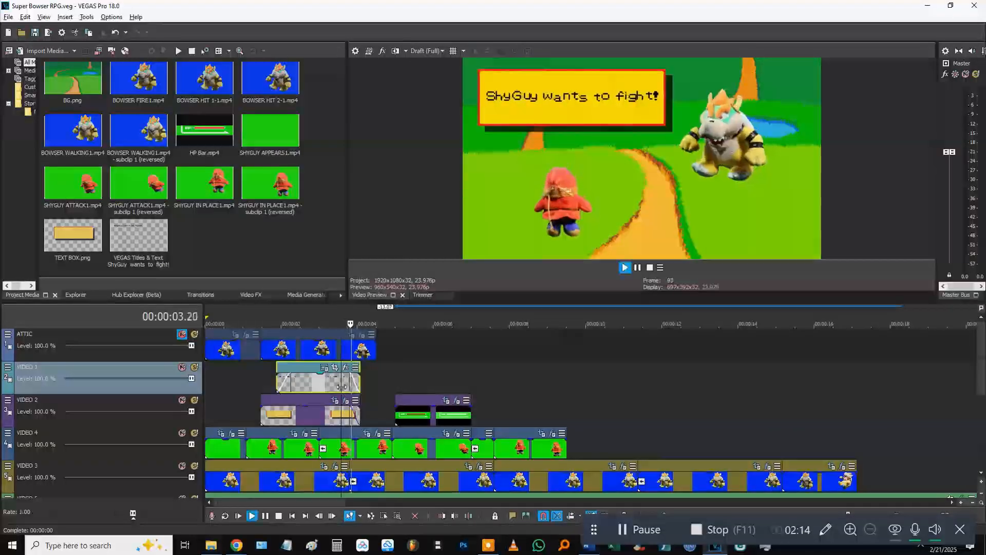
pyautogui.moveTo(406, 414); pyautogui.dragTo(372, 381)
# Step: Insert two video tracks above VIDEO 1 and name them VIDEO 0 and VIDEO 00, with VIDEO 00 on top
pyautogui.rightClick(51, 369)
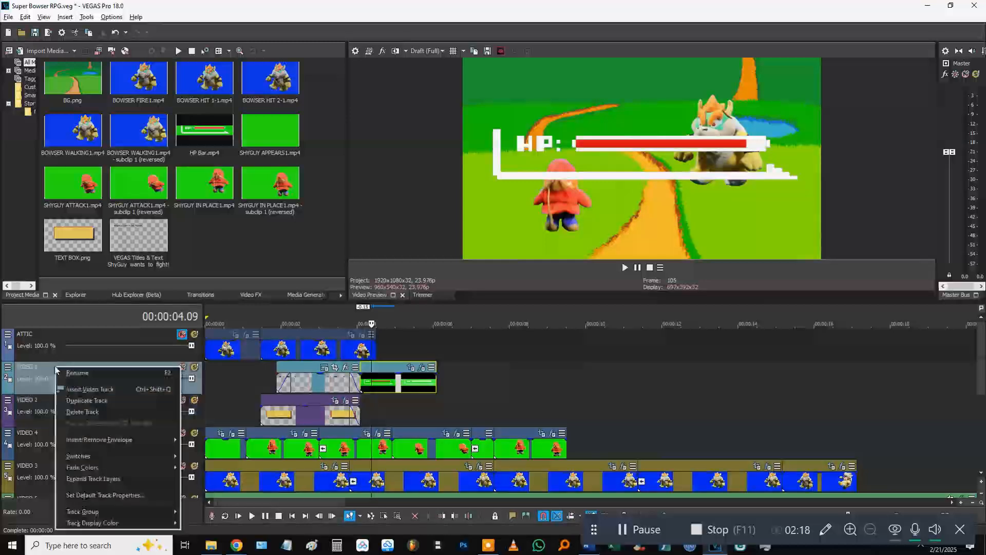
pyautogui.click(74, 391)
pyautogui.rightClick(55, 369)
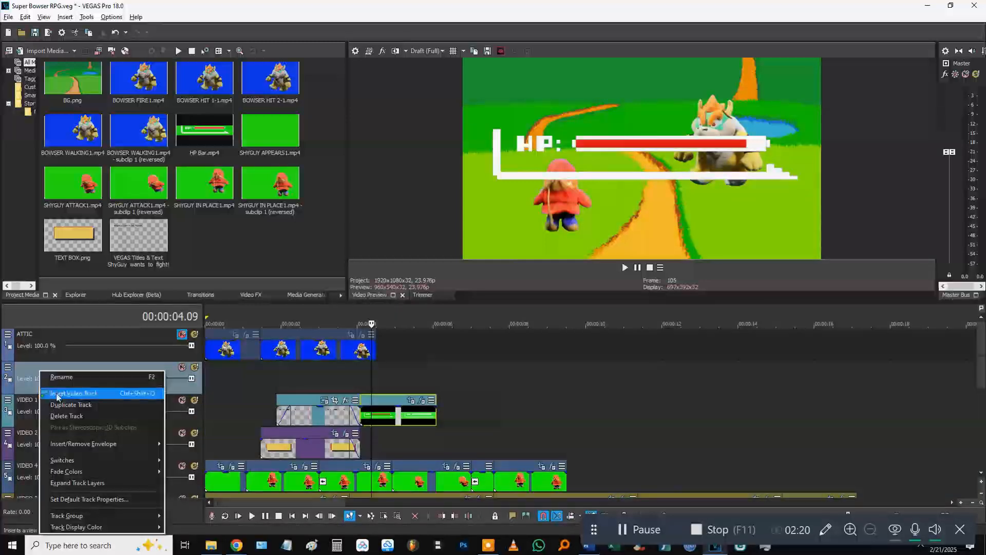
pyautogui.click(74, 393)
pyautogui.doubleClick(28, 432)
pyautogui.doubleClick(32, 403)
pyautogui.write('VIDEO 0')
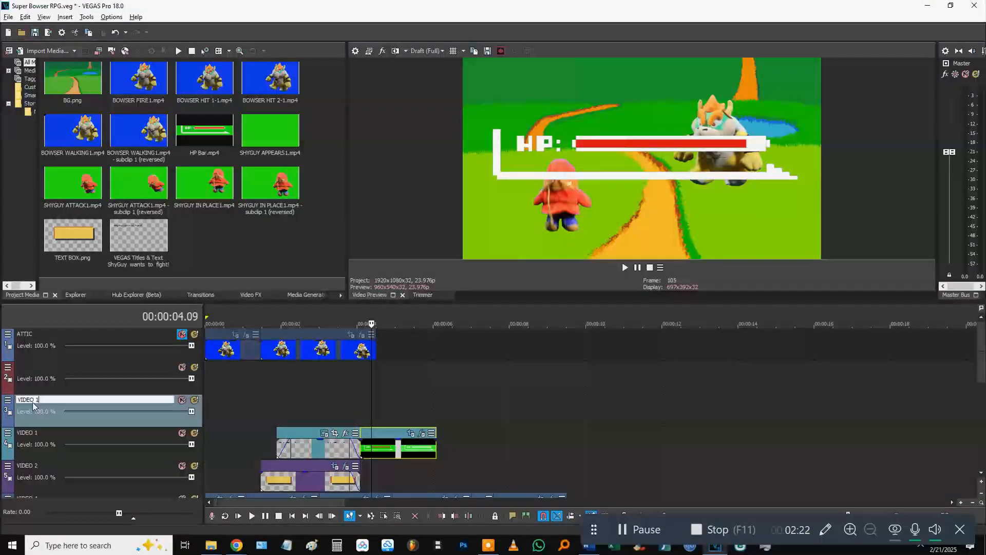
pyautogui.doubleClick(35, 367)
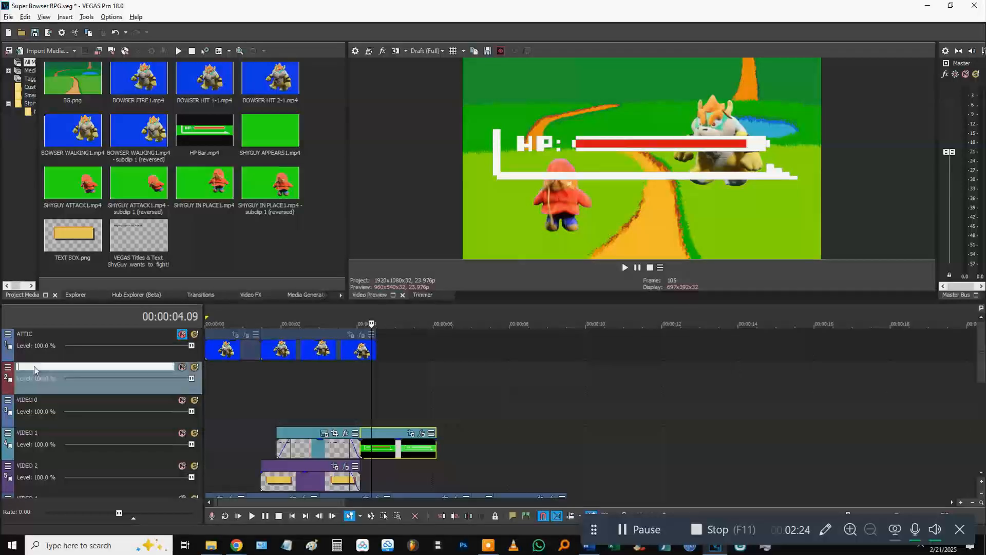
pyautogui.press('Return')
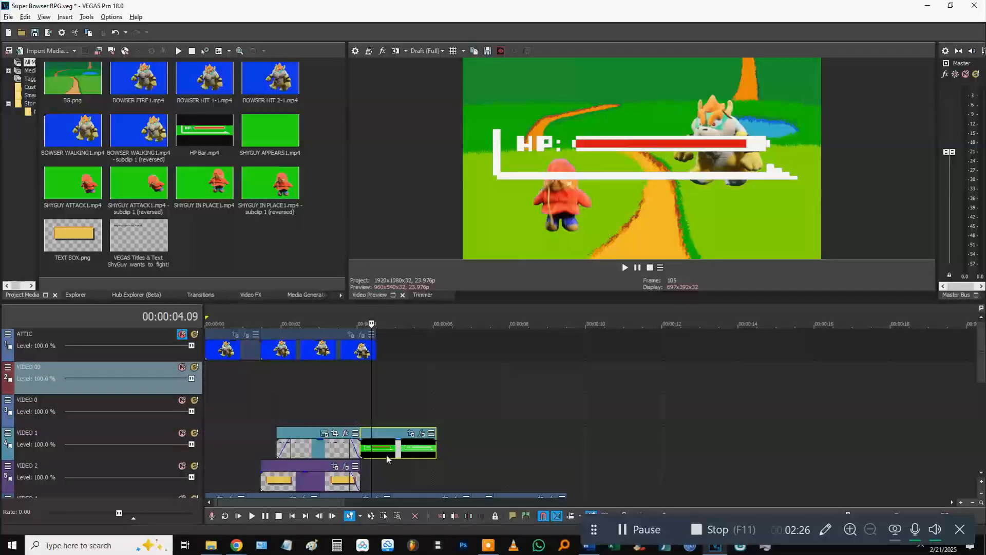
# Step: Move the HP Bar clip to VIDEO 0, keeping its original length, and place a copy directly above it on VIDEO 00
pyautogui.moveTo(386, 425); pyautogui.dragTo(374, 419)
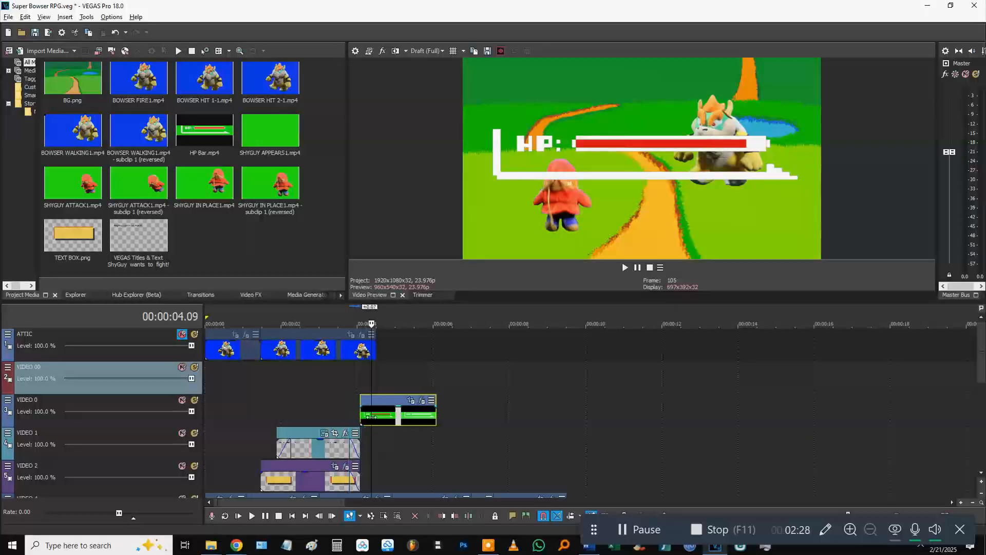
pyautogui.moveTo(438, 414); pyautogui.dragTo(565, 413)
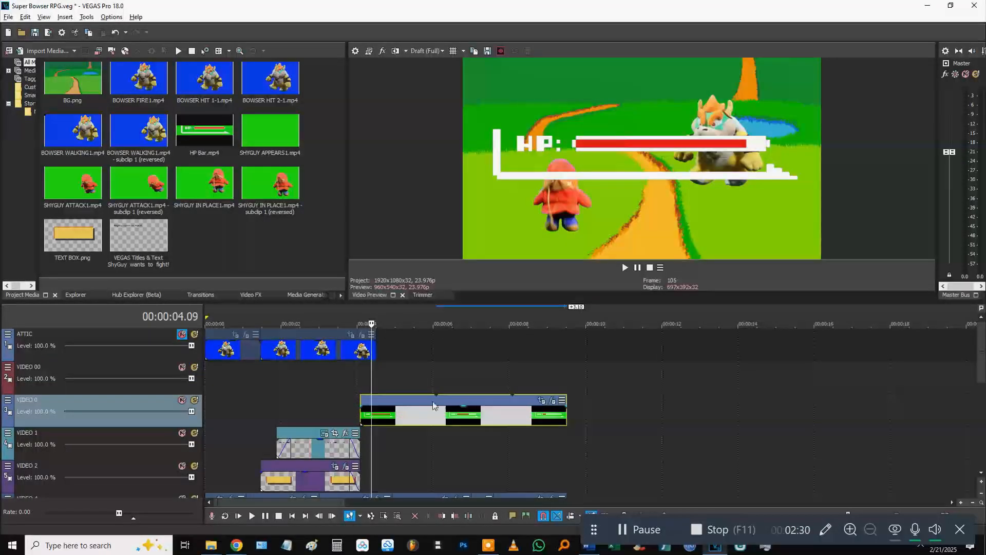
pyautogui.hotkey('ctrl', 'z')
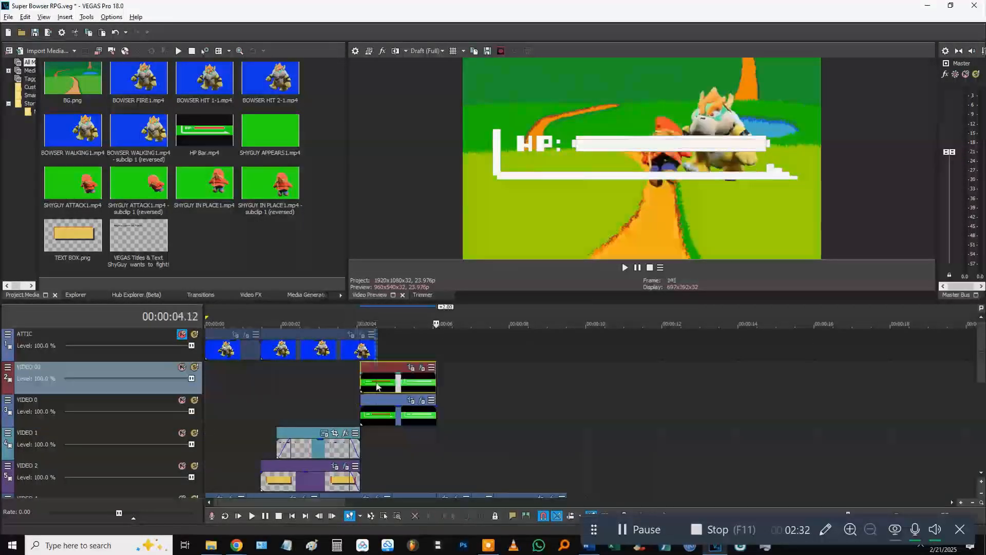
# Step: Shrink the VIDEO 00 HP bar in Pan/Crop to width 5,472.0 and height 3,040.0, and place it above Bowser at X center 171.7, Y center 1,864.0
pyautogui.click(411, 400)
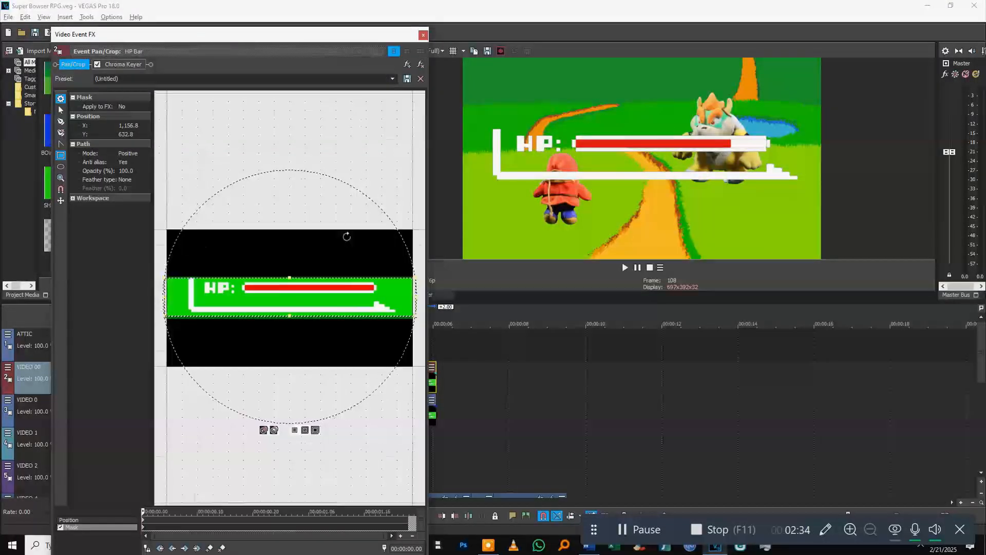
pyautogui.scroll(-6, 347, 224)
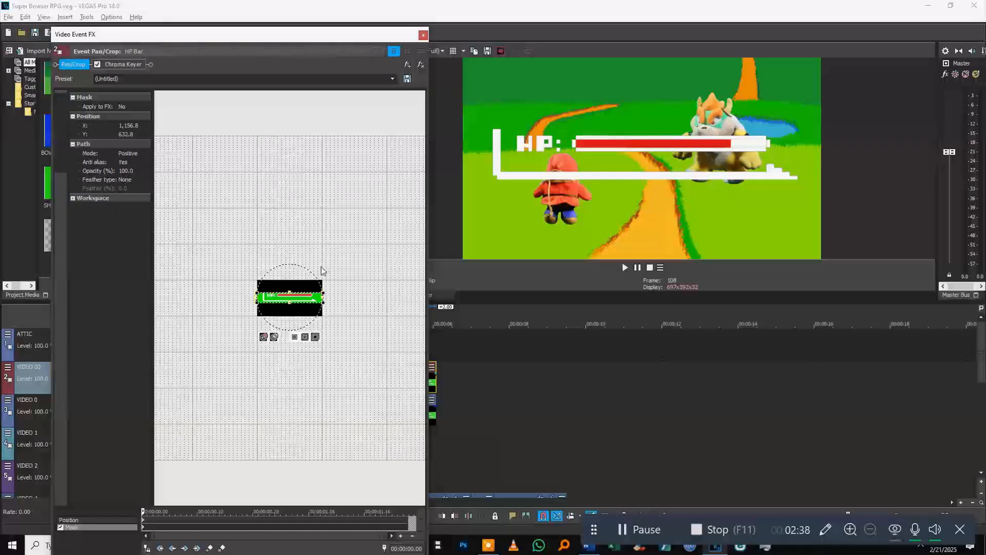
pyautogui.click(263, 290)
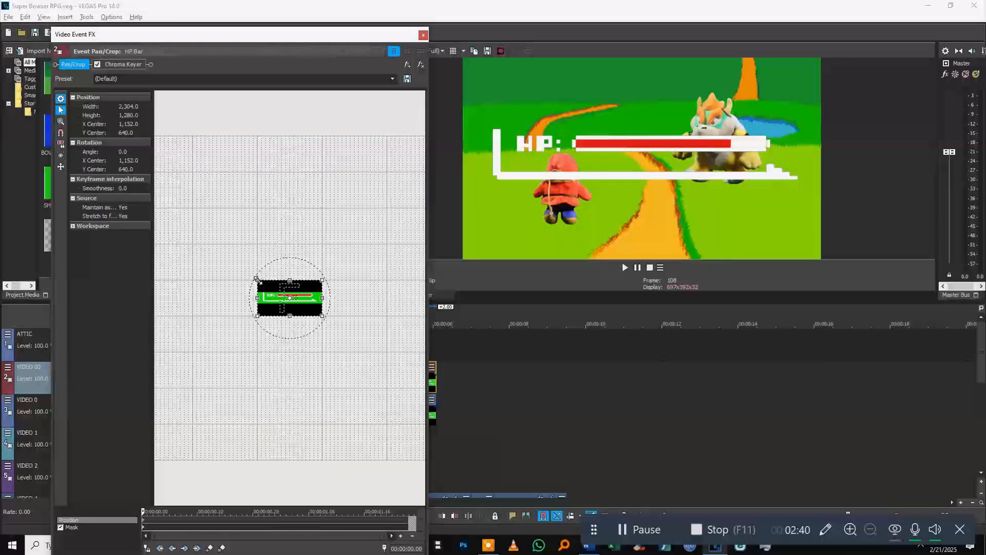
pyautogui.moveTo(213, 206); pyautogui.dragTo(203, 196)
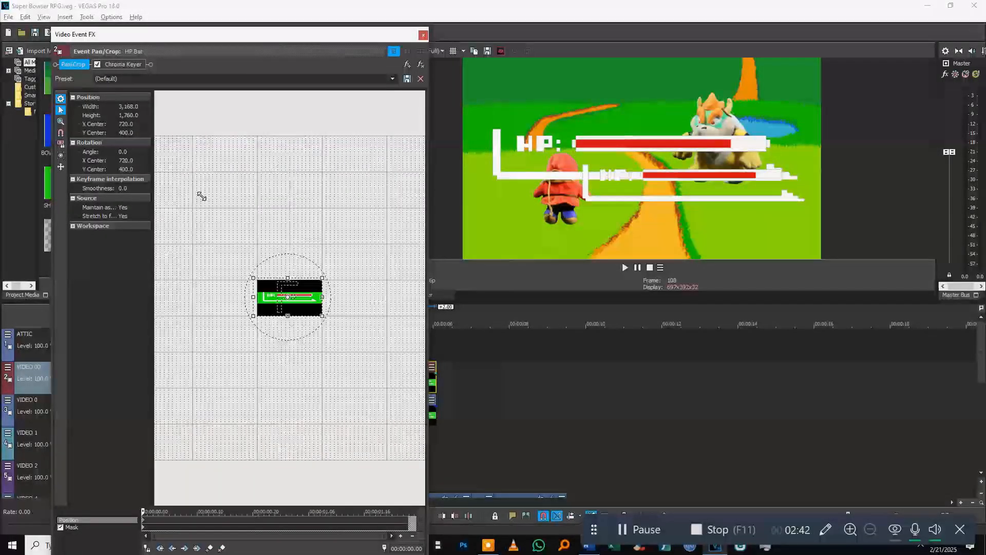
pyautogui.moveTo(234, 266); pyautogui.dragTo(166, 219)
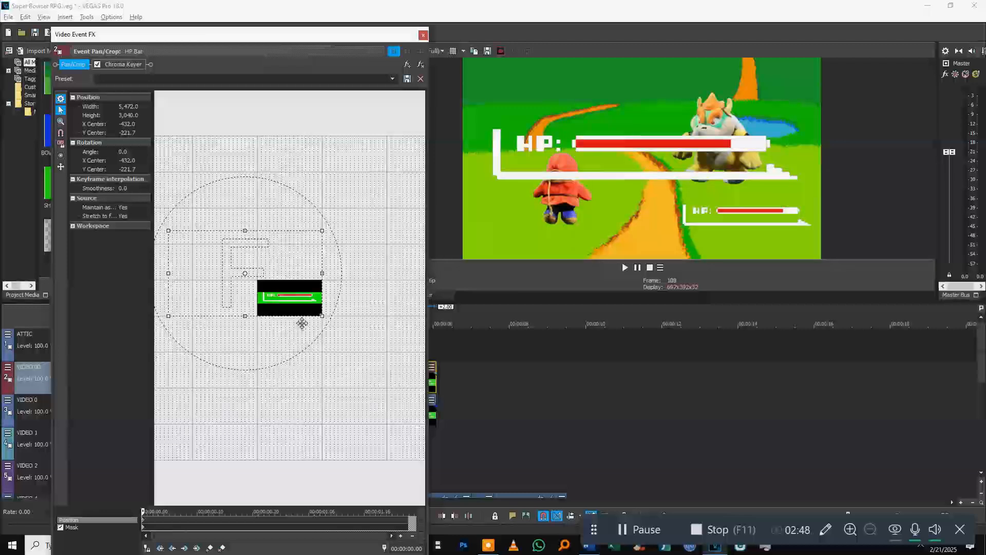
pyautogui.moveTo(306, 337); pyautogui.dragTo(291, 353)
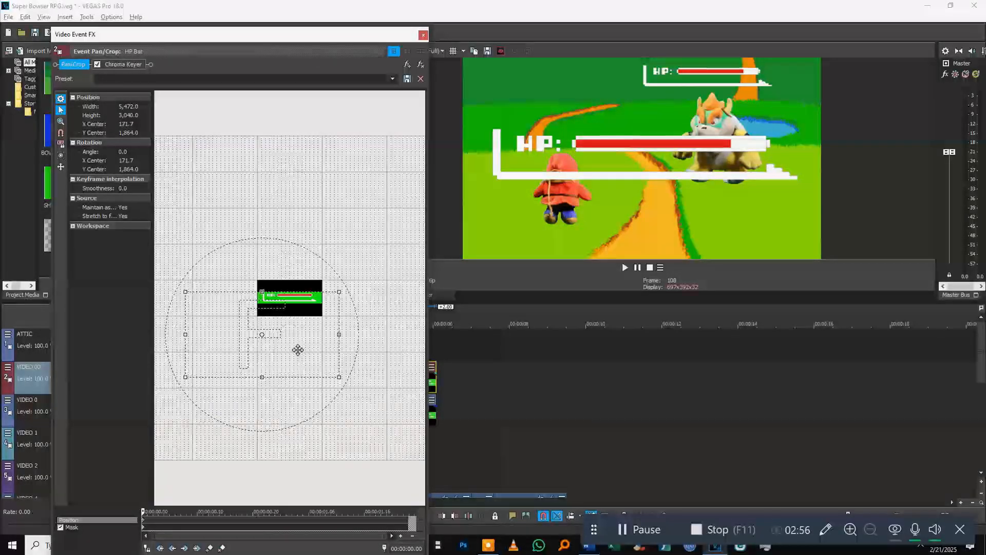
pyautogui.click(423, 35)
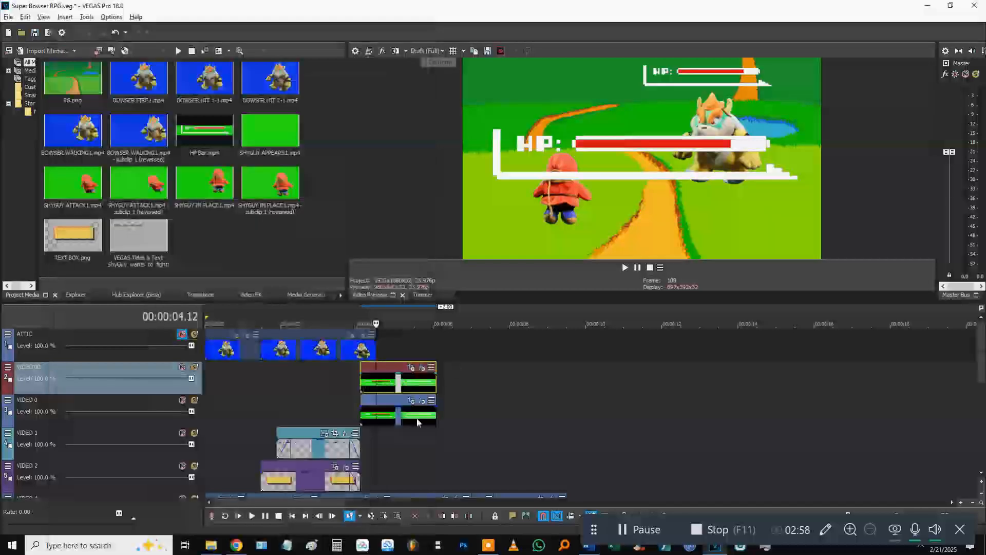
# Step: Shrink the VIDEO 0 HP bar in Pan/Crop to width 5,472.0 and height 3,040.0, and place it above Shy Guy at X center 2,634.0, Y center 727.0
pyautogui.click(409, 399)
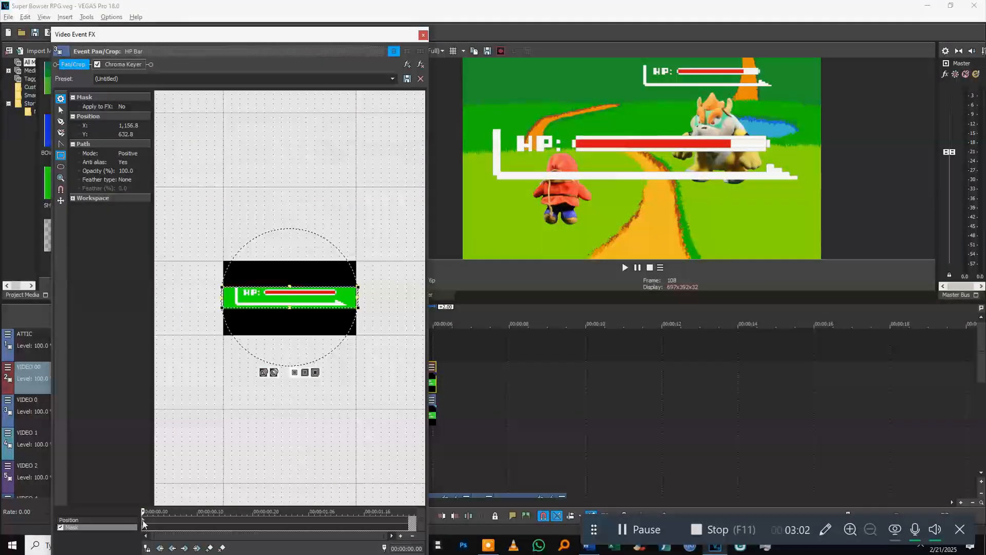
pyautogui.click(235, 267)
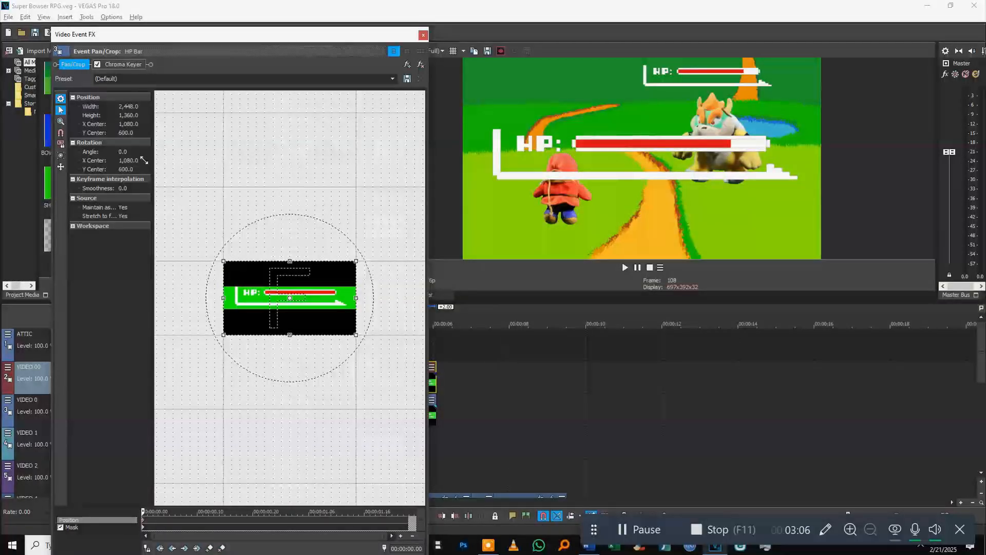
pyautogui.moveTo(144, 160); pyautogui.dragTo(292, 245)
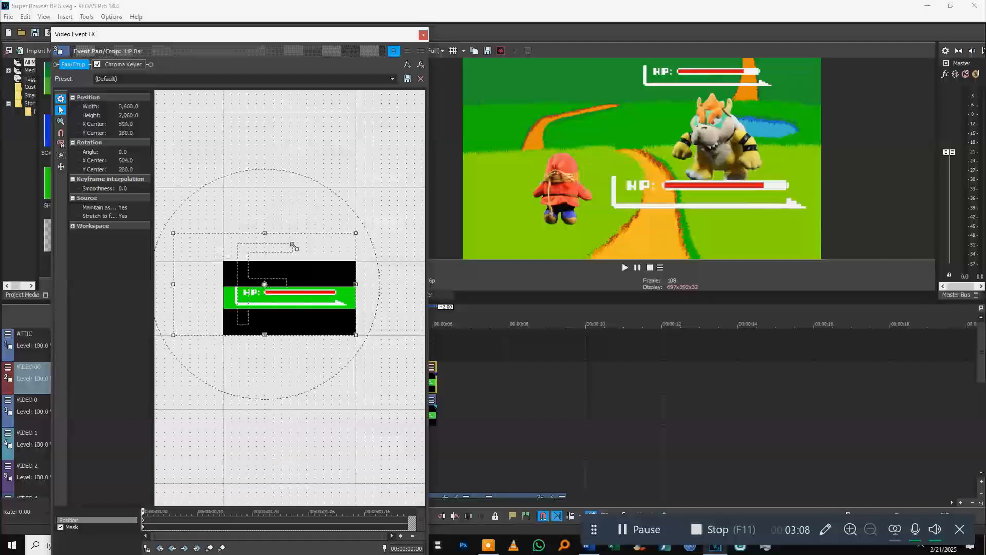
pyautogui.scroll(-4, 268, 272)
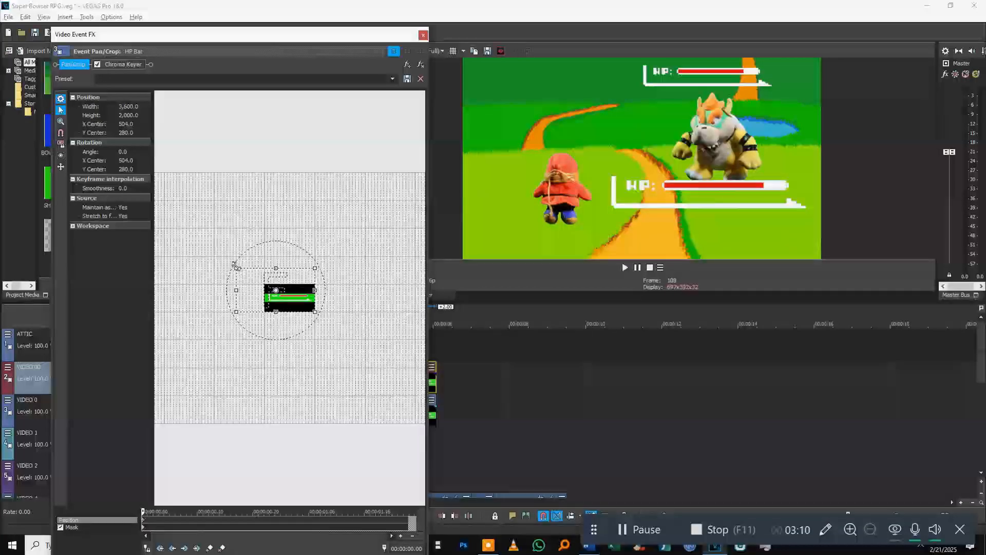
pyautogui.moveTo(198, 227); pyautogui.dragTo(357, 318)
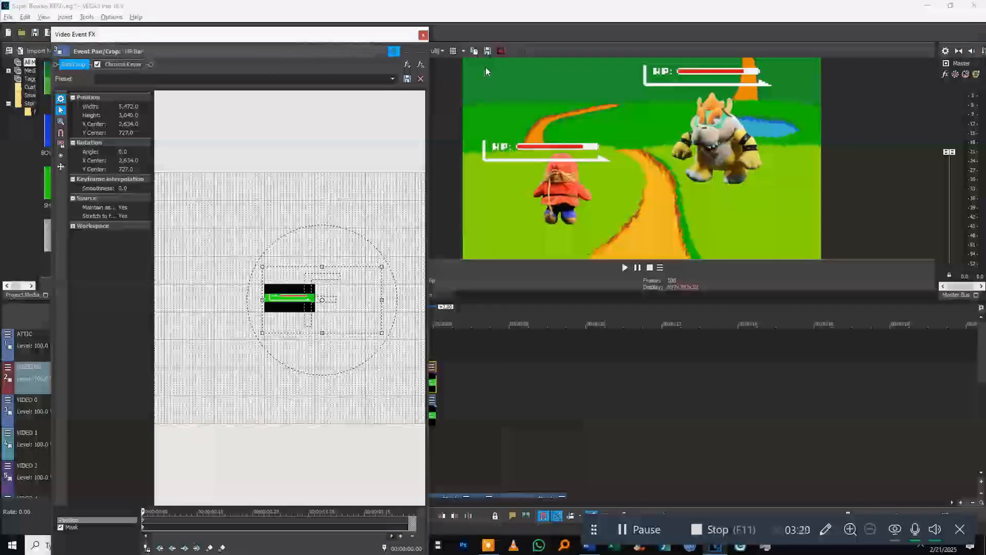
pyautogui.click(423, 35)
# Step: Try shifting Shy Guy's HP bar on VIDEO 0 horizontally in Pan/Crop to X center 2,381.1
pyautogui.click(411, 400)
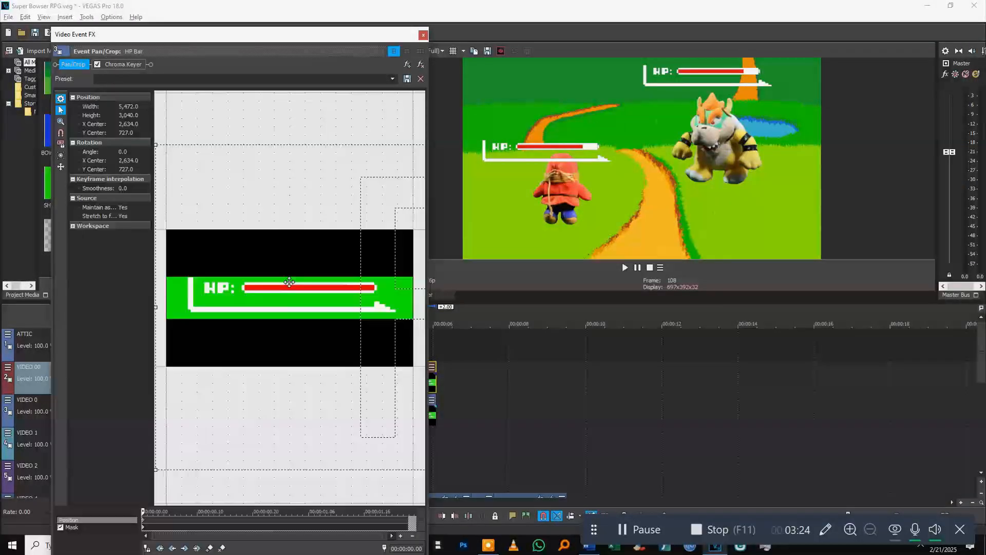
pyautogui.scroll(-3, 309, 308)
pyautogui.moveTo(290, 316); pyautogui.dragTo(290, 316)
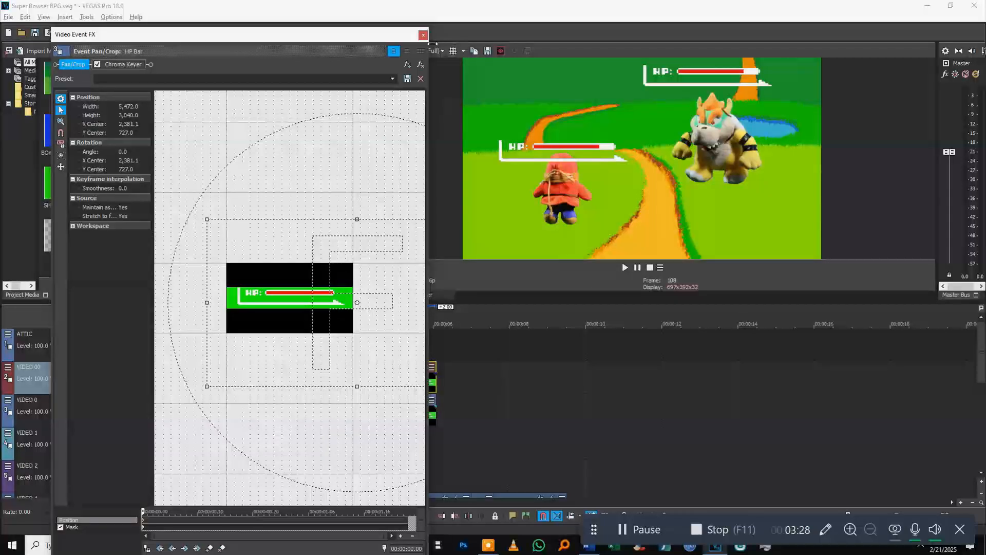
pyautogui.click(423, 34)
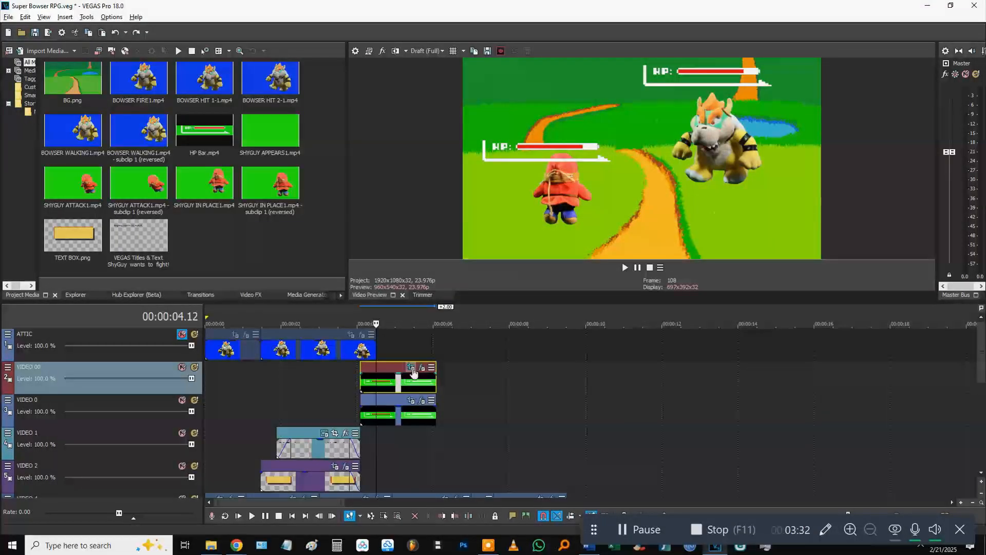
# Step: Shift Bowser's HP bar on VIDEO 00 horizontally in Pan/Crop to X center -354.0, keeping Y center 1,864.0
pyautogui.click(413, 370)
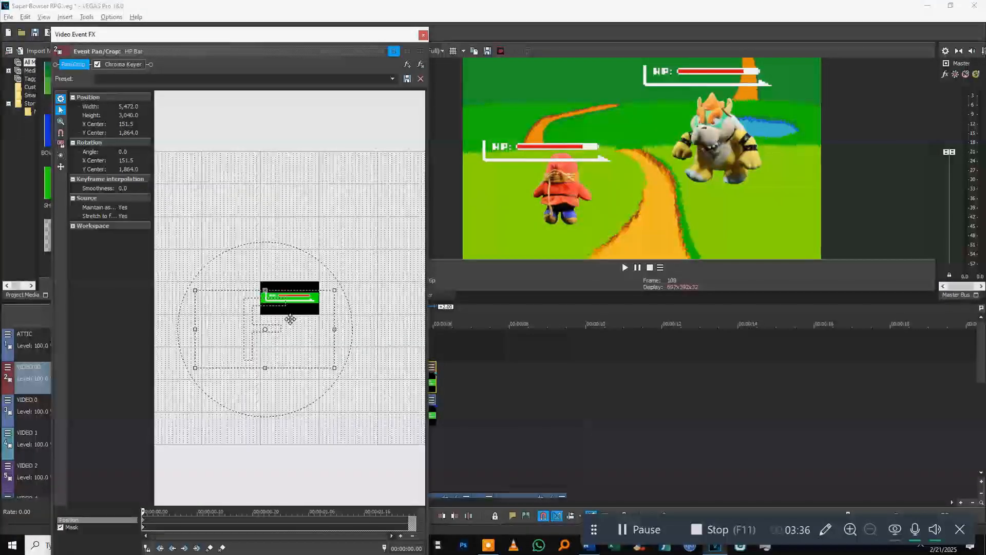
pyautogui.moveTo(291, 319); pyautogui.dragTo(284, 319)
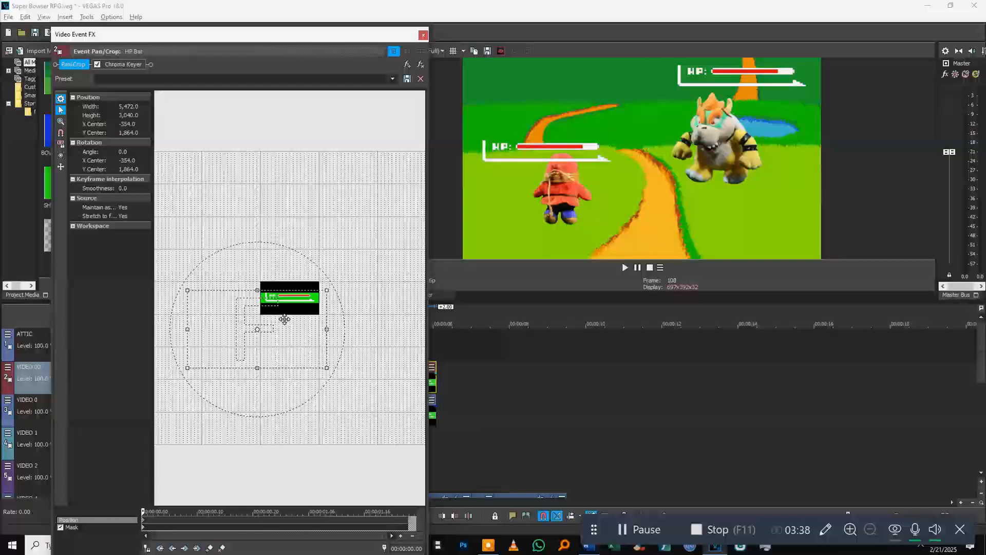
pyautogui.click(423, 35)
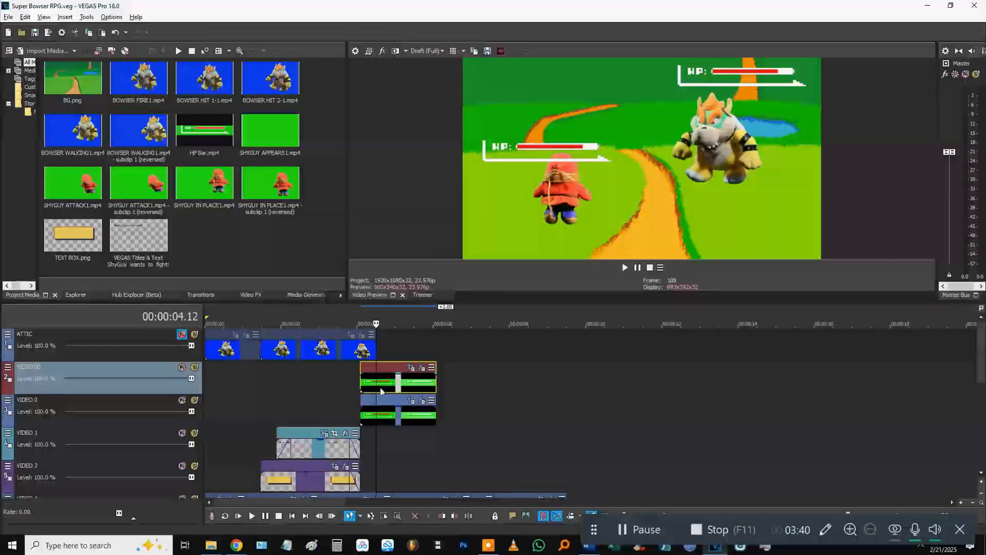
# Step: Add a Velocity envelope to the VIDEO 00 HP bar clip and set its start point to 0% velocity
pyautogui.rightClick(366, 385)
pyautogui.click(431, 375)
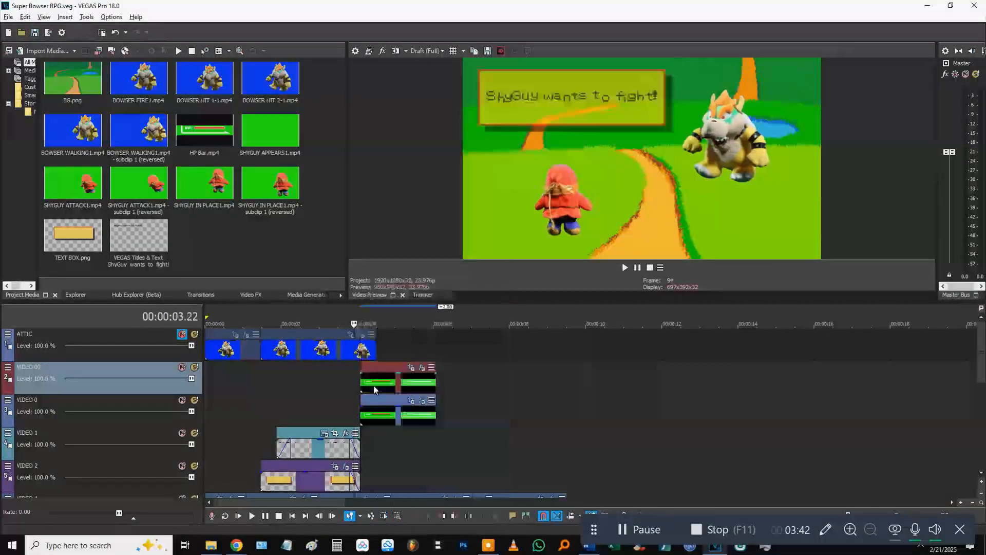
pyautogui.scroll(-2, 498, 389)
pyautogui.rightClick(540, 391)
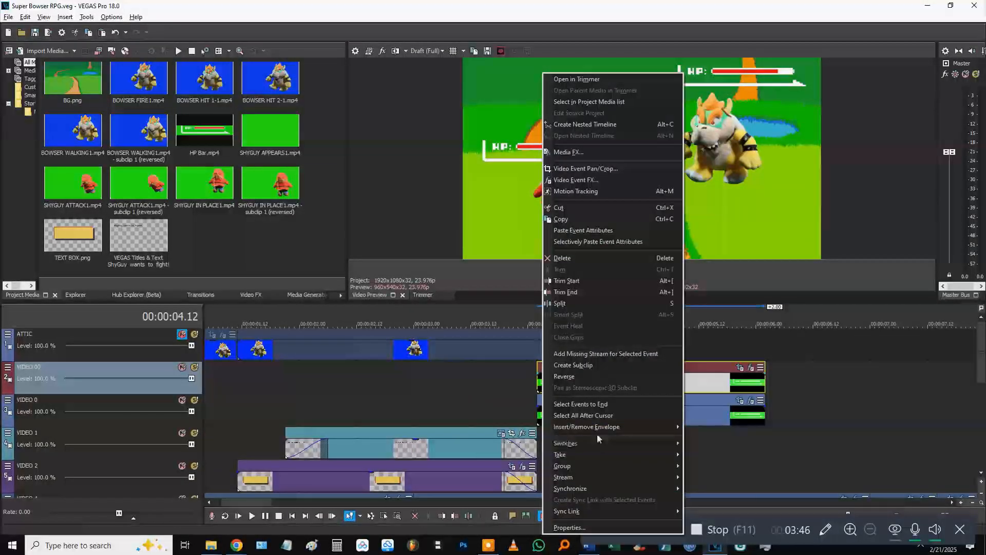
pyautogui.moveTo(599, 429)
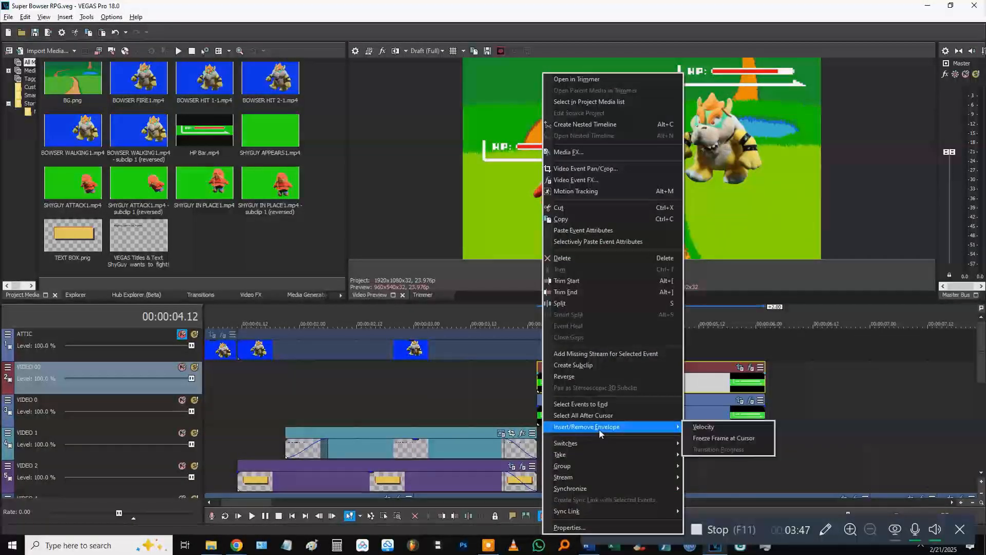
pyautogui.click(694, 428)
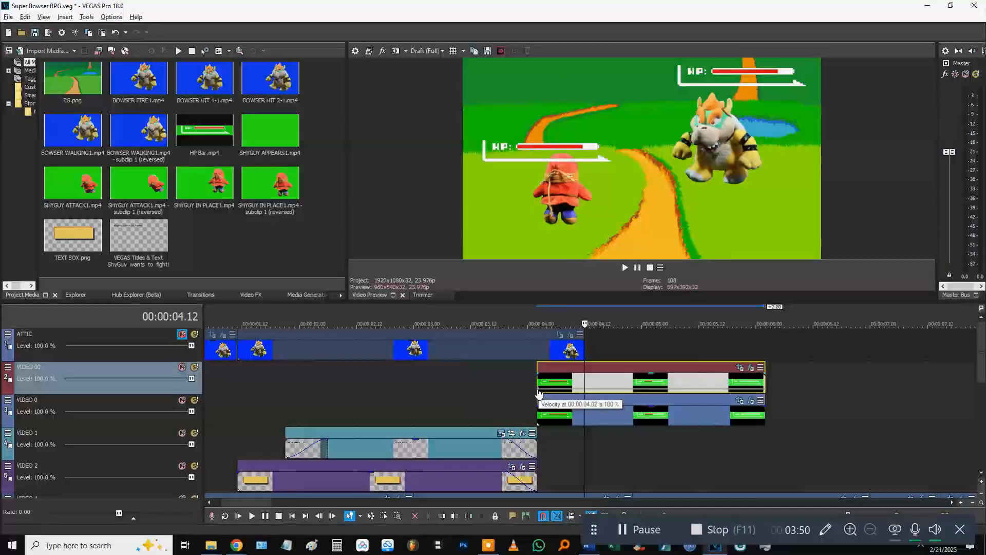
pyautogui.rightClick(539, 389)
pyautogui.click(571, 227)
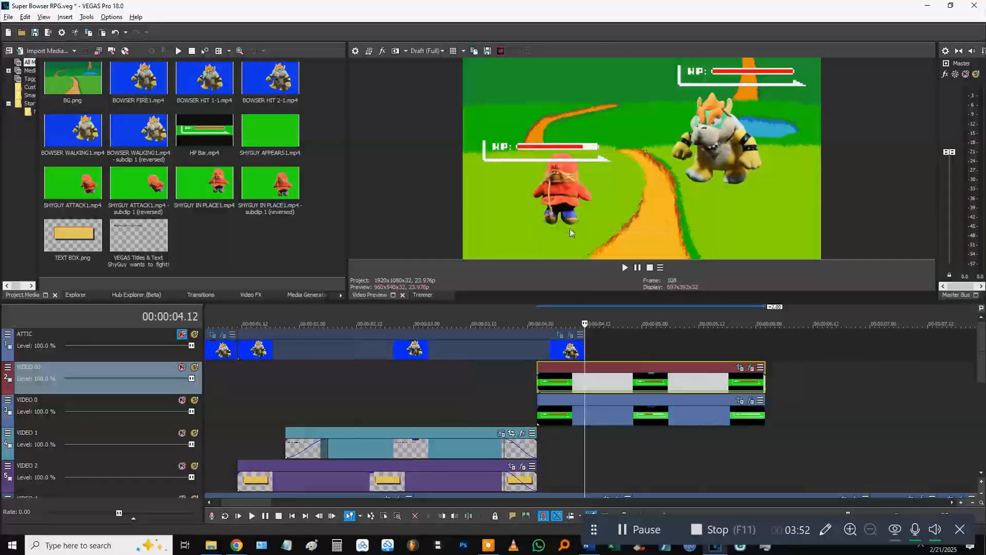
# Step: Freeze the VIDEO 0 HP bar clip at full health with a Velocity envelope set to 0% from the clip's start
pyautogui.rightClick(545, 415)
pyautogui.moveTo(663, 426)
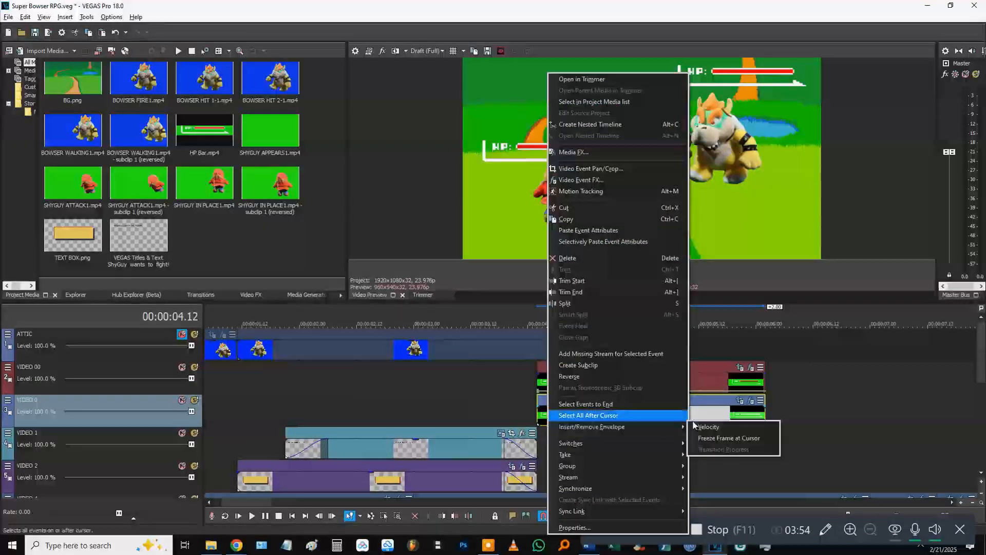
pyautogui.click(698, 431)
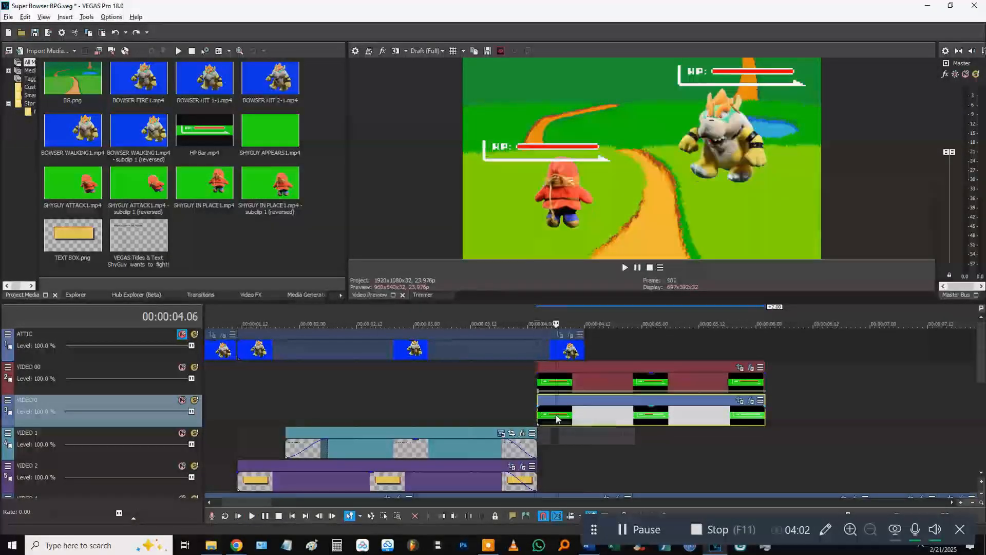
pyautogui.rightClick(557, 415)
pyautogui.moveTo(668, 427)
pyautogui.click(717, 427)
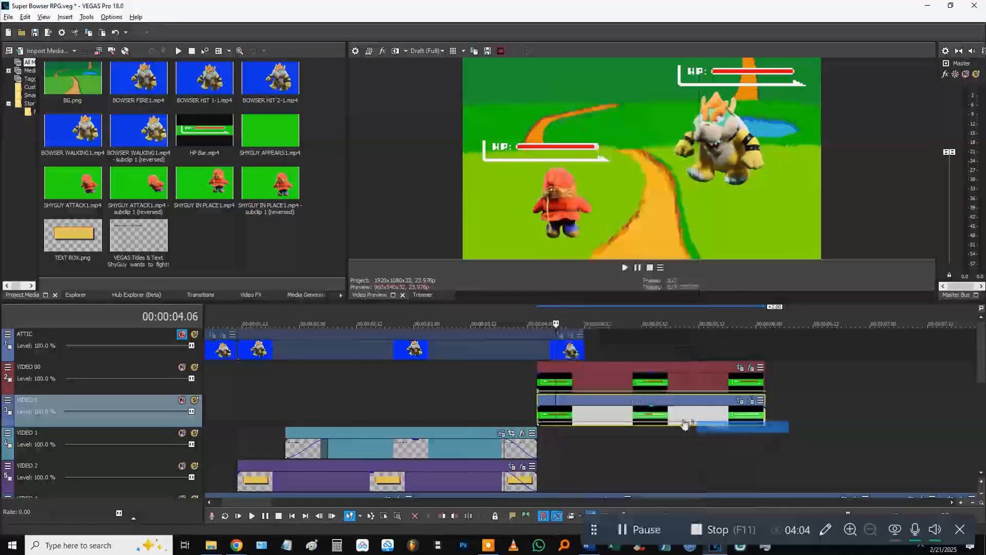
pyautogui.rightClick(540, 425)
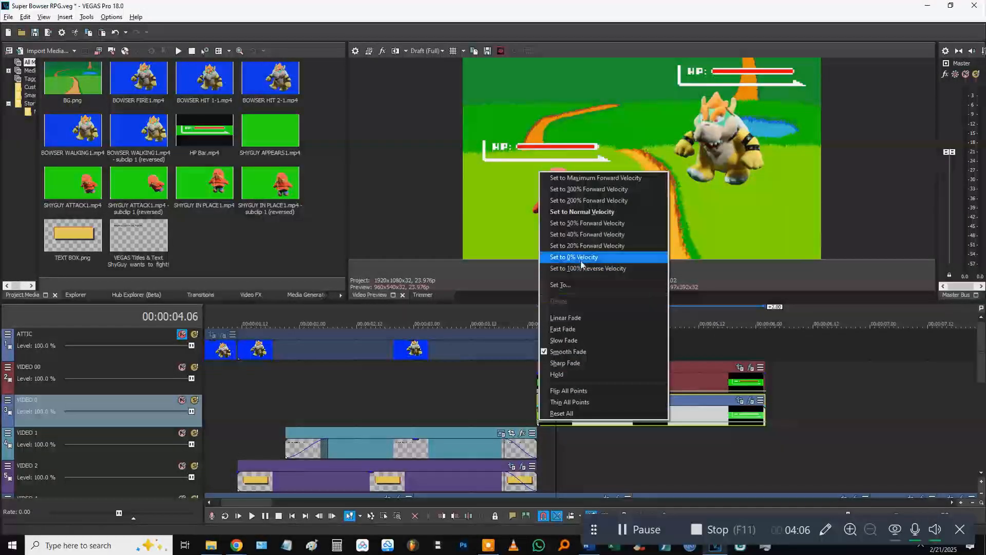
pyautogui.click(596, 253)
# Step: Add a short fade-in to the start of both HP bar clips, play it back, and save the project
pyautogui.click(530, 389)
pyautogui.press('space')
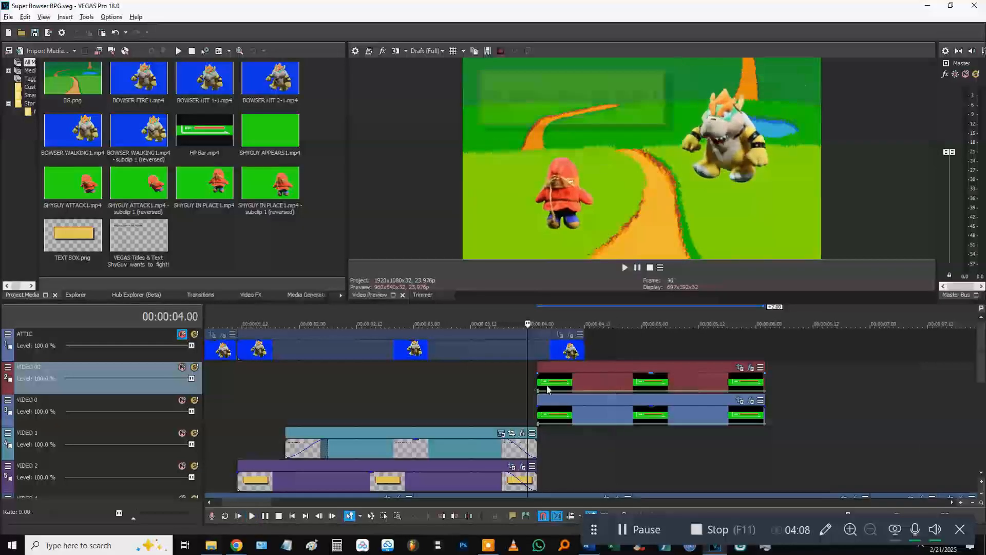
pyautogui.press('space')
pyautogui.click(540, 383)
pyautogui.moveTo(535, 373); pyautogui.dragTo(533, 378)
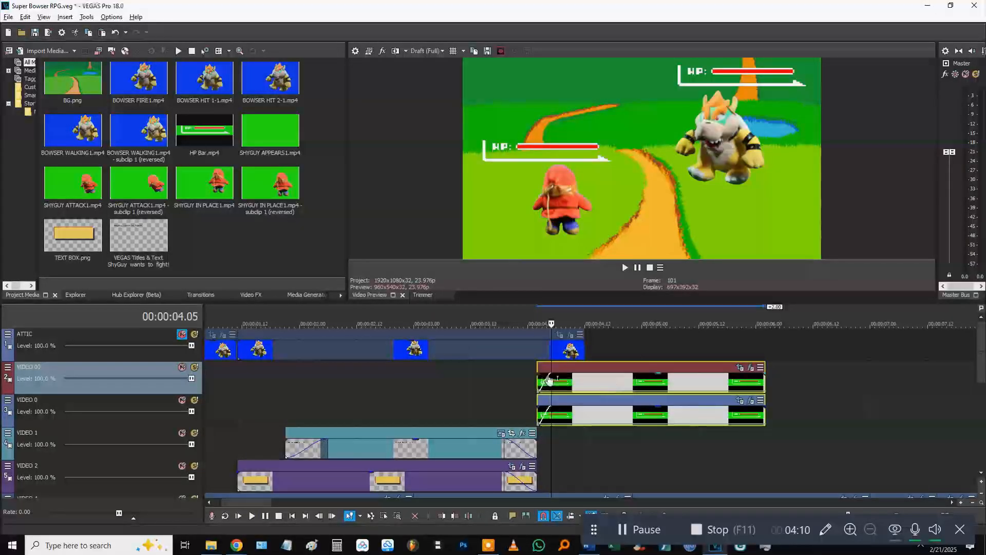
pyautogui.click(530, 380)
pyautogui.press('space')
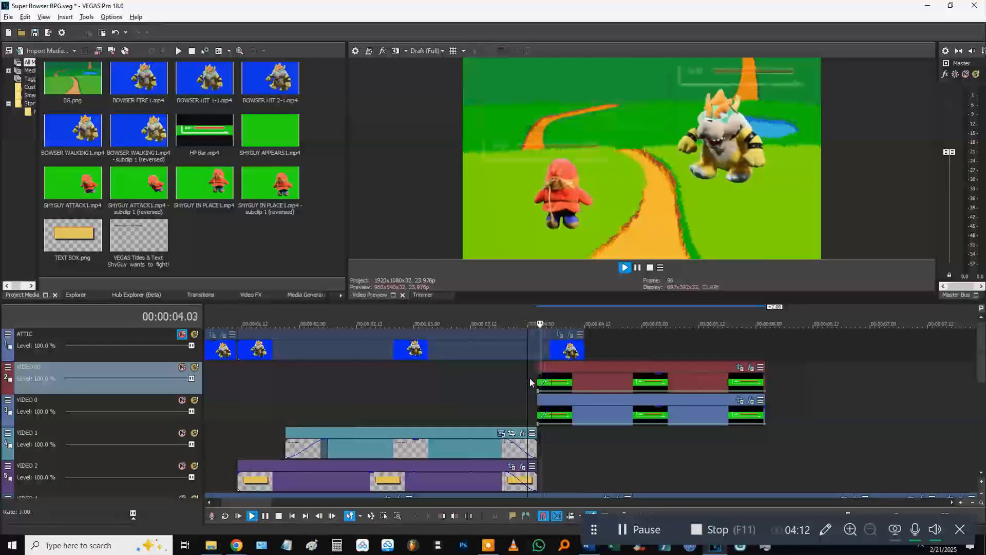
pyautogui.scroll(-4, 531, 380)
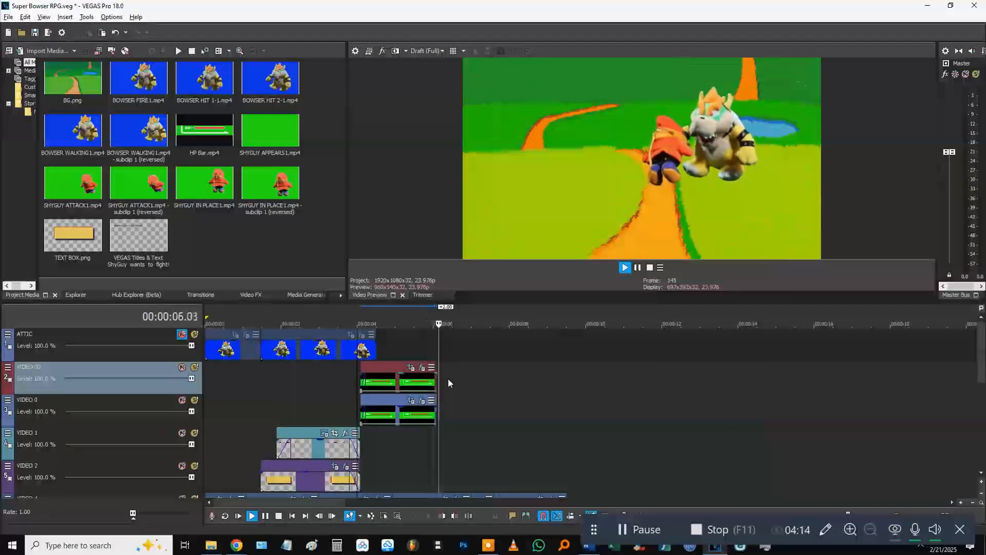
pyautogui.press('space')
pyautogui.hotkey('ctrl', 's')
# Step: Extend the HP bar clips on VIDEO 00 and VIDEO 0 so both end at about 00:00:08
pyautogui.click(413, 351)
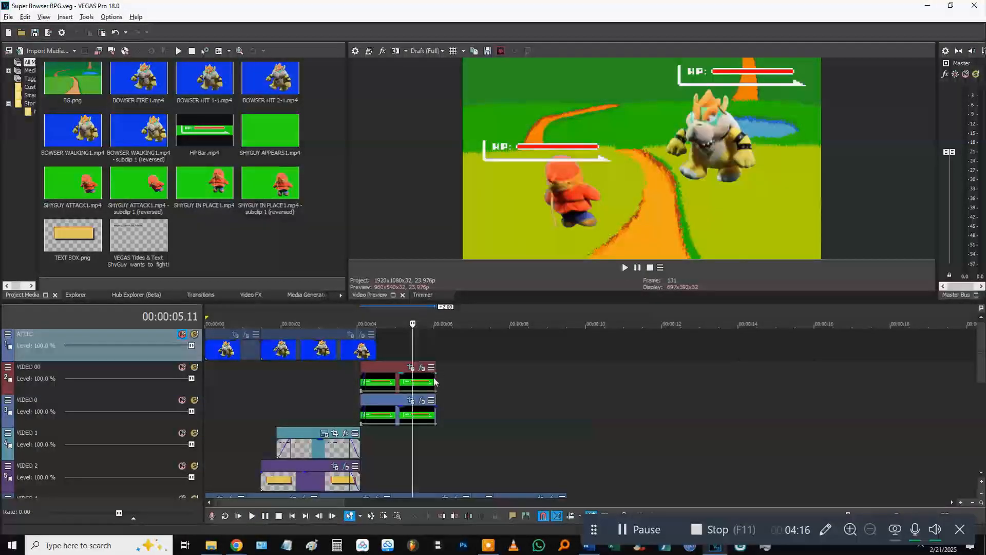
pyautogui.moveTo(436, 382); pyautogui.dragTo(491, 384)
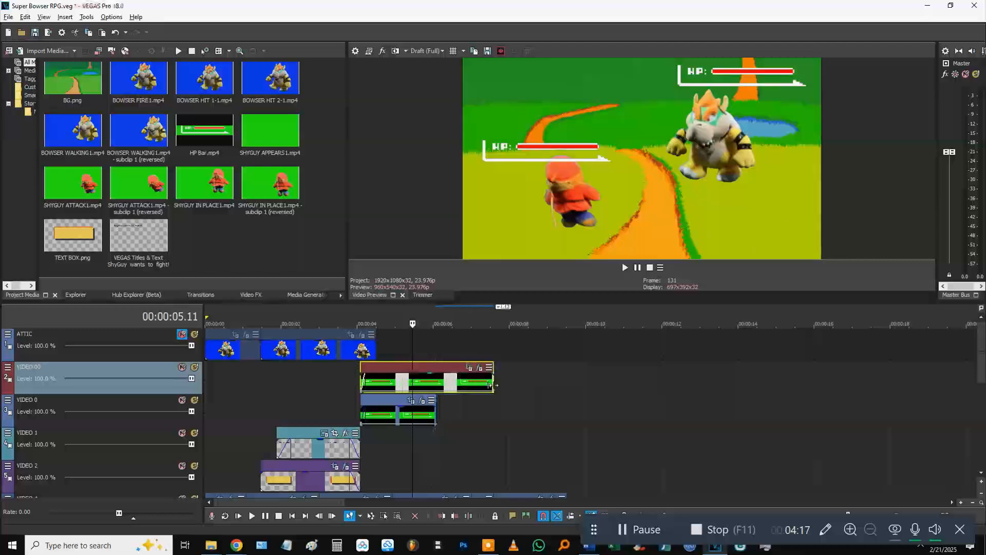
pyautogui.click(435, 421)
pyautogui.moveTo(435, 416); pyautogui.dragTo(517, 384)
# Step: Copy the TEXT BOX clip on VIDEO 2 and place the copy on the same track, starting shortly after the HP bars appear
pyautogui.scroll(-1, 385, 431)
pyautogui.click(327, 452)
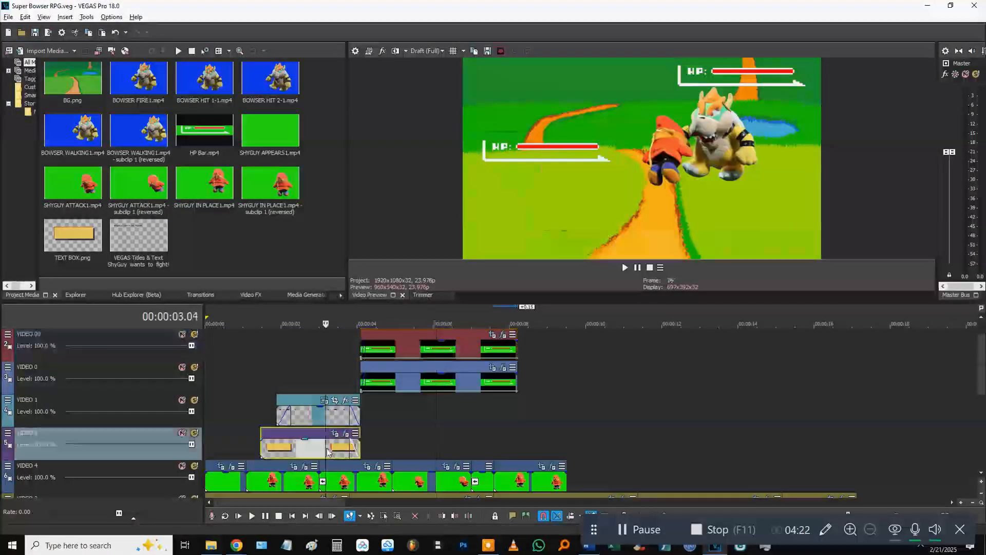
pyautogui.hotkey('ctrl', 'c')
pyautogui.click(403, 446)
pyautogui.hotkey('ctrl', 'v')
pyautogui.moveTo(421, 447); pyautogui.dragTo(400, 446)
# Step: Play back the section where the HP bars and the copied text box appear to check the timing
pyautogui.click(392, 414)
pyautogui.press('space')
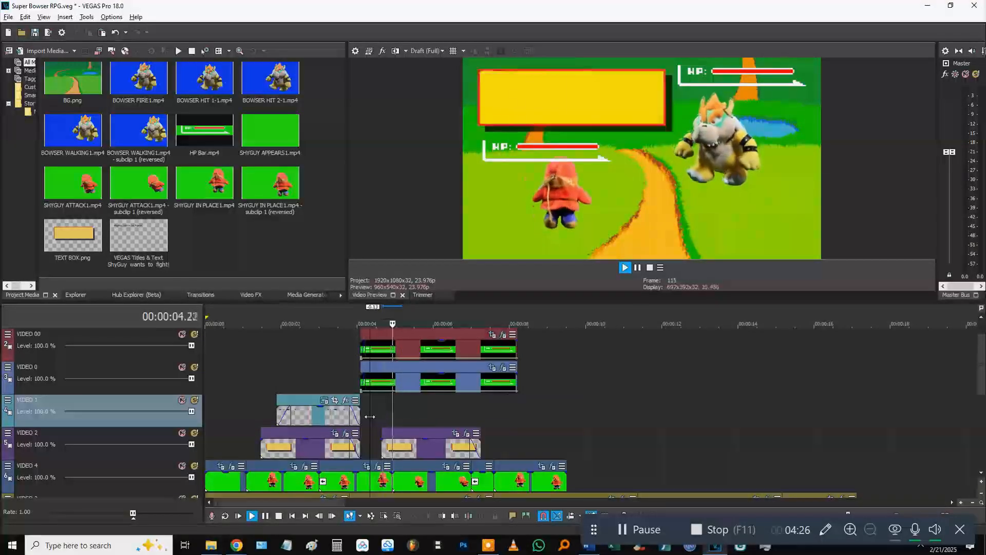
pyautogui.press('space')
pyautogui.click(369, 414)
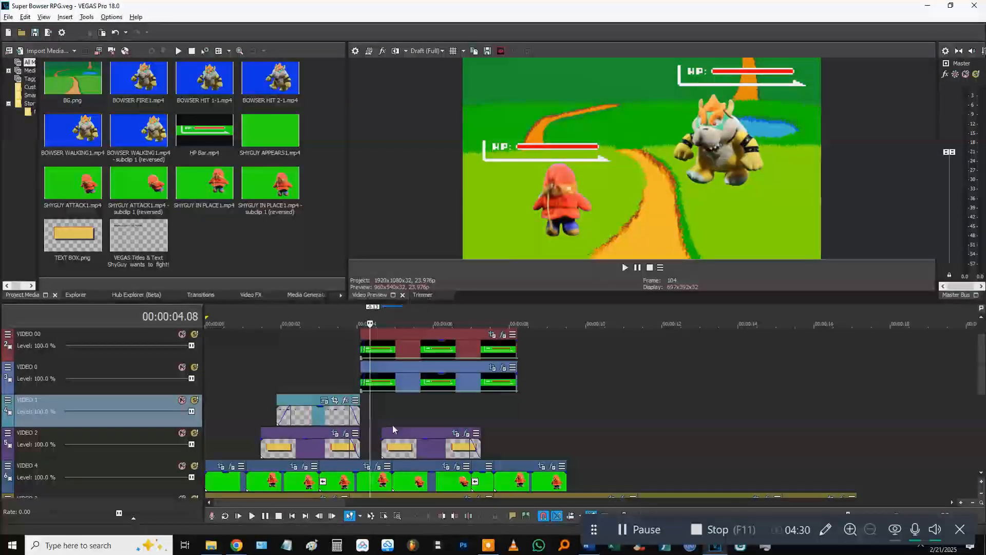
pyautogui.press('space')
# Step: Move the copied text box below Bowser in Pan/Crop at the 00:00:00.06 keyframe, with X center 513.3 and Y center 79.3
pyautogui.click(456, 433)
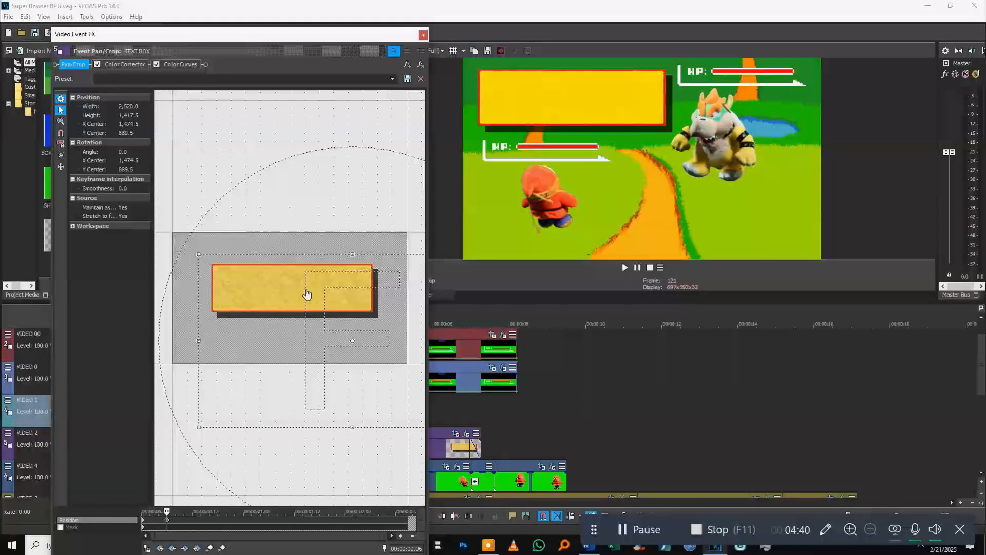
pyautogui.moveTo(304, 298)
pyautogui.mouseDown()
pyautogui.moveTo(339, 307)
pyautogui.moveTo(301, 297)
pyautogui.mouseUp()
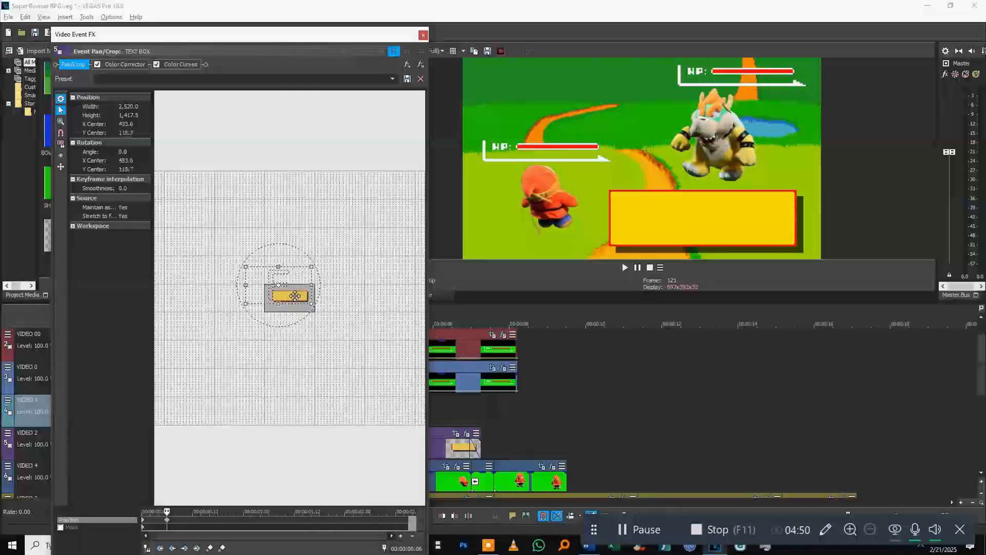
pyautogui.moveTo(295, 296); pyautogui.dragTo(295, 294)
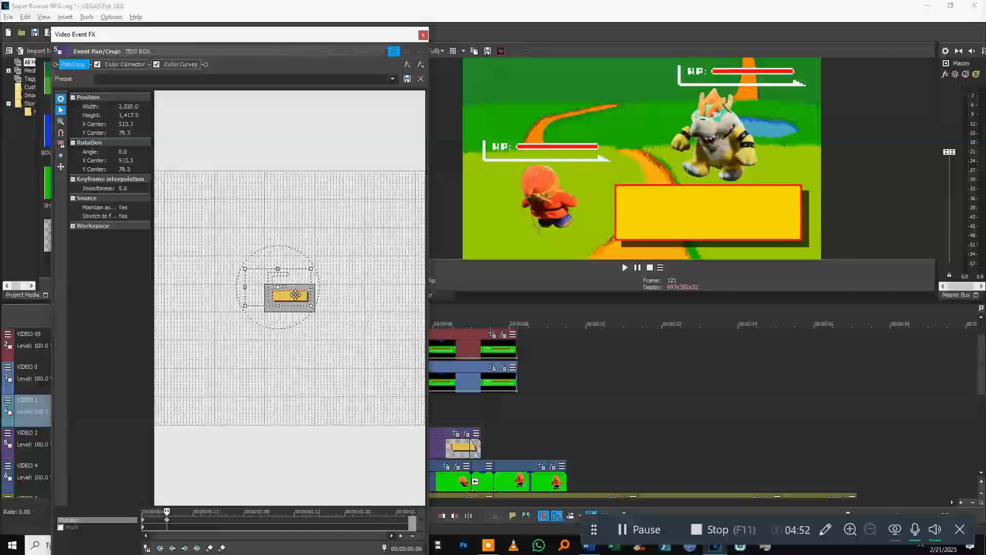
pyautogui.click(423, 34)
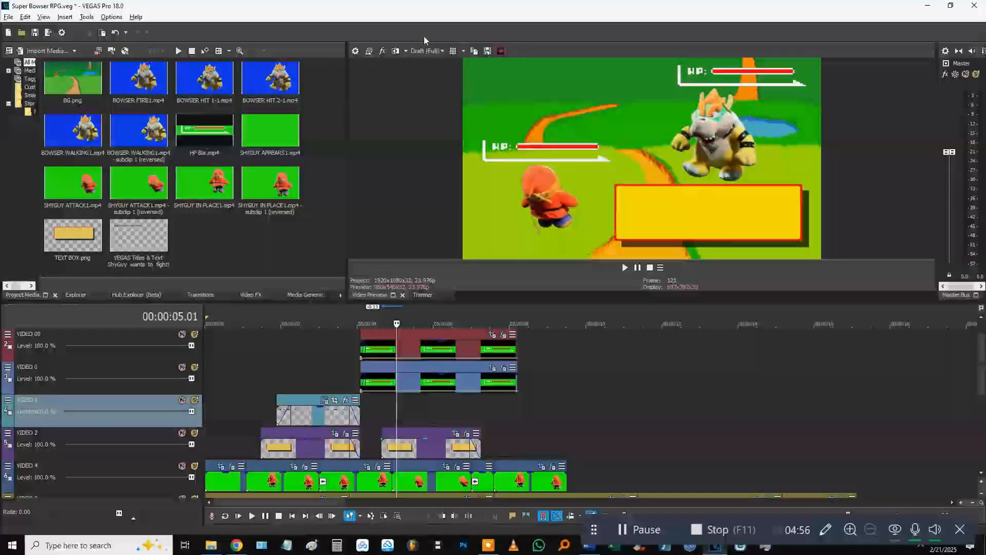
# Step: Shrink and reposition the copied text box in Pan/Crop with width 3,120, X center 778.2 and Y center 28.2, and save the project
pyautogui.click(456, 433)
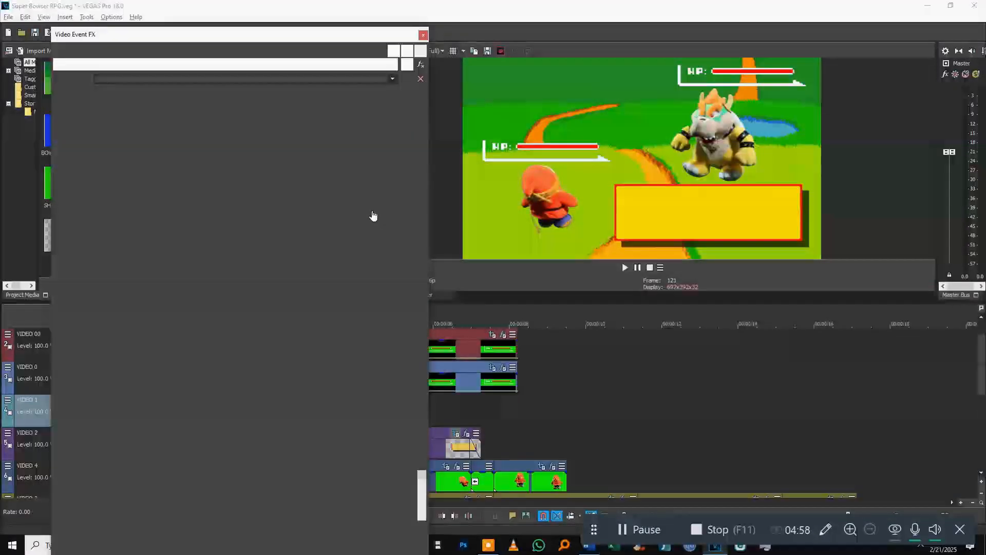
pyautogui.scroll(-5, 258, 224)
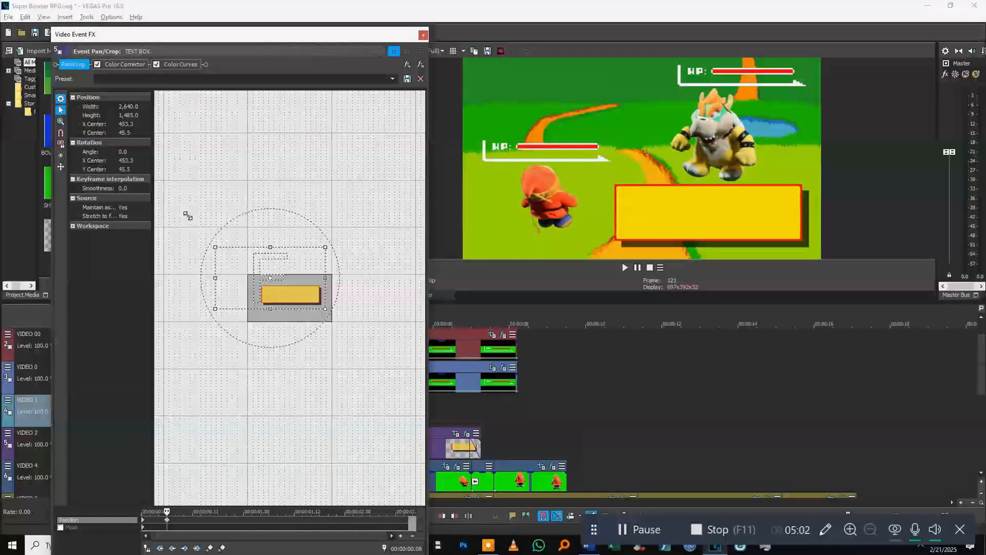
pyautogui.moveTo(187, 216); pyautogui.dragTo(187, 215)
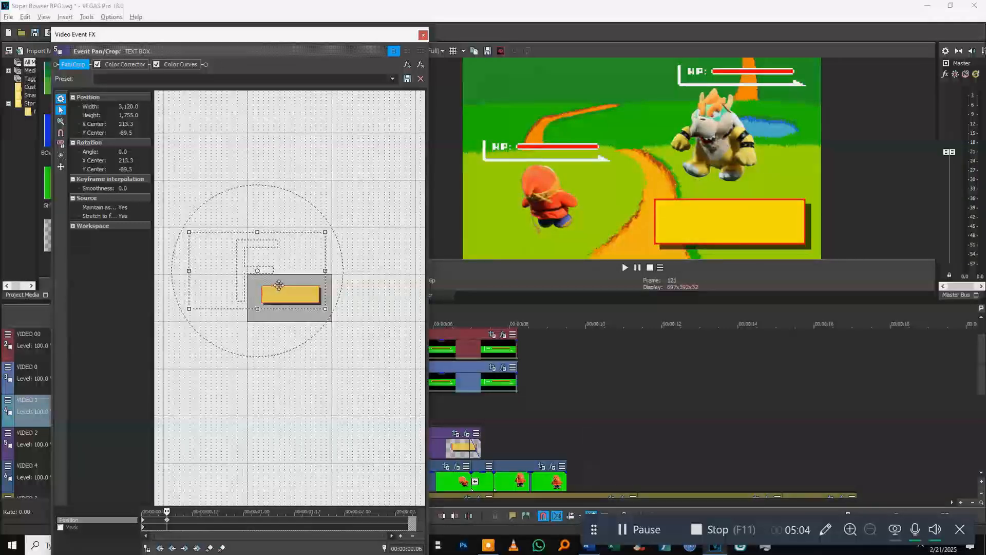
pyautogui.moveTo(301, 282); pyautogui.dragTo(304, 290)
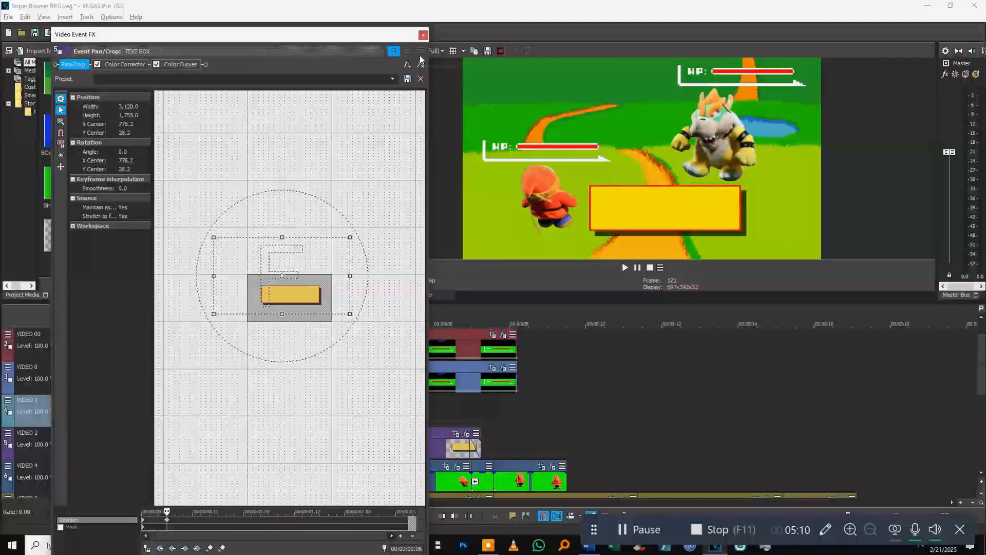
pyautogui.click(423, 34)
pyautogui.hotkey('ctrl', 's')
# Step: Move the copied text box clip on VIDEO 2 earlier so it directly follows the first one, and play it back
pyautogui.click(372, 451)
pyautogui.moveTo(372, 451); pyautogui.dragTo(367, 452)
pyautogui.press('space')
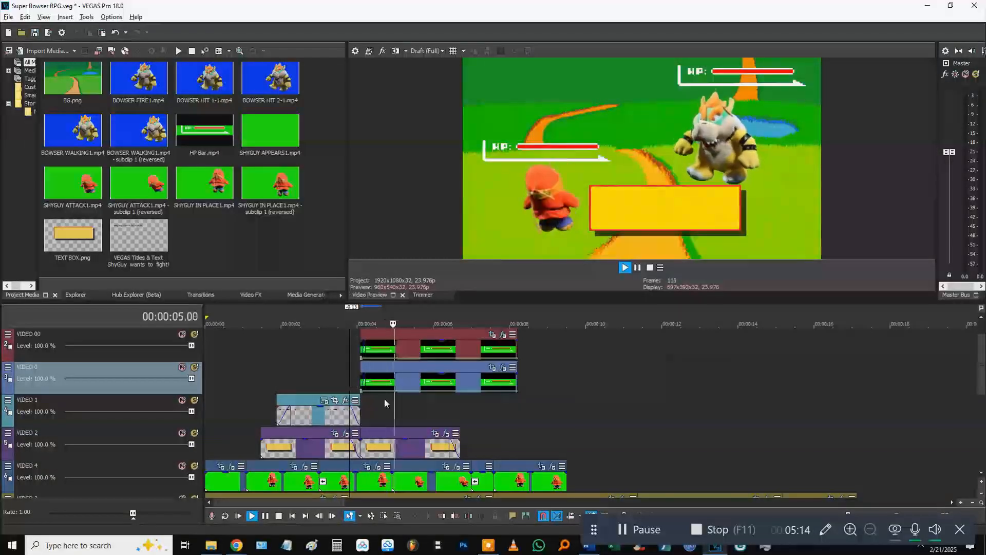
# Step: Check the copied text box's Pan/Crop position at the 00:00:00.06 keyframe and play back its entrance
pyautogui.click(345, 400)
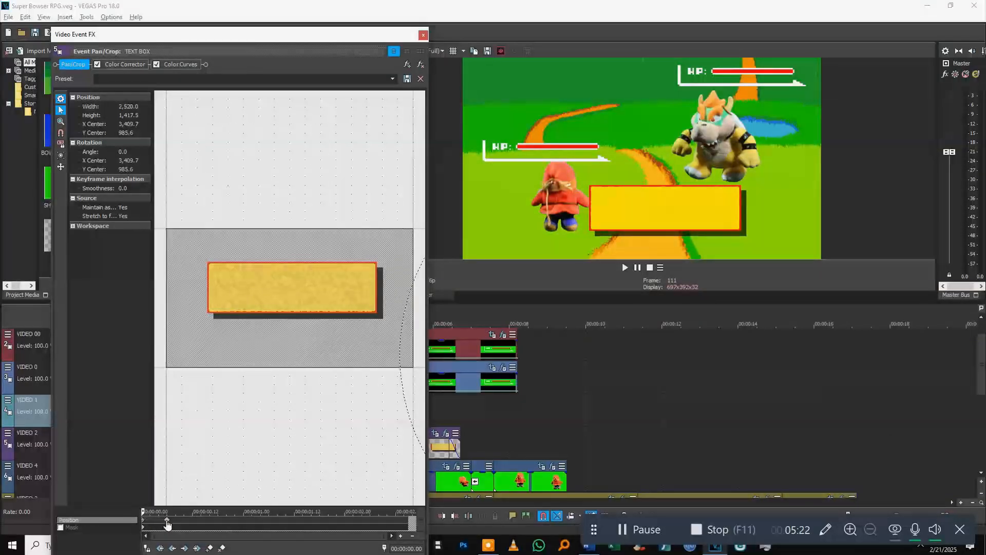
pyautogui.click(167, 522)
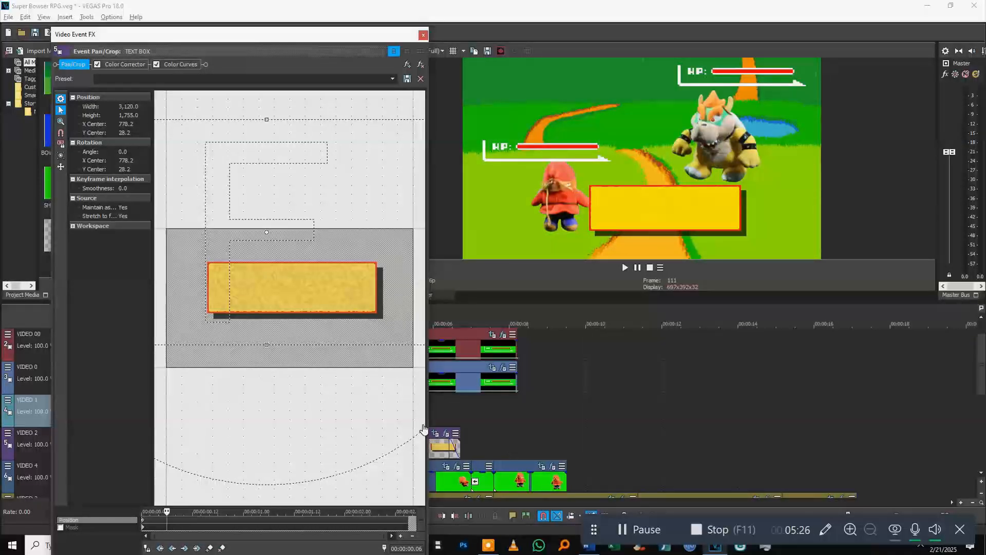
pyautogui.press('Escape')
pyautogui.click(357, 376)
pyautogui.press('space')
pyautogui.press('space')
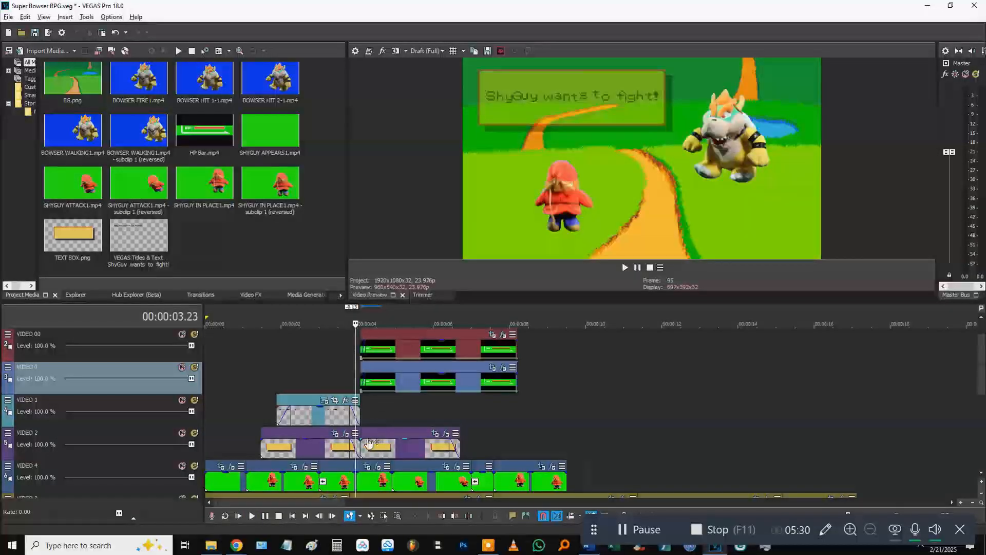
# Step: Lengthen the fade-in of the copied text box clip and trim its end to about 00:00:05.12
pyautogui.moveTo(362, 434); pyautogui.dragTo(374, 440)
pyautogui.press('space')
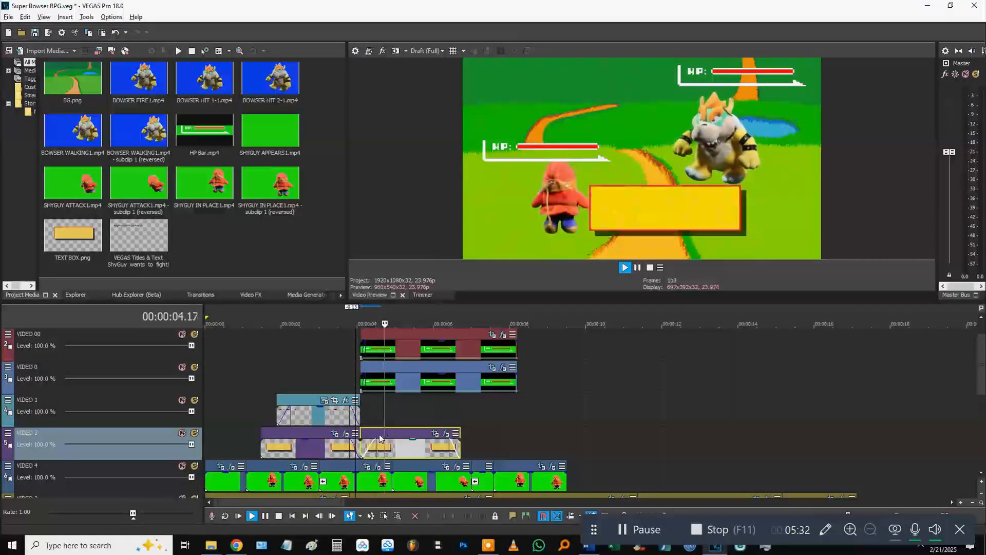
pyautogui.moveTo(459, 445); pyautogui.dragTo(417, 445)
pyautogui.click(372, 420)
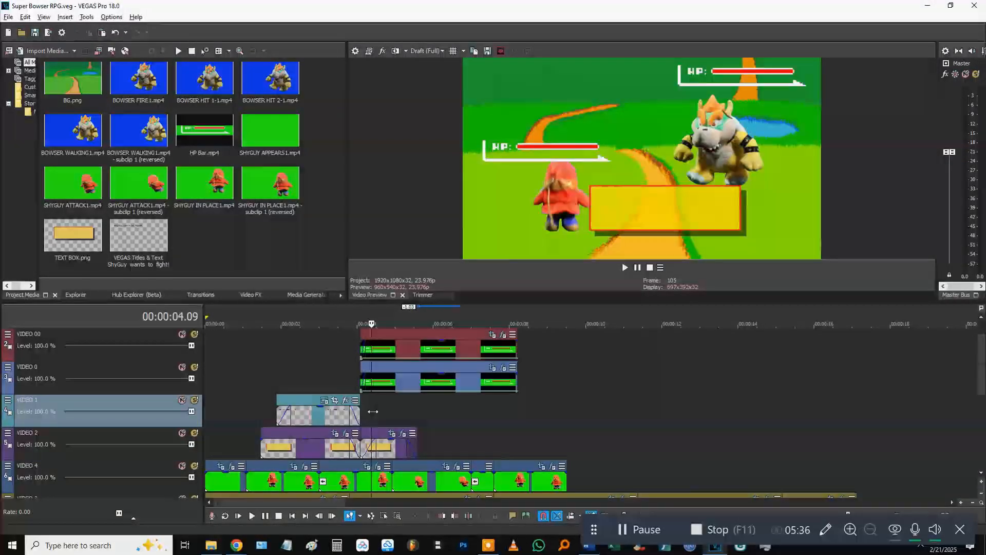
# Step: Insert a new video track, place it above the HP bar tracks and name it TEXT
pyautogui.scroll(-1, 83, 400)
pyautogui.rightClick(76, 370)
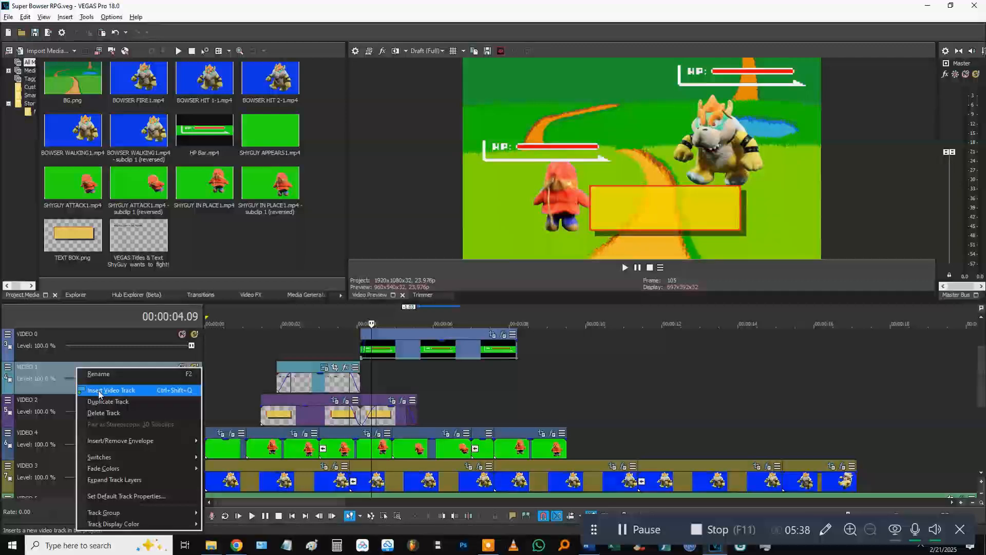
pyautogui.click(93, 391)
pyautogui.scroll(1, 205, 391)
pyautogui.moveTo(73, 403); pyautogui.dragTo(35, 335)
pyautogui.doubleClick(35, 335)
pyautogui.write('TEXT')
pyautogui.press('Return')
# Step: Play back the section where the second text box appears with the HP bars
pyautogui.click(358, 354)
pyautogui.press('space')
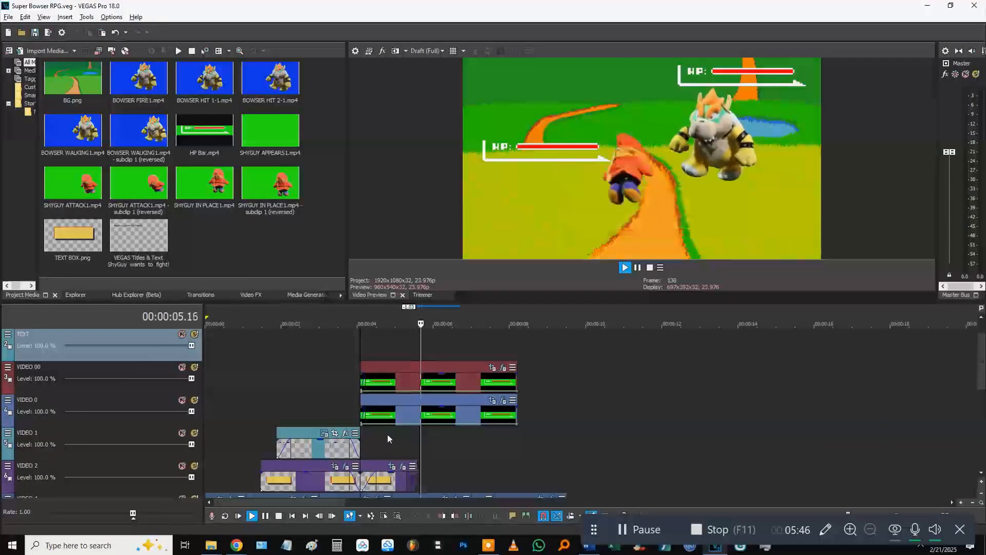
pyautogui.click(371, 442)
pyautogui.press('space')
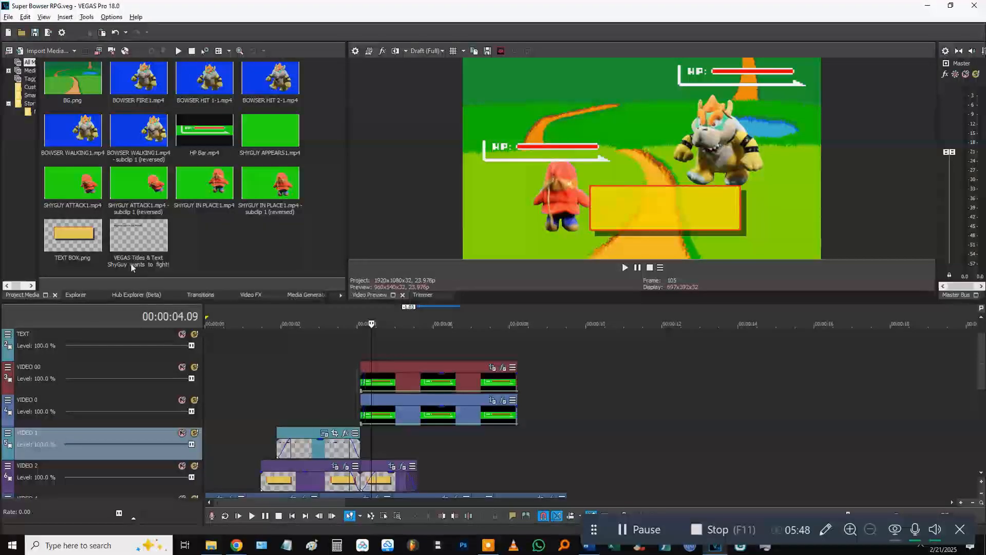
# Step: Paste a separate copy of the "ShyGuy wants to fight!" title on the TEXT track where the HP bars start, and move the original title there too
pyautogui.moveTo(130, 259); pyautogui.dragTo(365, 350)
pyautogui.press('Escape')
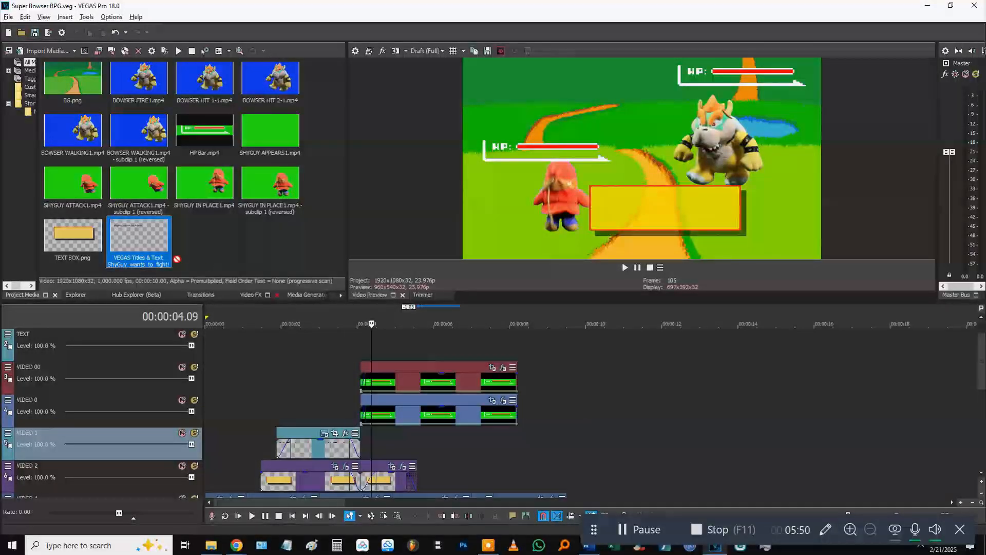
pyautogui.click(315, 446)
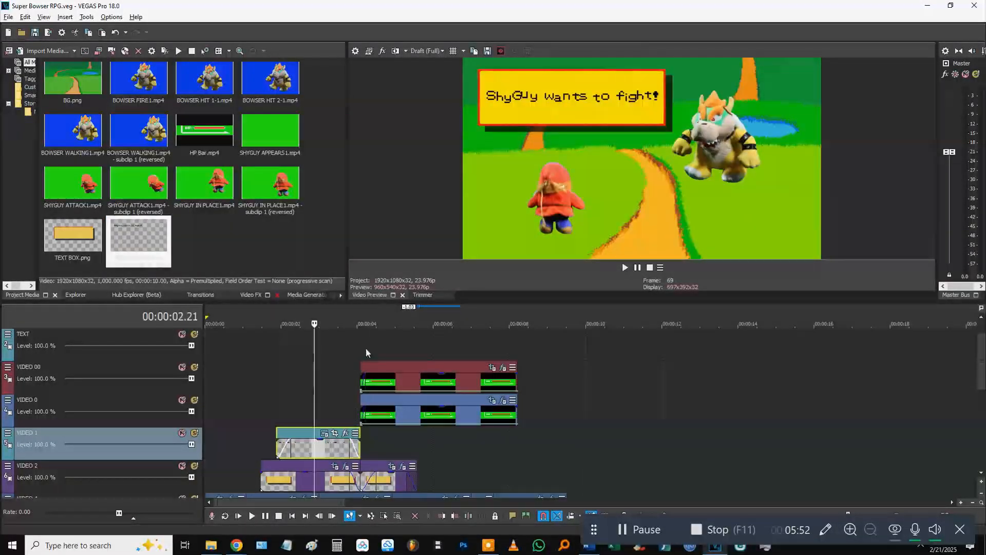
pyautogui.click(368, 350)
pyautogui.hotkey('ctrl', 'v')
pyautogui.press('Return')
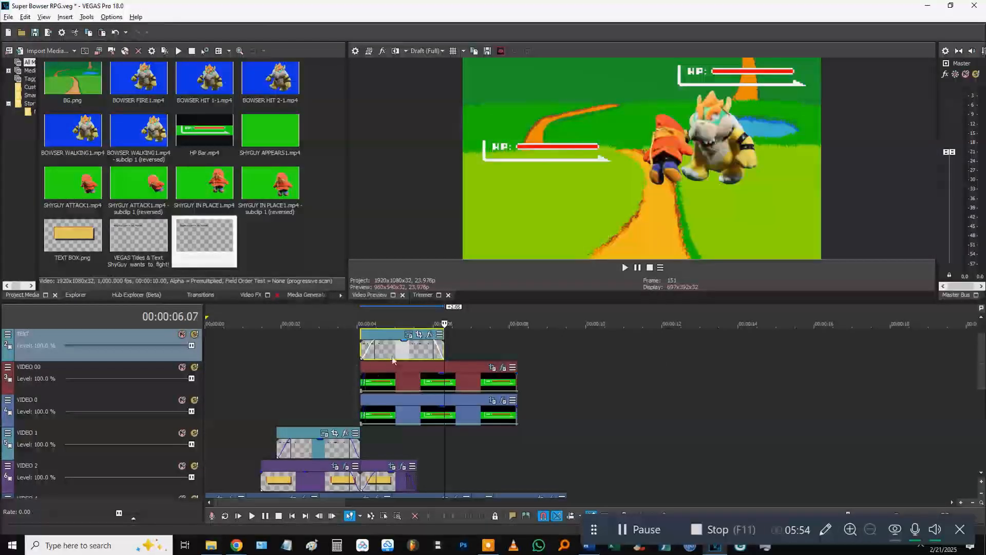
pyautogui.moveTo(328, 446); pyautogui.dragTo(328, 353)
pyautogui.click(314, 393)
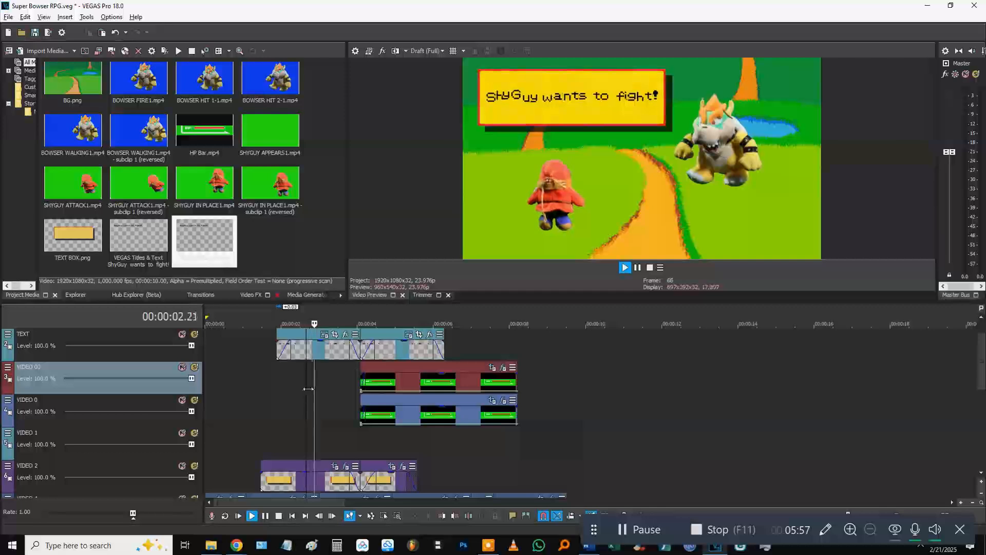
# Step: Change the copied title's text to "Shy Guy used Charge."
pyautogui.click(381, 351)
pyautogui.click(414, 335)
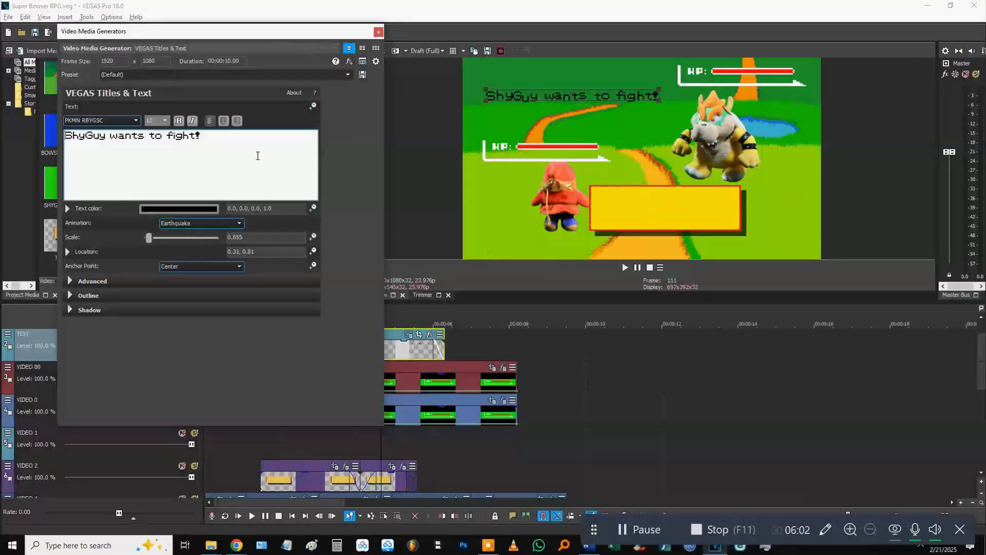
pyautogui.press('Left')
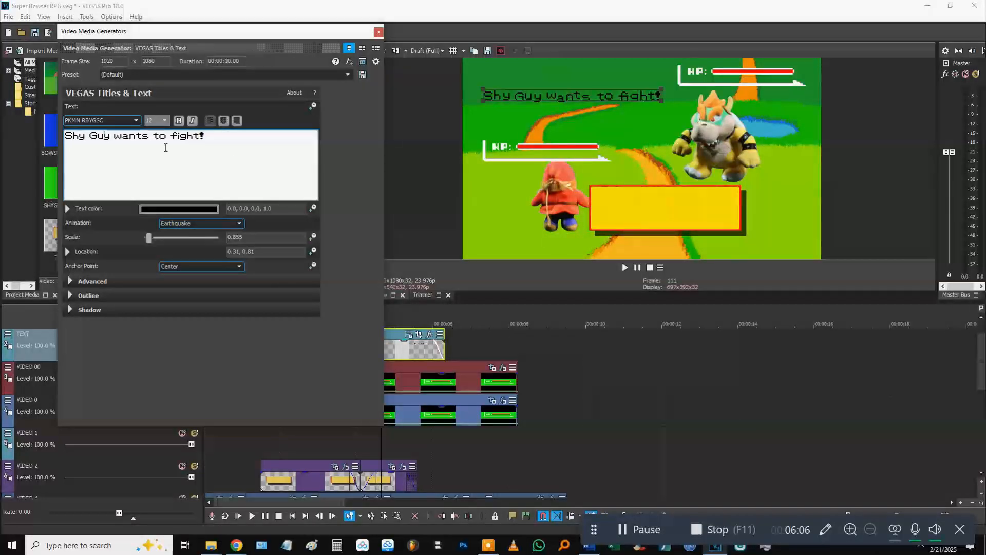
pyautogui.hotkey('ctrl', 'shift', 'Left')
pyautogui.hotkey('ctrl', 'shift', 'Left')
pyautogui.hotkey('ctrl', 'shift', 'Left')
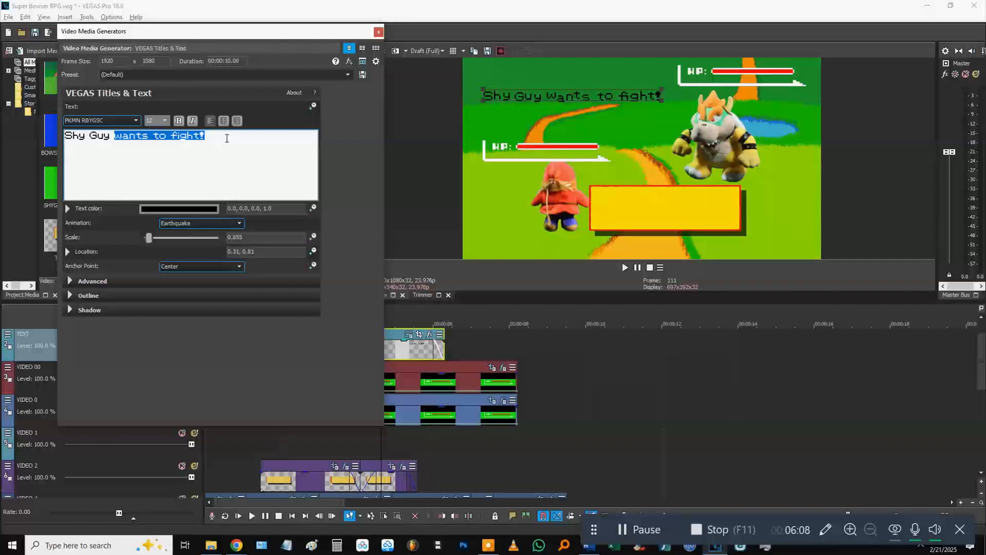
pyautogui.write('used ')
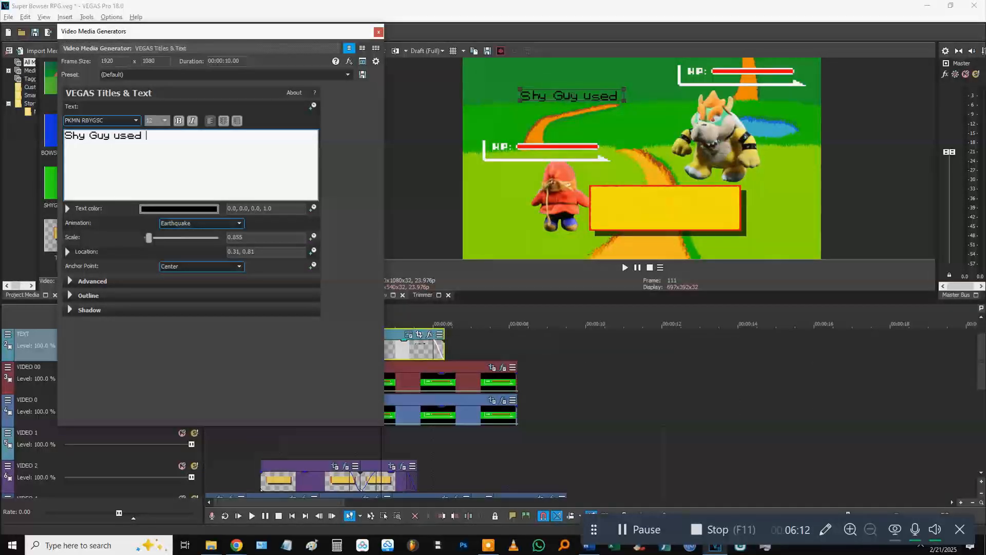
pyautogui.write('Charge')
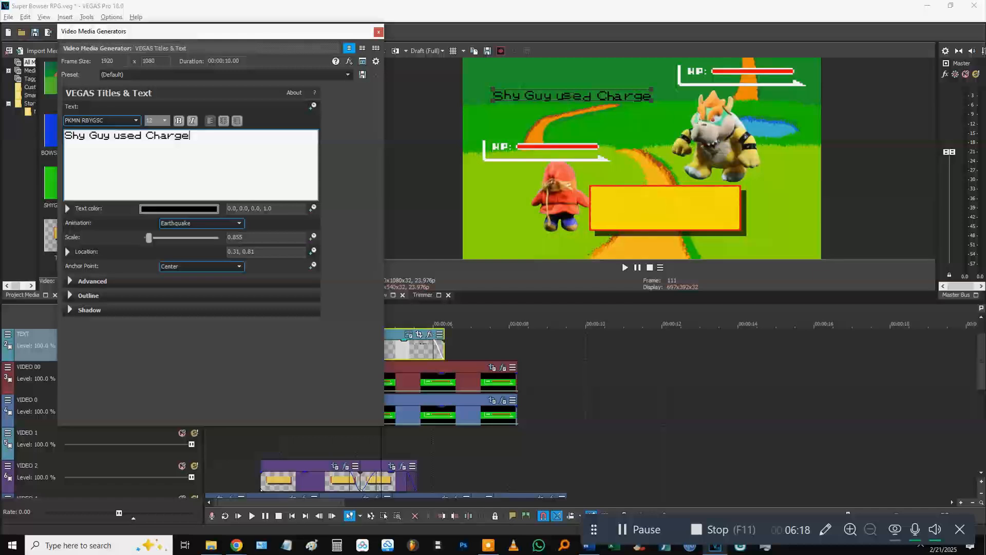
pyautogui.write('.')
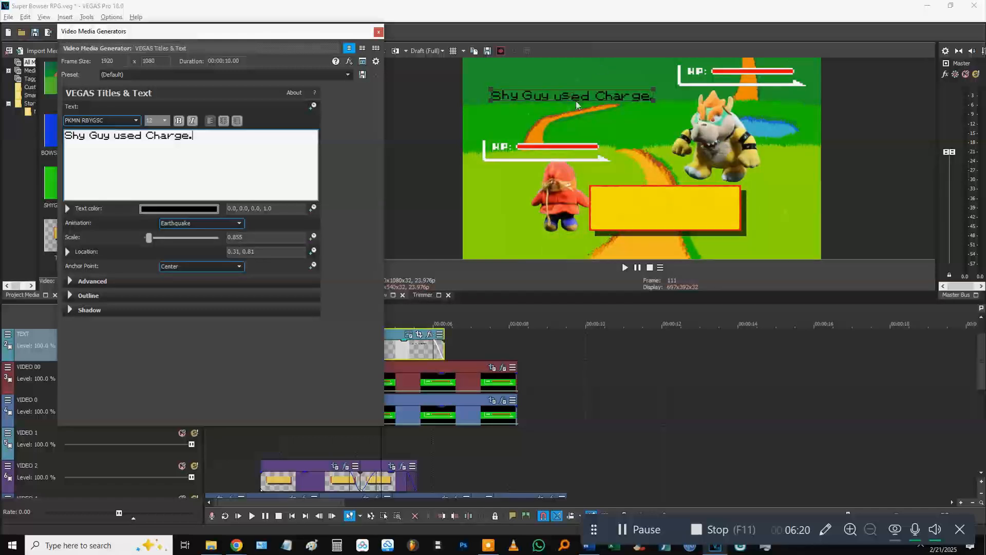
# Step: Set the new title's animation to None and fit it inside the lower text box with scale 0.729 and location 0.57, 0.26
pyautogui.click(193, 223)
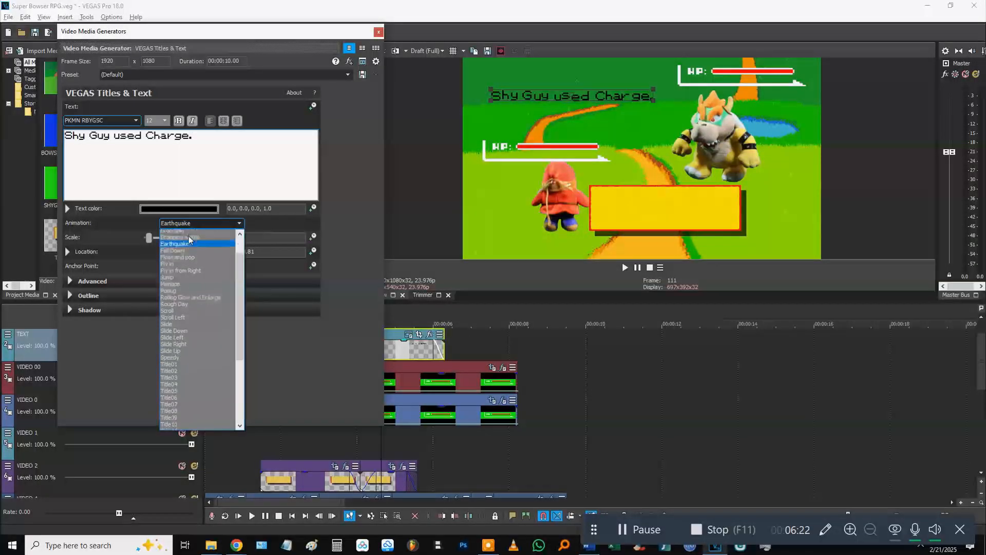
pyautogui.click(191, 231)
pyautogui.moveTo(553, 100); pyautogui.dragTo(726, 204)
pyautogui.scroll(-5, 721, 203)
pyautogui.moveTo(718, 203); pyautogui.dragTo(708, 208)
pyautogui.scroll(1, 733, 213)
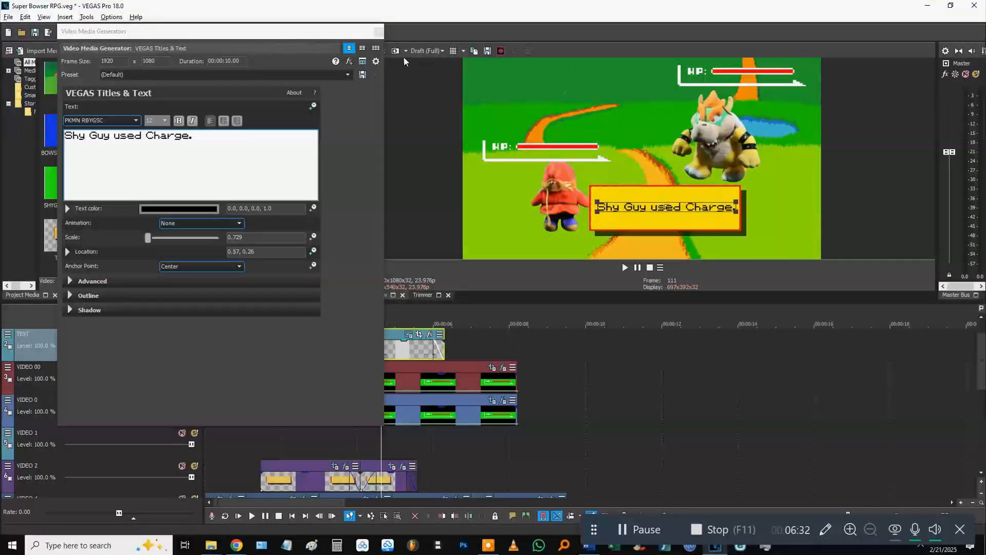
pyautogui.click(378, 31)
# Step: Play back the new title and trim its clip to end together with the second text box
pyautogui.click(350, 388)
pyautogui.press('space')
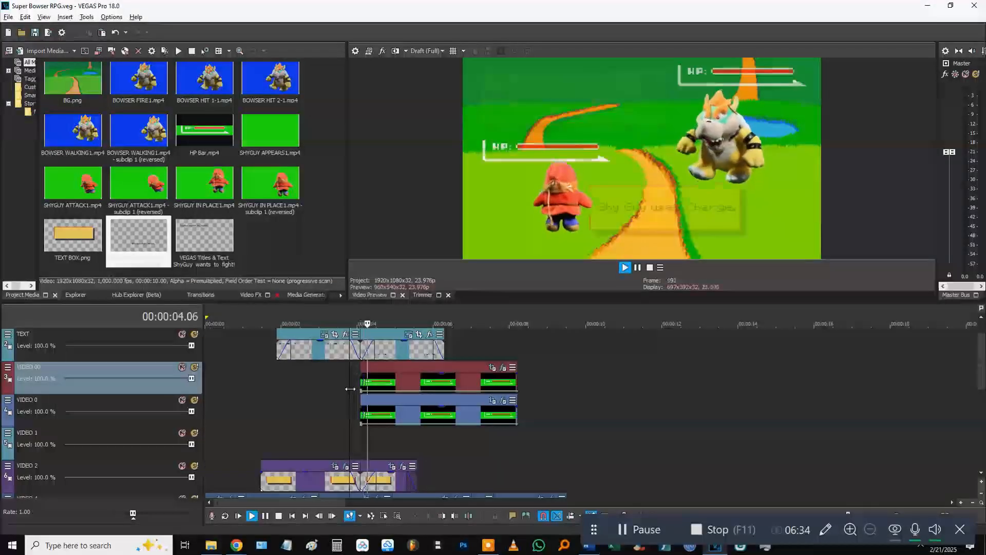
pyautogui.press('Return')
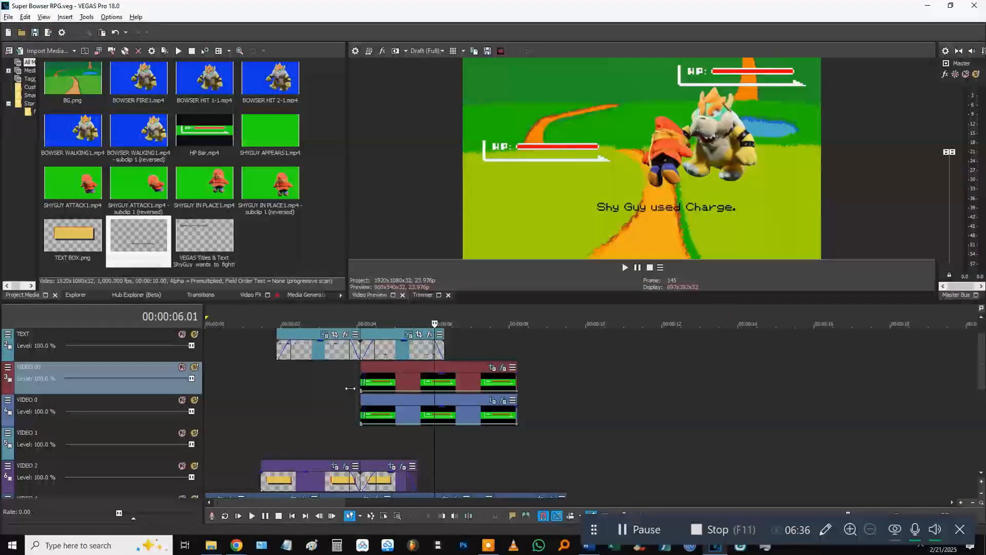
pyautogui.moveTo(442, 352); pyautogui.dragTo(417, 353)
# Step: Play back the trimmed title and text box through their fade-out to Shy Guy's charge at Bowser
pyautogui.click(397, 354)
pyautogui.press('space')
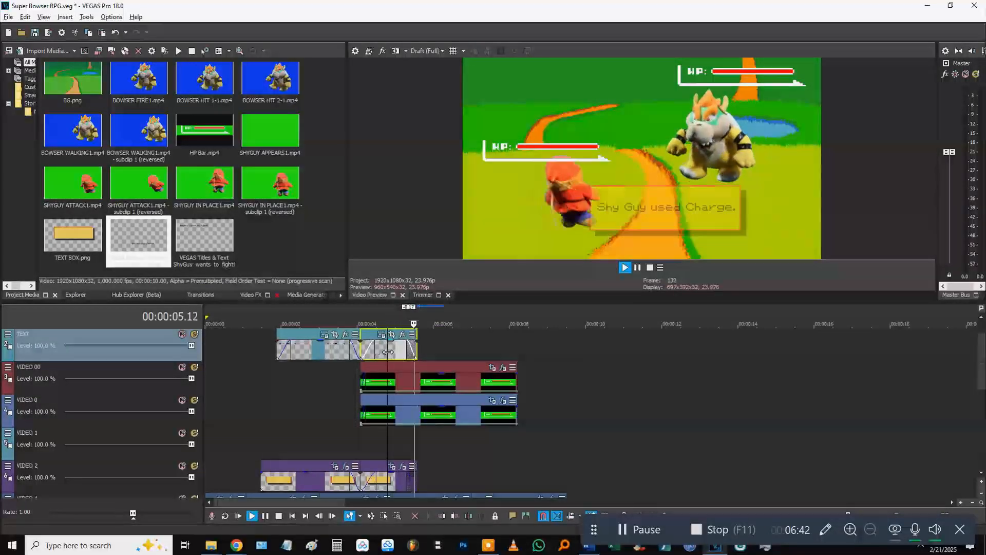
pyautogui.click(386, 358)
pyautogui.press('space')
pyautogui.click(352, 377)
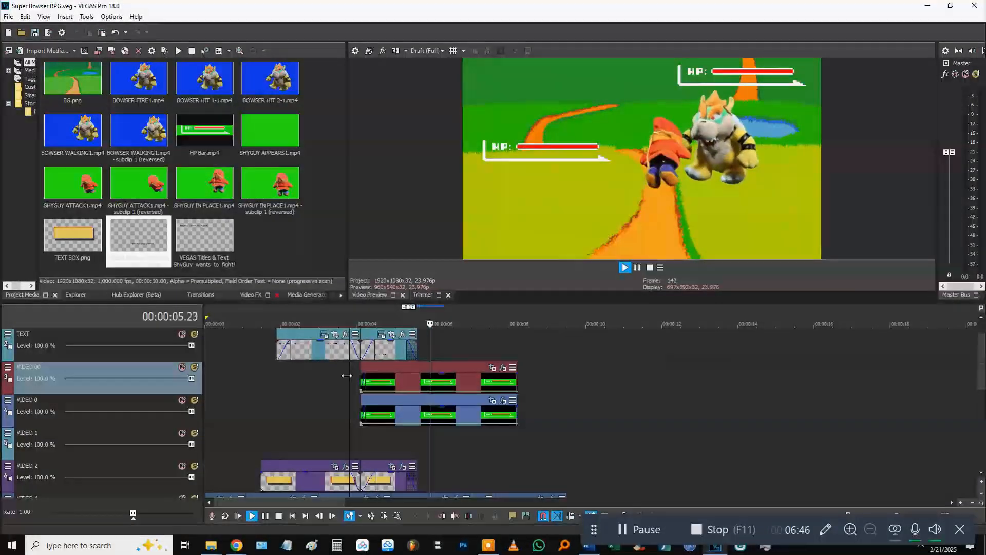
pyautogui.press('space')
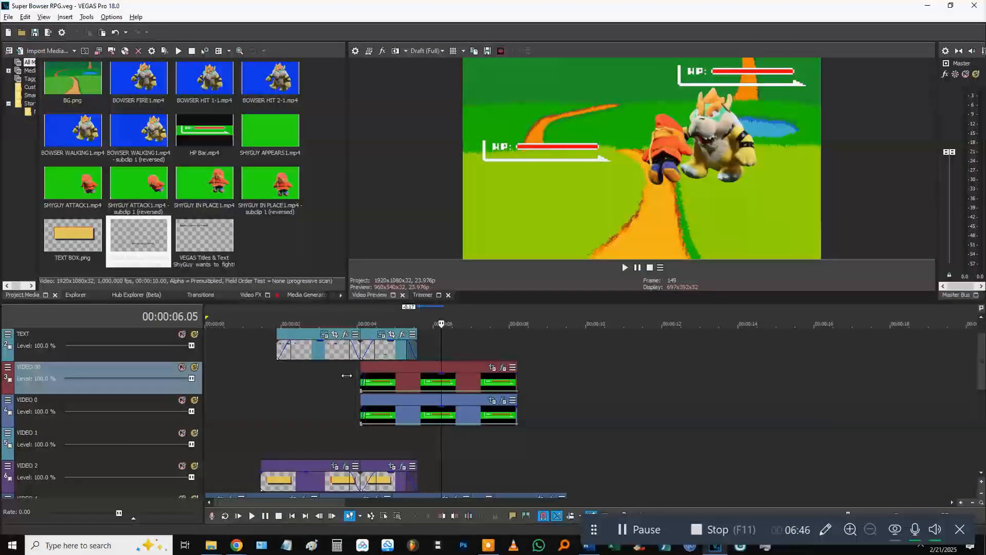
# Step: Split the HP bar clip on VIDEO 00 at 00:00:06.06, where Shy Guy reaches Bowser, and play back across the cut
pyautogui.click(442, 382)
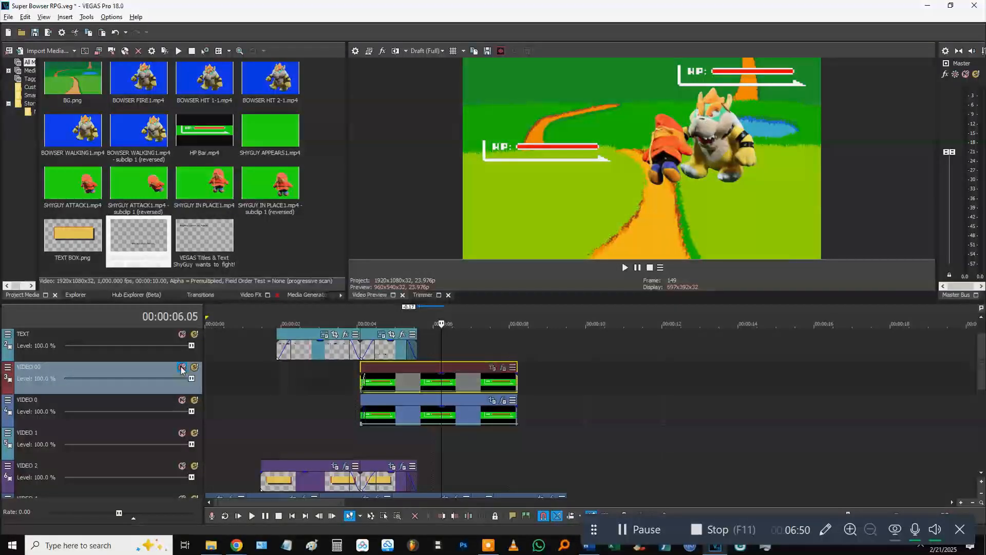
pyautogui.click(443, 385)
pyautogui.press('s')
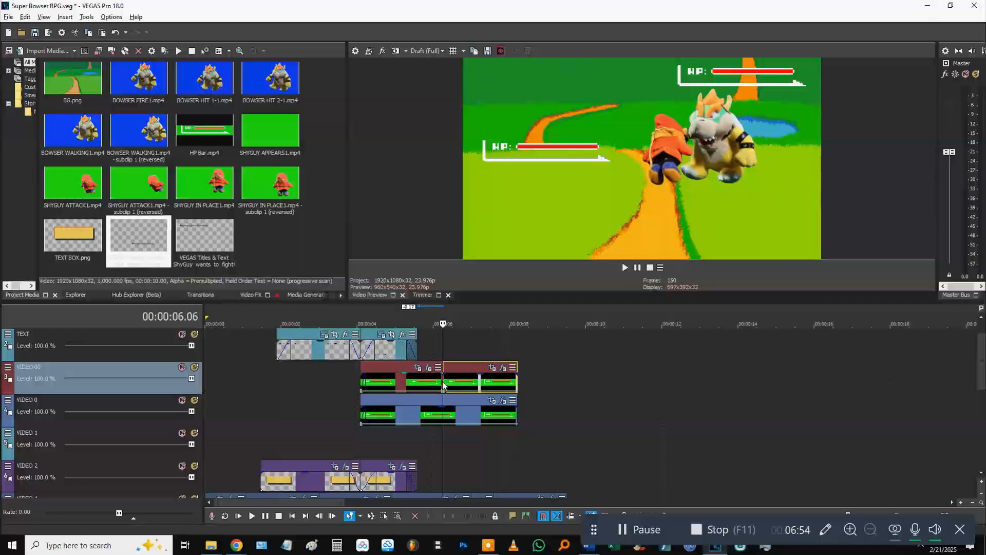
pyautogui.scroll(5, 500, 384)
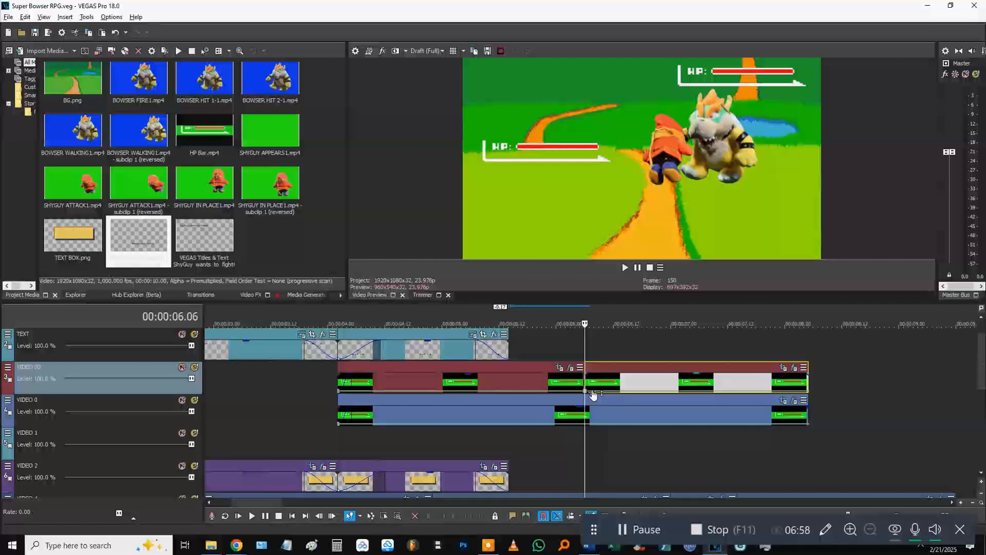
pyautogui.moveTo(590, 394)
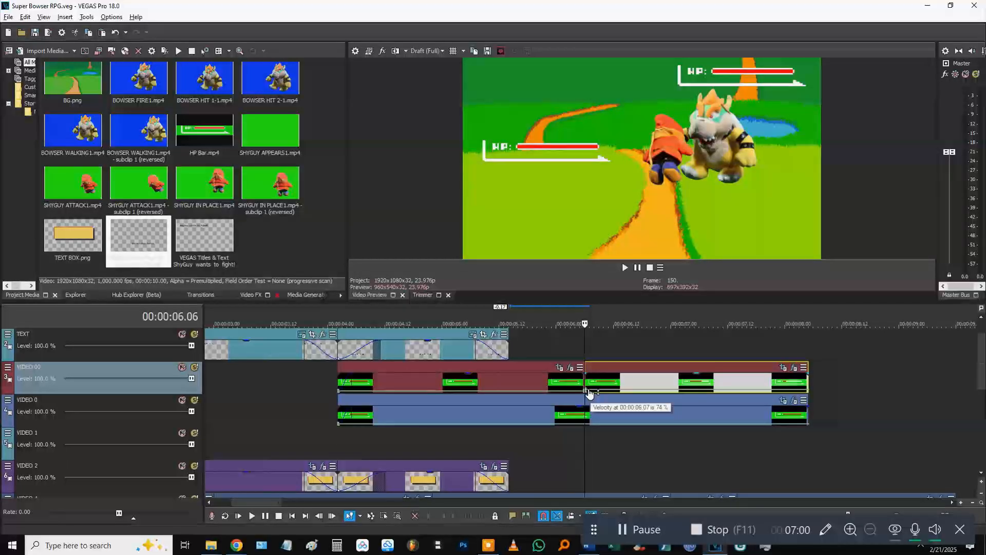
pyautogui.click(578, 346)
pyautogui.press('space')
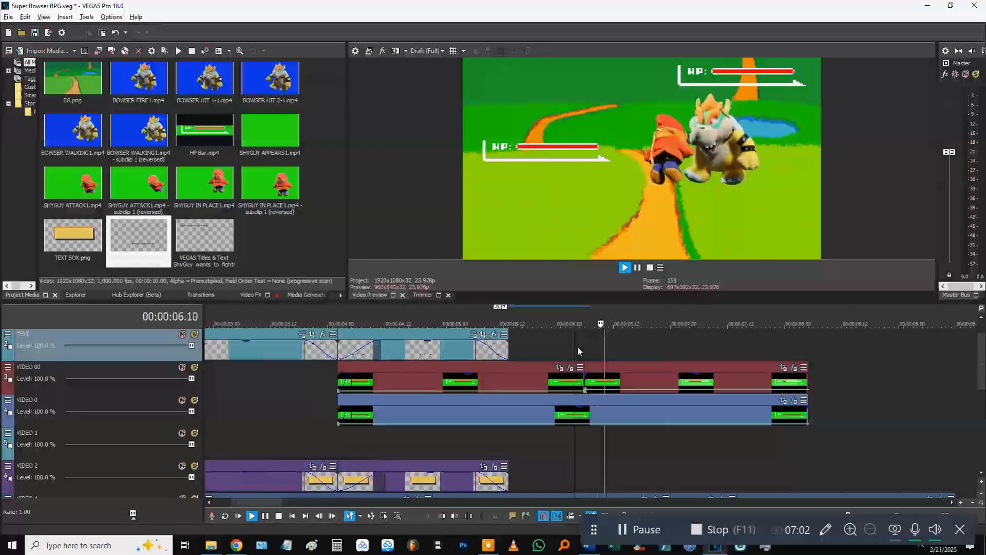
# Step: Split the HP bar clip on VIDEO 00 at 00:00:06.16 and set the velocity of the piece after the cut to 0%
pyautogui.press('Left')
pyautogui.press('Left')
pyautogui.press('Right')
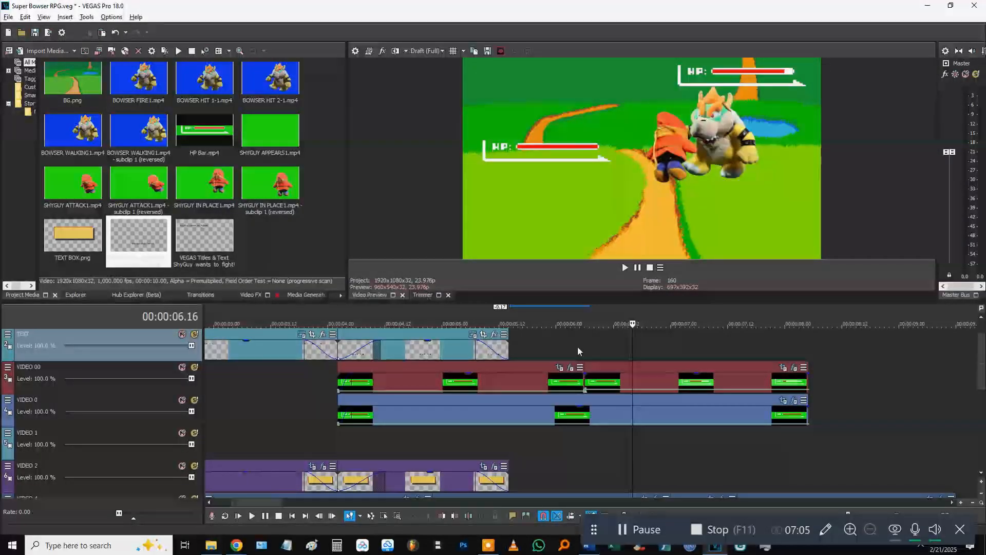
pyautogui.click(632, 384)
pyautogui.press('s')
pyautogui.scroll(3, 632, 384)
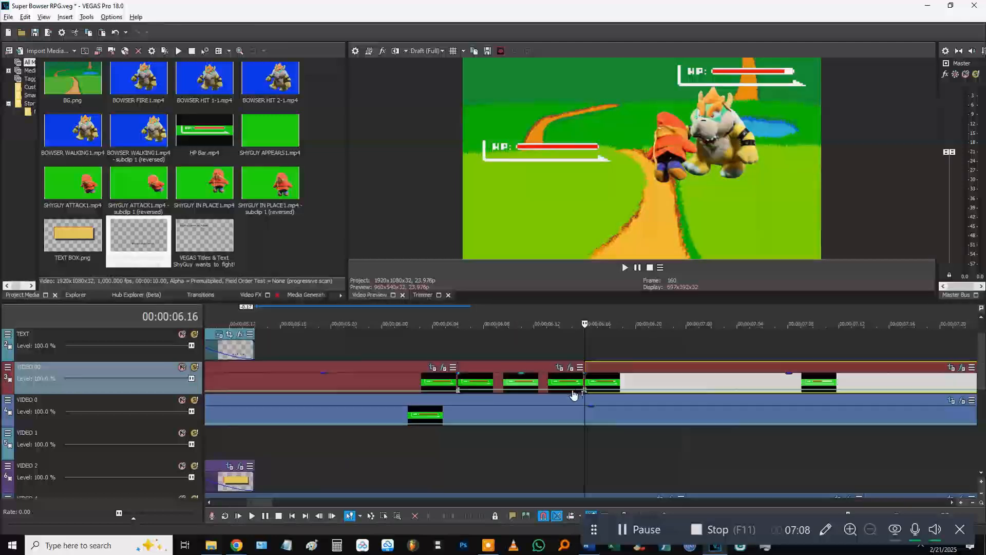
pyautogui.rightClick(594, 396)
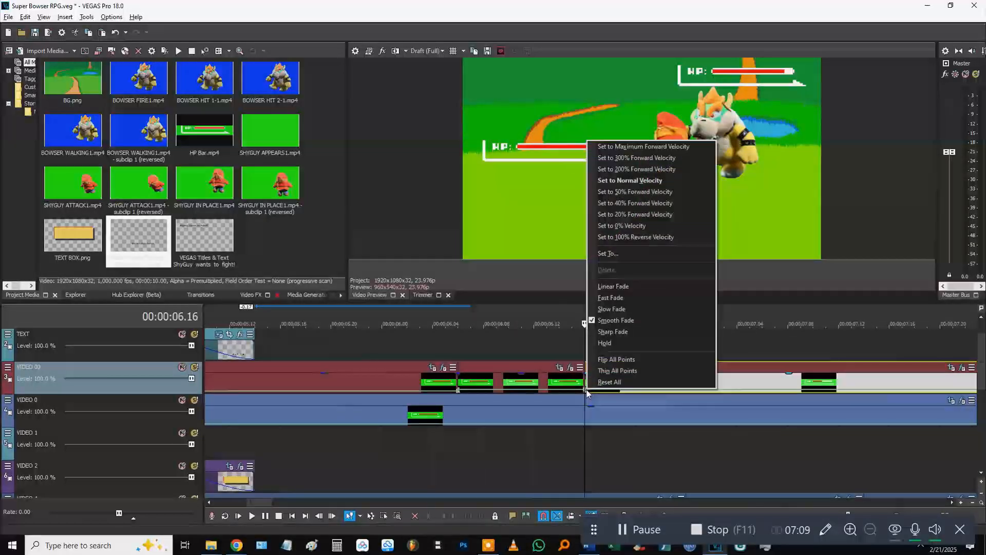
pyautogui.click(629, 227)
# Step: Play back Shy Guy's hit on Bowser to check the HP bar's drop and freeze against the attack
pyautogui.click(559, 355)
pyautogui.press('space')
pyautogui.click(440, 354)
pyautogui.scroll(-3, 572, 343)
pyautogui.press('space')
pyautogui.click(560, 349)
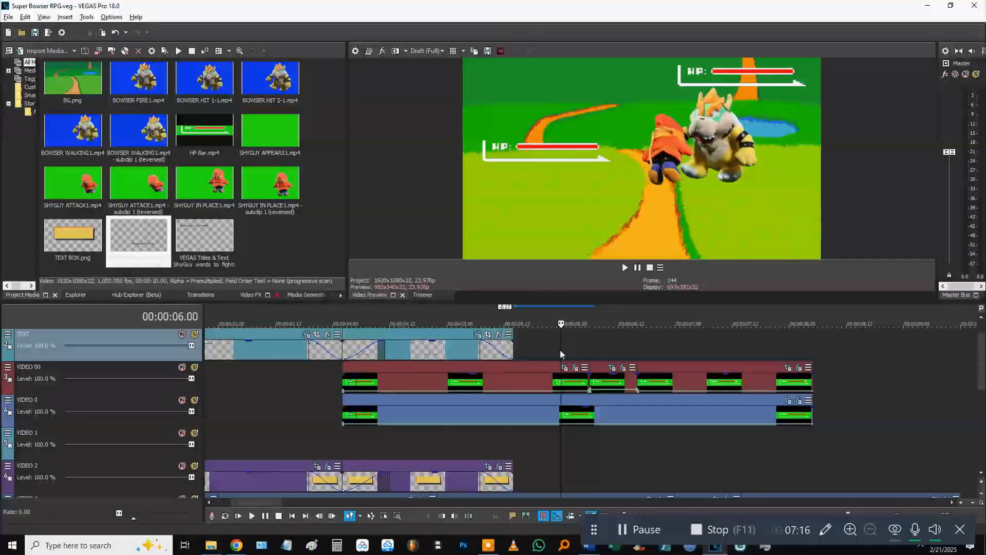
pyautogui.press('space')
pyautogui.press('space')
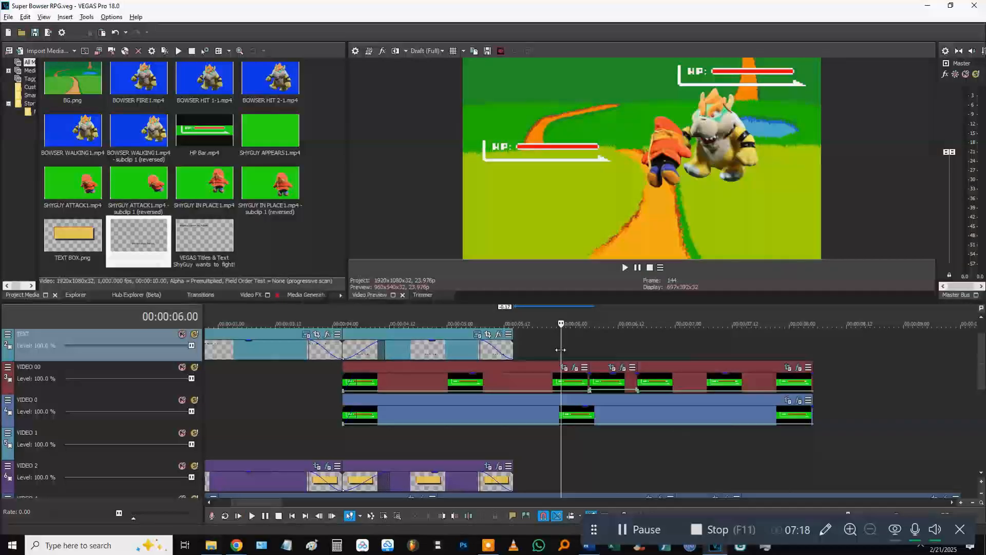
# Step: Shorten the first HP bar piece on VIDEO 00, move the two pieces after it 4 frames earlier, and play back the hit
pyautogui.click(578, 386)
pyautogui.press('s')
pyautogui.click(604, 385)
pyautogui.keyDown('ctrl'); pyautogui.click(677, 383); pyautogui.keyUp('ctrl')
pyautogui.moveTo(677, 383); pyautogui.dragTo(659, 380)
pyautogui.click(539, 348)
pyautogui.press('space')
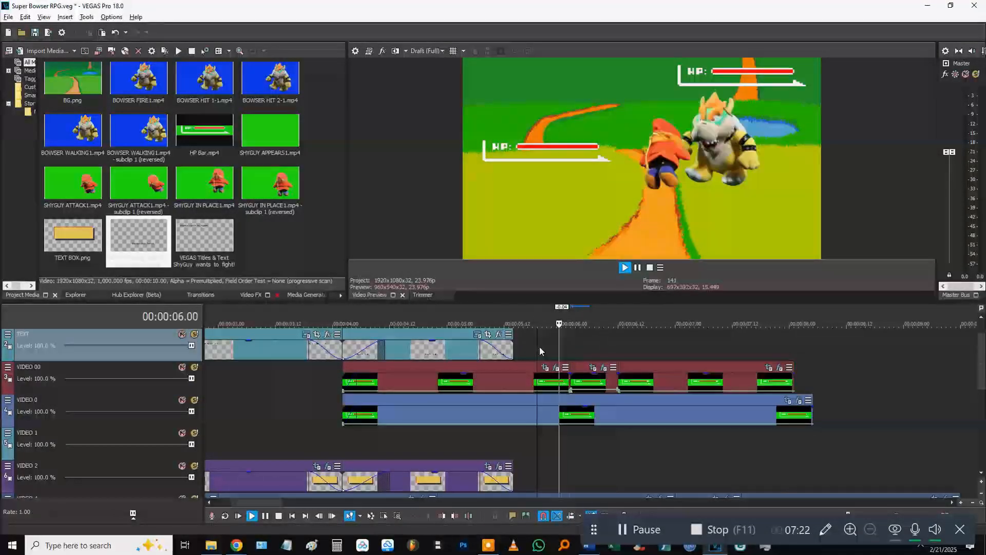
pyautogui.press('space')
# Step: Trim the first HP bar piece again, shift the following two pieces 3 frames earlier to meet it, and replay the charge
pyautogui.moveTo(569, 385); pyautogui.dragTo(555, 385)
pyautogui.click(585, 383)
pyautogui.moveTo(636, 387); pyautogui.dragTo(621, 386)
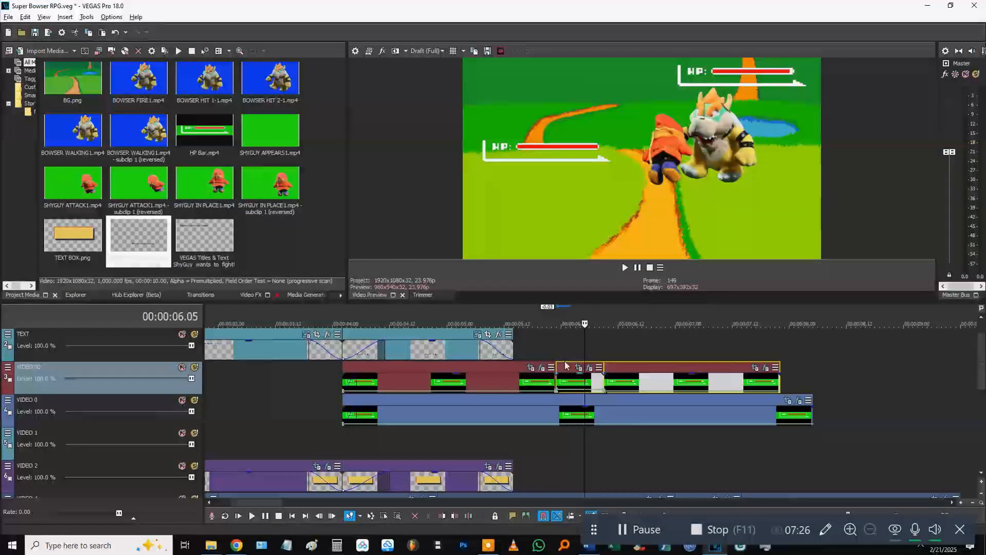
pyautogui.click(541, 349)
pyautogui.press('space')
pyautogui.click(536, 349)
pyautogui.click(522, 350)
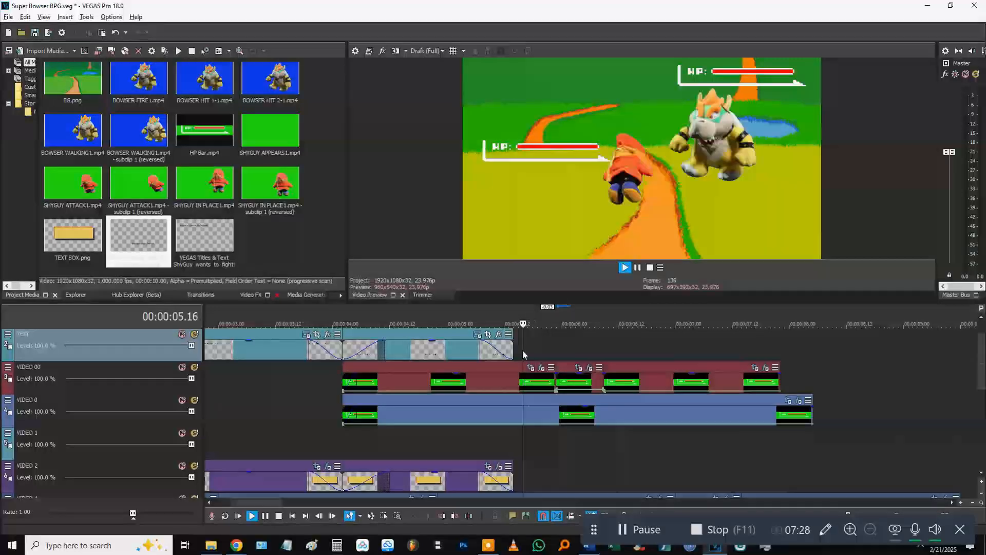
# Step: Trim the first HP bar piece further, move both following pieces 4 frames earlier against it, and play back the result
pyautogui.moveTo(542, 380); pyautogui.dragTo(629, 385)
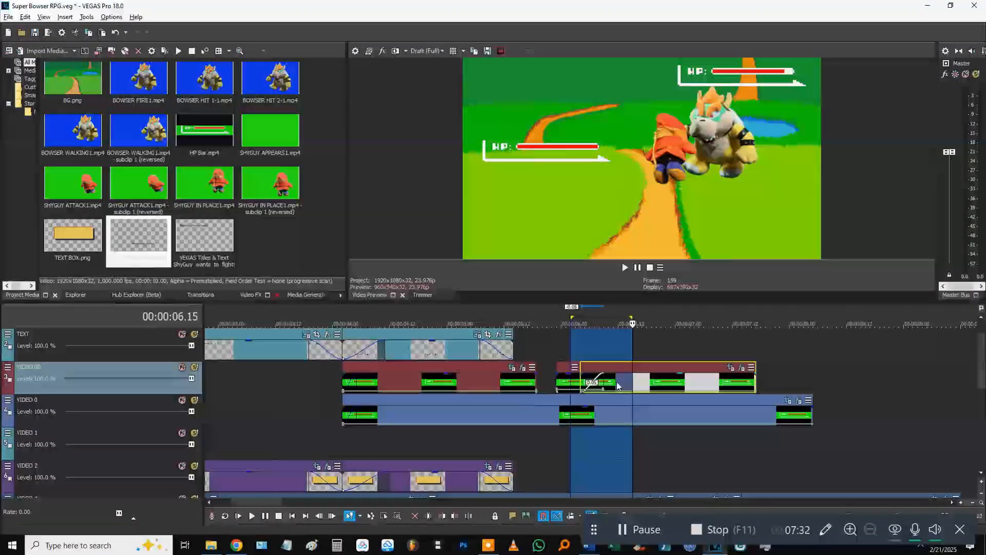
pyautogui.hotkey('ctrl', 'z')
pyautogui.hotkey('ctrl', 'z')
pyautogui.moveTo(660, 385); pyautogui.dragTo(640, 385)
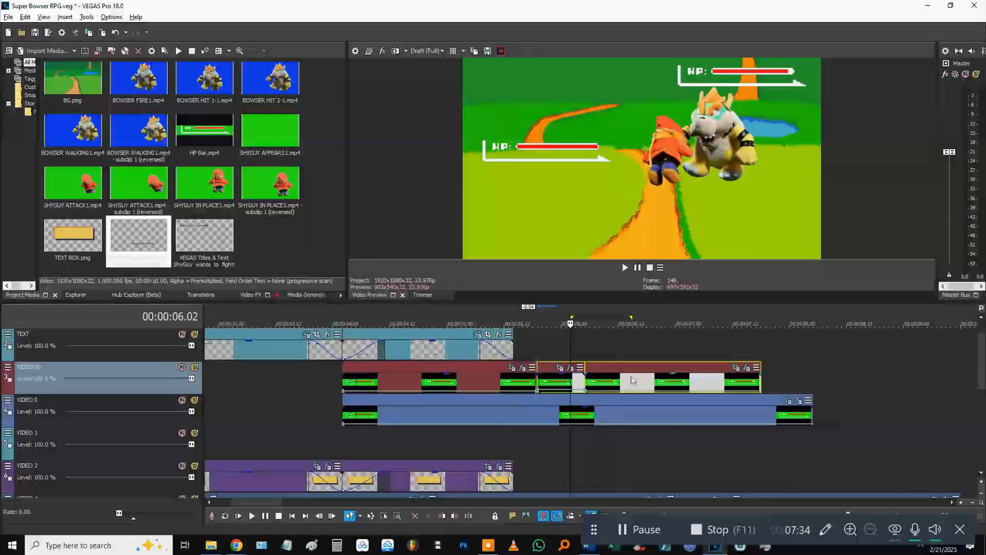
pyautogui.click(517, 347)
pyautogui.press('space')
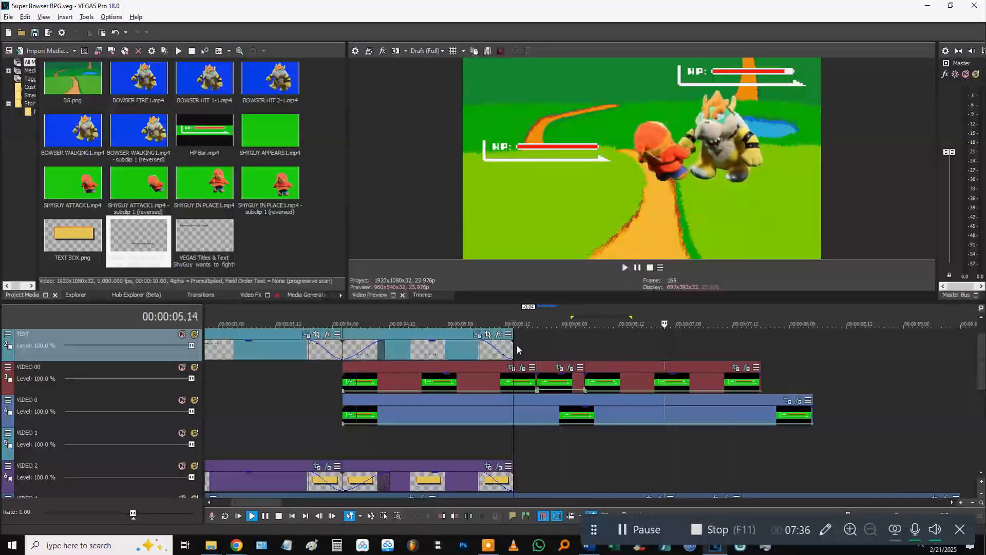
pyautogui.press('Return')
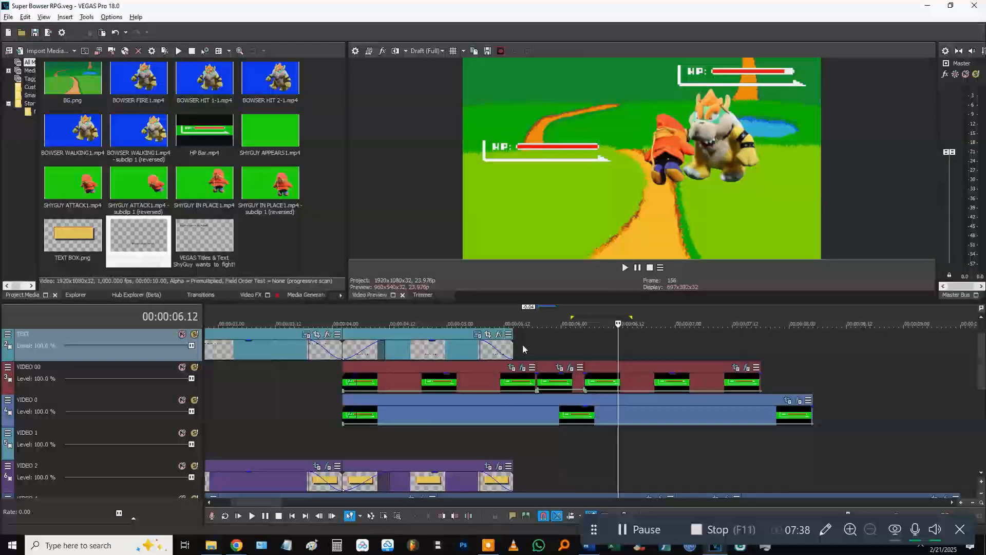
# Step: Raise the velocity envelope of the middle HP bar piece slightly and play back the drop
pyautogui.moveTo(543, 390); pyautogui.dragTo(543, 386)
pyautogui.click(533, 358)
pyautogui.press('space')
pyautogui.press('Return')
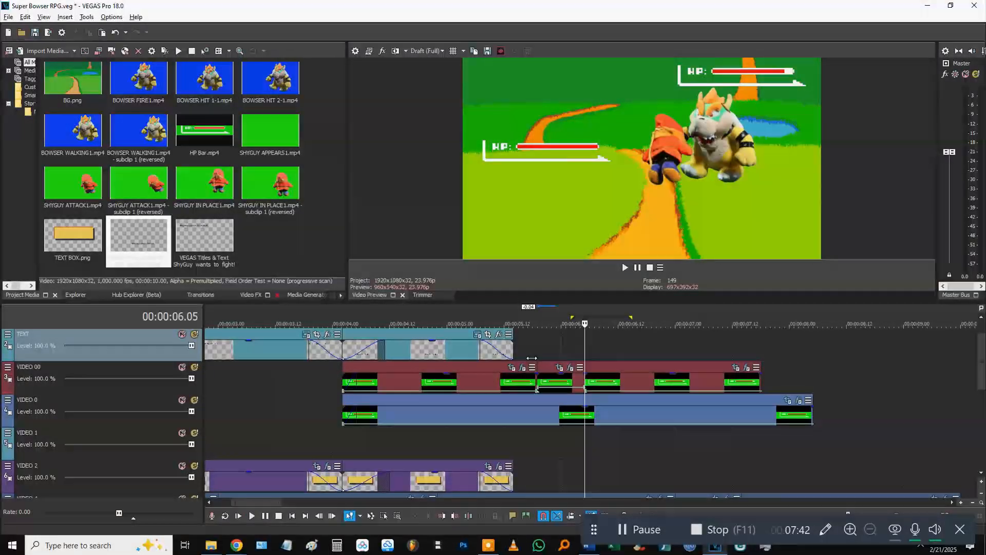
# Step: Split the middle HP bar piece on VIDEO 00 at 00:00:05.23 and delete the frozen piece that ends the track
pyautogui.click(533, 358)
pyautogui.press('Right')
pyautogui.press('Right')
pyautogui.press('Right')
pyautogui.press('Right')
pyautogui.press('Right')
pyautogui.scroll(3, 532, 362)
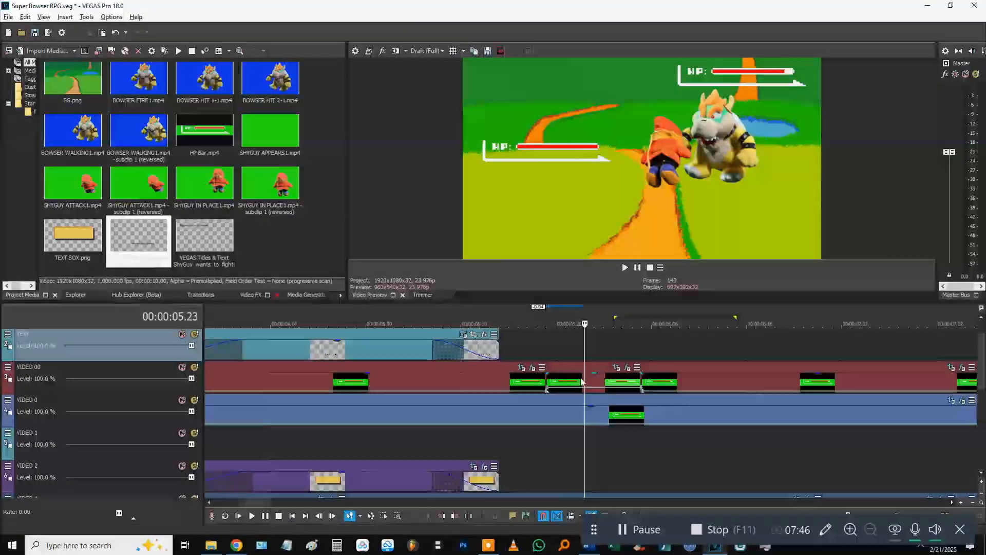
pyautogui.click(624, 383)
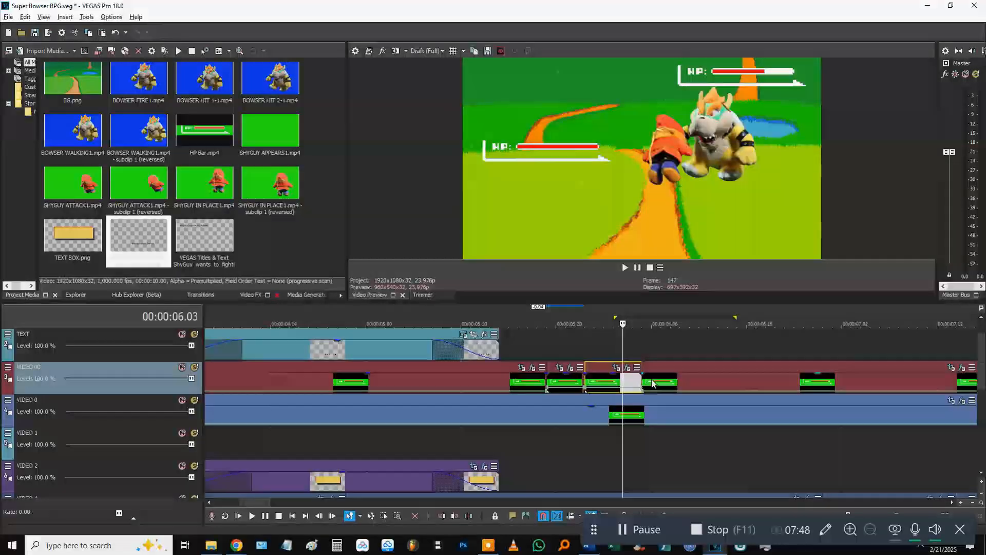
pyautogui.click(652, 383)
pyautogui.press('Delete')
# Step: Set the velocity points at both ends of the last remaining HP bar piece to 0% and play it back
pyautogui.click(604, 383)
pyautogui.rightClick(583, 393)
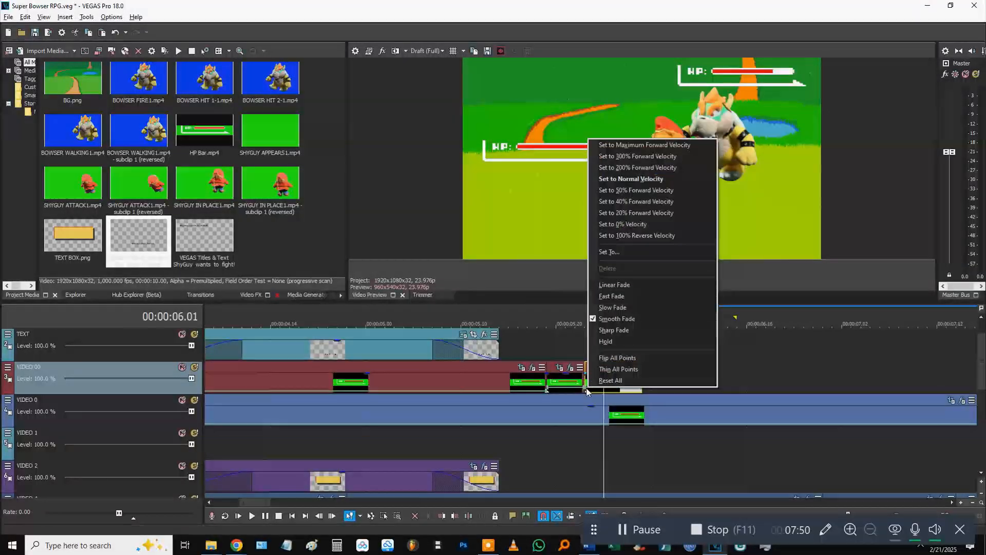
pyautogui.click(621, 225)
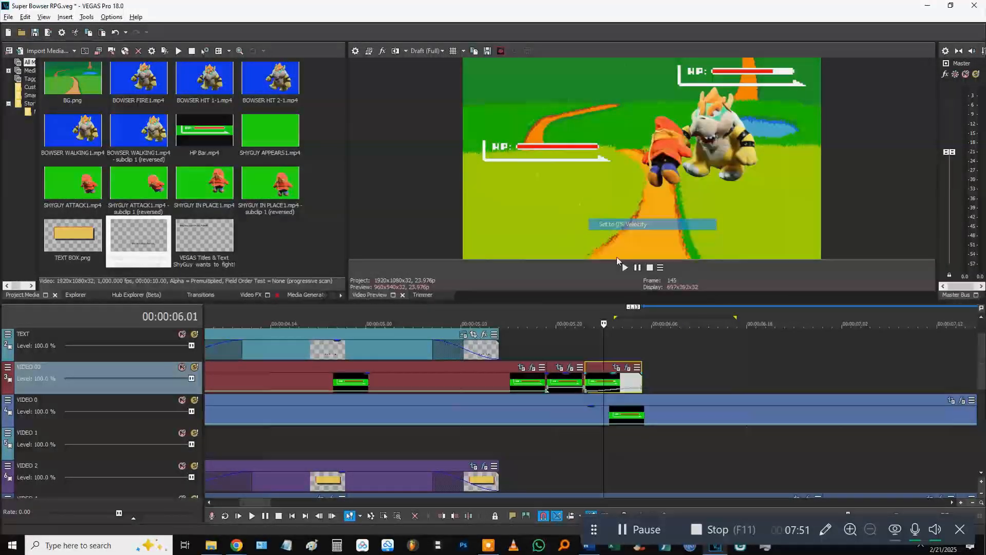
pyautogui.rightClick(642, 389)
pyautogui.click(676, 225)
pyautogui.click(511, 350)
pyautogui.press('space')
pyautogui.press('space')
# Step: Extend the end of the frozen HP bar piece on VIDEO 00 by about one second and play back the hit
pyautogui.click(606, 380)
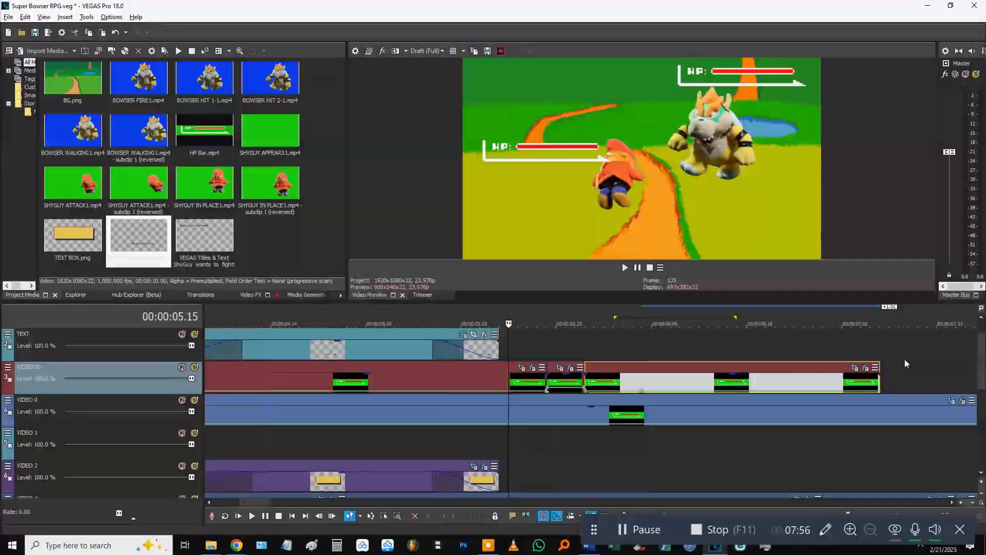
pyautogui.scroll(-3, 508, 380)
pyautogui.click(508, 380)
pyautogui.press('space')
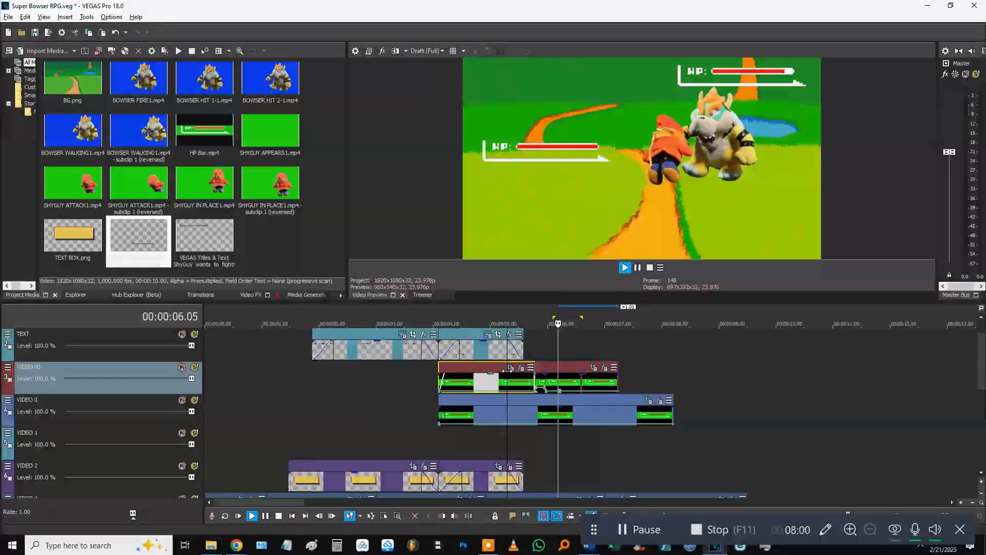
pyautogui.click(538, 353)
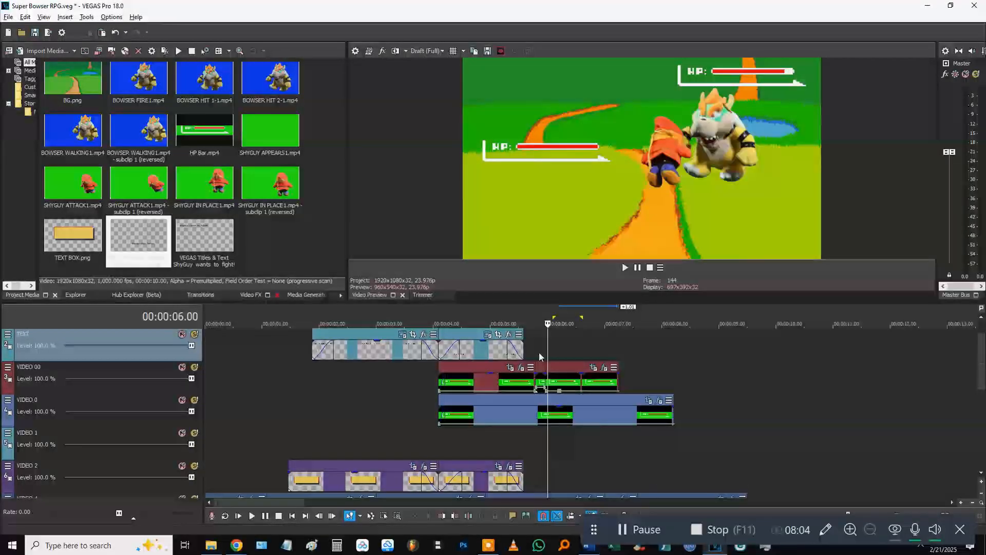
# Step: Save the project and play back from Shy Guy's charge to the end of Bowser's HP bar
pyautogui.hotkey('ctrl', 's')
pyautogui.click(529, 347)
pyautogui.press('space')
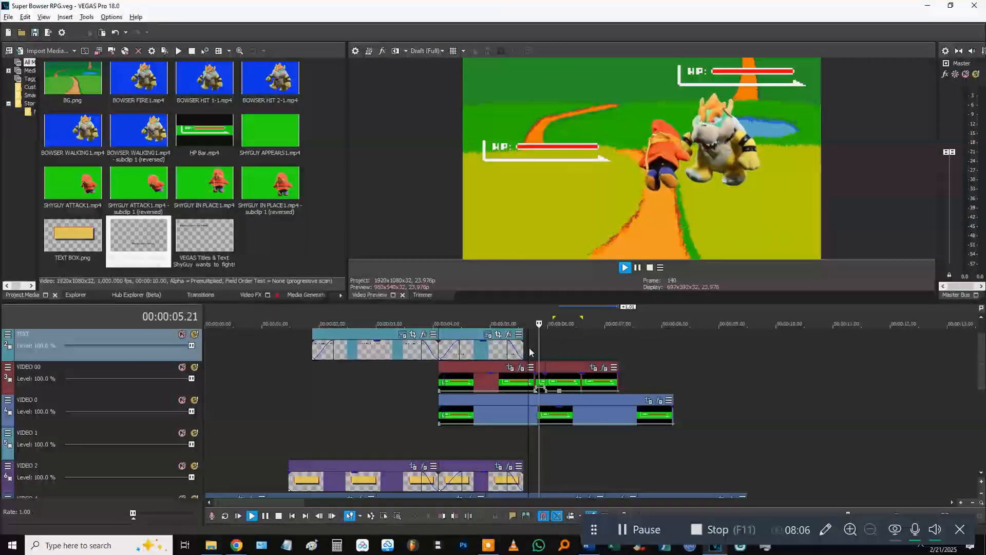
pyautogui.press('Return')
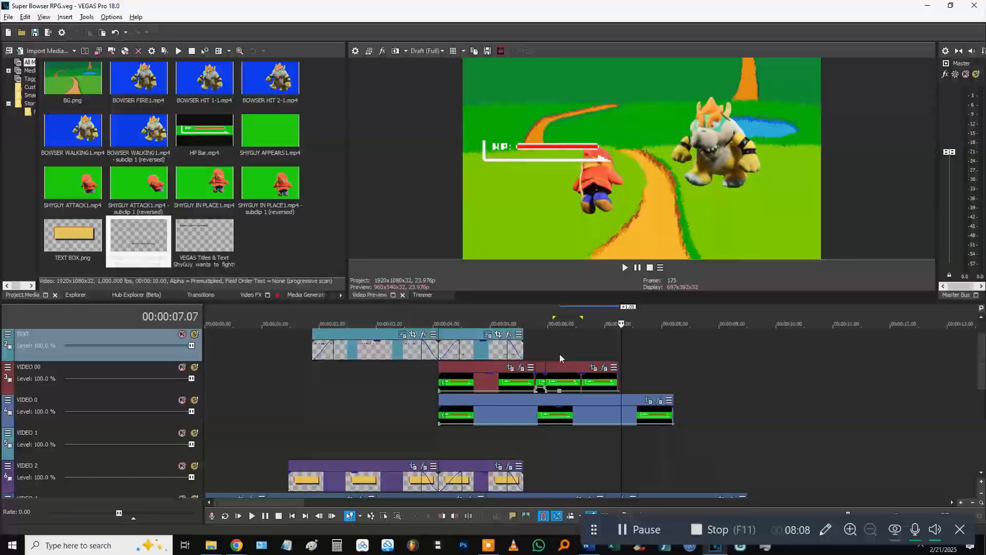
# Step: Extend the VIDEO 0 HP bar by 2 seconds 4 frames and VIDEO 00's frozen piece to the same end, and play back
pyautogui.moveTo(619, 390); pyautogui.dragTo(797, 391)
pyautogui.moveTo(673, 415); pyautogui.dragTo(796, 415)
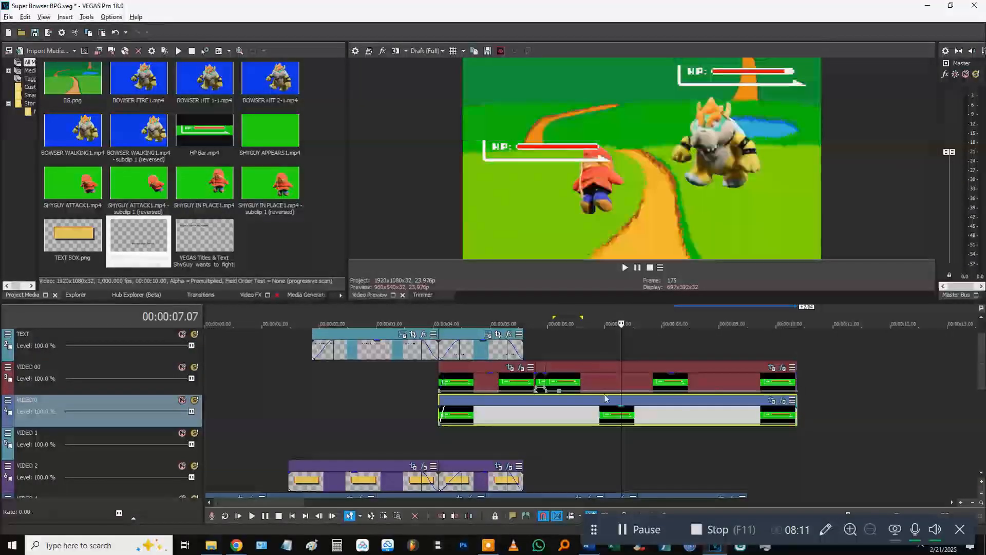
pyautogui.click(517, 383)
pyautogui.press('space')
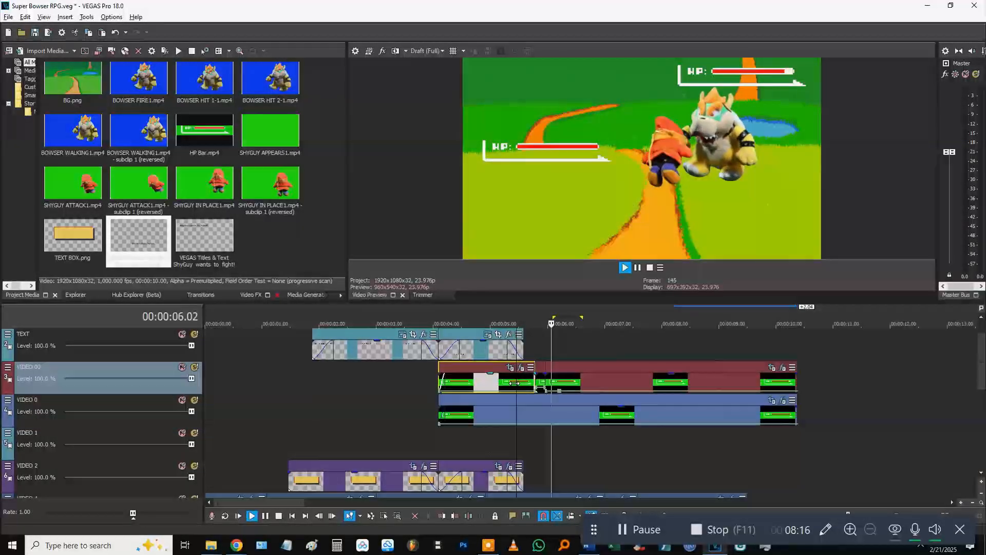
pyautogui.click(587, 352)
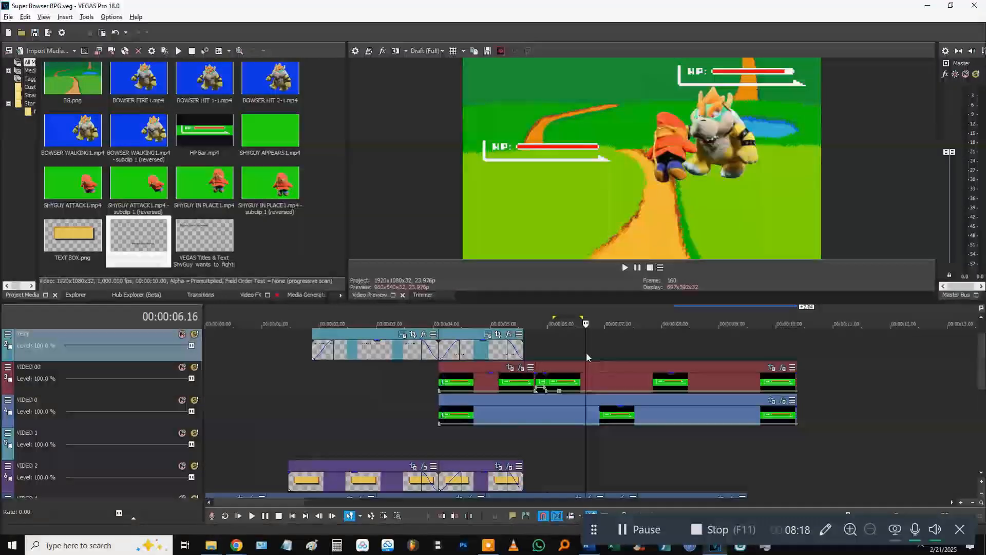
# Step: Split the Bowser clip on VIDEO 3 at 00:00:05.21, where Shy Guy reaches him
pyautogui.scroll(-3, 586, 353)
pyautogui.scroll(3, 477, 351)
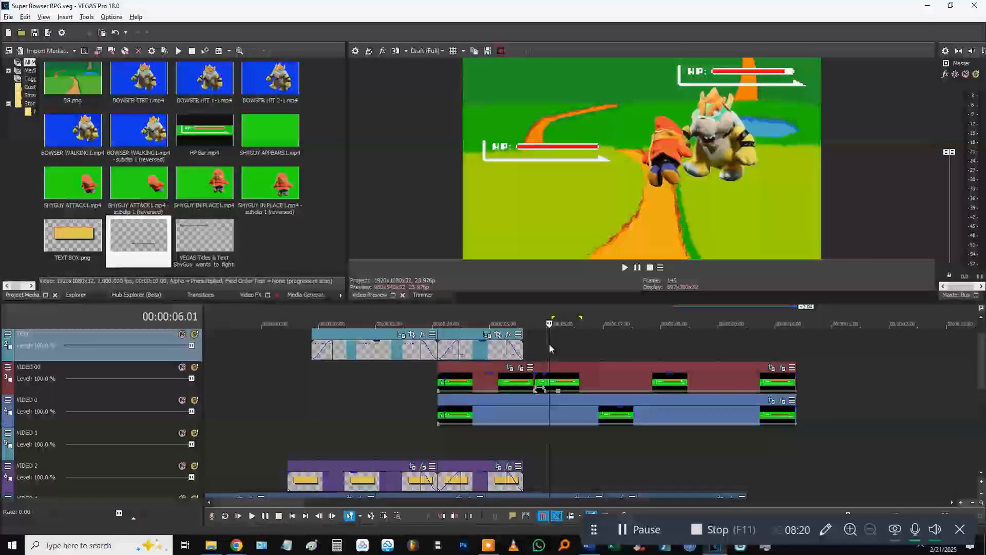
pyautogui.scroll(-3, 564, 449)
pyautogui.click(527, 376)
pyautogui.click(510, 350)
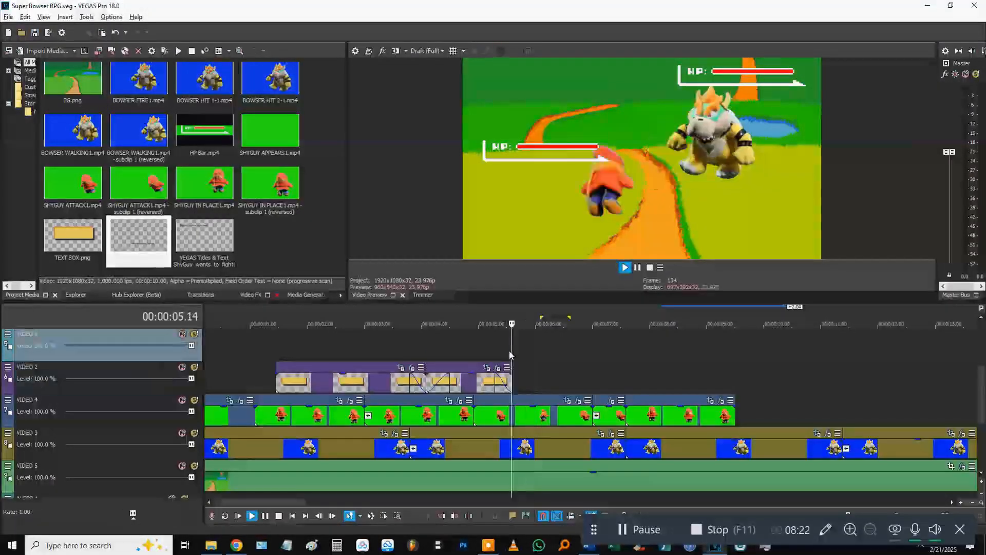
pyautogui.click(523, 451)
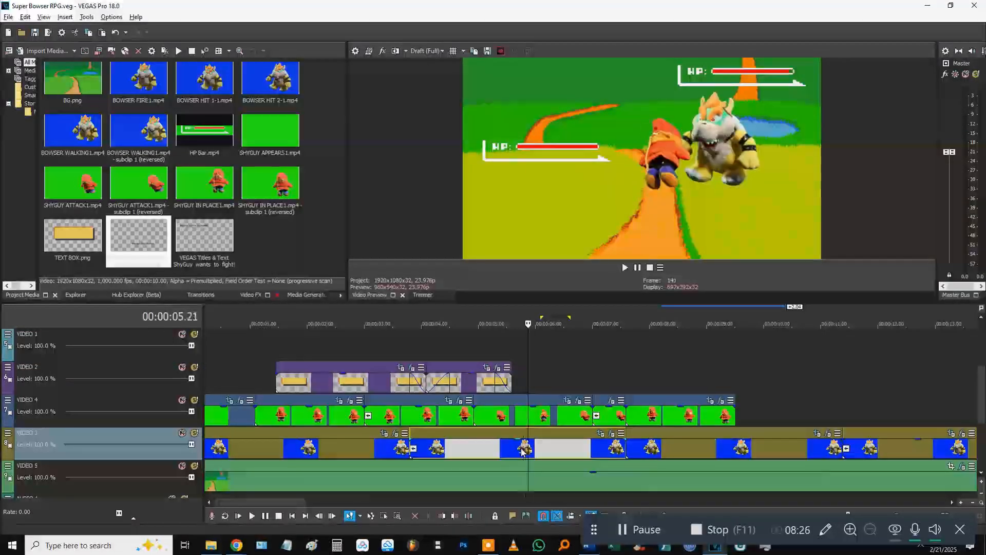
pyautogui.press('s')
# Step: Split the Bowser clip on VIDEO 3 again at 00:00:06.11 to isolate the moment of impact
pyautogui.press('Right')
pyautogui.press('Right')
pyautogui.press('Right')
pyautogui.press('Right')
pyautogui.press('Right')
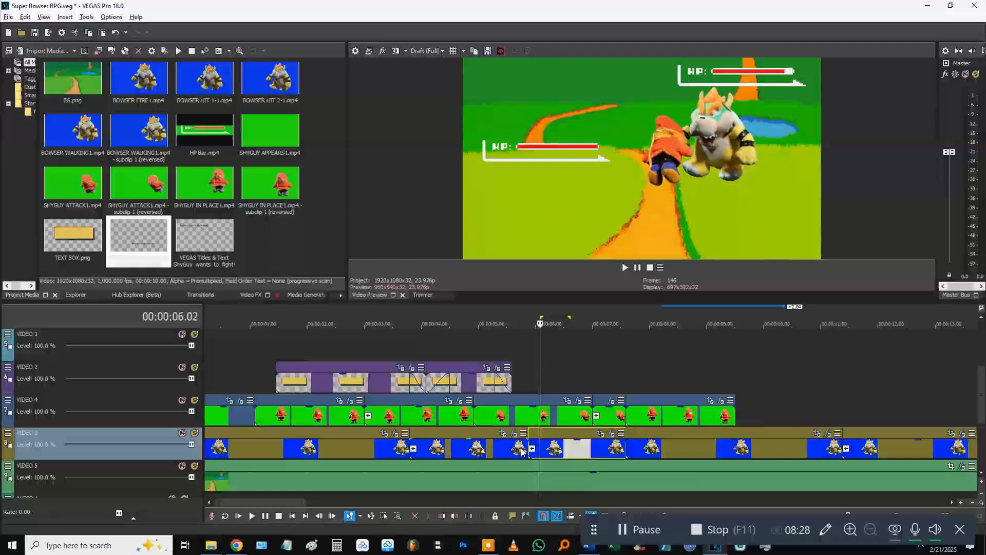
pyautogui.press('Right')
pyautogui.press('Right')
pyautogui.press('Right')
pyautogui.press('Right')
pyautogui.press('Right')
pyautogui.press('Right')
pyautogui.press('Right')
pyautogui.press('Right')
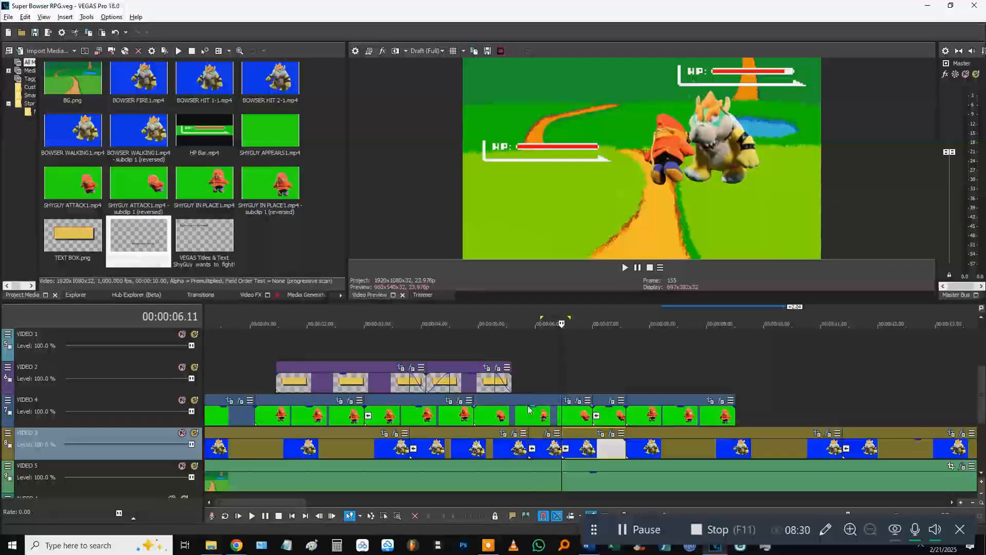
# Step: Add the VEGAS Color Corrector effect to the isolated Bowser piece on VIDEO 3
pyautogui.scroll(2, 522, 451)
pyautogui.click(585, 451)
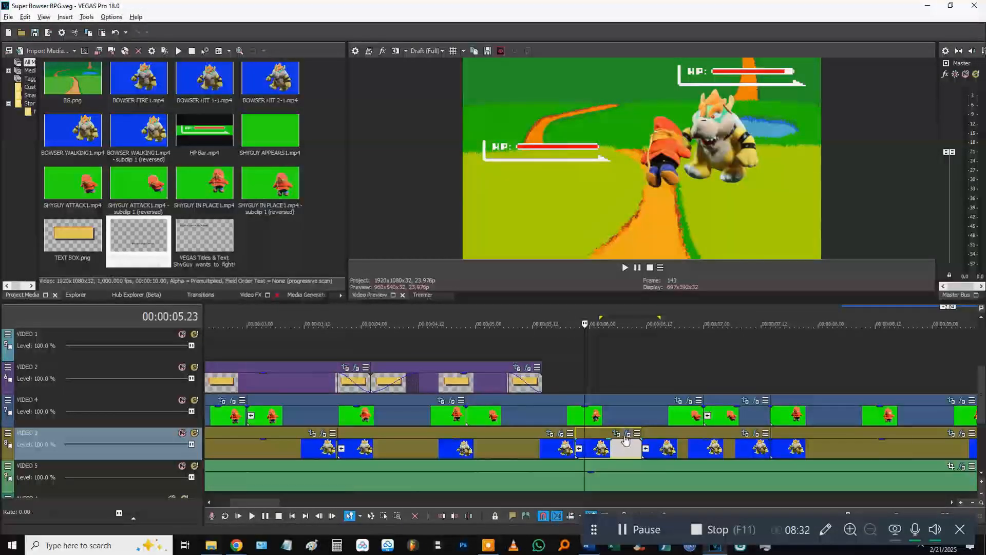
pyautogui.click(629, 457)
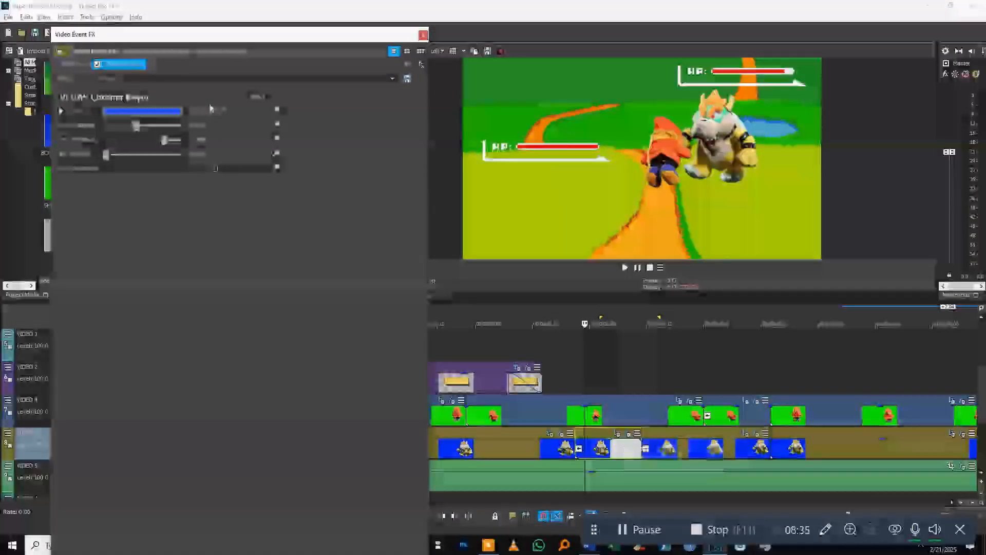
pyautogui.click(407, 64)
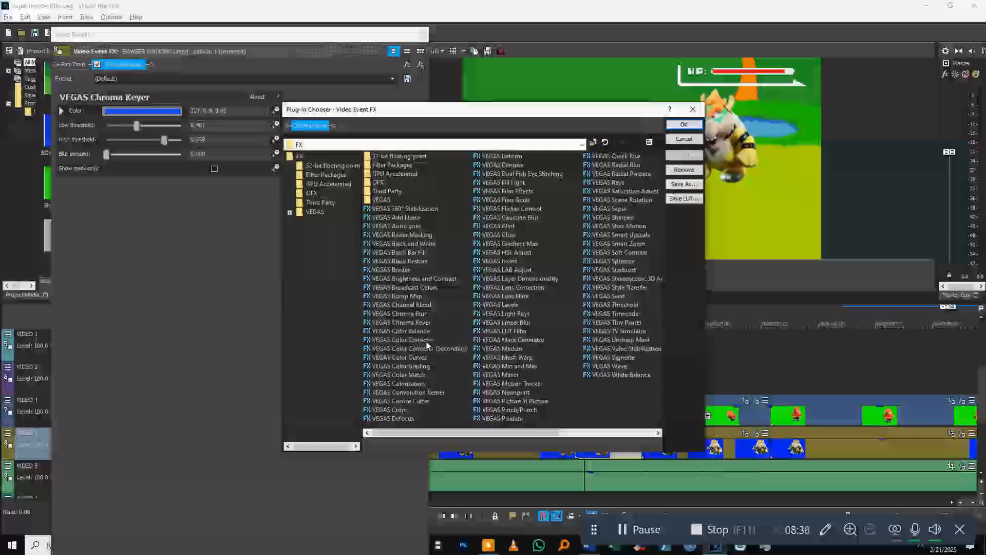
pyautogui.doubleClick(401, 340)
pyautogui.press('Return')
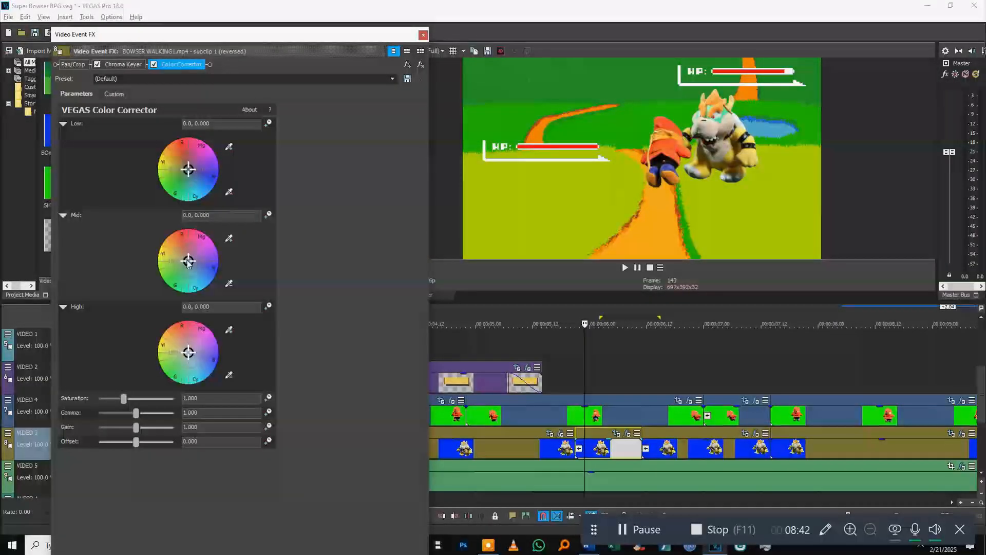
# Step: Enable animation of the Color Corrector's Mid color and place keyframes at the piece's start, at 00:00:00.07 and near its end
pyautogui.click(268, 214)
pyautogui.moveTo(170, 459); pyautogui.dragTo(154, 378)
pyautogui.click(129, 394)
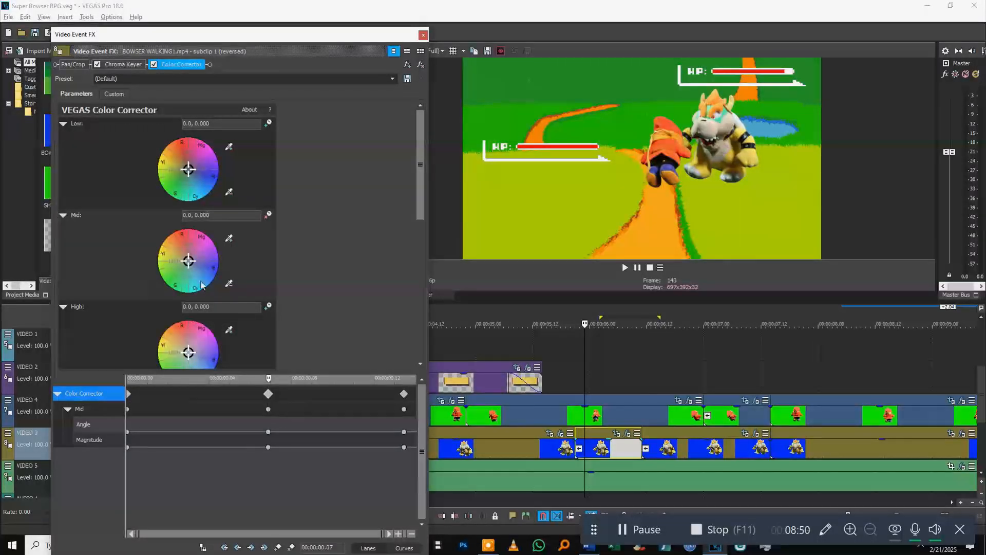
# Step: Shift the Mid color at the 00:00:00.07 keyframe to red at 112.78, 0.7747, play back the hit and save the project
pyautogui.moveTo(188, 261); pyautogui.dragTo(183, 249)
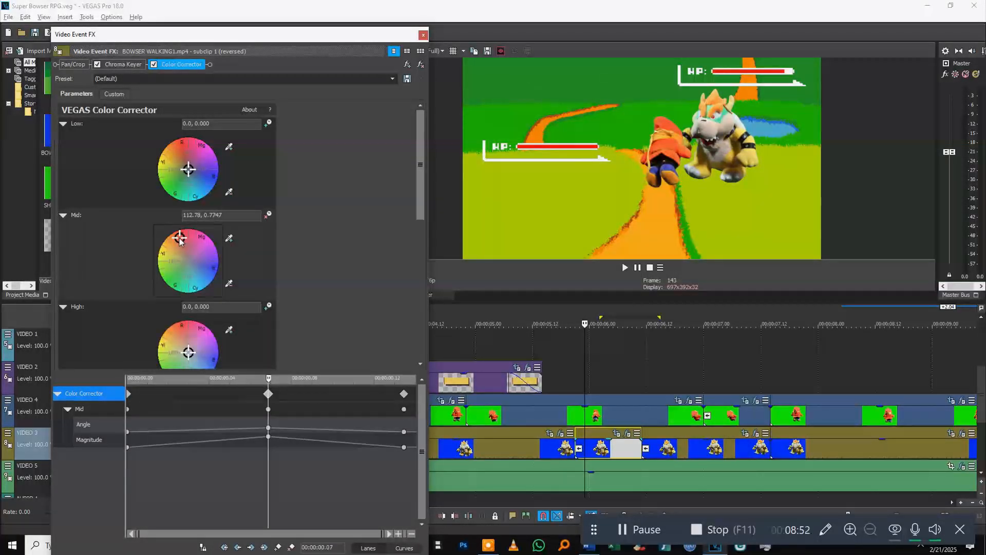
pyautogui.click(575, 362)
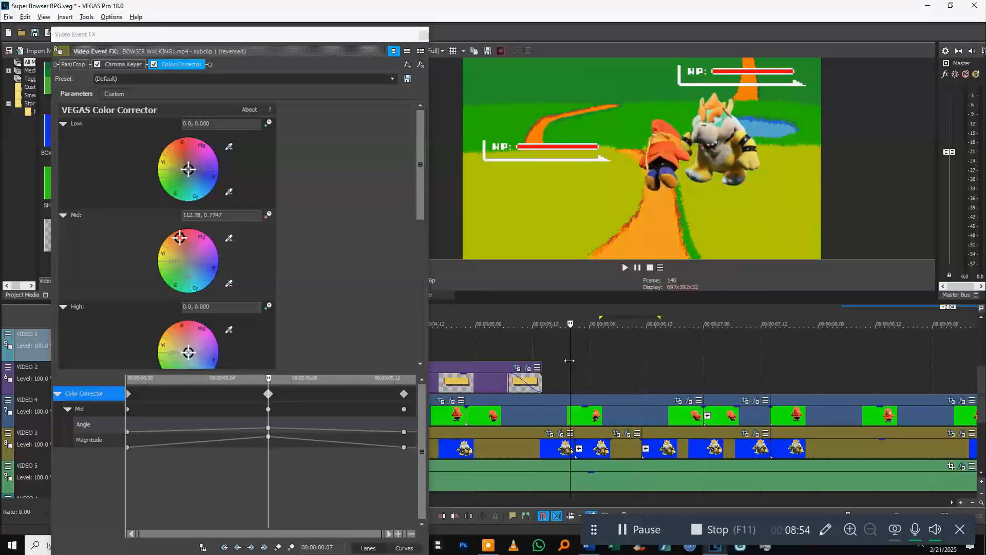
pyautogui.press('space')
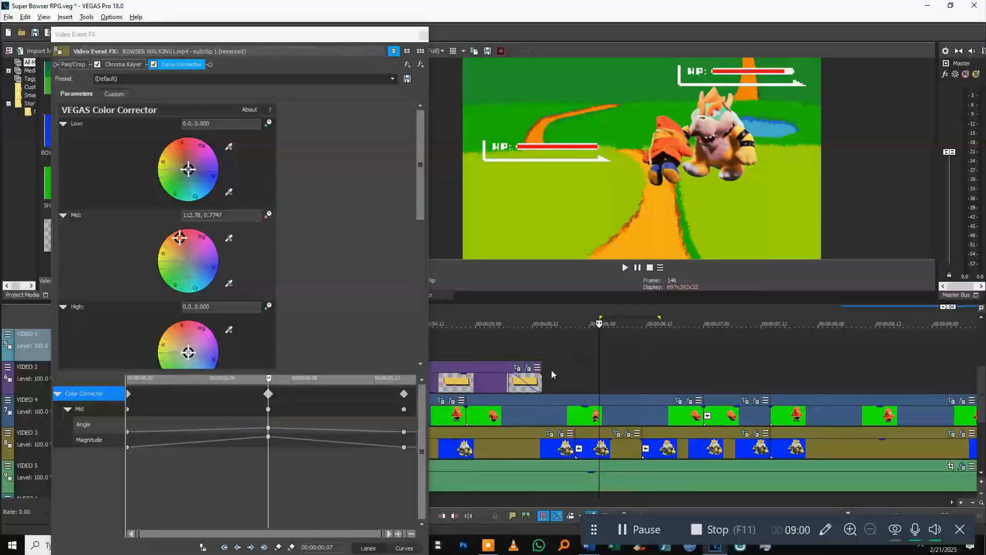
pyautogui.press('space')
pyautogui.hotkey('ctrl', 's')
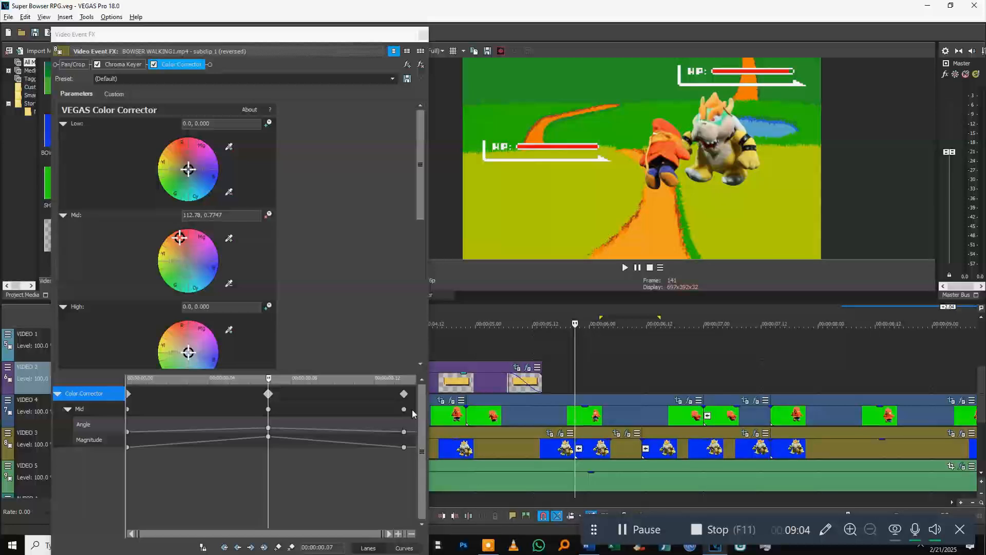
# Step: Move the last color keyframe to the piece's end, strengthen the middle keyframe's red to 106.21, 1.000 and play the hit
pyautogui.moveTo(405, 394); pyautogui.dragTo(441, 398)
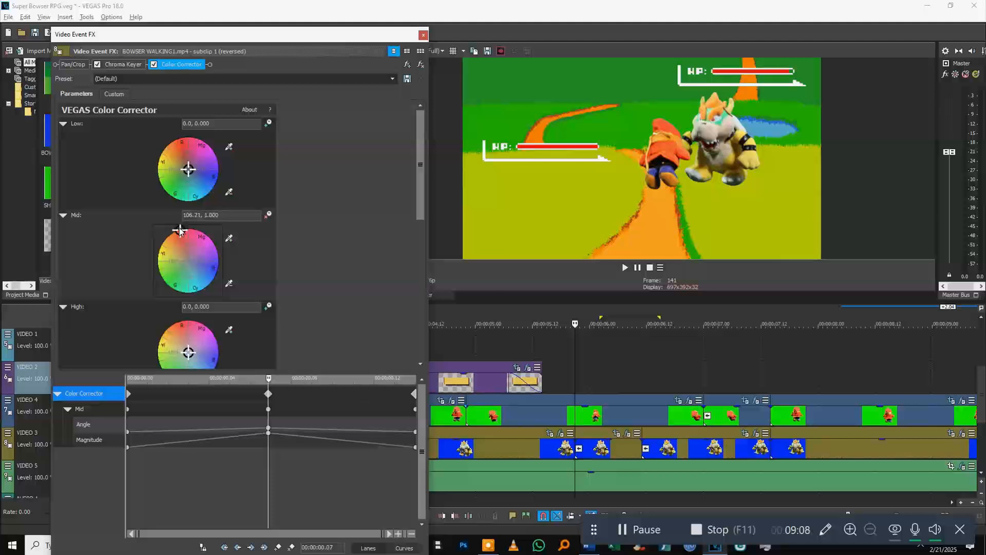
pyautogui.click(562, 361)
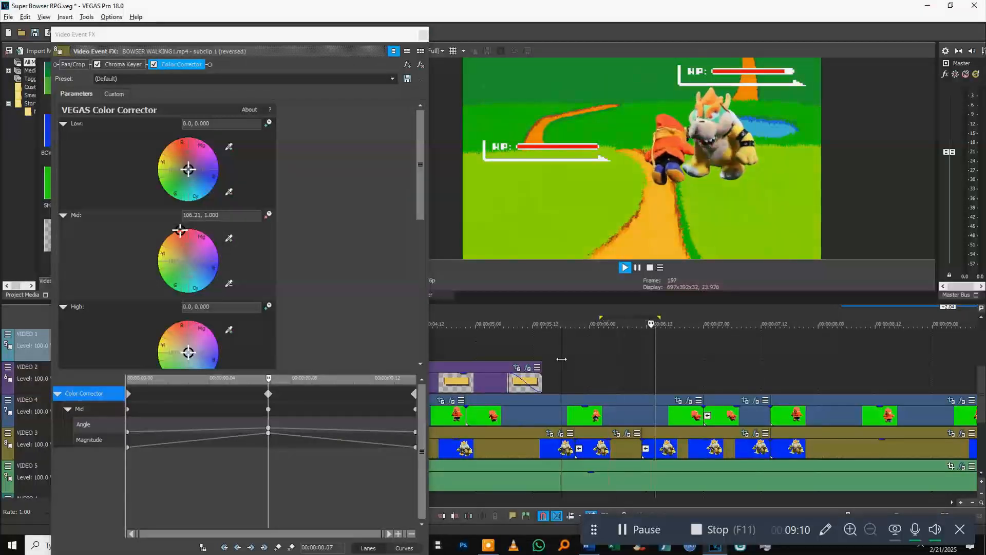
pyautogui.click(533, 359)
pyautogui.press('space')
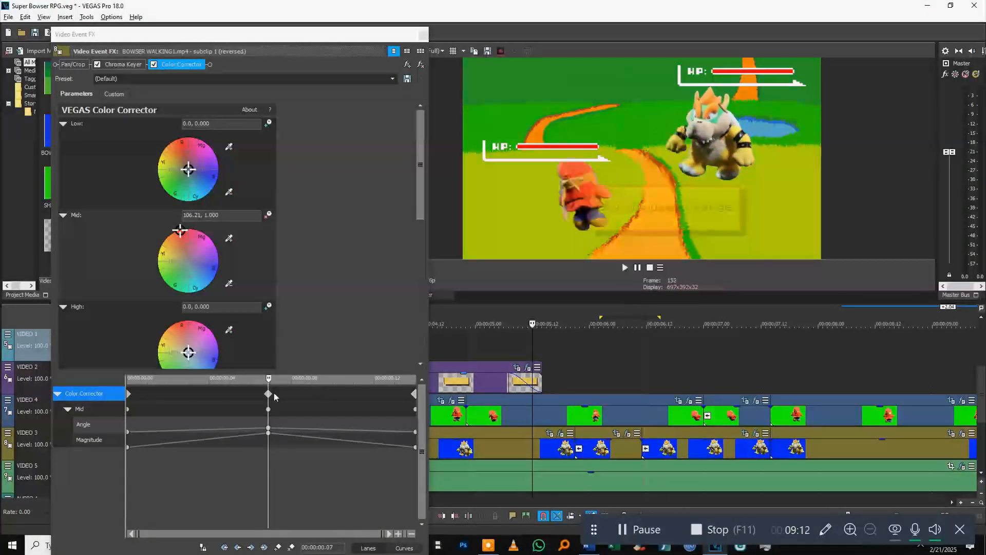
# Step: Move the red color keyframe to 00:00:00.04 and the last one to 00:00:00.08, preview the faster flash and save the project
pyautogui.click(210, 394)
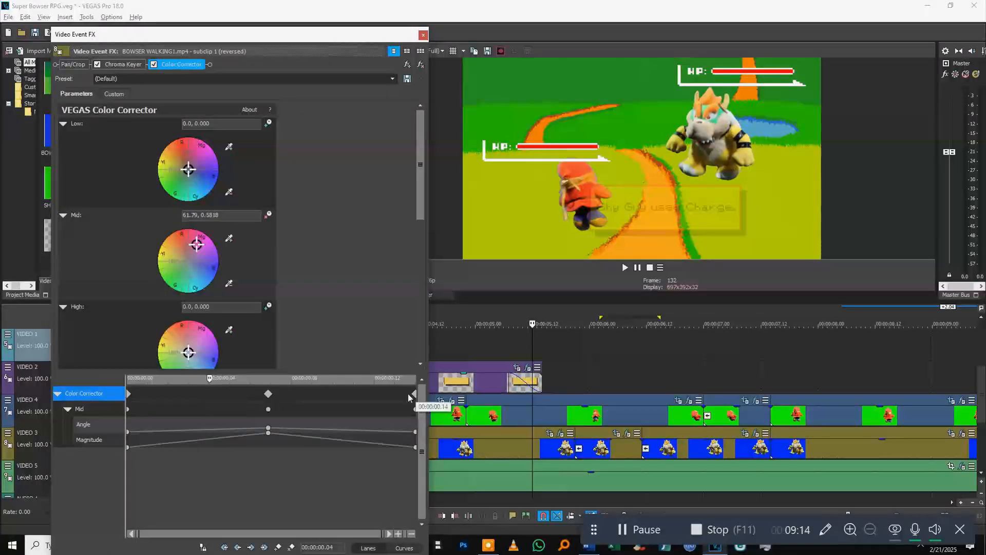
pyautogui.moveTo(415, 393); pyautogui.dragTo(333, 397)
pyautogui.moveTo(269, 395); pyautogui.dragTo(208, 404)
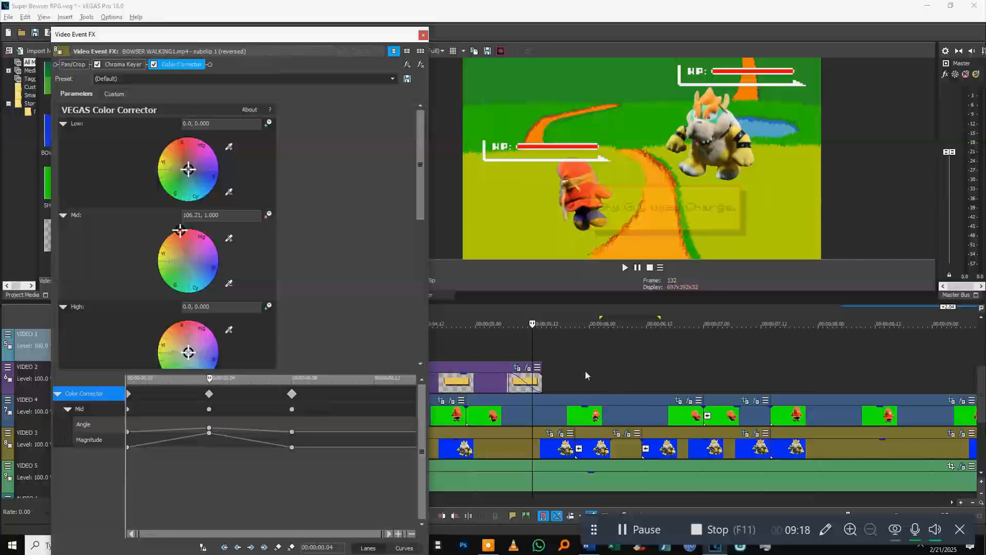
pyautogui.press('space')
pyautogui.click(544, 358)
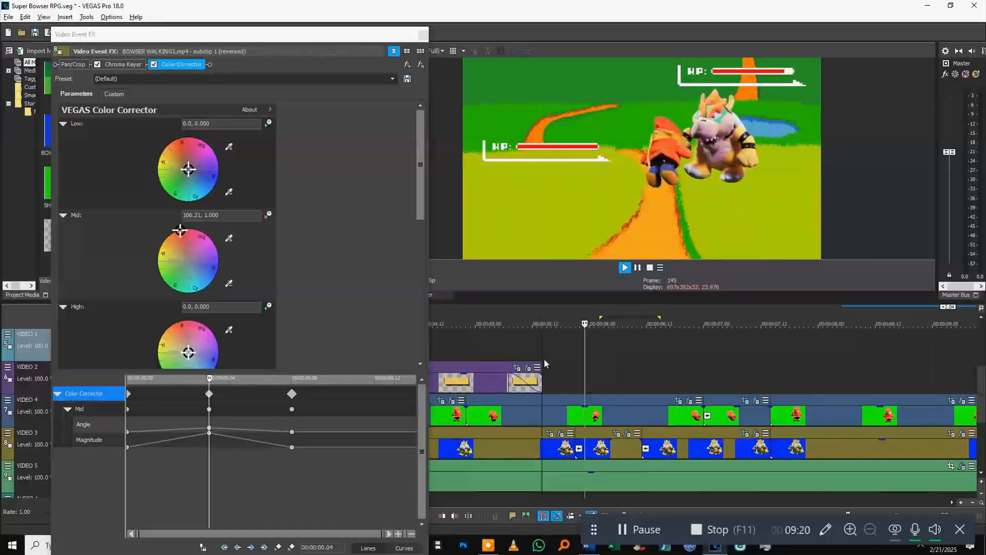
pyautogui.hotkey('ctrl', 's')
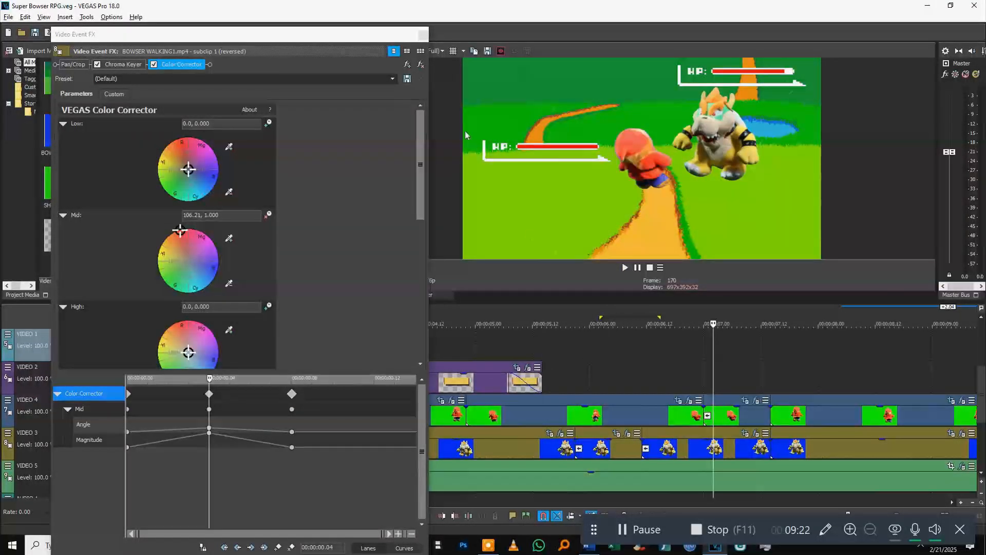
pyautogui.click(422, 34)
pyautogui.scroll(-2, 593, 364)
pyautogui.press('space')
pyautogui.press('space')
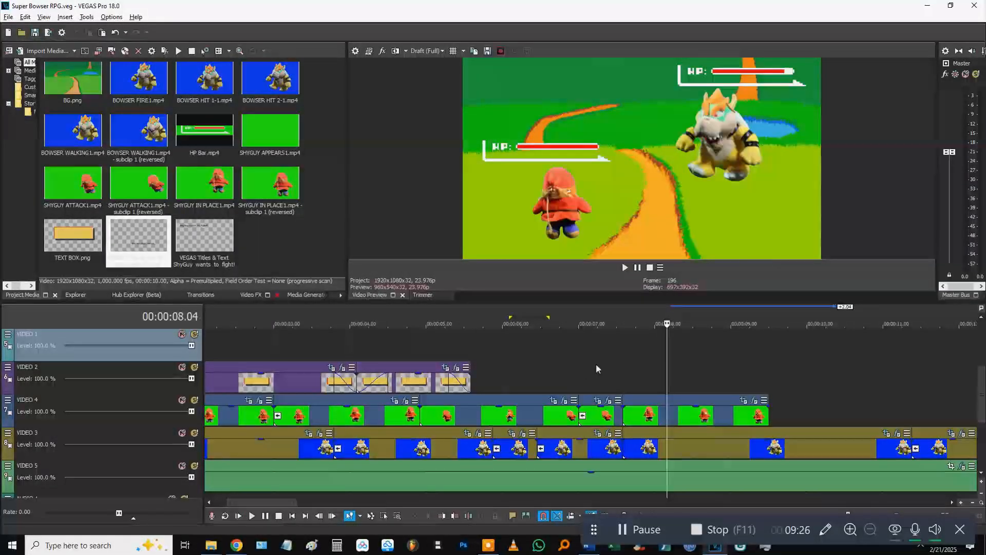
# Step: Place a copy of Shy Guy's last clip on VIDEO 4 directly after it and reverse the copy
pyautogui.scroll(-2, 595, 364)
pyautogui.scroll(-2, 596, 363)
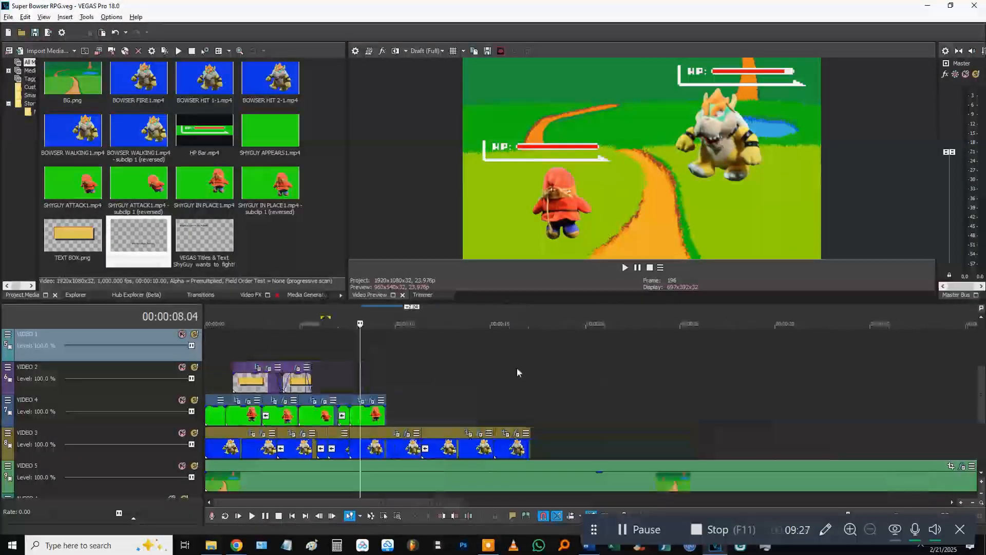
pyautogui.click(375, 421)
pyautogui.moveTo(385, 416); pyautogui.dragTo(418, 416)
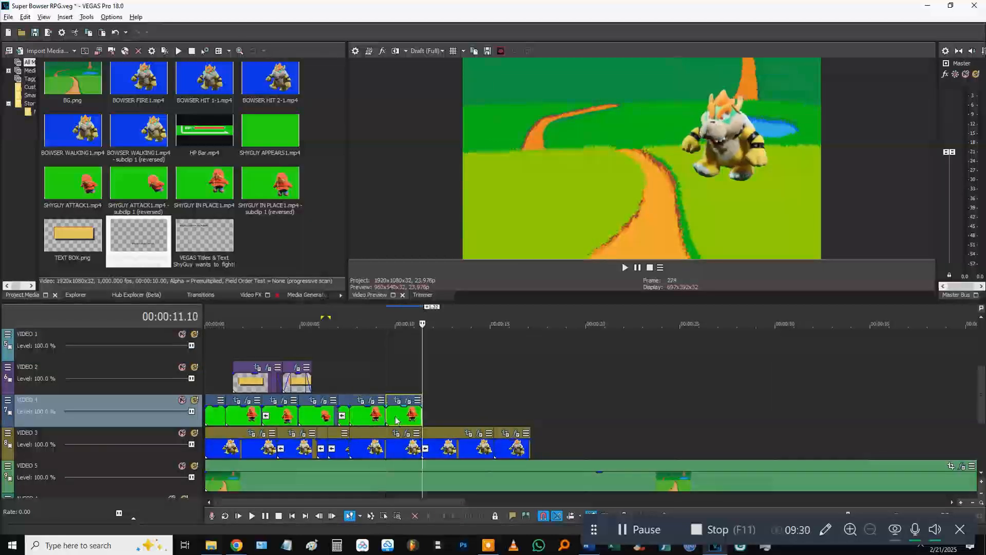
pyautogui.rightClick(399, 419)
pyautogui.click(422, 380)
pyautogui.press('space')
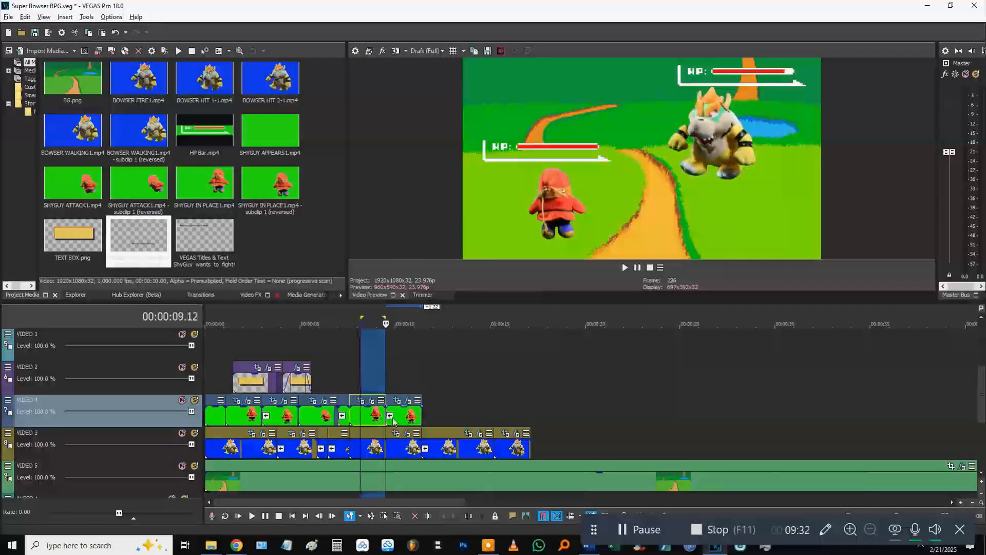
# Step: Repeat the forward and reversed Shy Guy idle clips on VIDEO 4 up to 00:00:26.19 and play back the charge attack
pyautogui.click(407, 419)
pyautogui.moveTo(419, 416); pyautogui.dragTo(714, 417)
pyautogui.click(504, 452)
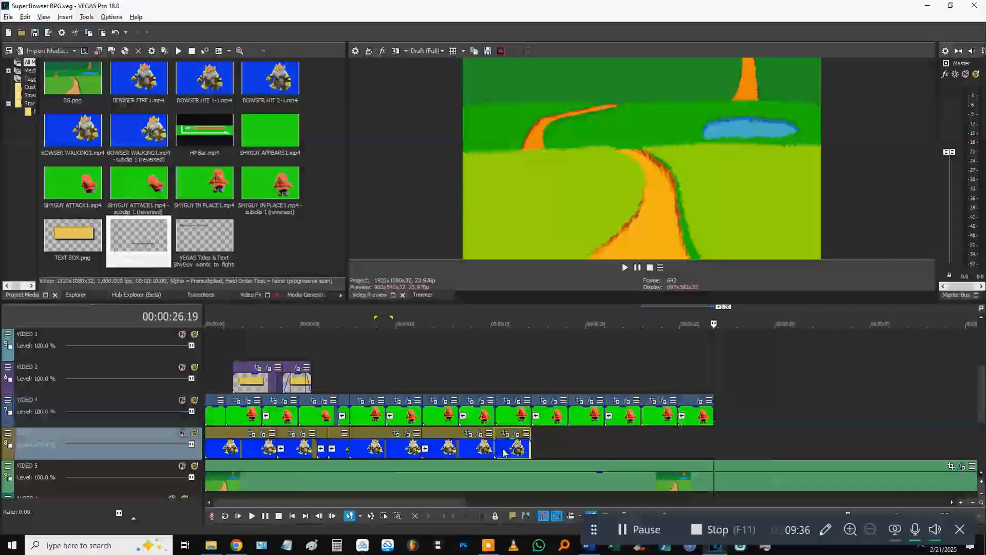
pyautogui.click(294, 350)
pyautogui.press('space')
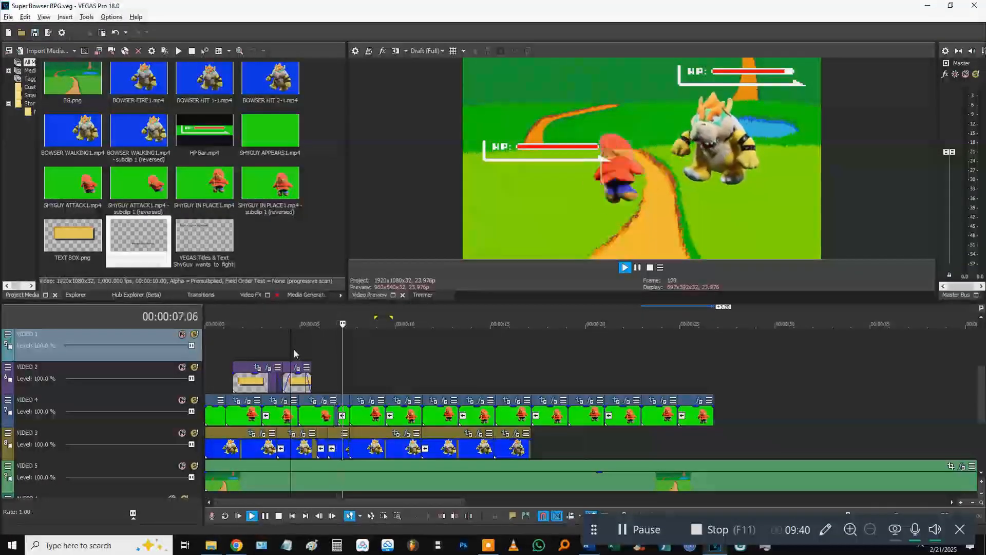
pyautogui.press('Return')
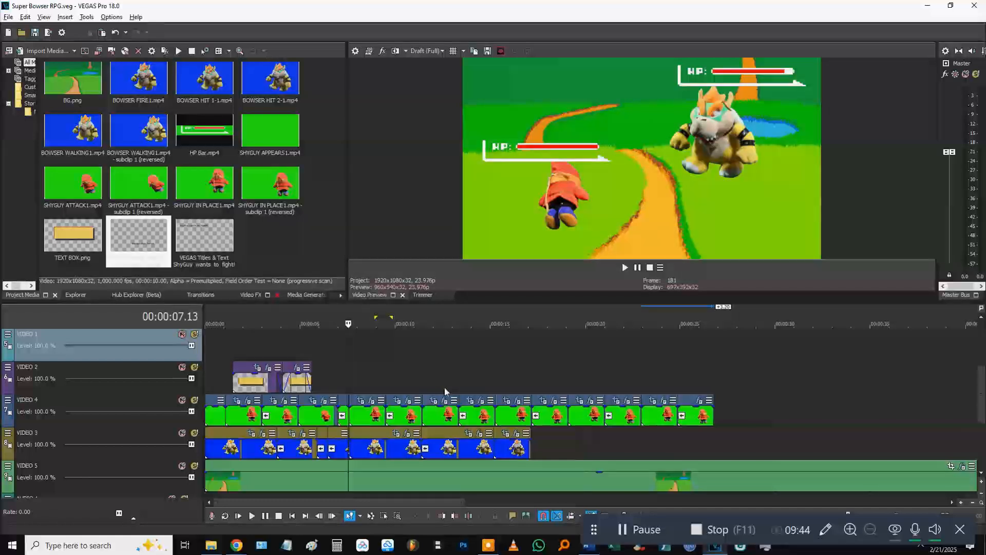
# Step: Switch to the EVERYTHING folder and view the BOWSER BOX and Bowser's Paw images
pyautogui.scroll(1, 448, 375)
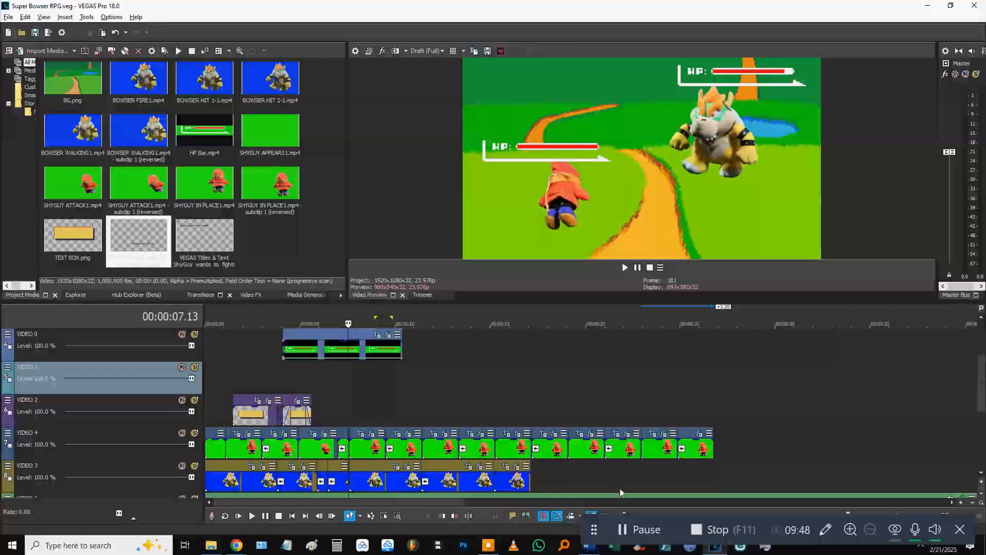
pyautogui.hotkey('alt', 'Tab')
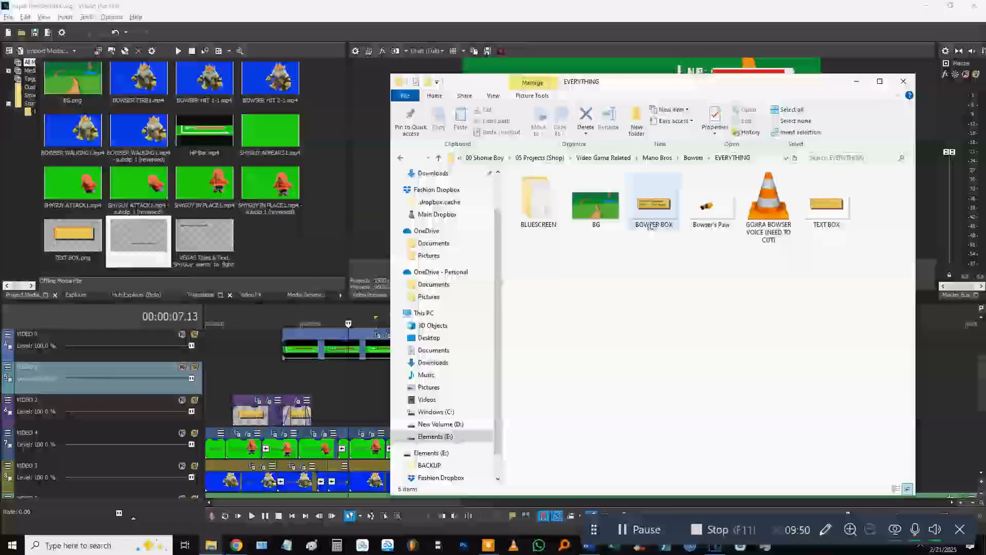
pyautogui.doubleClick(651, 221)
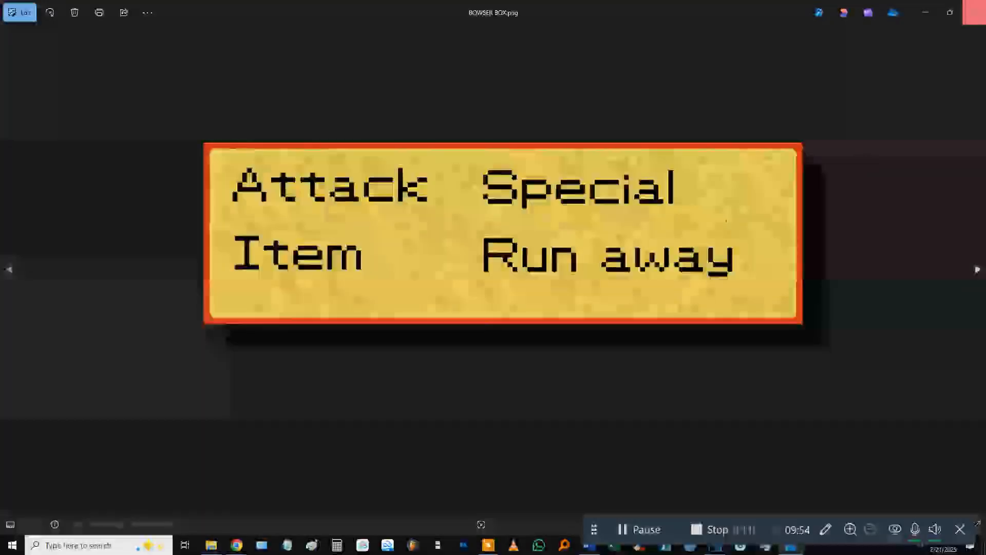
pyautogui.click(974, 12)
pyautogui.doubleClick(709, 211)
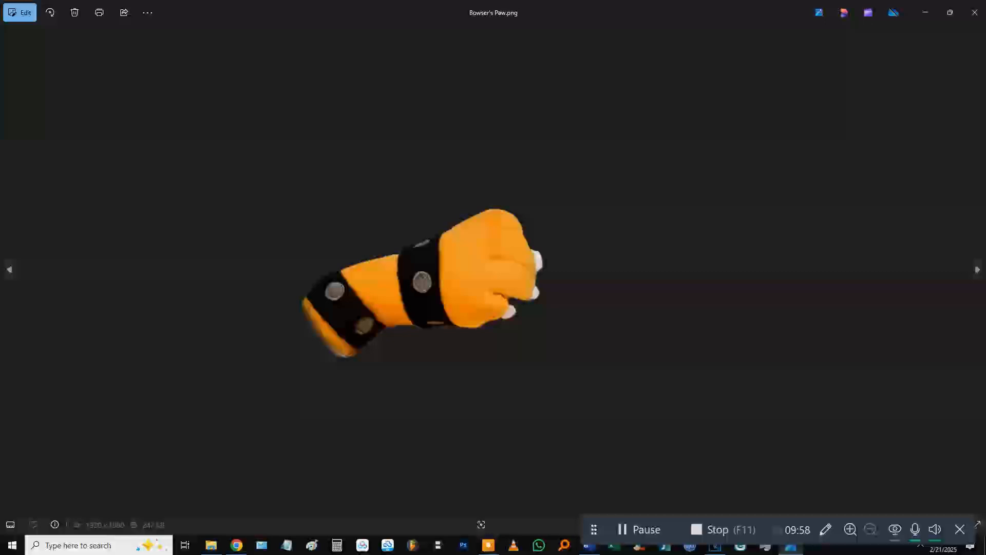
pyautogui.click(975, 13)
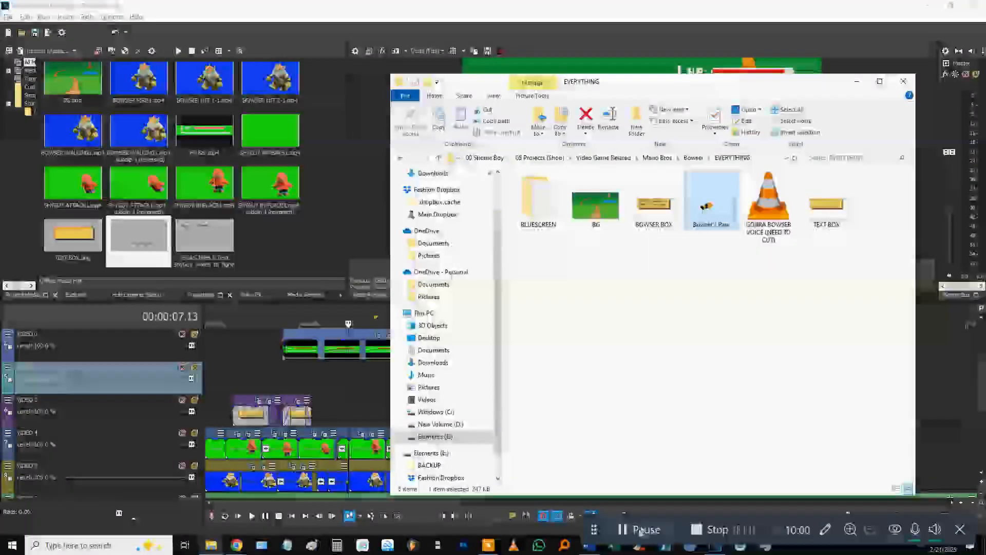
# Step: Add the Bowser's Paw image from the EVERYTHING folder to VIDEO 2, starting at about 00:00:11, and save the project
pyautogui.hotkey('alt', 'Tab')
pyautogui.hotkey('alt', 'Tab')
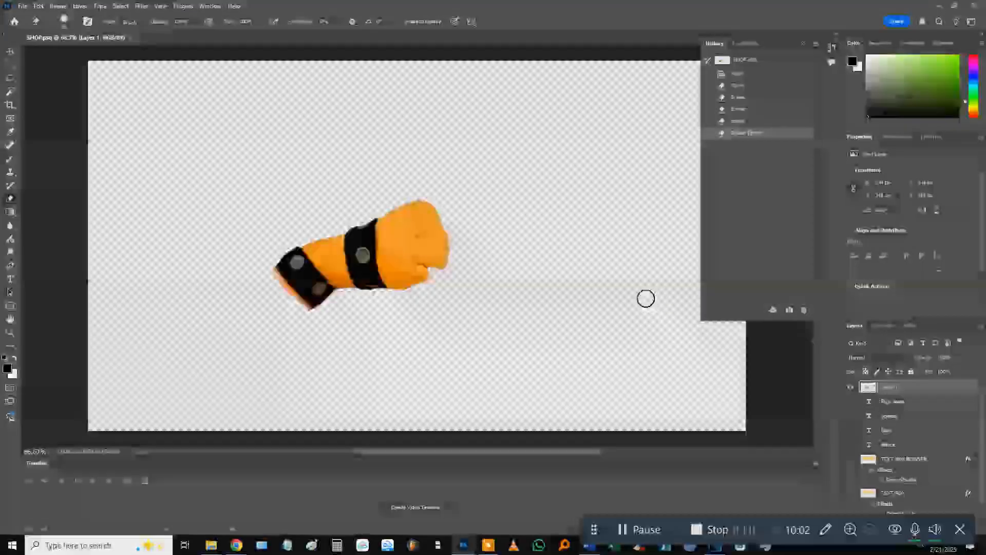
pyautogui.hotkey('alt', 'Tab')
pyautogui.click(779, 226)
pyautogui.moveTo(709, 205); pyautogui.dragTo(383, 407)
pyautogui.hotkey('alt', 'Tab')
pyautogui.scroll(2, 383, 385)
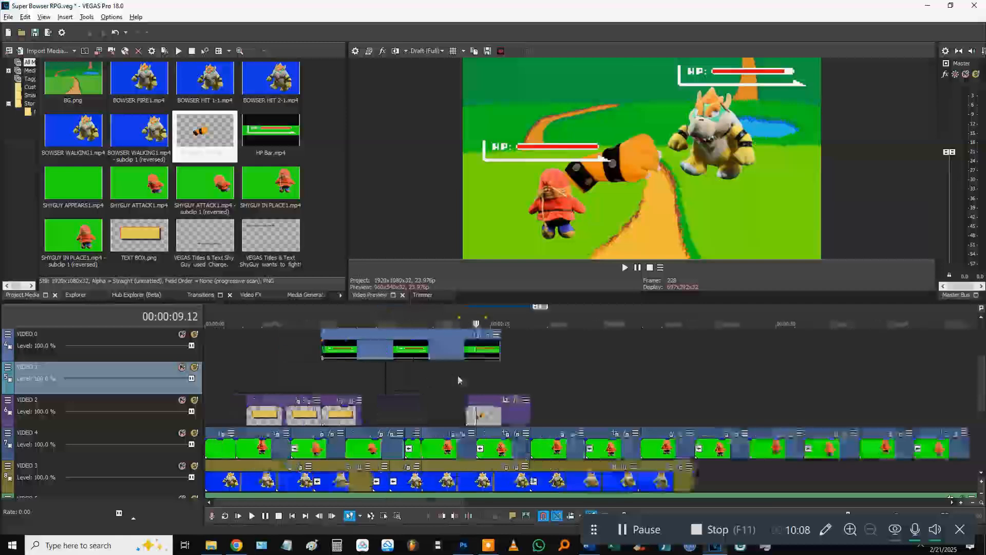
pyautogui.moveTo(494, 413); pyautogui.dragTo(549, 413)
pyautogui.click(544, 386)
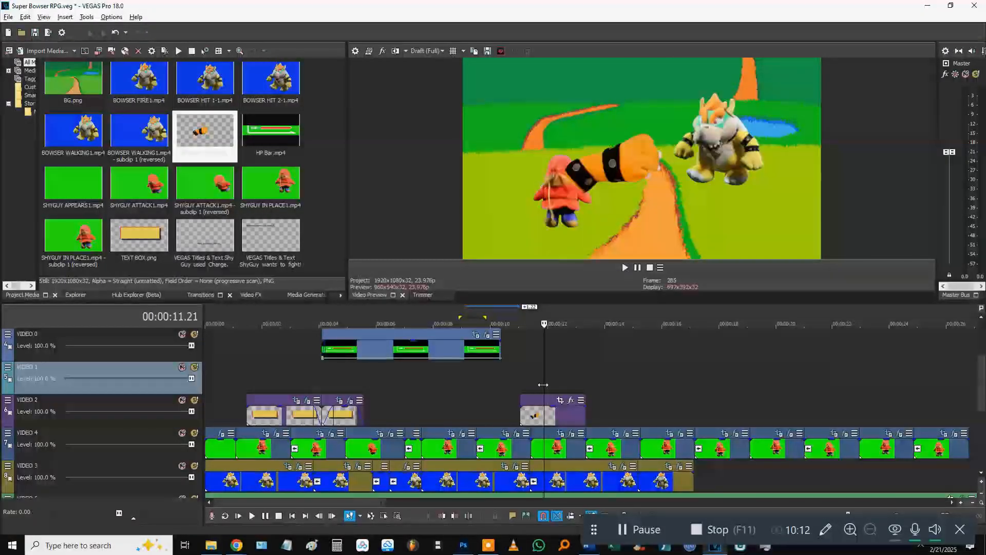
pyautogui.hotkey('ctrl', 's')
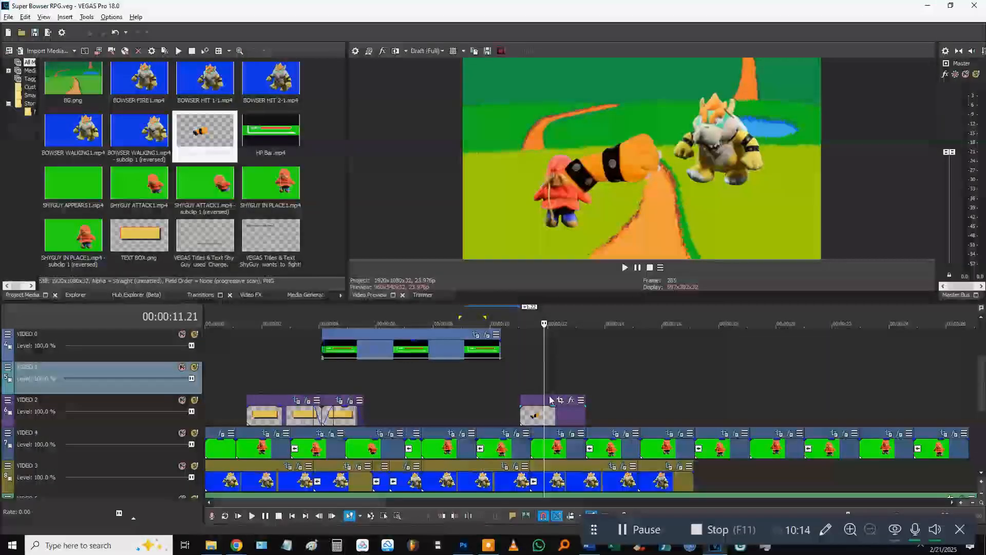
# Step: Add the BOWSER BOX image from the EVERYTHING folder to VIDEO 2 ahead of the paw image and play the section before it
pyautogui.hotkey('alt', 'Tab')
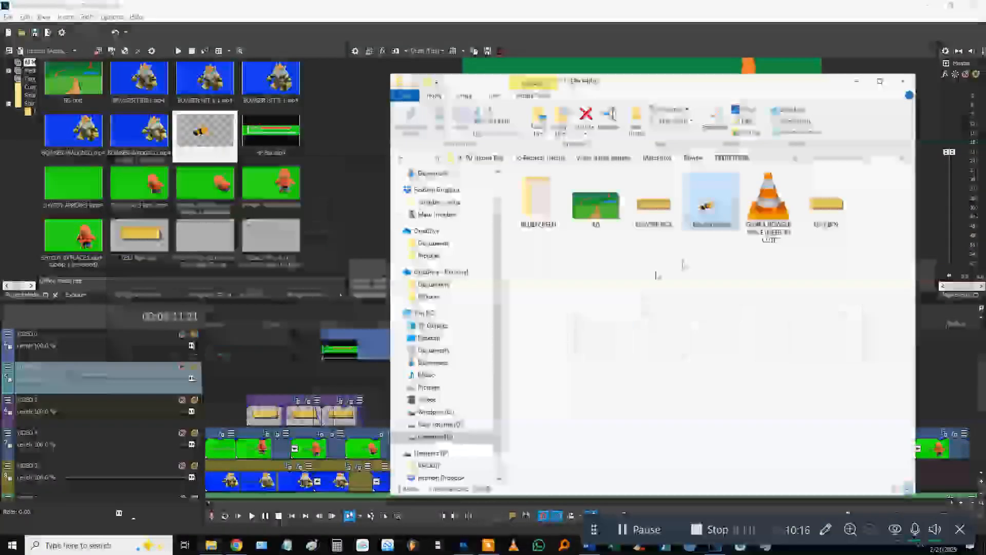
pyautogui.hotkey('alt', 'Tab')
pyautogui.moveTo(652, 226); pyautogui.dragTo(460, 417)
pyautogui.click(421, 388)
pyautogui.click(404, 396)
pyautogui.press('space')
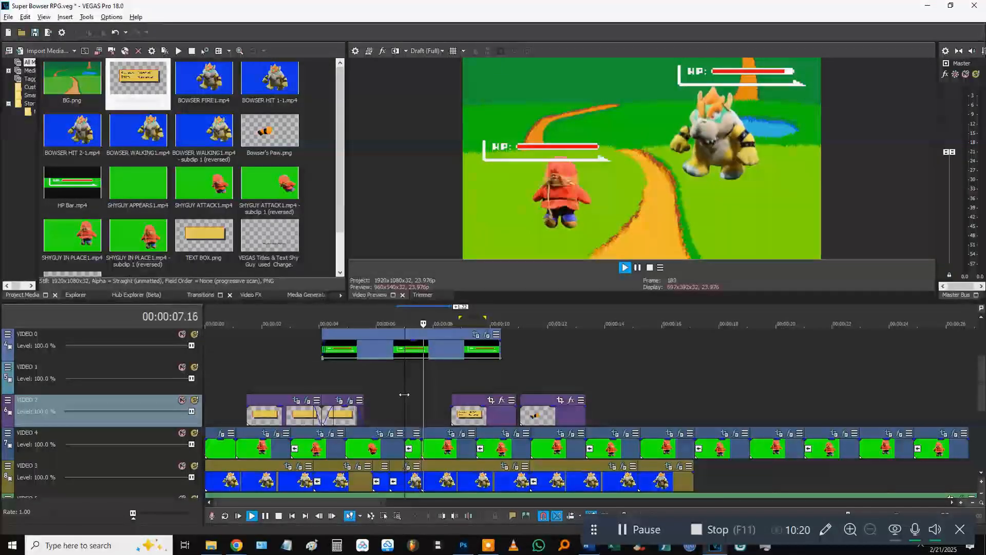
# Step: Move the BOWSER BOX clip earlier on VIDEO 2 so it ends with the HP bar clip on VIDEO 0, and play it
pyautogui.click(405, 394)
pyautogui.click(403, 387)
pyautogui.press('space')
pyautogui.moveTo(470, 419); pyautogui.dragTo(454, 421)
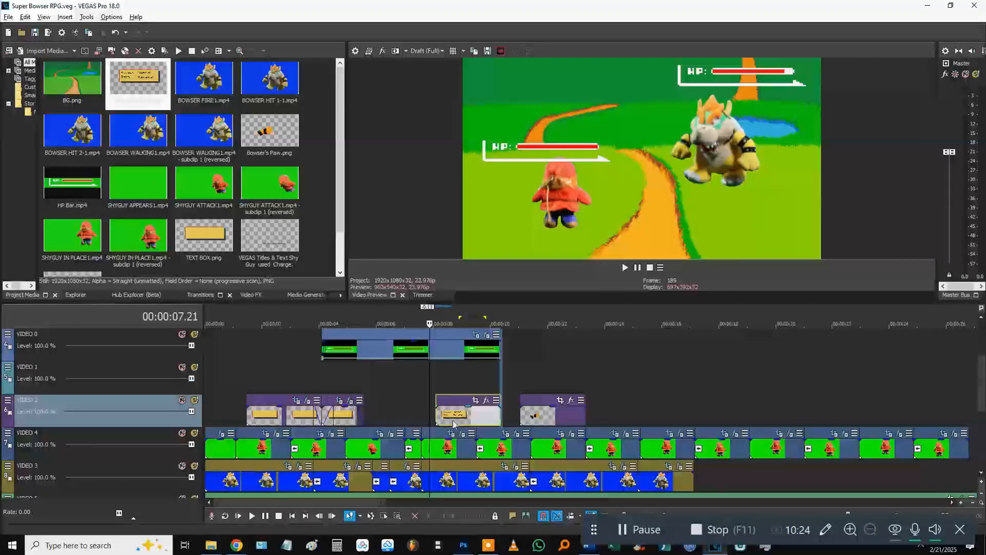
pyautogui.press('space')
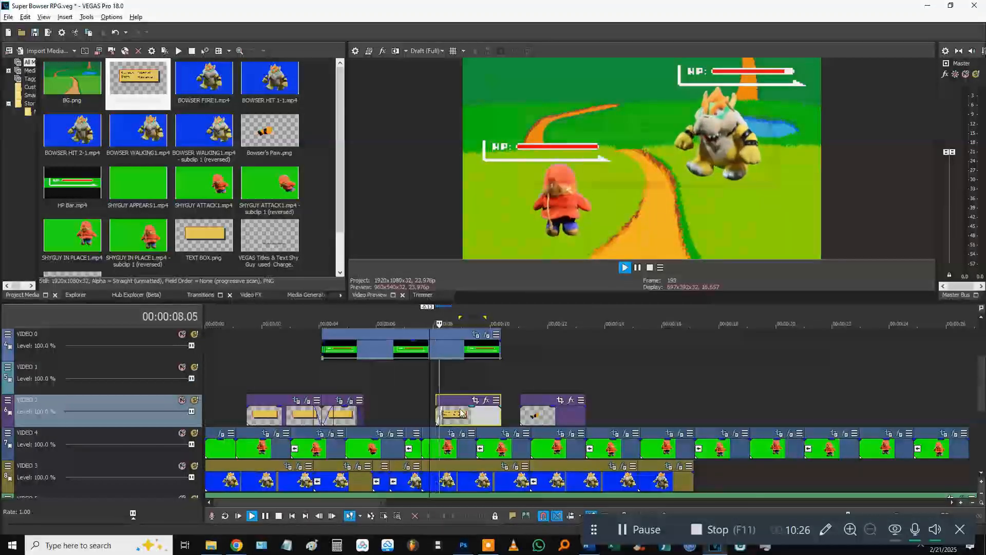
# Step: Enlarge the BOWSER BOX Pan/Crop frame to 3,480 × 1,957.5 and shift it so the smaller menu box sits at Bowser's feet
pyautogui.click(486, 400)
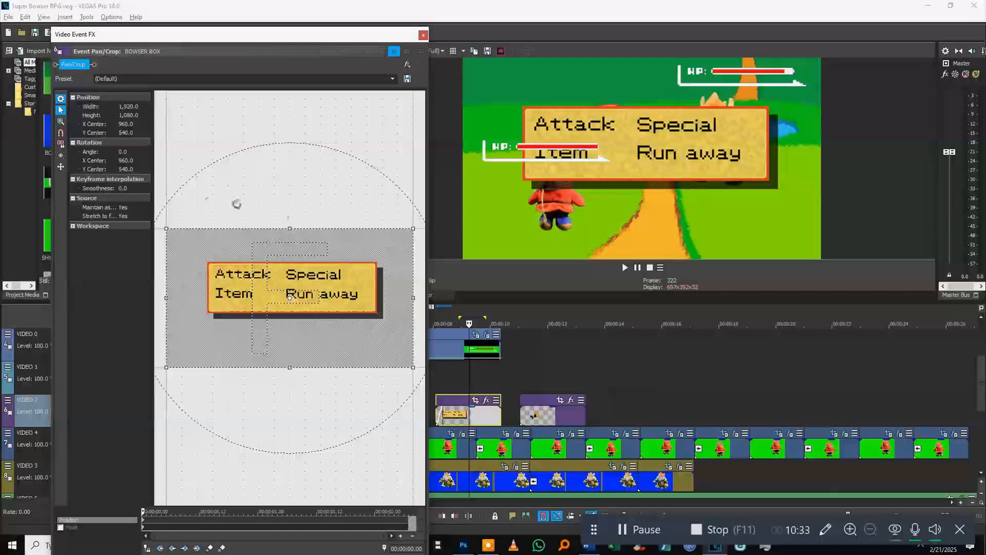
pyautogui.scroll(-5, 267, 247)
pyautogui.moveTo(252, 275); pyautogui.dragTo(194, 216)
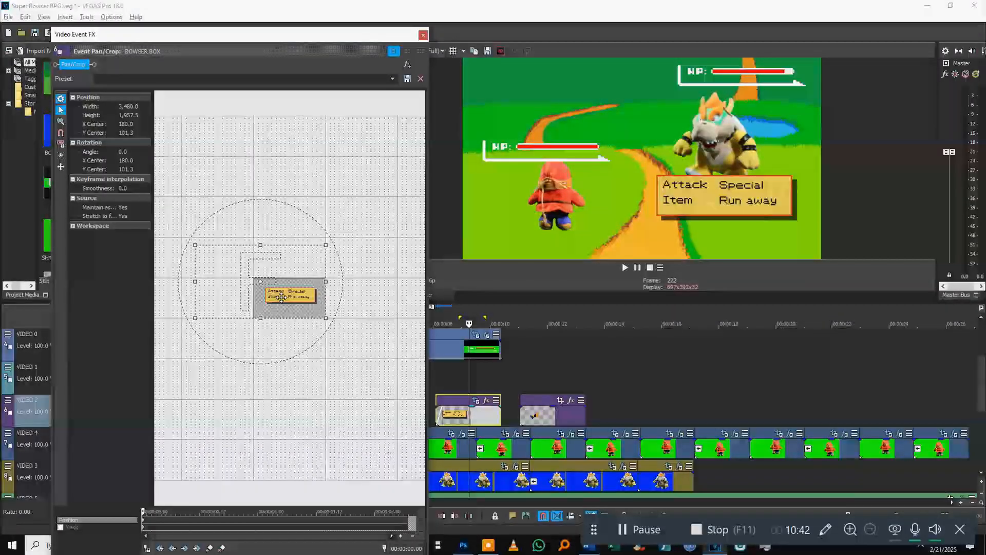
pyautogui.moveTo(277, 296); pyautogui.dragTo(273, 297)
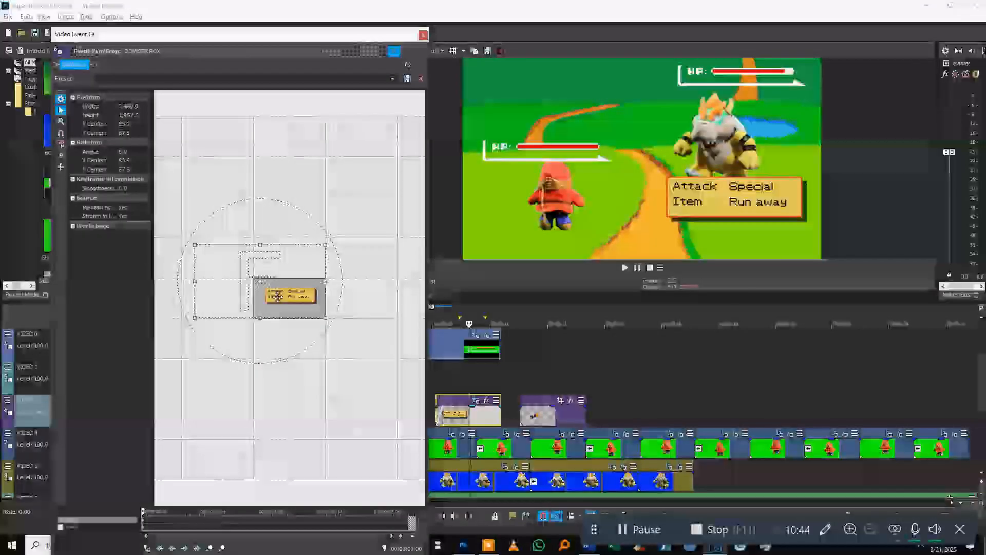
pyautogui.click(424, 34)
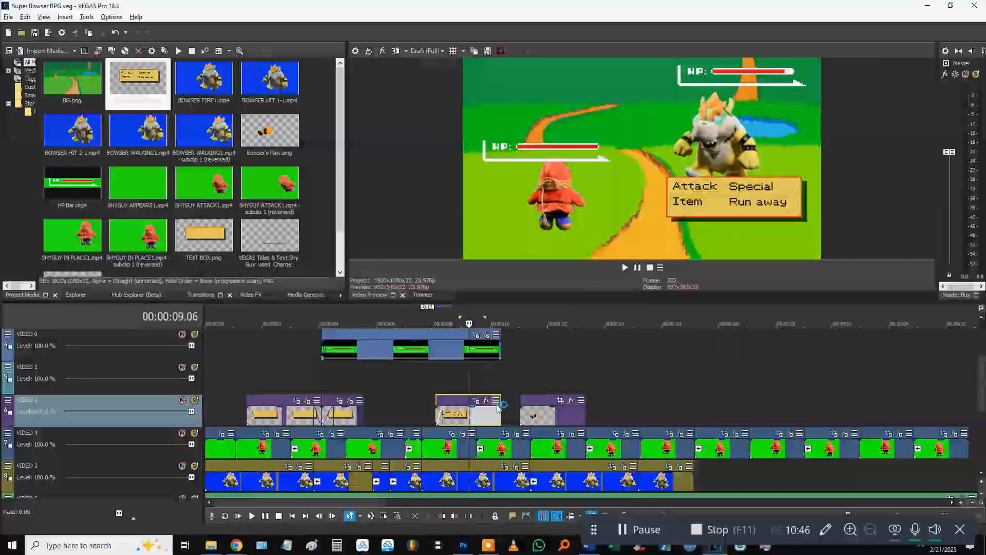
# Step: Extend the BOWSER BOX clip on VIDEO 2 by about 2.12 seconds with the paw clip rippling along, and play it
pyautogui.moveTo(501, 413); pyautogui.dragTo(572, 412)
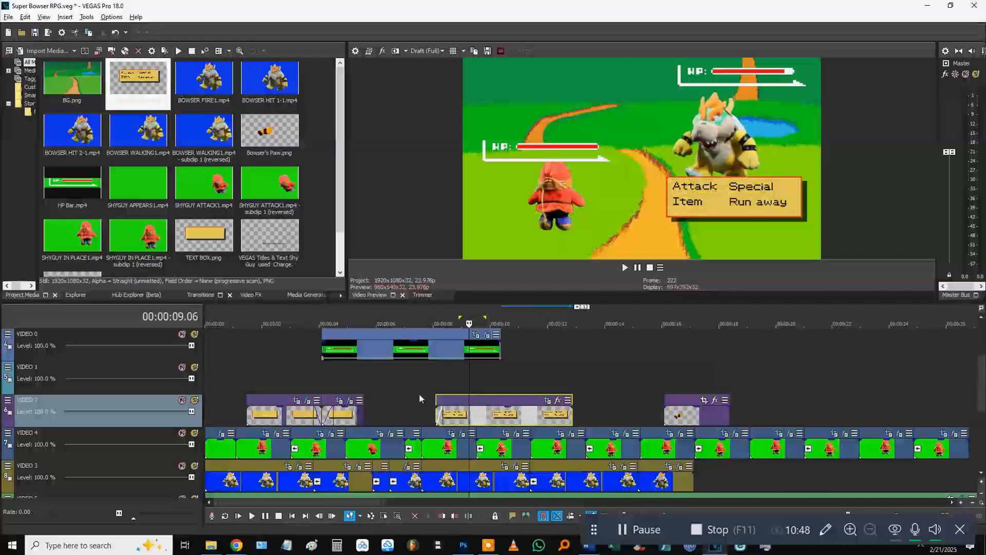
pyautogui.click(432, 381)
pyautogui.press('space')
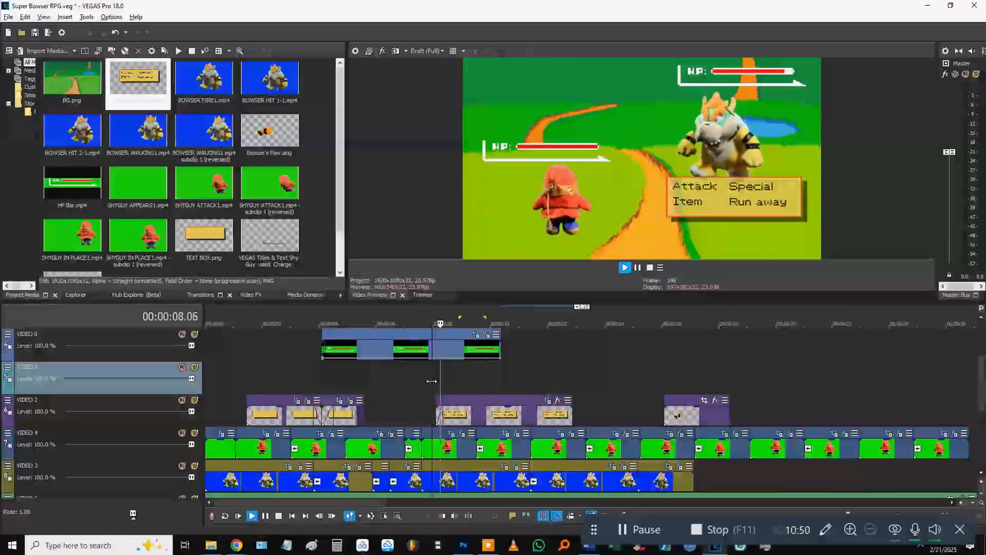
# Step: Move the Bowser's Paw clip to VIDEO 1 so it starts with the BOWSER BOX clip, and disable resampling on it
pyautogui.moveTo(688, 417); pyautogui.dragTo(462, 388)
pyautogui.rightClick(462, 383)
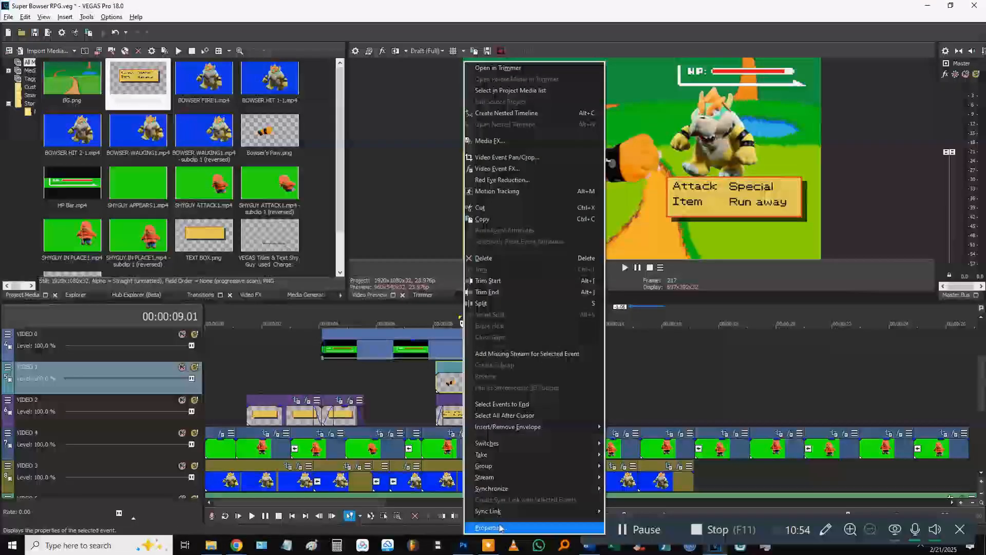
pyautogui.moveTo(504, 446)
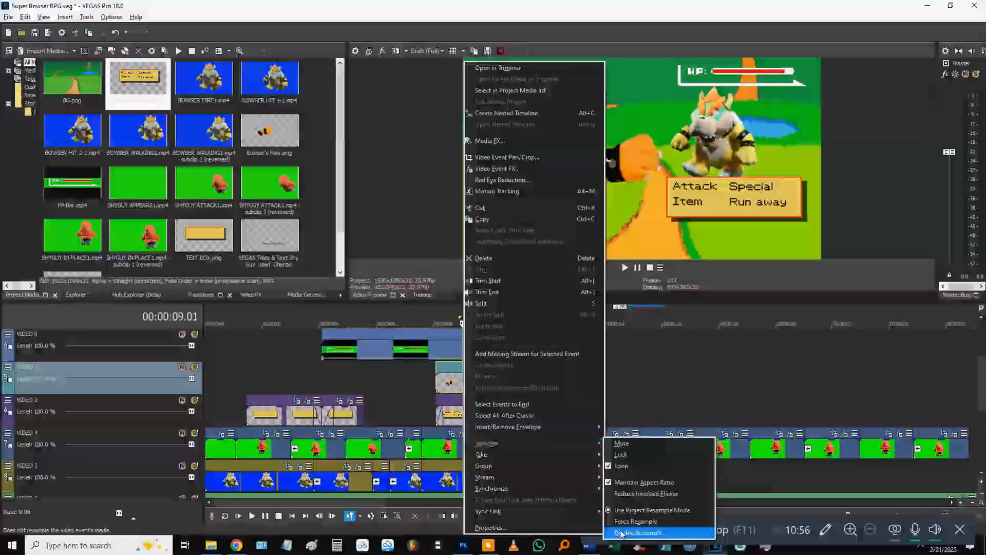
pyautogui.click(637, 532)
# Step: Enlarge the paw's Pan/Crop frame to 4,560 × 2,565, centre it at 670.1, 188.7 beside the Attack option, and save the project
pyautogui.click(486, 367)
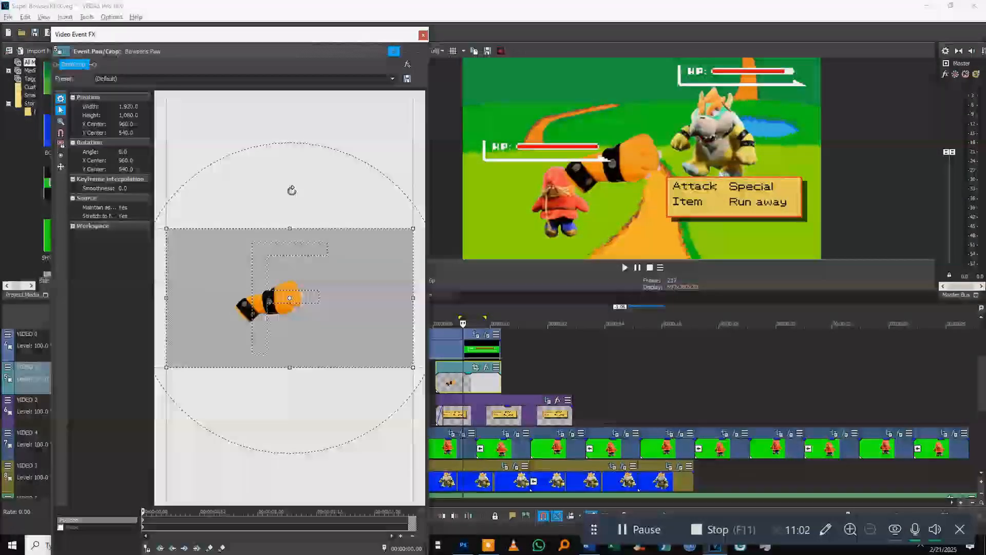
pyautogui.scroll(-5, 290, 192)
pyautogui.moveTo(249, 271); pyautogui.dragTo(126, 150)
pyautogui.moveTo(312, 272); pyautogui.dragTo(324, 306)
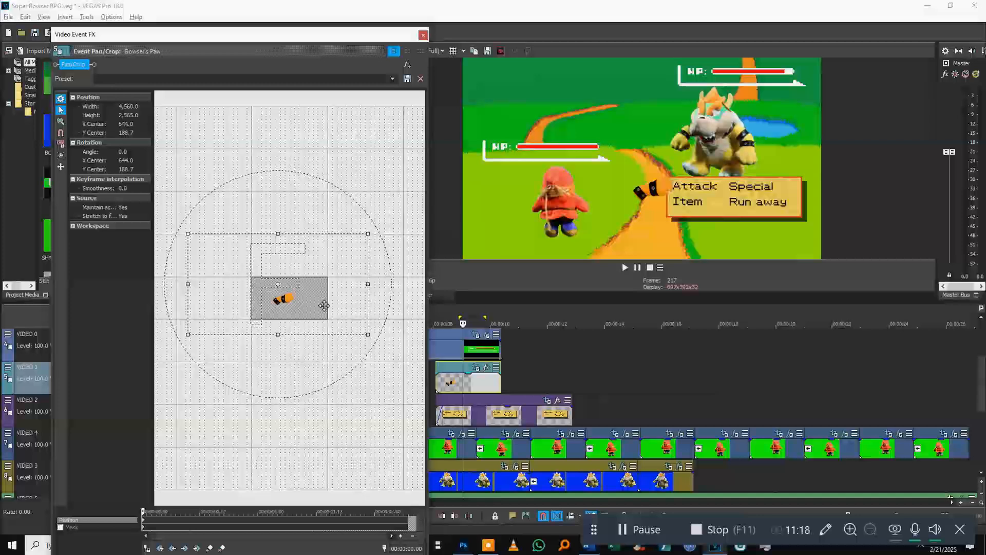
pyautogui.moveTo(324, 306); pyautogui.dragTo(324, 306)
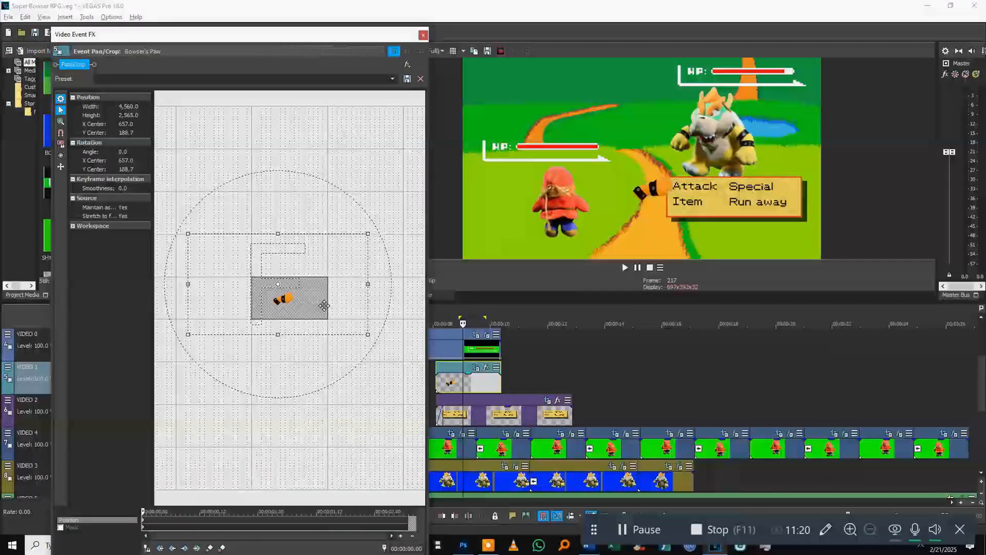
pyautogui.hotkey('ctrl', 's')
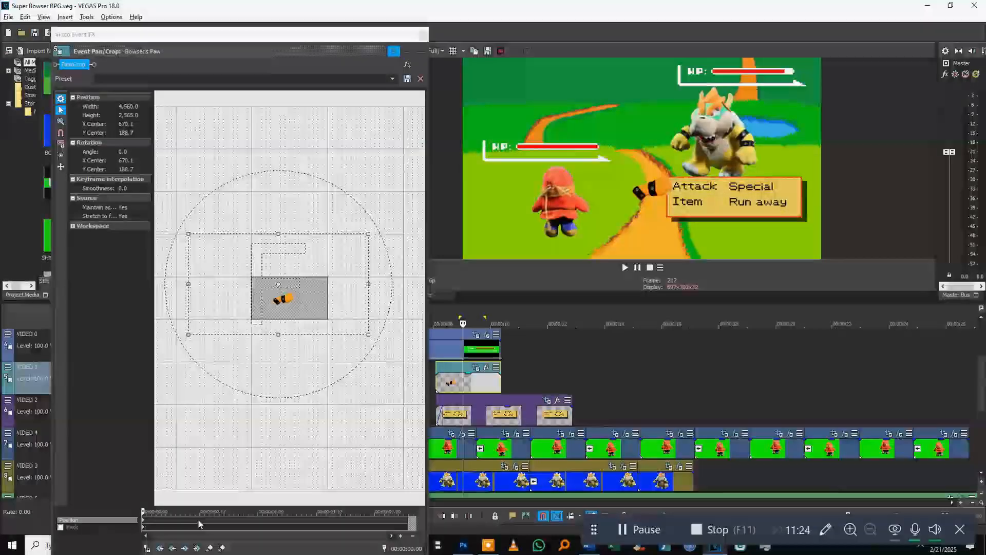
# Step: Keyframe the paw's Pan/Crop centre to 435.4, 253.9 at about 00:00:00.05 and back to 670.1, 188.7 at about 00:00:00.11, and play it
pyautogui.click(324, 292)
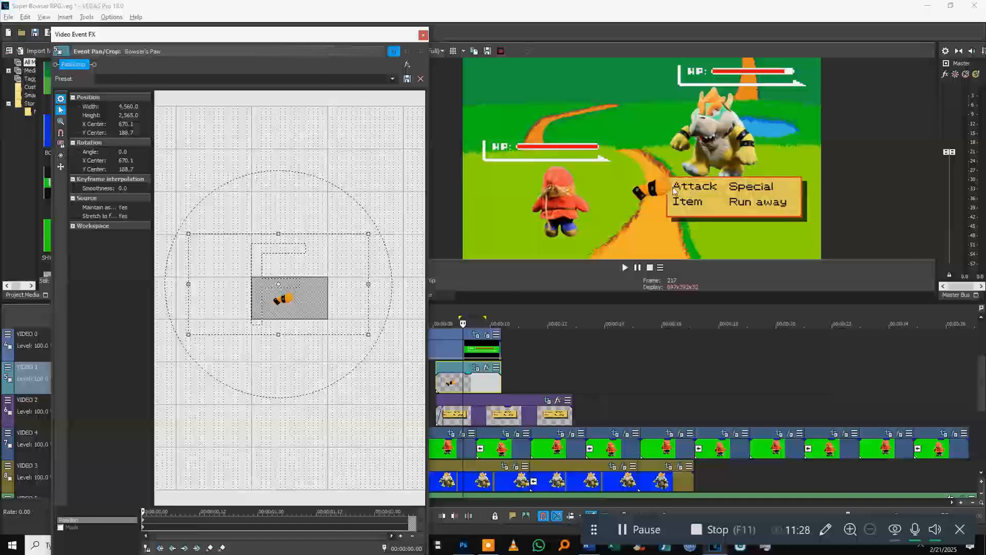
pyautogui.click(200, 514)
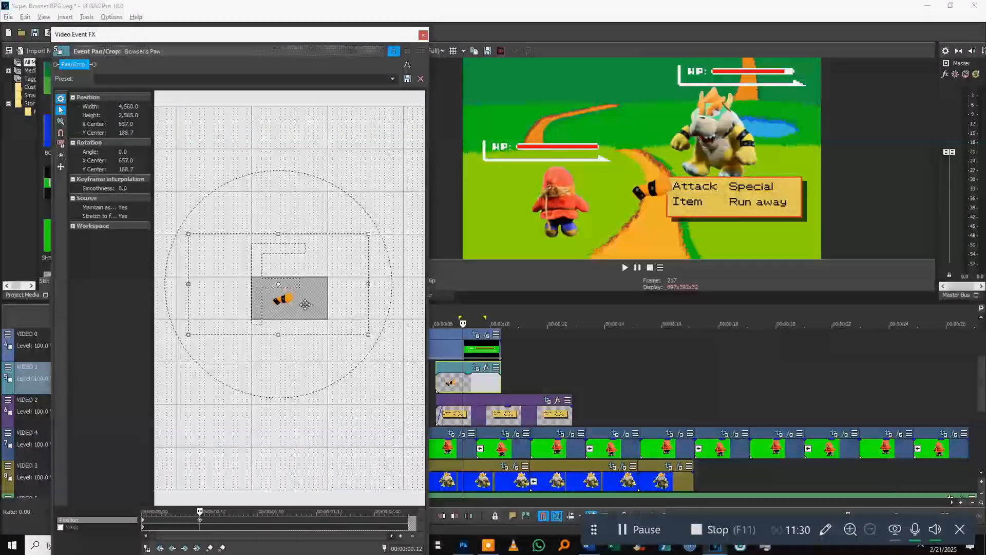
pyautogui.moveTo(298, 303); pyautogui.dragTo(300, 309)
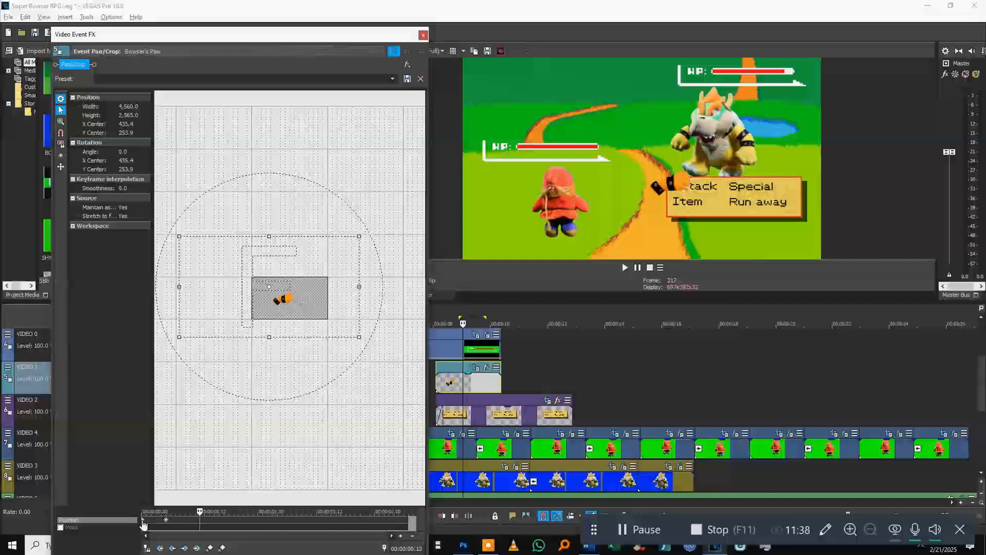
pyautogui.press('Home')
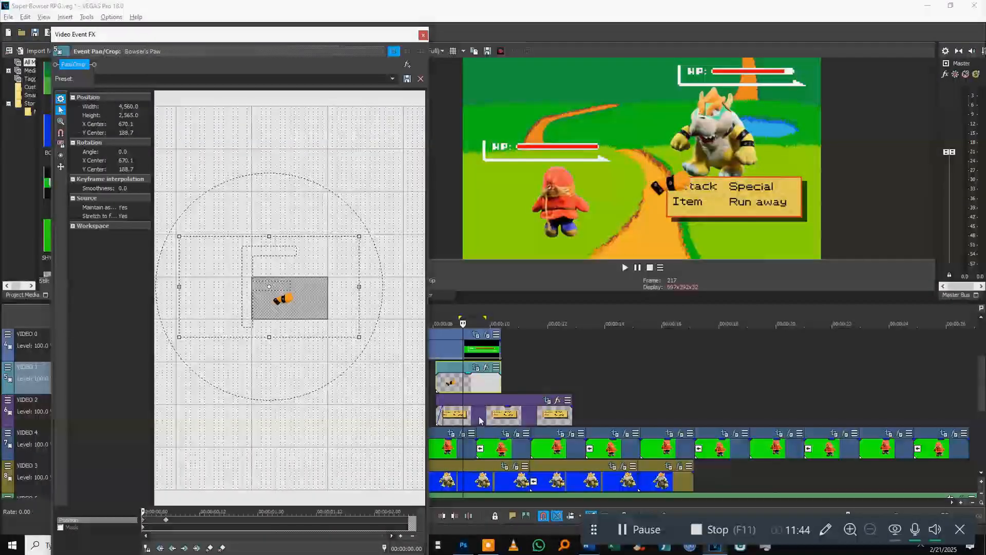
pyautogui.click(442, 391)
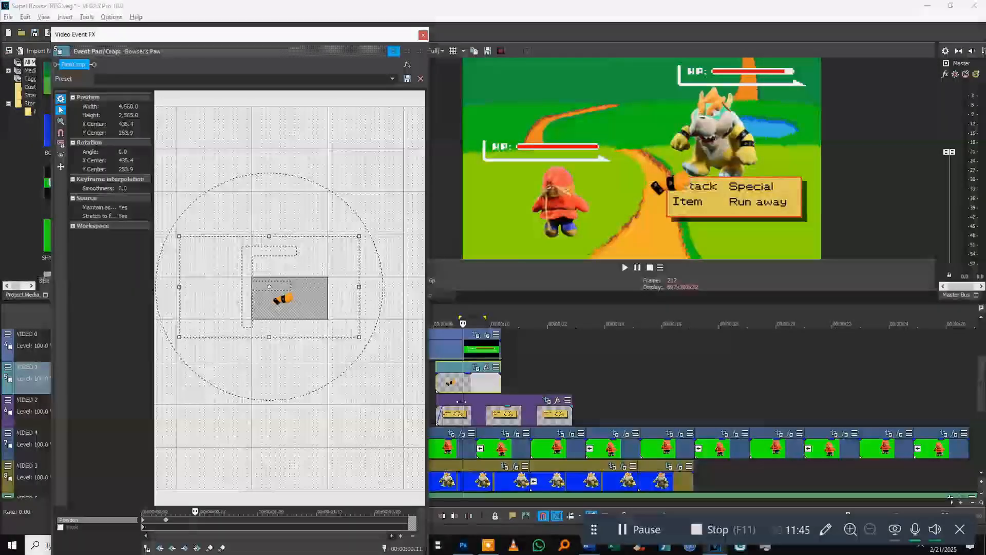
pyautogui.click(437, 388)
pyautogui.press('space')
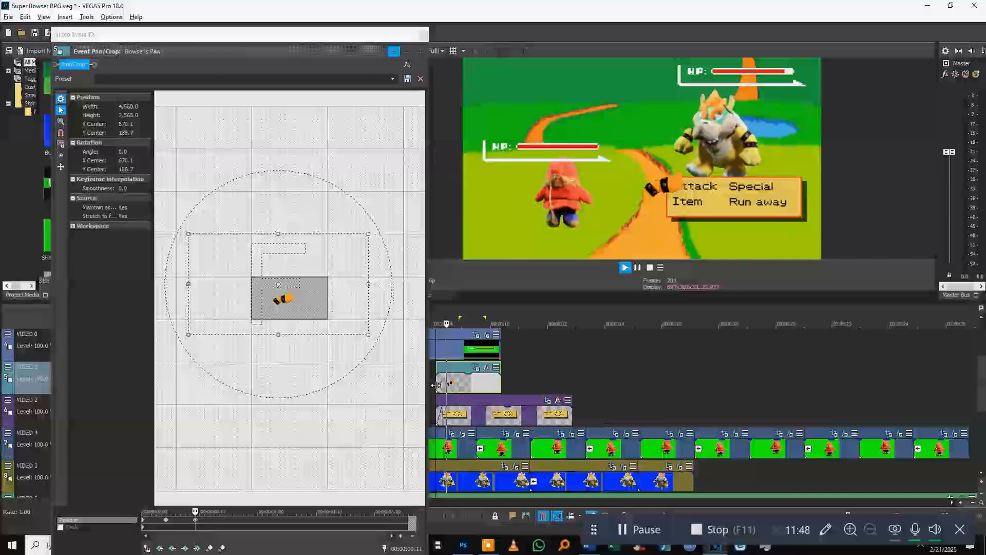
pyautogui.press('space')
# Step: Shift the three paw keyframes to start at about 00:00:00.12, add a short fade-in to the paw clip and play it
pyautogui.click(151, 524)
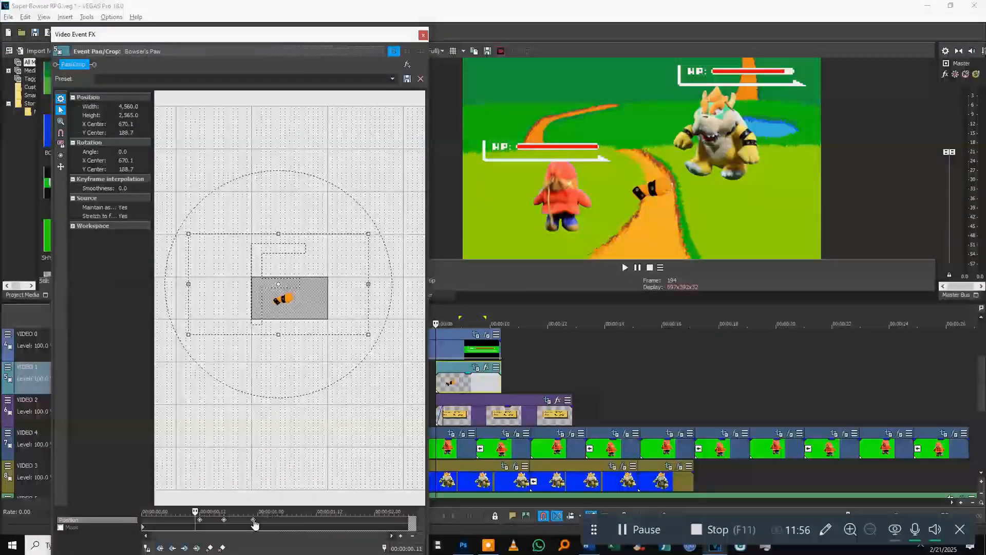
pyautogui.click(436, 386)
pyautogui.moveTo(437, 386); pyautogui.dragTo(440, 386)
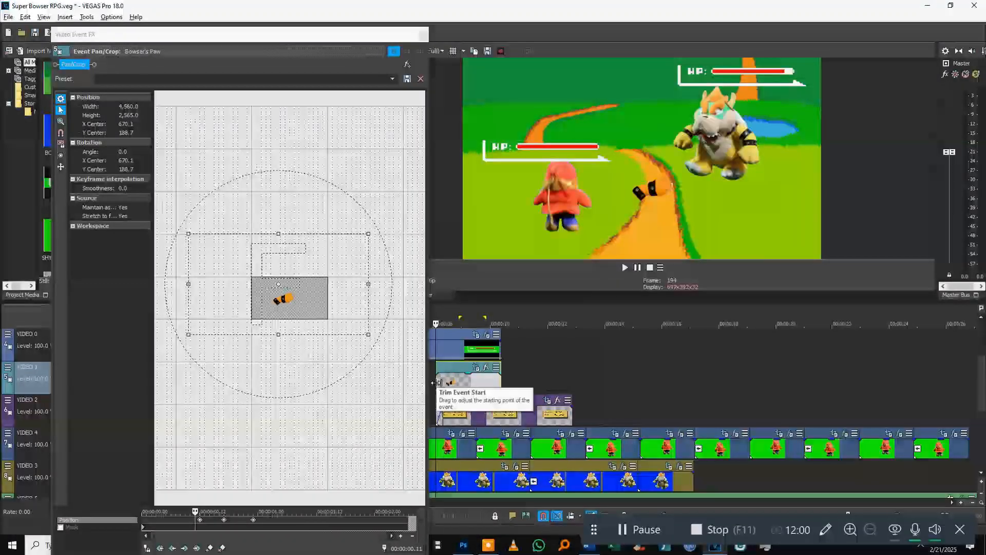
pyautogui.press('space')
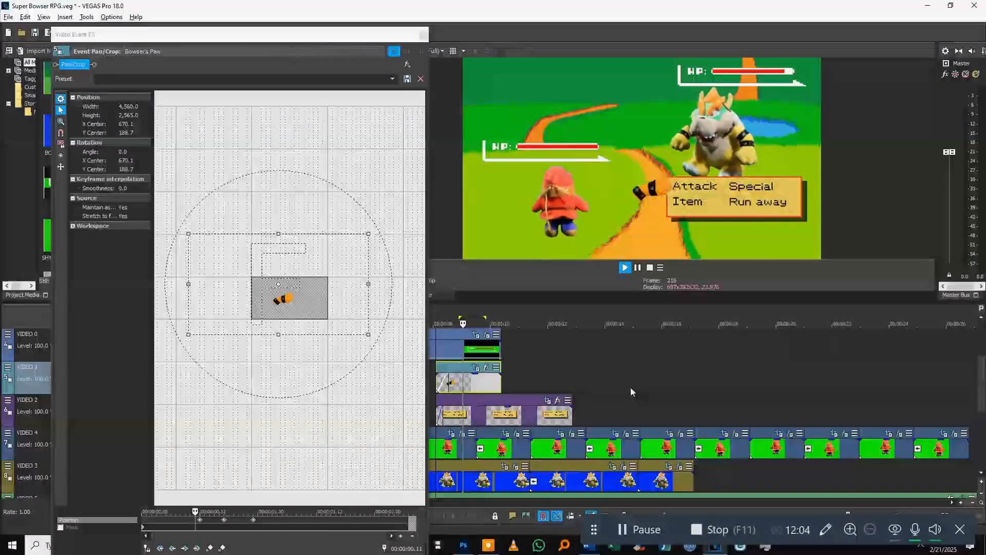
pyautogui.press('Return')
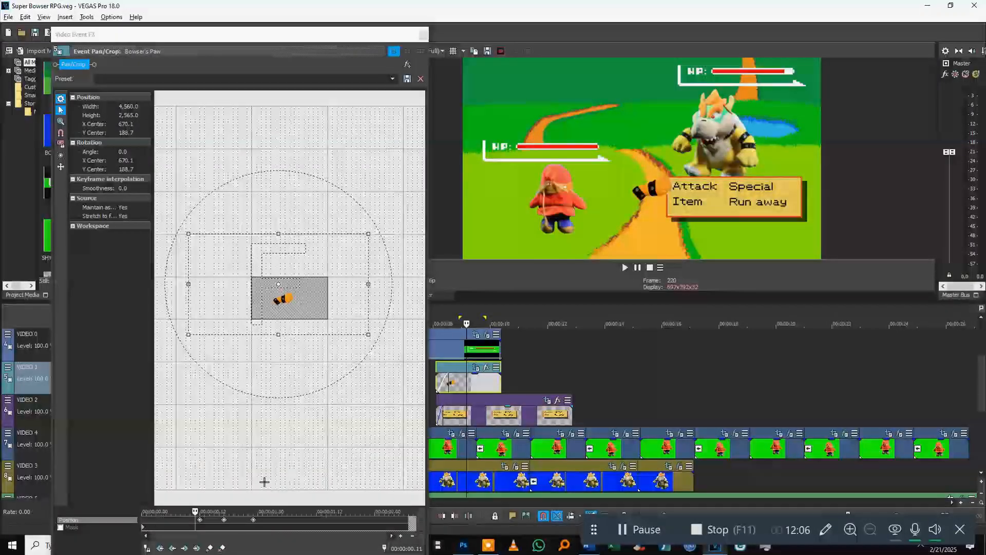
# Step: Shift the three paw keyframes further along to start at about 00:00:00.22 and play the paw animation
pyautogui.moveTo(253, 523); pyautogui.dragTo(301, 523)
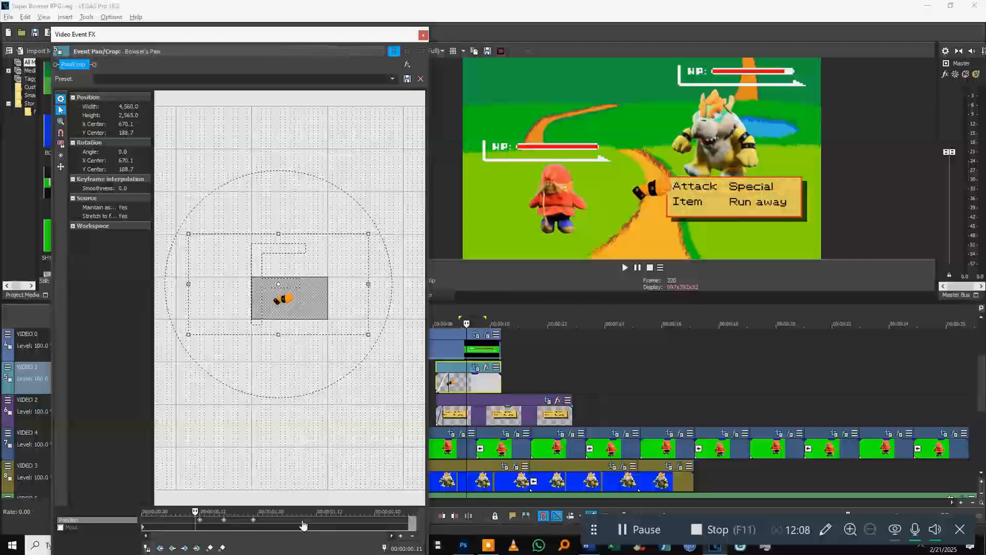
pyautogui.click(436, 382)
pyautogui.press('space')
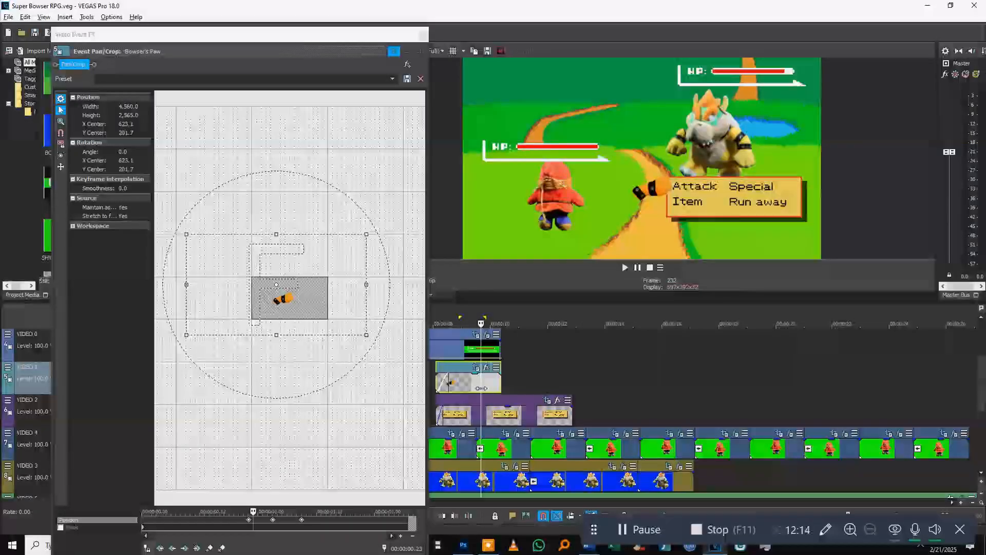
# Step: Trim the Bowser's Paw and BOWSER BOX clips to end at about 00:00:09.22 with short fade-outs, save the project and play the section
pyautogui.moveTo(501, 383); pyautogui.dragTo(488, 383)
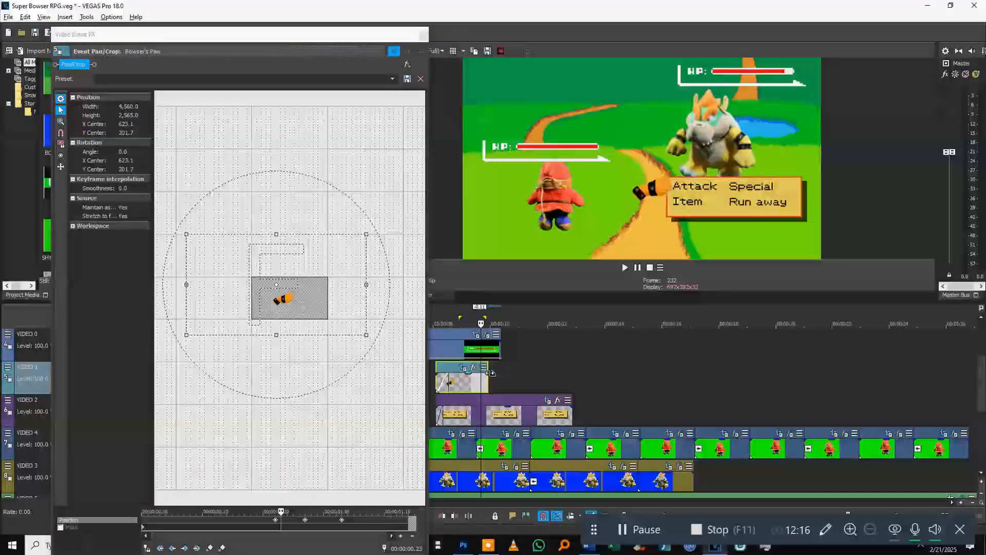
pyautogui.moveTo(571, 411); pyautogui.dragTo(482, 409)
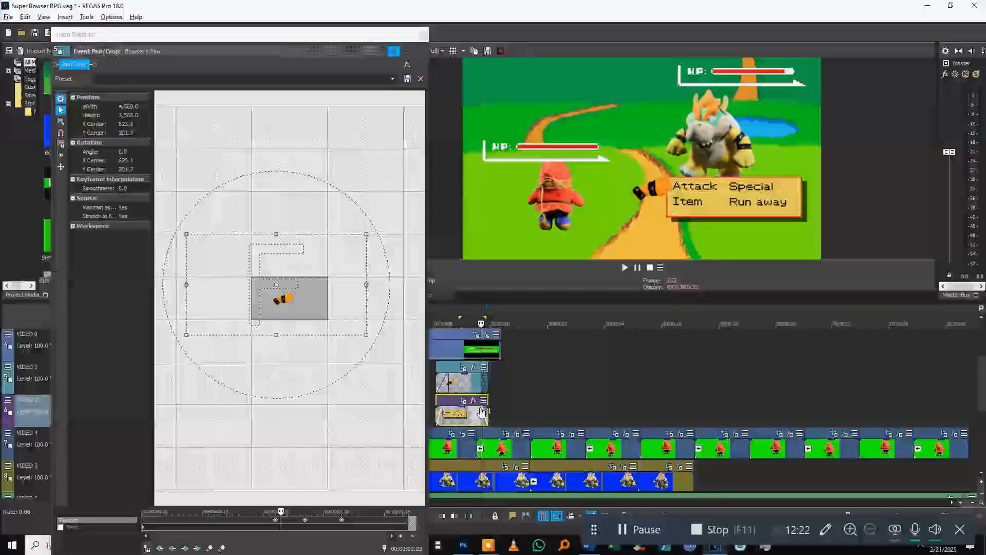
pyautogui.hotkey('ctrl', 's')
pyautogui.click(420, 38)
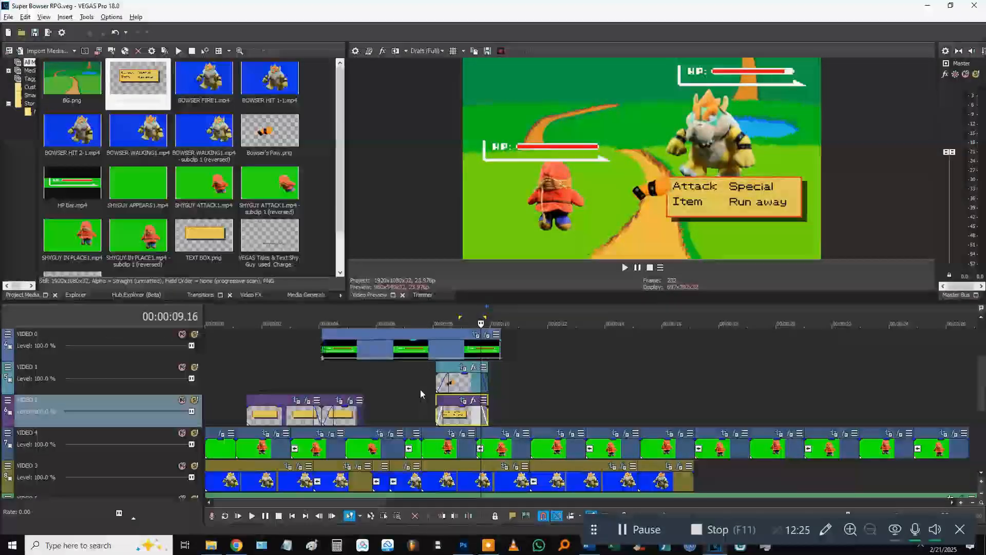
pyautogui.click(420, 391)
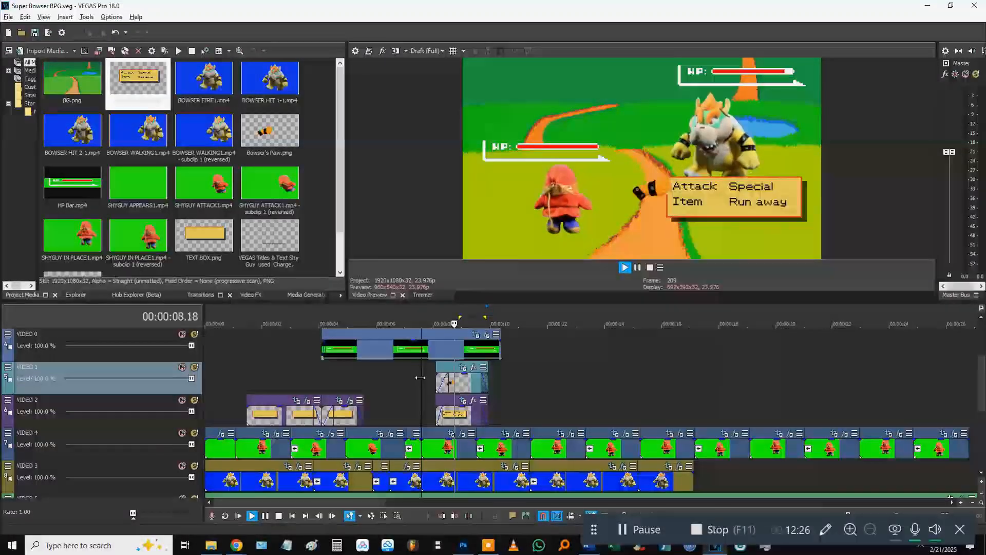
pyautogui.press('Return')
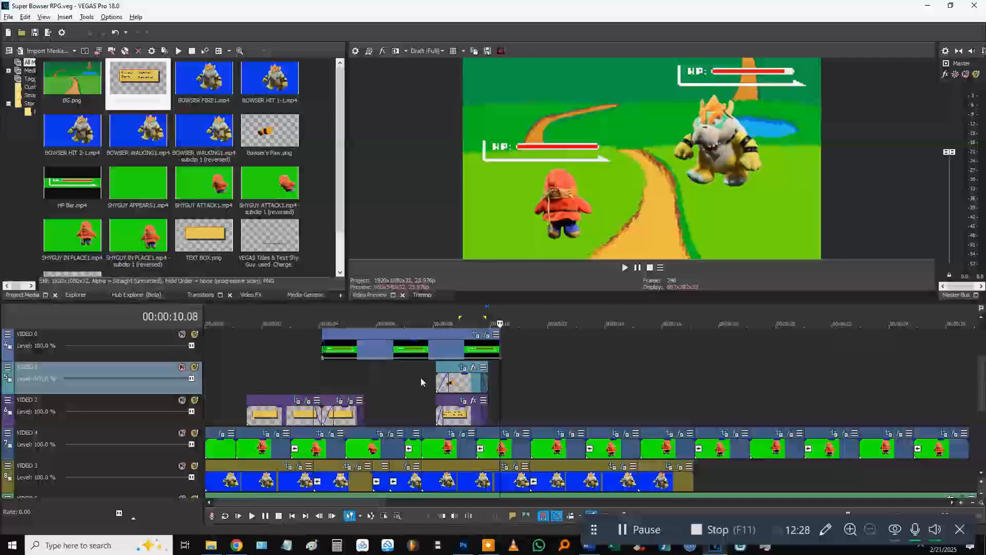
# Step: Extend the HP bar clips on VIDEO 0 and VIDEO 00 to end together at about 00:00:18.08, and play the result
pyautogui.click(497, 411)
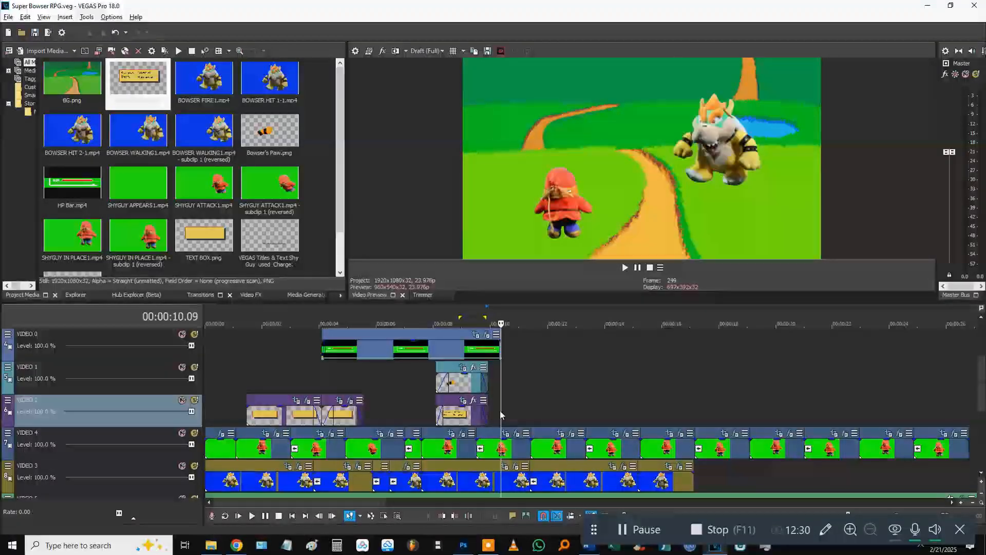
pyautogui.scroll(2, 514, 409)
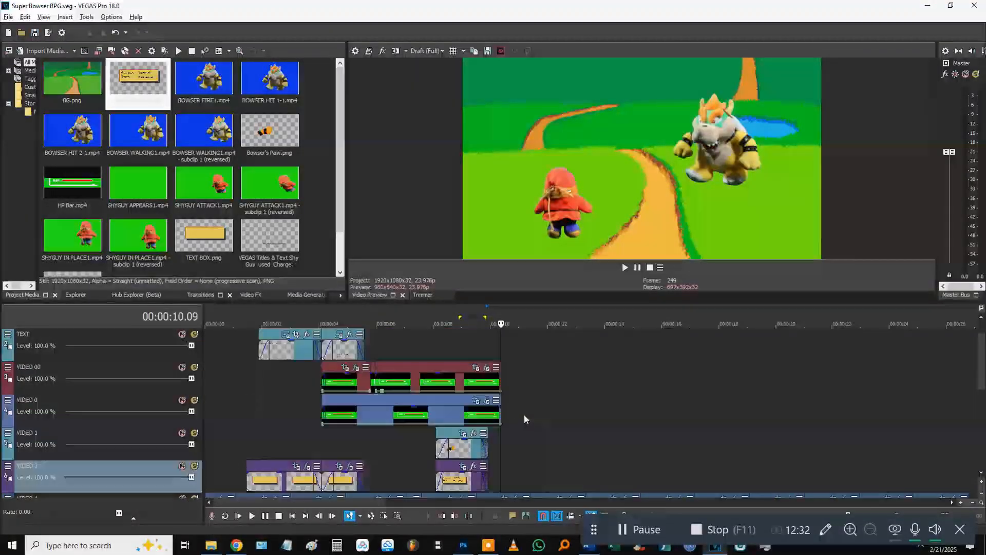
pyautogui.click(503, 413)
pyautogui.moveTo(503, 413); pyautogui.dragTo(729, 413)
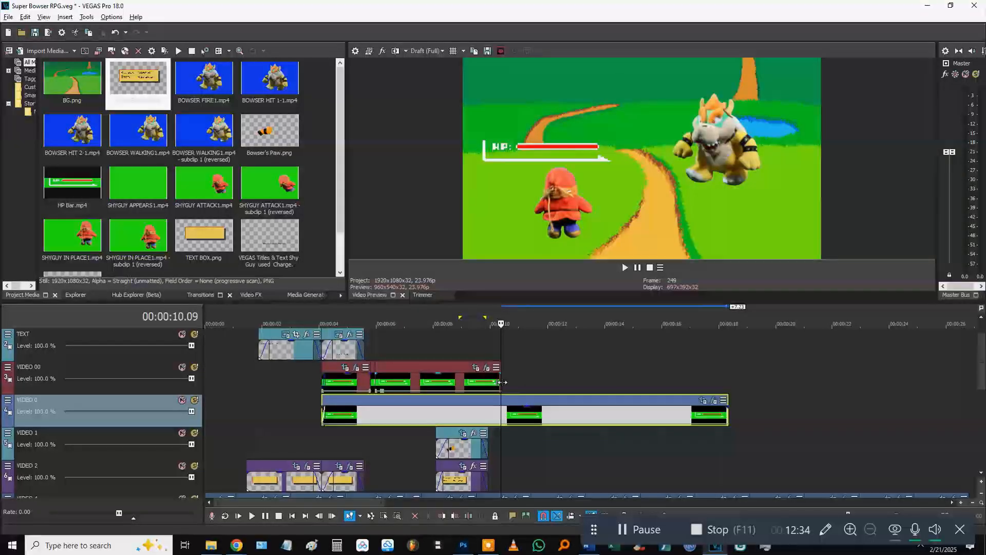
pyautogui.moveTo(502, 382); pyautogui.dragTo(728, 383)
pyautogui.press('space')
pyautogui.press('Return')
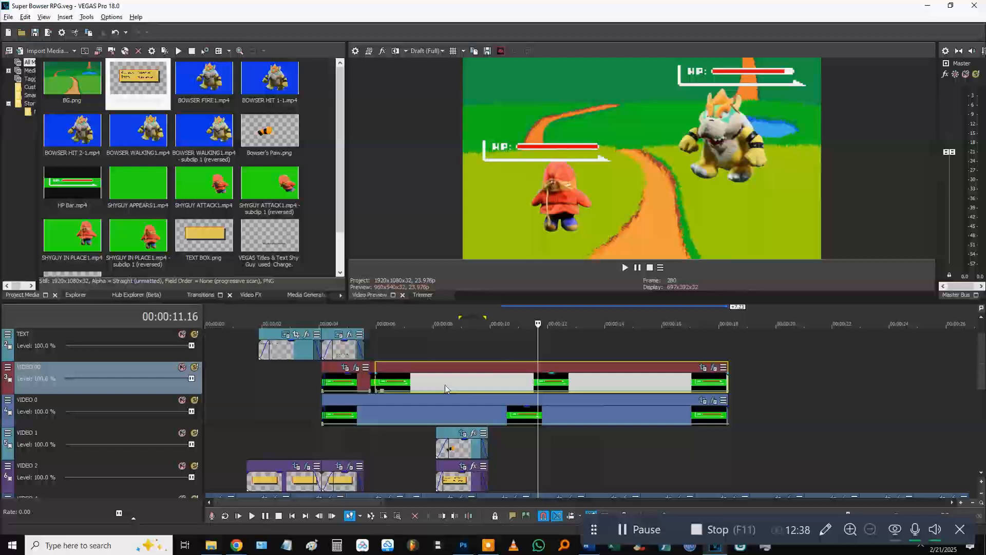
# Step: Play the battle scene from about 00:00:02 through the end of the command menu to review it
pyautogui.click(427, 348)
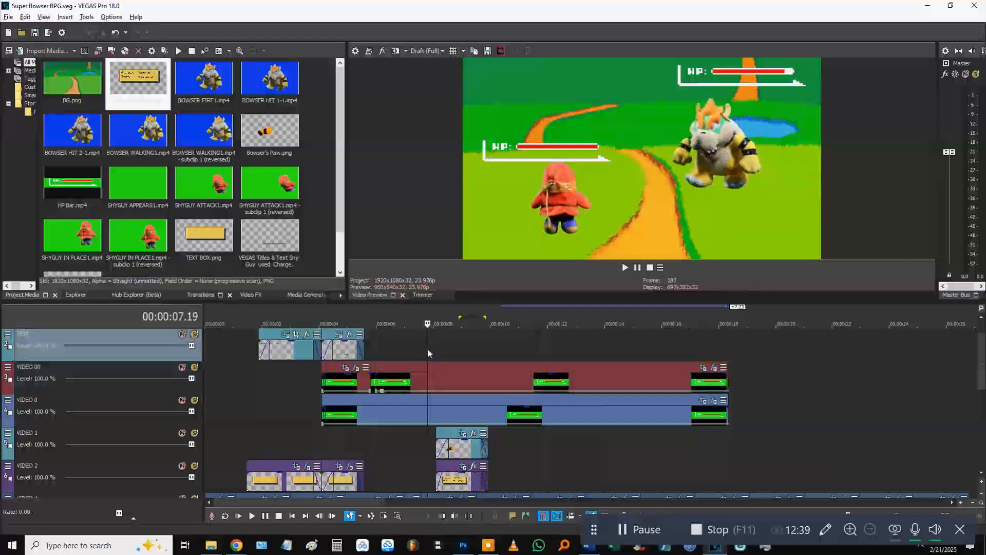
pyautogui.click(323, 439)
pyautogui.click(264, 426)
pyautogui.press('space')
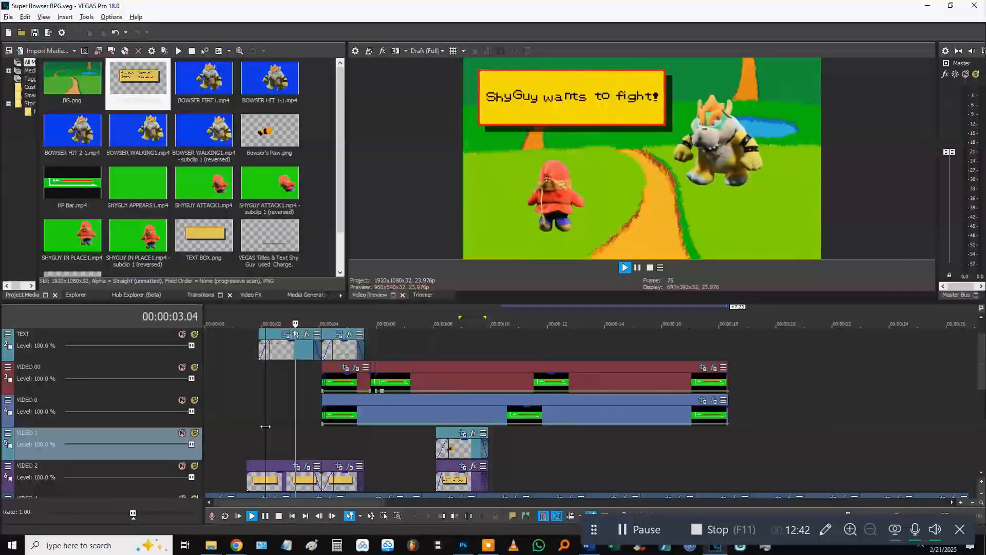
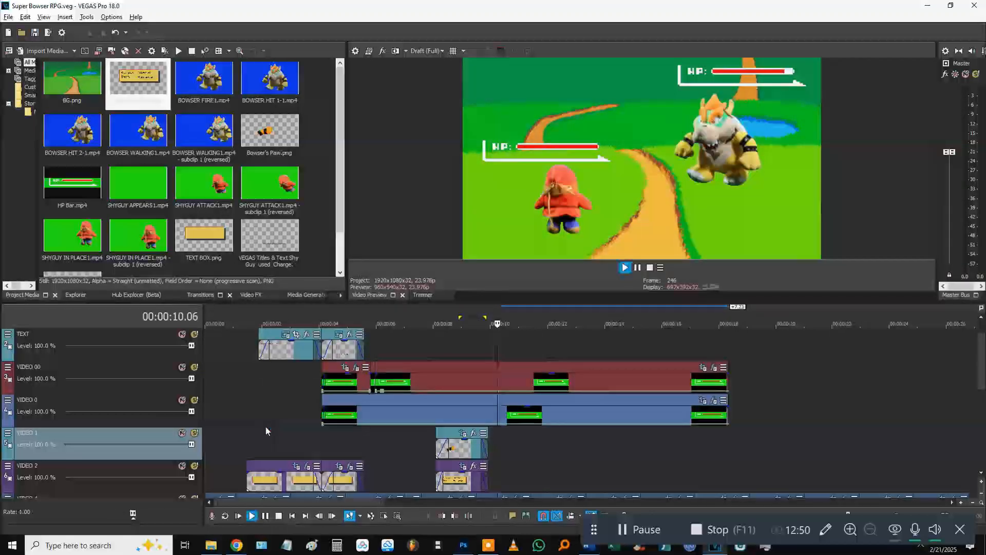
pyautogui.press('Return')
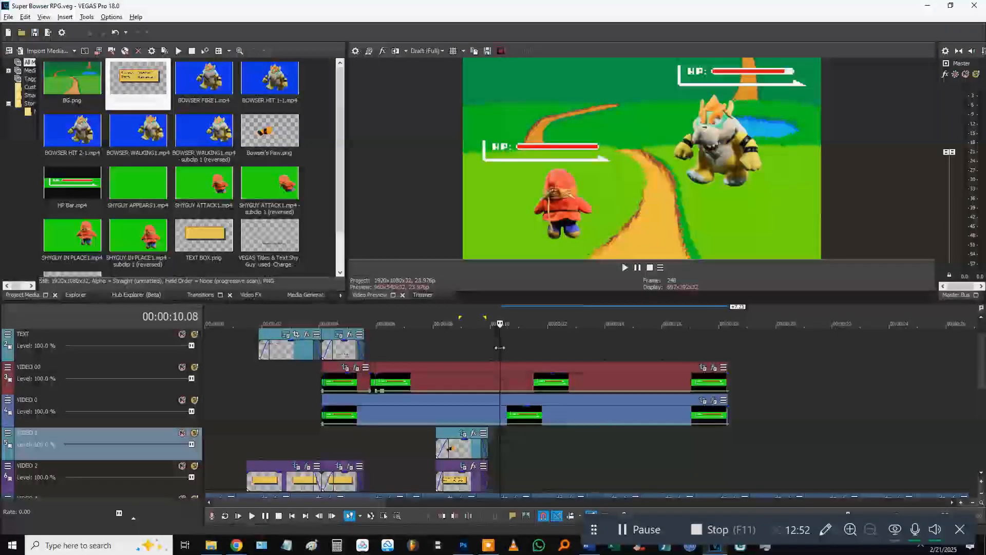
# Step: Play on from 00:00:10.08 and delete the Bowser clips that follow that point on VIDEO 3
pyautogui.scroll(2, 500, 348)
pyautogui.scroll(-6, 565, 390)
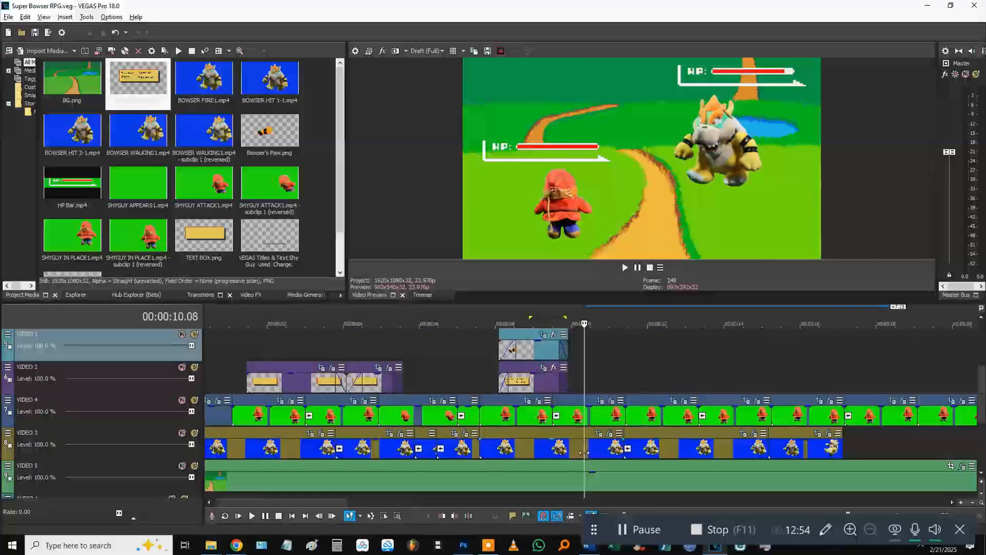
pyautogui.click(584, 452)
pyautogui.press('space')
pyautogui.press('Delete')
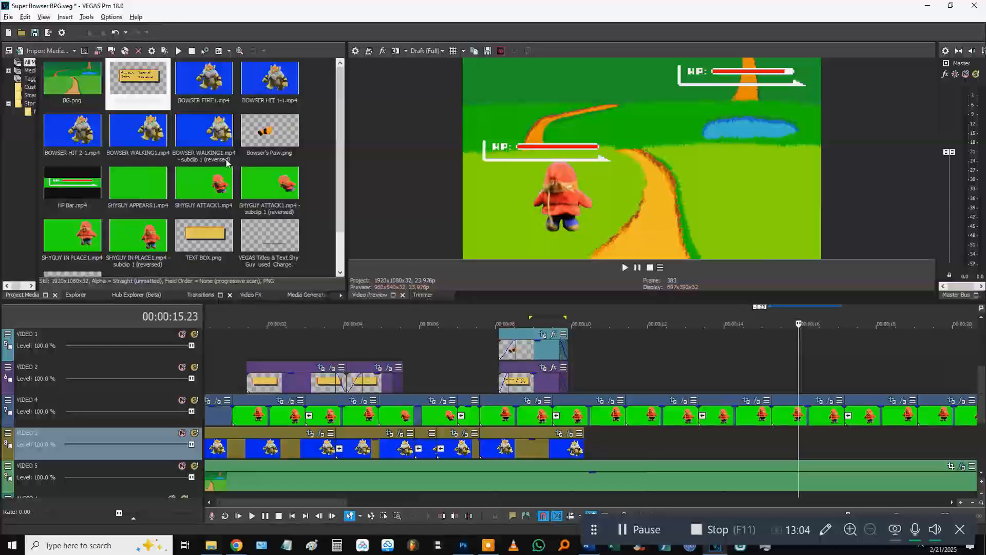
# Step: Add the BOWSER HIT 1-1 clip to VIDEO 3 directly after the last Bowser clip, at about 00:00:10.04, previewing its motion
pyautogui.moveTo(262, 103); pyautogui.dragTo(668, 447)
pyautogui.moveTo(174, 459); pyautogui.dragTo(174, 462)
pyautogui.click(677, 378)
pyautogui.press('space')
pyautogui.click(654, 372)
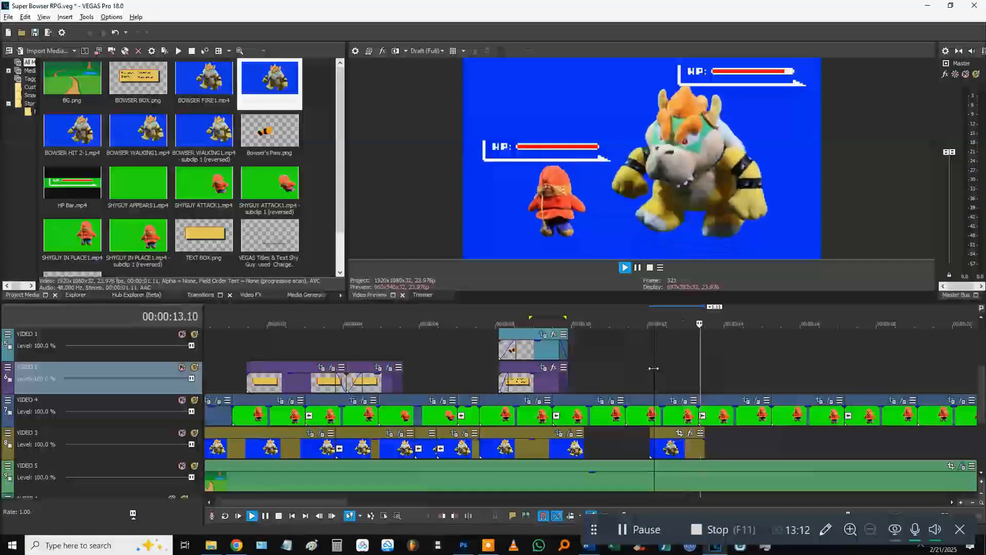
pyautogui.press('space')
pyautogui.moveTo(676, 452); pyautogui.dragTo(610, 452)
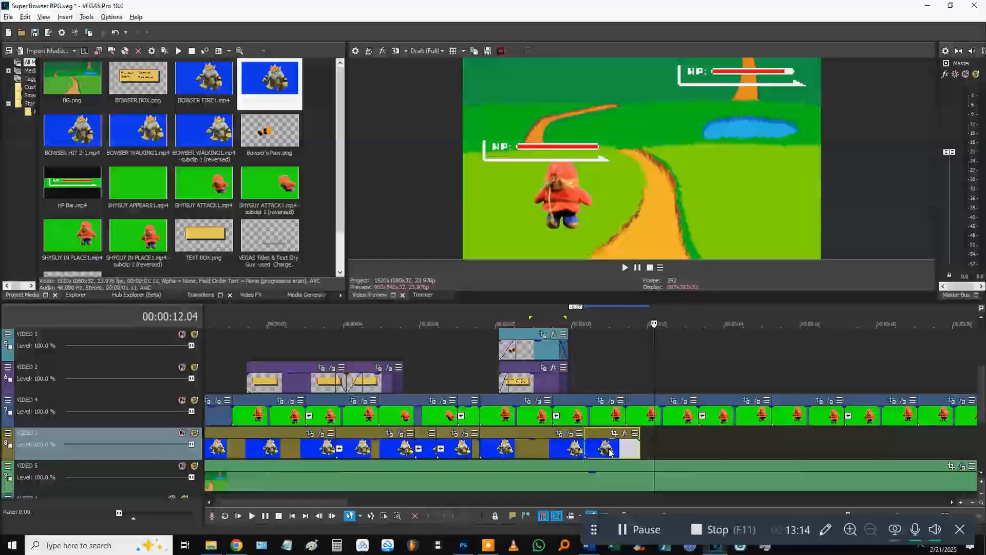
pyautogui.click(589, 449)
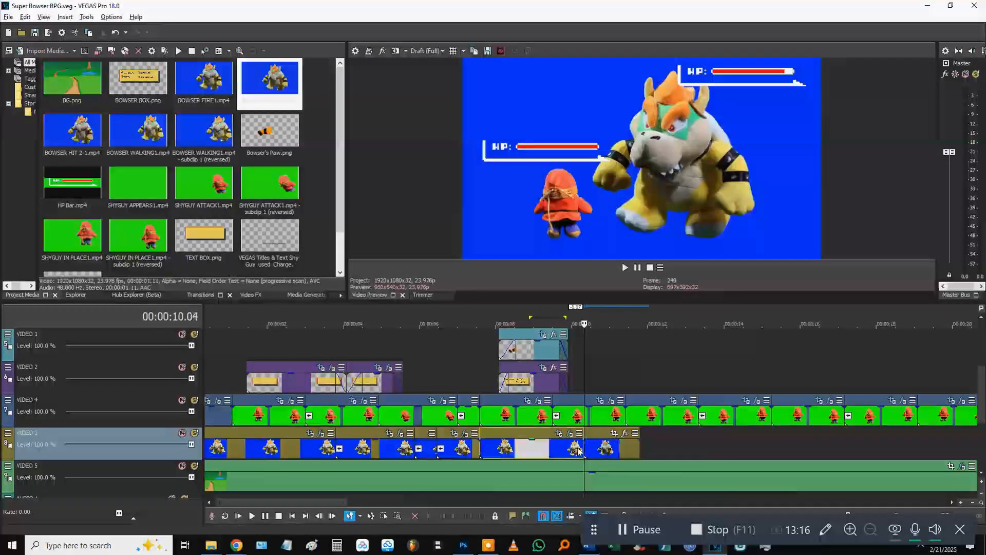
# Step: Overlap the BOWSER HIT 1-1 clip from VIDEO 2 and chroma-key its blue background with low threshold 0.245 and high threshold about 0.918
pyautogui.moveTo(592, 449); pyautogui.dragTo(586, 383)
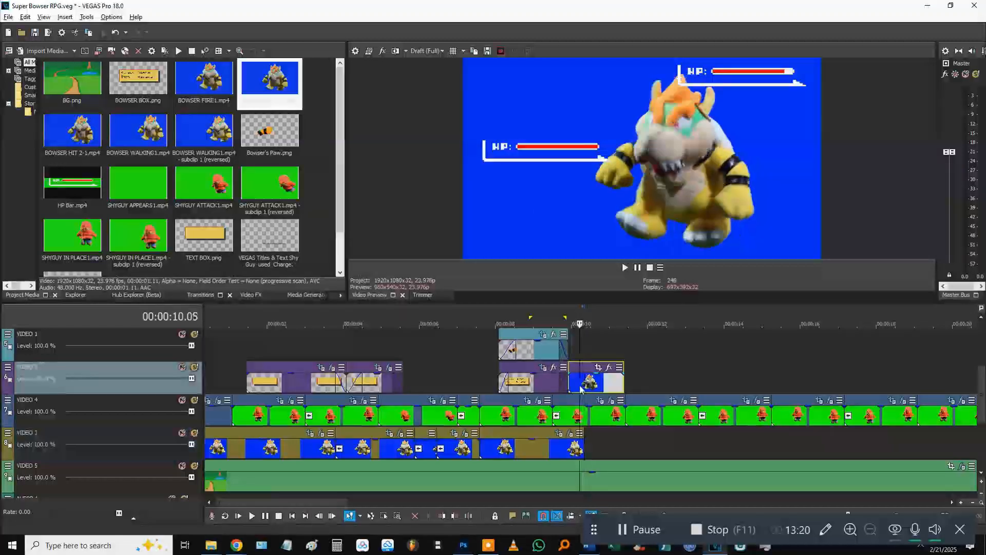
pyautogui.click(610, 367)
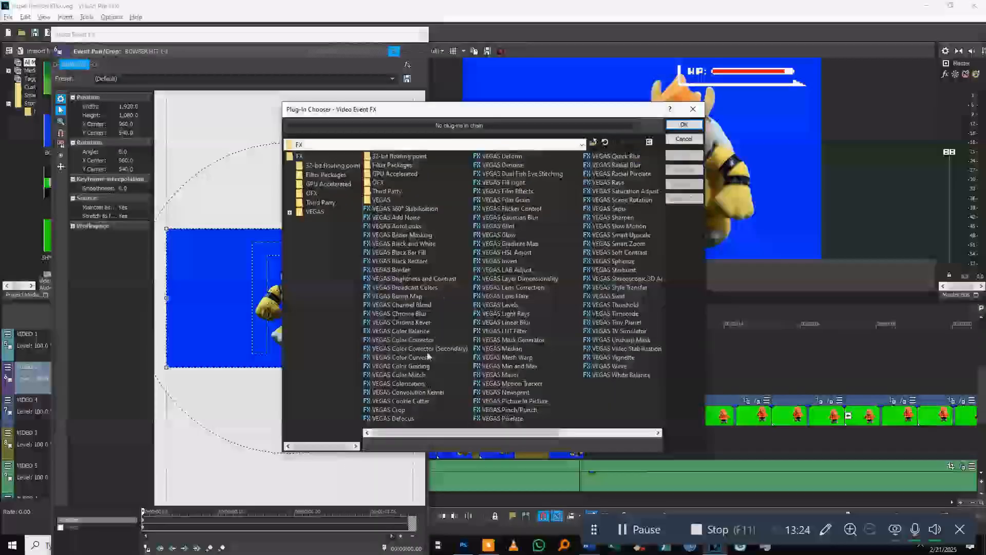
pyautogui.click(422, 322)
pyautogui.click(684, 156)
pyautogui.click(684, 124)
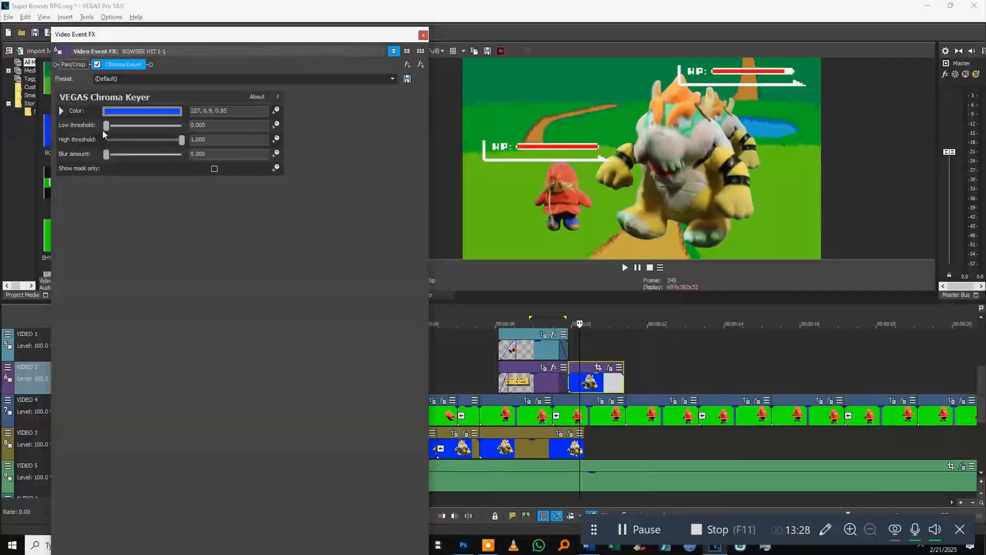
pyautogui.moveTo(118, 128); pyautogui.dragTo(125, 130)
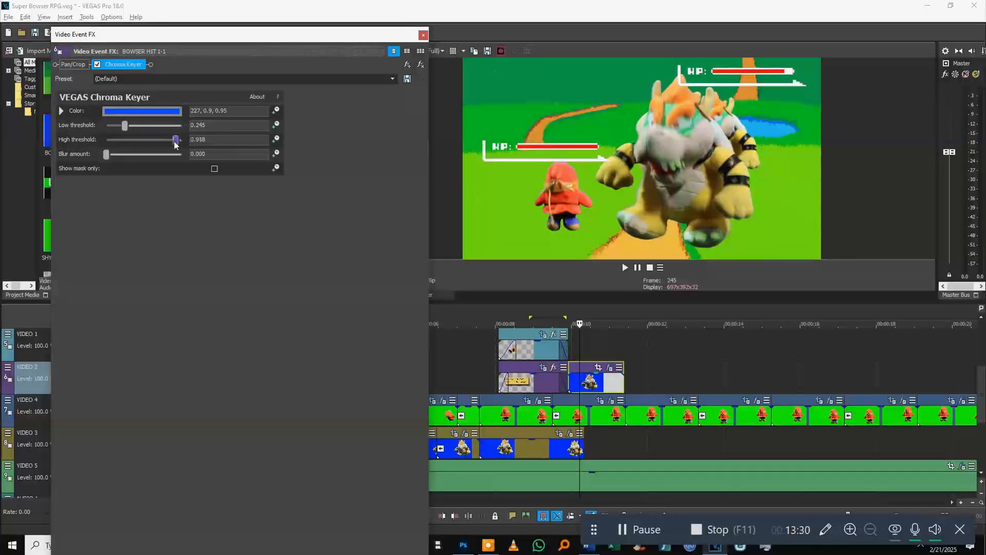
# Step: Reframe the BOWSER HIT 1-1 clip to 3,360 by 1,890, centred at about X 450.6, Y 717.2, matching the existing Bowser
pyautogui.click(81, 68)
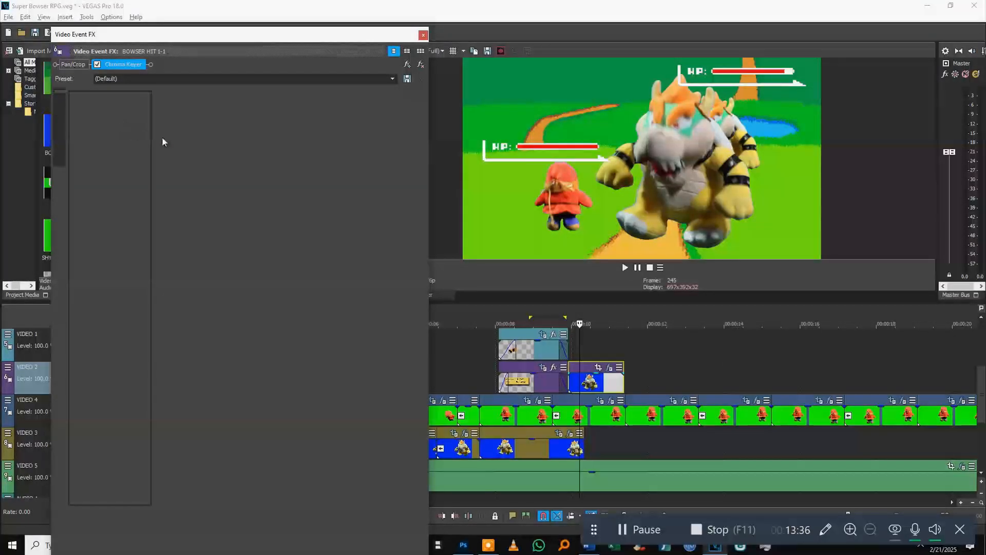
pyautogui.scroll(-5, 220, 209)
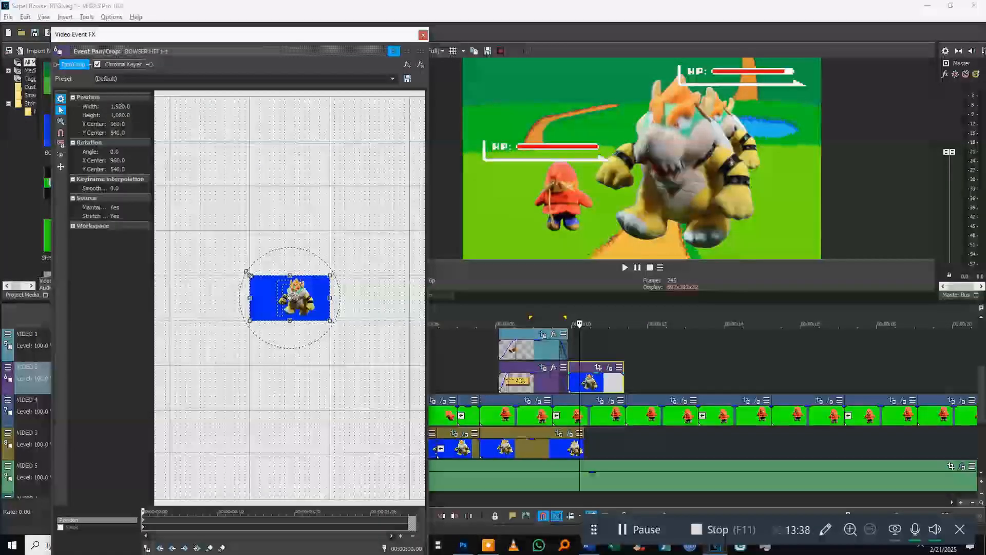
pyautogui.moveTo(247, 272); pyautogui.dragTo(244, 271)
pyautogui.moveTo(178, 200); pyautogui.dragTo(177, 198)
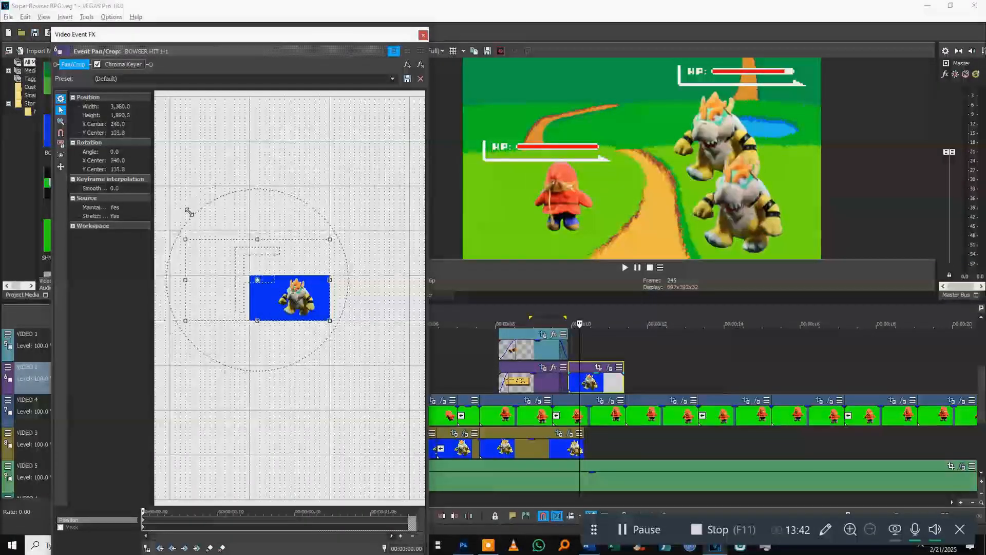
pyautogui.moveTo(189, 212); pyautogui.dragTo(194, 216)
pyautogui.moveTo(301, 292); pyautogui.dragTo(309, 317)
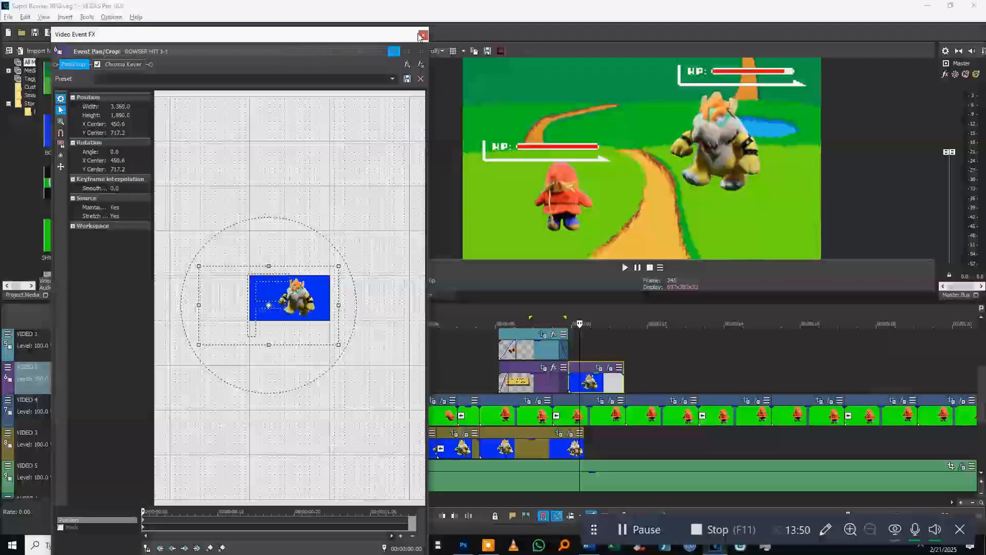
# Step: Return the BOWSER HIT 1-1 clip to VIDEO 3 right after the previous Bowser clip, play the join and save the project
pyautogui.moveTo(594, 383); pyautogui.dragTo(609, 450)
pyautogui.click(578, 376)
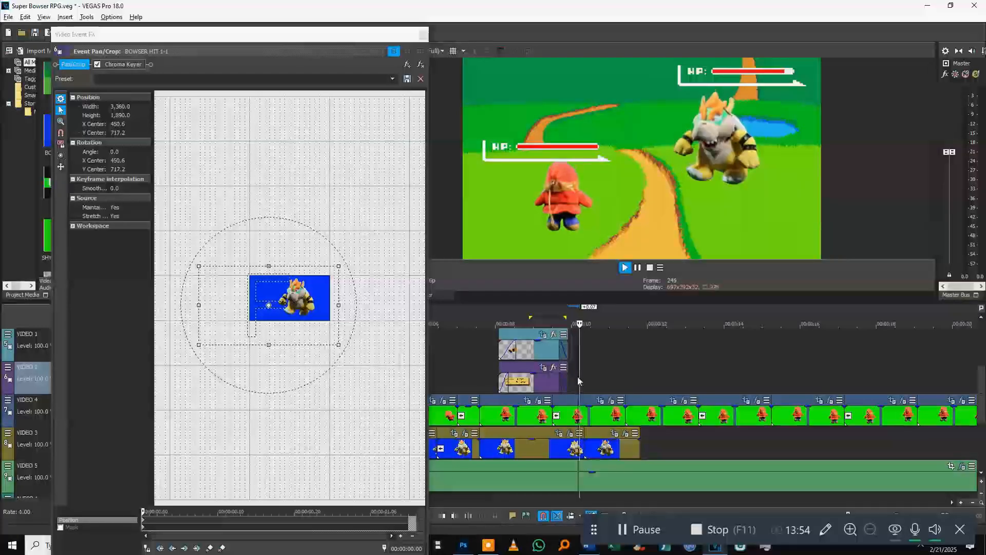
pyautogui.press('space')
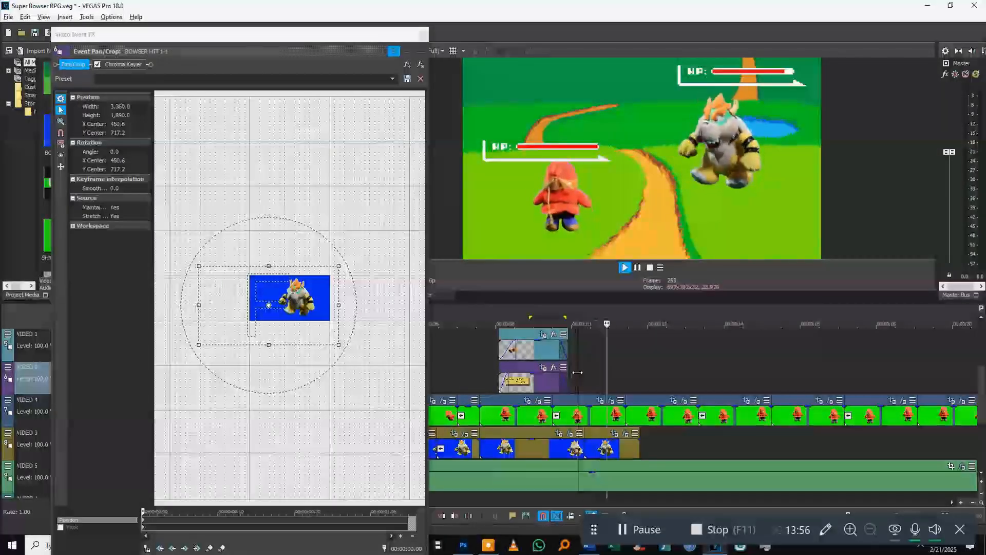
pyautogui.press('space')
pyautogui.hotkey('ctrl', 's')
# Step: Keyframe Bowser's lunge toward Shy Guy at 00:00:00.06 in the clip, centring the frame at about X 1,032.8, Y 506.6, and play it
pyautogui.click(186, 516)
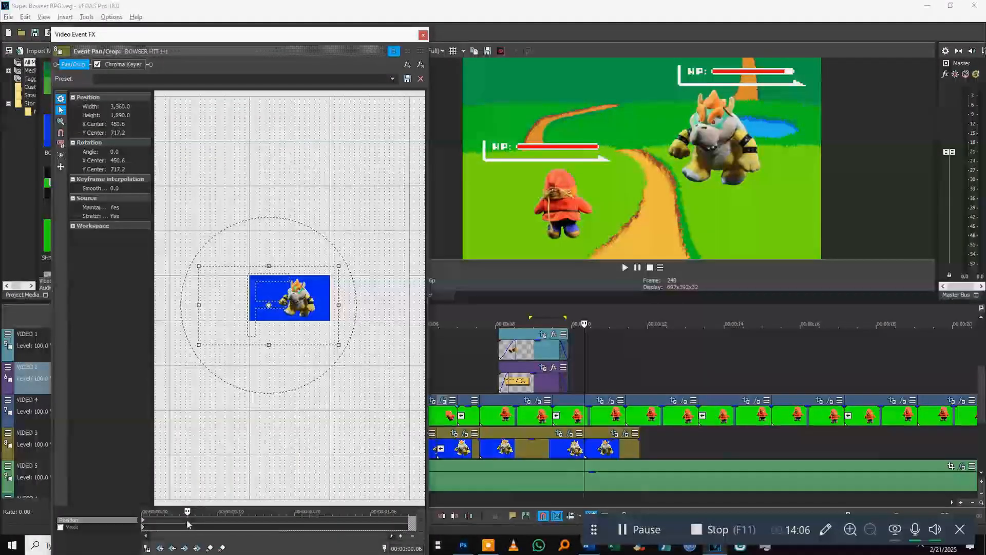
pyautogui.click(299, 316)
pyautogui.moveTo(301, 317); pyautogui.dragTo(323, 298)
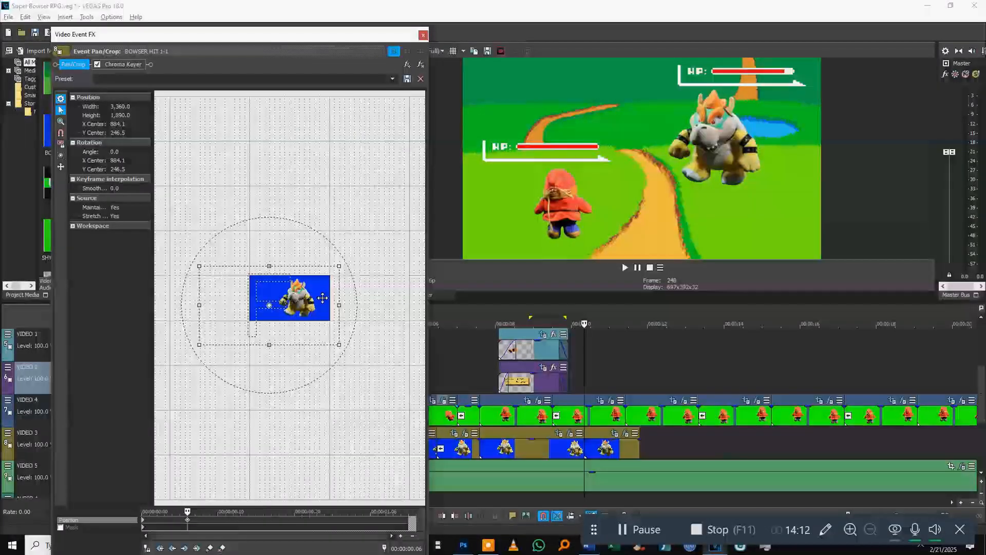
pyautogui.click(587, 380)
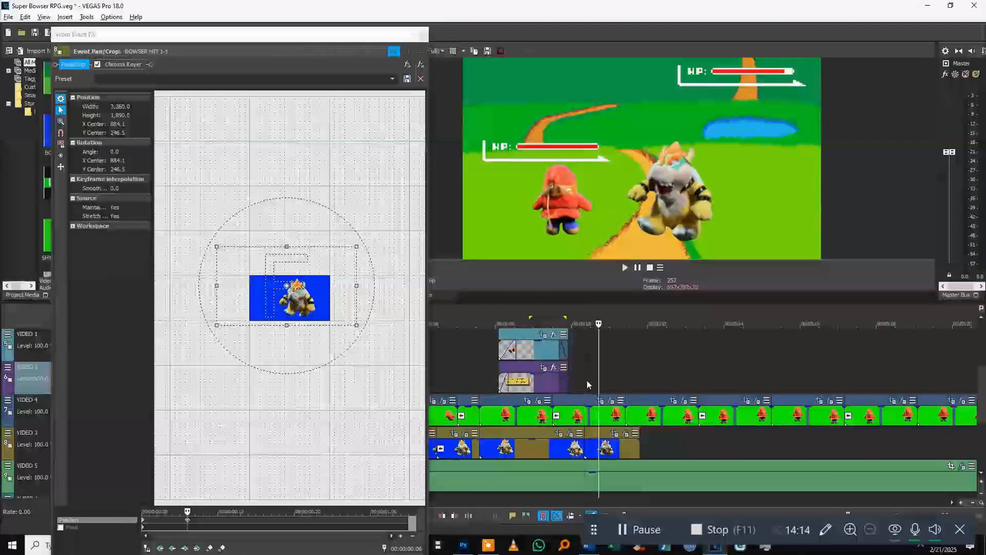
pyautogui.click(318, 309)
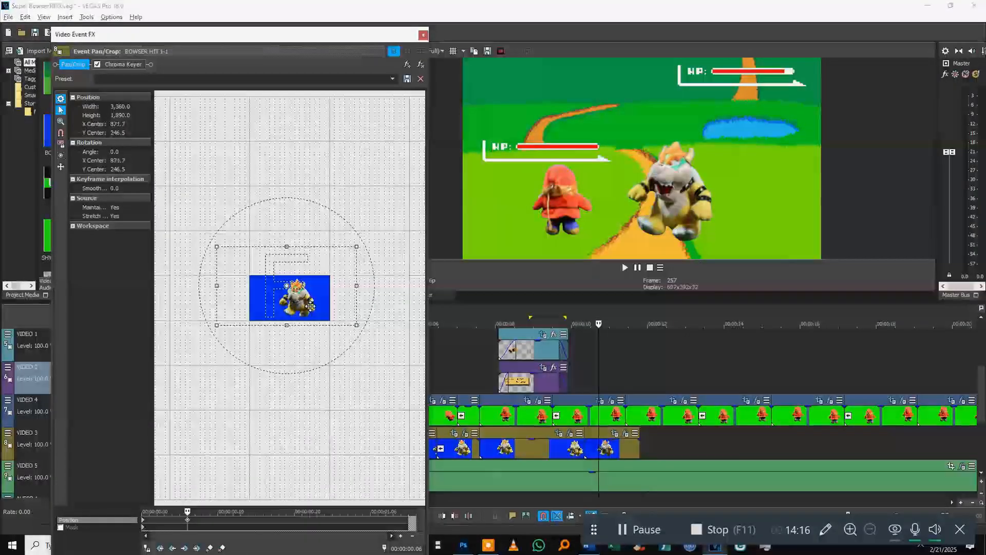
pyautogui.moveTo(317, 309); pyautogui.dragTo(317, 317)
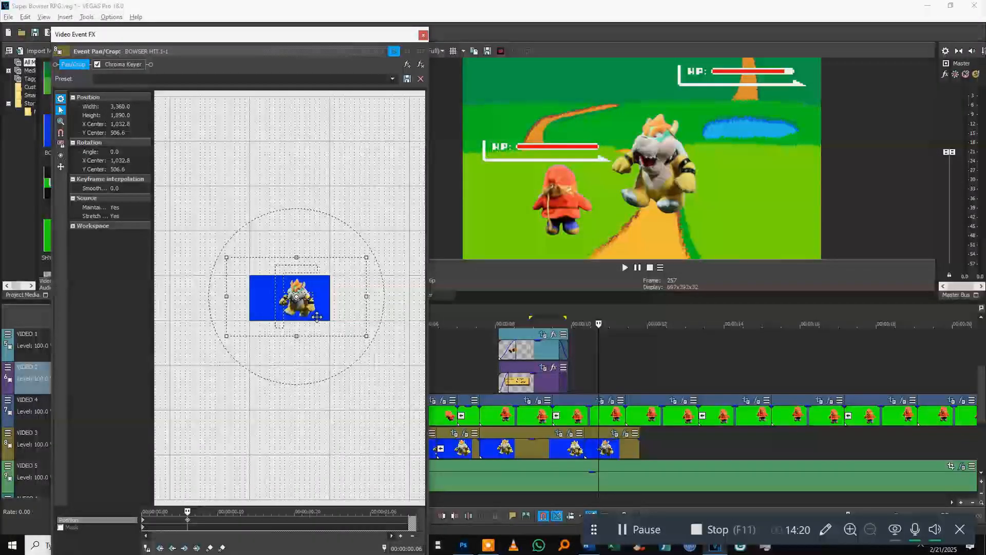
pyautogui.click(569, 377)
pyautogui.press('space')
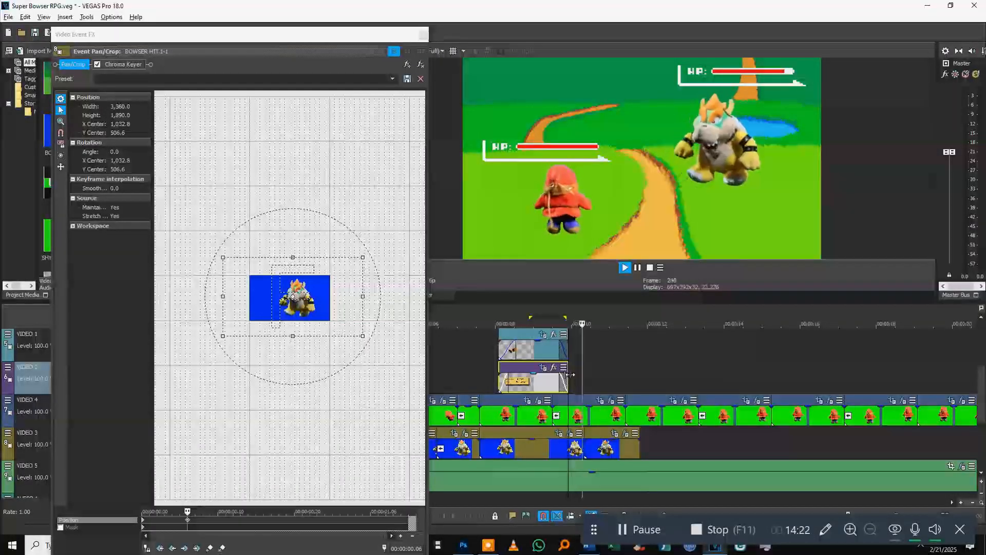
pyautogui.press('Return')
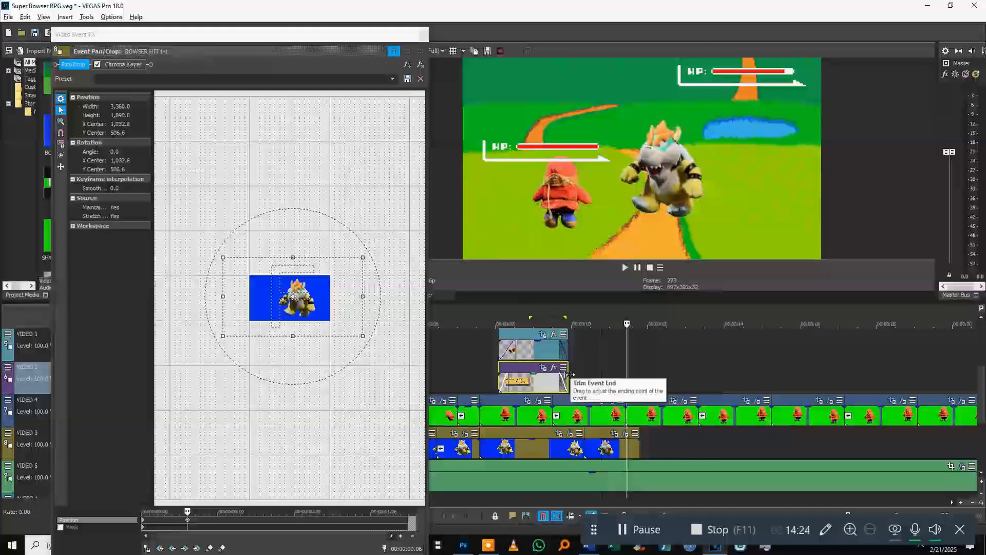
# Step: Add a position keyframe at 00:00:00.13 holding Bowser beside Shy Guy, play the attack and save the project
pyautogui.click(208, 524)
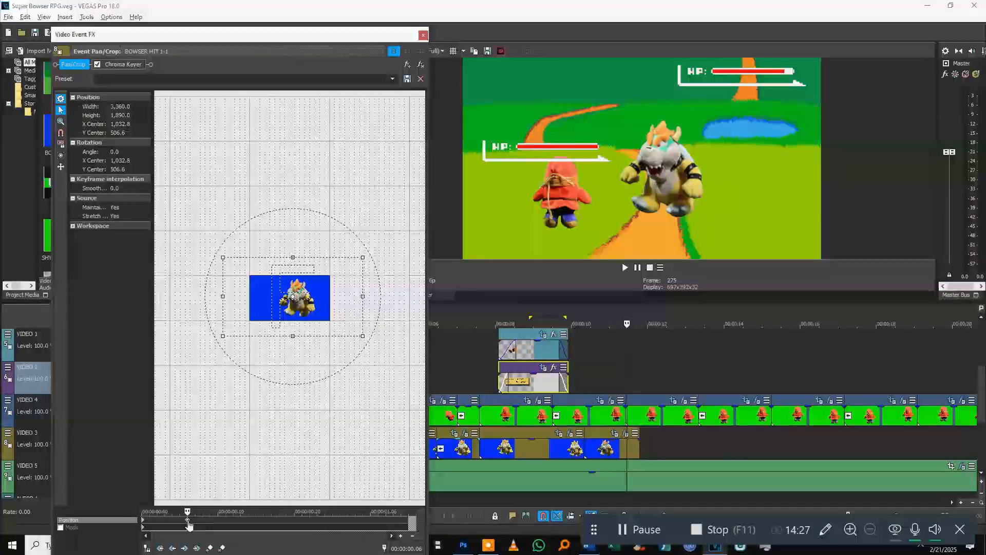
pyautogui.click(241, 518)
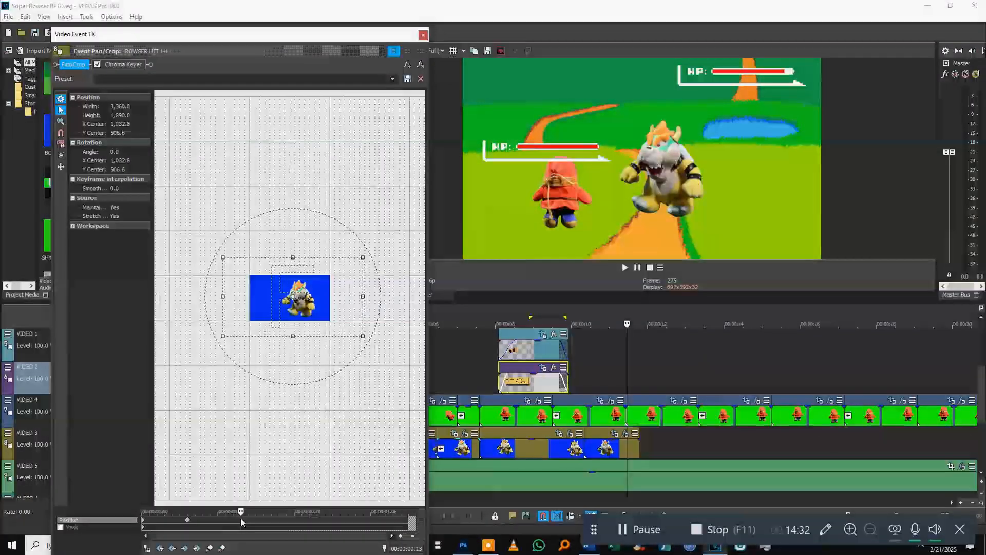
pyautogui.doubleClick(241, 519)
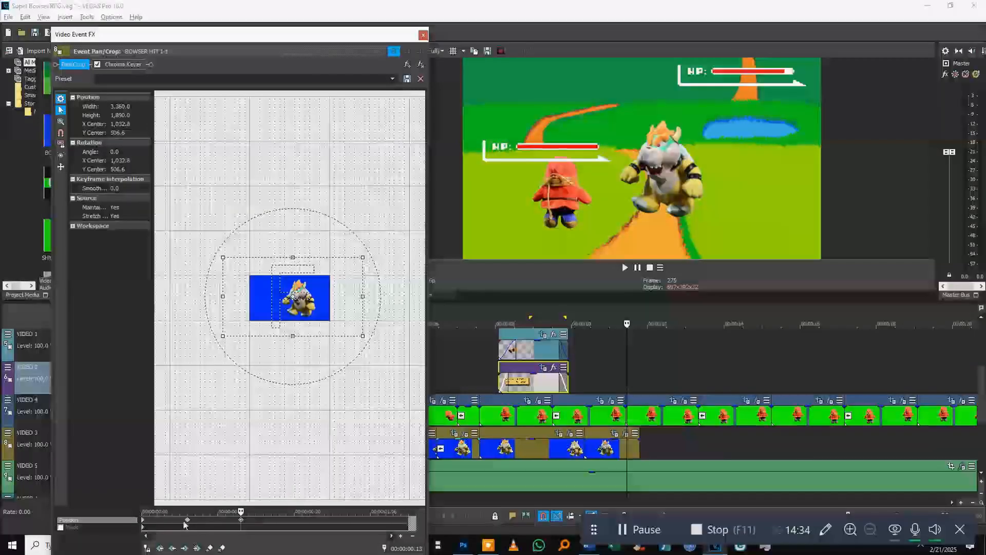
pyautogui.click(585, 381)
pyautogui.press('space')
pyautogui.press('Return')
pyautogui.hotkey('ctrl', 's')
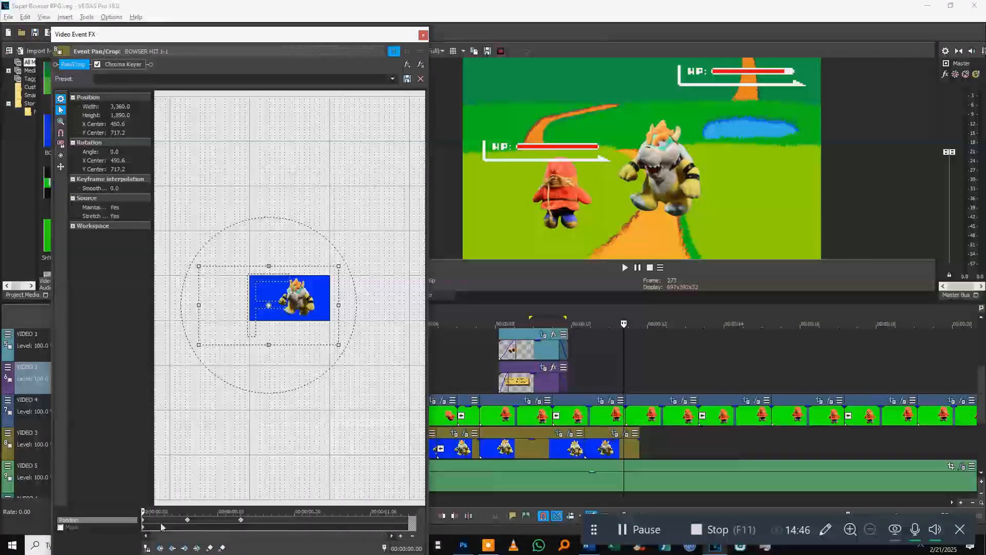
# Step: Add a keyframe at 00:00:00.19 returning Bowser to his starting position, X 450.6, Y 717.2, play the attack and save
pyautogui.click(284, 518)
pyautogui.click(585, 380)
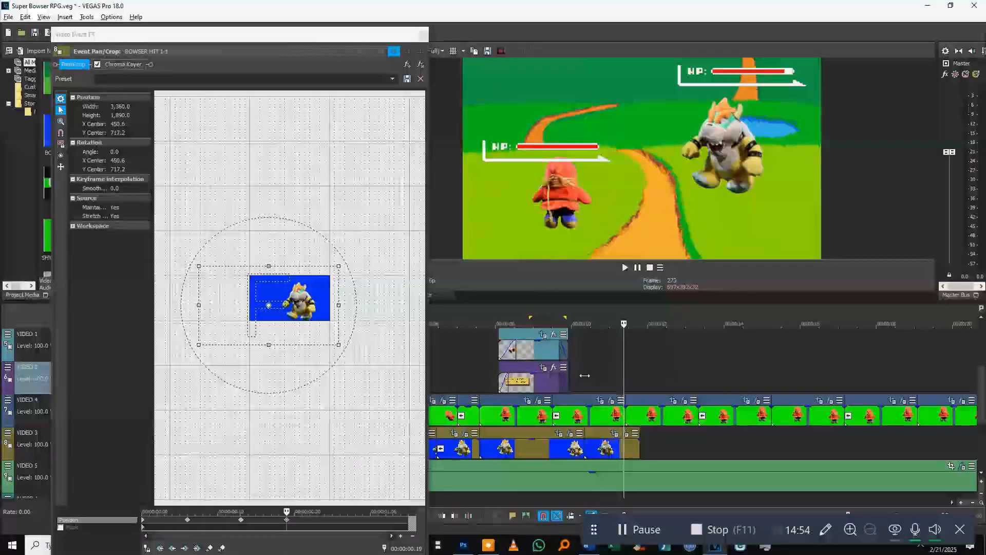
pyautogui.click(578, 372)
pyautogui.press('space')
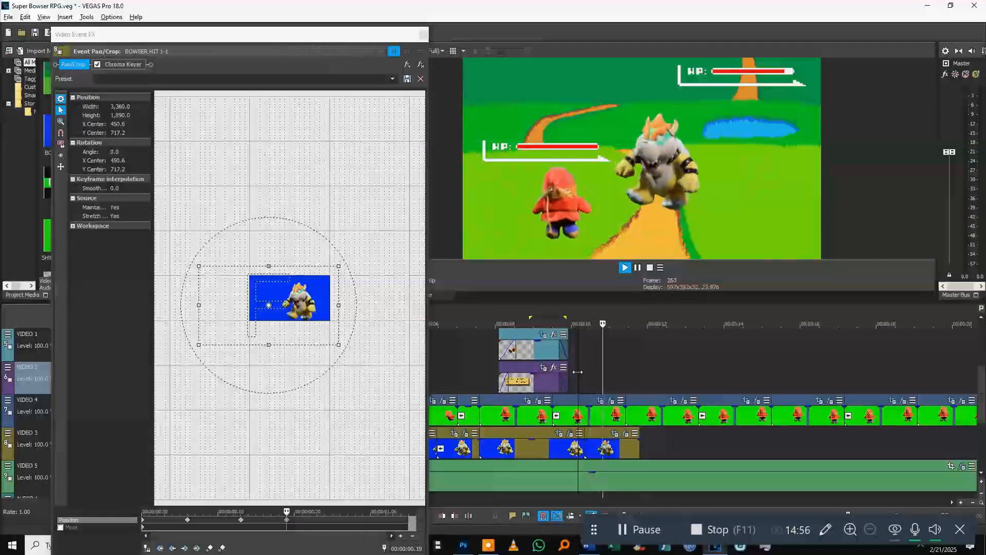
pyautogui.press('Return')
pyautogui.hotkey('ctrl', 's')
pyautogui.press('space')
pyautogui.press('space')
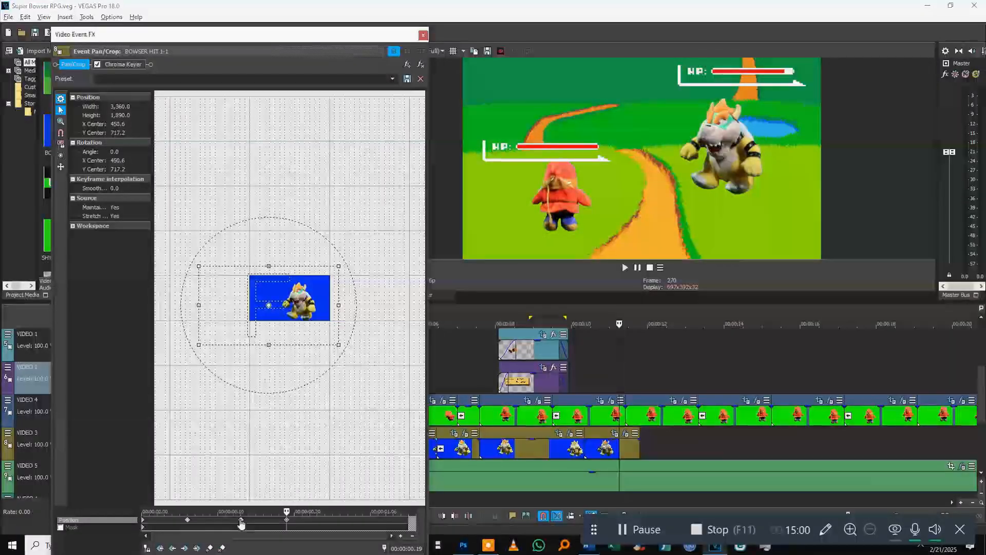
# Step: Shift the hold and return keyframes later in the BOWSER HIT 1-1 clip, replay the attack, save and close the clip's effect settings
pyautogui.click(287, 521)
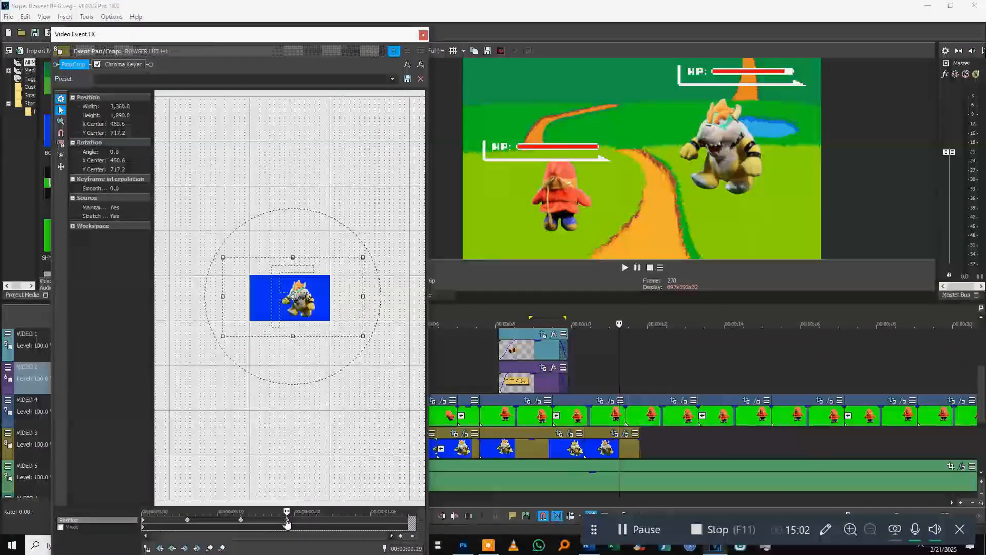
pyautogui.moveTo(288, 521); pyautogui.dragTo(341, 521)
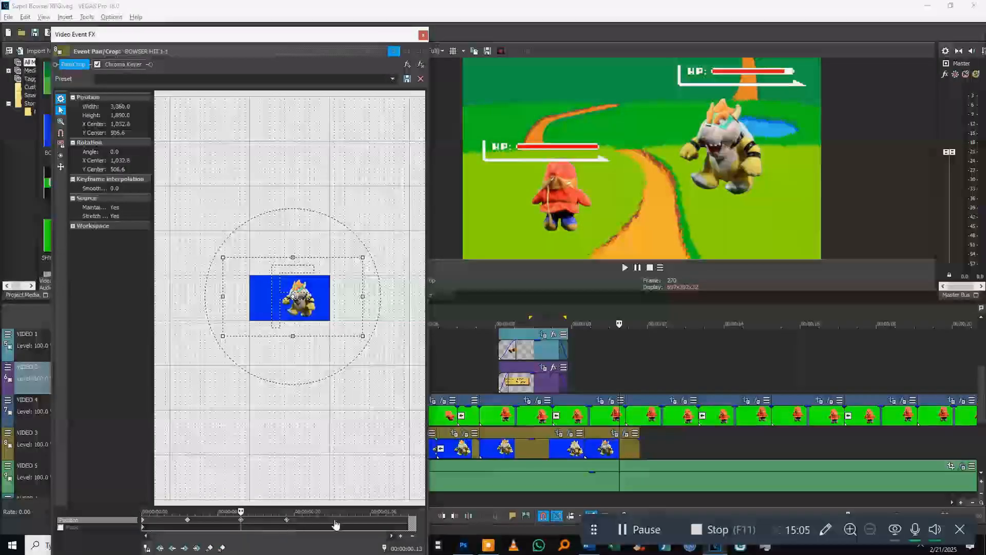
pyautogui.click(584, 377)
pyautogui.press('space')
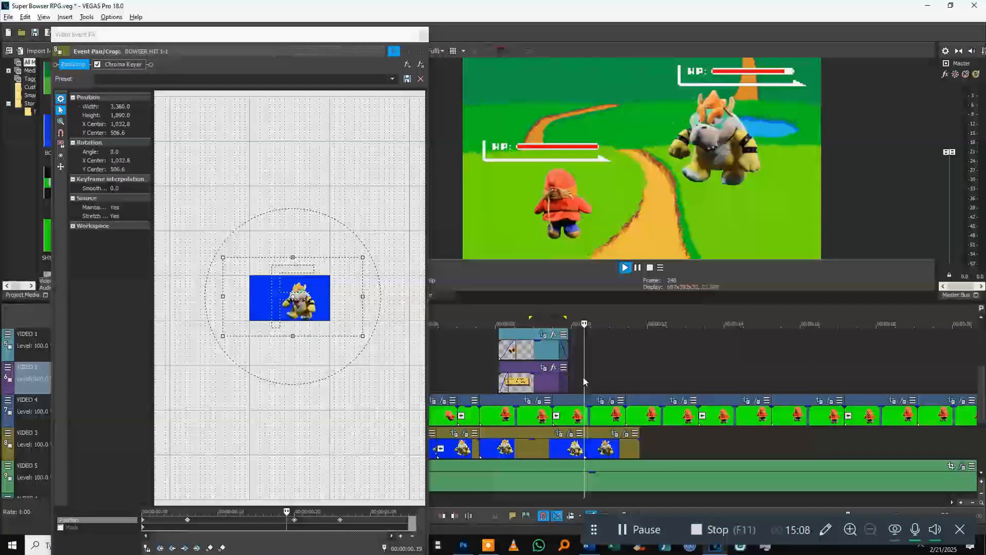
pyautogui.hotkey('ctrl', 's')
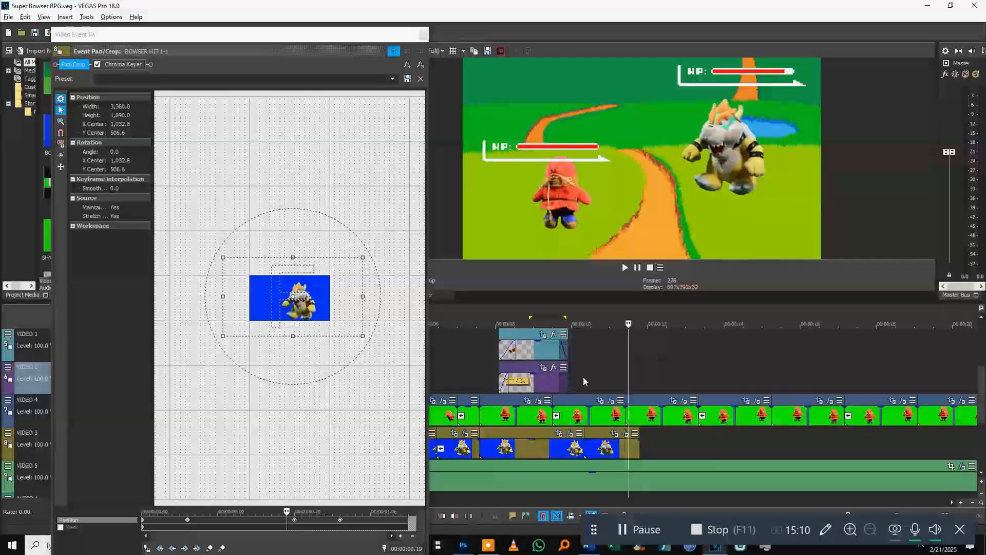
pyautogui.click(424, 34)
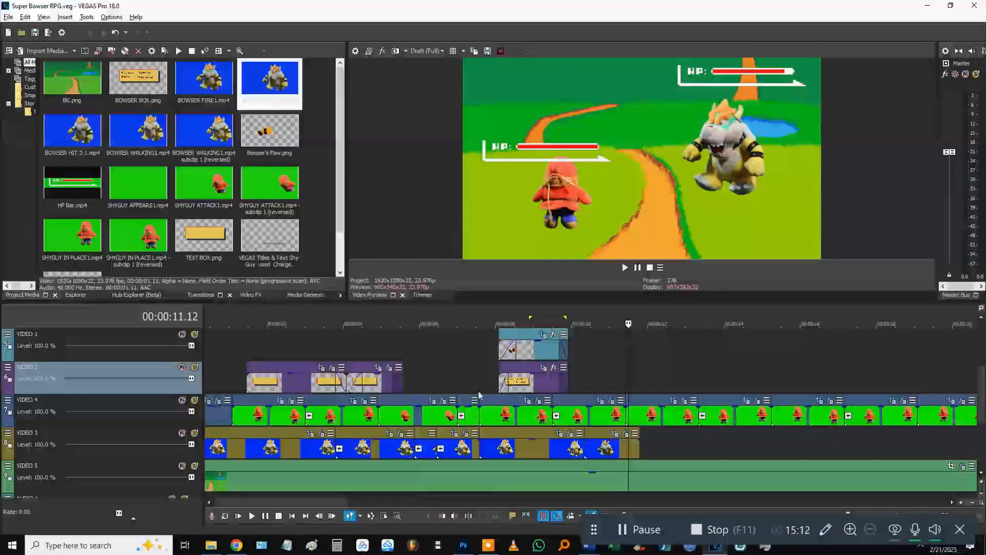
# Step: Paste a copy of the idle Bowser clip on VIDEO 3 after the attack clip, play the transition and save the project
pyautogui.click(504, 449)
pyautogui.click(642, 459)
pyautogui.hotkey('ctrl', 'v')
pyautogui.click(618, 367)
pyautogui.press('space')
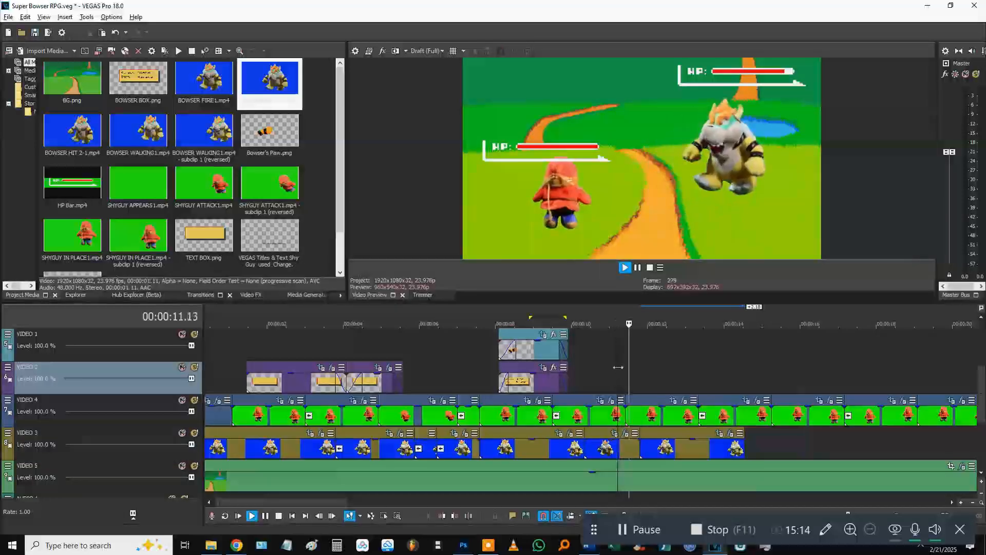
pyautogui.hotkey('ctrl', 's')
pyautogui.press('space')
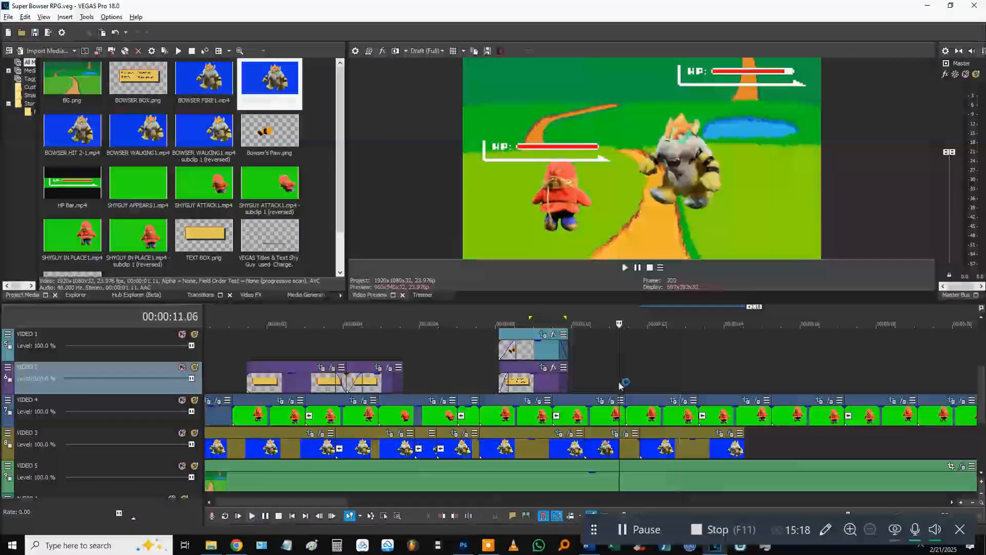
pyautogui.press('space')
pyautogui.scroll(5, 616, 384)
pyautogui.scroll(-4, 584, 415)
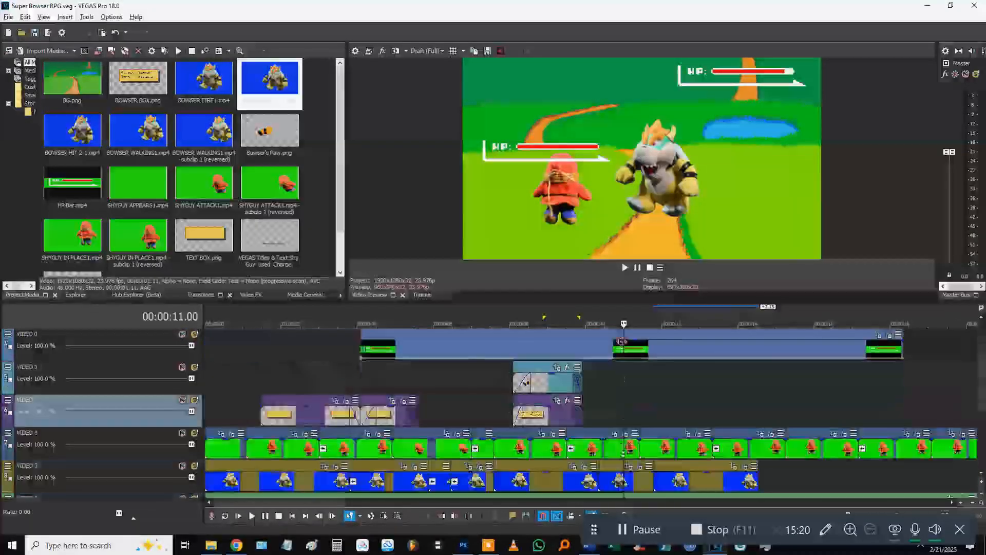
# Step: Play the command menu section and place TEXT BOX.png on VIDEO 2 directly after the BOWSER BOX clip
pyautogui.click(537, 414)
pyautogui.press('space')
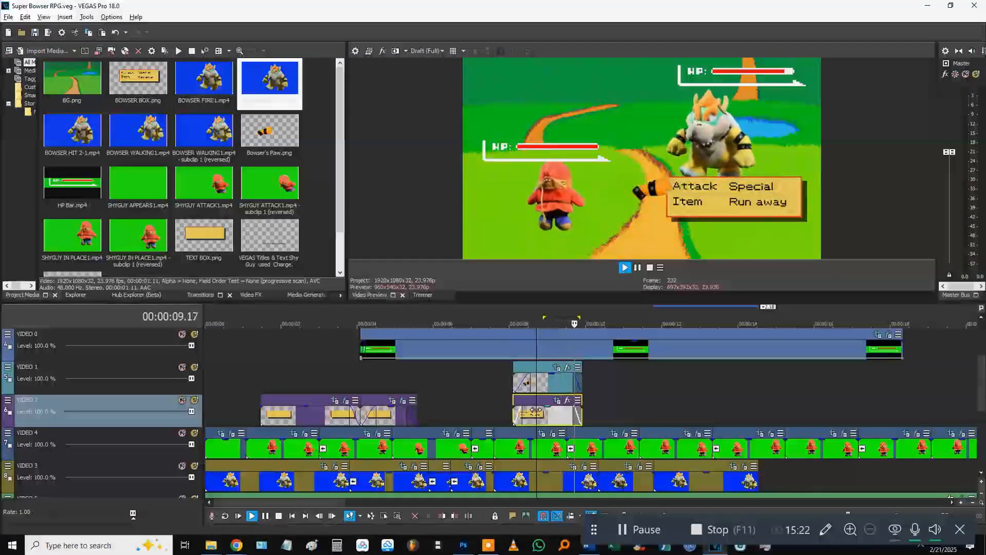
pyautogui.press('space')
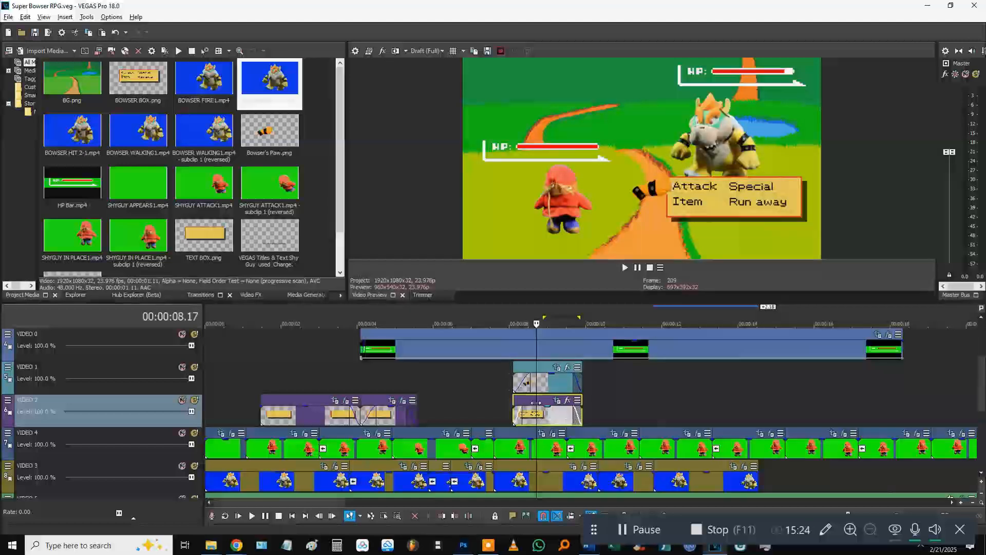
pyautogui.click(561, 406)
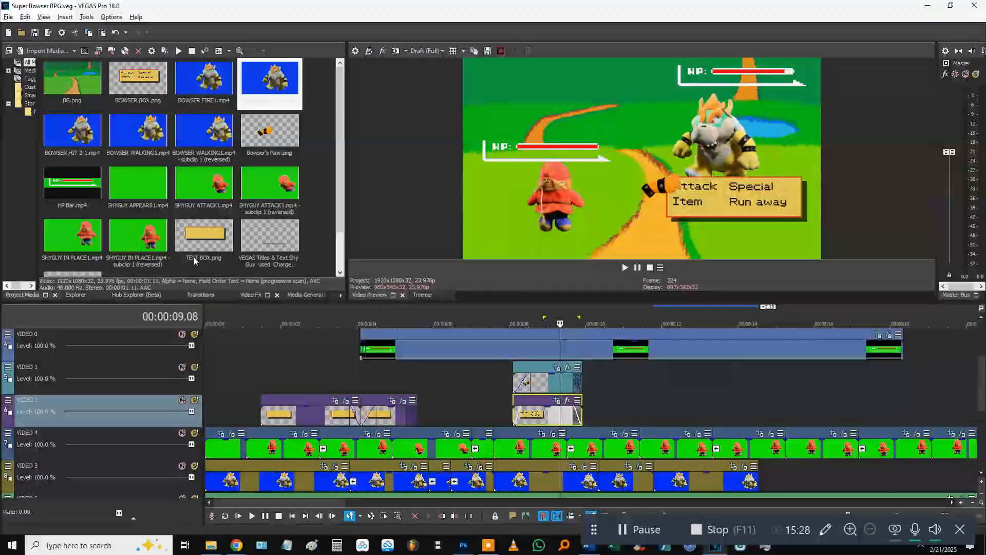
pyautogui.moveTo(193, 256); pyautogui.dragTo(593, 415)
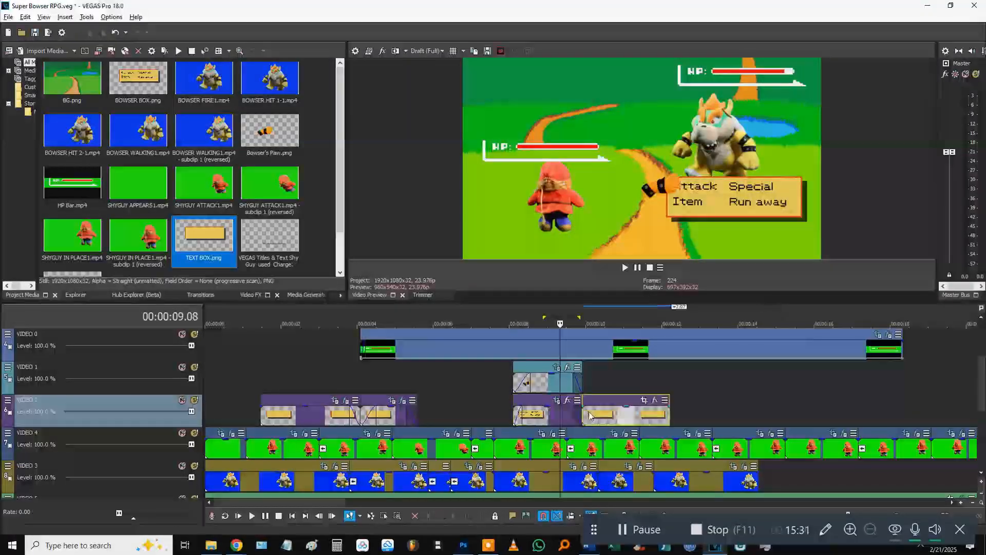
# Step: Copy the BOWSER BOX crop values to the TEXT BOX clip: width 3,480.0, height 1,957.5, X center 83.9, Y center 87.5
pyautogui.click(561, 406)
pyautogui.click(558, 402)
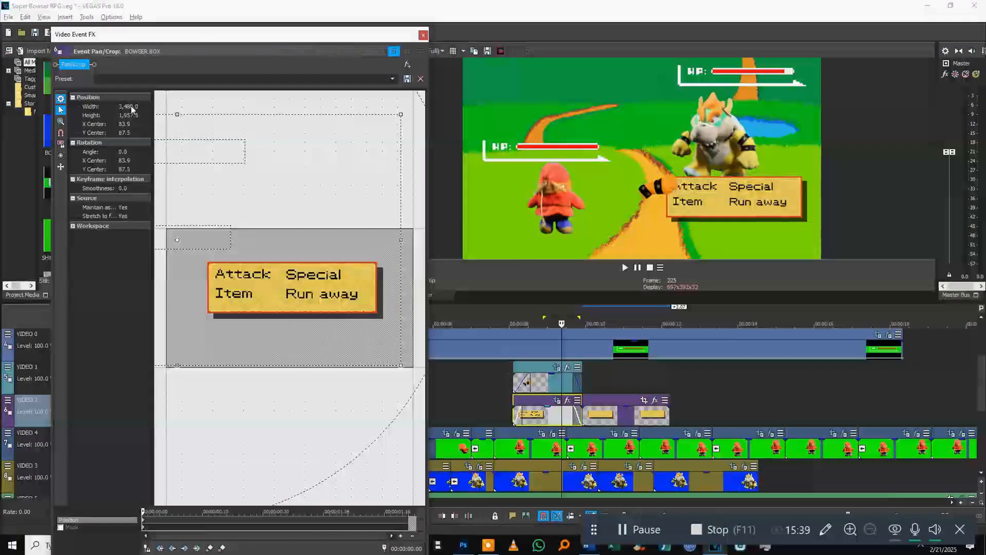
pyautogui.click(130, 114)
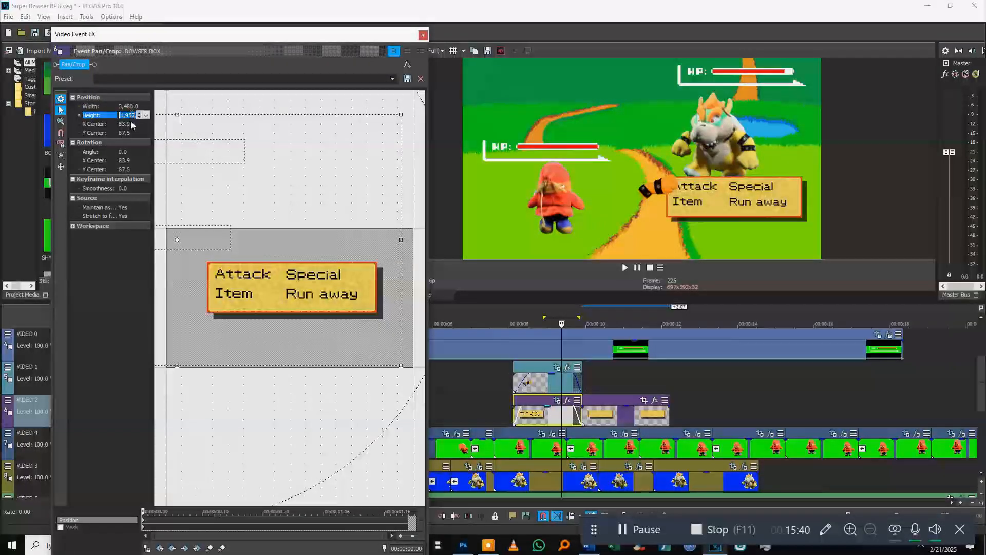
pyautogui.click(643, 401)
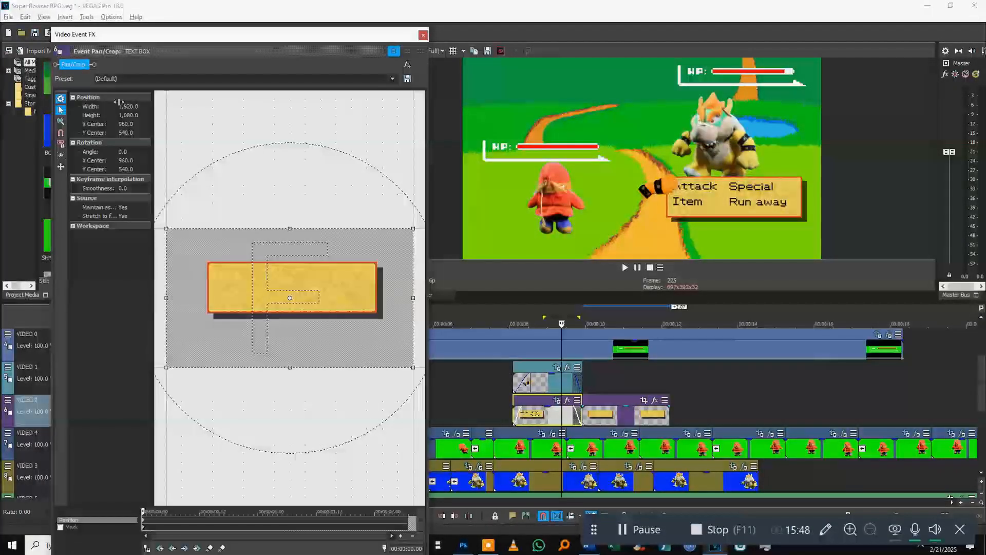
pyautogui.click(126, 107)
pyautogui.press('super+v')
pyautogui.click(196, 267)
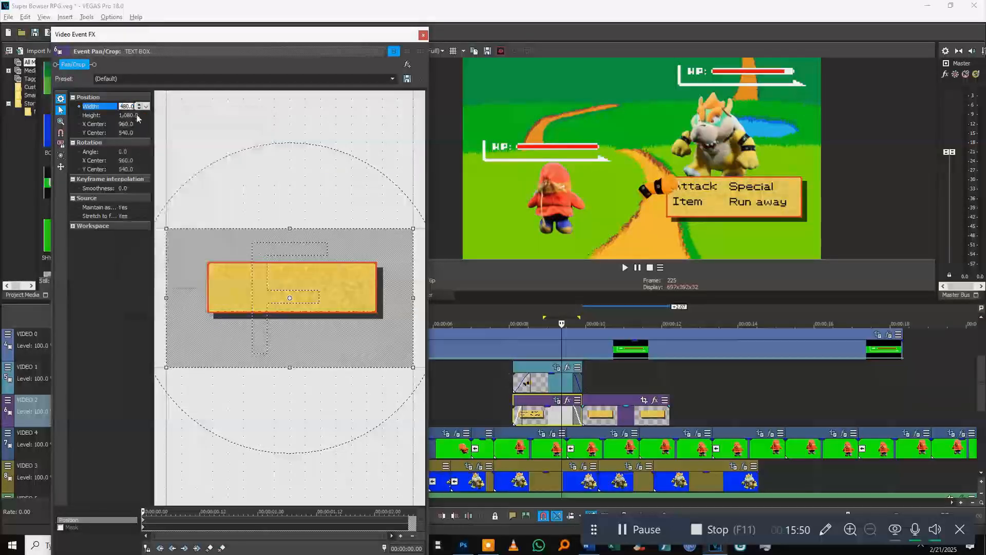
pyautogui.click(126, 124)
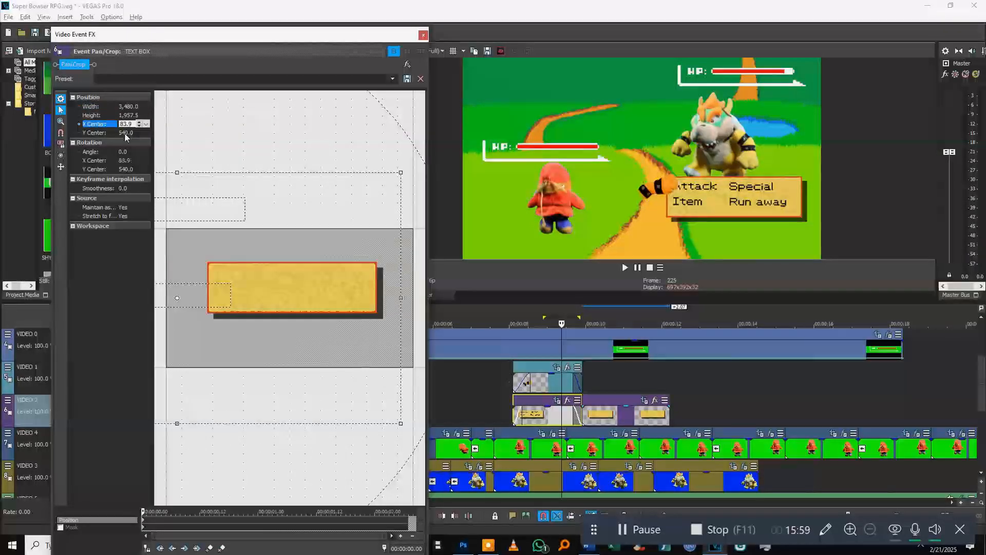
pyautogui.press('super+v')
pyautogui.click(163, 174)
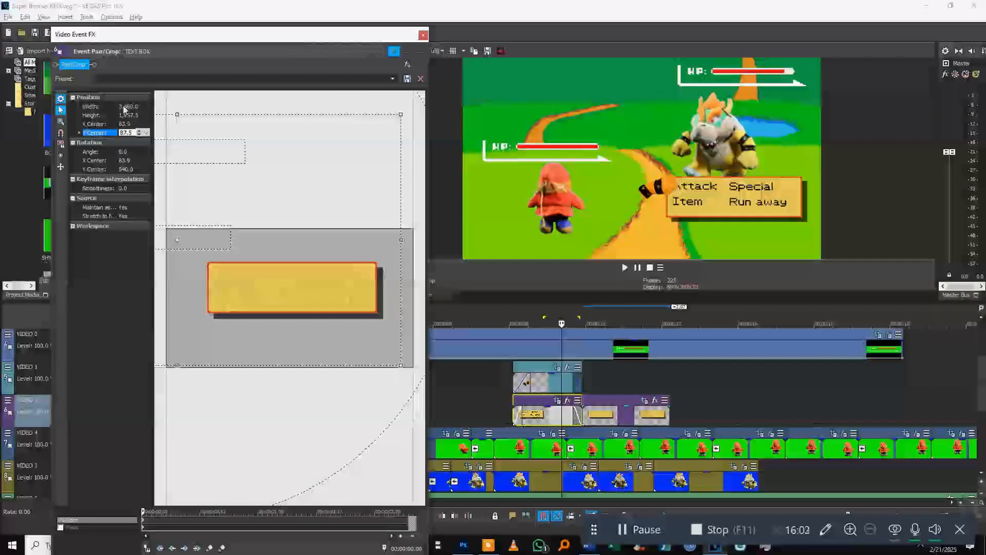
pyautogui.click(126, 106)
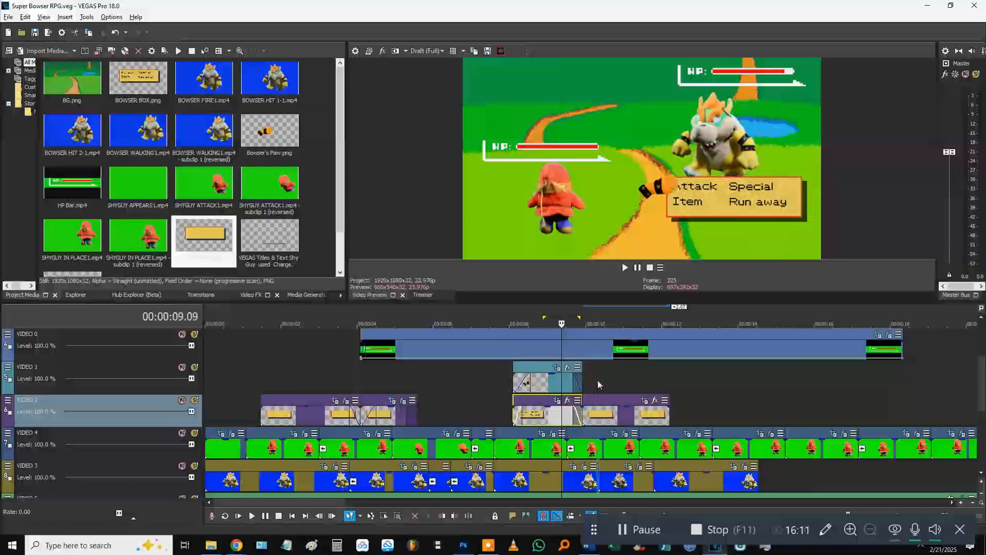
# Step: Play the change from the command menu to the blank text box and save the project
pyautogui.press('space')
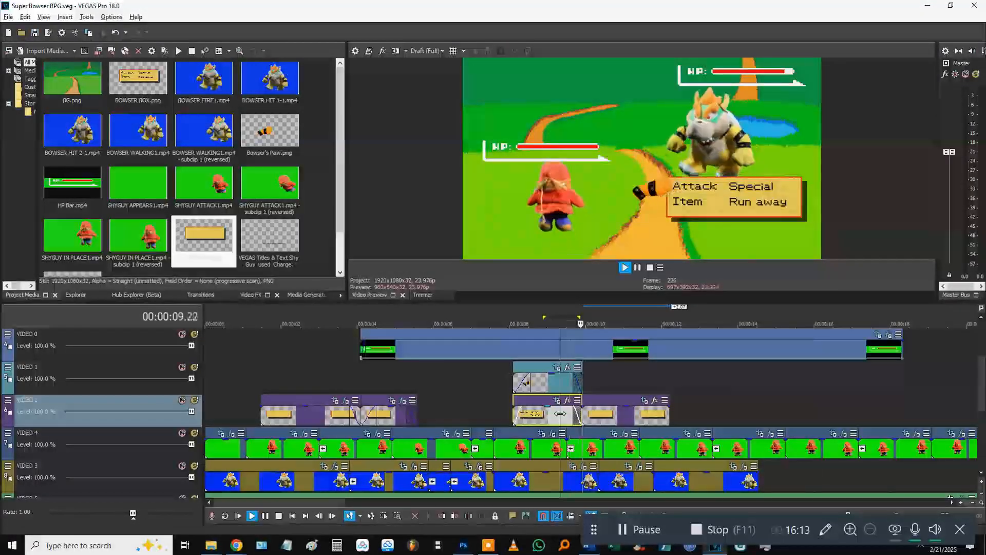
pyautogui.press('space')
pyautogui.press('space')
pyautogui.press('space')
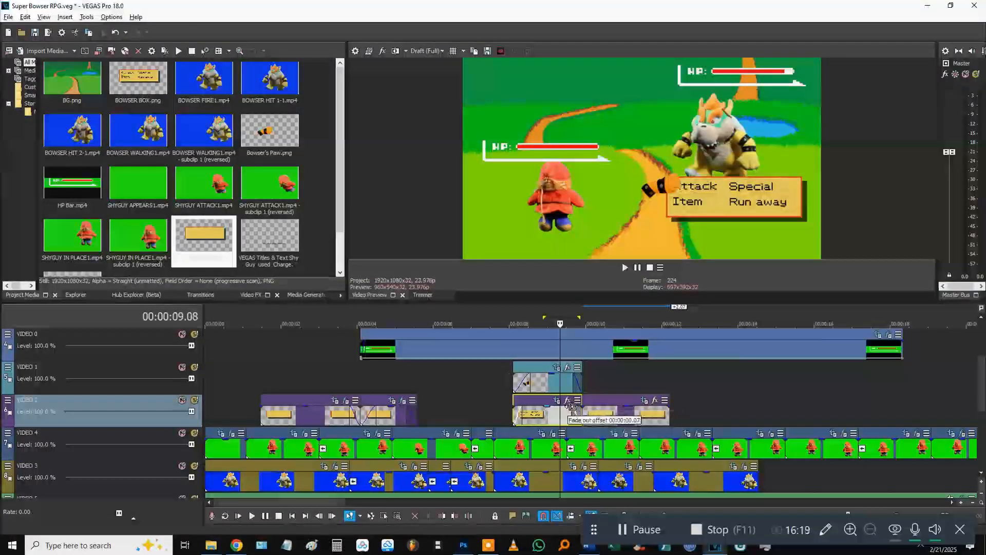
pyautogui.click(599, 413)
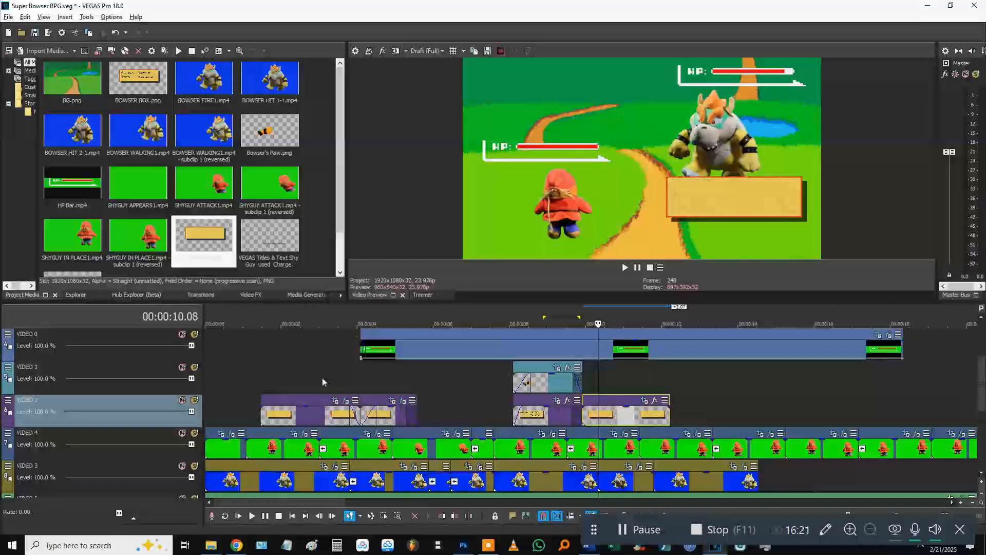
pyautogui.scroll(-5, 322, 377)
pyautogui.hotkey('ctrl', 's')
# Step: Paste a copy of the "ShyGuy wants to fight!" title on VIDEO 1 above the blank text box and preview it
pyautogui.scroll(1, 383, 385)
pyautogui.scroll(2, 249, 391)
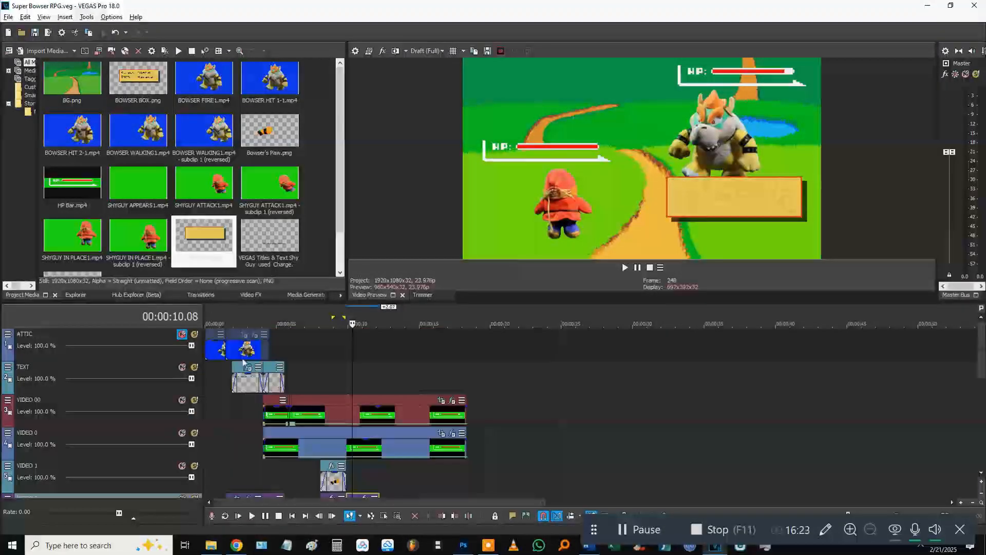
pyautogui.click(254, 386)
pyautogui.scroll(-1, 386, 380)
pyautogui.scroll(2, 392, 409)
pyautogui.scroll(1, 474, 406)
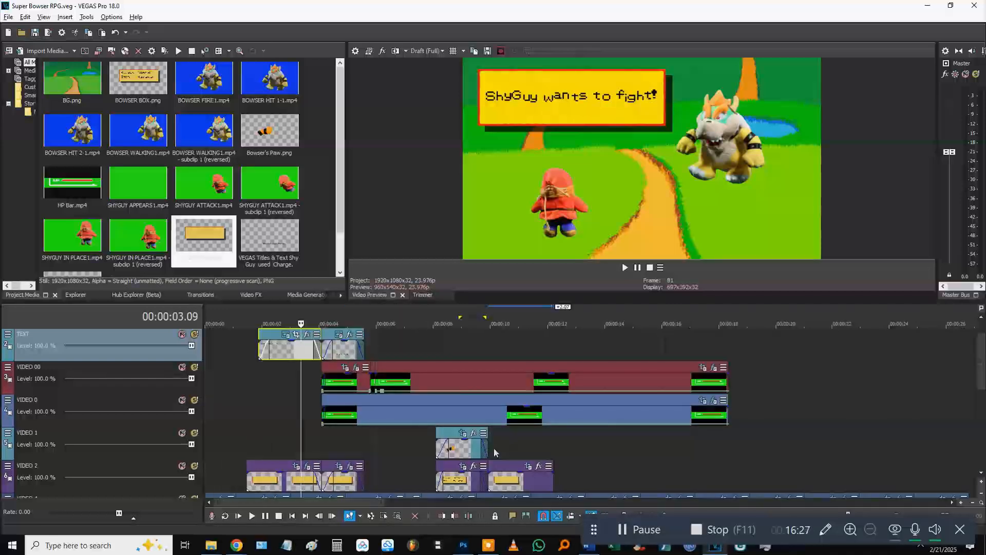
pyautogui.click(493, 446)
pyautogui.hotkey('ctrl', 'v')
pyautogui.press('Return')
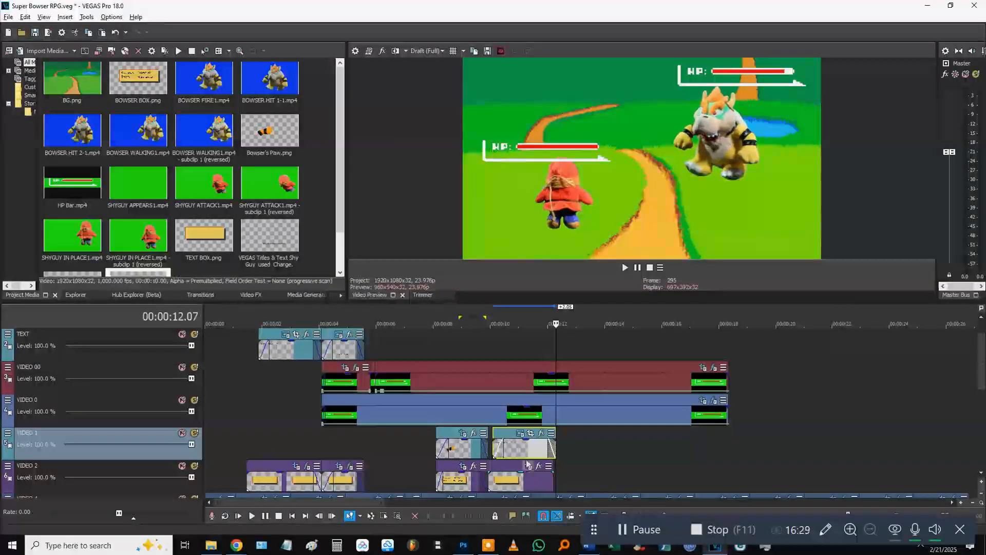
pyautogui.click(485, 350)
pyautogui.press('space')
pyautogui.click(516, 436)
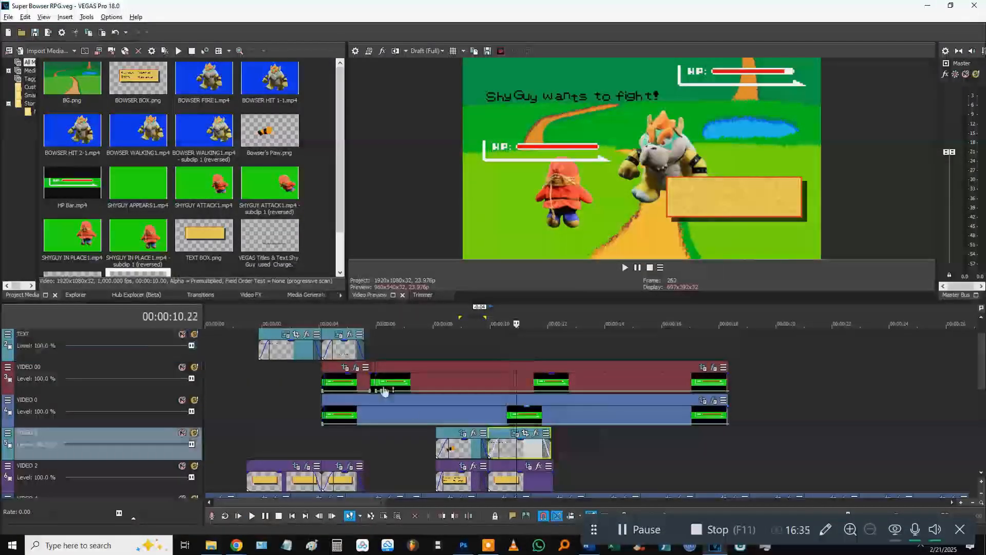
# Step: Replace the pasted title with a new source copy of the "Shy Guy used Charge." title, aligned to the text box's start
pyautogui.hotkey('ctrl', 'x')
pyautogui.click(508, 438)
pyautogui.hotkey('ctrl', 'v')
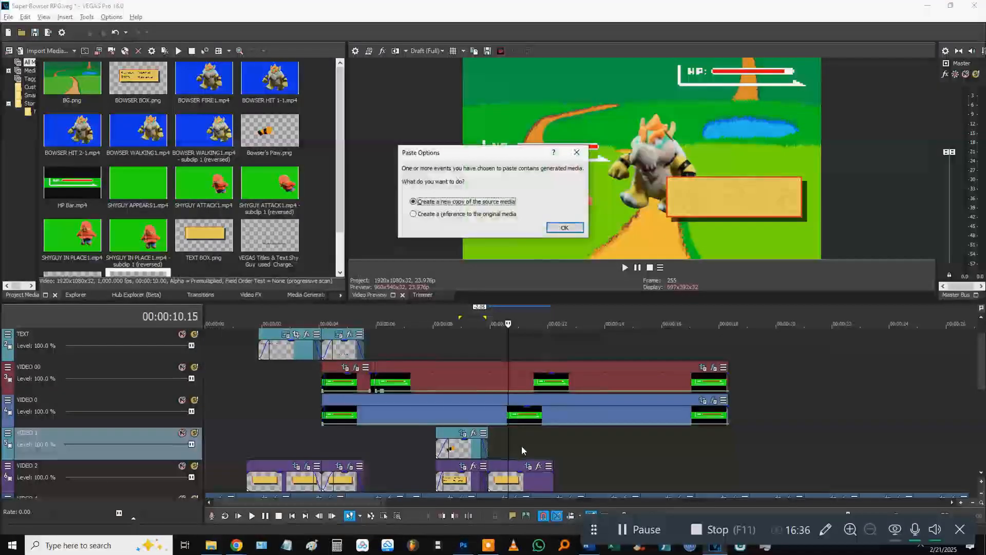
pyautogui.click(564, 228)
pyautogui.moveTo(529, 450); pyautogui.dragTo(540, 451)
# Step: Move Bowser's attack and following idle clips later on VIDEO 3 and paste a copy of the preceding idle clip into the gap
pyautogui.scroll(-3, 520, 462)
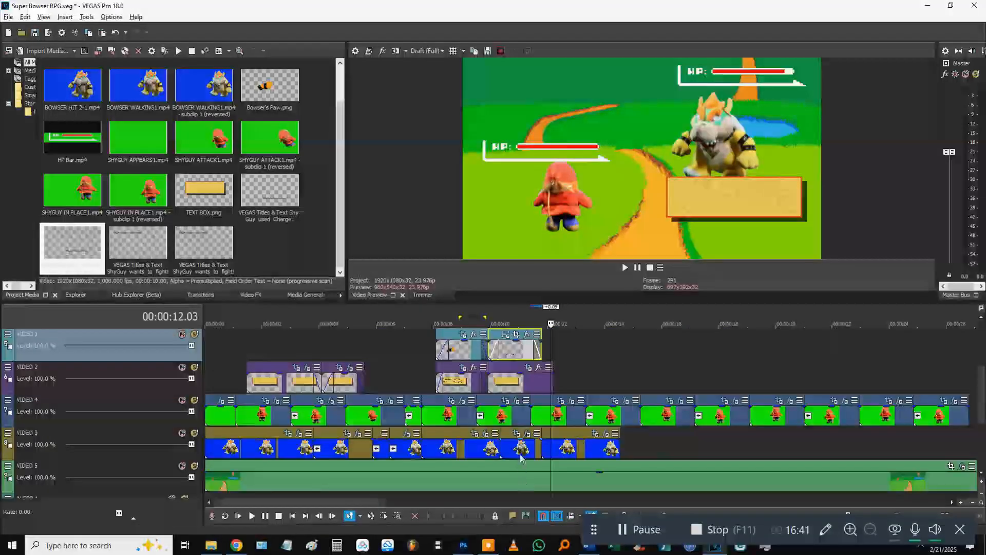
pyautogui.click(521, 453)
pyautogui.moveTo(520, 452); pyautogui.dragTo(595, 451)
pyautogui.click(488, 452)
pyautogui.hotkey('ctrl', 'c')
pyautogui.click(511, 452)
pyautogui.hotkey('ctrl', 'v')
pyautogui.moveTo(533, 455); pyautogui.dragTo(523, 455)
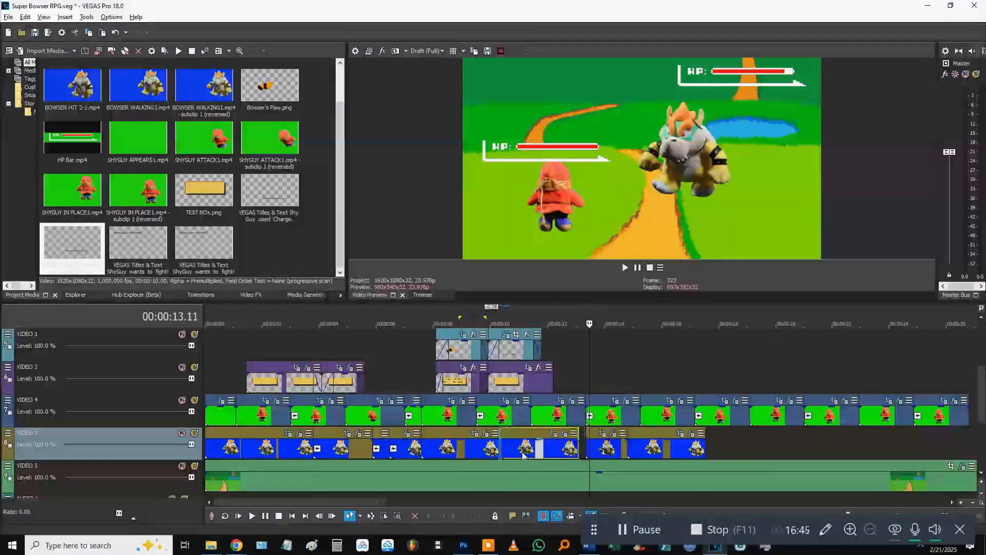
# Step: Reverse the pasted idle Bowser clip, shorten it, pull the attack clips up against its end and play the section
pyautogui.rightClick(523, 455)
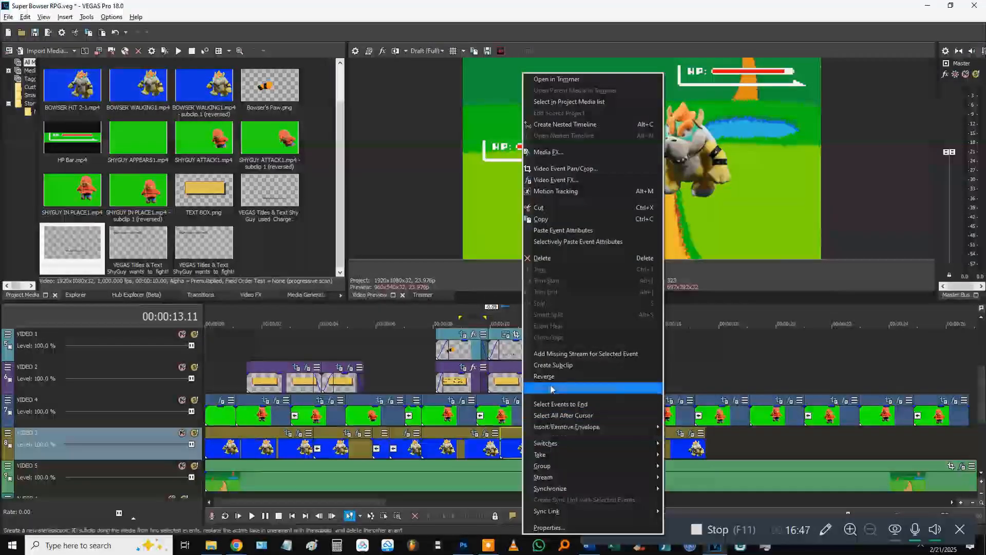
pyautogui.click(551, 388)
pyautogui.click(588, 451)
pyautogui.moveTo(624, 450); pyautogui.dragTo(550, 452)
pyautogui.press('space')
pyautogui.click(513, 452)
pyautogui.moveTo(512, 452); pyautogui.dragTo(487, 451)
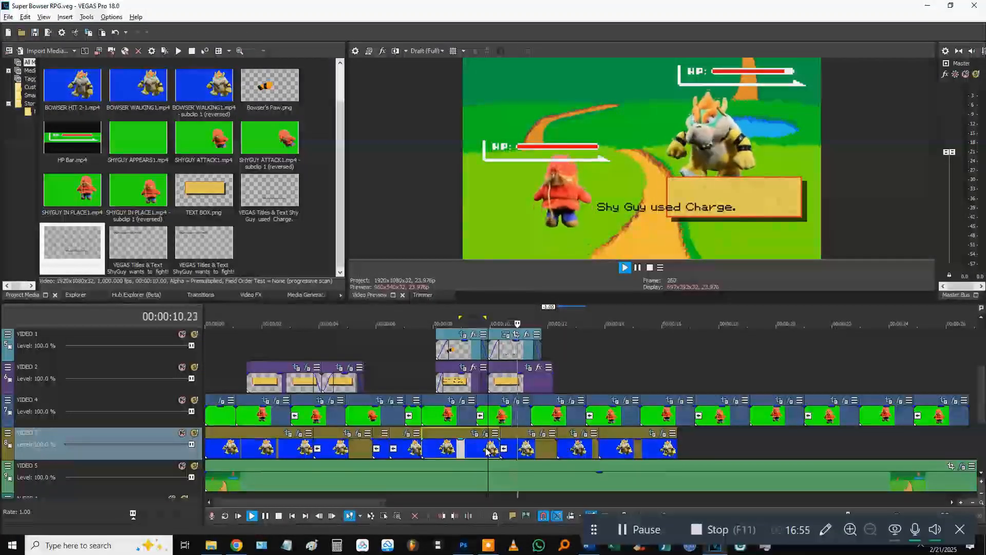
pyautogui.press('space')
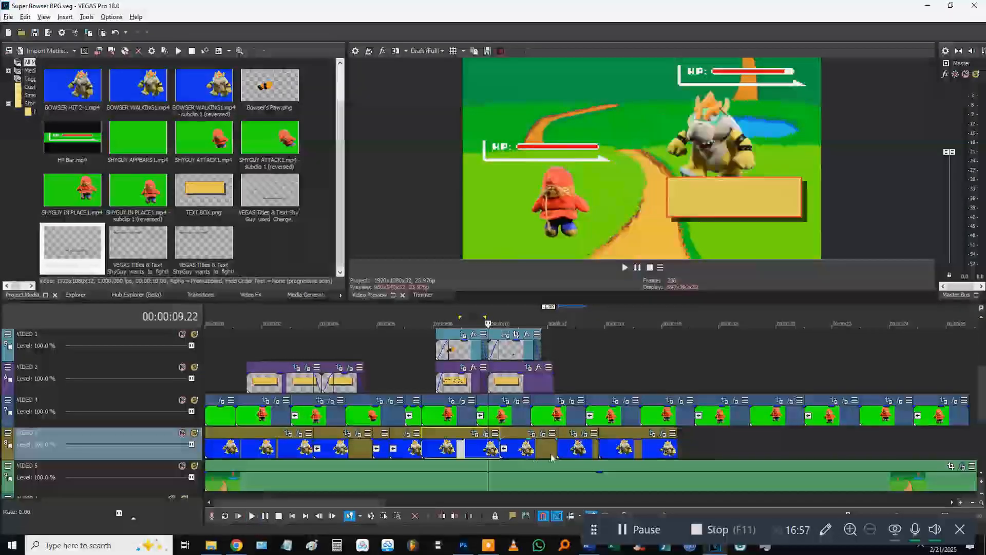
# Step: Change the text of the title above the blank text box to "Bowser uses Shake Smack."
pyautogui.scroll(1, 551, 457)
pyautogui.click(509, 411)
pyautogui.click(509, 371)
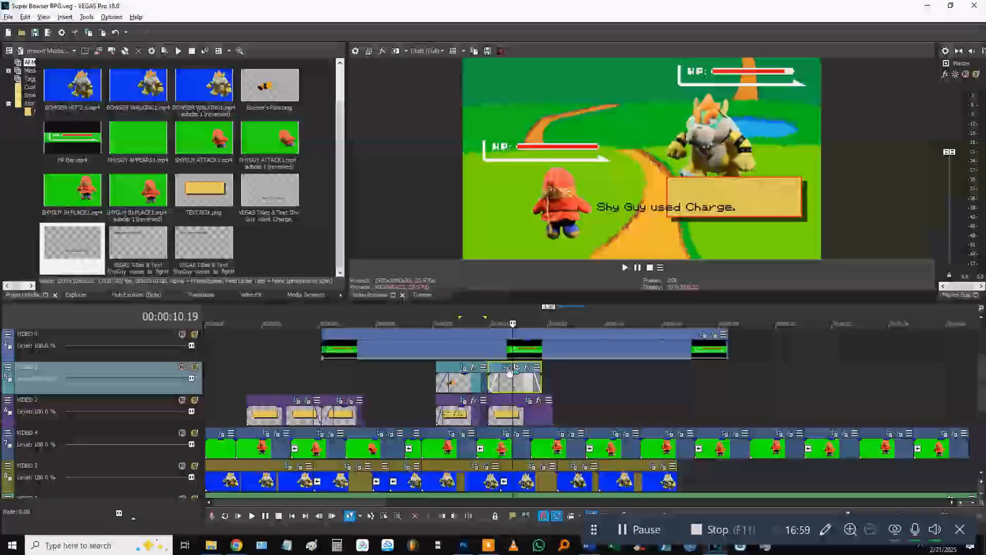
pyautogui.click(508, 369)
pyautogui.hotkey('ctrl', 'a')
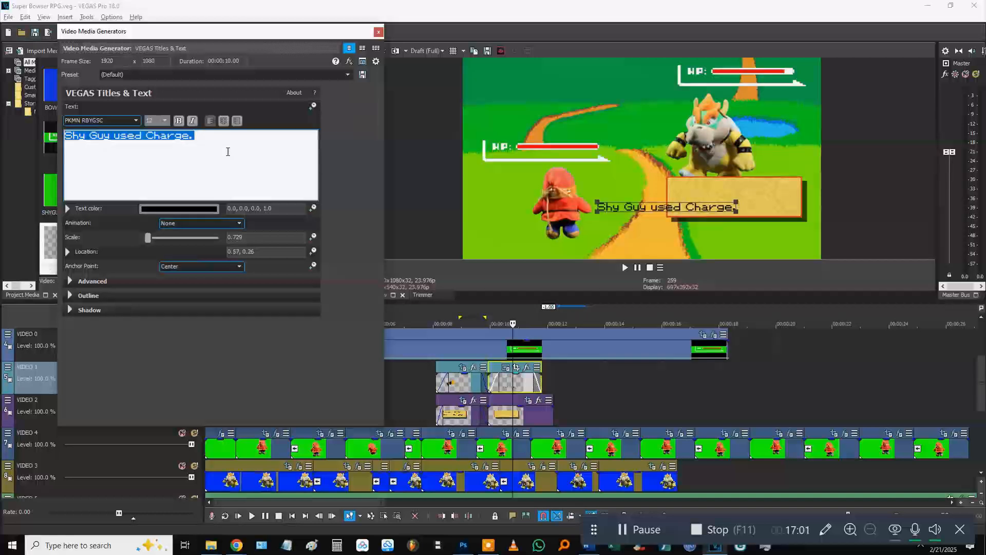
pyautogui.write('Bowl')
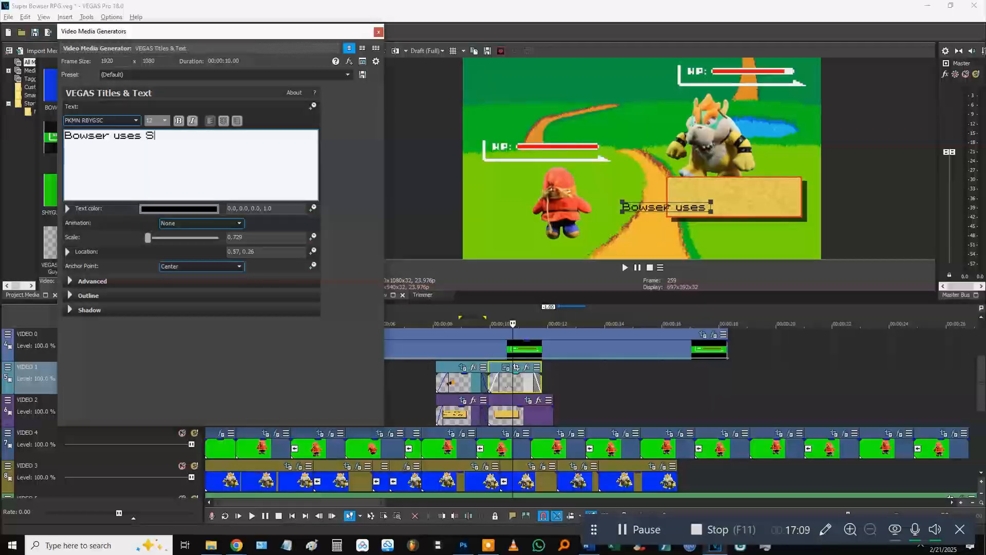
pyautogui.write('e Smack.')
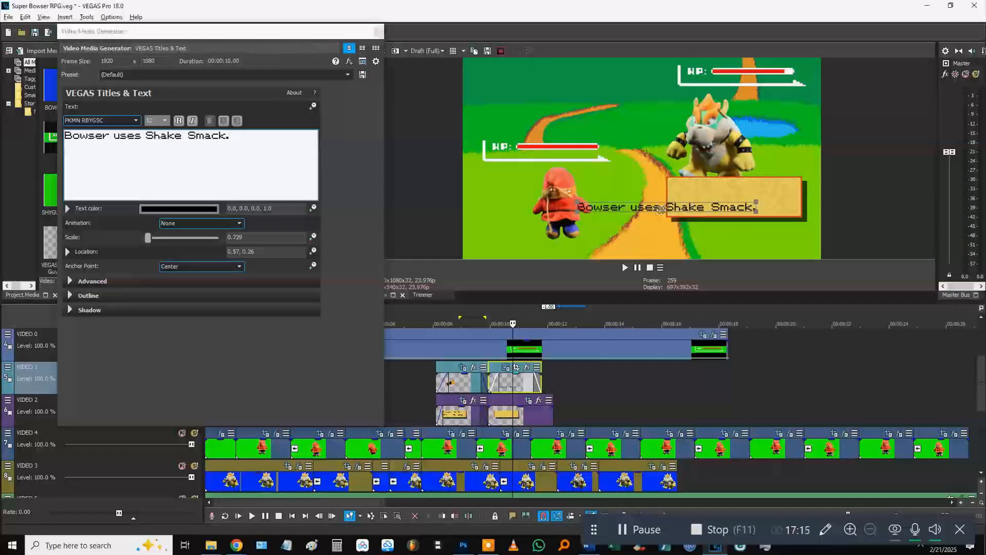
# Step: Break the title before "Shake Smack.", indent the second line, place it inside the box at location 0.76, 0.31 and close its settings
pyautogui.moveTo(657, 210); pyautogui.dragTo(729, 199)
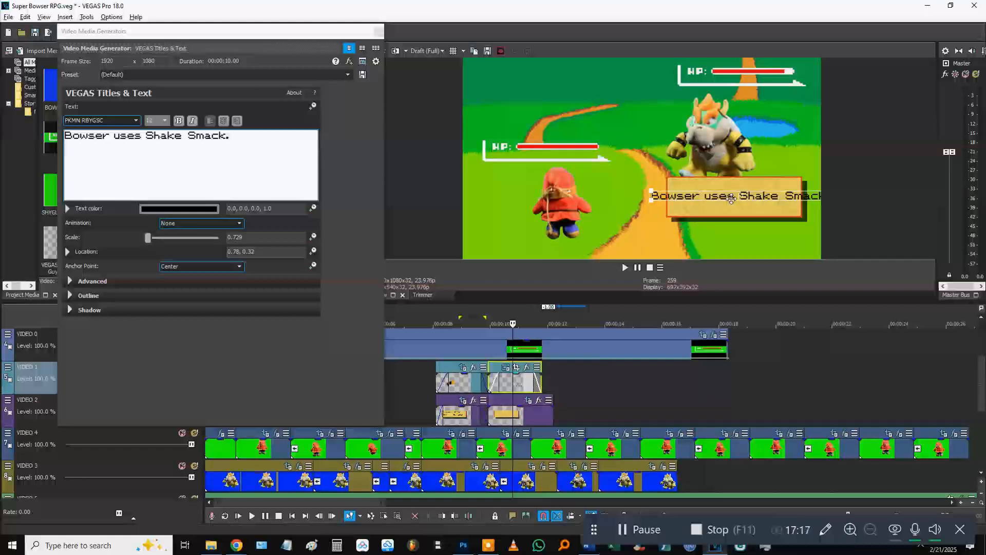
pyautogui.click(247, 159)
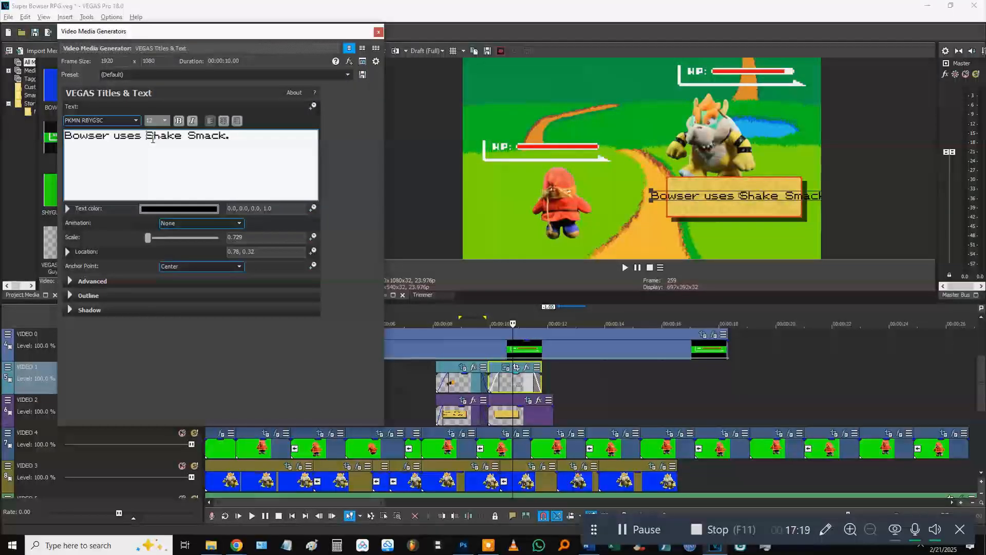
pyautogui.click(147, 136)
pyautogui.press('Return')
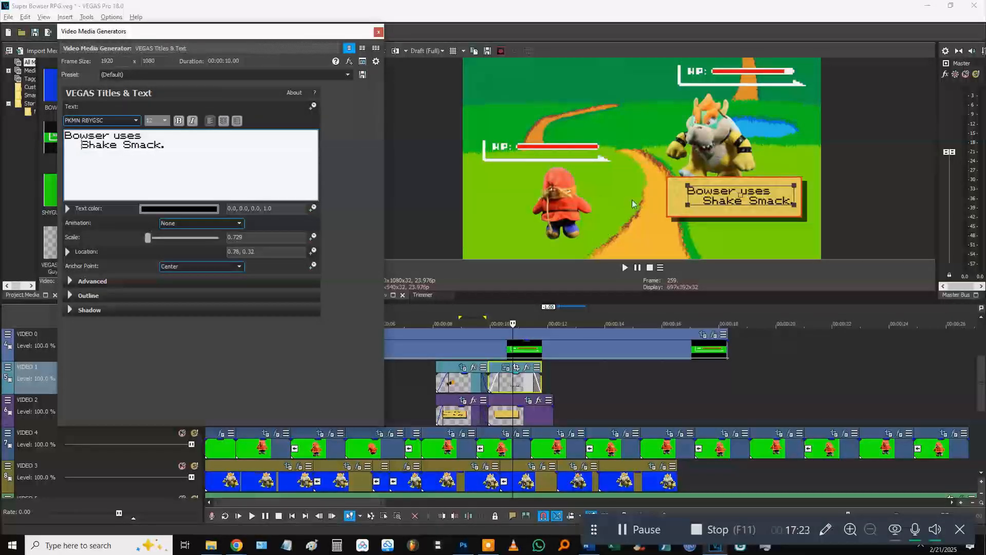
pyautogui.moveTo(783, 209); pyautogui.dragTo(752, 199)
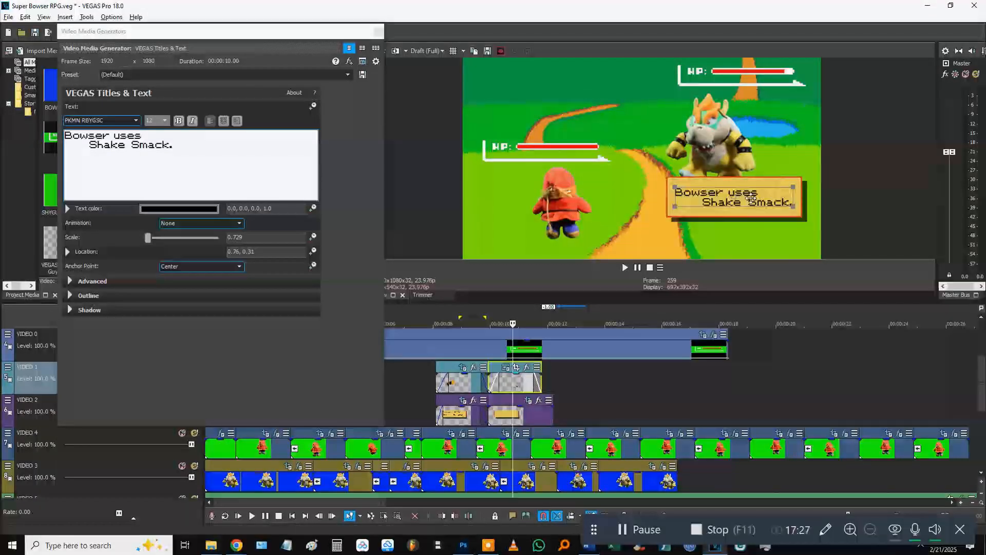
pyautogui.click(378, 32)
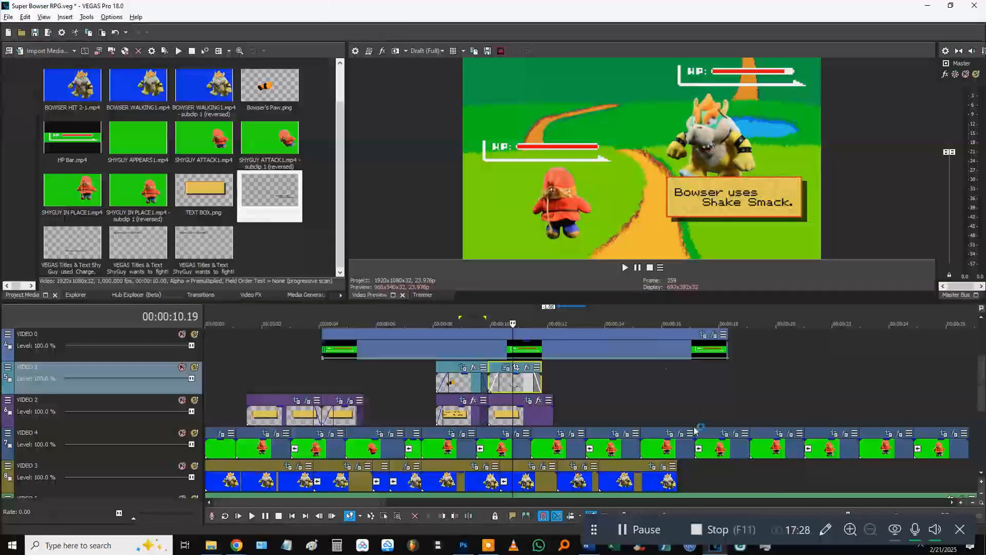
# Step: Play the Shake Smack message and trim the text box clip on VIDEO 2 to end with the title above it
pyautogui.click(488, 411)
pyautogui.press('space')
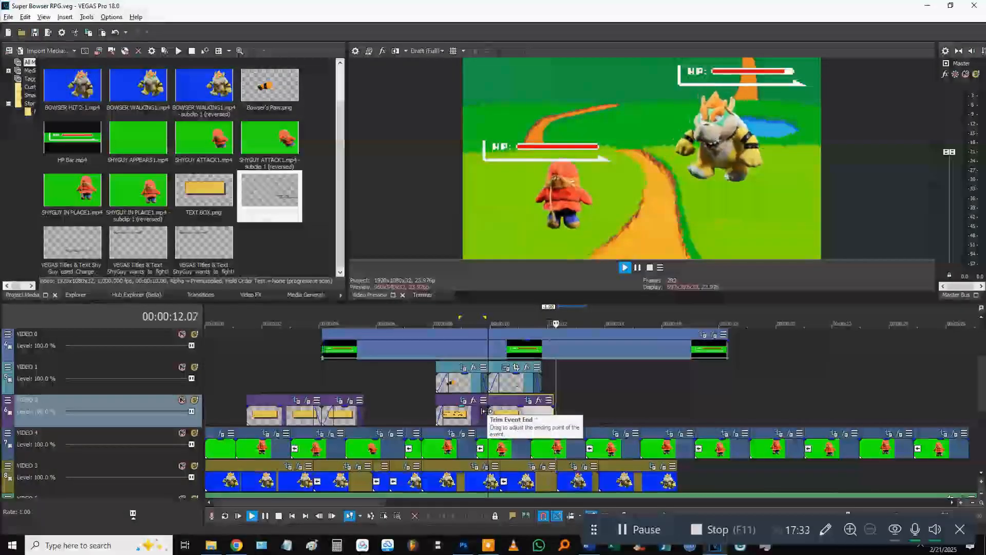
pyautogui.press('space')
pyautogui.moveTo(551, 416); pyautogui.dragTo(541, 417)
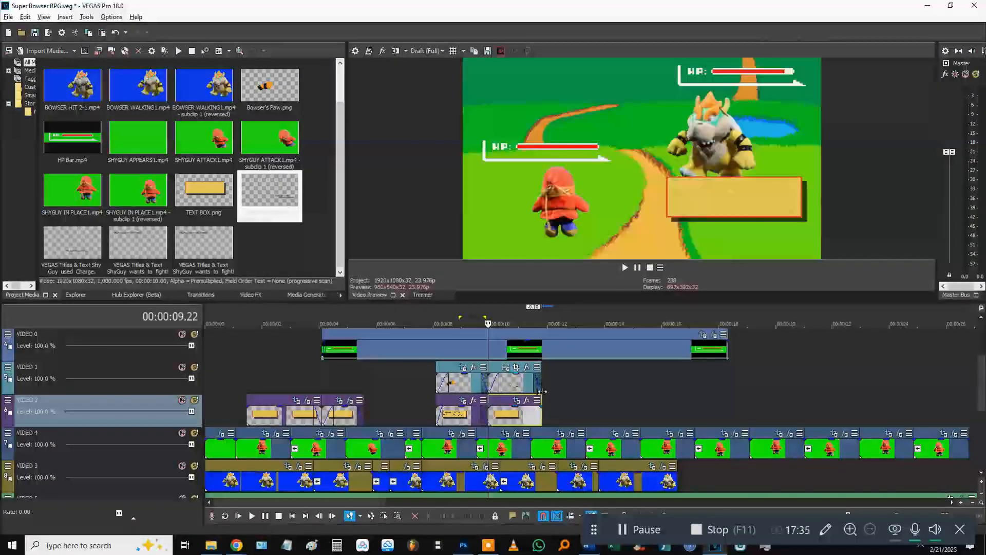
# Step: Trim the ends of the "Bowser uses Shake Smack." text on VIDEO 1 and its text box on VIDEO 2 to about 00:00:11.06
pyautogui.moveTo(541, 380); pyautogui.dragTo(526, 381)
pyautogui.moveTo(541, 410); pyautogui.dragTo(525, 411)
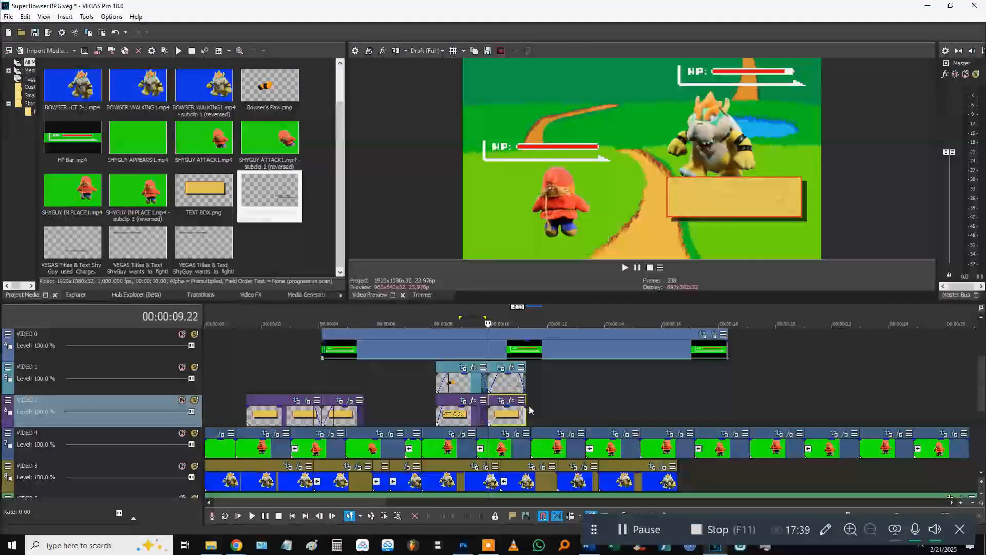
pyautogui.click(531, 410)
pyautogui.click(517, 411)
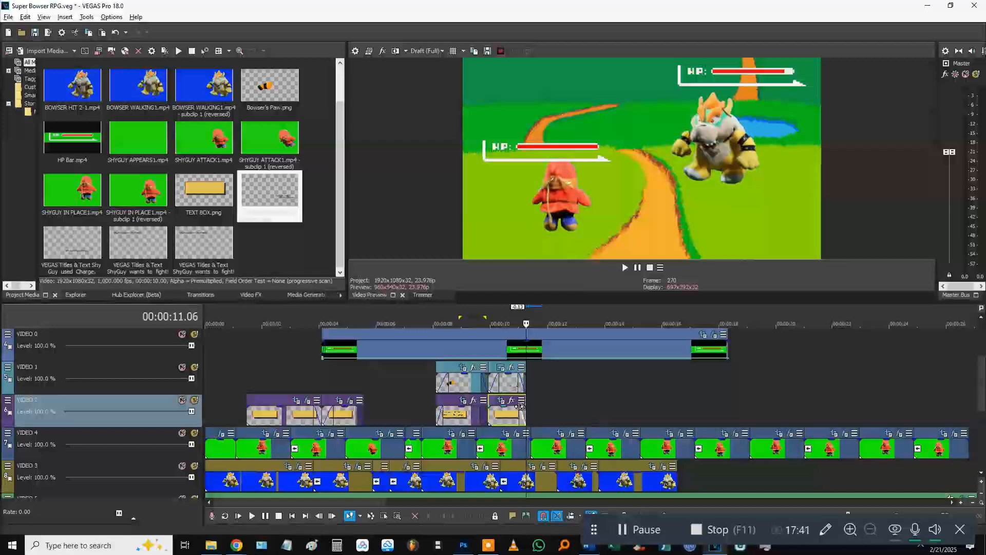
pyautogui.click(414, 408)
pyautogui.press('space')
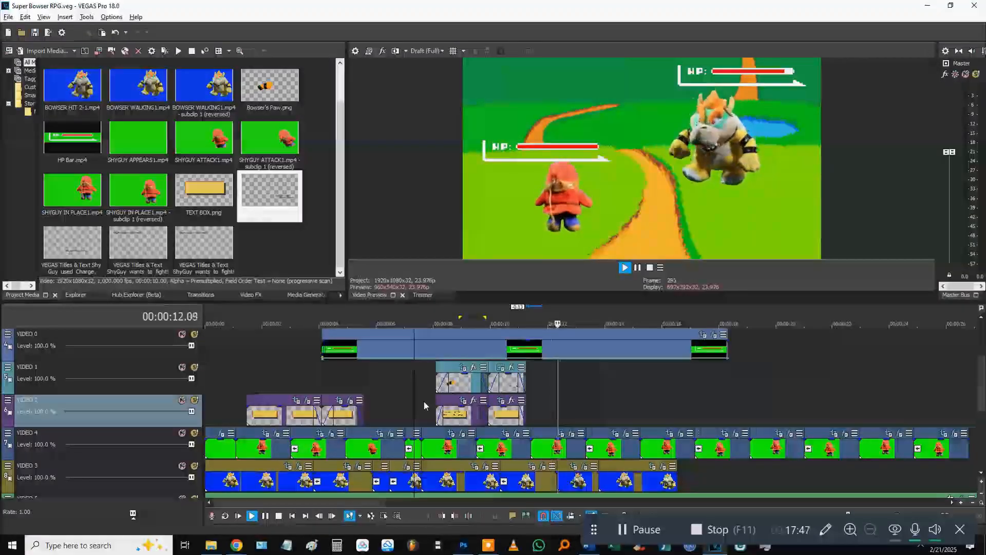
pyautogui.press('space')
pyautogui.scroll(3, 576, 445)
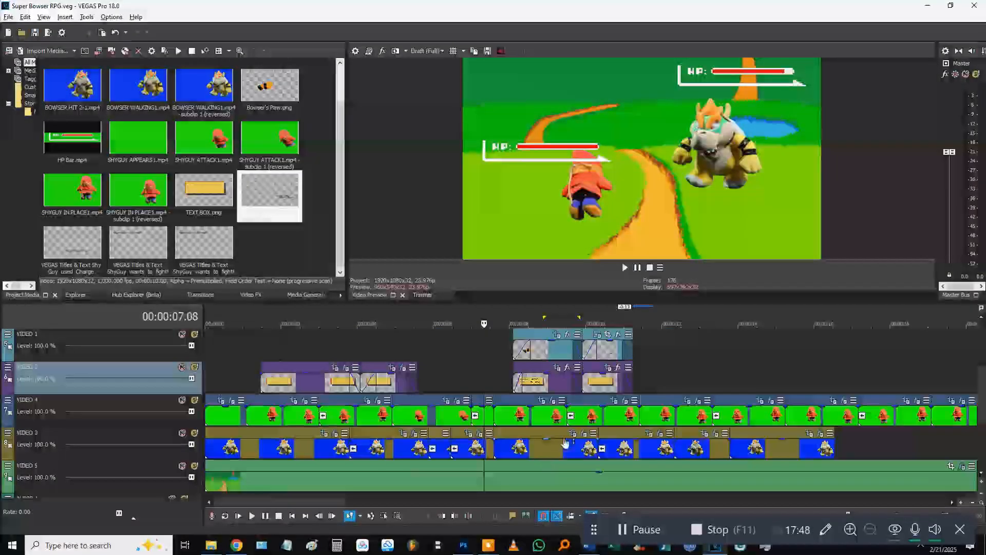
# Step: Shorten the Bowser clip under the Shake Smack text box by 16 frames, close the gap to the following clips, and save the project
pyautogui.click(653, 452)
pyautogui.moveTo(654, 452); pyautogui.dragTo(736, 458)
pyautogui.click(627, 452)
pyautogui.press('space')
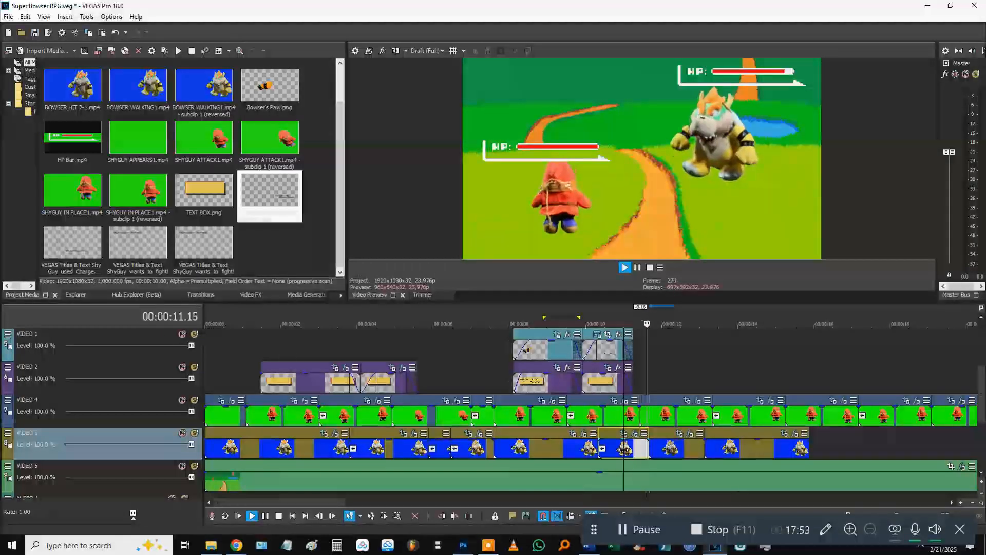
pyautogui.hotkey('ctrl', 's')
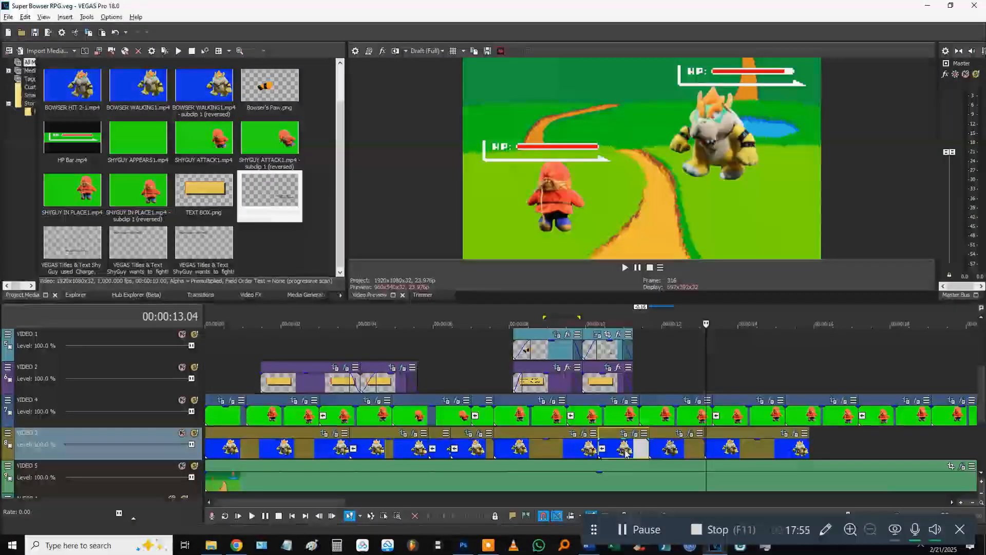
pyautogui.scroll(1, 668, 383)
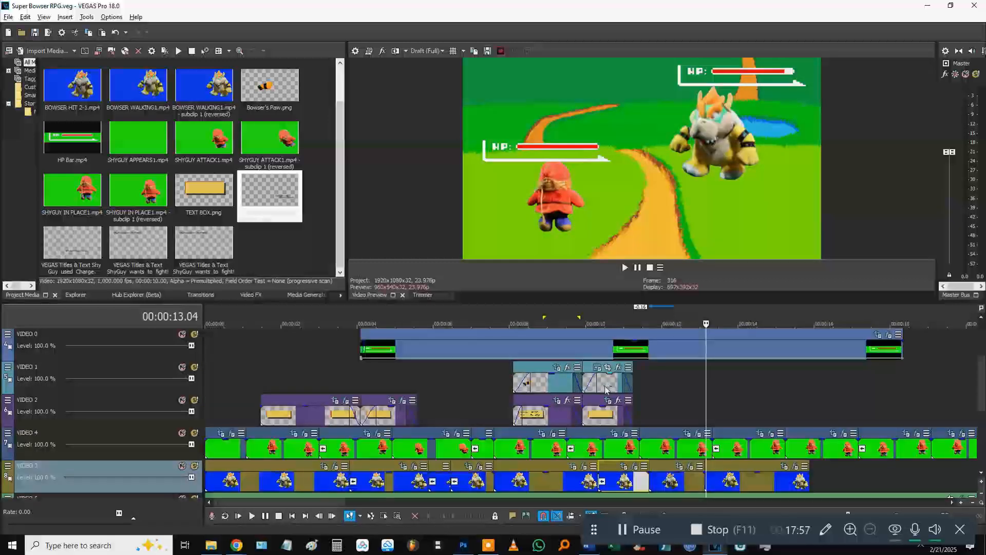
# Step: Play through the attack-menu transition and extend the Shake Smack text and its text box by 10 frames
pyautogui.click(560, 390)
pyautogui.press('space')
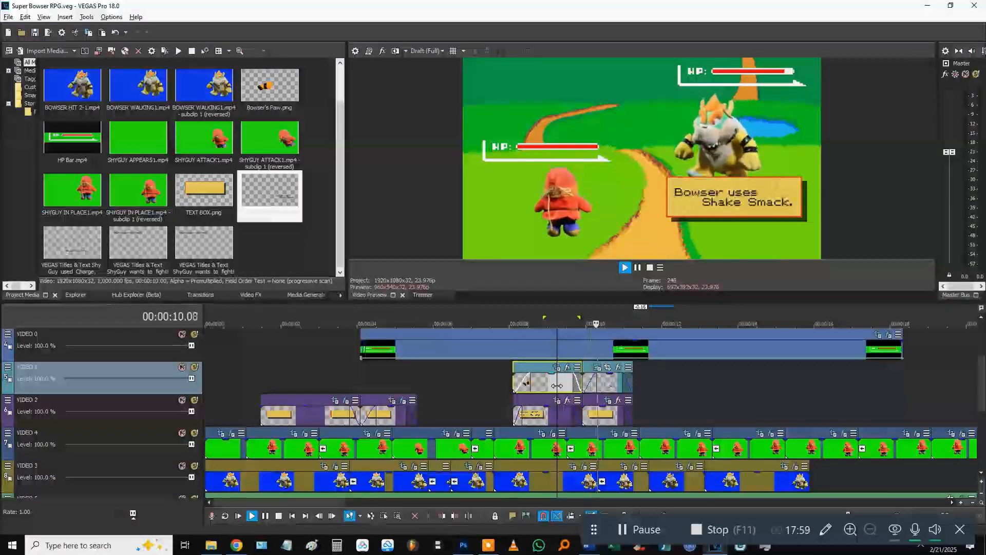
pyautogui.press('space')
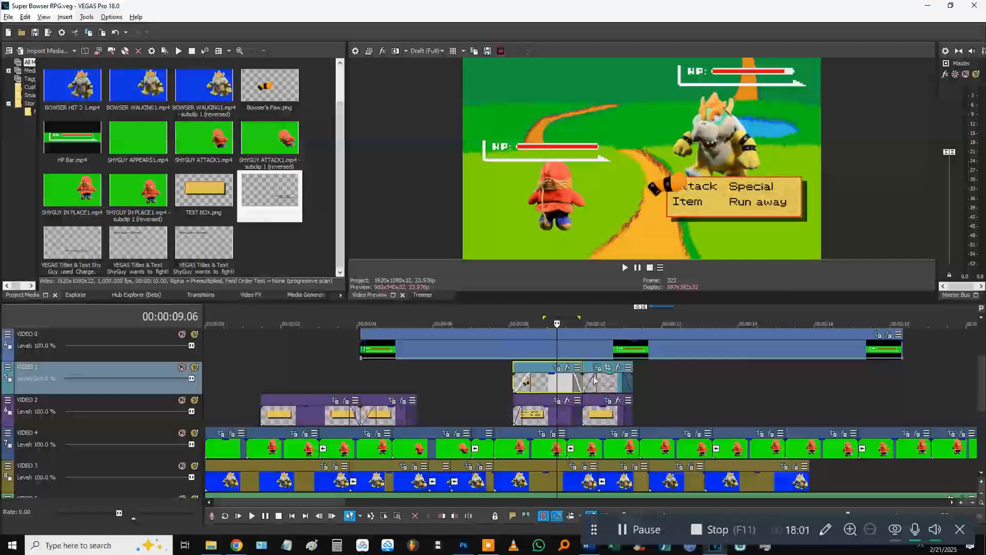
pyautogui.moveTo(589, 373); pyautogui.dragTo(567, 383)
pyautogui.press('space')
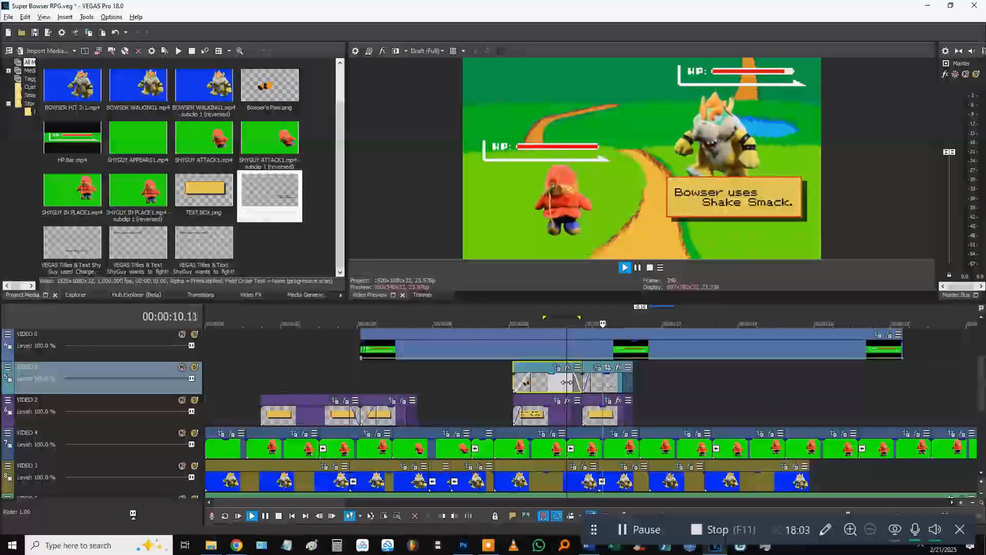
pyautogui.press('Return')
pyautogui.moveTo(633, 412); pyautogui.dragTo(649, 383)
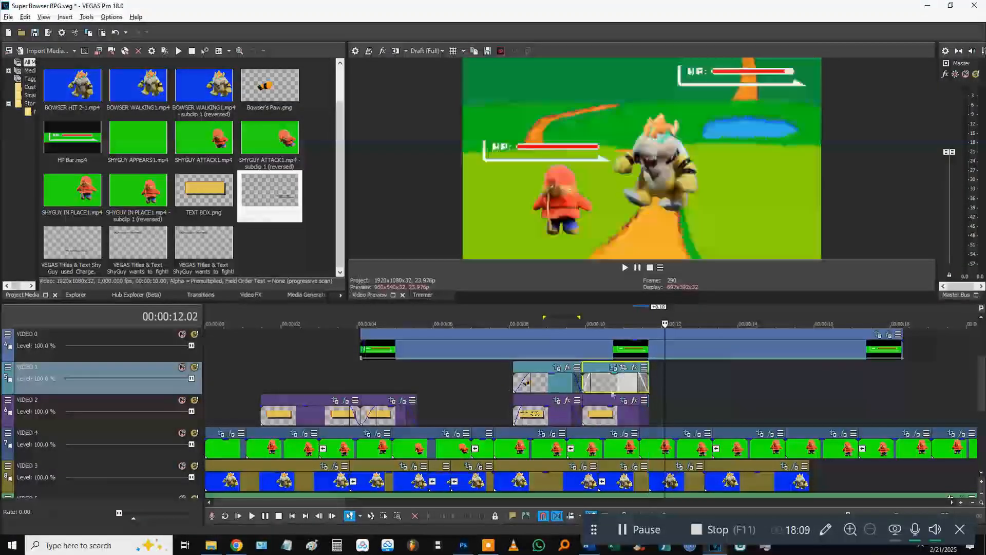
# Step: Play back from the attack menu through Bowser's attack to check the timing of the text boxes
pyautogui.click(552, 391)
pyautogui.press('space')
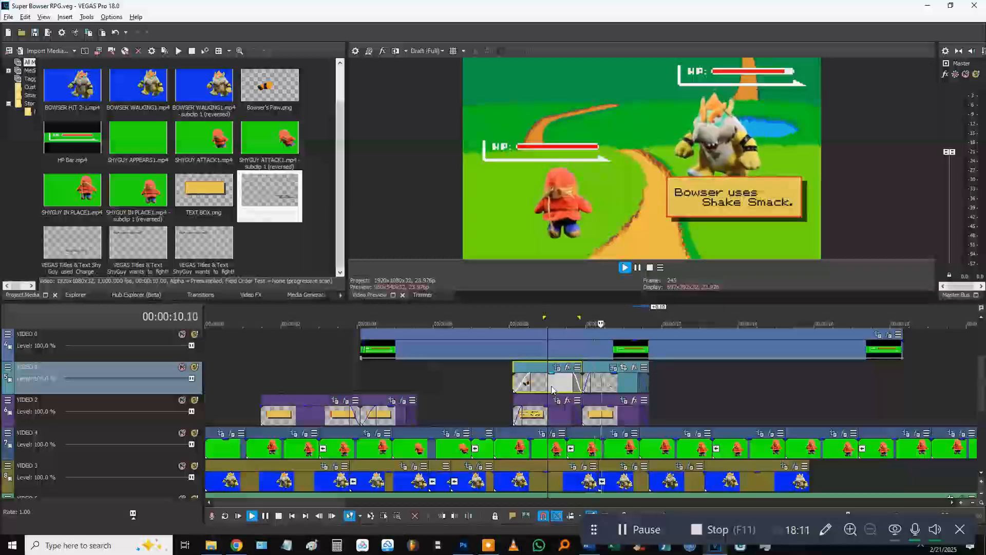
pyautogui.press('space')
pyautogui.press('space')
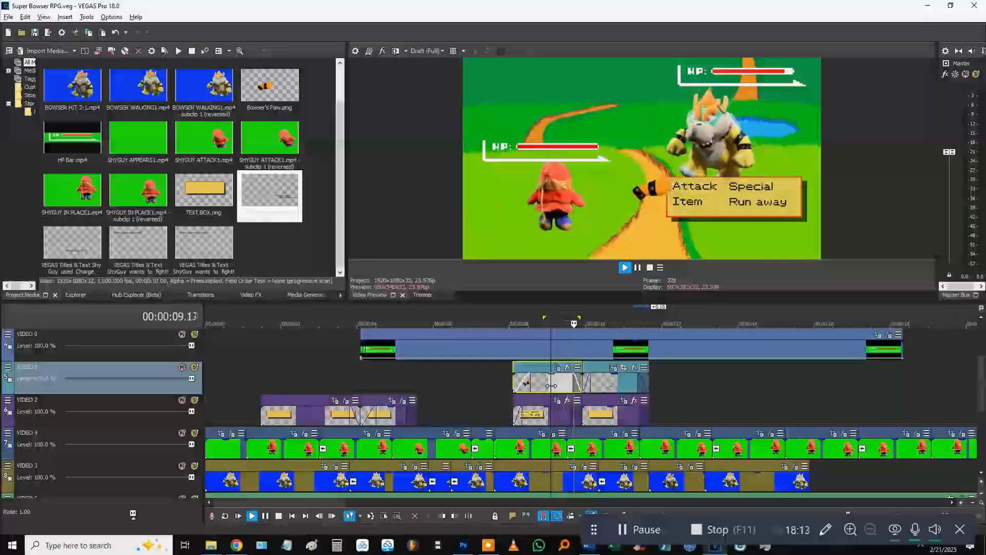
pyautogui.press('space')
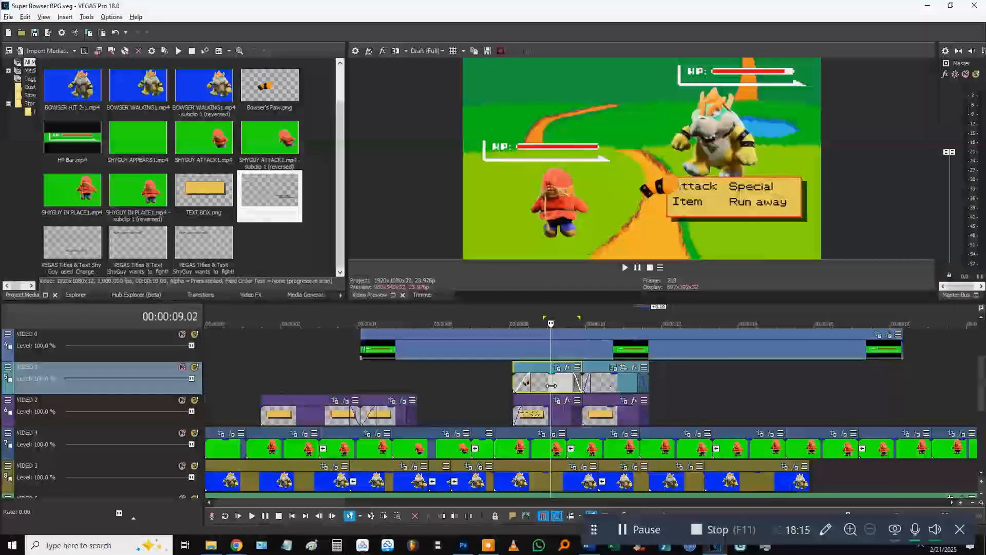
pyautogui.click(570, 411)
pyautogui.press('space')
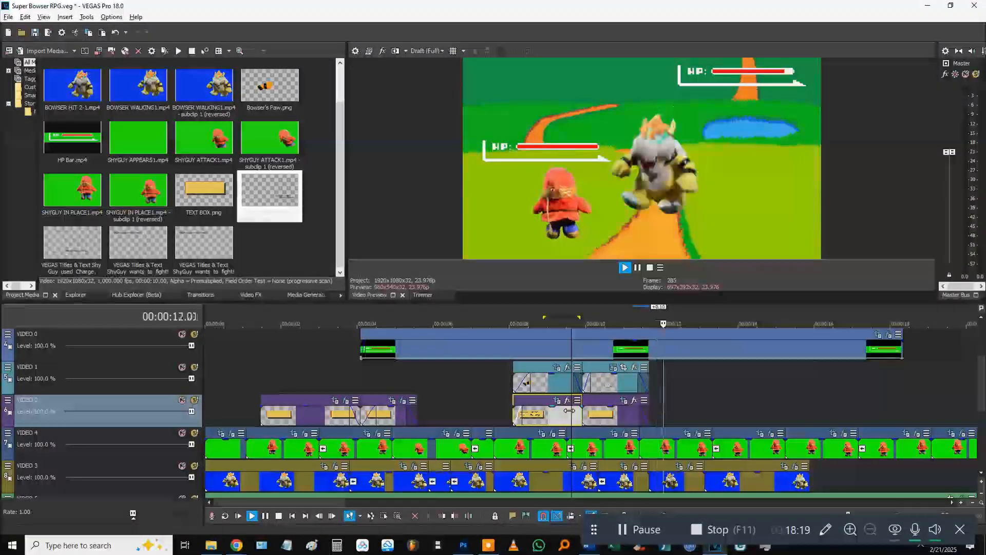
pyautogui.press('Return')
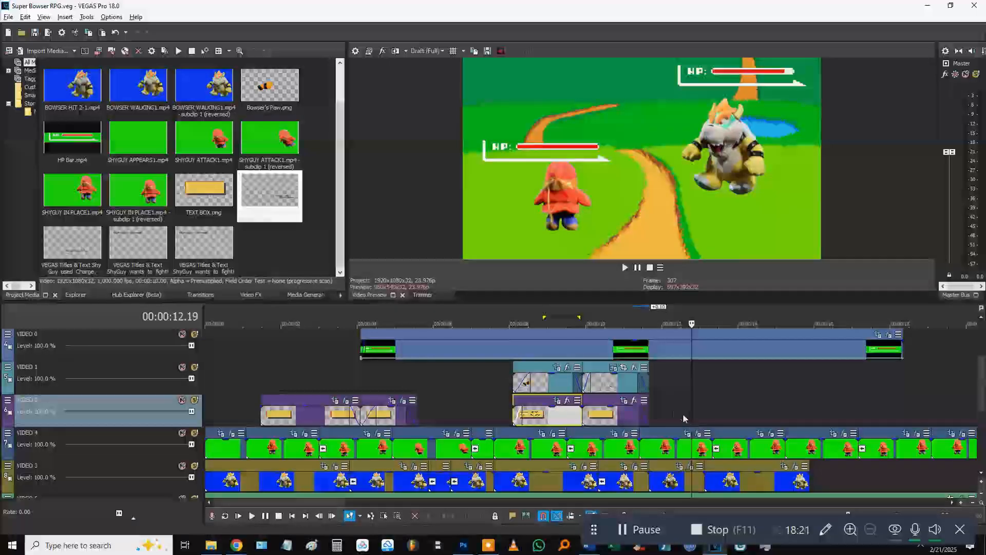
# Step: Split the Shy Guy clip on VIDEO 4 at 00:00:12.15, during Bowser's attack
pyautogui.press('Left')
pyautogui.click(667, 384)
pyautogui.press('Left')
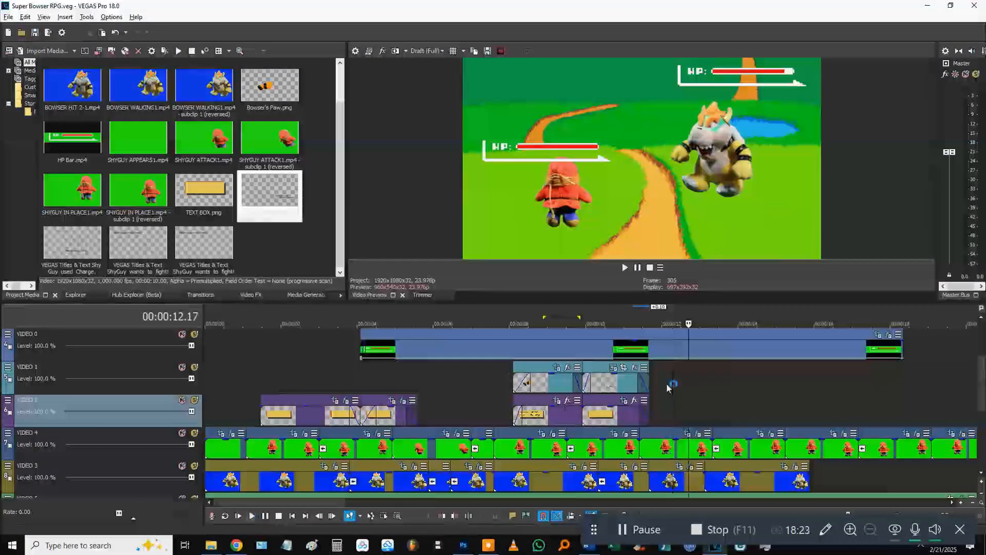
pyautogui.press('Left')
pyautogui.press('Left')
pyautogui.click(686, 453)
pyautogui.press('s')
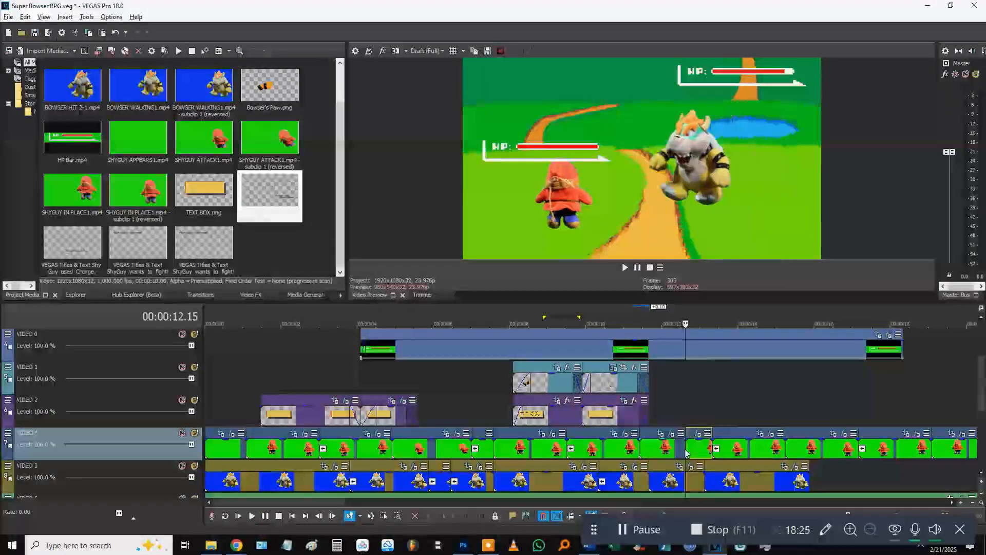
# Step: Add the Pinch/Punch, Scene Rotation and Swirl effects to the Shy Guy clip after the split
pyautogui.hscroll(3, 668, 452)
pyautogui.click(612, 435)
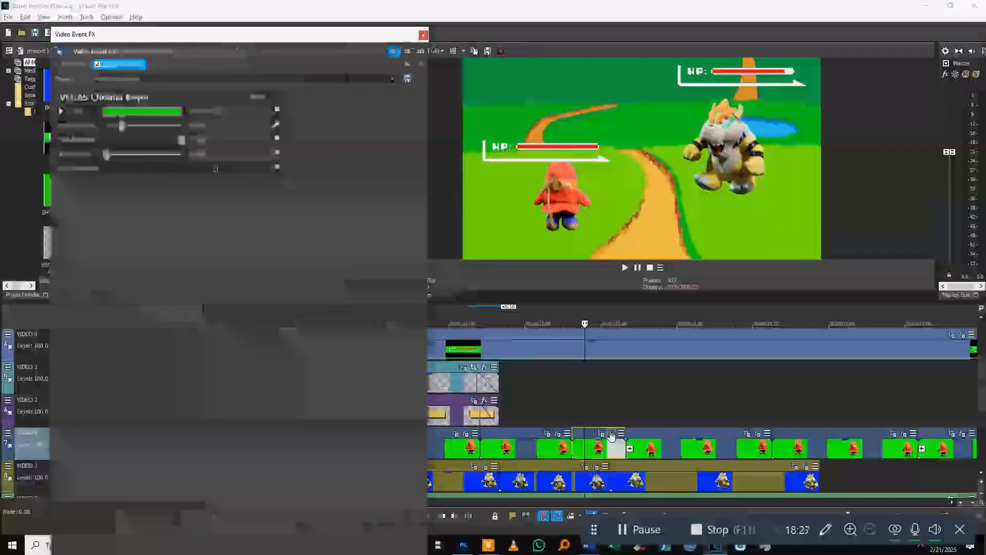
pyautogui.click(407, 64)
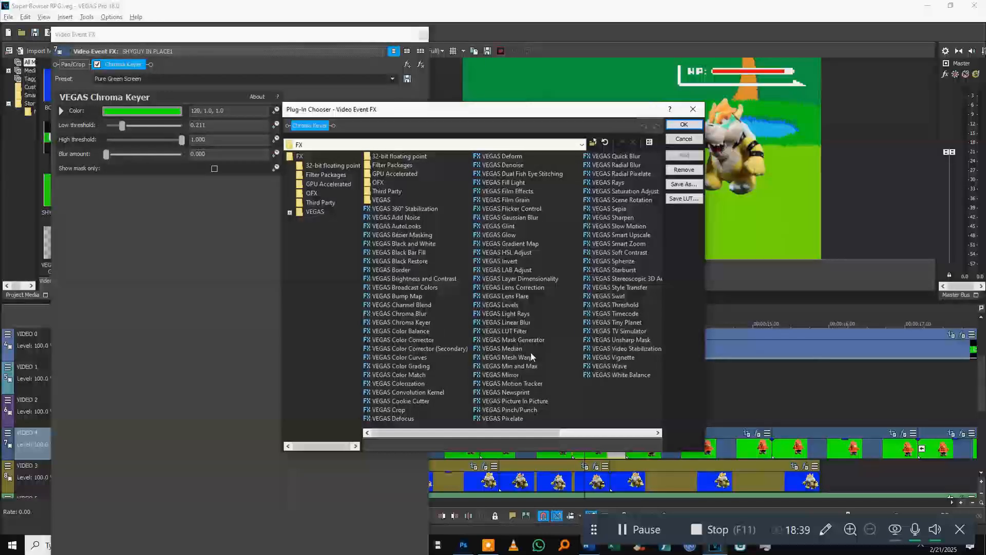
pyautogui.click(522, 409)
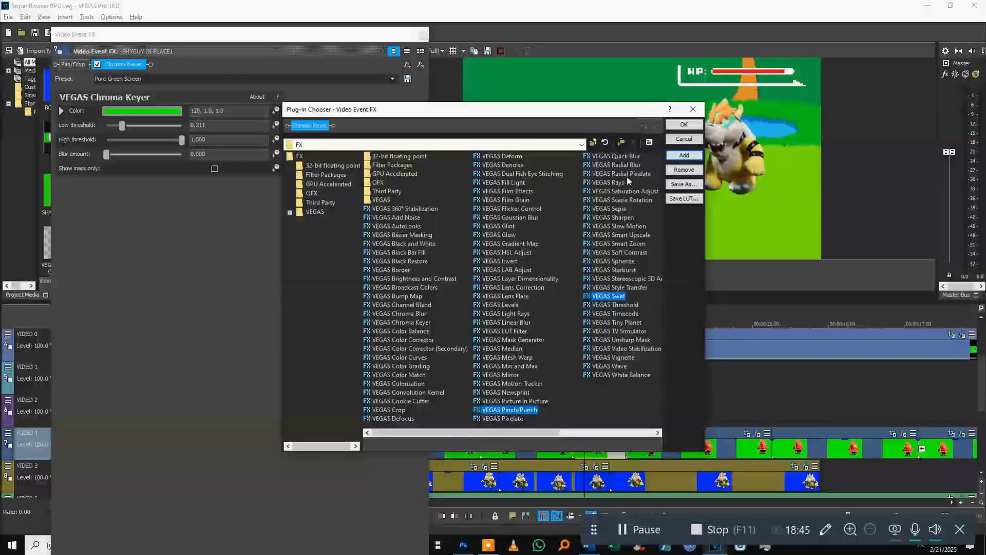
pyautogui.keyDown('ctrl'); pyautogui.click(633, 198); pyautogui.keyUp('ctrl')
pyautogui.click(684, 155)
pyautogui.click(684, 124)
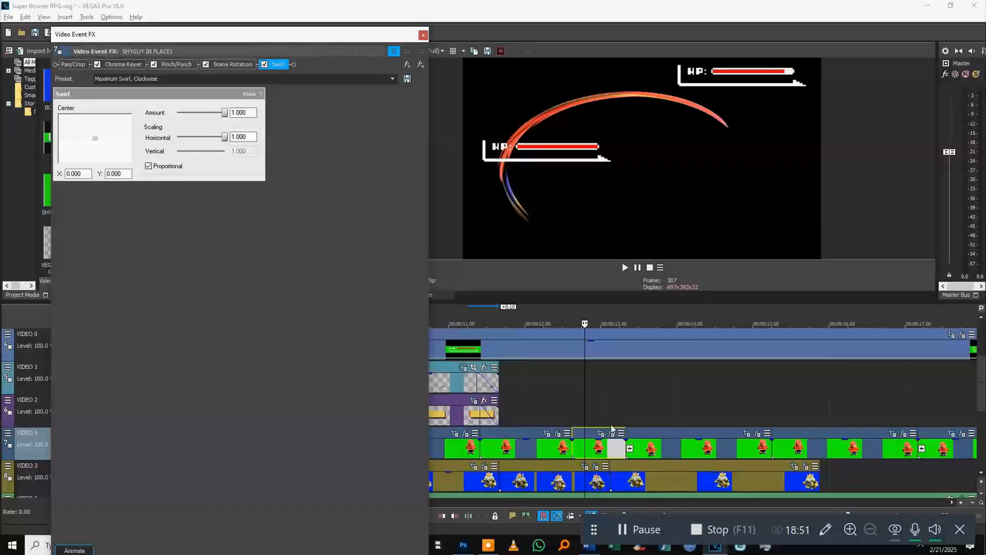
# Step: Compare the picture with Scene Rotation on and off, then remove Scene Rotation from the Shy Guy clip's effects
pyautogui.click(206, 64)
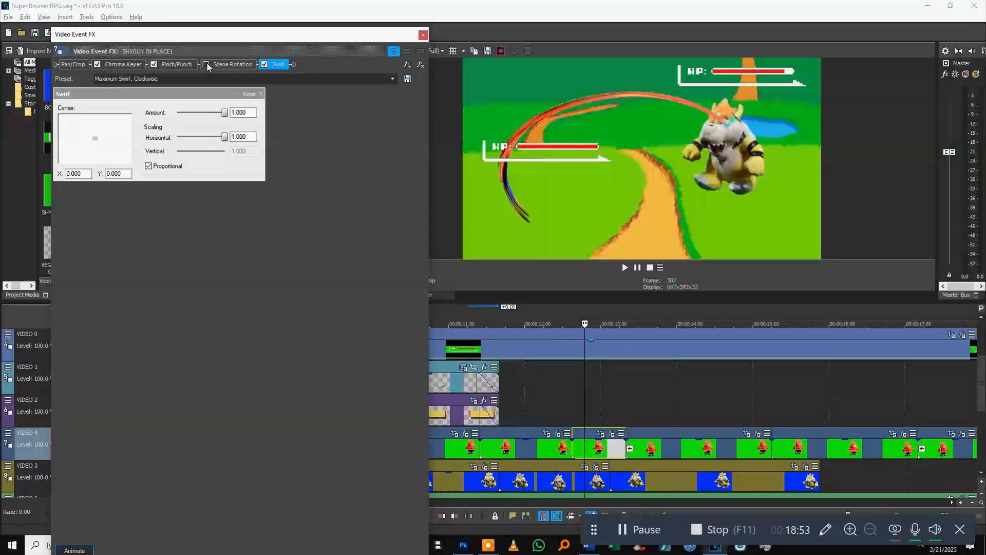
pyautogui.click(206, 64)
pyautogui.click(206, 64)
pyautogui.click(206, 65)
pyautogui.click(233, 64)
pyautogui.click(425, 65)
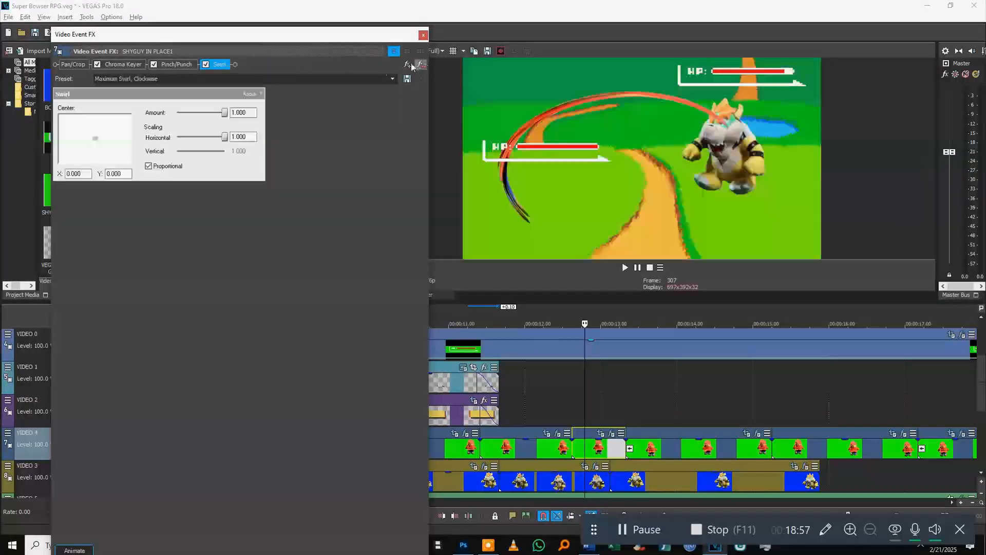
# Step: Set the Amount of both Swirl and Pinch/Punch to 0 on the Shy Guy clip
pyautogui.moveTo(225, 118); pyautogui.dragTo(201, 115)
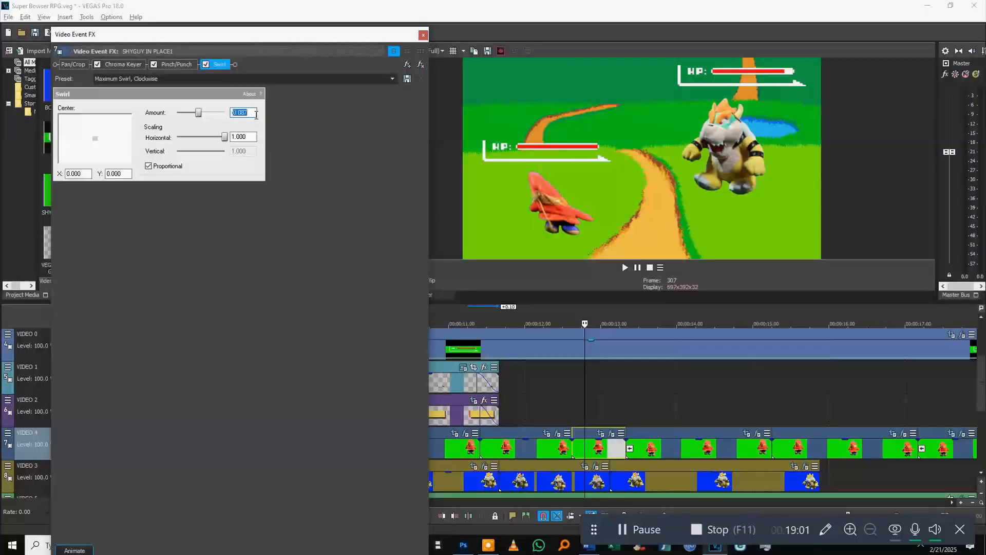
pyautogui.press('Tab')
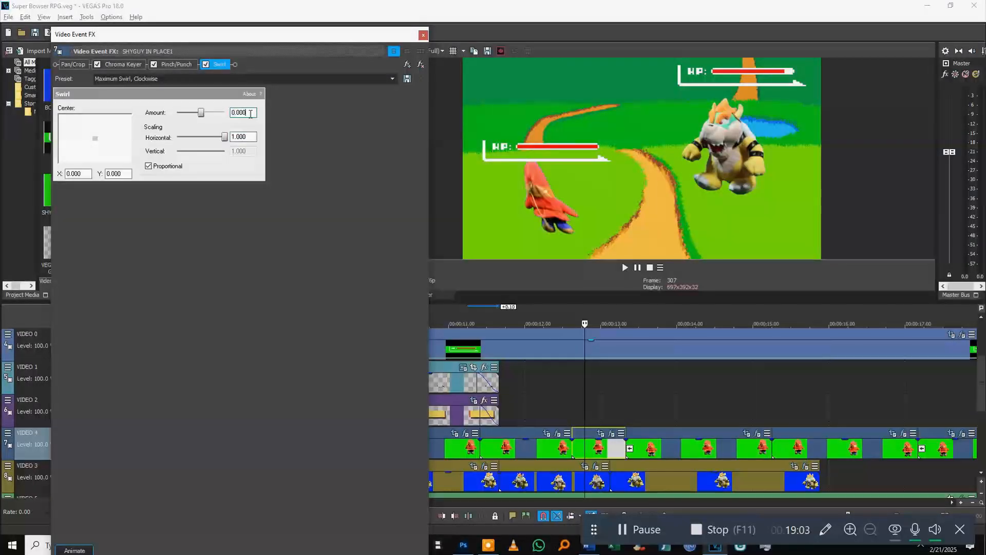
pyautogui.click(176, 64)
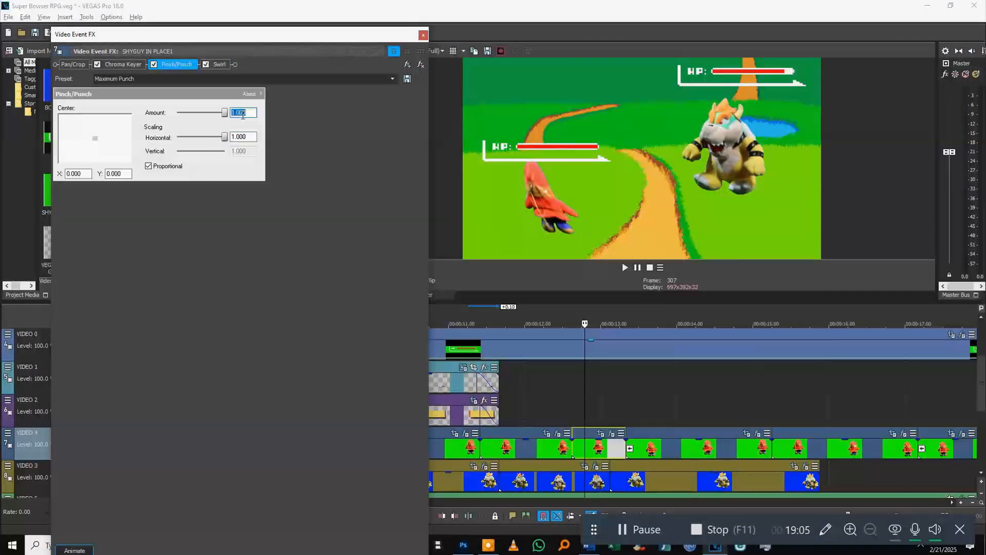
pyautogui.write('0')
pyautogui.press('Tab')
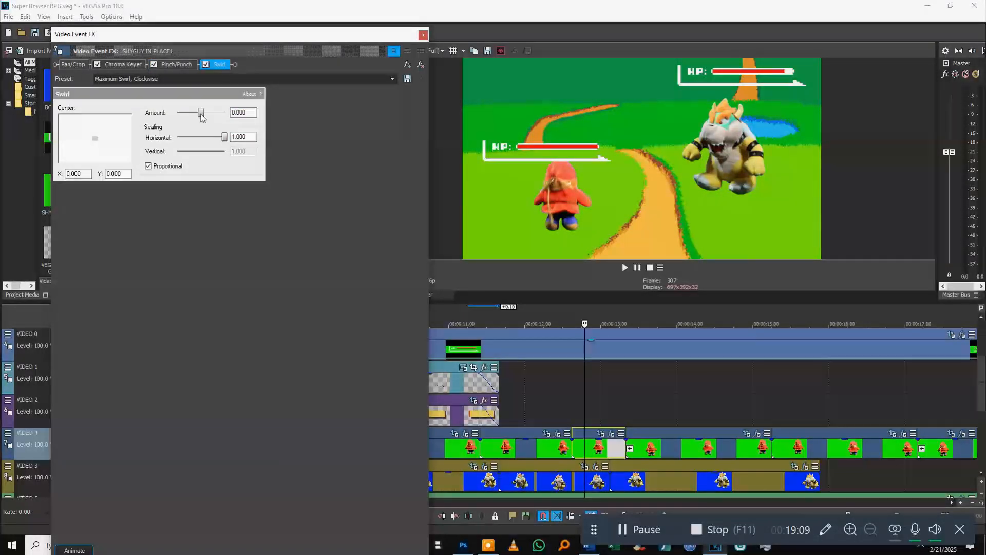
pyautogui.moveTo(202, 115); pyautogui.dragTo(205, 115)
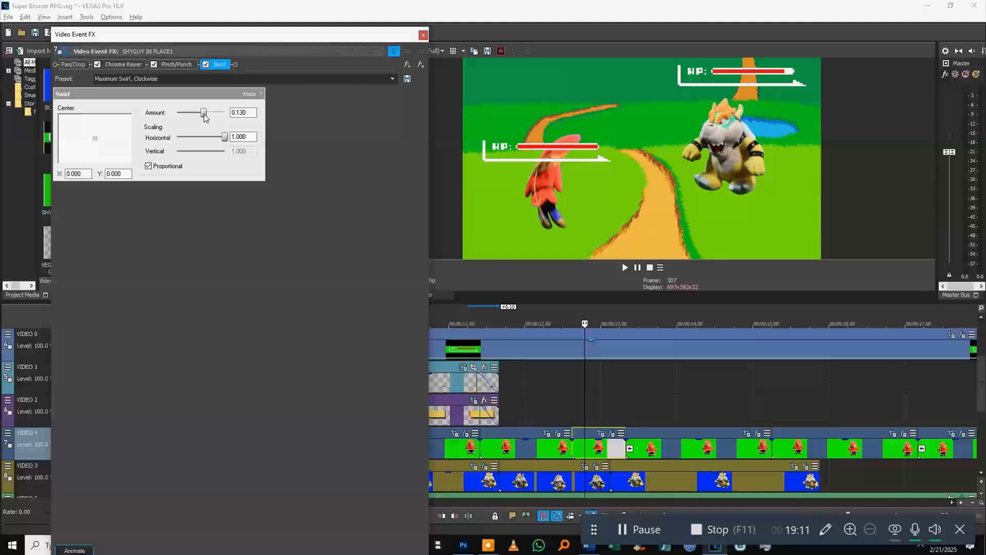
pyautogui.moveTo(205, 116); pyautogui.dragTo(201, 116)
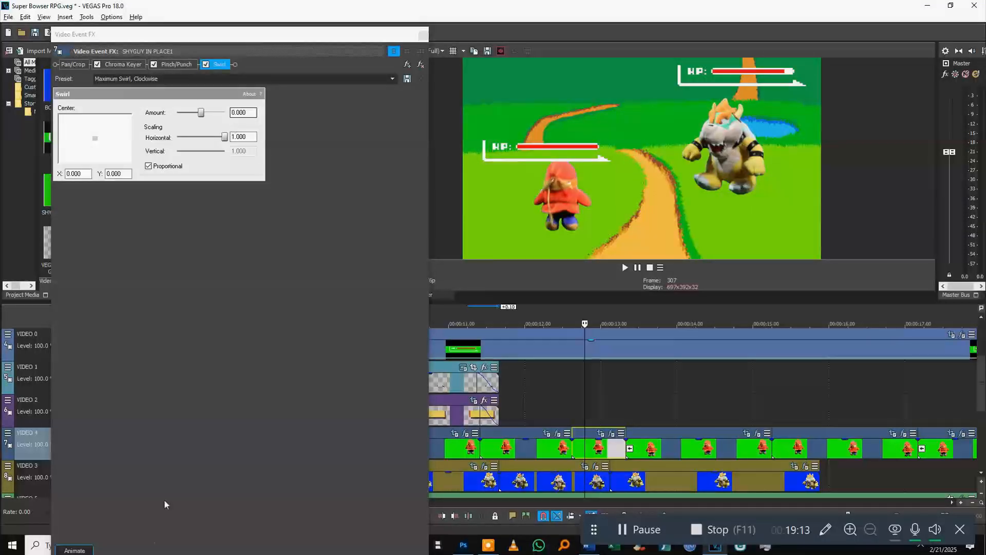
# Step: Show the Swirl keyframes and add one at 00:00:00.05 with an Amount of about 0.174
pyautogui.click(189, 44)
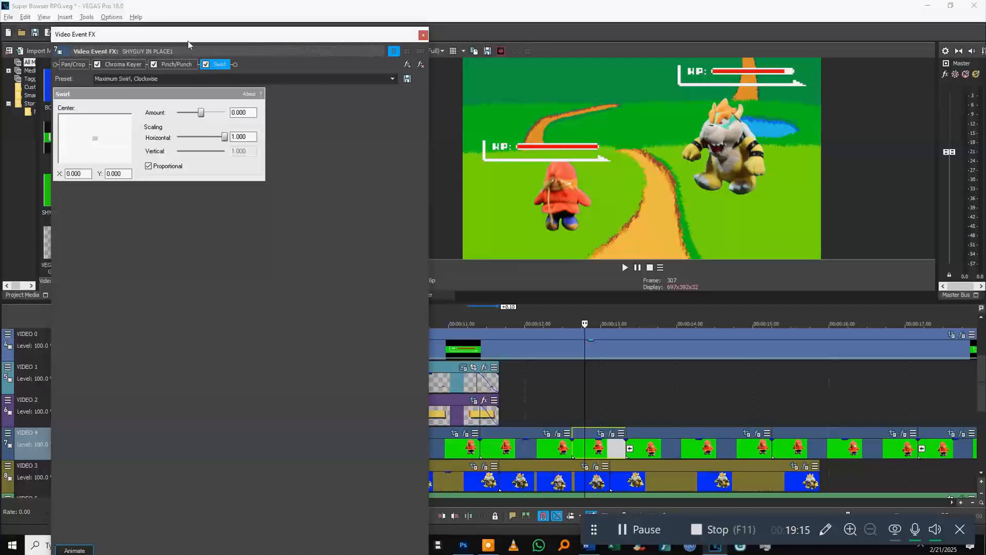
pyautogui.moveTo(202, 40); pyautogui.dragTo(216, 29)
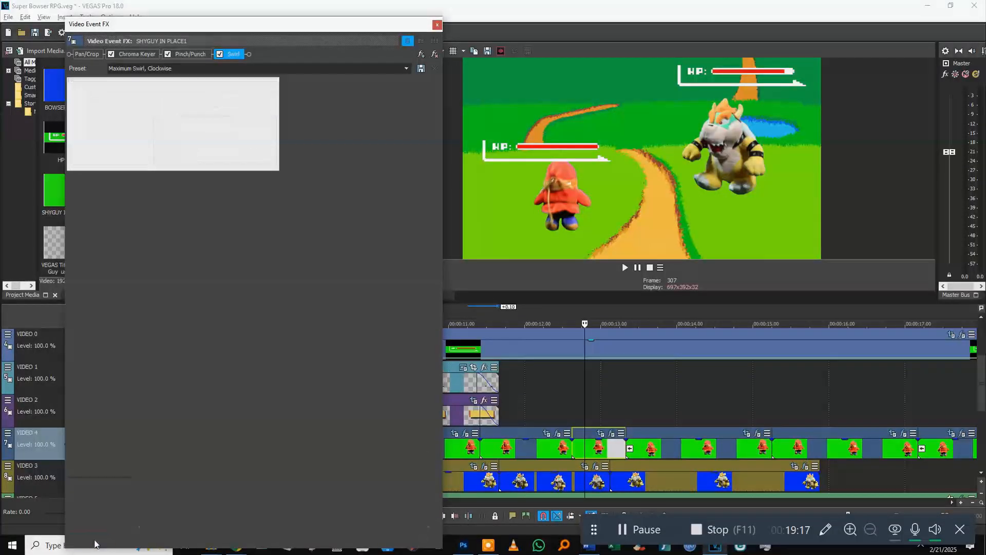
pyautogui.click(143, 473)
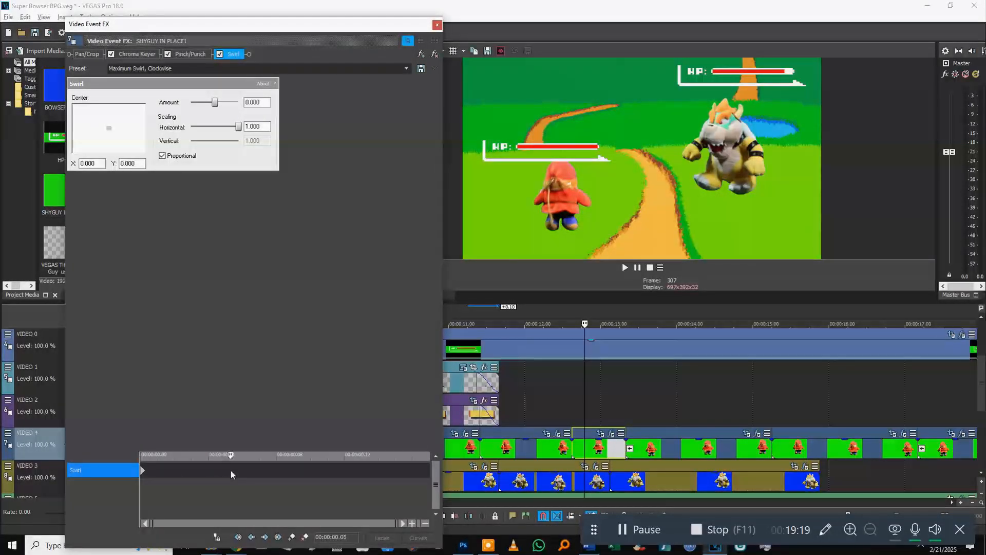
pyautogui.moveTo(217, 106); pyautogui.dragTo(222, 106)
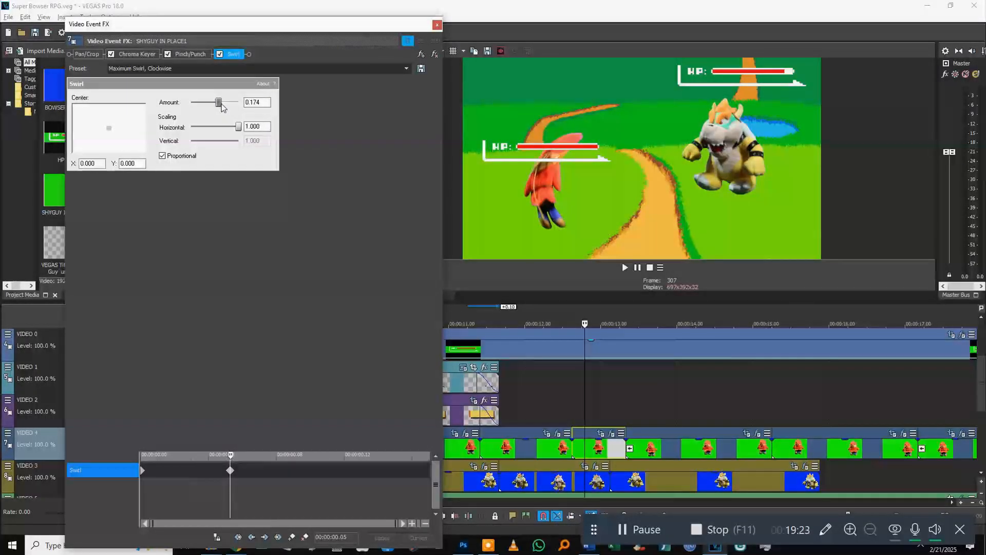
pyautogui.click(143, 472)
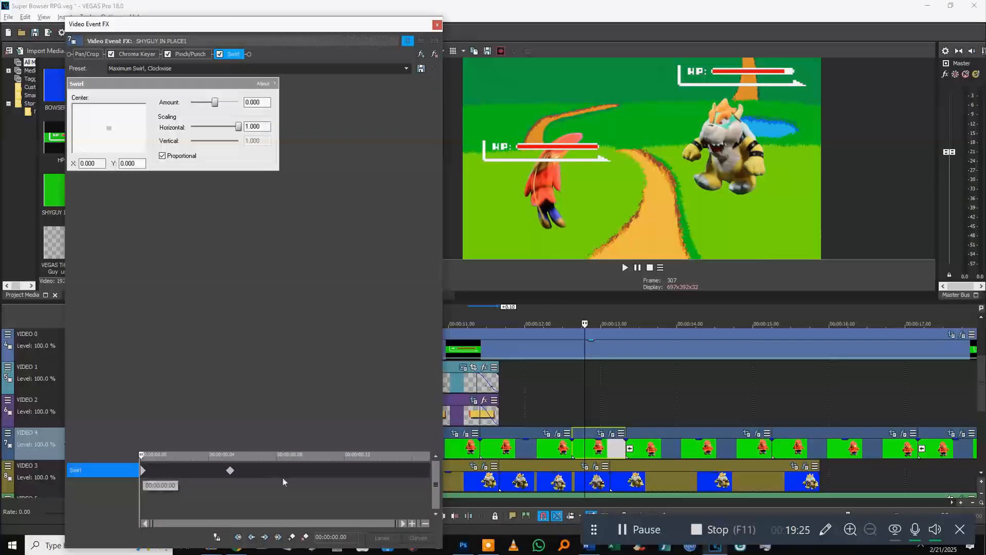
# Step: Play back the hit, then shorten the preceding Shy Guy clip on VIDEO 4 and move the distorted clip 5 frames earlier against it
pyautogui.click(566, 411)
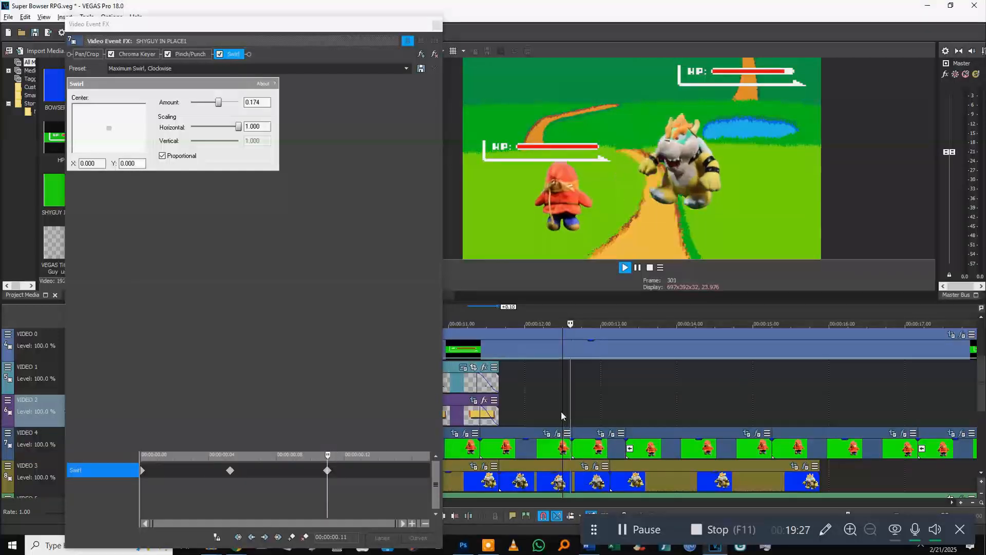
pyautogui.click(537, 410)
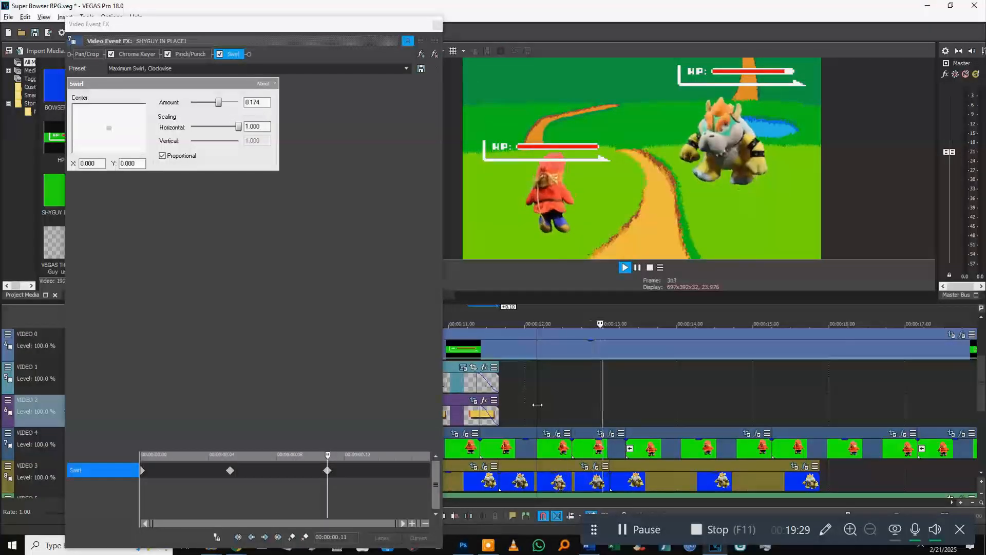
pyautogui.click(559, 450)
pyautogui.moveTo(586, 452)
pyautogui.mouseDown()
pyautogui.moveTo(592, 458)
pyautogui.moveTo(576, 456)
pyautogui.mouseUp()
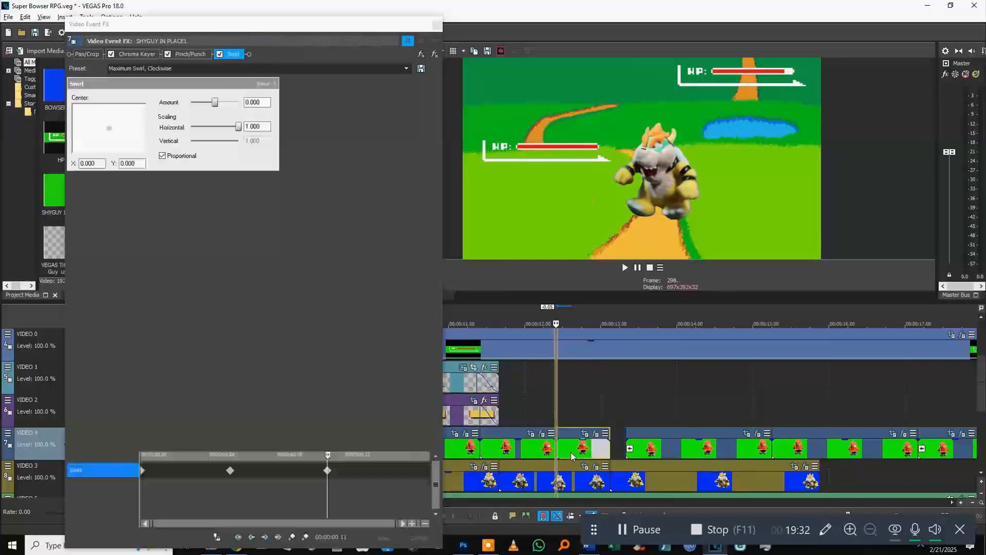
# Step: Play back the retimed Shy Guy hit reaction and save the project
pyautogui.click(528, 415)
pyautogui.press('space')
pyautogui.press('space')
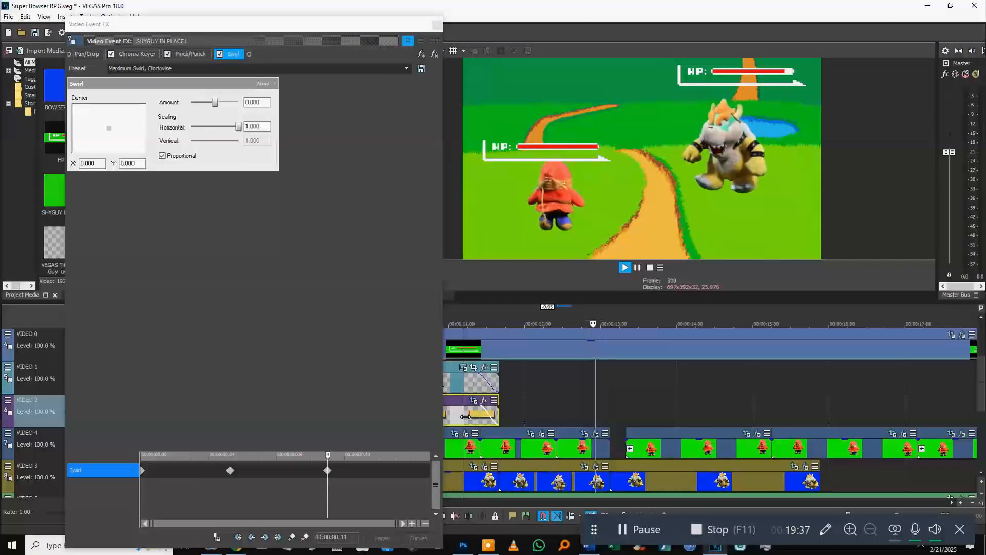
pyautogui.hotkey('ctrl', 's')
pyautogui.click(592, 406)
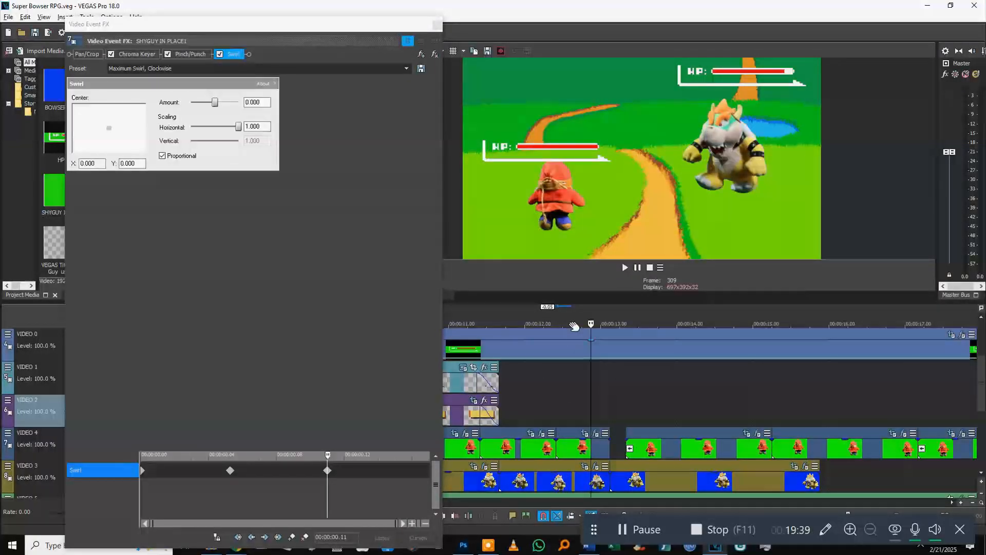
# Step: Try a Pinch/Punch Amount of up to 1.000 on the distorted Shy Guy clip and close its effects window
pyautogui.click(190, 54)
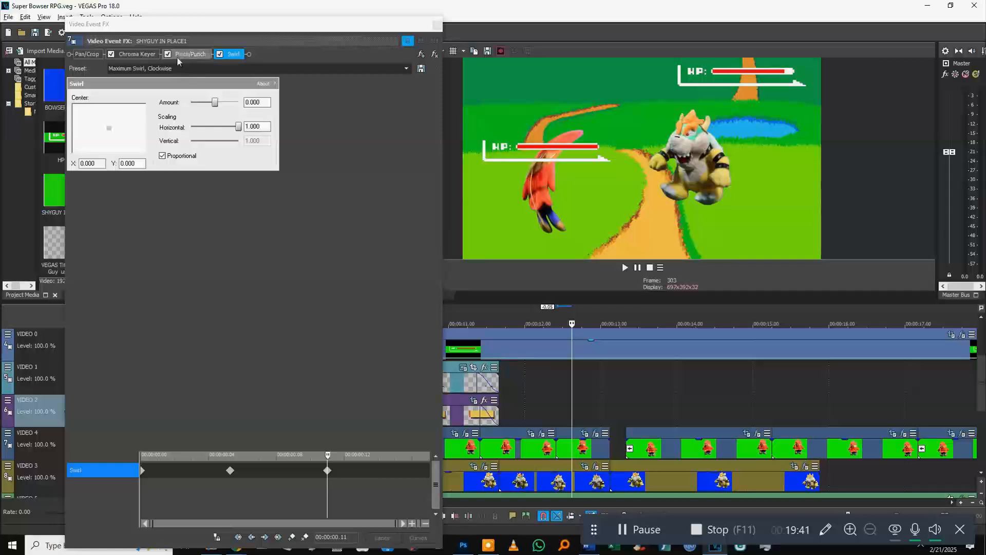
pyautogui.moveTo(215, 106)
pyautogui.mouseDown()
pyautogui.moveTo(225, 106)
pyautogui.moveTo(205, 109)
pyautogui.mouseUp()
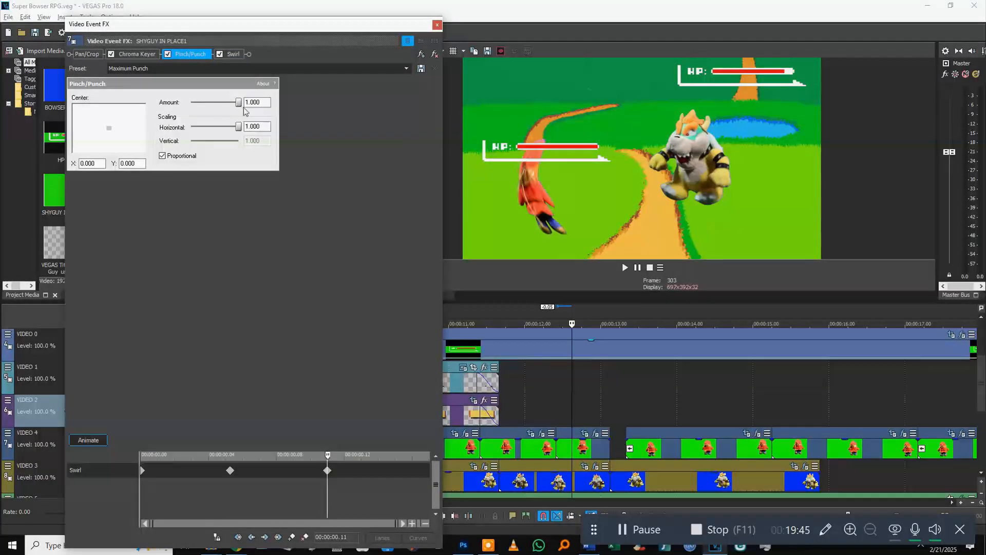
pyautogui.click(437, 25)
# Step: Play back Bowser's attack from just before the hit, then save the project
pyautogui.click(535, 406)
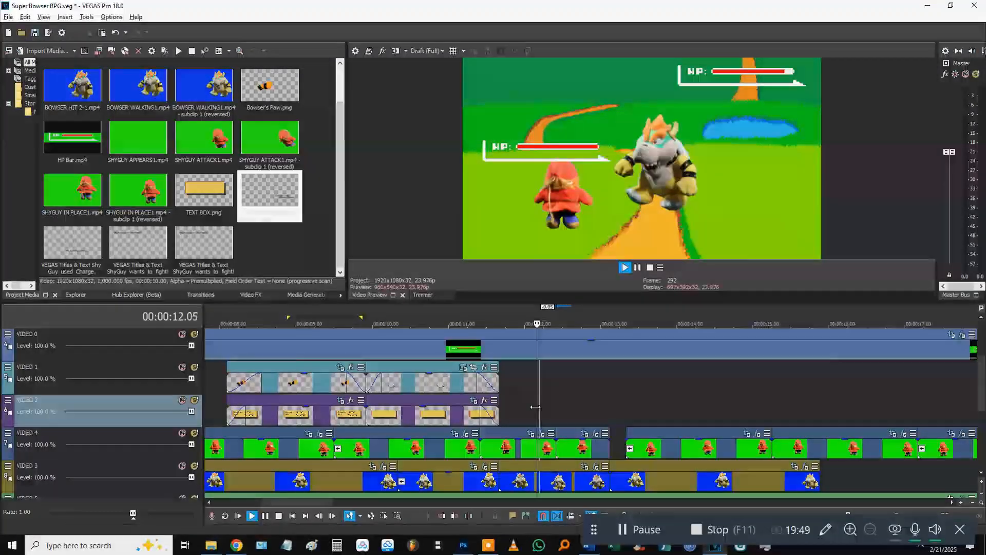
pyautogui.press('space')
pyautogui.press('space')
pyautogui.click(438, 411)
pyautogui.scroll(-1, 439, 410)
pyautogui.hotkey('ctrl', 's')
# Step: Play the battle from near its start through to the hit in a temporarily enlarged preview
pyautogui.click(296, 376)
pyautogui.scroll(-2, 297, 376)
pyautogui.click(212, 366)
pyautogui.press('space')
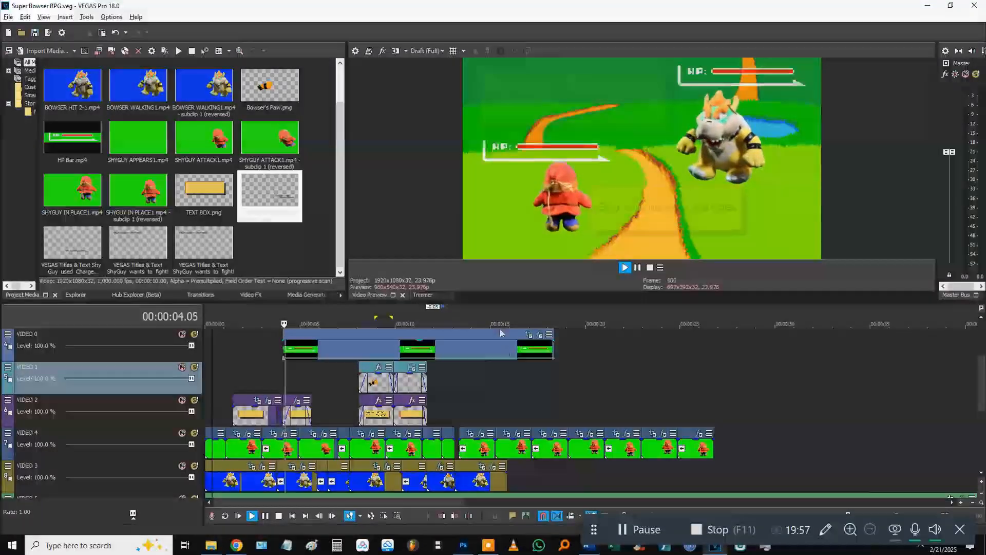
pyautogui.moveTo(487, 302); pyautogui.dragTo(480, 379)
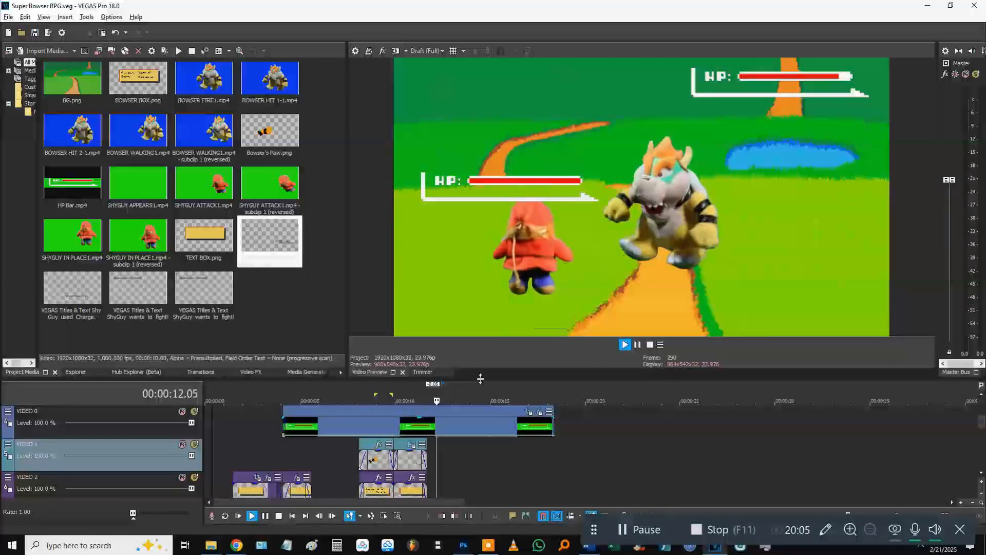
pyautogui.press('space')
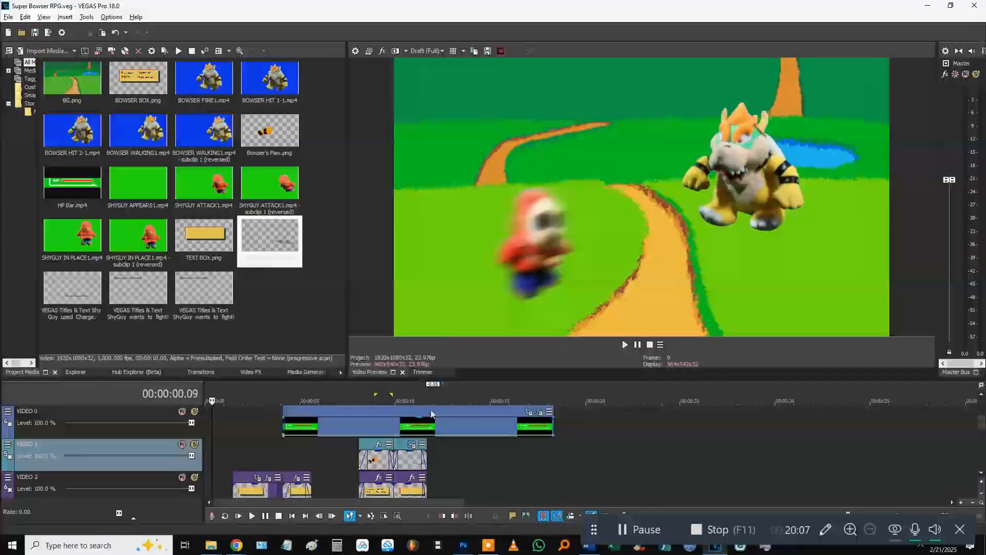
pyautogui.moveTo(448, 378); pyautogui.dragTo(448, 303)
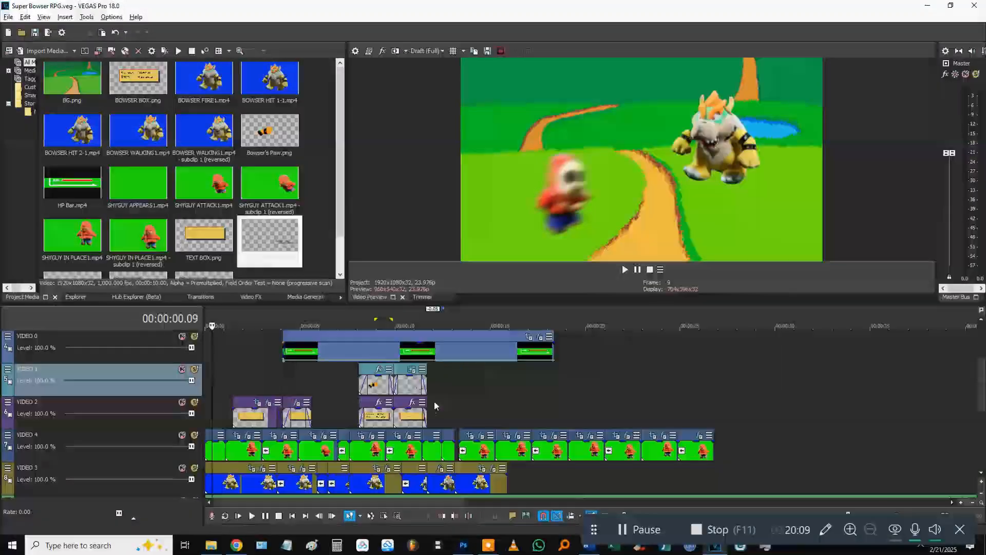
# Step: Move all Shy Guy clips after the gap on VIDEO 4 earlier so they directly follow the distorted hit clip
pyautogui.click(418, 416)
pyautogui.press('space')
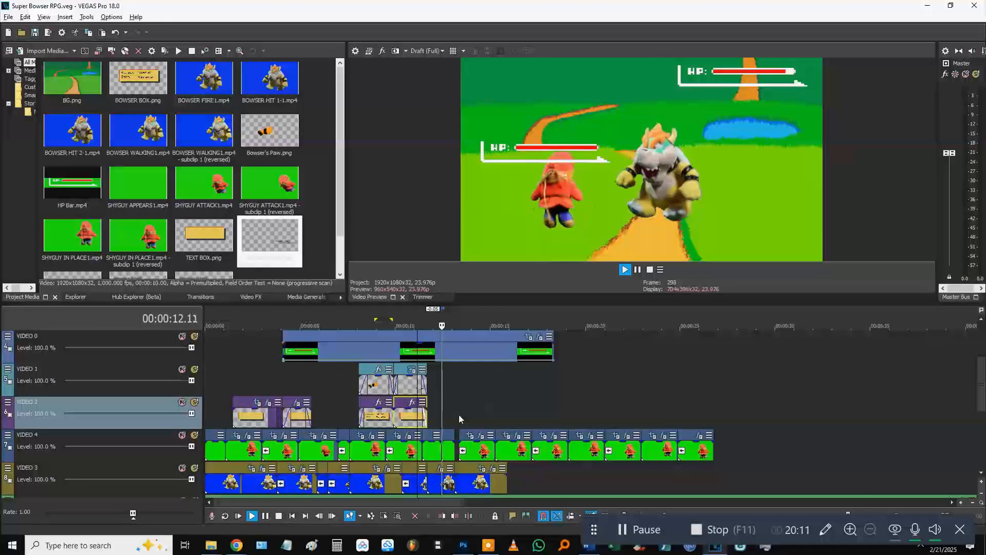
pyautogui.press('space')
pyautogui.click(469, 449)
pyautogui.keyDown('shift'); pyautogui.click(690, 453); pyautogui.keyUp('shift')
pyautogui.scroll(2, 545, 454)
pyautogui.moveTo(545, 455); pyautogui.dragTo(538, 455)
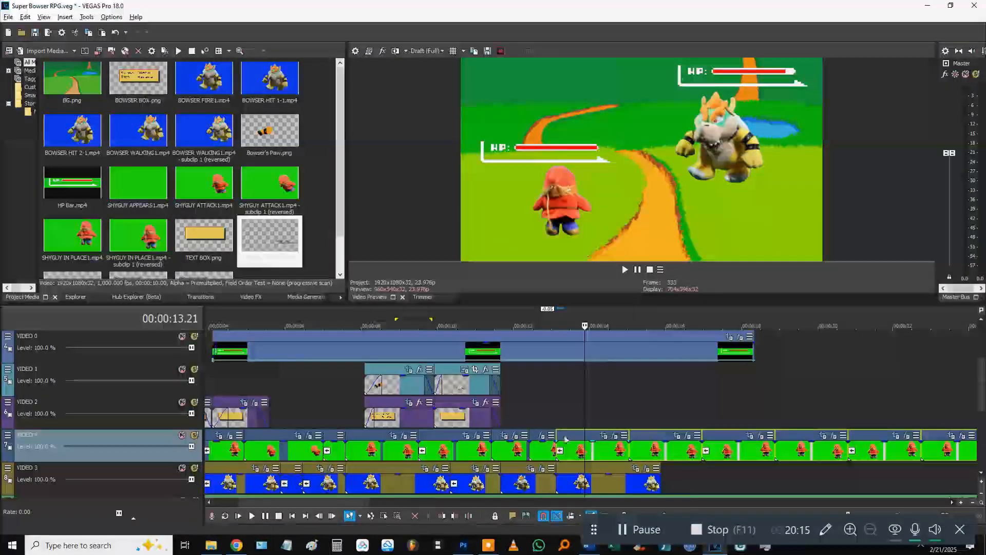
# Step: Play back the hit to check the transition into the moved Shy Guy clips
pyautogui.click(541, 412)
pyautogui.press('space')
pyautogui.scroll(-2, 541, 412)
pyautogui.press('space')
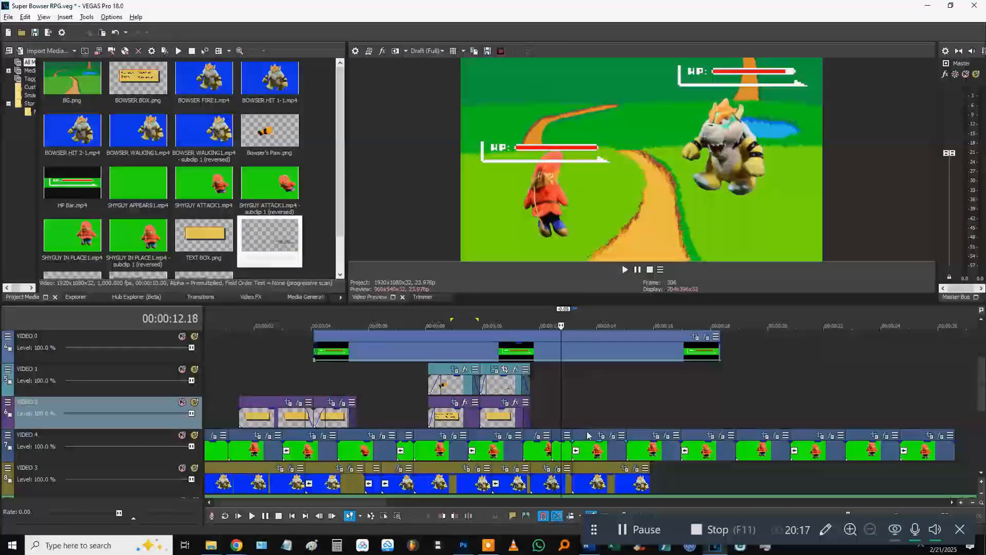
pyautogui.scroll(1, 579, 378)
pyautogui.click(544, 389)
pyautogui.press('space')
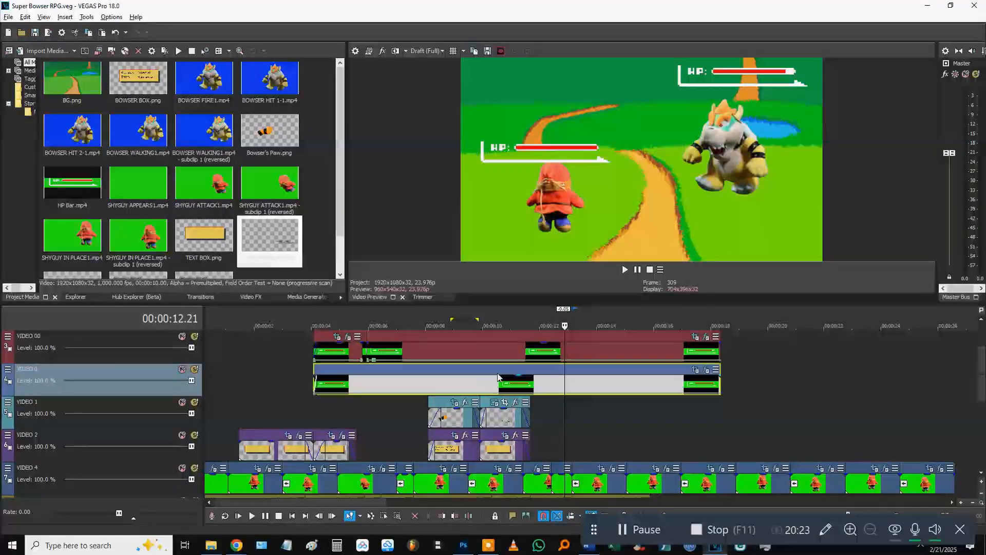
# Step: Split the HP bar clip on VIDEO 0 at 00:00:12.10, where Bowser's attack lands
pyautogui.click(544, 383)
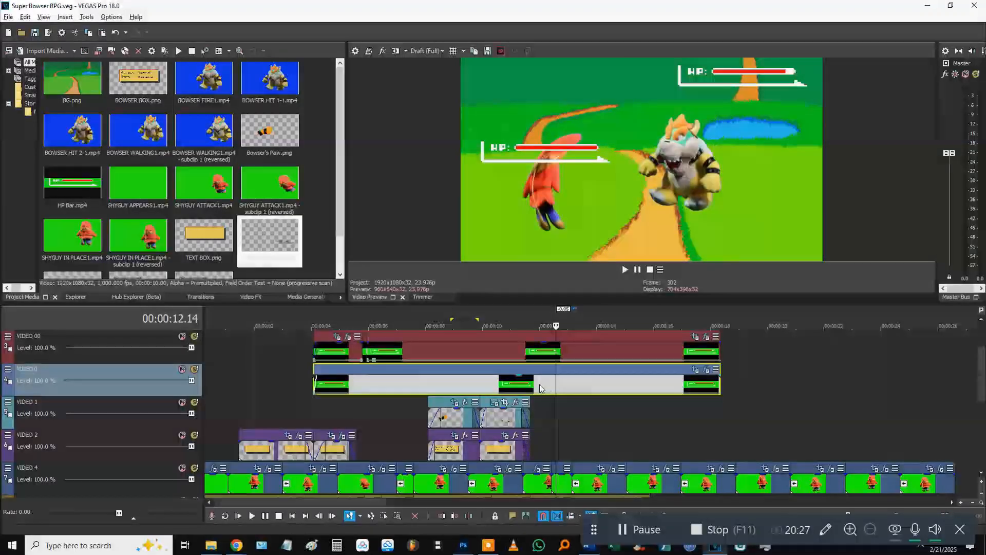
pyautogui.click(554, 389)
pyautogui.press('s')
pyautogui.scroll(3, 617, 399)
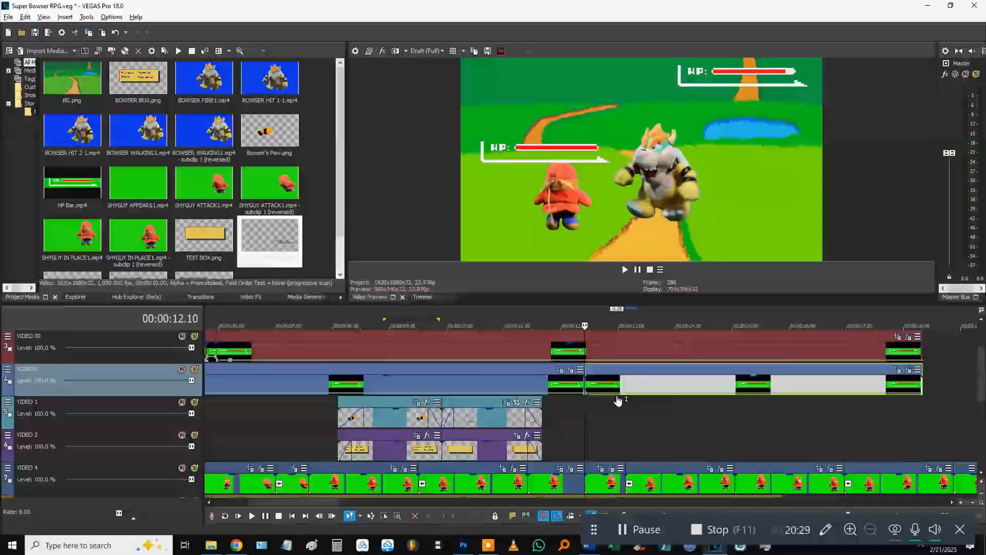
# Step: Try a velocity of about 180% on the HP bar clip after the split and play back the drain
pyautogui.moveTo(617, 397); pyautogui.dragTo(617, 391)
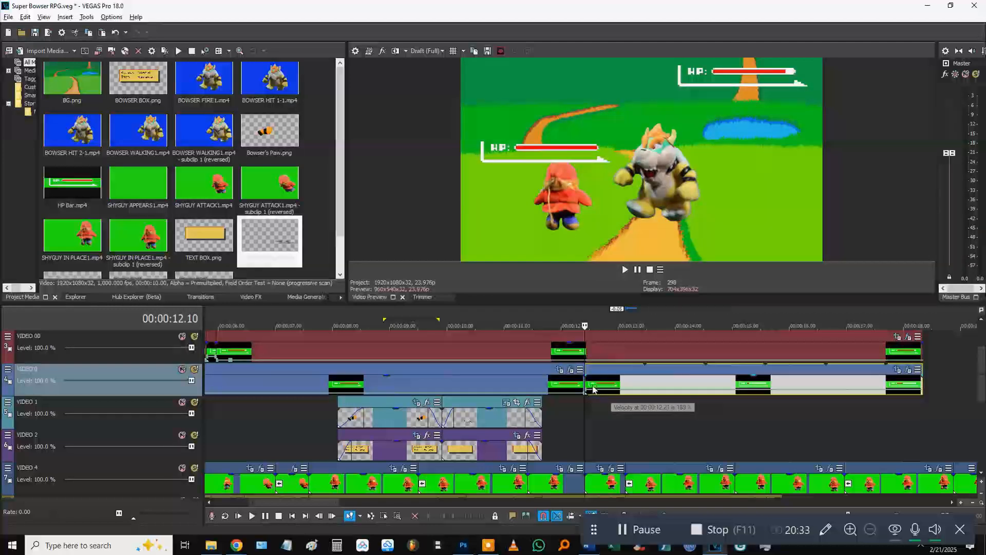
pyautogui.click(571, 382)
pyautogui.press('space')
pyautogui.press('Return')
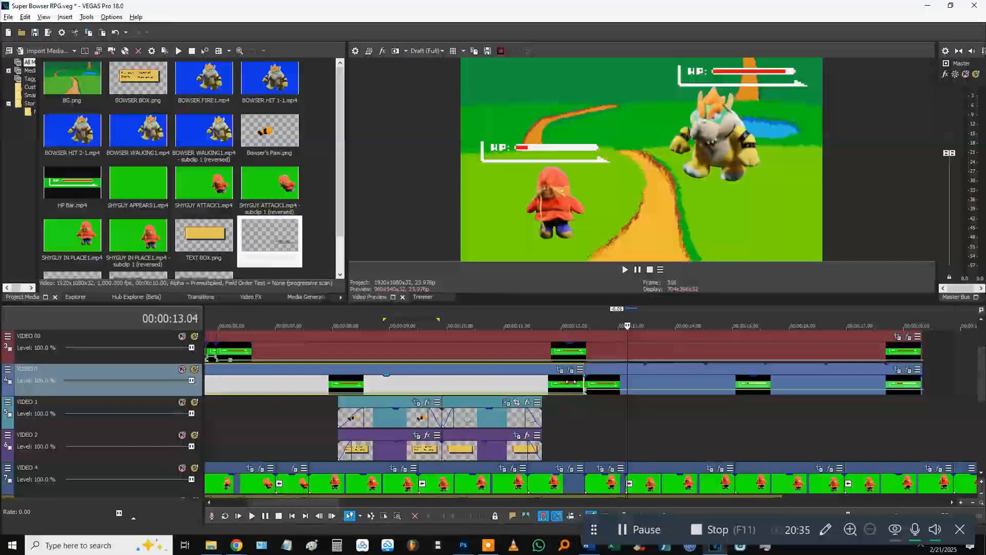
pyautogui.press('Right')
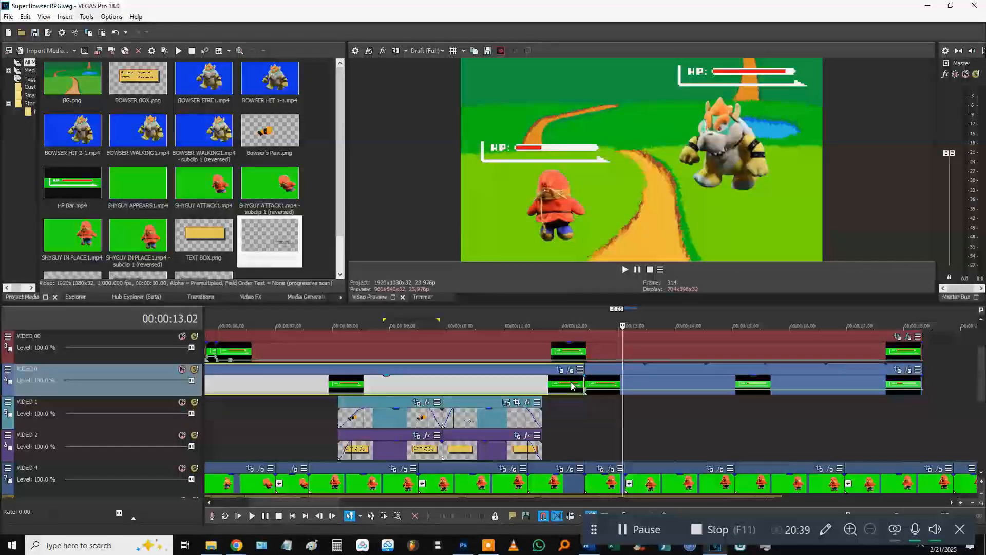
pyautogui.press('space')
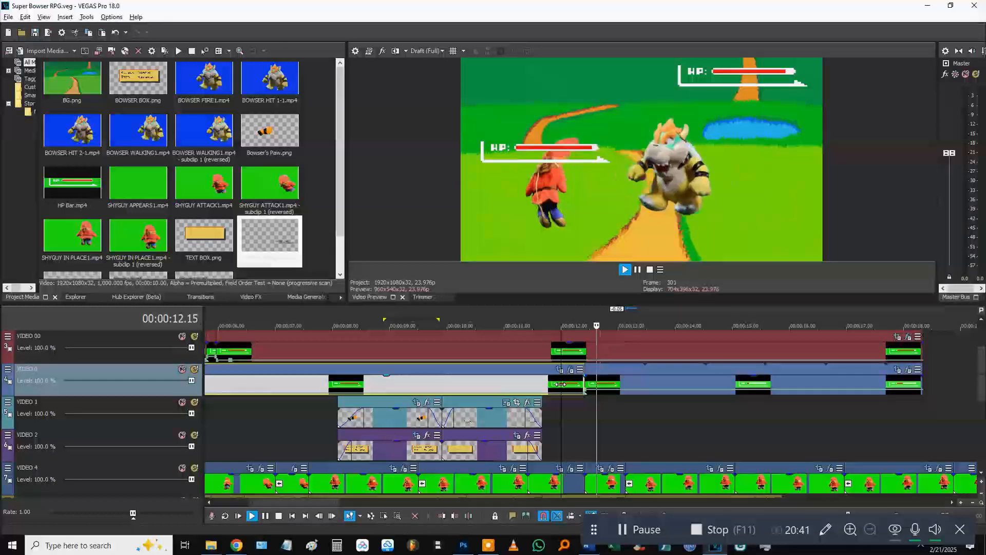
# Step: Set the velocity of the HP bar clip after the split to about 74% and play it back
pyautogui.press('Left')
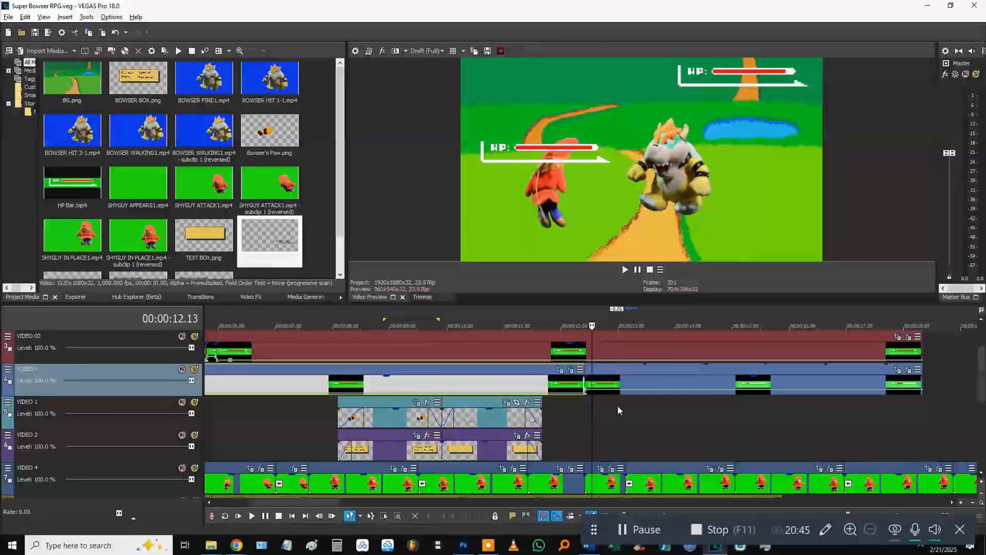
pyautogui.moveTo(618, 395)
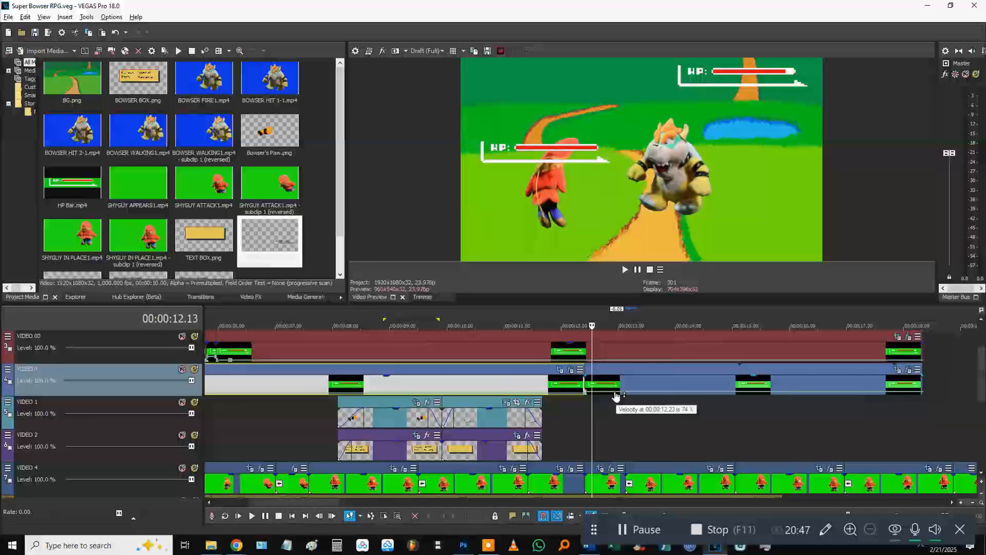
pyautogui.press('space')
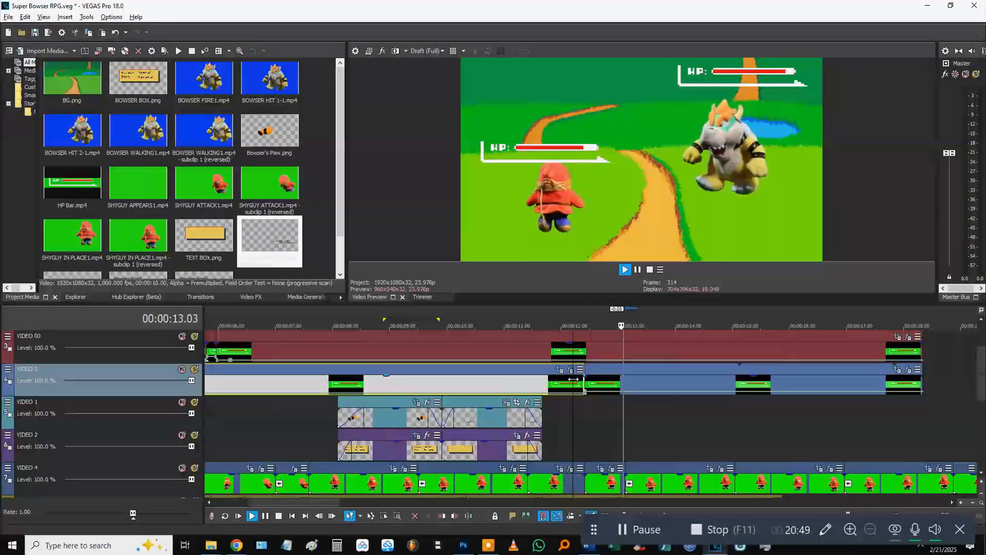
pyautogui.press('Return')
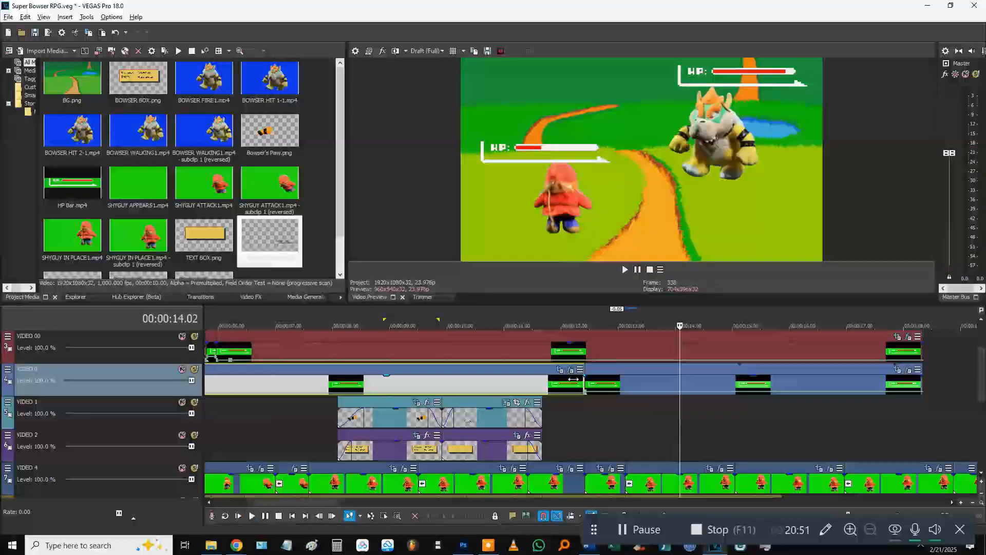
# Step: Split the HP bar clip on VIDEO 0 at 00:00:14.06 and change the velocity at the start of the remaining part
pyautogui.press('Right')
pyautogui.press('Right')
pyautogui.press('Right')
pyautogui.press('Right')
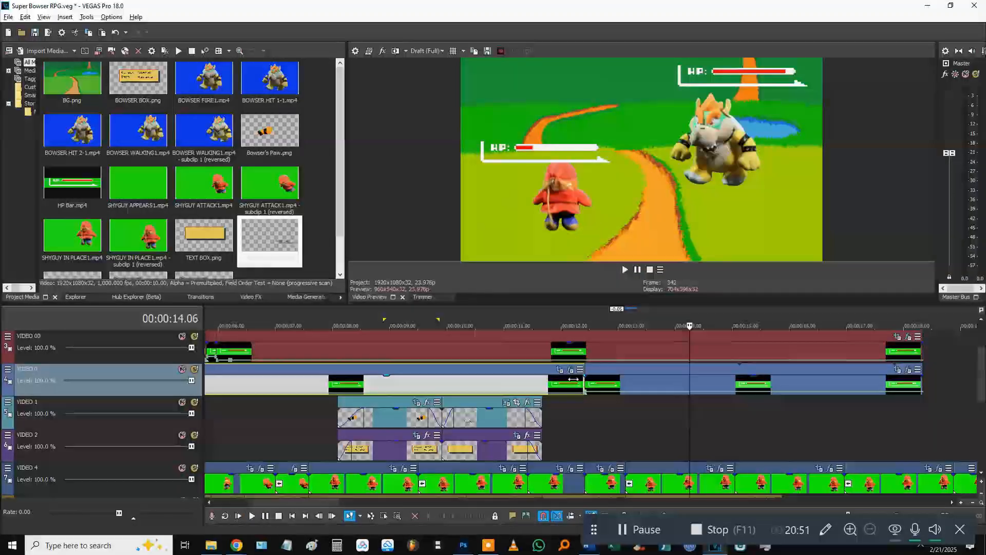
pyautogui.click(691, 388)
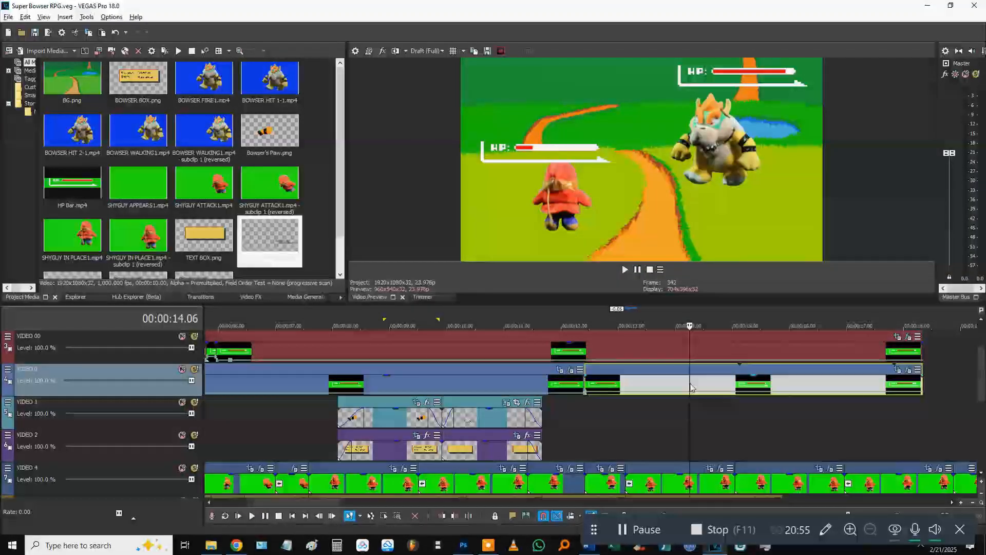
pyautogui.hotkey('ctrl', 'v')
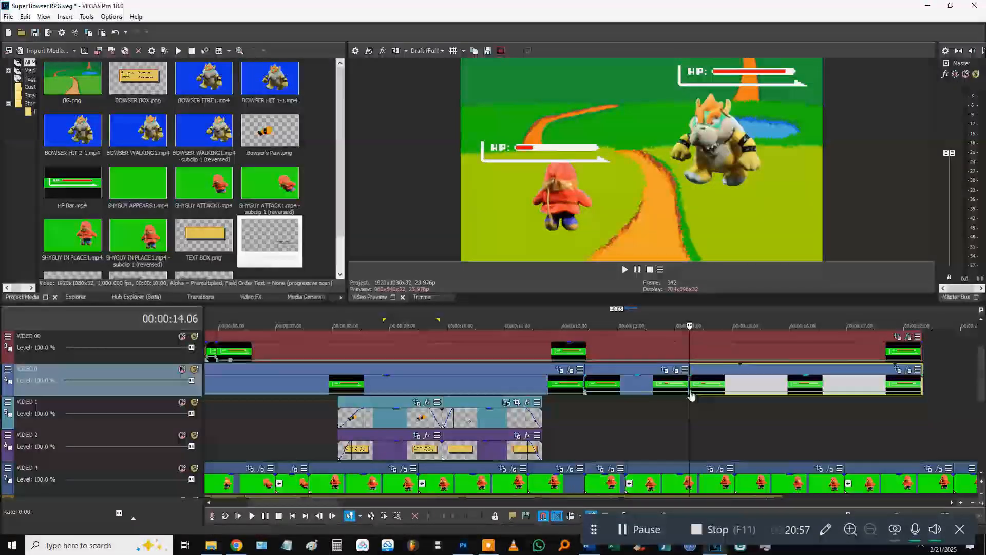
pyautogui.rightClick(691, 396)
pyautogui.click(745, 239)
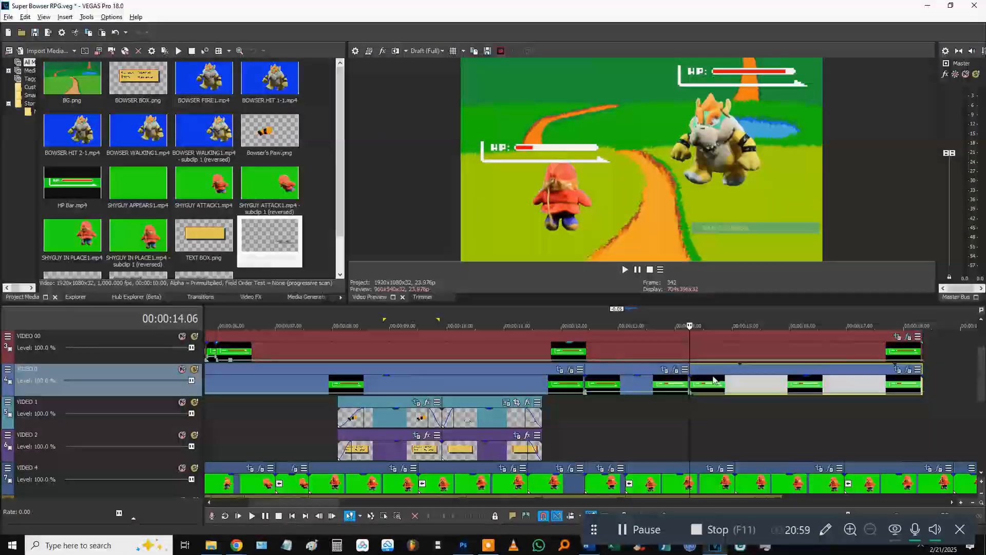
# Step: Play back the HP bar drain from the hit through the new split on VIDEO 0
pyautogui.click(676, 412)
pyautogui.press('space')
pyautogui.press('space')
pyautogui.scroll(3, 382, 417)
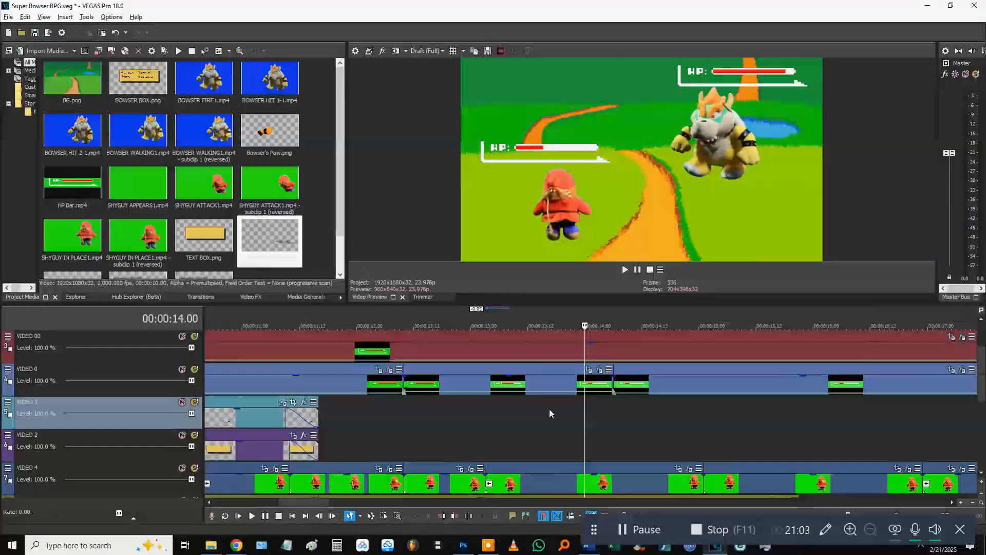
pyautogui.click(382, 417)
pyautogui.press('space')
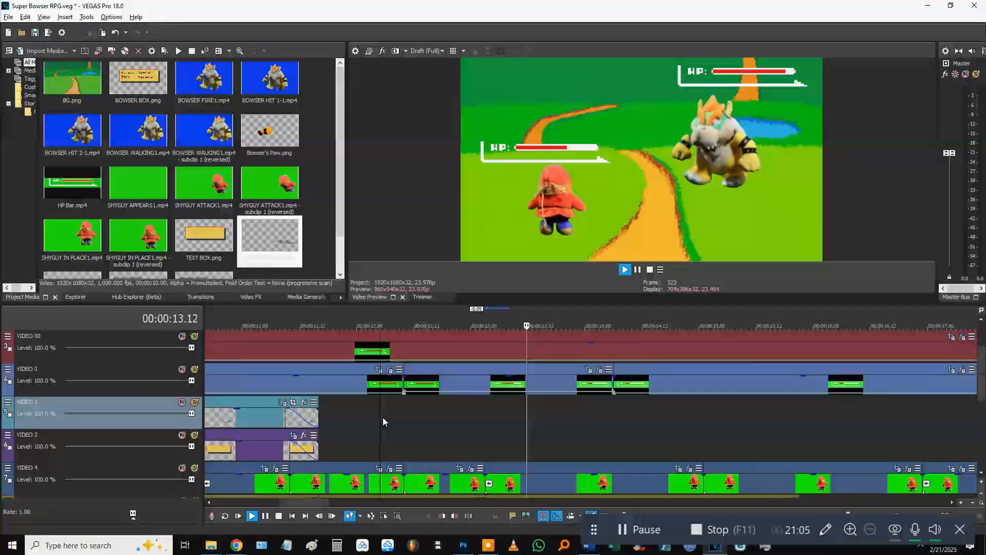
pyautogui.press('space')
# Step: Trim the start of the last HP bar clip on VIDEO 0 to 00:00:14.07
pyautogui.click(591, 413)
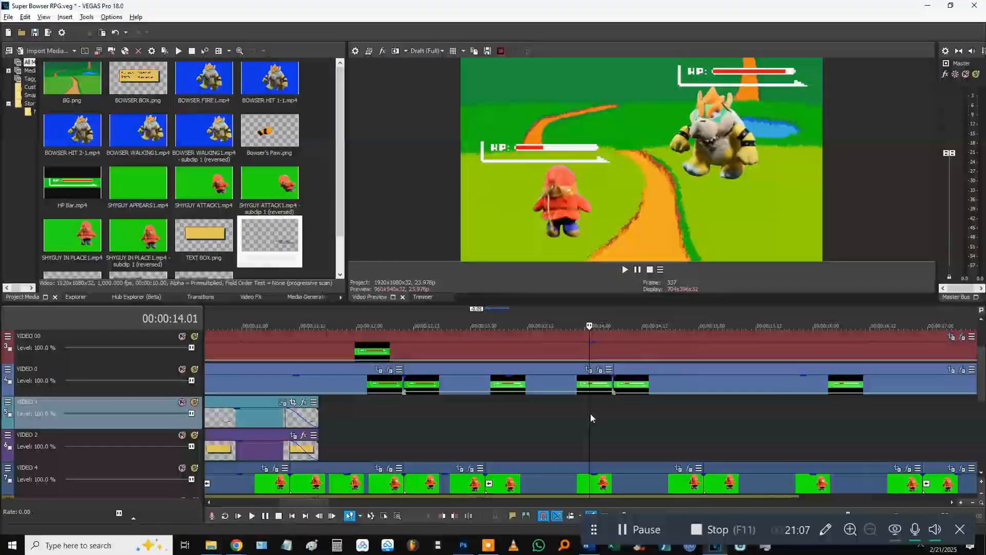
pyautogui.press('Right')
pyautogui.press('Right')
pyautogui.press('Right')
pyautogui.press('Right')
pyautogui.press('Right')
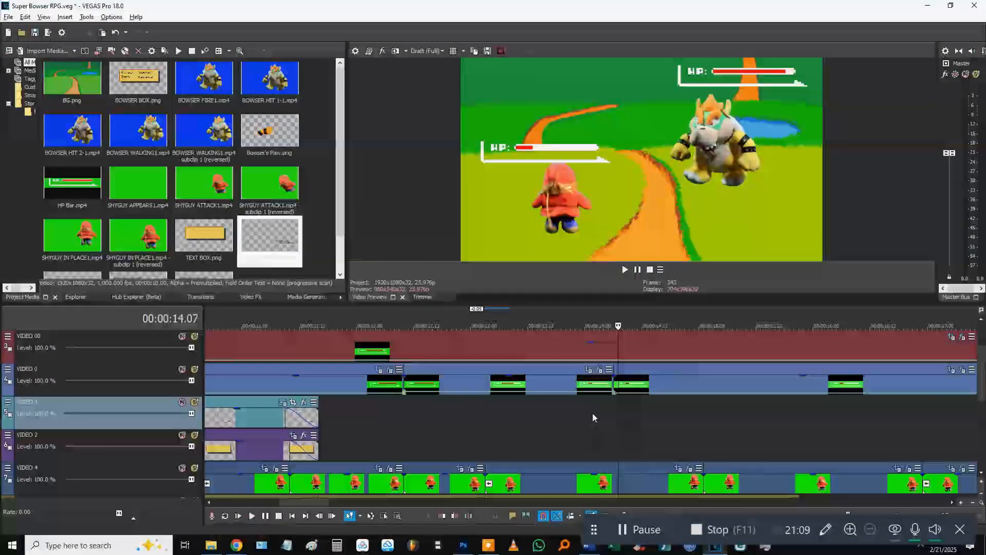
pyautogui.press('s')
pyautogui.click(617, 386)
pyautogui.scroll(3, 617, 388)
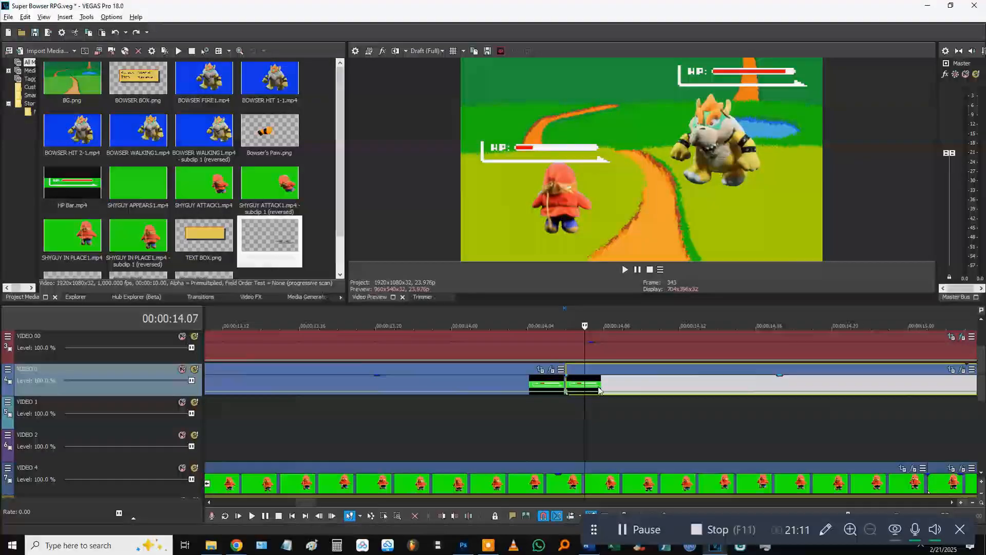
pyautogui.moveTo(573, 386); pyautogui.dragTo(594, 386)
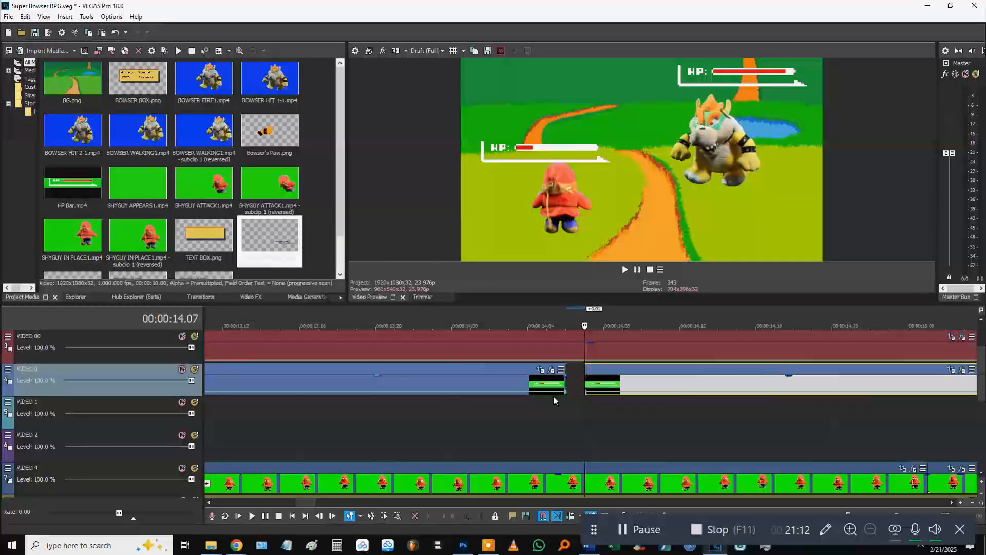
# Step: Set the velocity to 0% at the start of the trimmed HP bar clip and close the gap to the preceding clip
pyautogui.rightClick(589, 396)
pyautogui.click(608, 226)
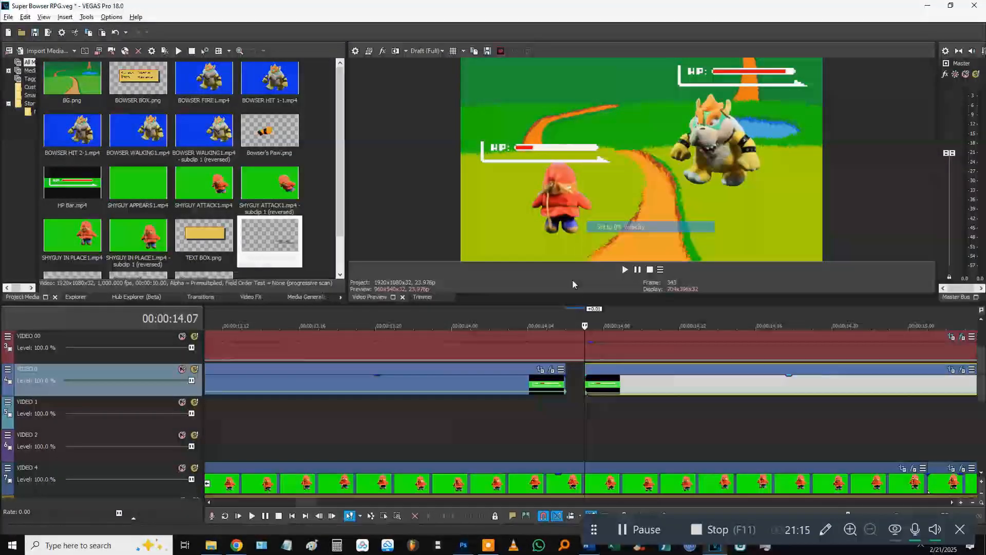
pyautogui.click(472, 426)
pyautogui.moveTo(604, 389); pyautogui.dragTo(585, 389)
pyautogui.scroll(-5, 486, 415)
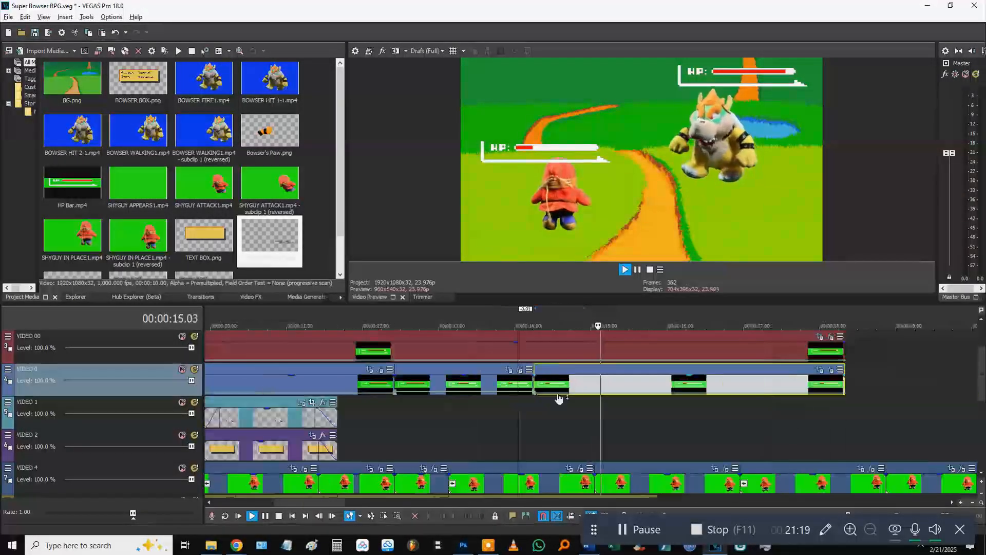
# Step: Play back Shy Guy's HP bar drain from the hit and check its timing
pyautogui.click(486, 415)
pyautogui.click(374, 417)
pyautogui.press('space')
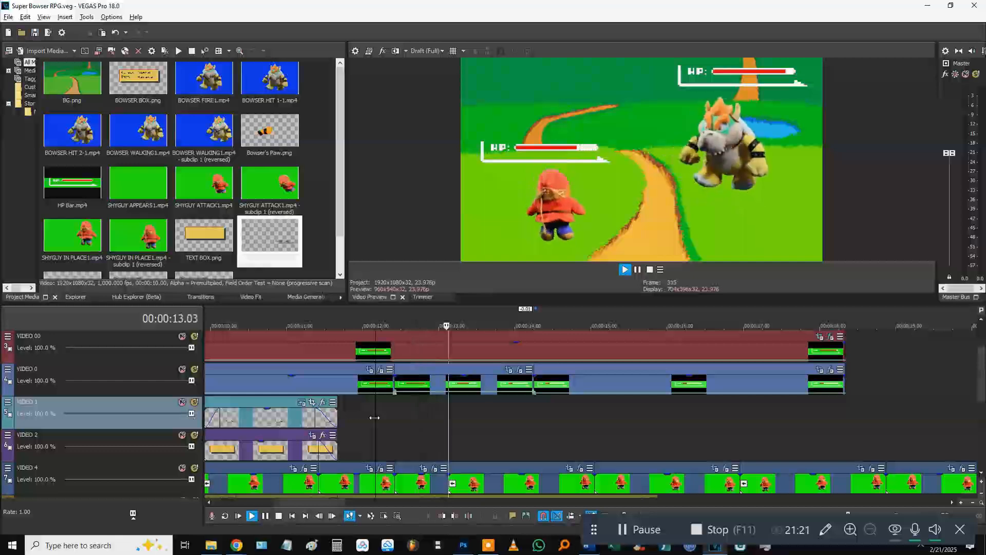
pyautogui.press('Return')
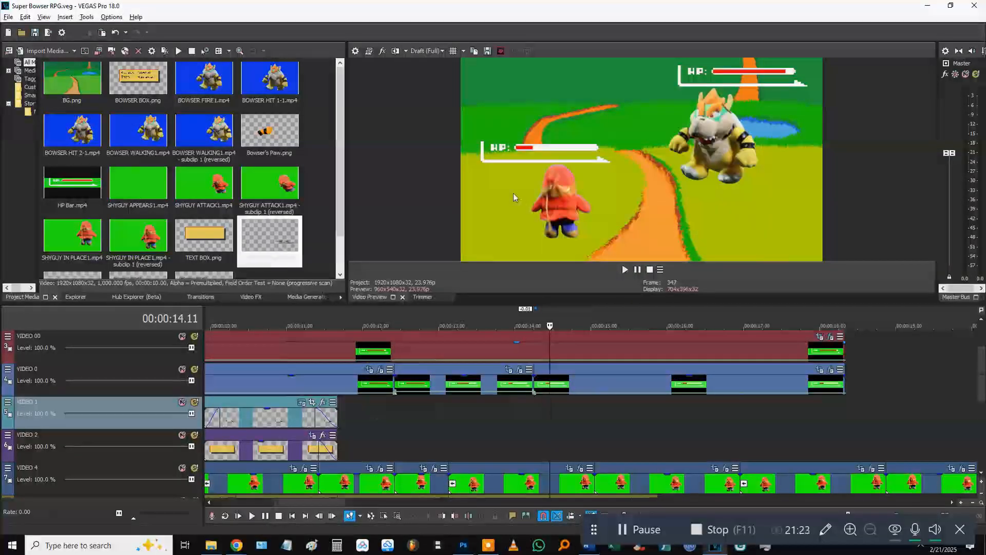
pyautogui.click(376, 415)
pyautogui.press('space')
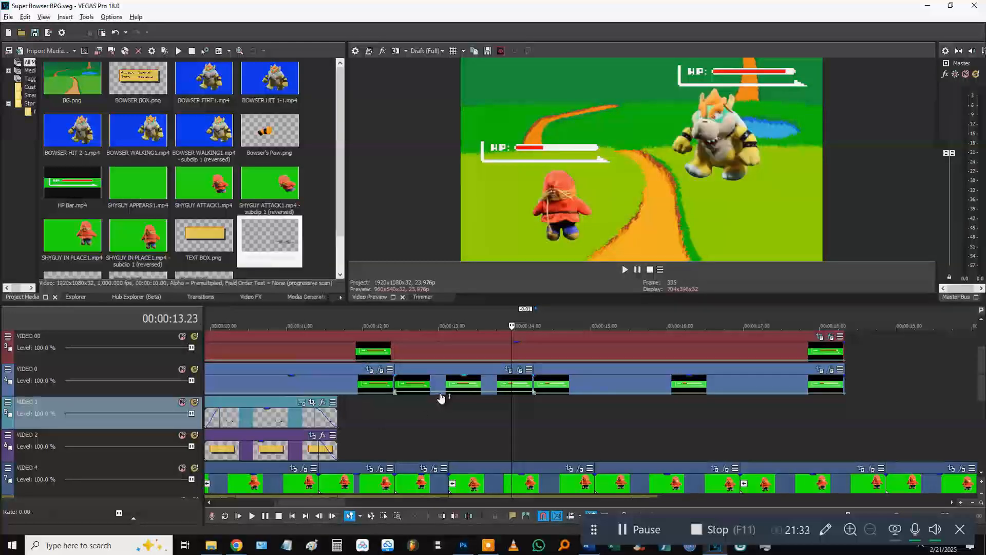
# Step: Slightly speed up the middle HP bar clip on VIDEO 0 through its velocity envelope and play back the drain
pyautogui.moveTo(441, 395); pyautogui.dragTo(440, 397)
pyautogui.click(389, 405)
pyautogui.press('space')
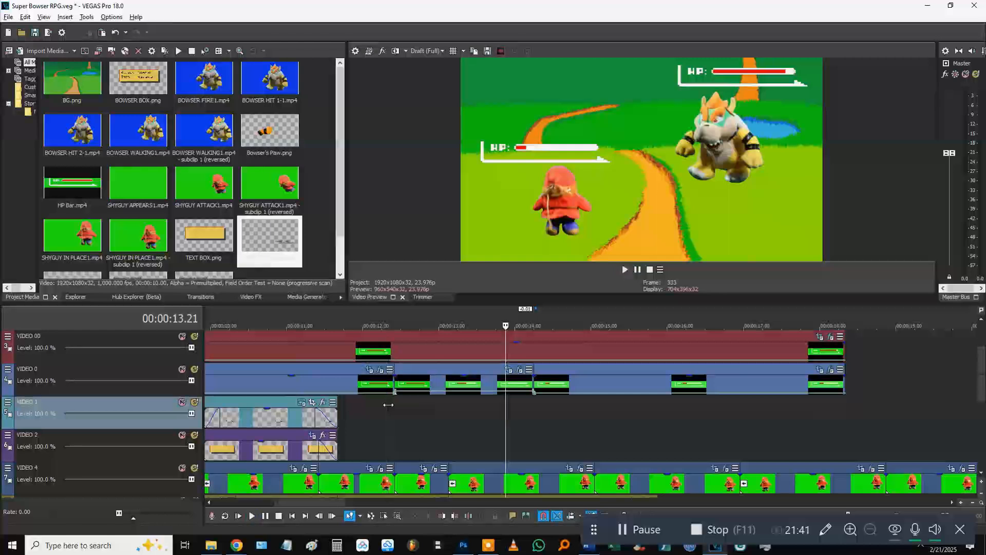
pyautogui.press('Return')
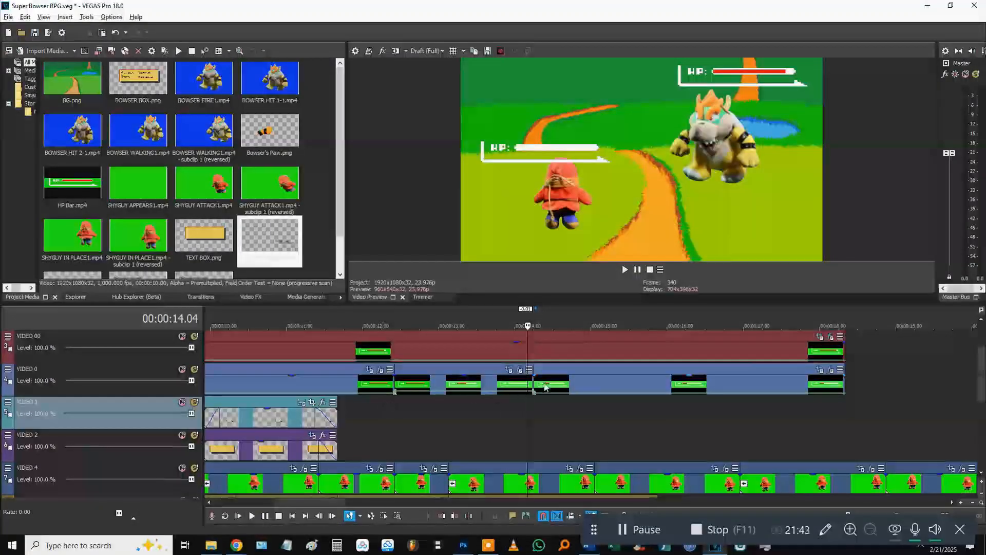
# Step: Delete the last HP bar clip on VIDEO 0 and split the clip before it at 00:00:13.19
pyautogui.click(617, 382)
pyautogui.press('Delete')
pyautogui.click(406, 382)
pyautogui.press('Right')
pyautogui.press('Right')
pyautogui.press('Right')
pyautogui.press('Right')
pyautogui.press('Right')
pyautogui.press('Right')
pyautogui.press('Right')
pyautogui.press('Right')
pyautogui.press('Right')
pyautogui.press('Right')
pyautogui.press('Right')
pyautogui.press('Right')
pyautogui.press('Right')
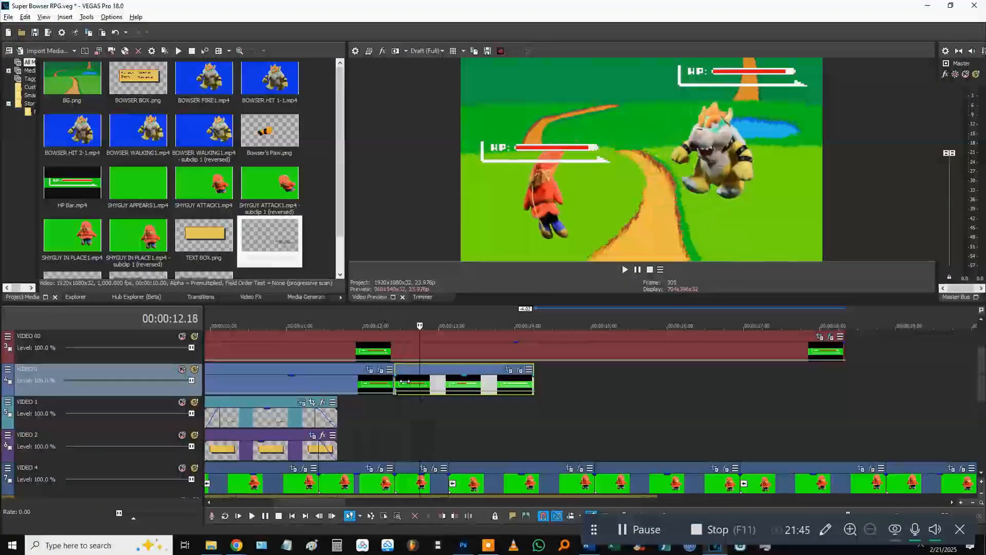
pyautogui.press('Right')
pyautogui.press('Right')
pyautogui.press('Right')
pyautogui.press('Right')
pyautogui.press('Right')
pyautogui.press('Right')
pyautogui.press('Right')
pyautogui.press('Right')
pyautogui.press('Right')
pyautogui.press('Right')
pyautogui.press('Right')
pyautogui.press('Right')
pyautogui.press('Right')
pyautogui.press('Right')
pyautogui.press('Right')
pyautogui.press('Right')
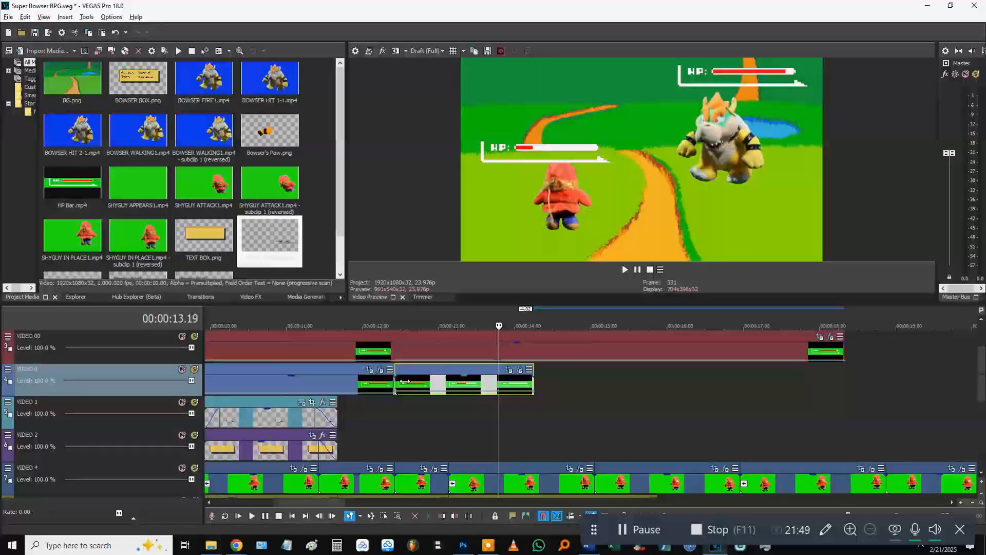
pyautogui.press('s')
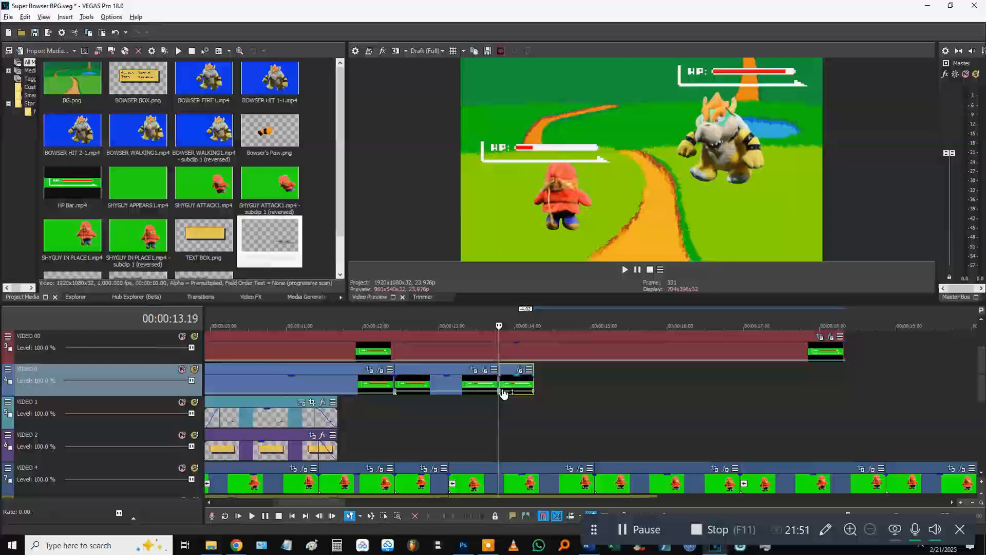
# Step: Set the velocity to 0% at both the start and the end of the HP bar piece after the new split
pyautogui.rightClick(501, 395)
pyautogui.click(551, 229)
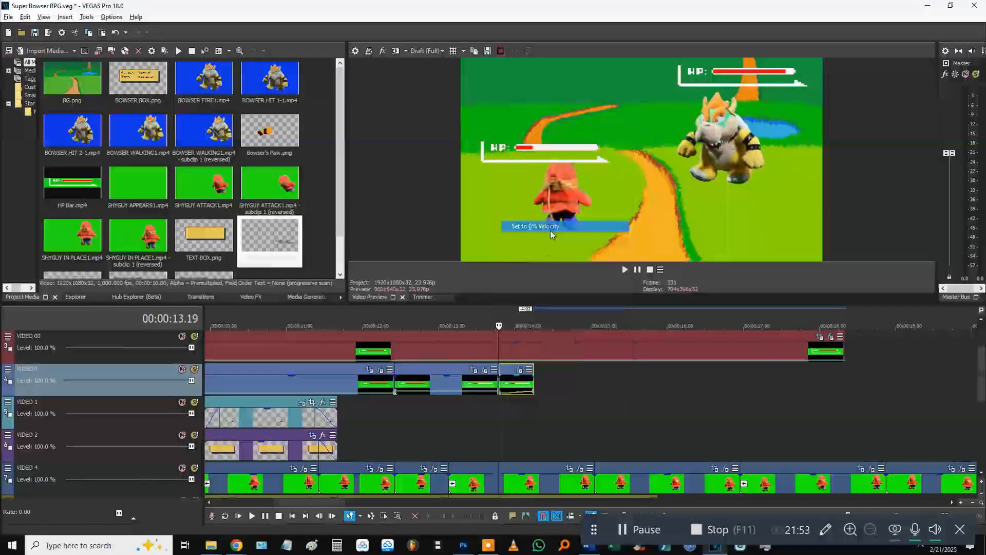
pyautogui.rightClick(534, 396)
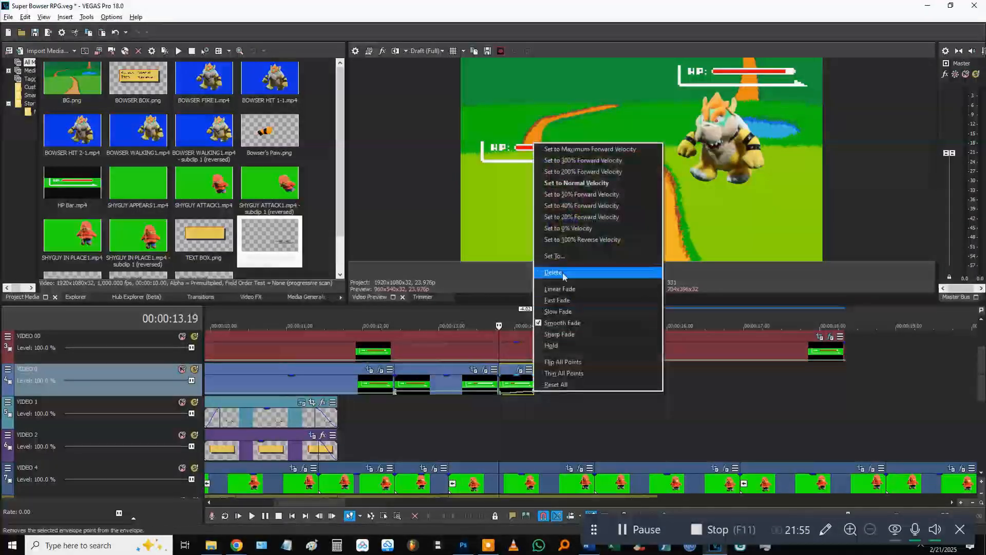
pyautogui.click(564, 229)
# Step: Play back the HP bar drain from the hit to the frozen piece and save the project
pyautogui.click(369, 420)
pyautogui.press('space')
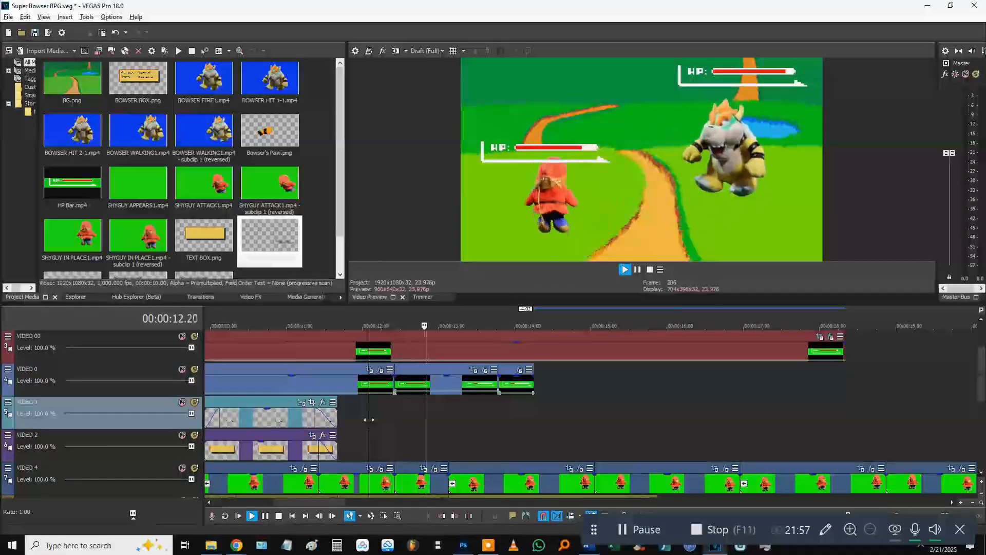
pyautogui.press('Return')
pyautogui.hotkey('ctrl', 's')
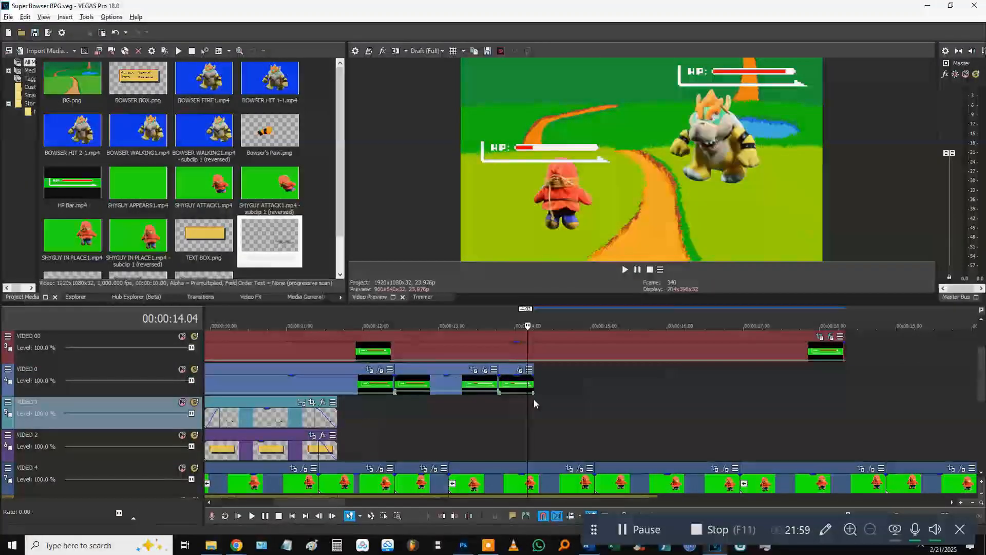
# Step: Extend the frozen HP bar clip on VIDEO 0 to the end of the VIDEO 00 clip and play it back
pyautogui.moveTo(536, 387); pyautogui.dragTo(849, 387)
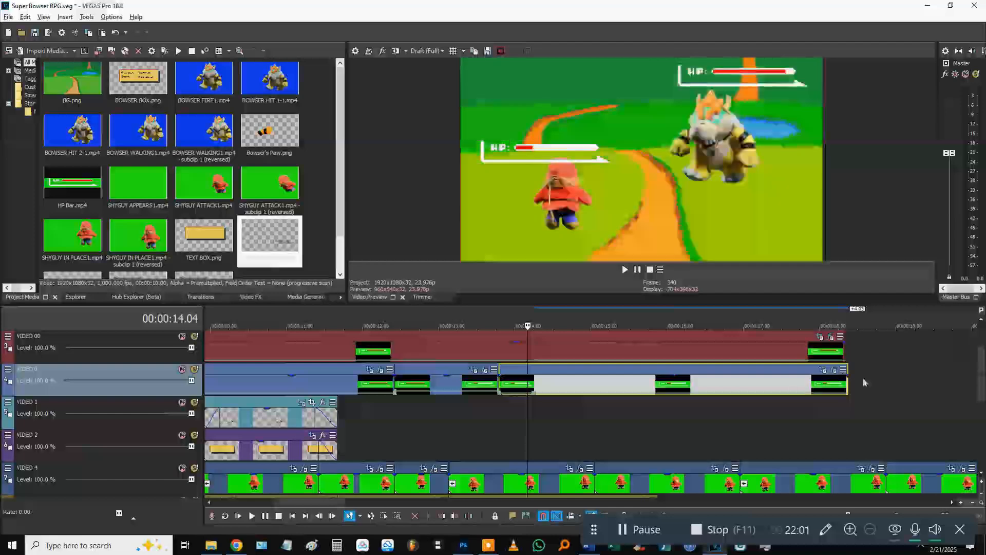
pyautogui.press('space')
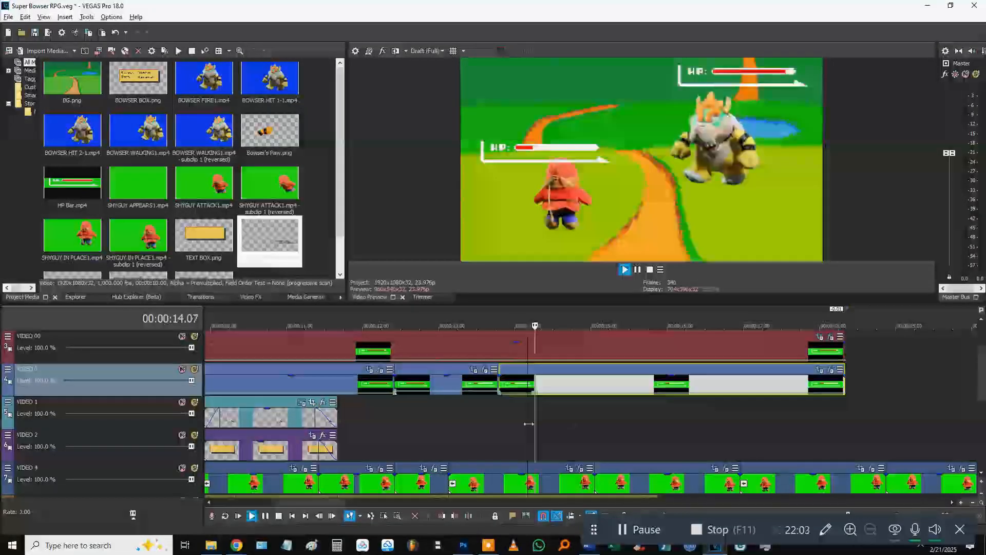
pyautogui.scroll(-3, 538, 430)
pyautogui.press('space')
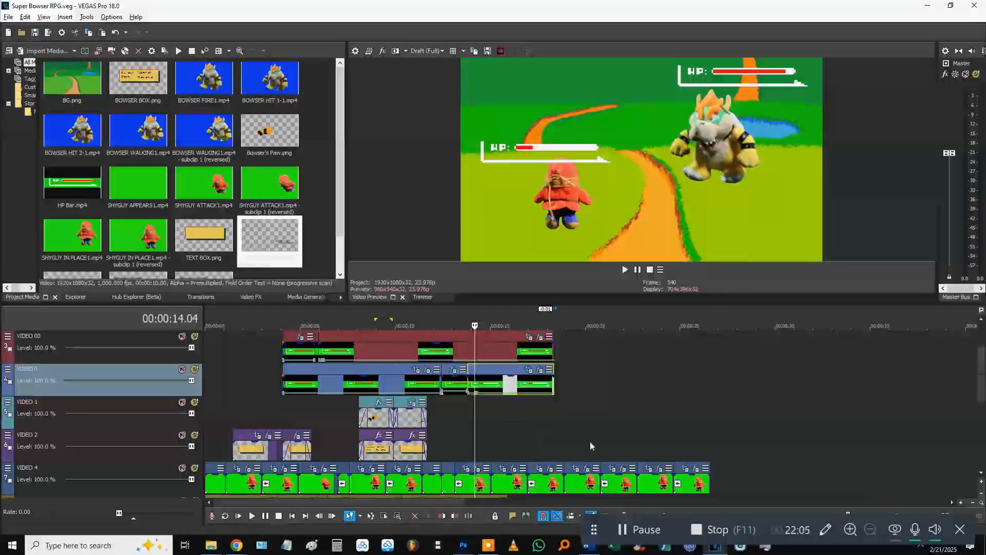
# Step: Review the HP bar drain, Bowser's attack menu and the opening text boxes along the timeline
pyautogui.scroll(2, 579, 355)
pyautogui.click(462, 364)
pyautogui.scroll(-2, 480, 370)
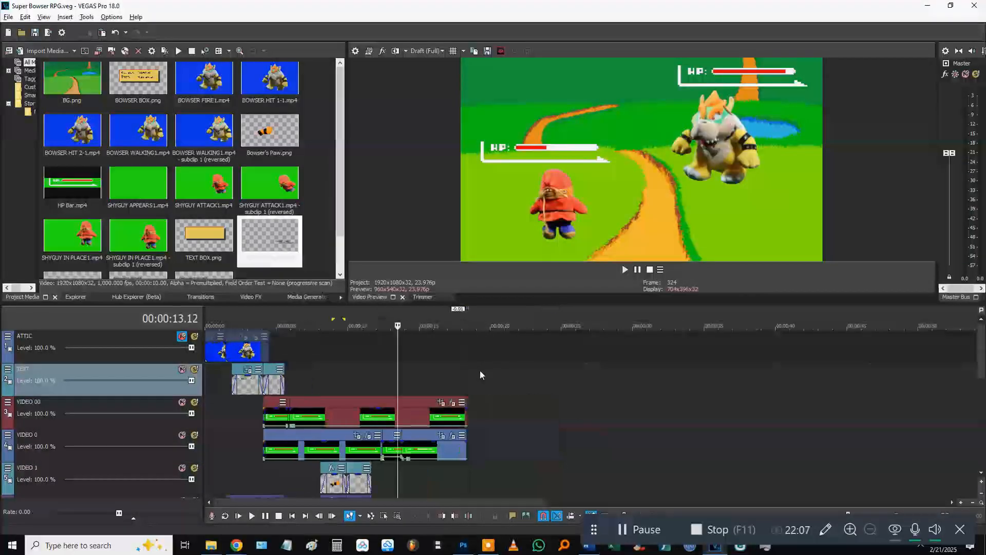
pyautogui.scroll(2, 509, 380)
pyautogui.press('space')
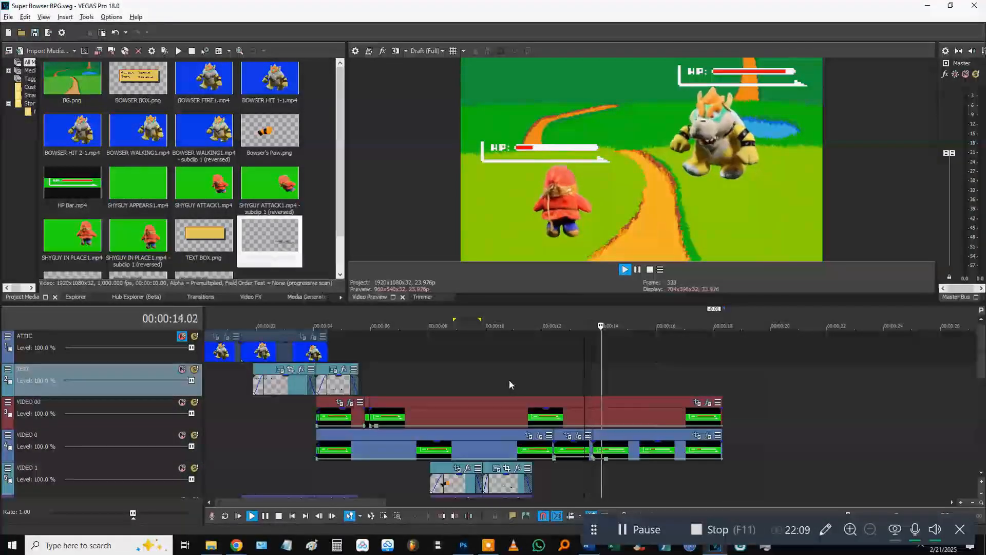
pyautogui.click(530, 383)
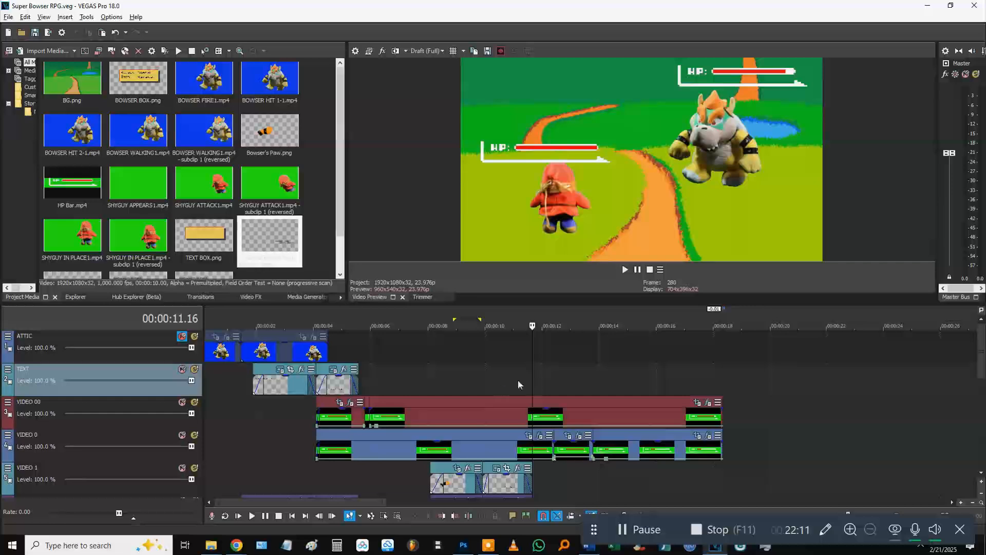
pyautogui.scroll(-1, 511, 381)
pyautogui.scroll(-1, 442, 434)
pyautogui.click(443, 448)
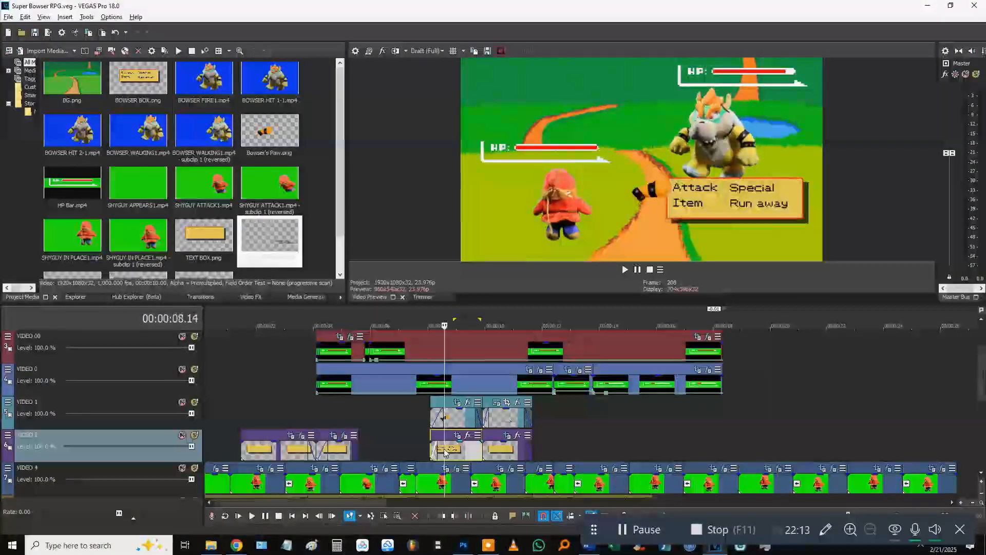
pyautogui.press('Right')
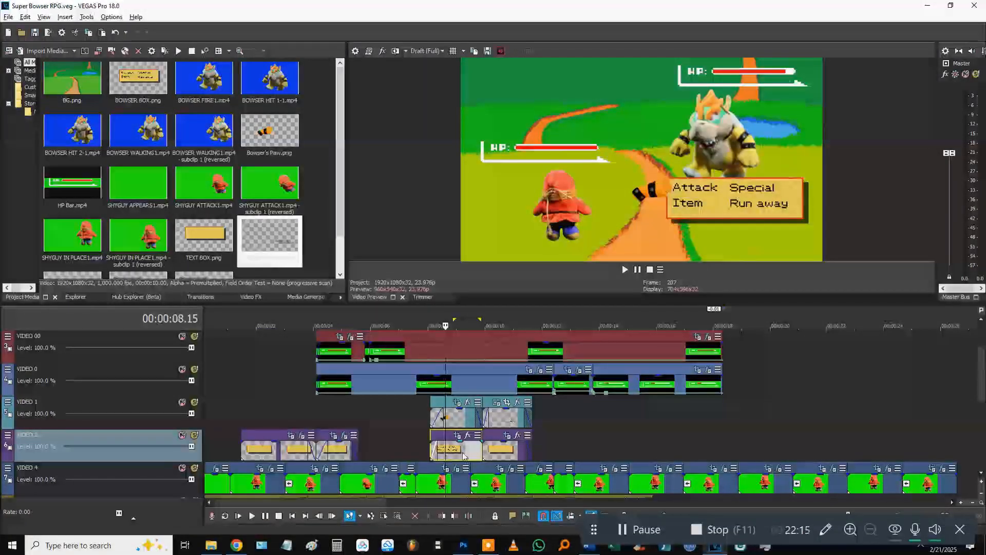
pyautogui.click(333, 423)
pyautogui.click(297, 420)
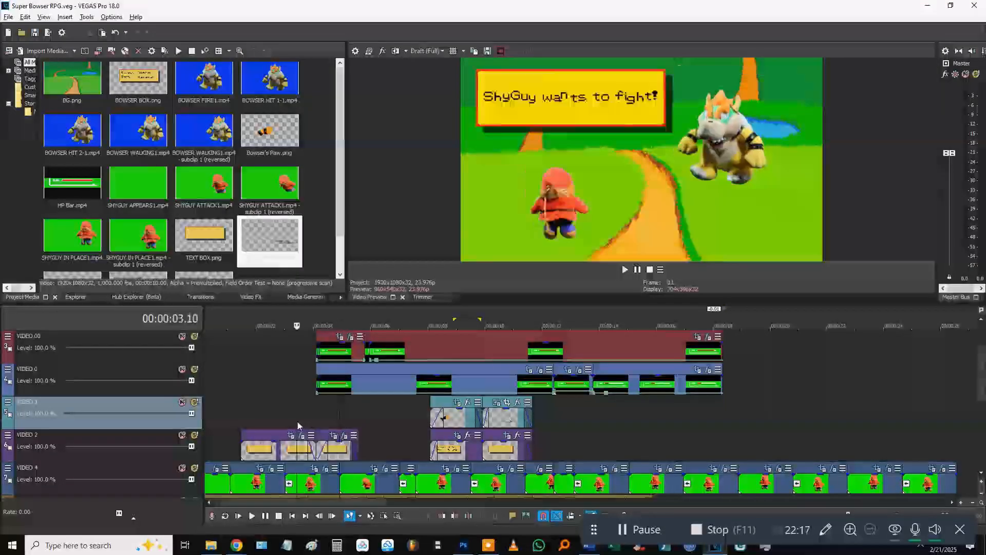
pyautogui.press('space')
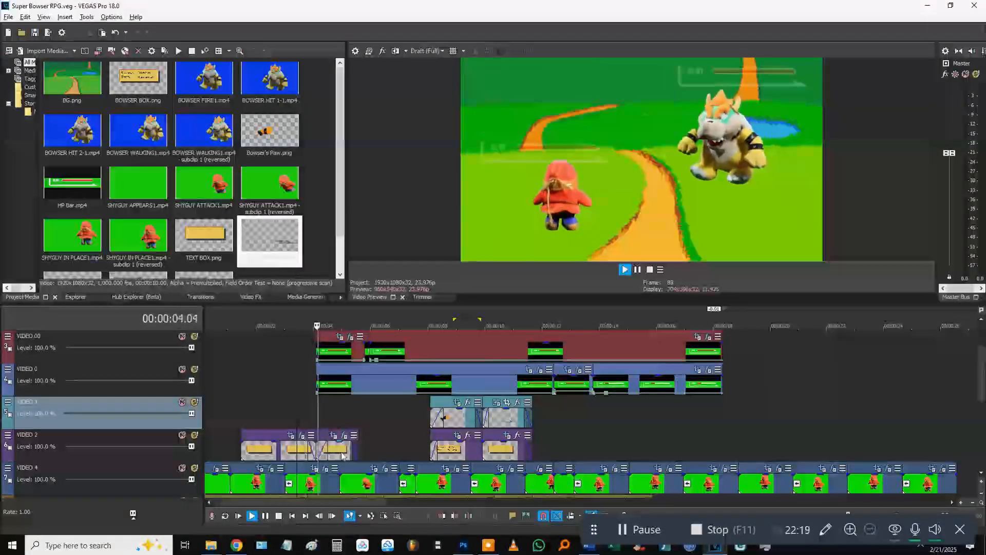
# Step: Copy the last of the opening text box clips on VIDEO 2 and place the copy directly after the "Bowser uses Shake Smack." box
pyautogui.click(341, 457)
pyautogui.click(551, 454)
pyautogui.hotkey('ctrl', 'v')
pyautogui.moveTo(551, 454); pyautogui.dragTo(535, 454)
# Step: Play back Bowser's attack with the copied text box and check when the box should appear
pyautogui.click(514, 457)
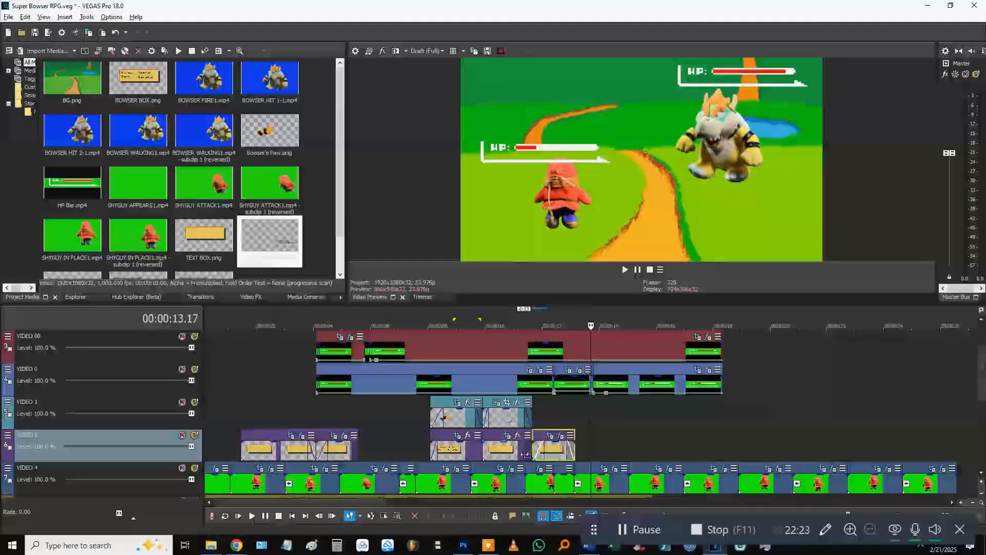
pyautogui.press('space')
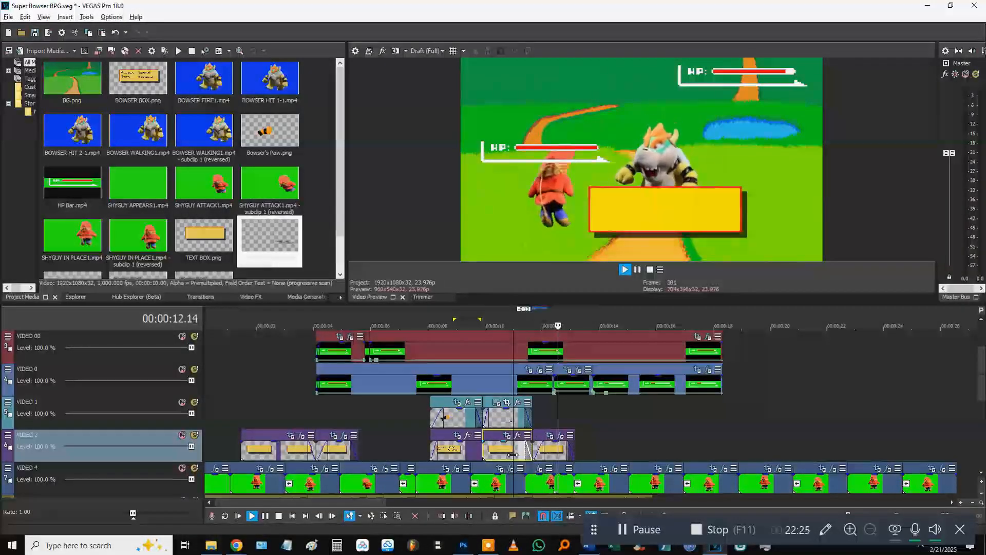
pyautogui.press('space')
pyautogui.scroll(-1, 571, 445)
pyautogui.scroll(-1, 591, 416)
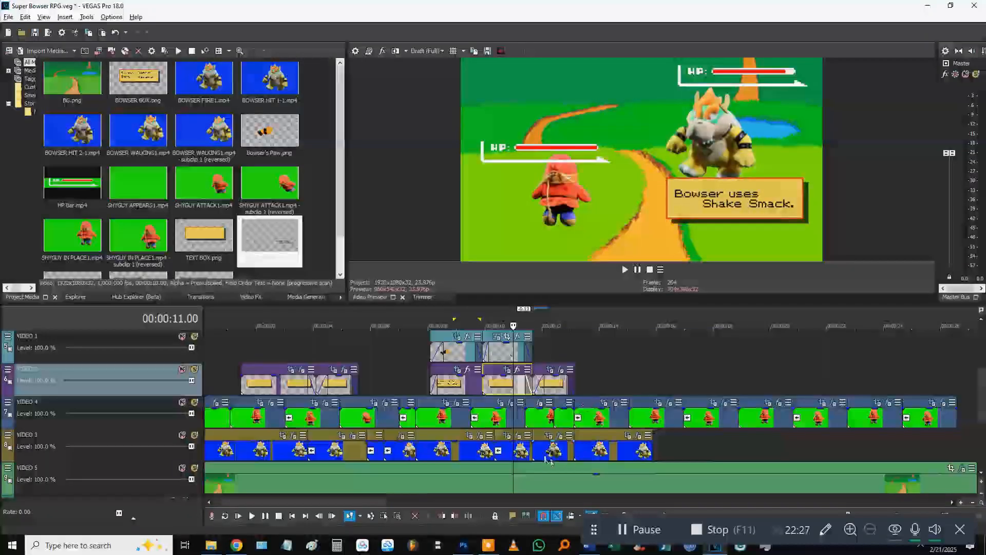
pyautogui.click(539, 456)
pyautogui.press('space')
pyautogui.click(469, 451)
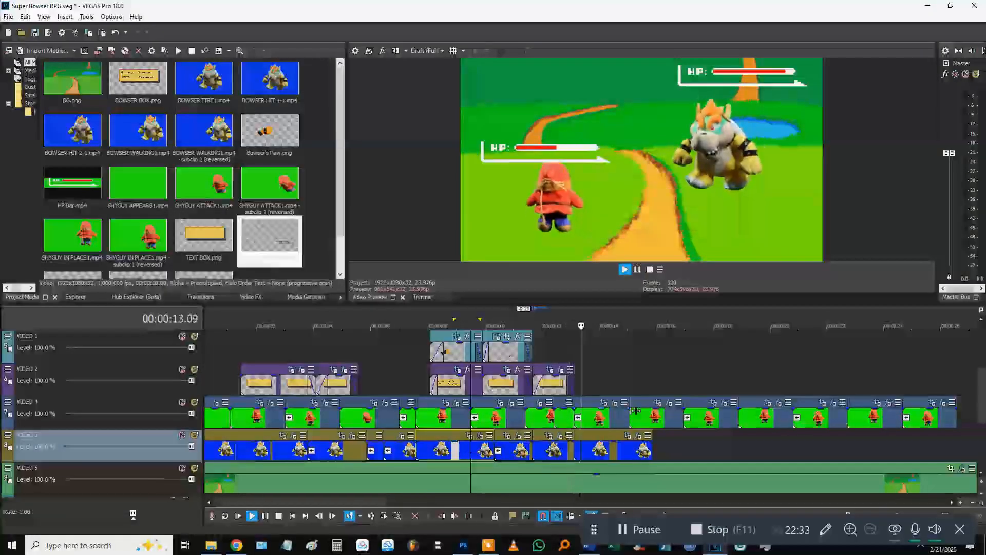
pyautogui.press('space')
# Step: Move the copied text box on VIDEO 2 past the HP bar drain, to about one second after 00:00:13.15
pyautogui.click(573, 390)
pyautogui.moveTo(573, 390); pyautogui.dragTo(681, 390)
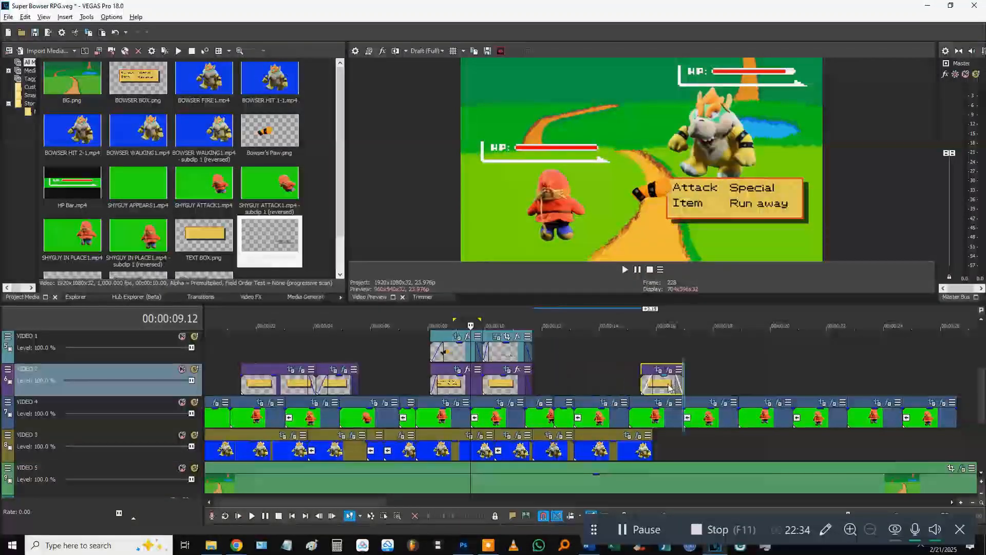
pyautogui.press('space')
pyautogui.click(589, 377)
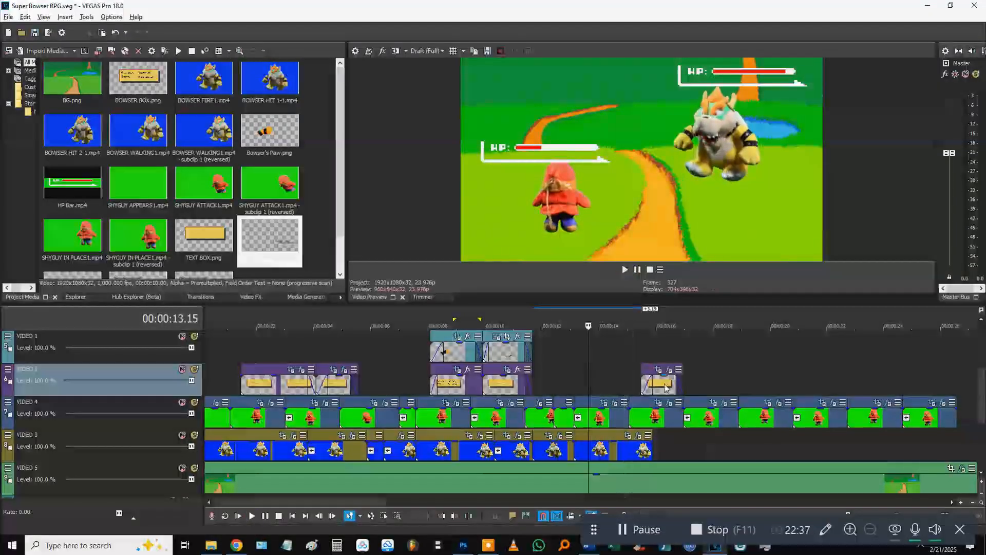
pyautogui.moveTo(666, 385); pyautogui.dragTo(642, 388)
pyautogui.click(539, 377)
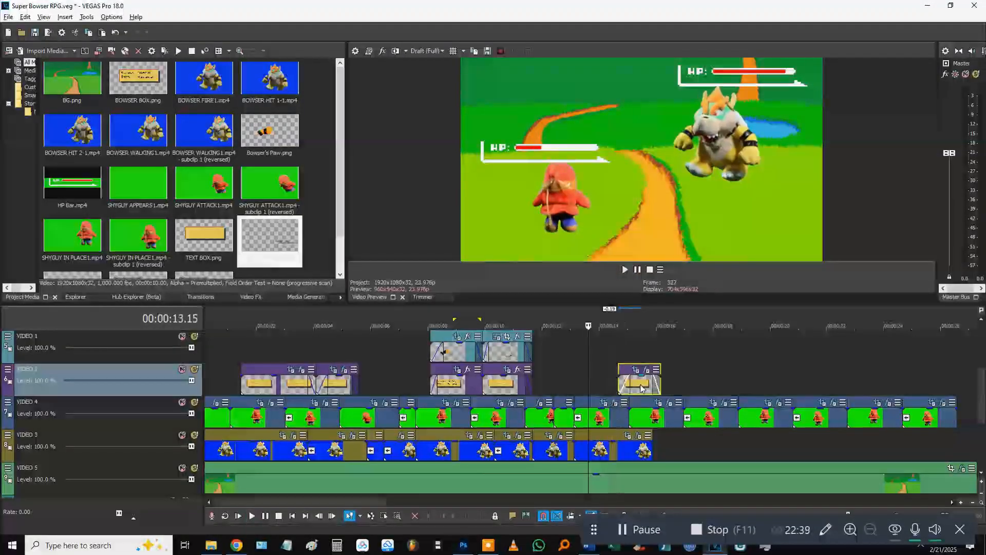
# Step: Play back Bowser's attack and move the copied text box on VIDEO 2 slightly earlier to start at 00:00:14.14
pyautogui.press('space')
pyautogui.click(418, 373)
pyautogui.press('space')
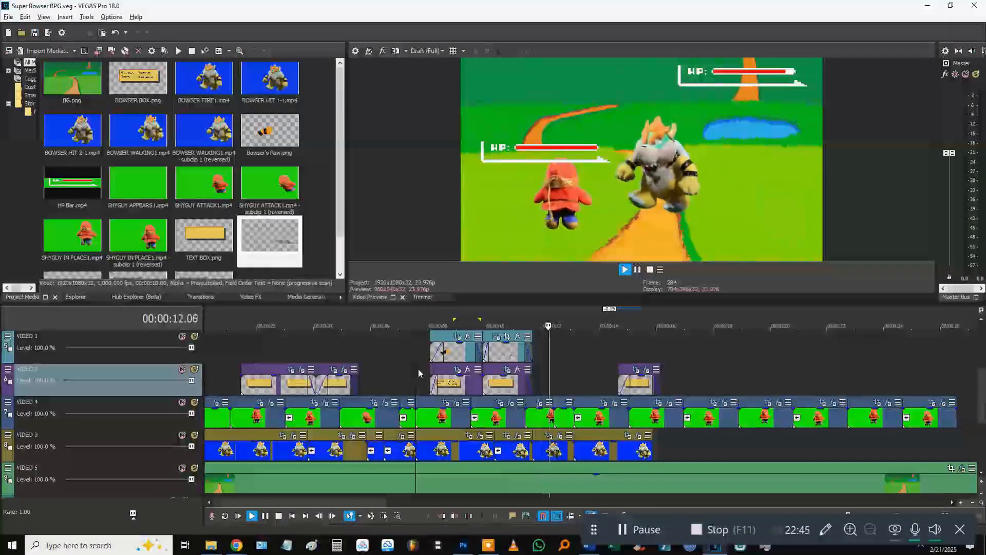
pyautogui.press('Return')
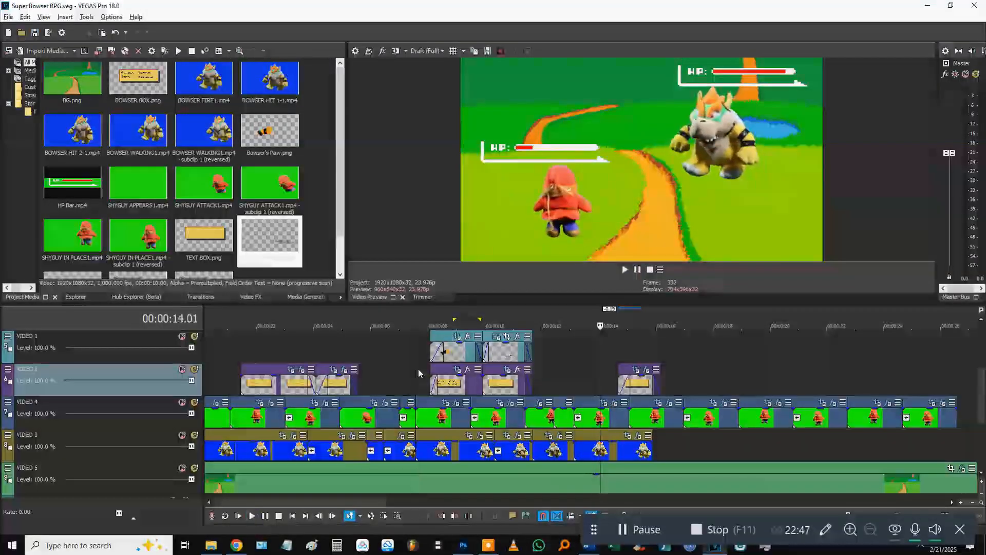
pyautogui.press('Right')
pyautogui.press('Right')
pyautogui.press('Right')
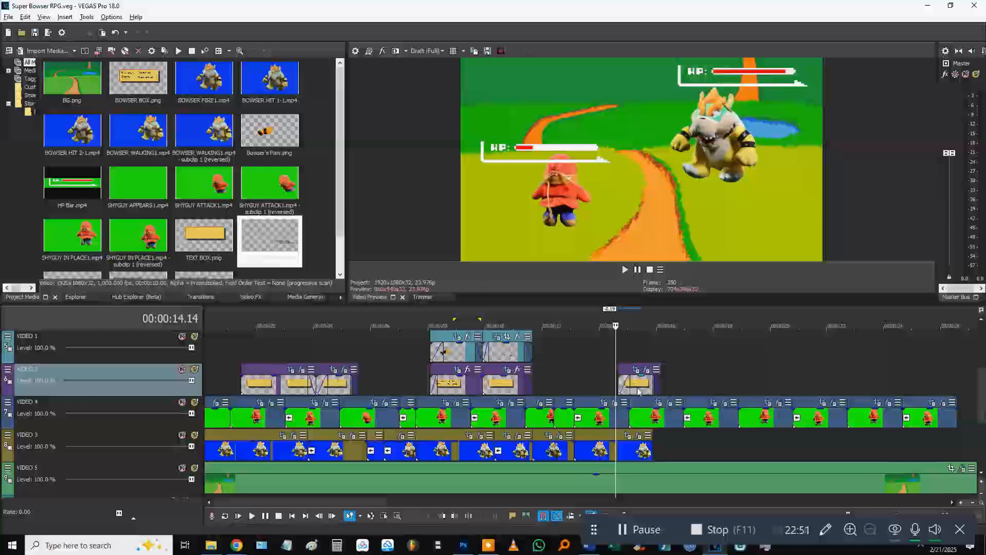
pyautogui.moveTo(659, 386); pyautogui.dragTo(656, 386)
# Step: Copy Bowser's idle clips at the end of VIDEO 3 and paste them repeatedly until the track reaches 00:00:29.16
pyautogui.click(663, 456)
pyautogui.hotkey('ctrl', 'v')
pyautogui.rightClick(684, 453)
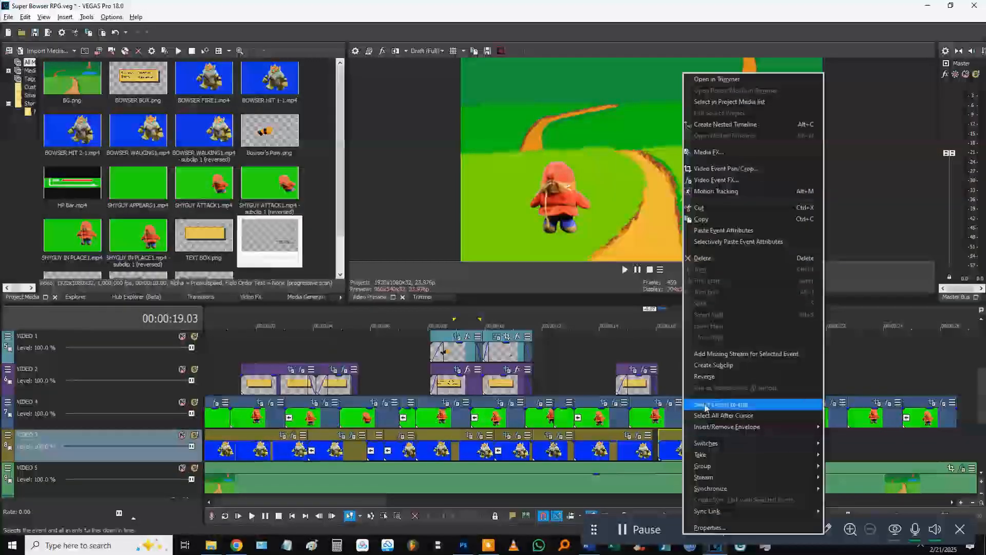
pyautogui.click(719, 407)
pyautogui.hotkey('ctrl', 'v')
pyautogui.hotkey('ctrl', 'v')
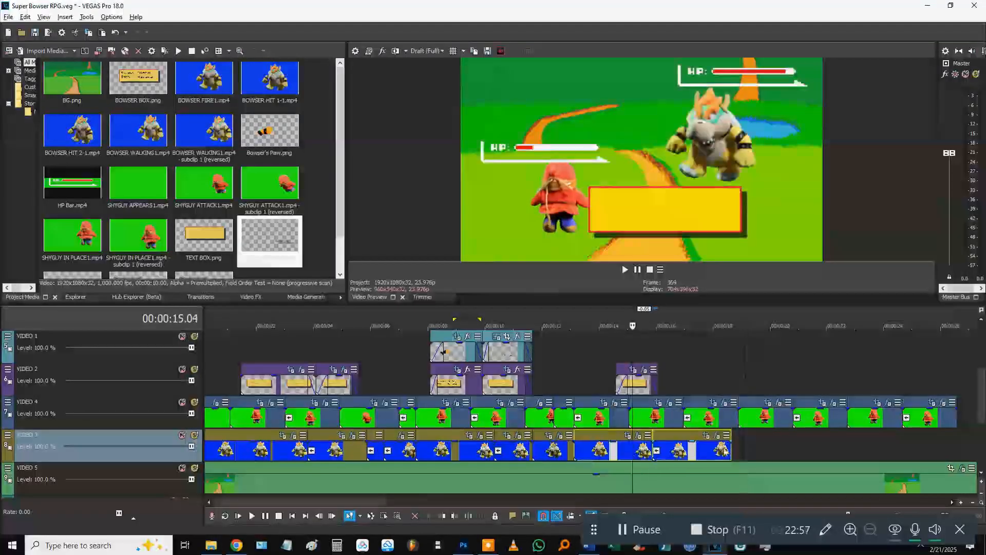
pyautogui.hotkey('ctrl', 'v')
pyautogui.hotkey('ctrl', 'v')
pyautogui.scroll(-3, 516, 467)
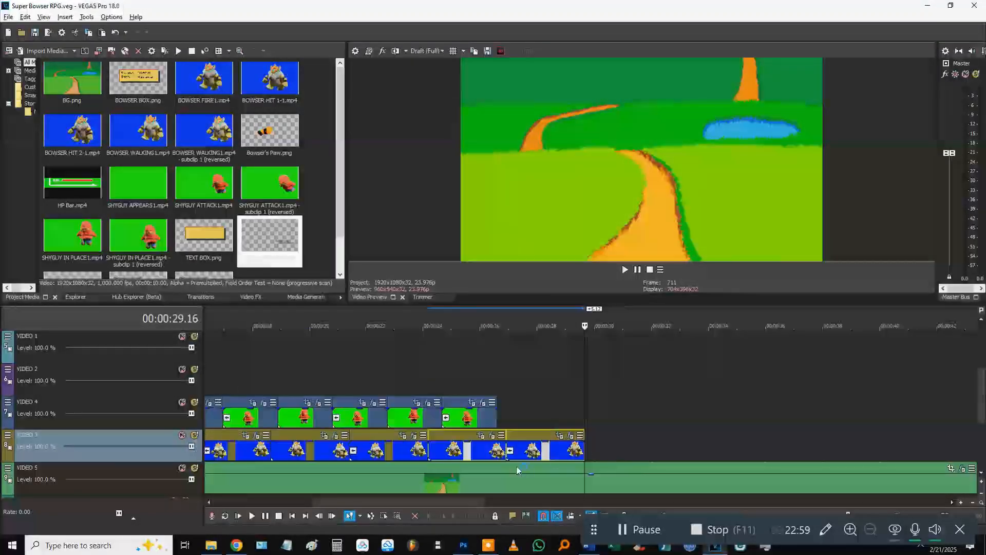
# Step: Play back the moment after the HP bar drain to check how the empty text box fades in
pyautogui.click(350, 377)
pyautogui.scroll(1, 402, 371)
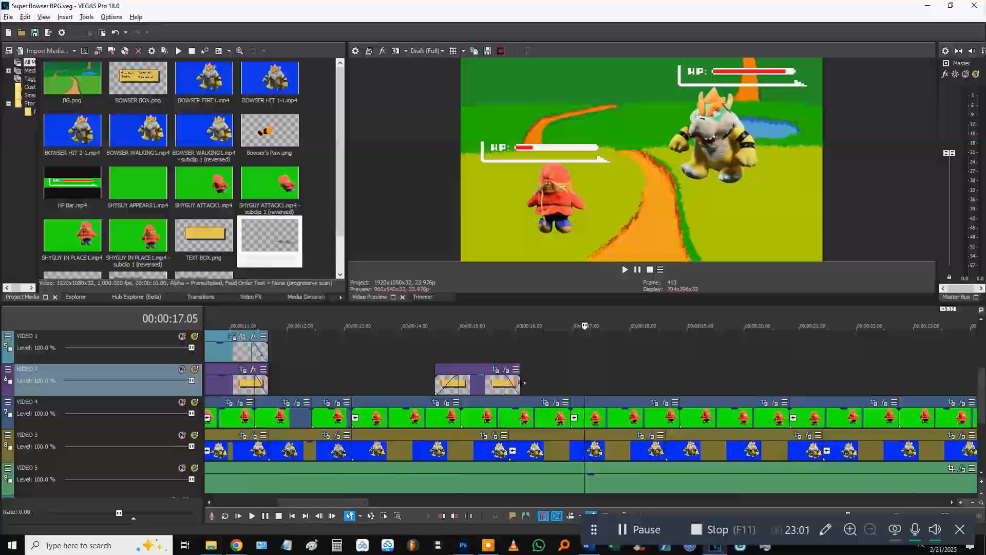
pyautogui.scroll(1, 548, 363)
pyautogui.click(491, 350)
pyautogui.press('space')
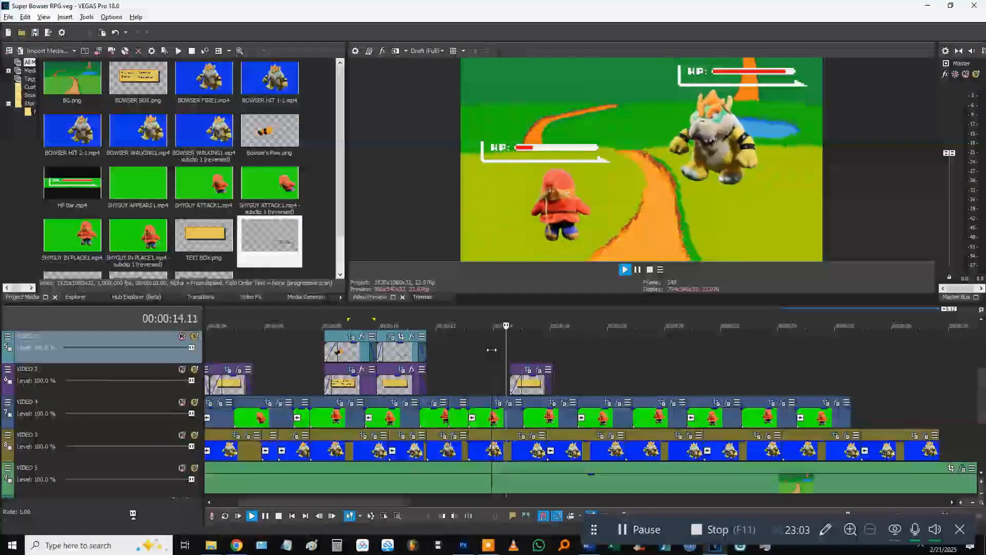
pyautogui.press('space')
pyautogui.click(521, 346)
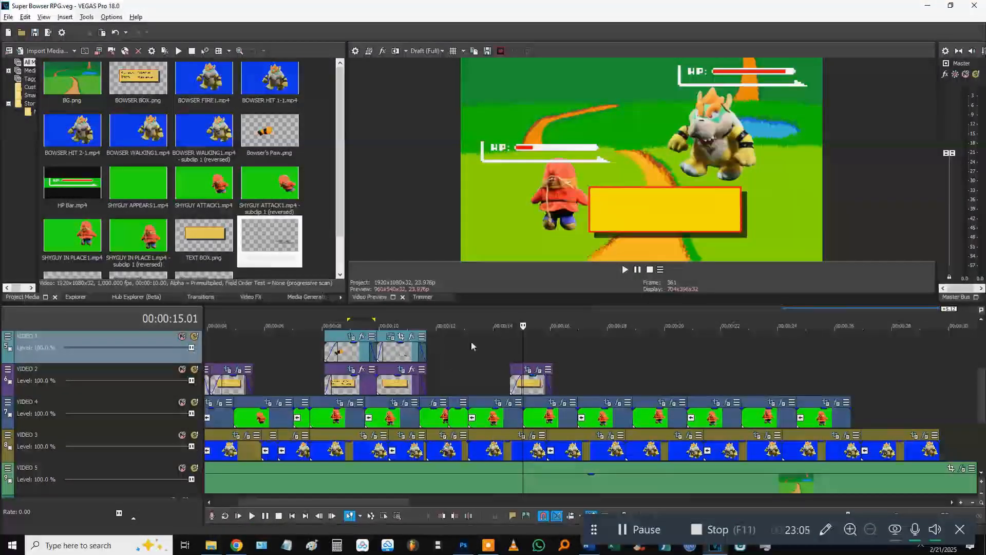
# Step: Paste the "Shy Guy used Charge." title on the TEXT track as a new source copy, aligned with the empty text box
pyautogui.scroll(-2, 547, 372)
pyautogui.scroll(1, 259, 400)
pyautogui.scroll(1, 257, 390)
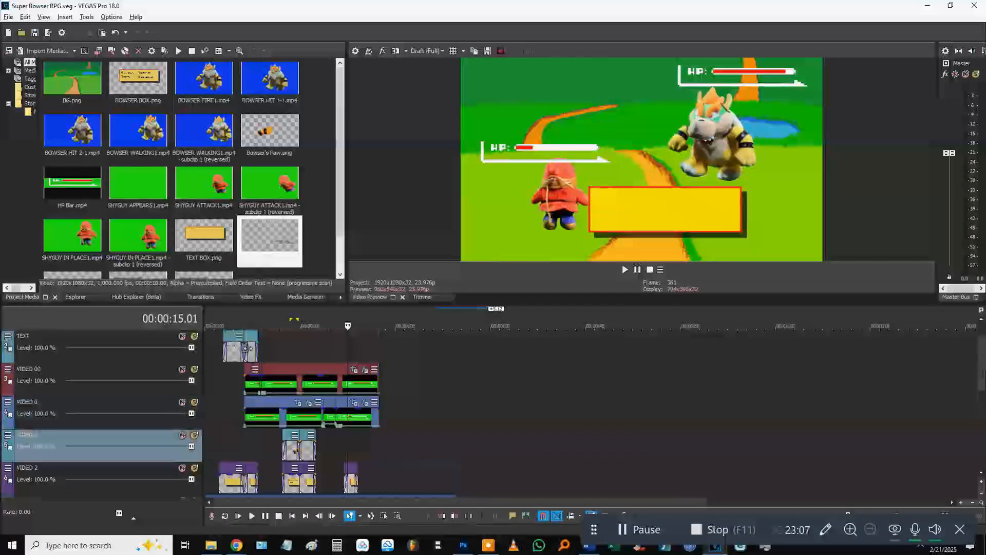
pyautogui.click(253, 355)
pyautogui.scroll(1, 253, 354)
pyautogui.scroll(1, 610, 345)
pyautogui.scroll(-2, 609, 345)
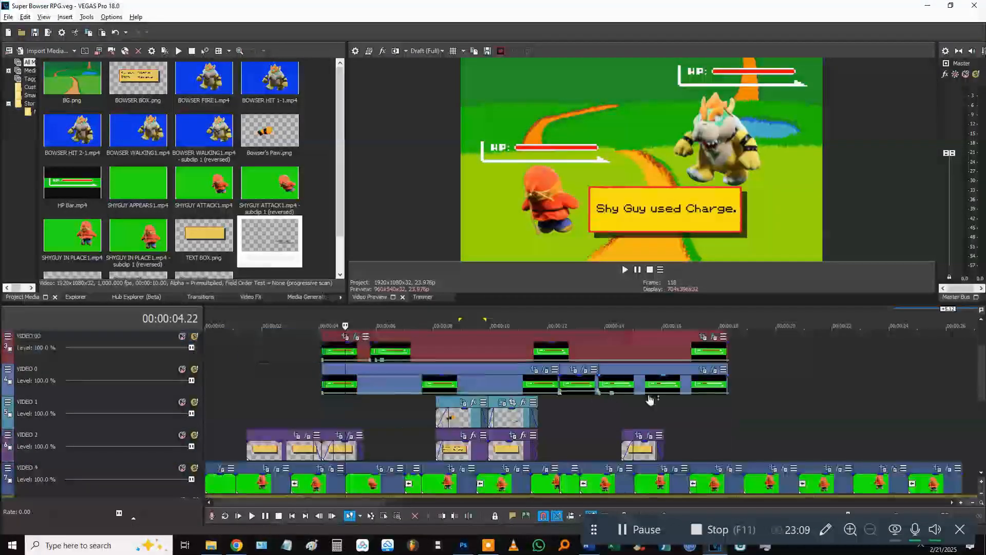
pyautogui.scroll(2, 618, 359)
pyautogui.click(618, 360)
pyautogui.hotkey('ctrl', 'v')
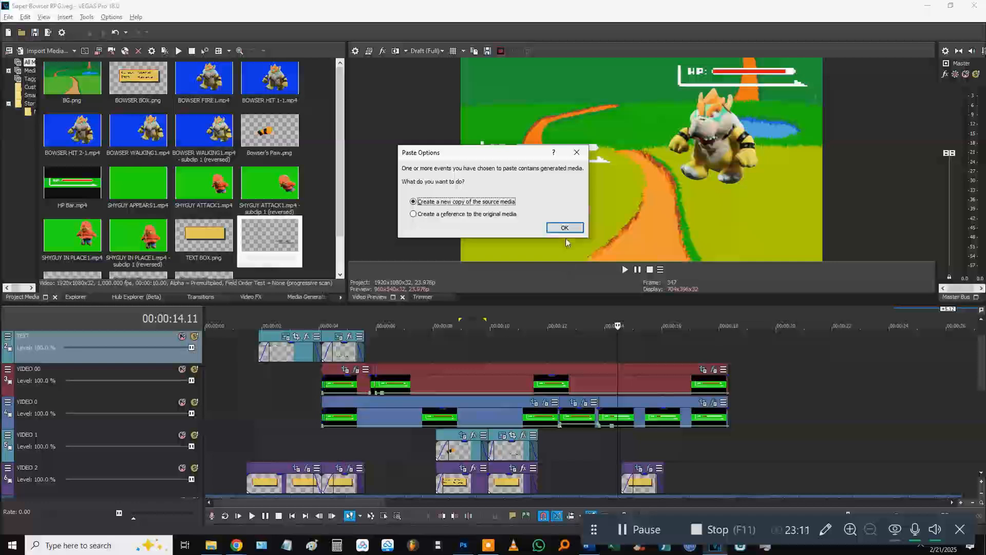
pyautogui.press('Return')
pyautogui.moveTo(646, 364); pyautogui.dragTo(649, 364)
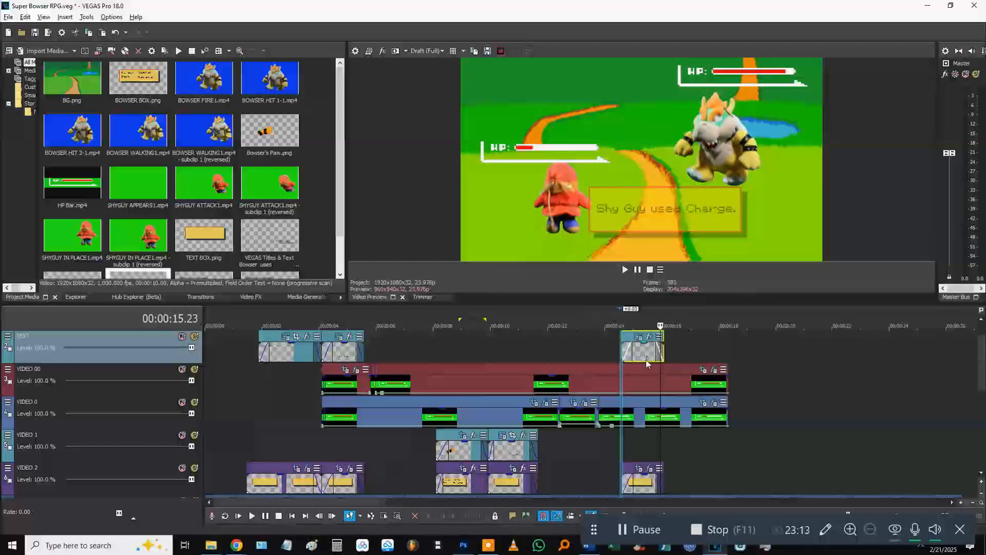
# Step: Play back the pasted title and change its text to "Shy Guy used Hypno Dance." on two lines, indenting the second
pyautogui.click(617, 435)
pyautogui.press('space')
pyautogui.press('space')
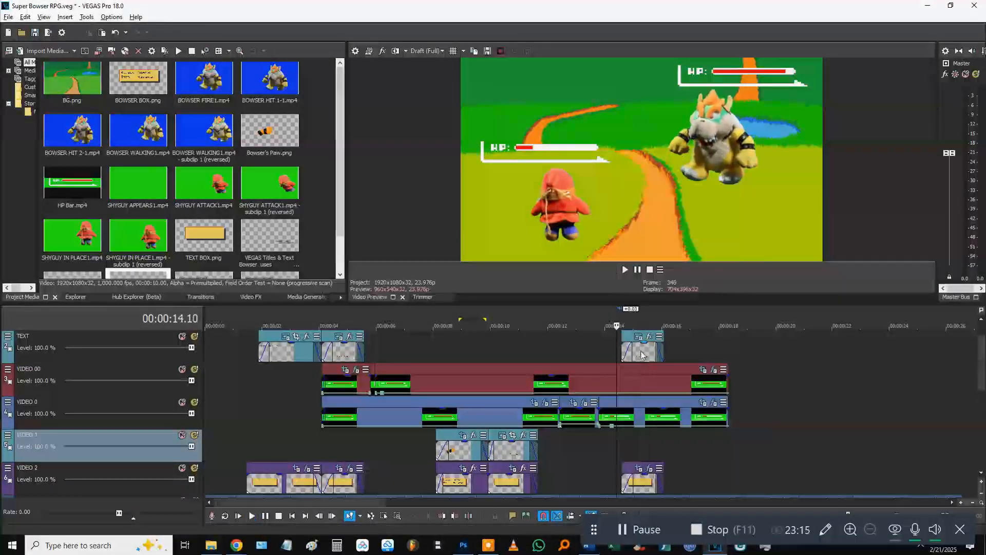
pyautogui.click(639, 347)
pyautogui.scroll(2, 596, 339)
pyautogui.click(596, 337)
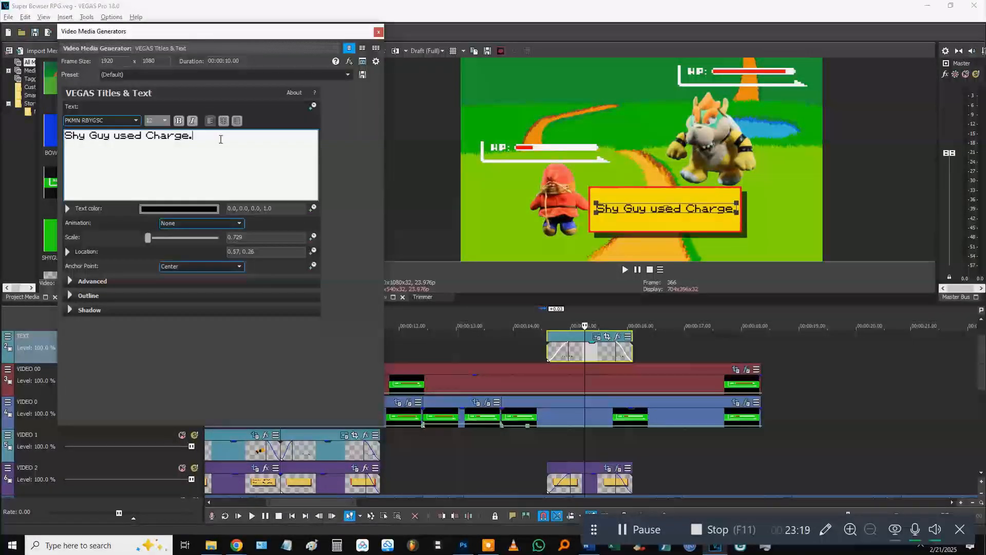
pyautogui.press('BackSpace')
pyautogui.press('BackSpace')
pyautogui.press('BackSpace')
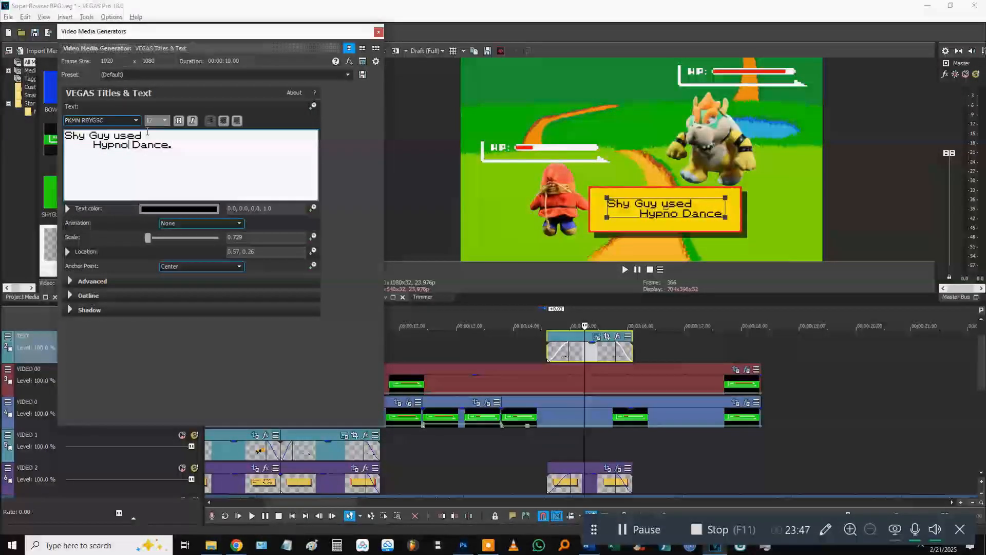
pyautogui.click(378, 32)
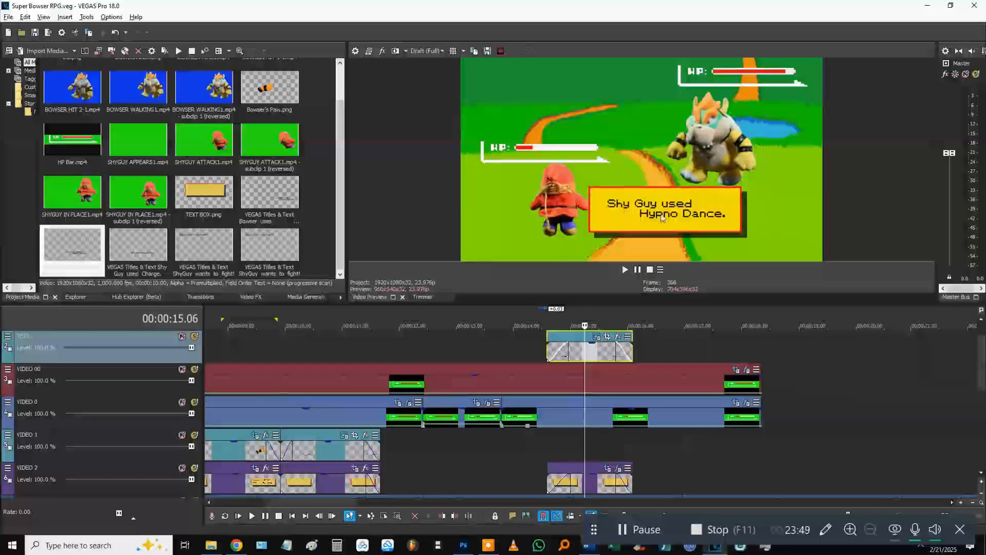
# Step: Enlarge the Hypno Dance title to a scale of 0.828 so it fills the text box
pyautogui.click(606, 337)
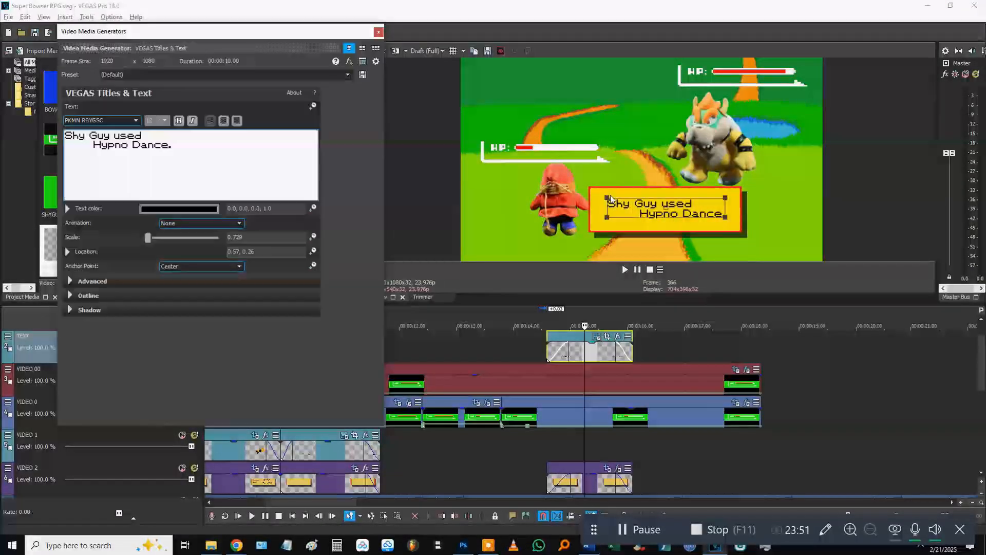
pyautogui.moveTo(608, 197); pyautogui.dragTo(601, 192)
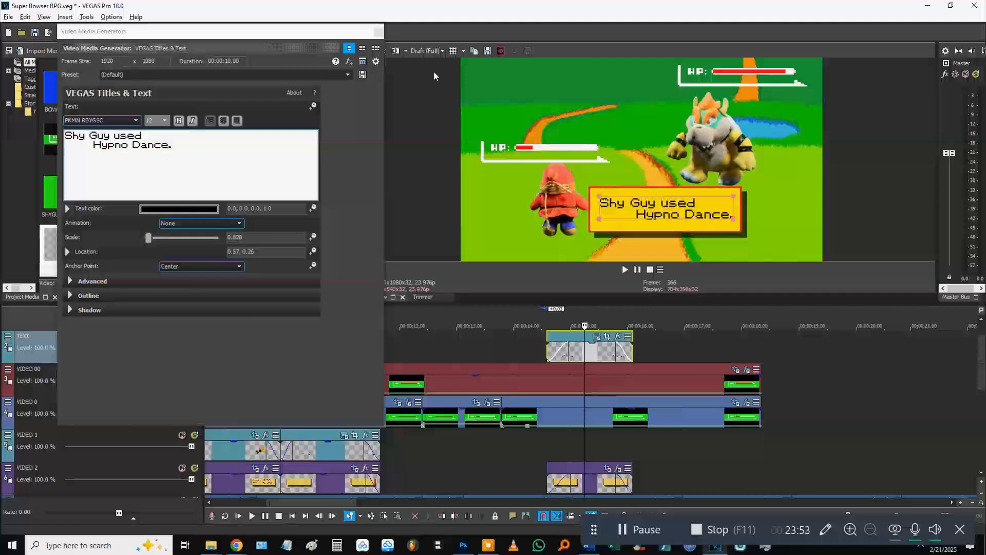
pyautogui.click(378, 34)
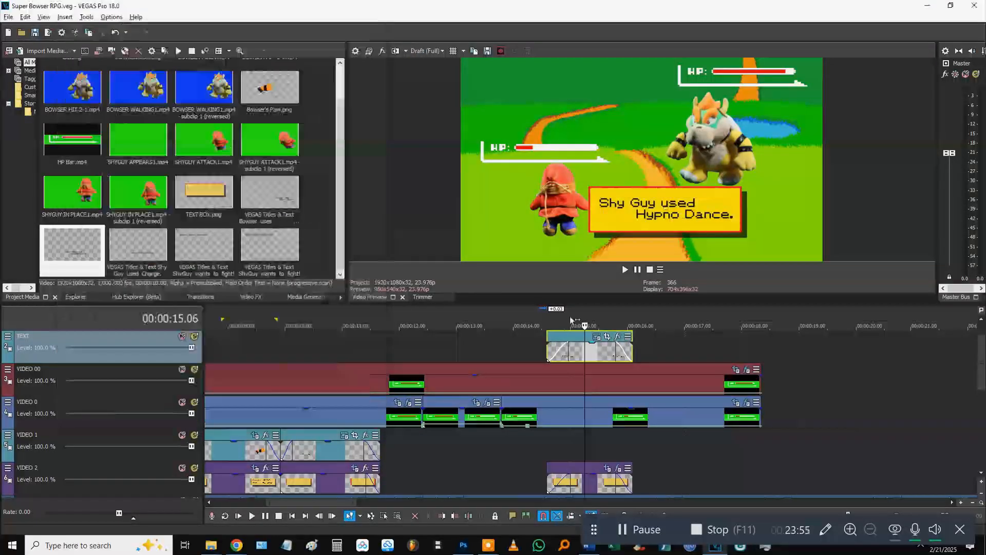
# Step: Play back the "Shy Guy used Hypno Dance." text box twice, from just before it appears until after it fades
pyautogui.click(527, 344)
pyautogui.press('space')
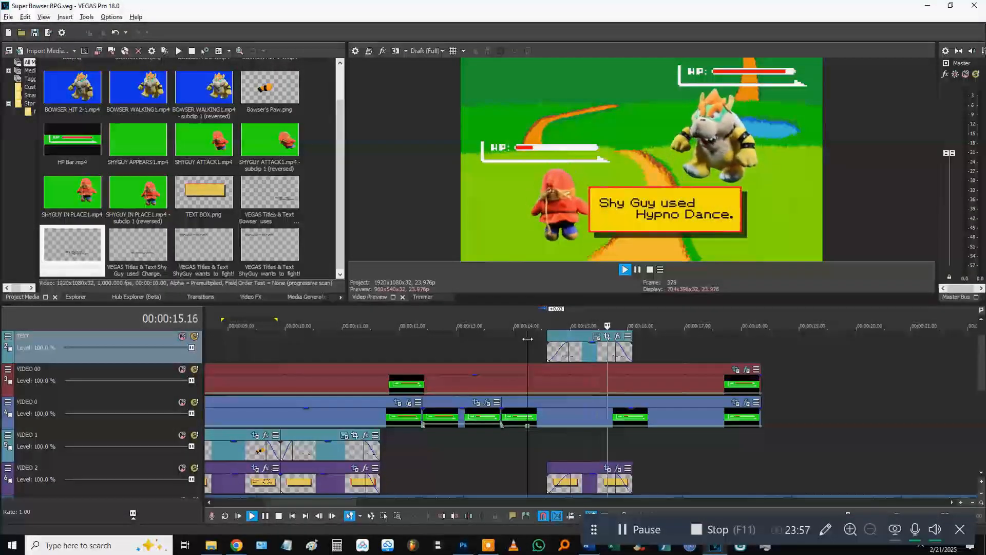
pyautogui.press('space')
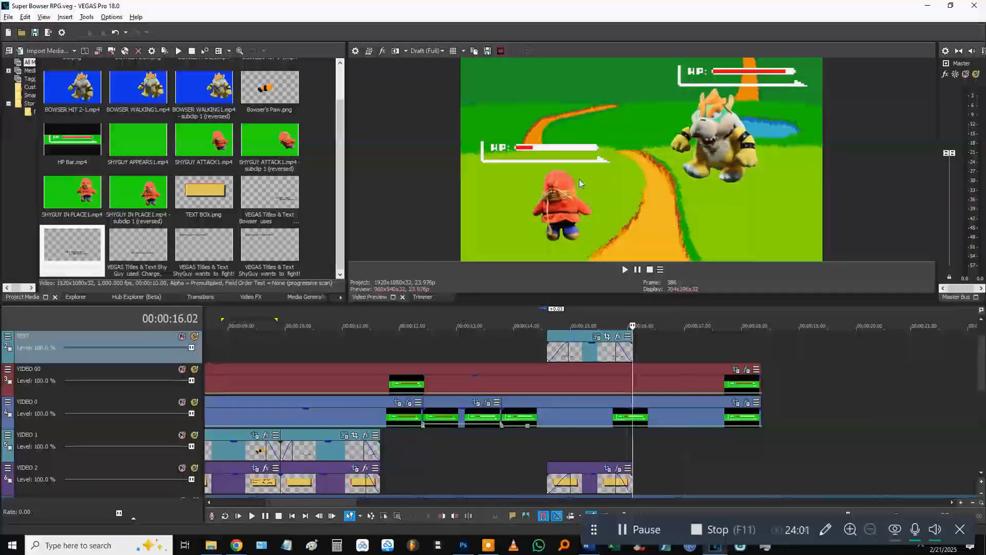
pyautogui.click(528, 350)
pyautogui.press('space')
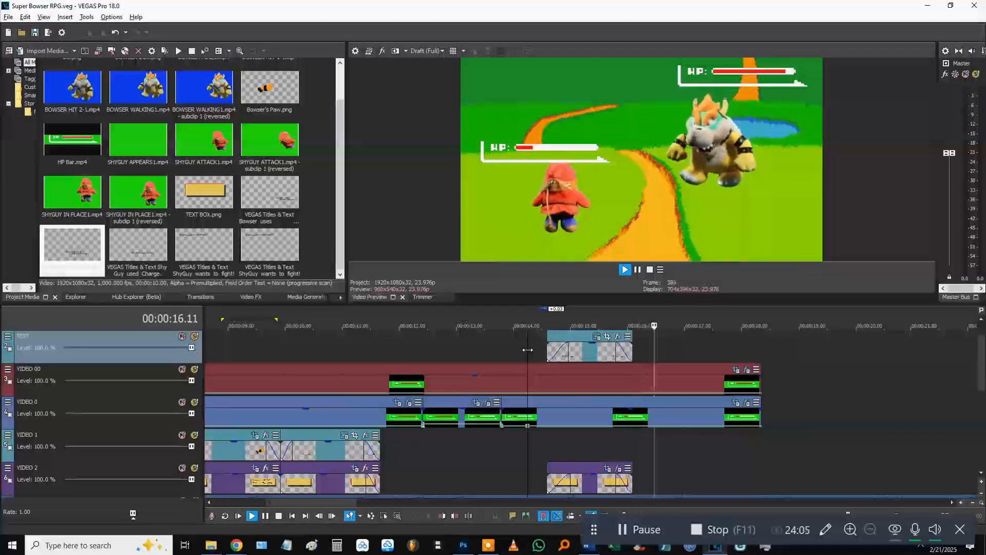
pyautogui.press('space')
# Step: Extend the last HP bar clips on VIDEO 0 and VIDEO 00 to the same later end point and save the project
pyautogui.click(648, 442)
pyautogui.scroll(-5, 652, 434)
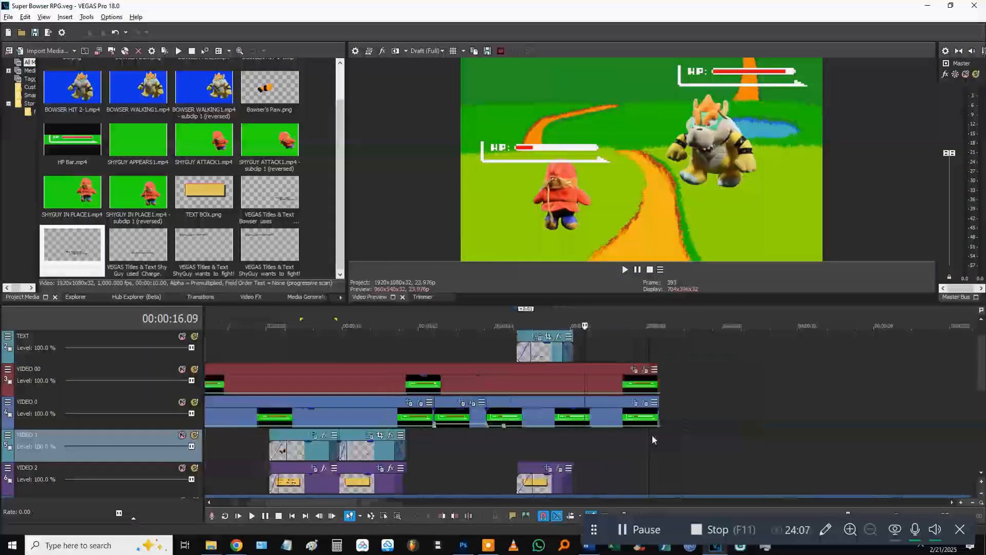
pyautogui.moveTo(639, 414); pyautogui.dragTo(788, 414)
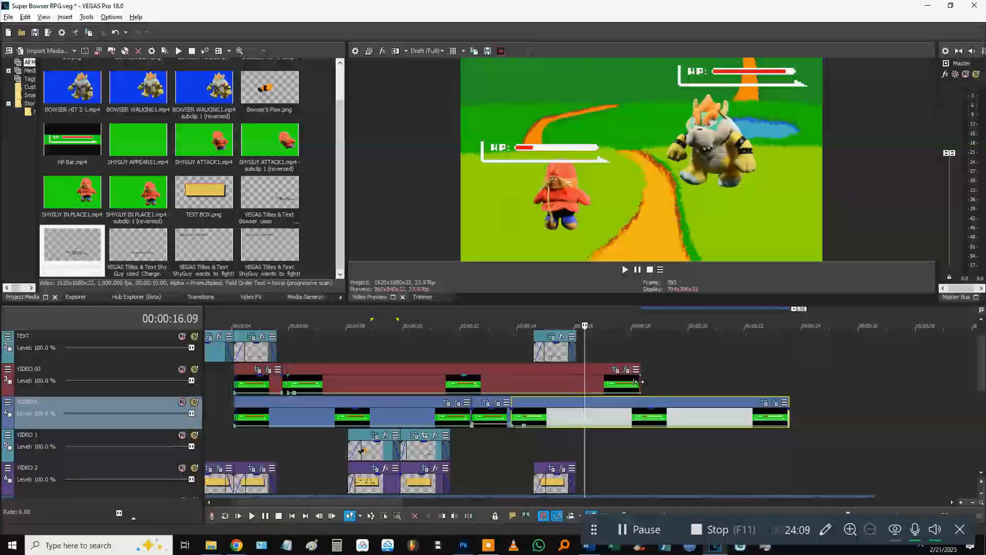
pyautogui.moveTo(641, 377); pyautogui.dragTo(788, 377)
pyautogui.scroll(-5, 539, 388)
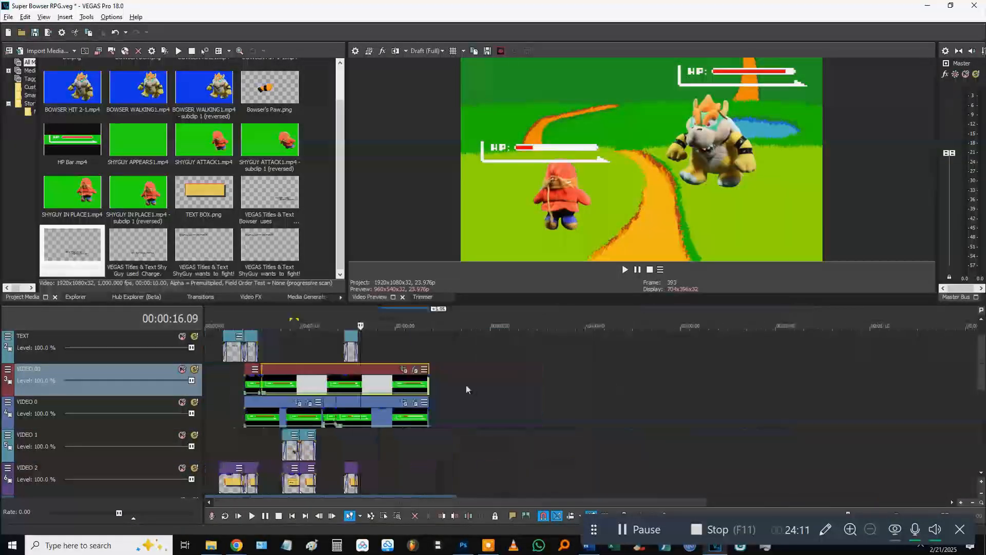
pyautogui.scroll(-2, 498, 406)
pyautogui.scroll(2, 511, 415)
pyautogui.click(354, 414)
pyautogui.hotkey('ctrl', 's')
# Step: Review the character tracks around the Hypno Dance text box and play back where Shy Guy's move should begin
pyautogui.scroll(-2, 402, 382)
pyautogui.scroll(3, 402, 382)
pyautogui.scroll(-3, 402, 381)
pyautogui.click(497, 383)
pyautogui.scroll(3, 497, 382)
pyautogui.scroll(-1, 497, 383)
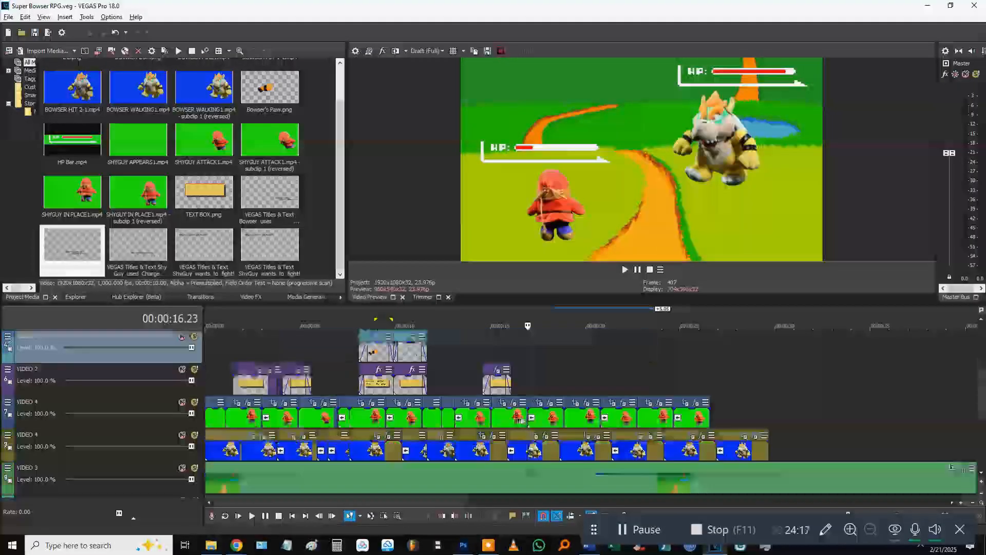
pyautogui.click(506, 421)
pyautogui.press('space')
pyautogui.press('space')
# Step: Split Shy Guy's idle clip on VIDEO 4 at 00:00:16.06 and delete the part after the cut
pyautogui.scroll(4, 506, 421)
pyautogui.click(591, 417)
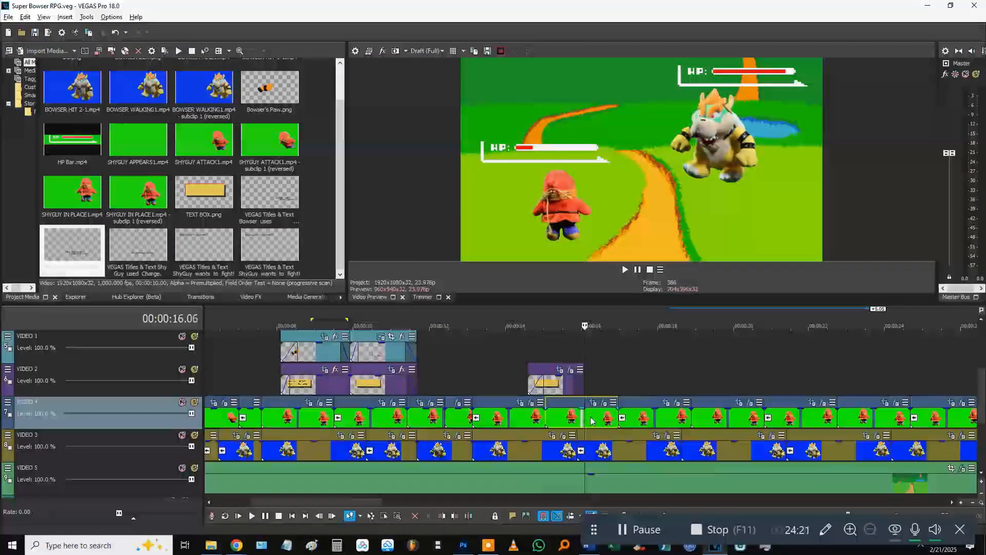
pyautogui.press('s')
pyautogui.scroll(2, 591, 417)
pyautogui.click(601, 418)
pyautogui.press('Delete')
# Step: Move the following reversed Shy Guy clip on VIDEO 4 up against the cut and play back the join
pyautogui.moveTo(664, 422); pyautogui.dragTo(571, 426)
pyautogui.click(572, 425)
pyautogui.press('space')
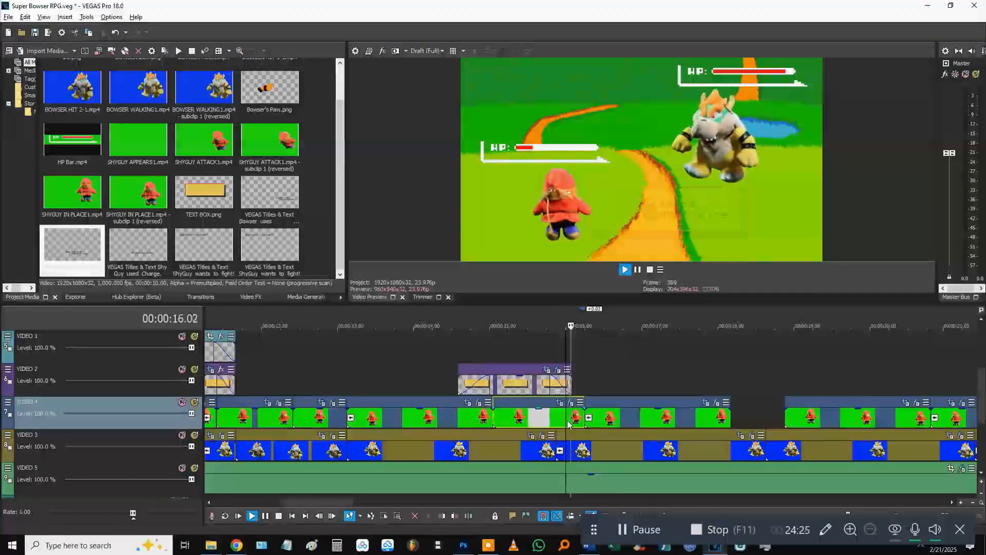
pyautogui.press('space')
# Step: Add VEGAS Color Corrector and VEGAS Gaussian Blur to the Shy Guy clip after the cut on VIDEO 4
pyautogui.click(590, 420)
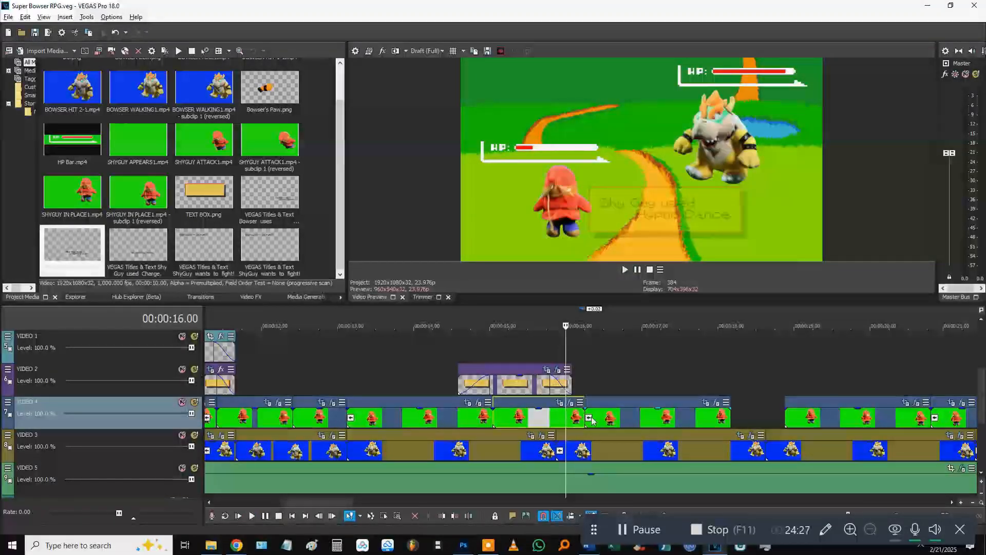
pyautogui.click(704, 404)
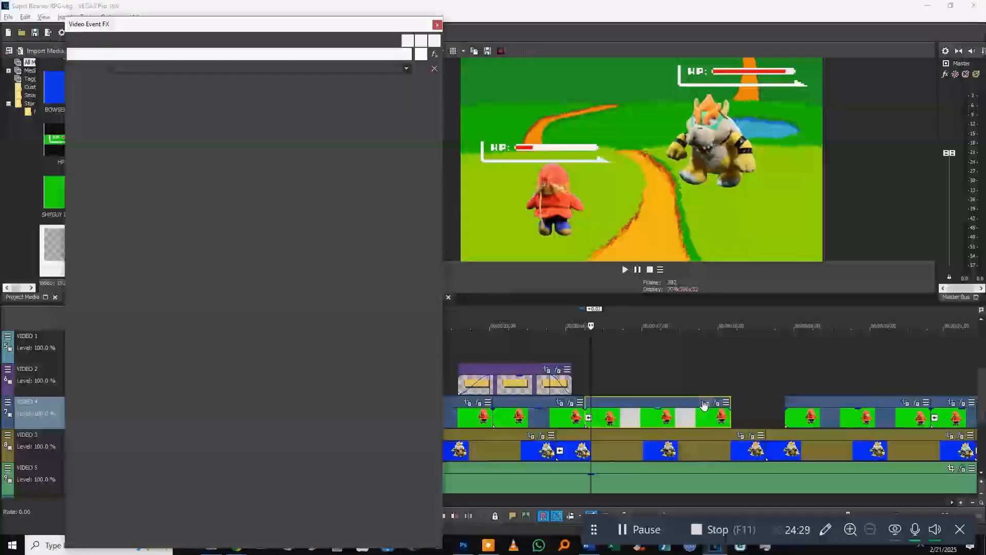
pyautogui.scroll(-5, 307, 337)
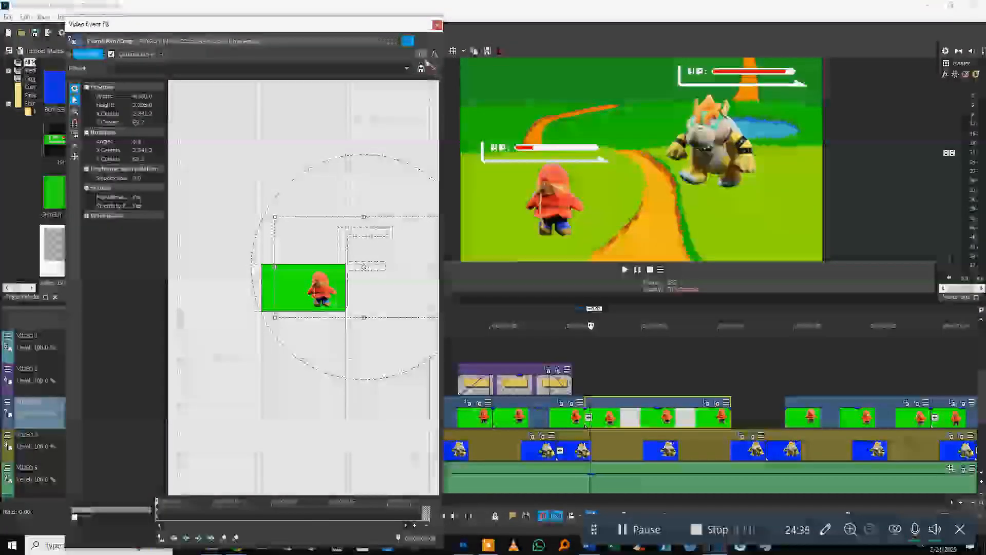
pyautogui.click(421, 54)
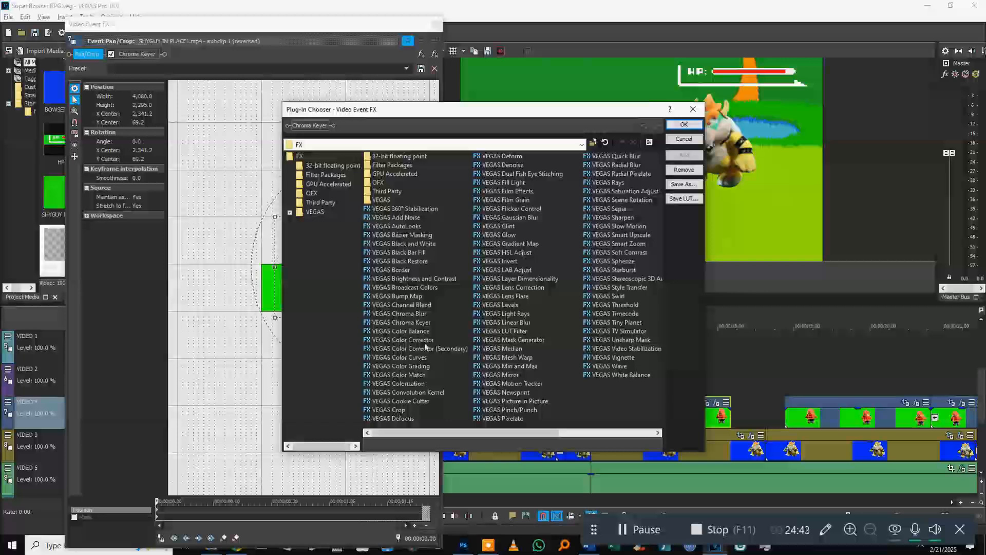
pyautogui.click(405, 339)
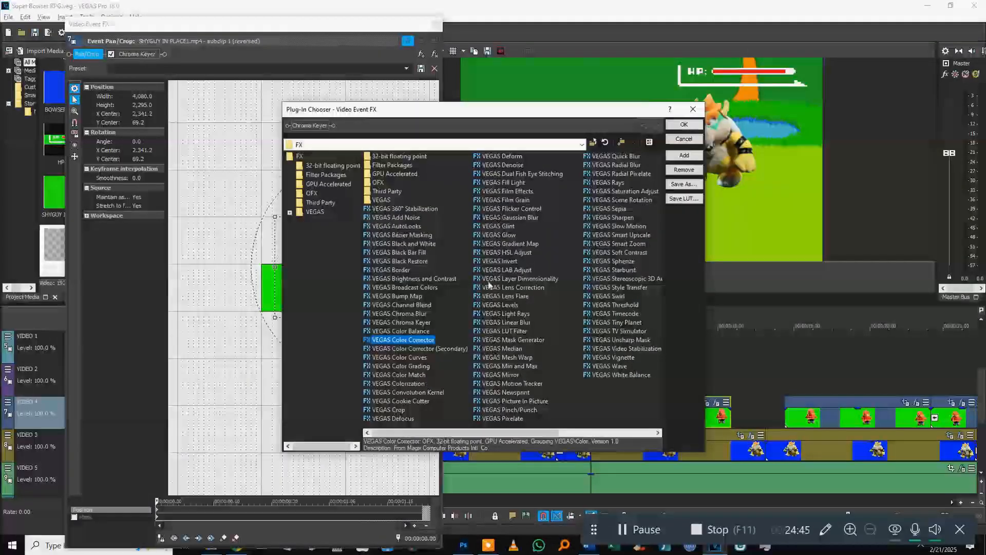
pyautogui.keyDown('ctrl'); pyautogui.click(523, 220); pyautogui.keyUp('ctrl')
pyautogui.click(685, 154)
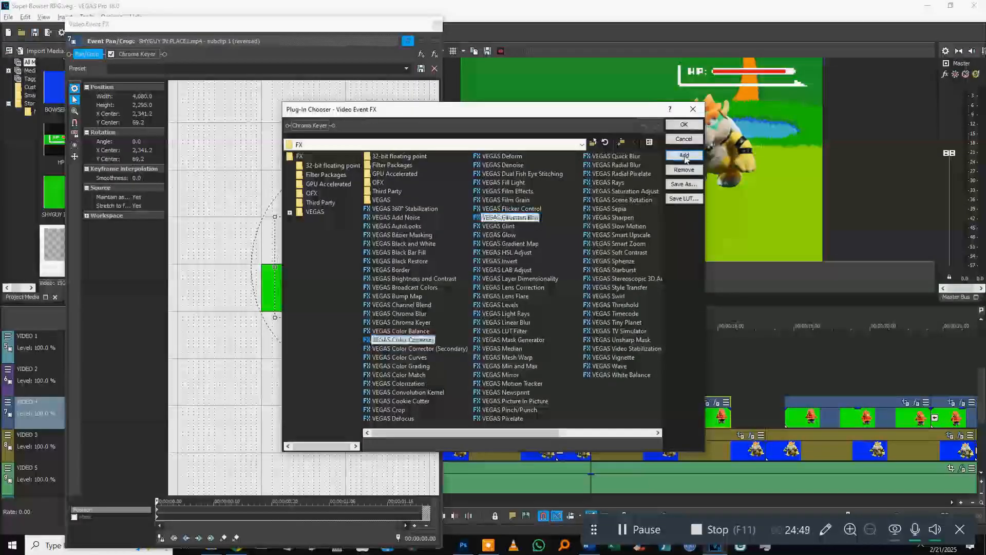
pyautogui.click(685, 125)
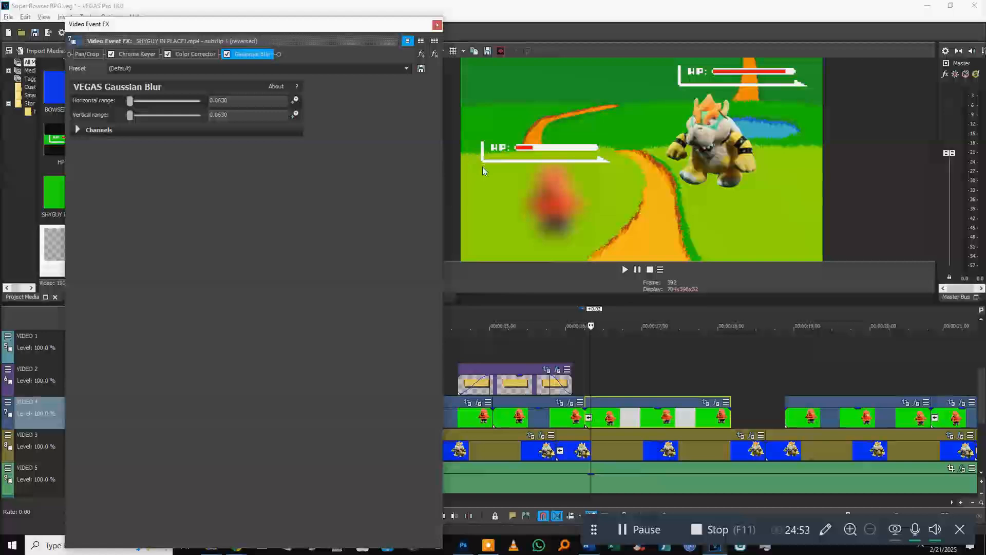
# Step: Set both Gaussian Blur ranges to 0 and keyframe Vertical range up to 0.1701 one frame into the clip
pyautogui.moveTo(131, 102); pyautogui.dragTo(84, 136)
pyautogui.click(295, 114)
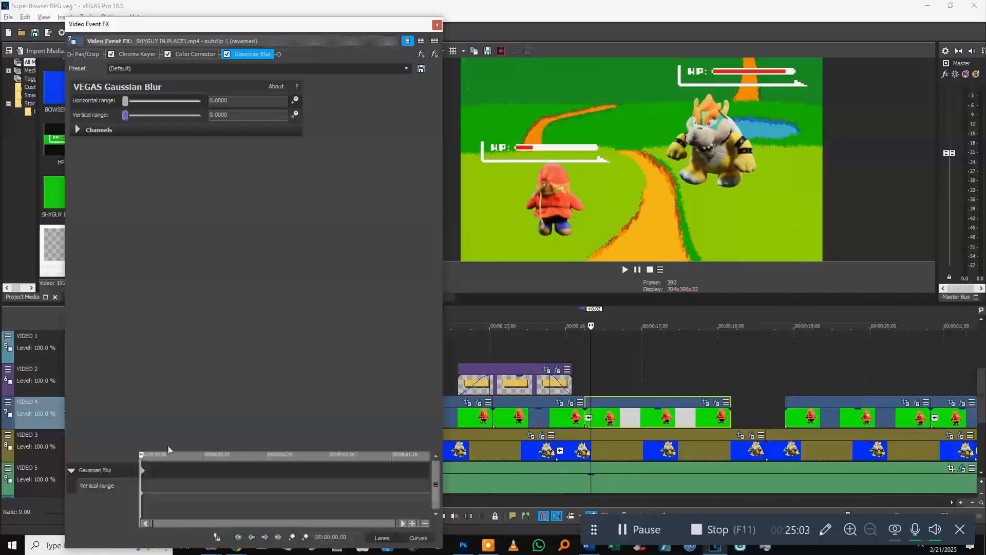
pyautogui.click(153, 471)
pyautogui.moveTo(128, 118); pyautogui.dragTo(140, 119)
pyautogui.scroll(4, 165, 488)
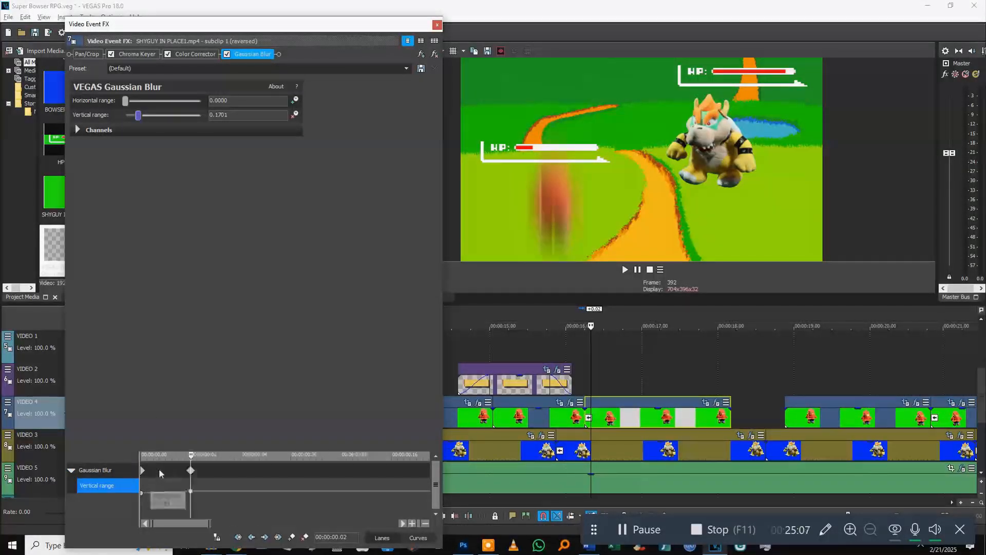
pyautogui.moveTo(192, 470); pyautogui.dragTo(164, 471)
# Step: Repeat the zero and 0.1701 vertical blur keyframes alternately through the fifth frame and play back the flicker
pyautogui.click(143, 471)
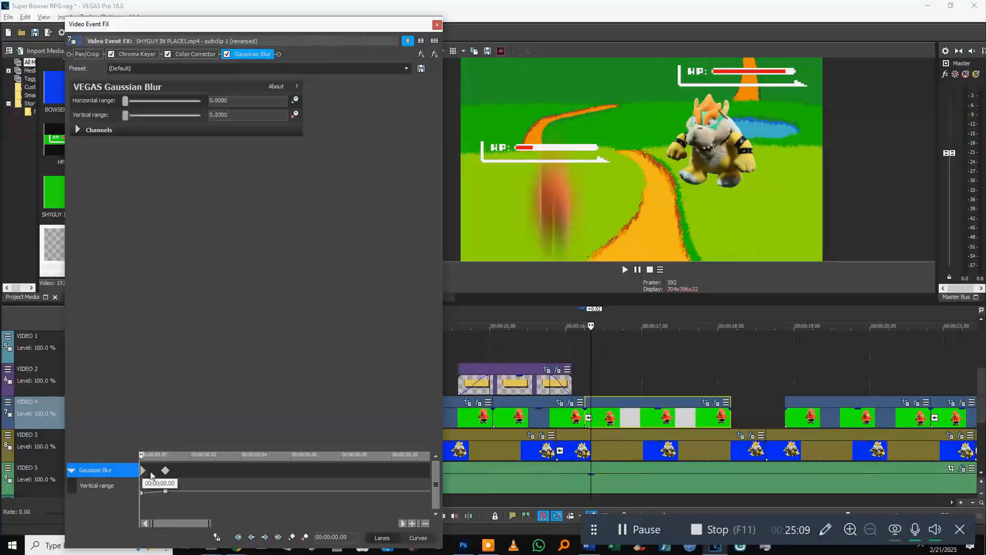
pyautogui.doubleClick(188, 470)
pyautogui.doubleClick(213, 471)
pyautogui.click(584, 357)
pyautogui.press('space')
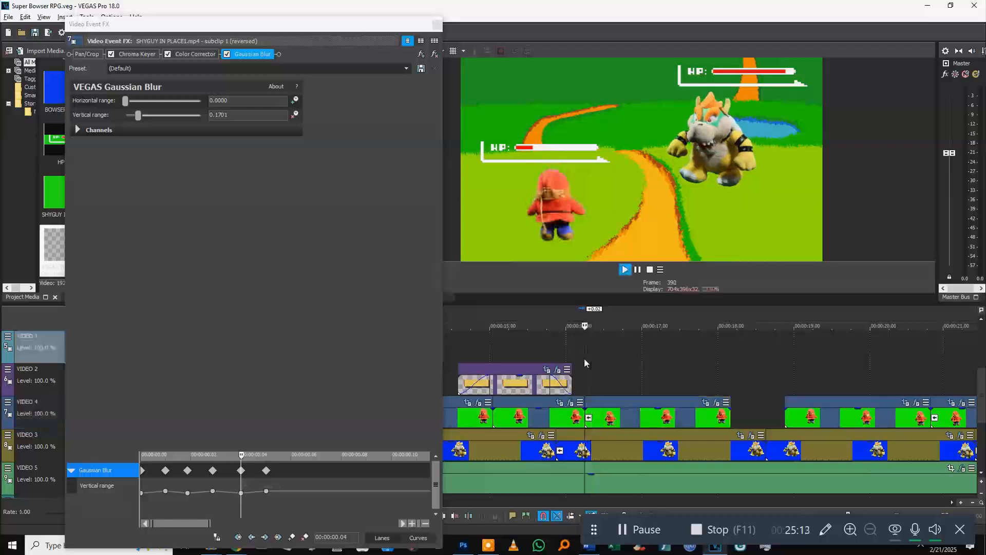
pyautogui.press('space')
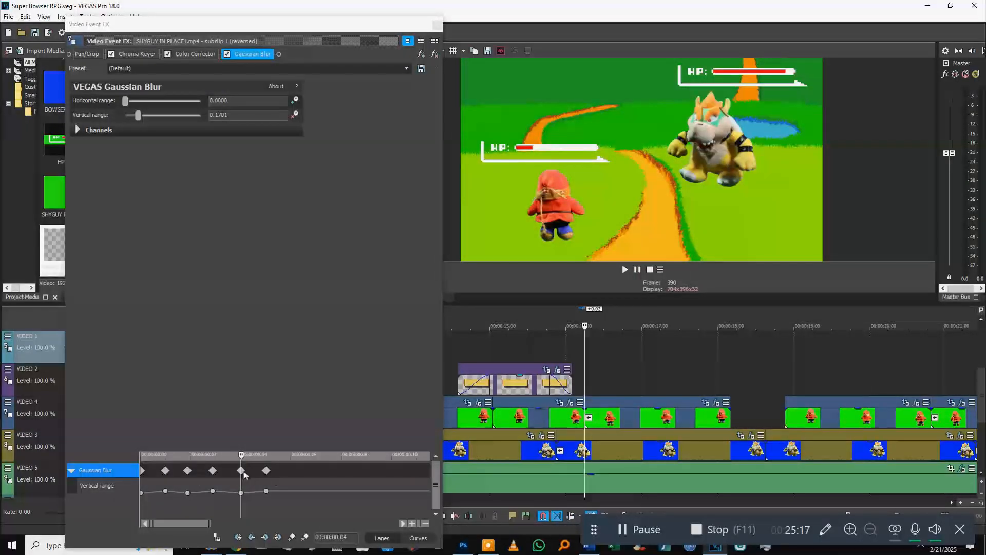
# Step: Add a zero-blur keyframe at 00:00:00.06 to end the flicker and play back the clip
pyautogui.click(290, 475)
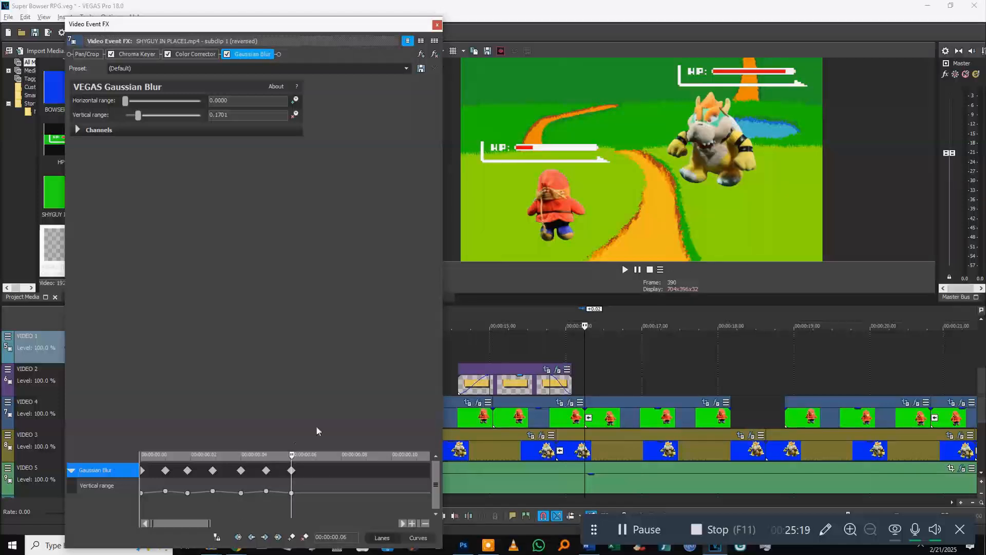
pyautogui.click(593, 356)
pyautogui.press('space')
pyautogui.click(572, 360)
pyautogui.press('space')
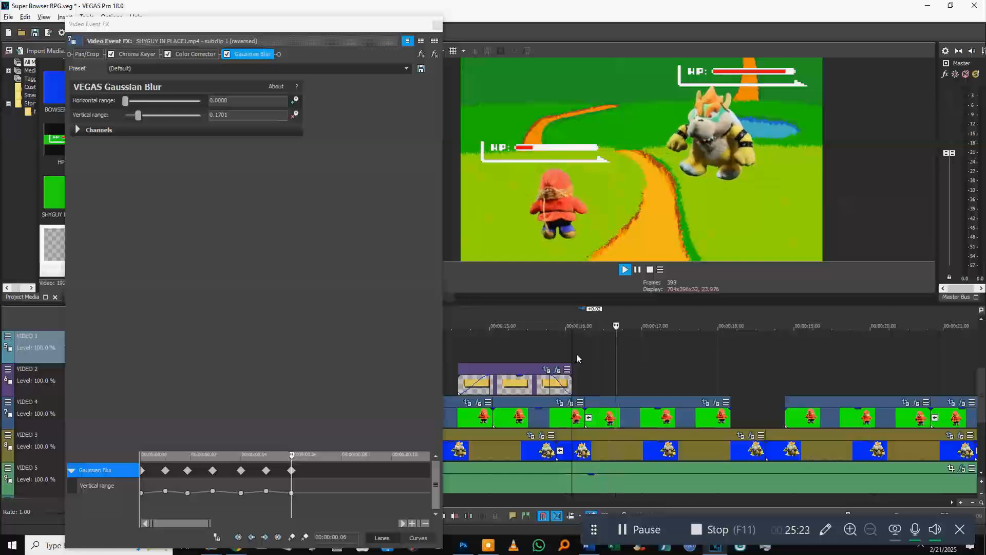
pyautogui.press('space')
# Step: Copy the whole set of Gaussian Blur keyframes, paste it at 00:00:00.13 and play back the result
pyautogui.click(290, 471)
pyautogui.click(291, 471)
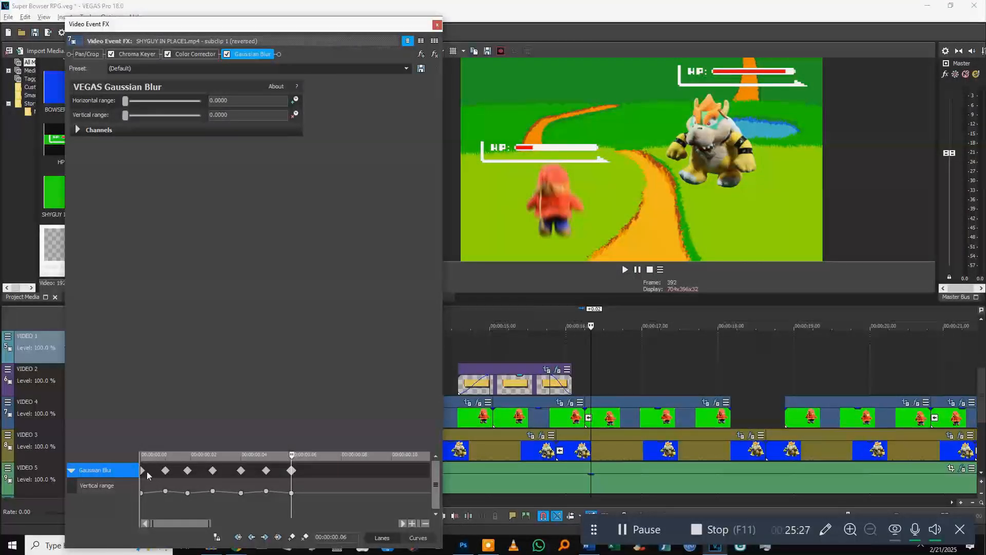
pyautogui.scroll(-2, 290, 477)
pyautogui.hotkey('ctrl', 'v')
pyautogui.click(585, 362)
pyautogui.press('space')
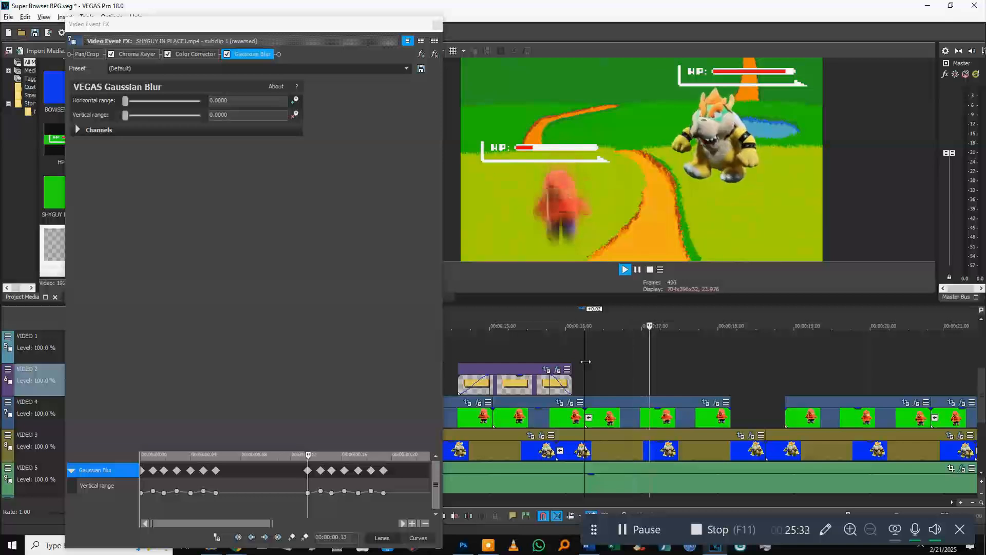
pyautogui.press('space')
# Step: Try Color Corrector with Saturation and Gamma at 0 on the Shy Guy clip, and restore both to 1.000
pyautogui.click(195, 54)
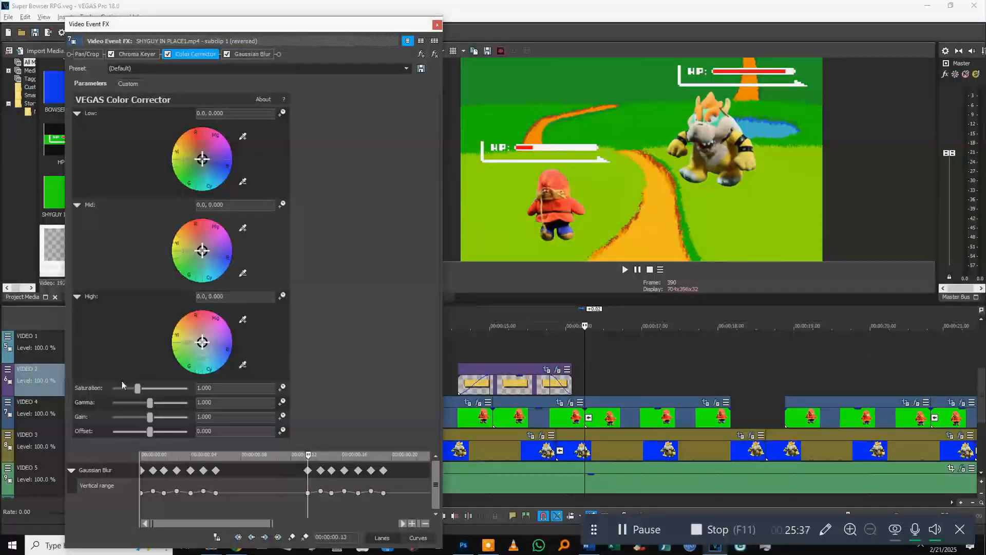
pyautogui.moveTo(129, 404); pyautogui.dragTo(109, 403)
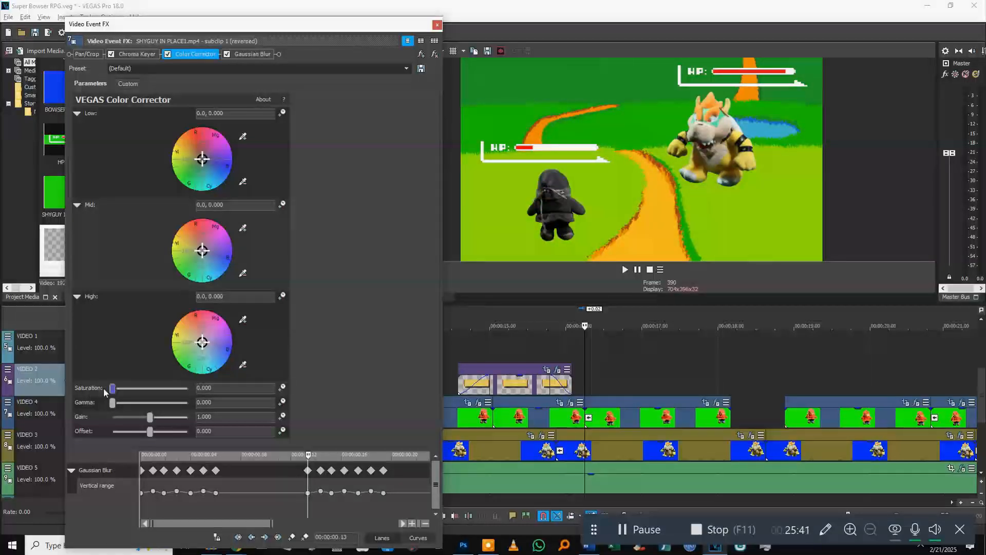
pyautogui.doubleClick(112, 389)
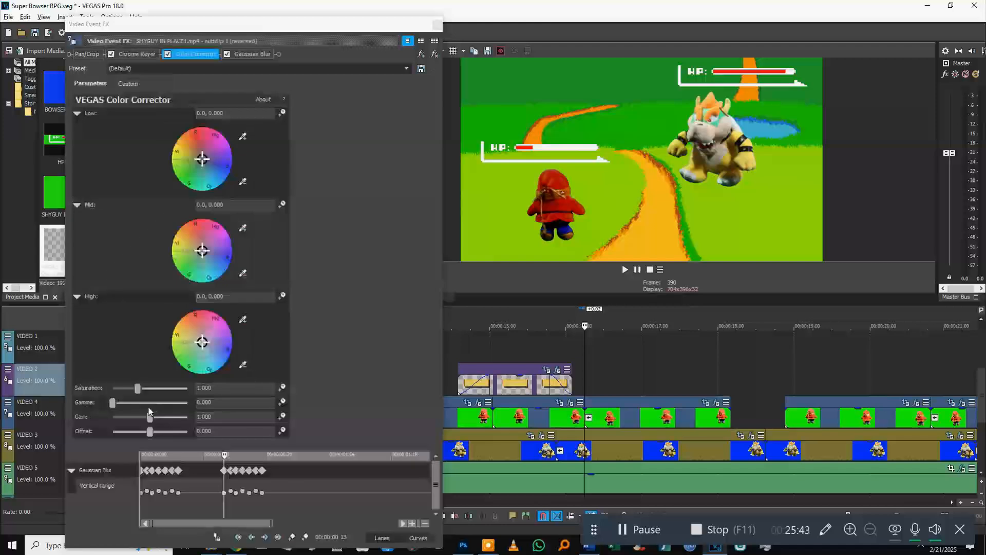
pyautogui.moveTo(150, 416)
pyautogui.mouseDown()
pyautogui.moveTo(117, 417)
pyautogui.moveTo(154, 416)
pyautogui.mouseUp()
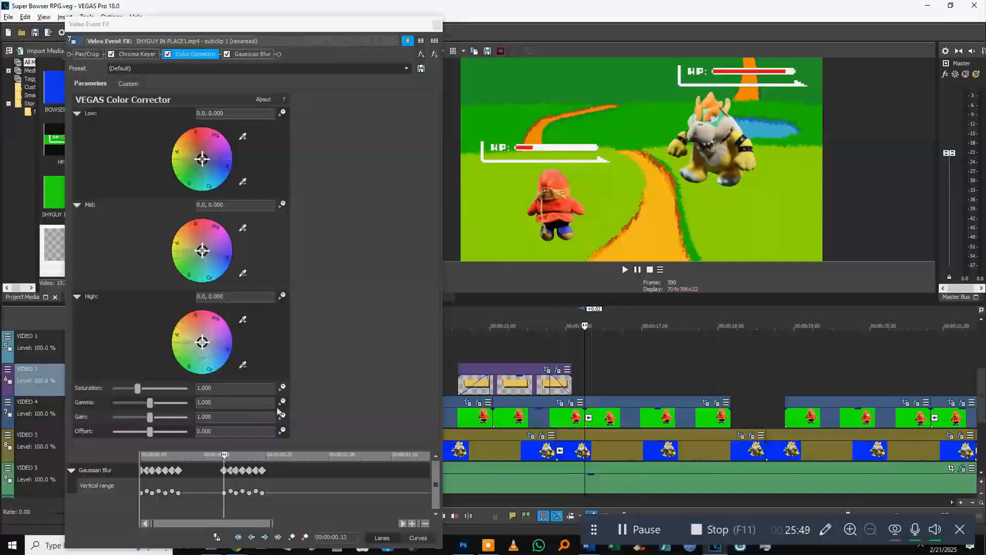
# Step: Enable keyframe animation for Color Corrector's Mid, Gamma and Gain, and add a keyframe at 00:00:00.05
pyautogui.click(281, 402)
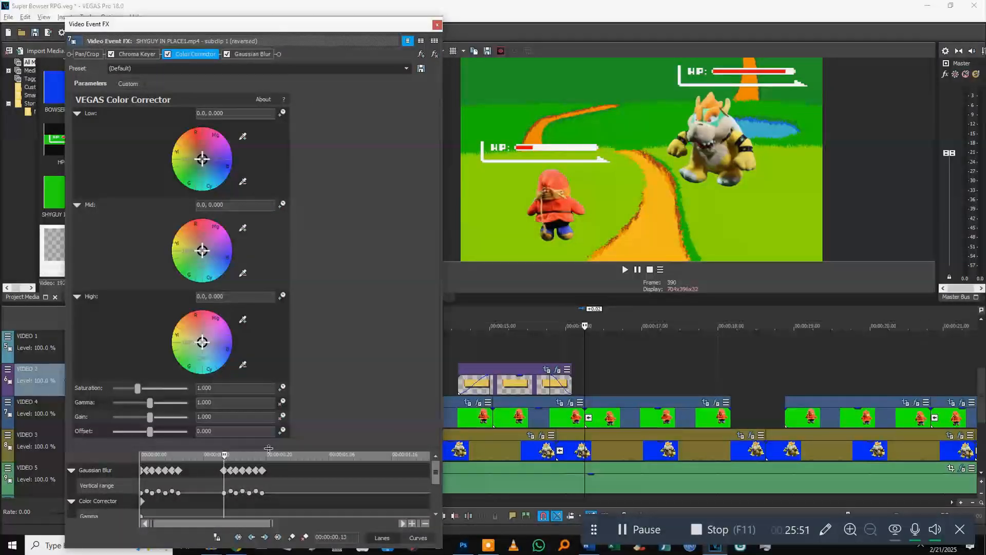
pyautogui.click(283, 204)
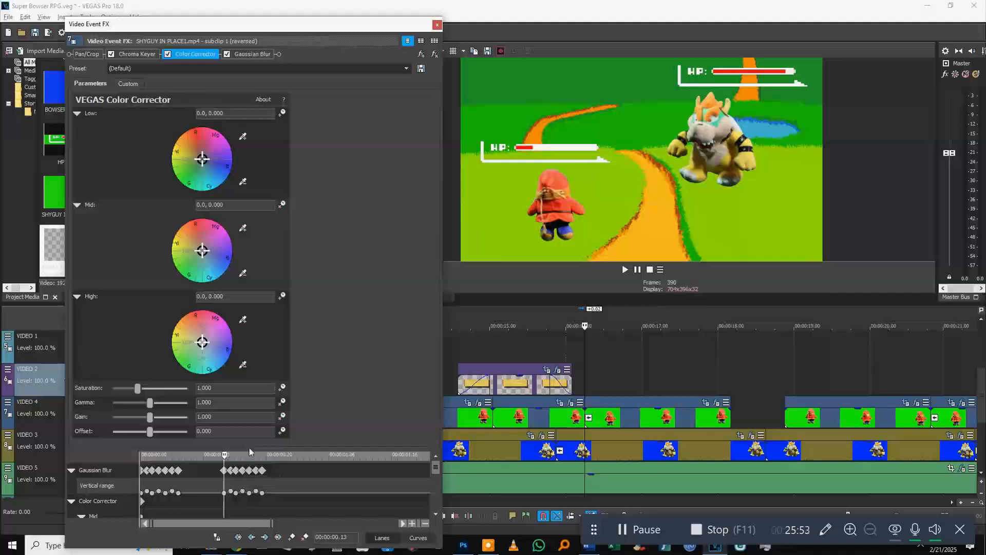
pyautogui.moveTo(247, 449); pyautogui.dragTo(250, 342)
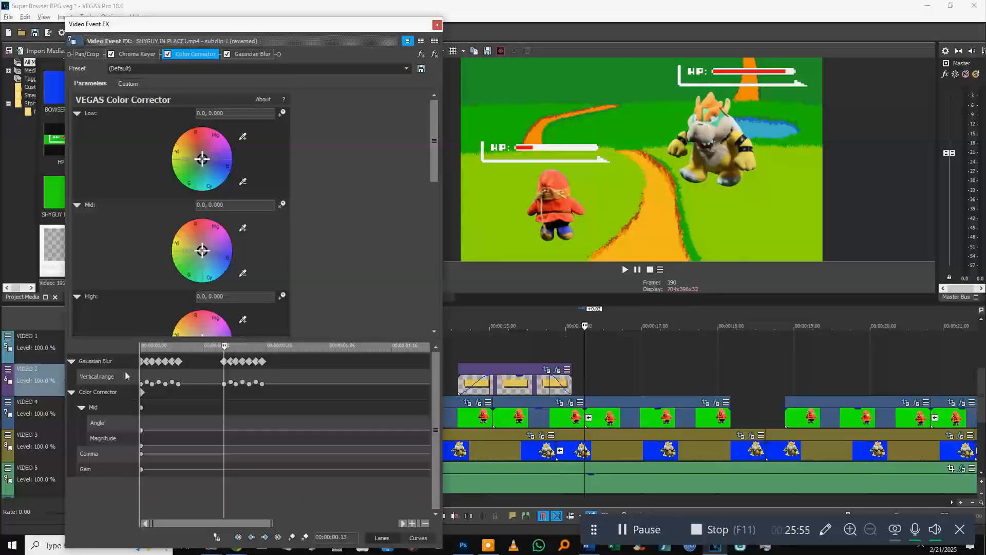
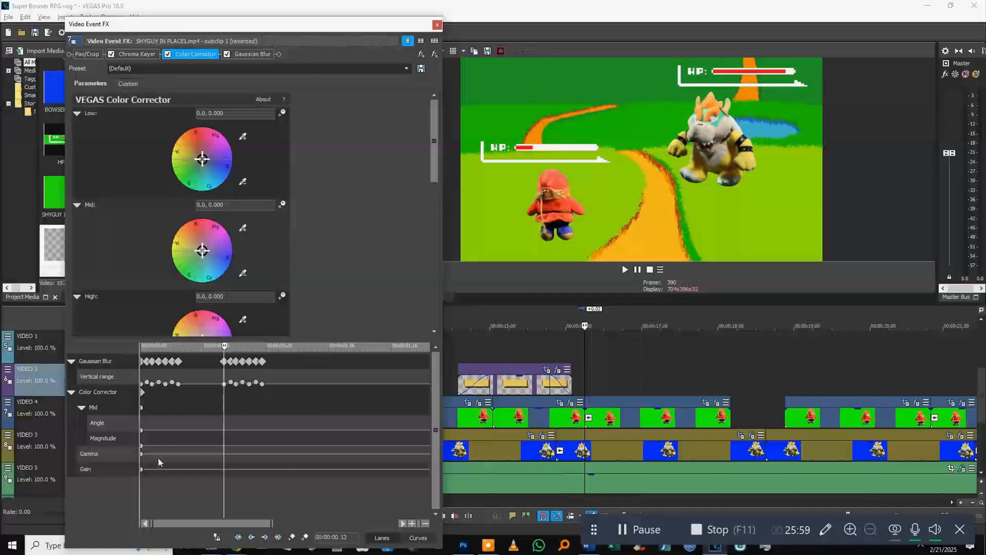
pyautogui.click(144, 398)
pyautogui.click(175, 393)
pyautogui.doubleClick(174, 392)
# Step: Set Saturation to 2.163 and shift the Mid colour to 316.4, 1.000 at the 00:00:00.05 keyframe, checking it in the preview
pyautogui.scroll(-2, 337, 228)
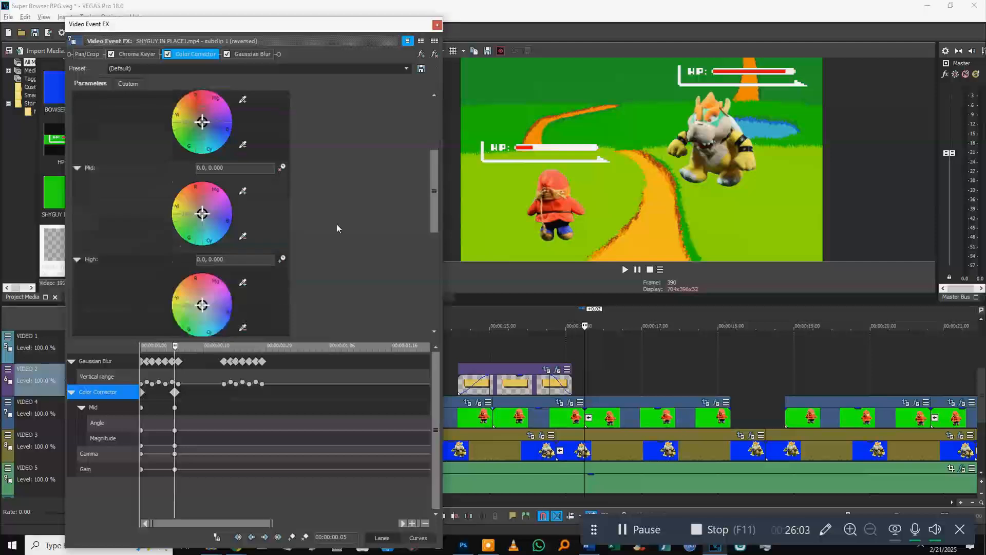
pyautogui.scroll(-2, 337, 228)
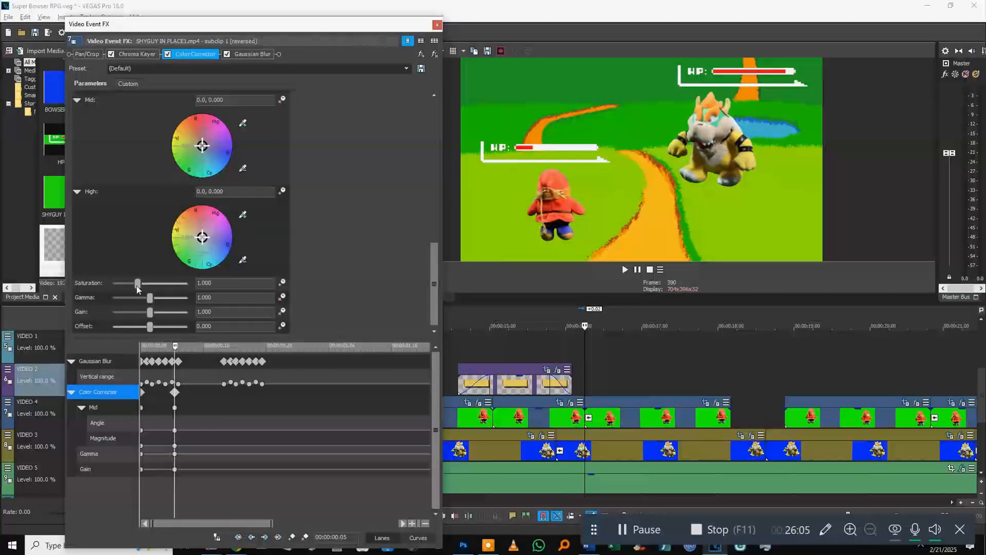
pyautogui.moveTo(137, 286); pyautogui.dragTo(167, 287)
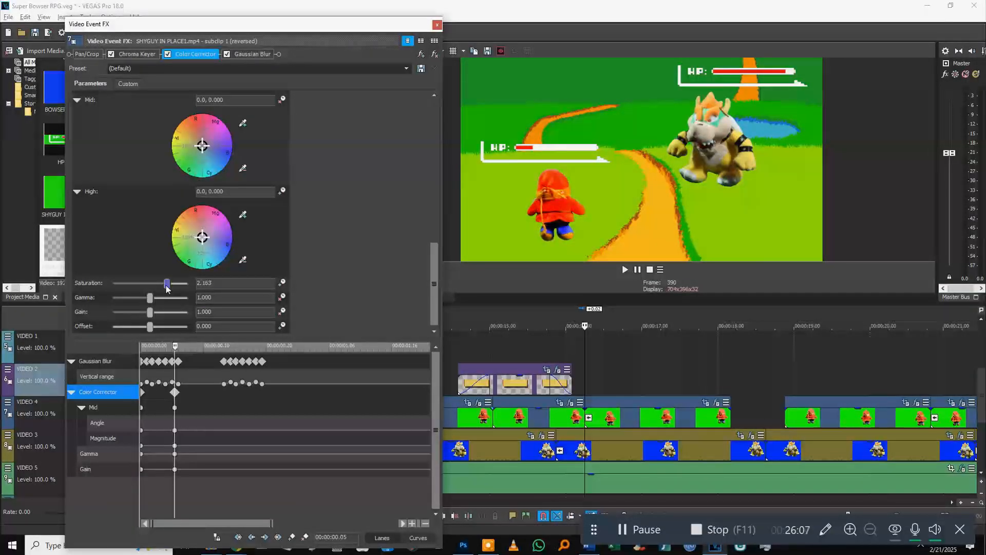
pyautogui.moveTo(203, 146)
pyautogui.mouseDown()
pyautogui.moveTo(218, 121)
pyautogui.moveTo(244, 169)
pyautogui.moveTo(181, 135)
pyautogui.moveTo(221, 146)
pyautogui.mouseUp()
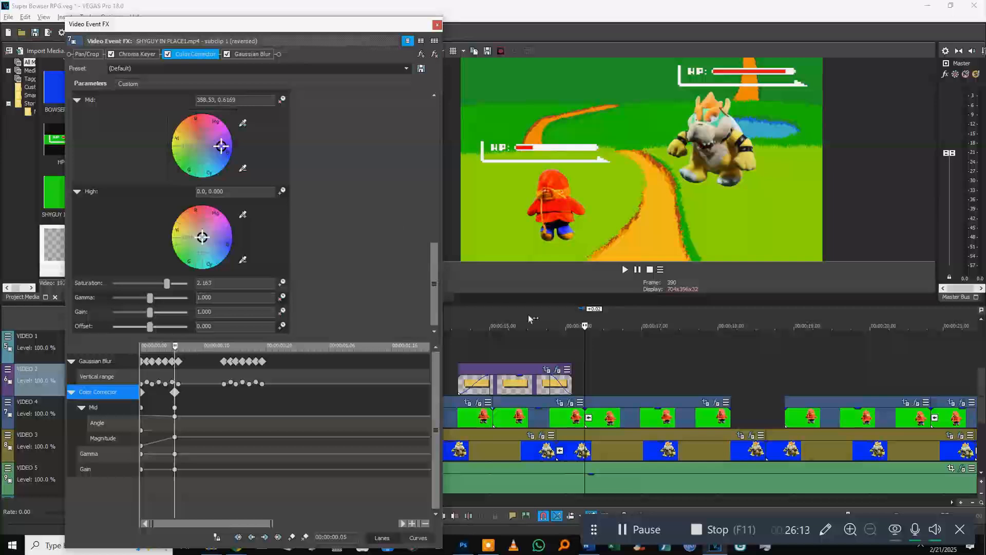
pyautogui.click(603, 382)
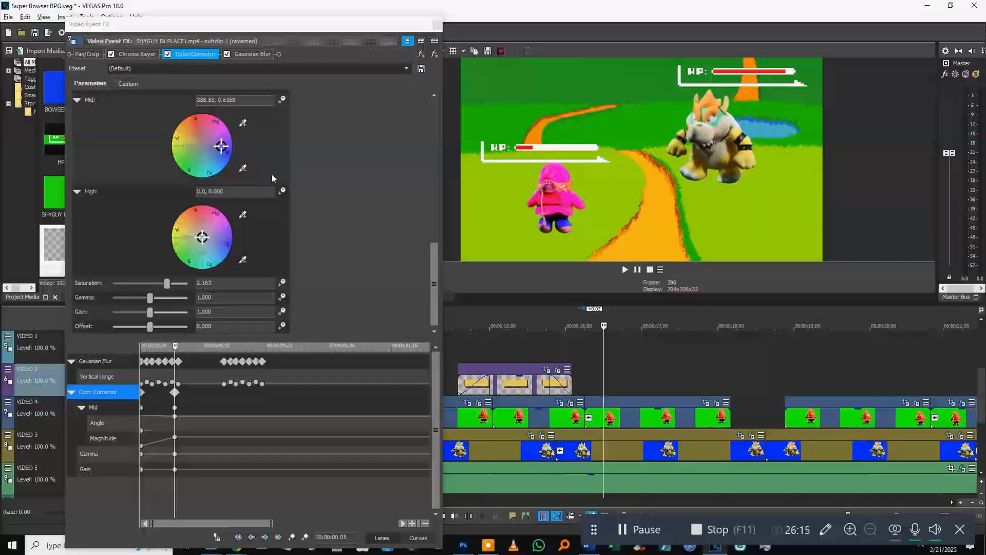
pyautogui.moveTo(220, 141); pyautogui.dragTo(236, 179)
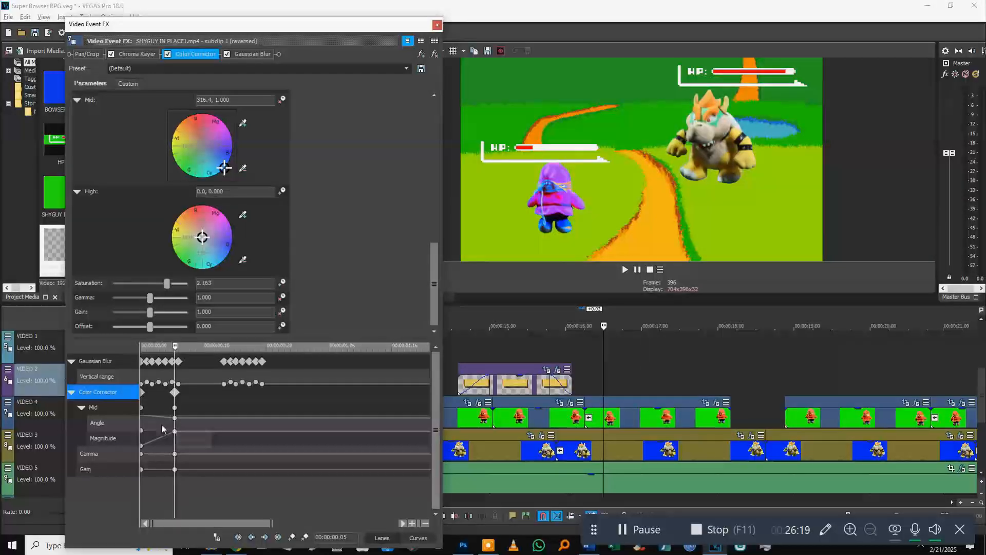
# Step: At the first Color Corrector keyframe, set Saturation to 0.918, Gamma to 0.993 and Gain to 1.007, and enable Saturation keyframing
pyautogui.click(143, 393)
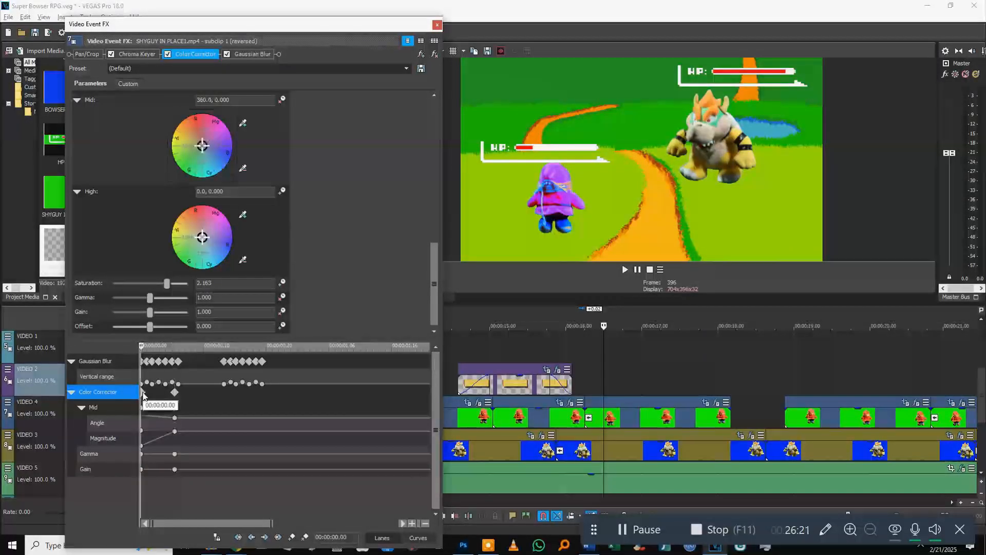
pyautogui.moveTo(150, 297)
pyautogui.mouseDown()
pyautogui.moveTo(127, 300)
pyautogui.moveTo(181, 302)
pyautogui.moveTo(150, 315)
pyautogui.mouseUp()
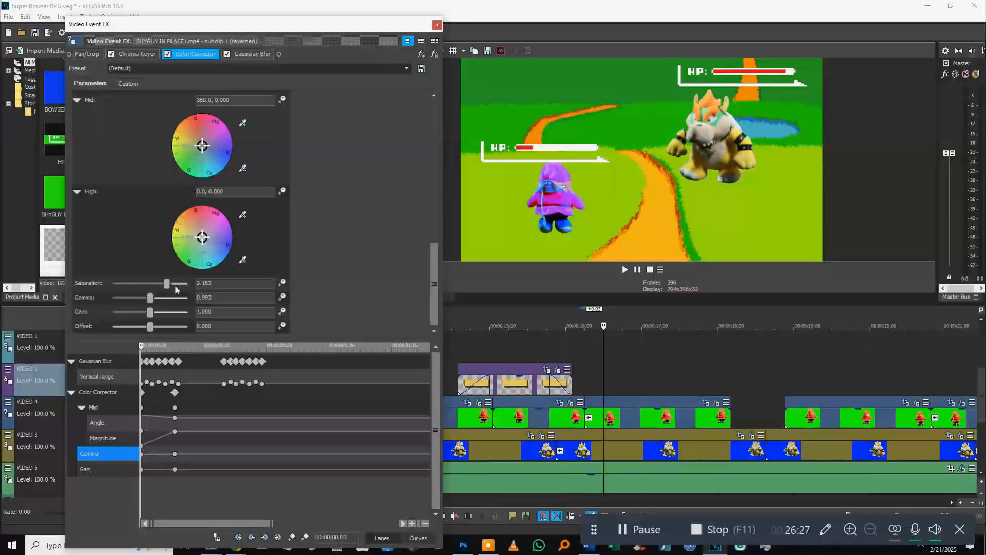
pyautogui.moveTo(167, 284); pyautogui.dragTo(136, 287)
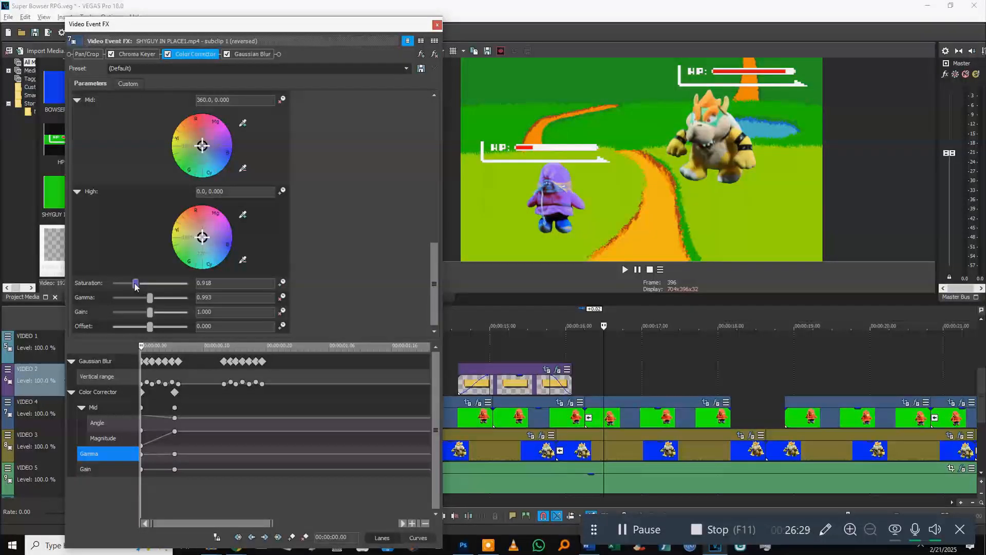
pyautogui.moveTo(150, 312); pyautogui.dragTo(171, 317)
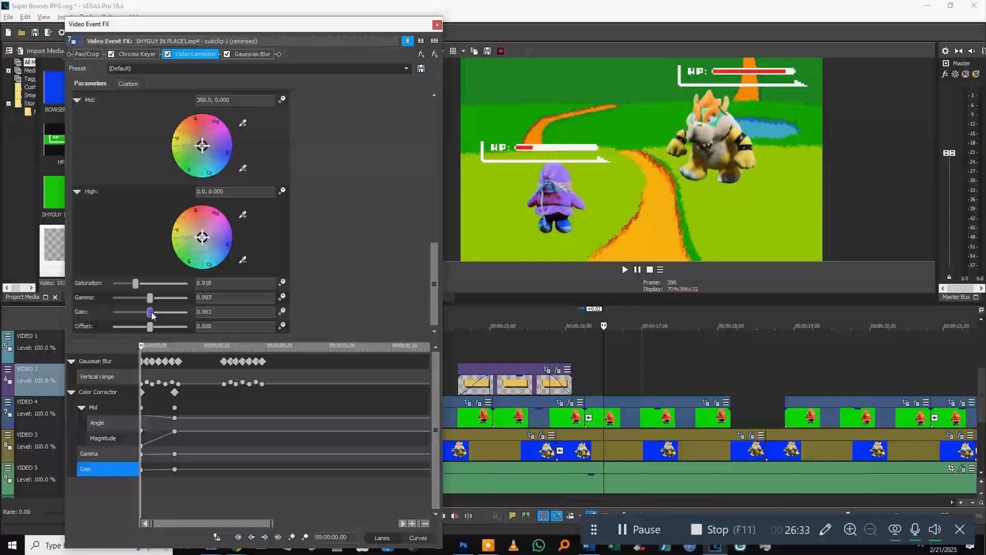
pyautogui.click(282, 283)
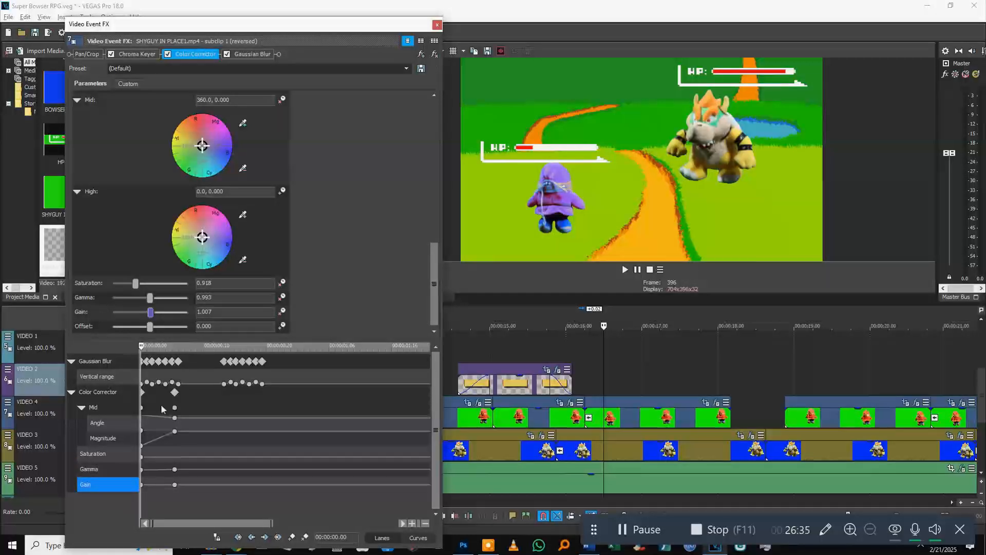
# Step: Set the Color Corrector's Saturation to 1.878 at the 00:00:00.05 keyframe and preview the colour change on Shy Guy
pyautogui.click(144, 390)
pyautogui.click(174, 392)
pyautogui.moveTo(135, 283); pyautogui.dragTo(160, 290)
pyautogui.click(594, 356)
pyautogui.press('space')
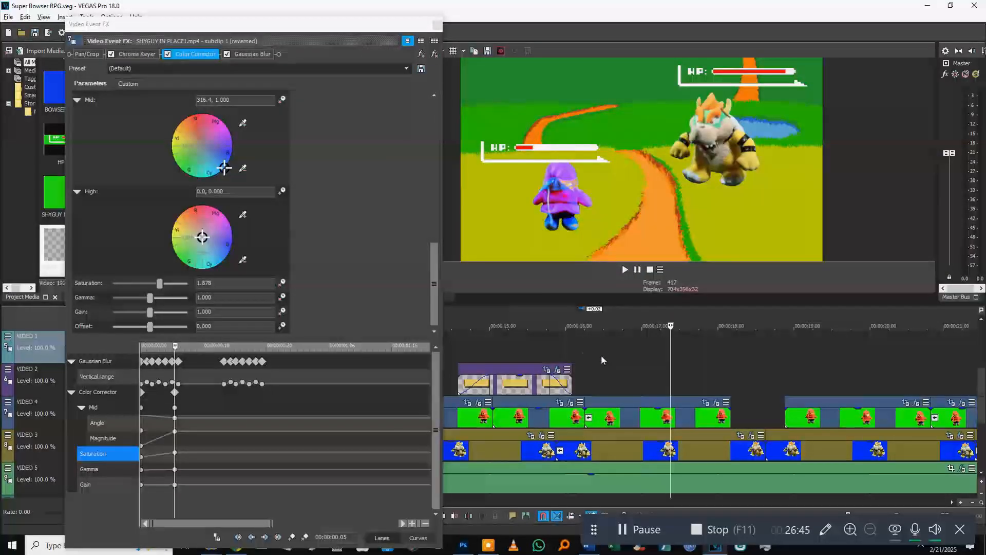
pyautogui.click(578, 350)
pyautogui.press('space')
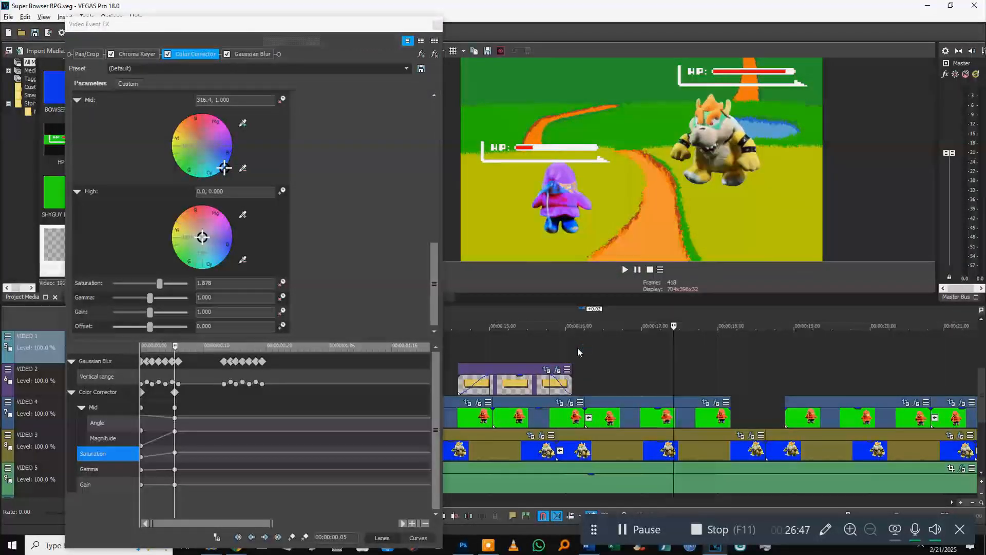
pyautogui.scroll(-2, 617, 359)
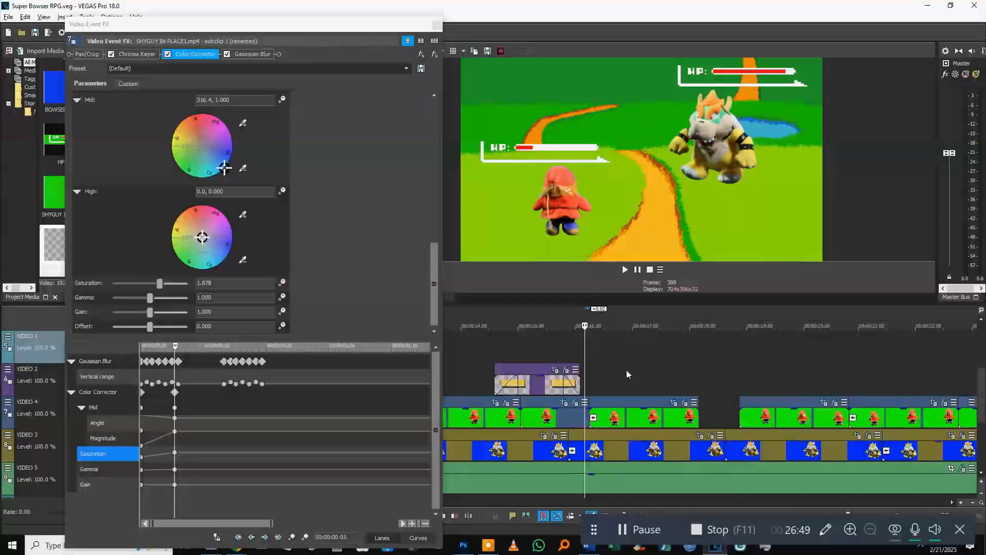
pyautogui.click(626, 374)
pyautogui.click(606, 362)
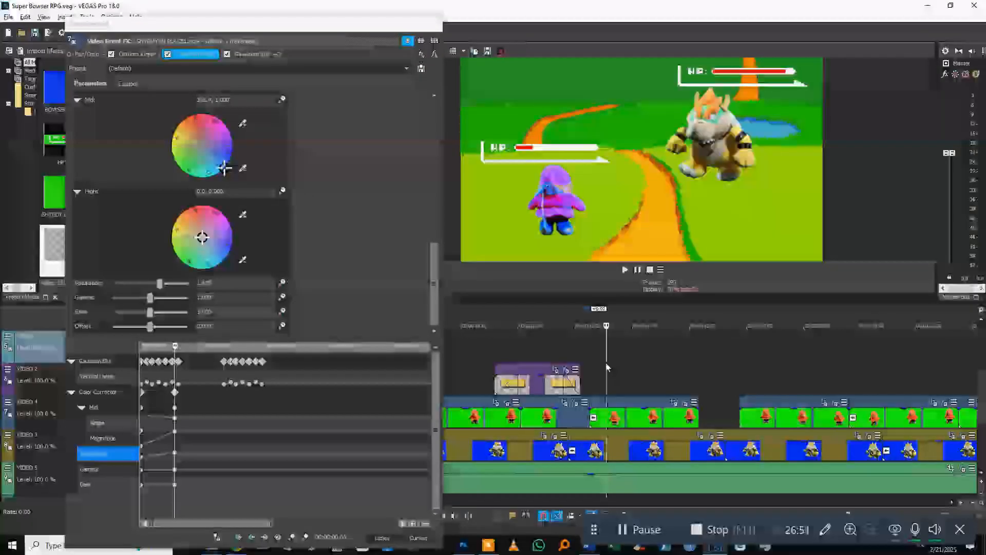
# Step: Add the VEGAS Pinch/Punch effect to the Shy Guy clip's effect chain
pyautogui.click(683, 403)
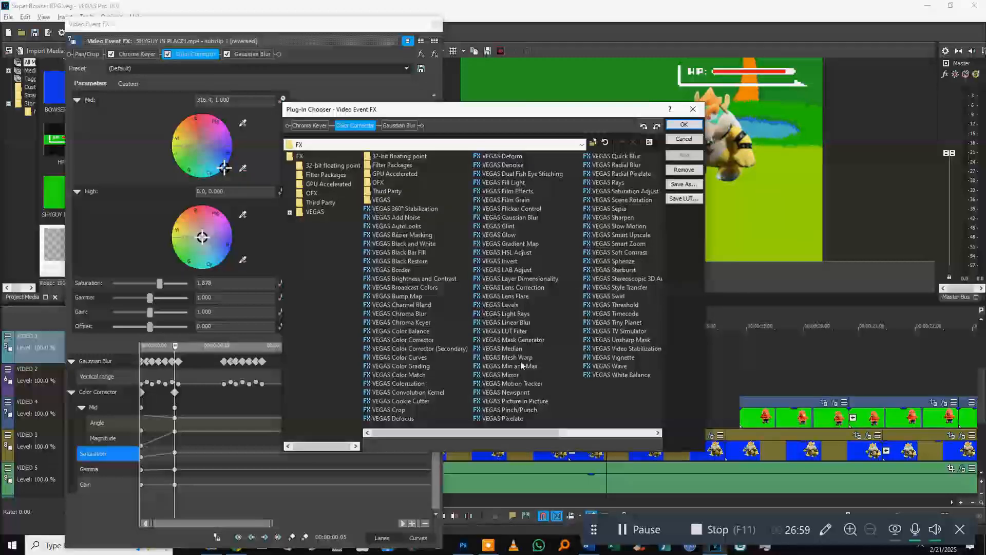
pyautogui.click(509, 409)
pyautogui.click(684, 155)
pyautogui.click(684, 124)
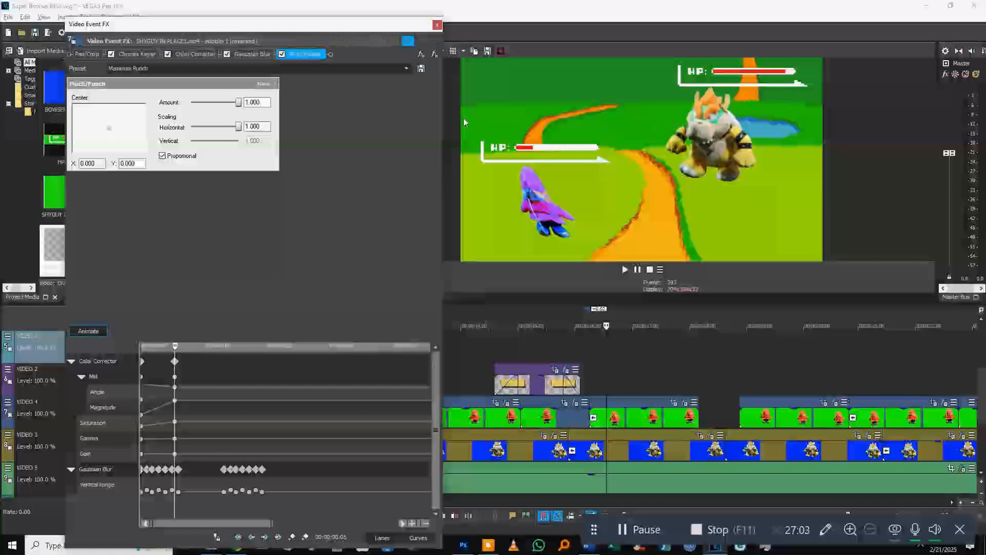
# Step: Centre Pinch/Punch on Shy Guy at X -0.233, Y 0.111, set Amount to 0.000, and enable its keyframe animation
pyautogui.moveTo(105, 134); pyautogui.dragTo(100, 134)
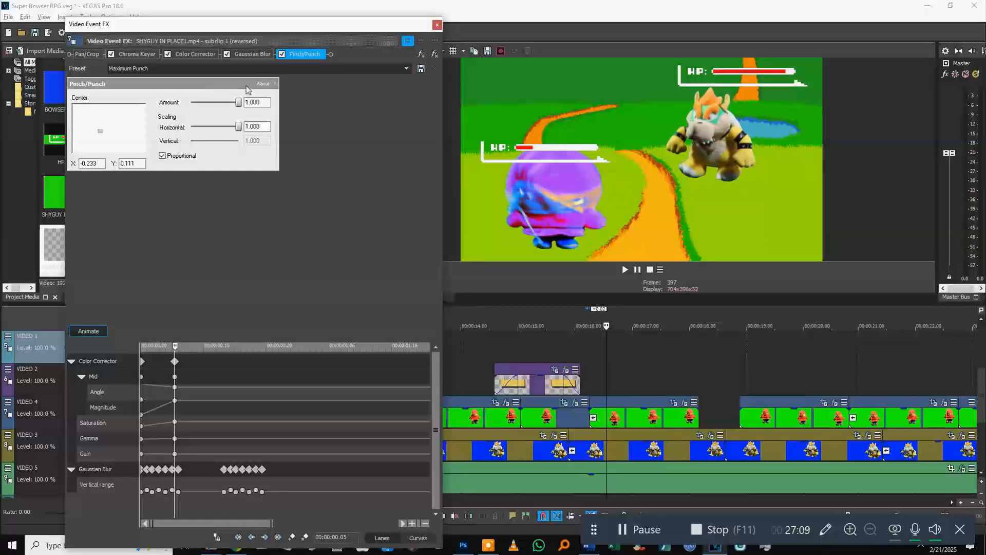
pyautogui.moveTo(238, 103); pyautogui.dragTo(214, 104)
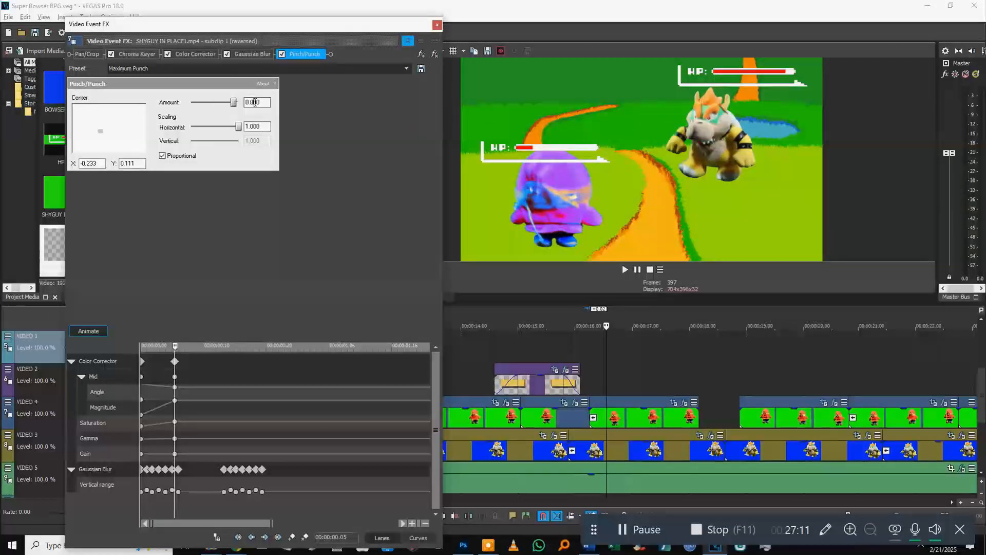
pyautogui.press('Return')
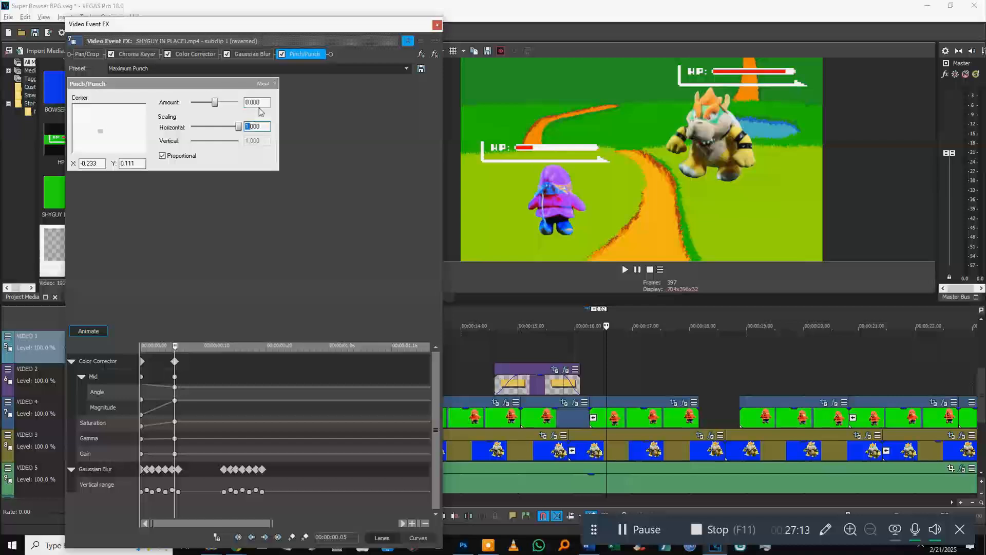
pyautogui.click(106, 335)
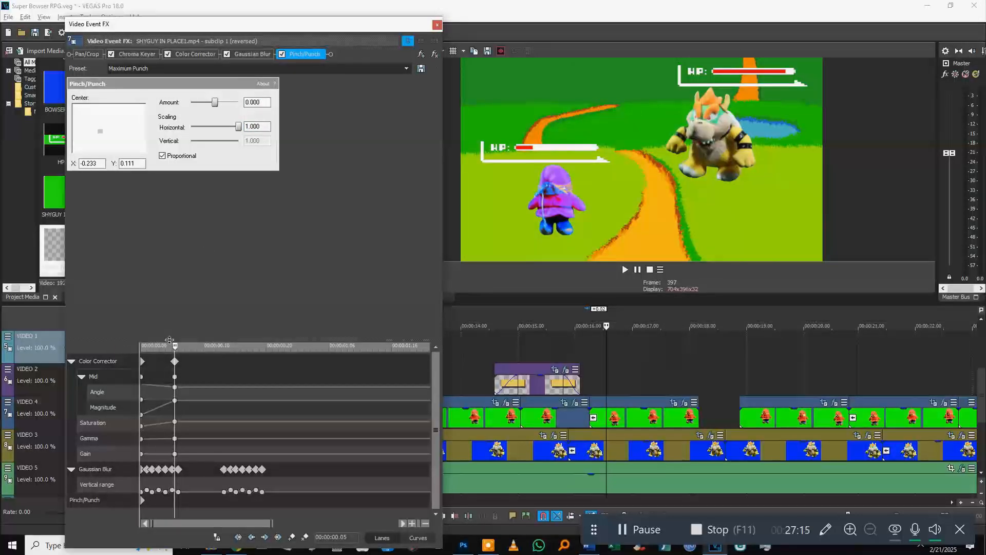
# Step: Duplicate the two Color Corrector keyframes starting at 00:00:00.11 and play back the repeated colour shift
pyautogui.moveTo(169, 339); pyautogui.dragTo(184, 256)
pyautogui.click(143, 287)
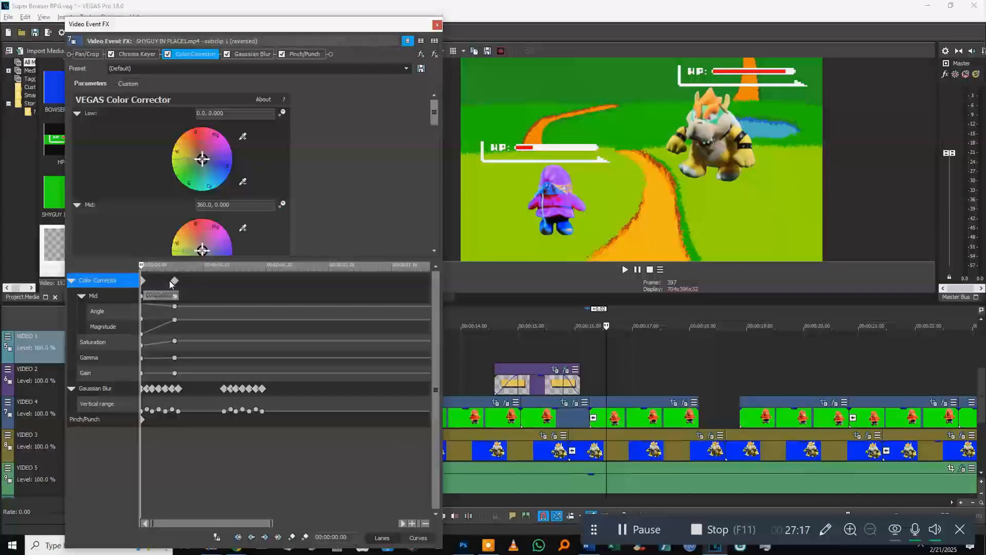
pyautogui.click(210, 280)
pyautogui.hotkey('ctrl', 'v')
pyautogui.click(587, 361)
pyautogui.press('space')
pyautogui.click(232, 271)
pyautogui.click(244, 281)
# Step: Add a Color Corrector keyframe at 00:00:00.20 with the Mid colour returned almost to neutral, at magnitude 0.0167
pyautogui.doubleClick(264, 280)
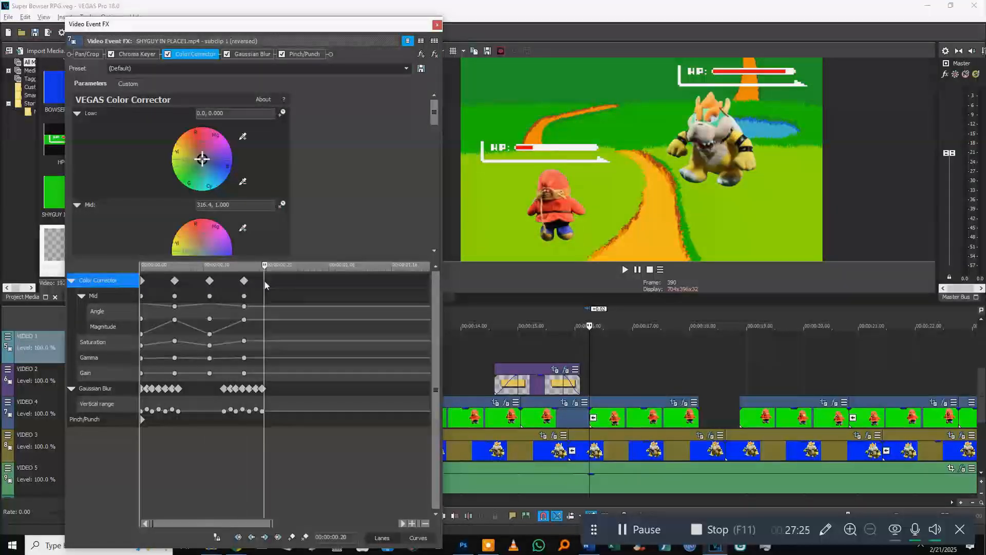
pyautogui.scroll(-2, 350, 205)
pyautogui.moveTo(224, 238); pyautogui.dragTo(225, 234)
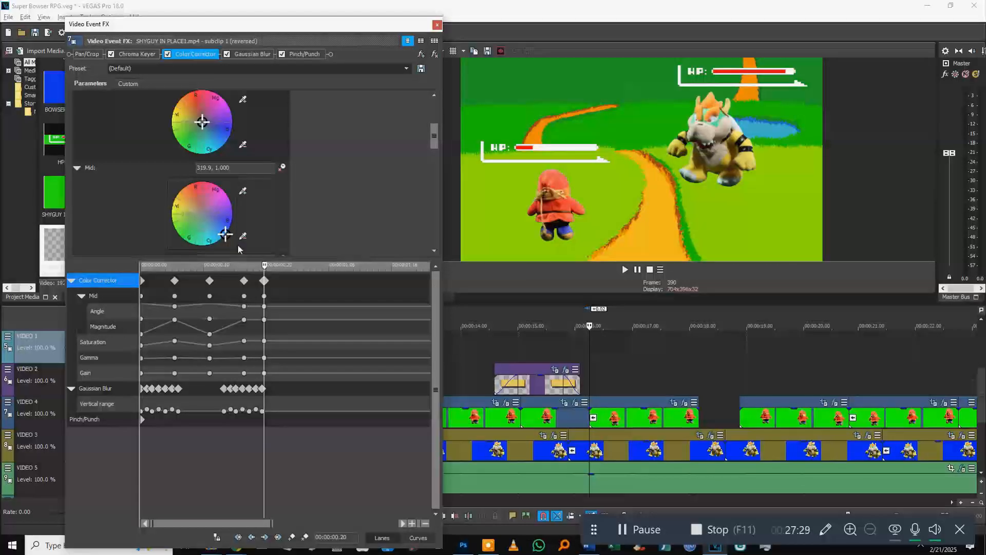
pyautogui.moveTo(227, 236); pyautogui.dragTo(203, 216)
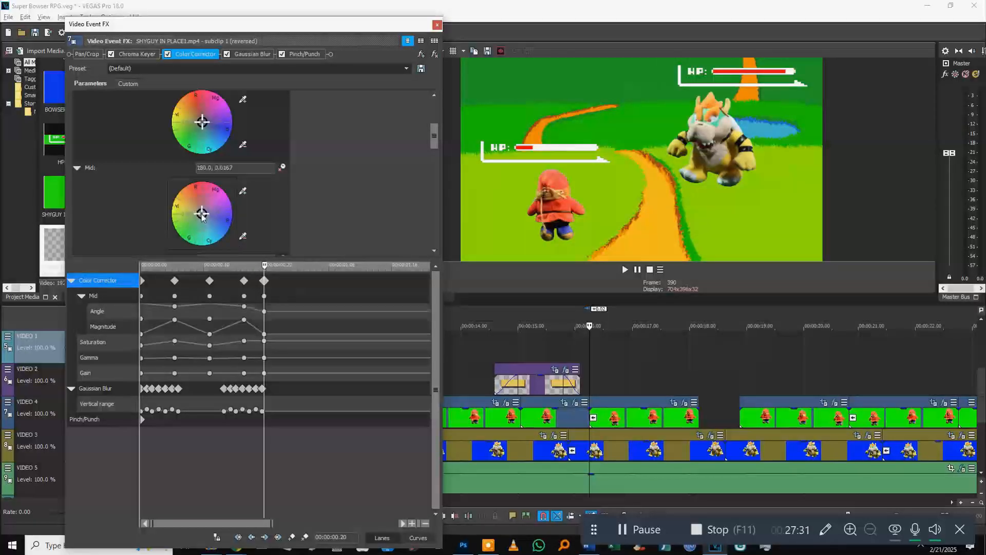
# Step: Move the first Pinch/Punch keyframe near the fourth Color Corrector keyframe, and add one at 00:00:01.02 with Amount 0.587, checking the playback
pyautogui.click(142, 420)
pyautogui.click(199, 420)
pyautogui.doubleClick(198, 420)
pyautogui.moveTo(199, 419); pyautogui.dragTo(285, 422)
pyautogui.click(303, 419)
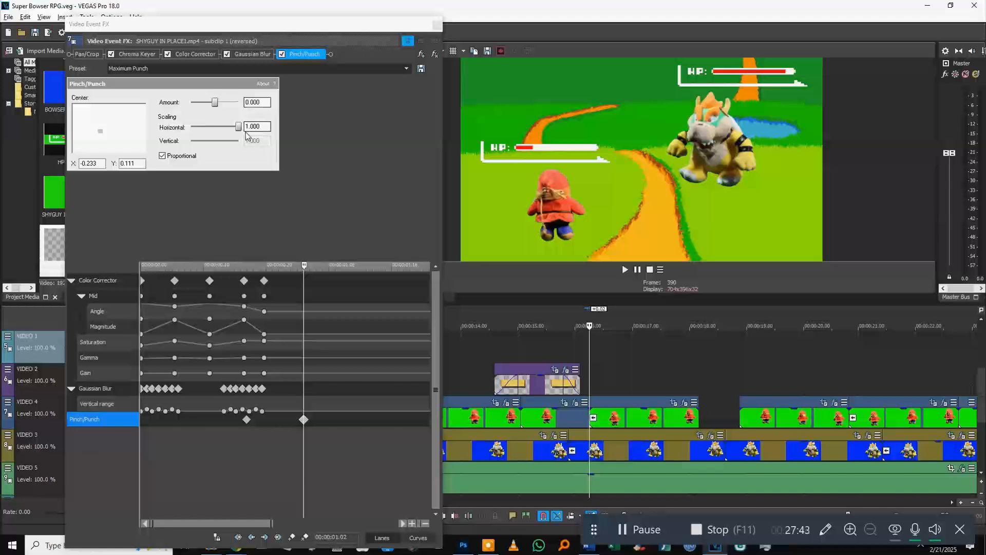
pyautogui.moveTo(216, 103); pyautogui.dragTo(224, 104)
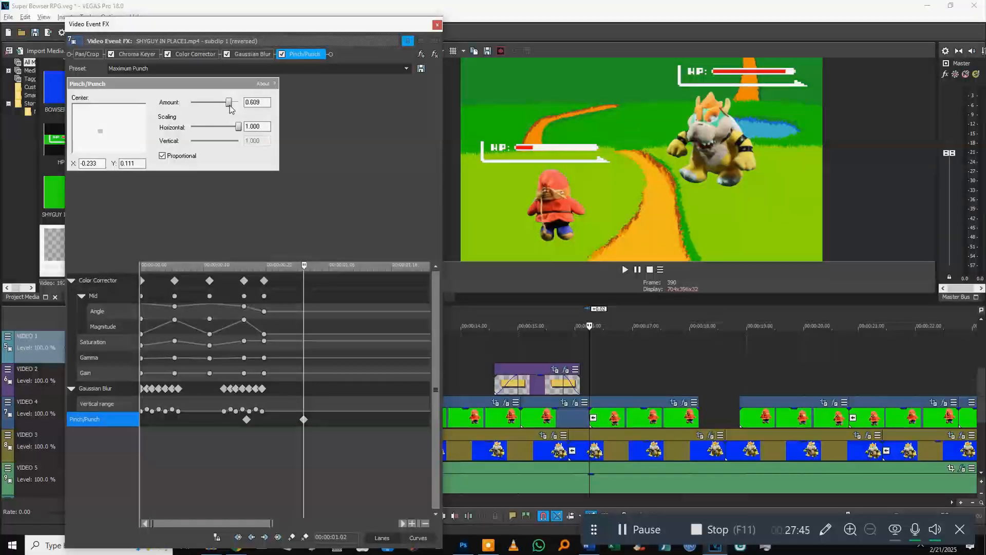
pyautogui.click(627, 376)
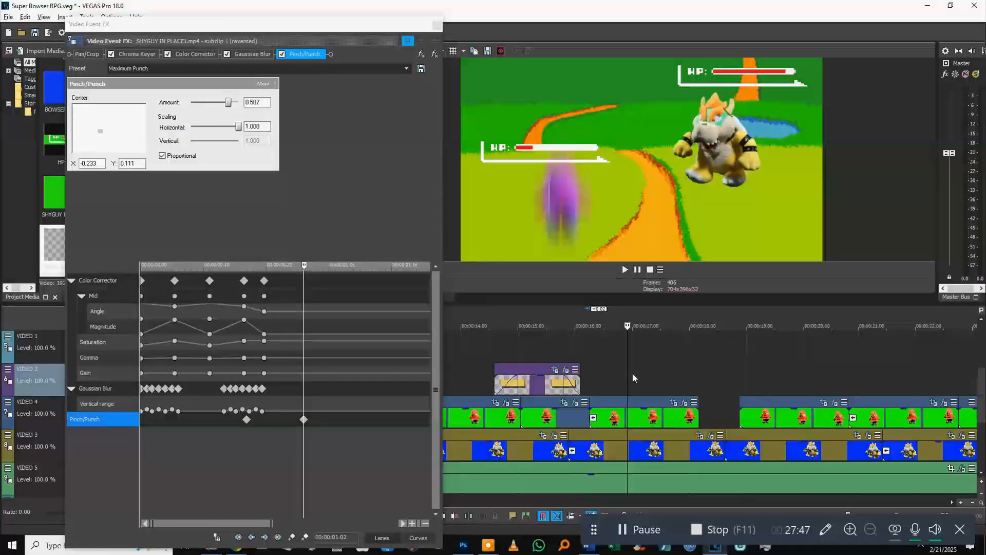
pyautogui.click(588, 371)
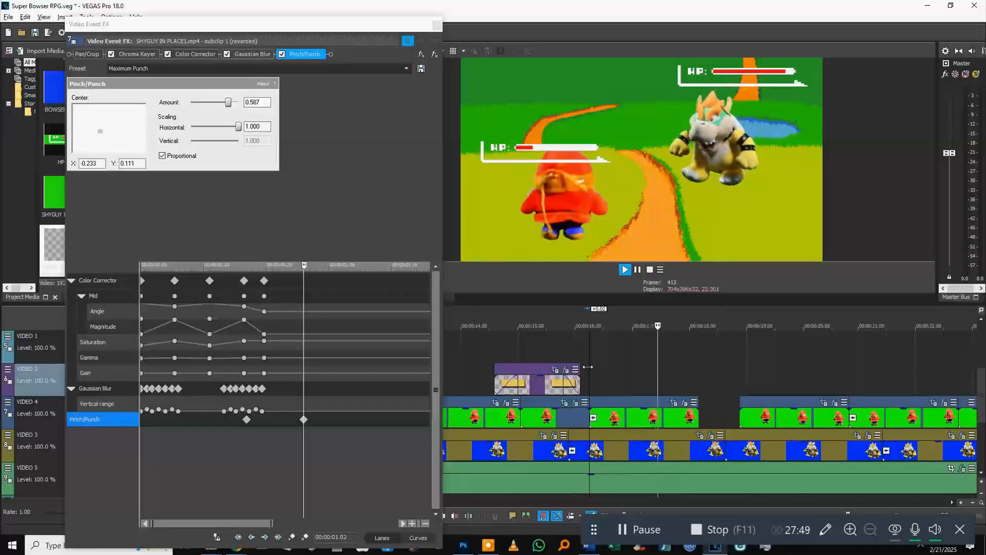
# Step: Move the two Pinch/Punch keyframes to 00:00:00.11 and 00:00:00.15, add a third at 00:00:00.21, and preview them
pyautogui.moveTo(246, 420)
pyautogui.mouseDown()
pyautogui.moveTo(226, 422)
pyautogui.moveTo(250, 427)
pyautogui.mouseUp()
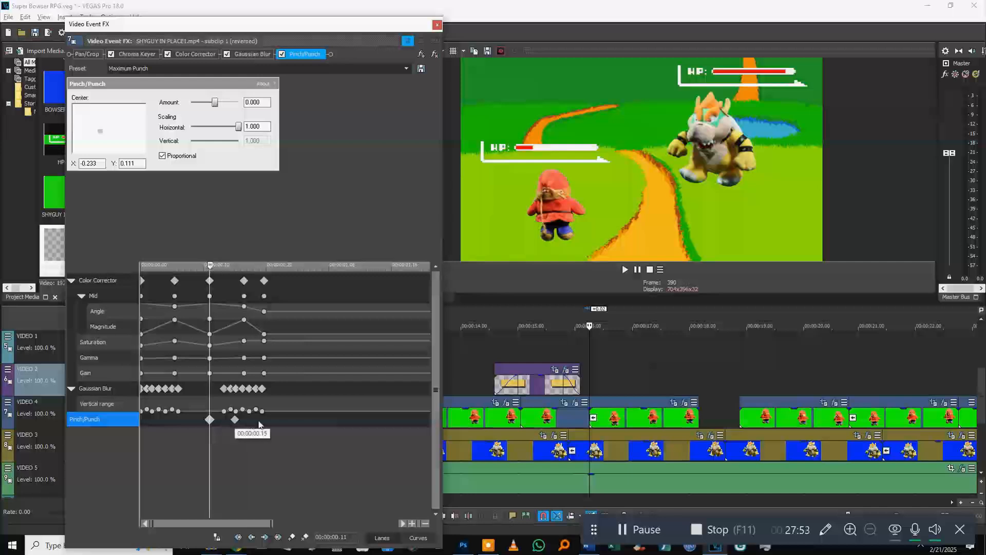
pyautogui.doubleClick(269, 420)
pyautogui.click(617, 371)
pyautogui.press('space')
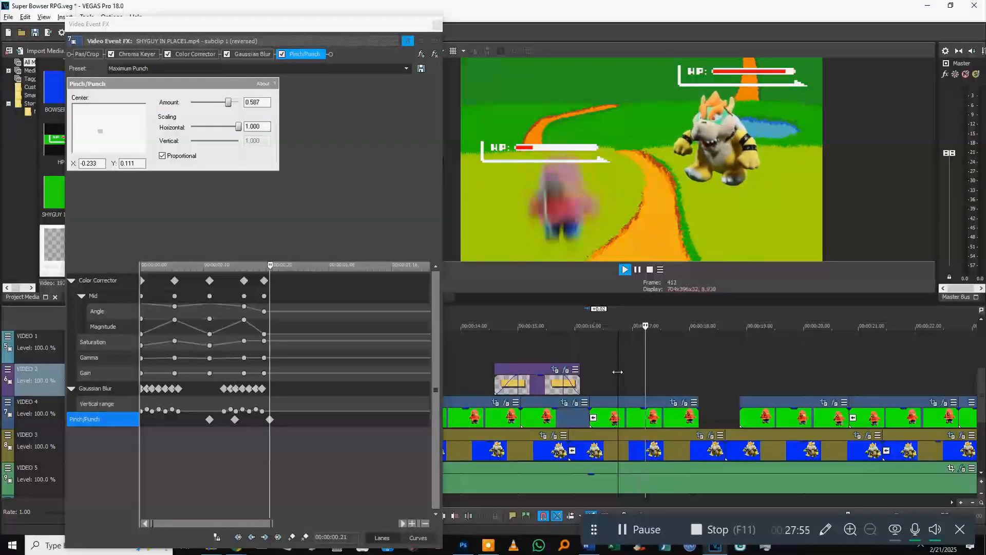
pyautogui.press('space')
# Step: Shift all three Pinch/Punch keyframes past the last Color Corrector keyframe and widen the gap before the third, previewing the timing
pyautogui.click(209, 420)
pyautogui.moveTo(269, 419); pyautogui.dragTo(323, 420)
pyautogui.click(588, 381)
pyautogui.press('space')
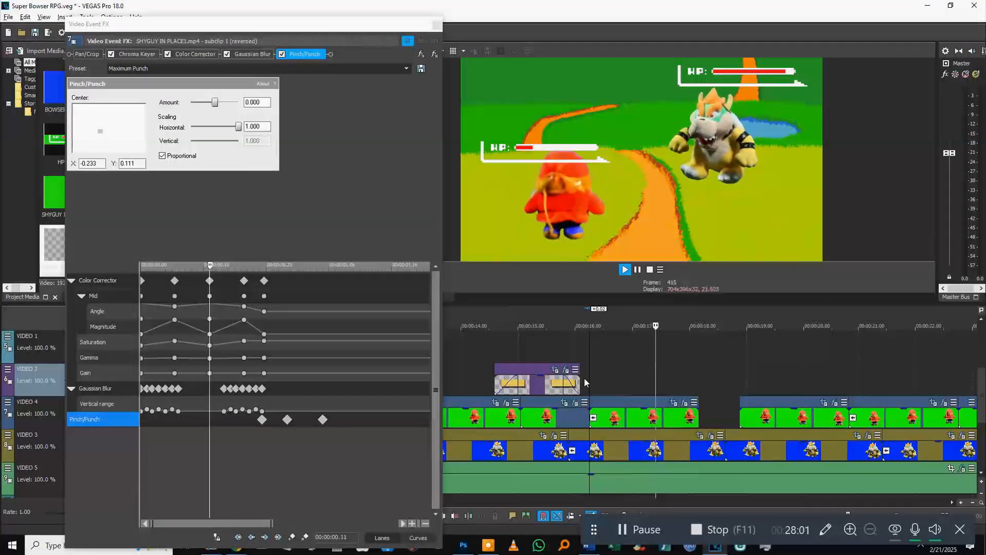
pyautogui.press('space')
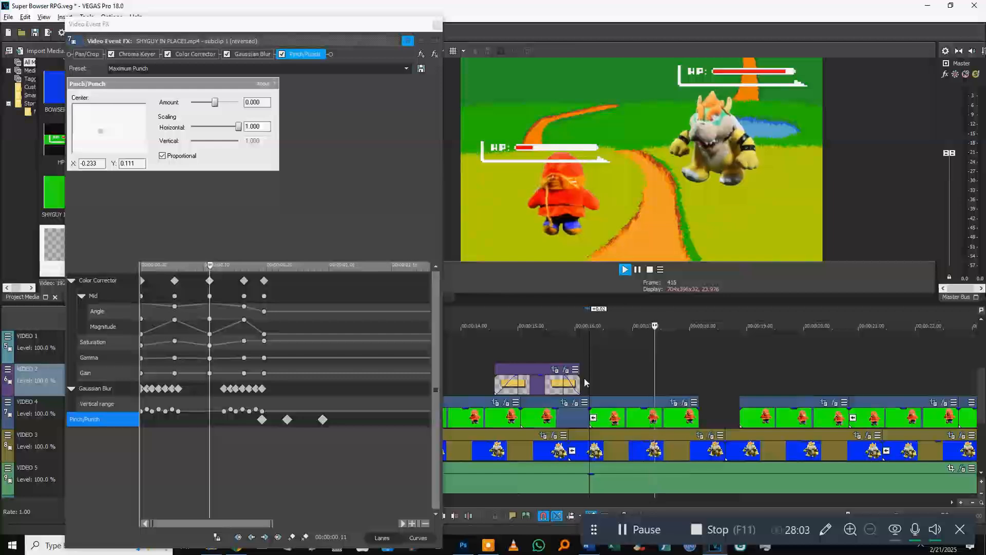
pyautogui.moveTo(324, 419); pyautogui.dragTo(383, 426)
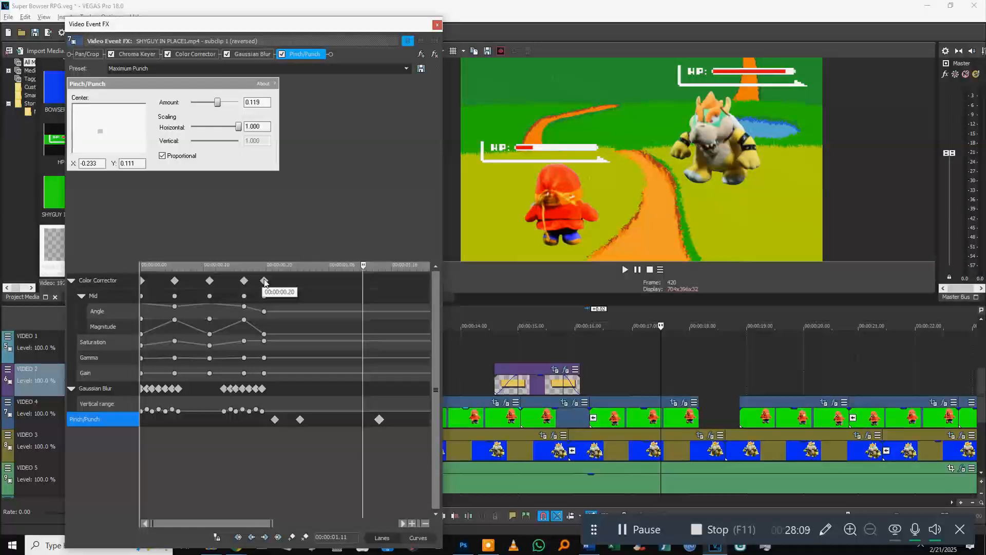
# Step: Paste a copy of the seven-keyframe Gaussian Blur group at 00:00:01.04 and play back the combined effects
pyautogui.click(263, 389)
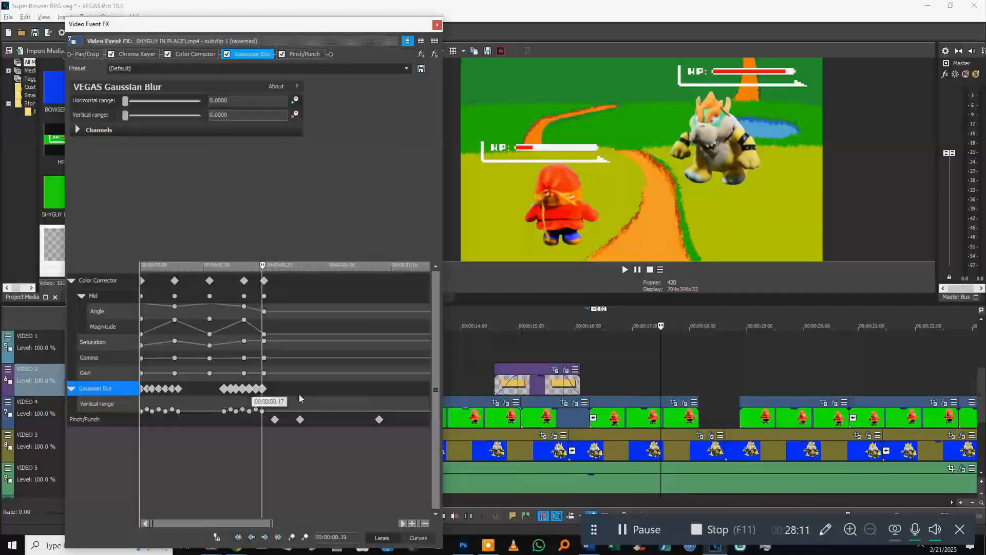
pyautogui.click(316, 389)
pyautogui.hotkey('ctrl', 'v')
pyautogui.click(588, 363)
pyautogui.press('space')
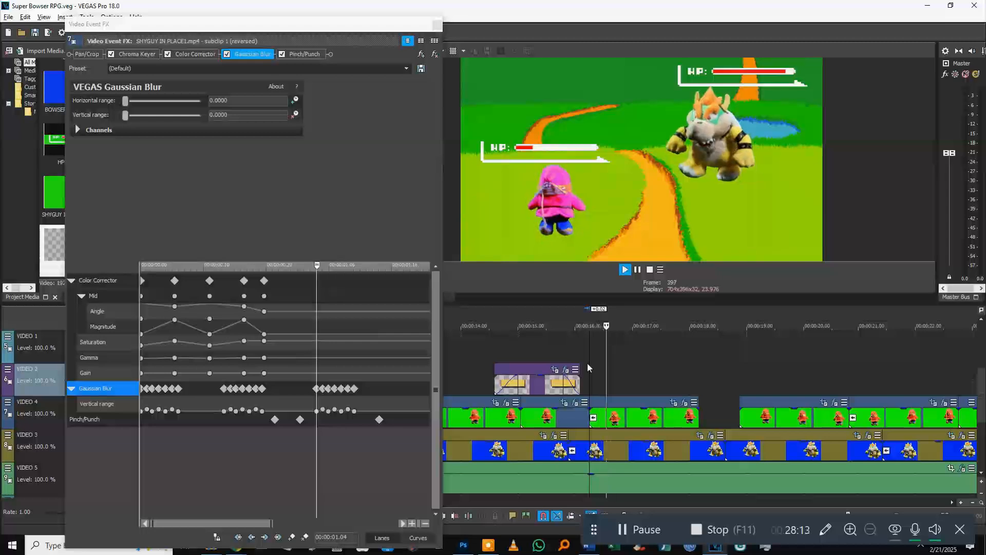
pyautogui.press('space')
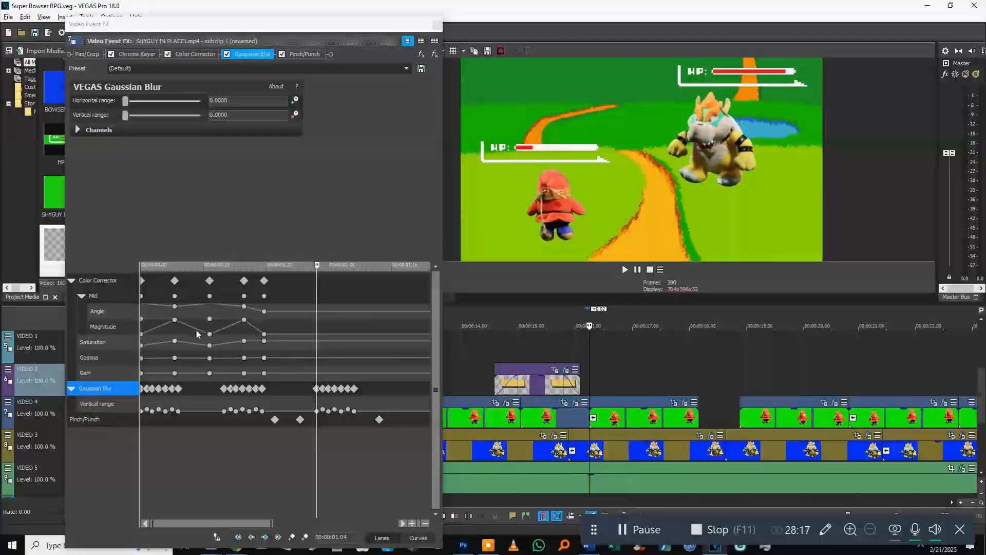
pyautogui.click(594, 366)
pyautogui.press('space')
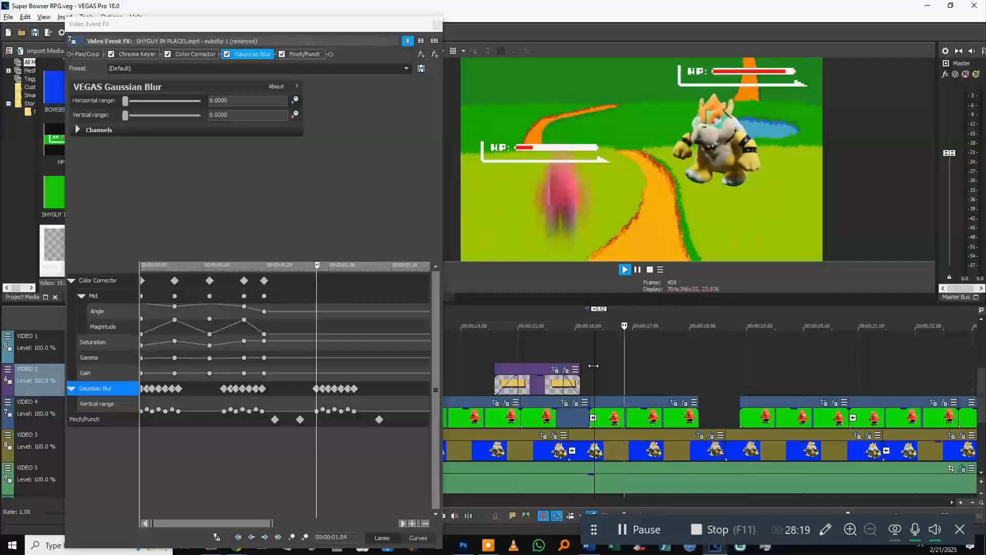
pyautogui.press('space')
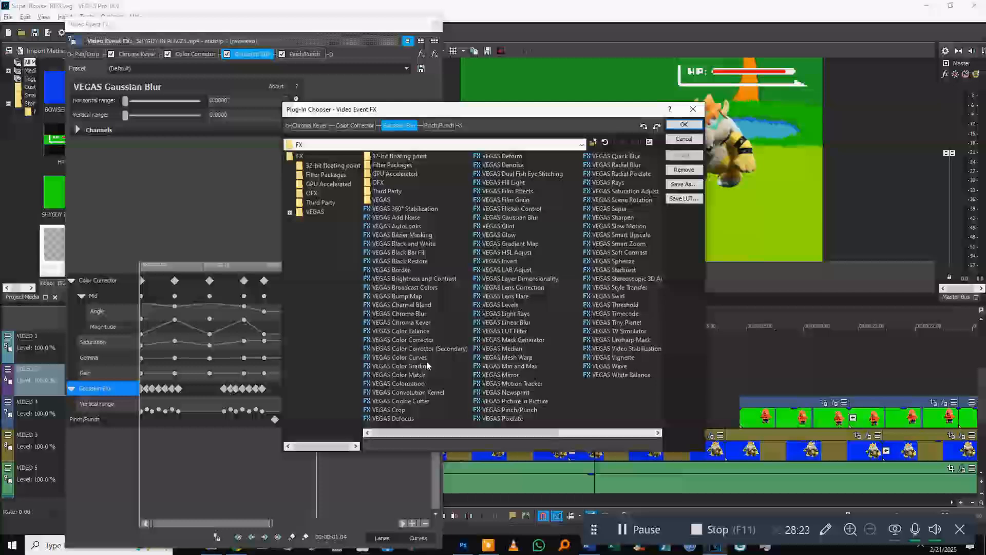
# Step: Add VEGAS Color Corrector (Secondary) to the Shy Guy clip's effect chain and preview the dance up to frame 417
pyautogui.click(422, 341)
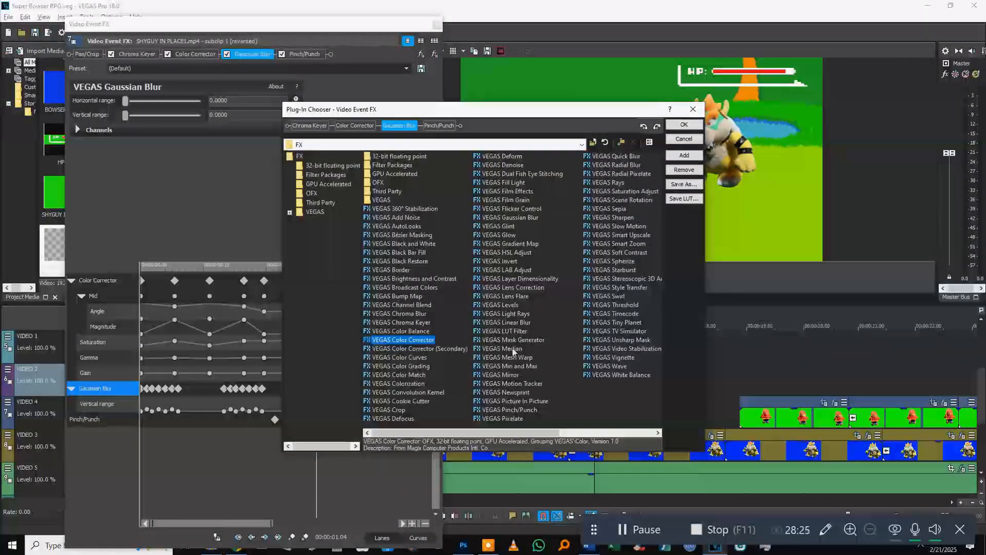
pyautogui.click(432, 349)
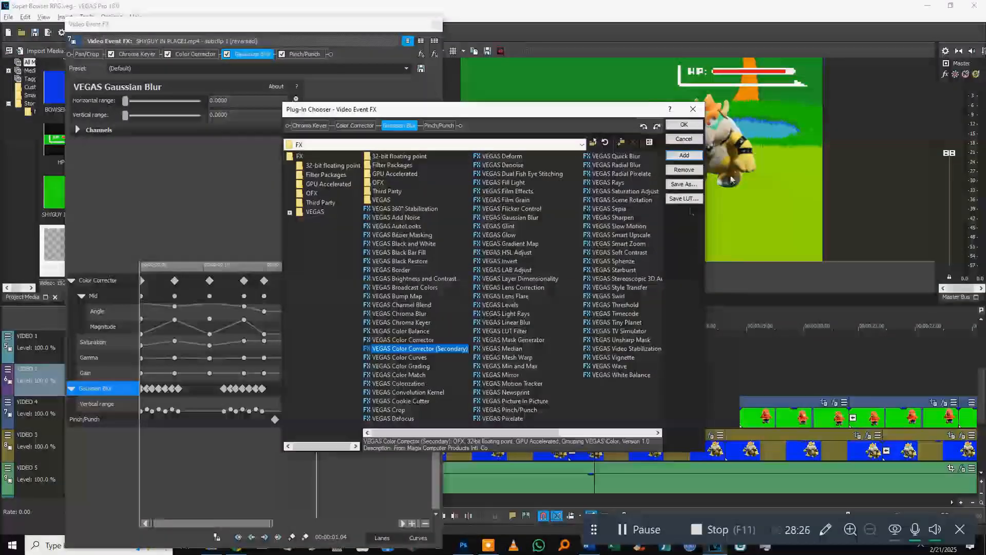
pyautogui.click(684, 155)
pyautogui.click(684, 124)
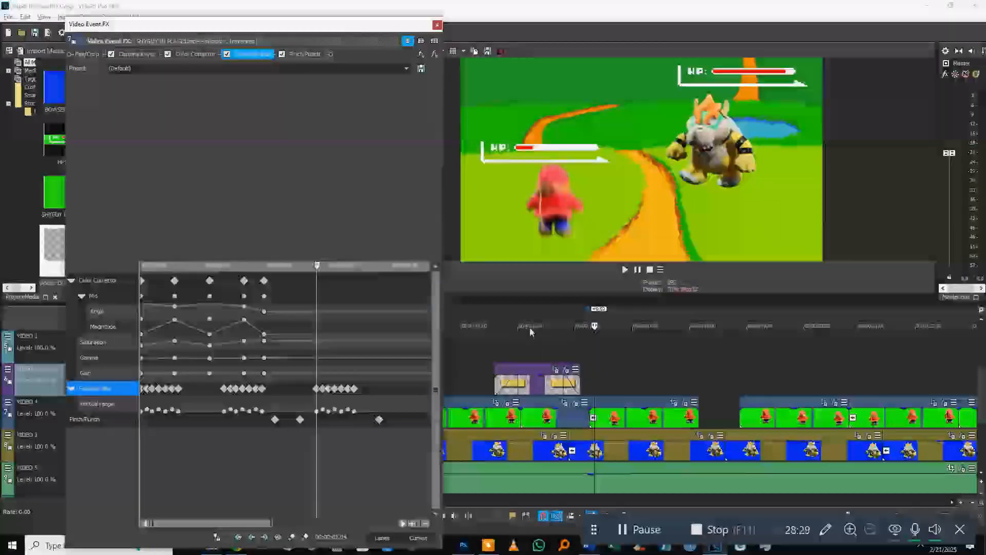
pyautogui.click(591, 344)
pyautogui.press('space')
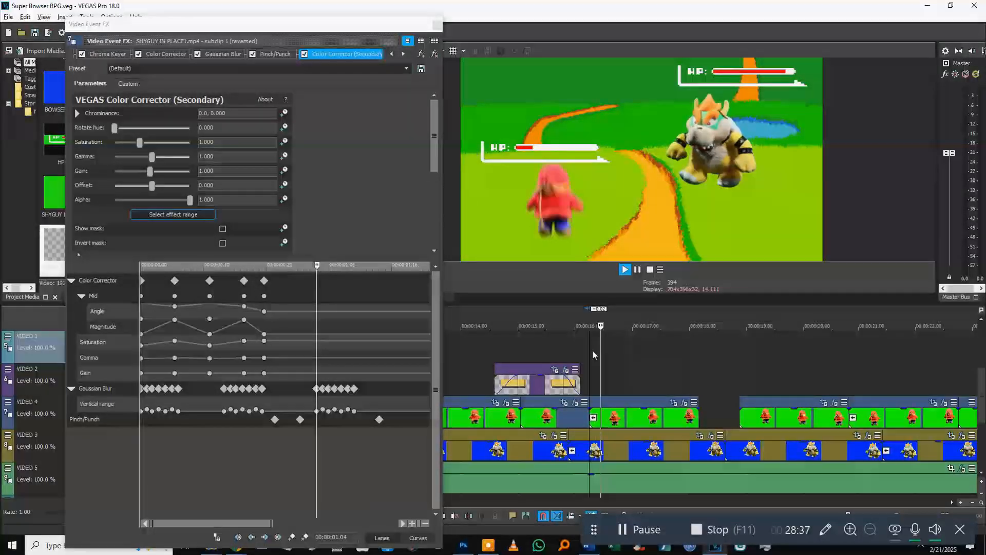
pyautogui.press('space')
pyautogui.click(611, 361)
pyautogui.click(655, 363)
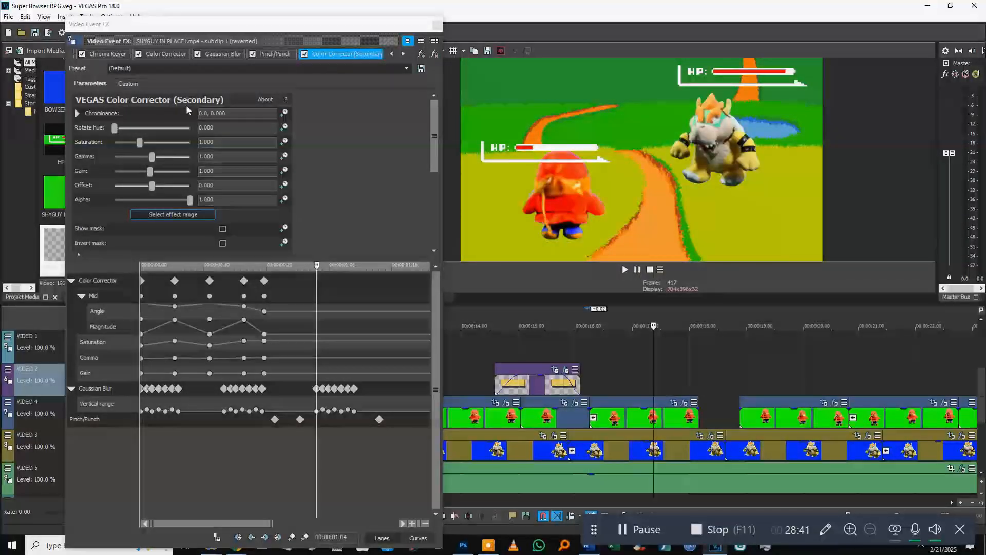
# Step: Keyframe the secondary Color Corrector's Rotate hue from the start of the second Gaussian Blur group to 360.000 at 00:00:01.01
pyautogui.click(284, 128)
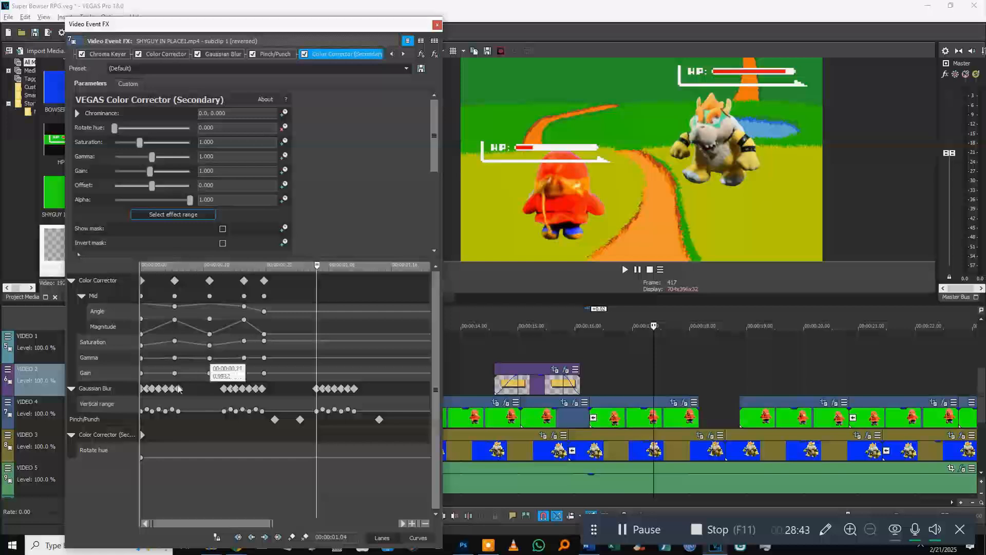
pyautogui.moveTo(142, 435); pyautogui.dragTo(228, 435)
pyautogui.doubleClick(297, 435)
pyautogui.moveTo(117, 132); pyautogui.dragTo(240, 132)
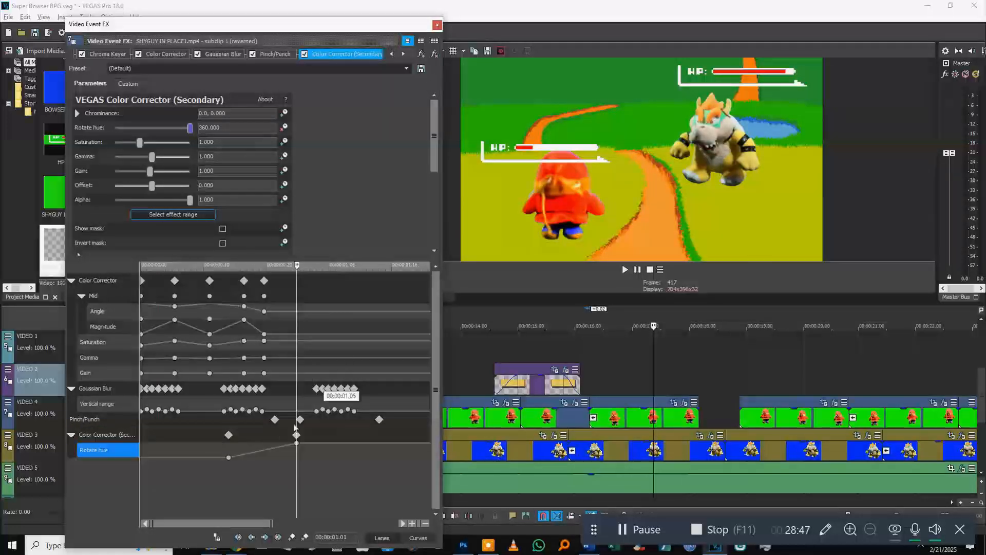
# Step: Move the 360.000 Rotate hue keyframe close to the 0.000 one, paste a copy of the pair at 00:00:00.18, and preview
pyautogui.click(599, 357)
pyautogui.press('space')
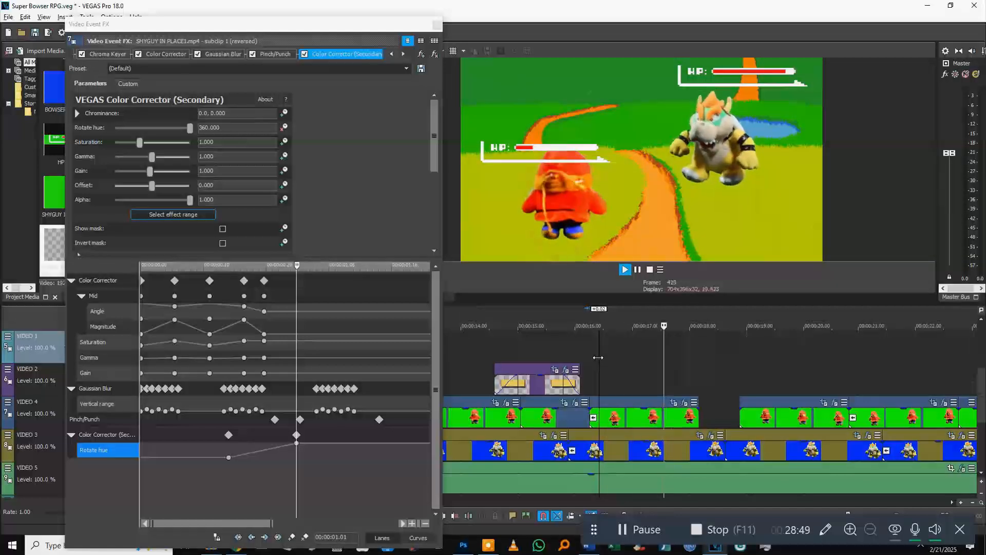
pyautogui.press('space')
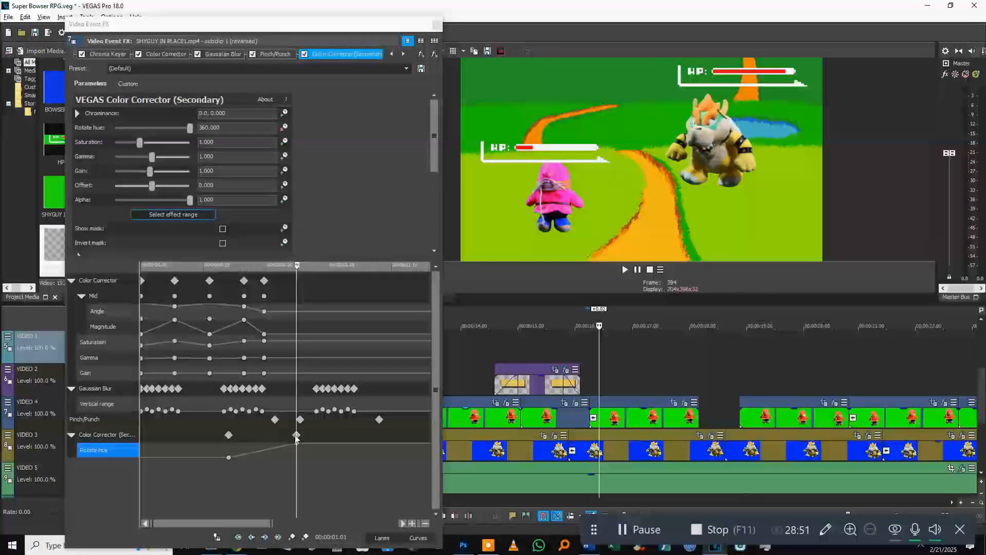
pyautogui.moveTo(296, 435); pyautogui.dragTo(241, 435)
pyautogui.click(239, 436)
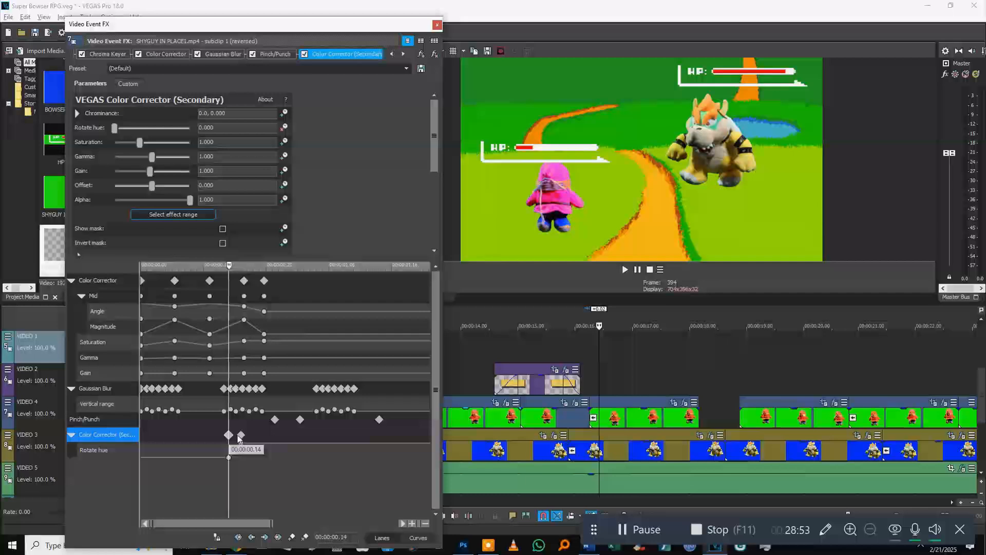
pyautogui.click(255, 438)
pyautogui.click(612, 375)
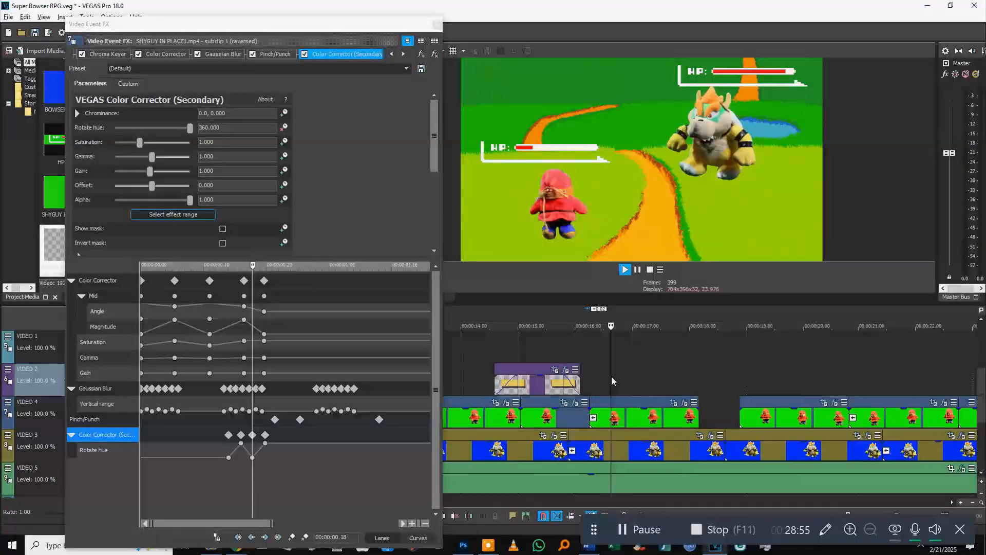
# Step: Shift the four secondary Color Corrector keyframes past the last Gaussian Blur group, ending near 00:00:01.18, and play back the dance
pyautogui.moveTo(229, 435); pyautogui.dragTo(397, 438)
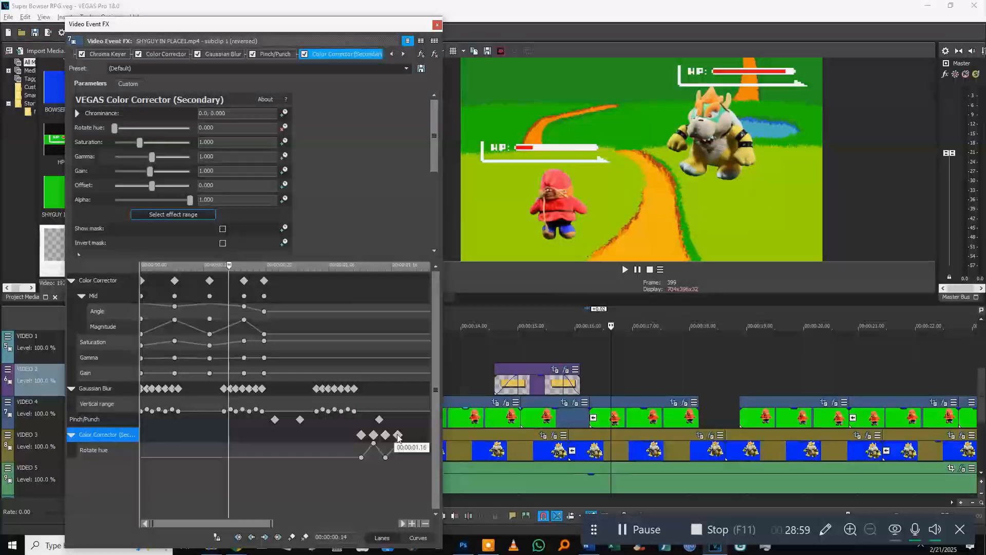
pyautogui.click(658, 359)
pyautogui.press('space')
pyautogui.click(609, 359)
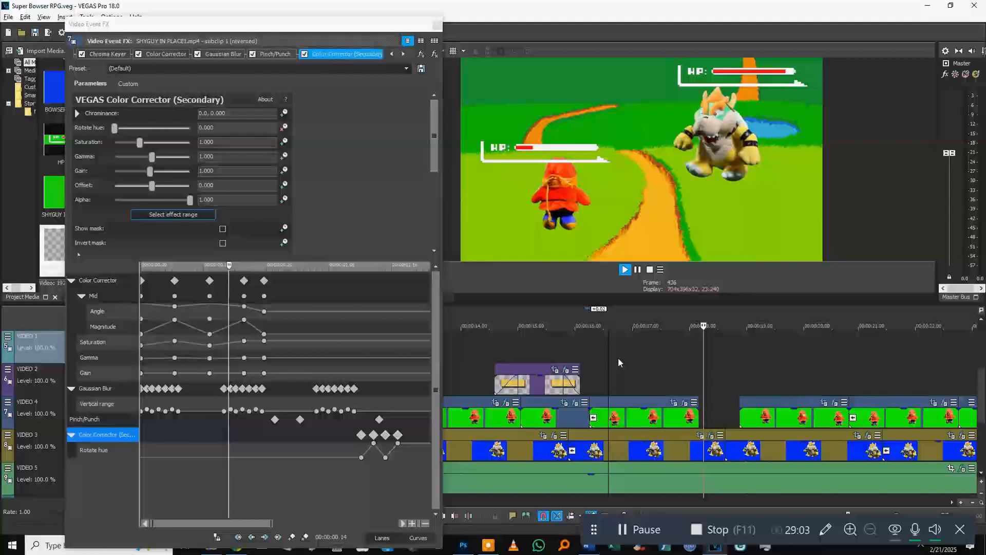
# Step: Save the project, paste a copy of the four hue keyframes at 00:00:01.19, save again, and play back the colour cycling
pyautogui.hotkey('ctrl', 's')
pyautogui.click(361, 436)
pyautogui.keyDown('shift'); pyautogui.click(398, 435); pyautogui.keyUp('shift')
pyautogui.hotkey('ctrl', 'c')
pyautogui.click(411, 436)
pyautogui.hotkey('ctrl', 'v')
pyautogui.hotkey('ctrl', 's')
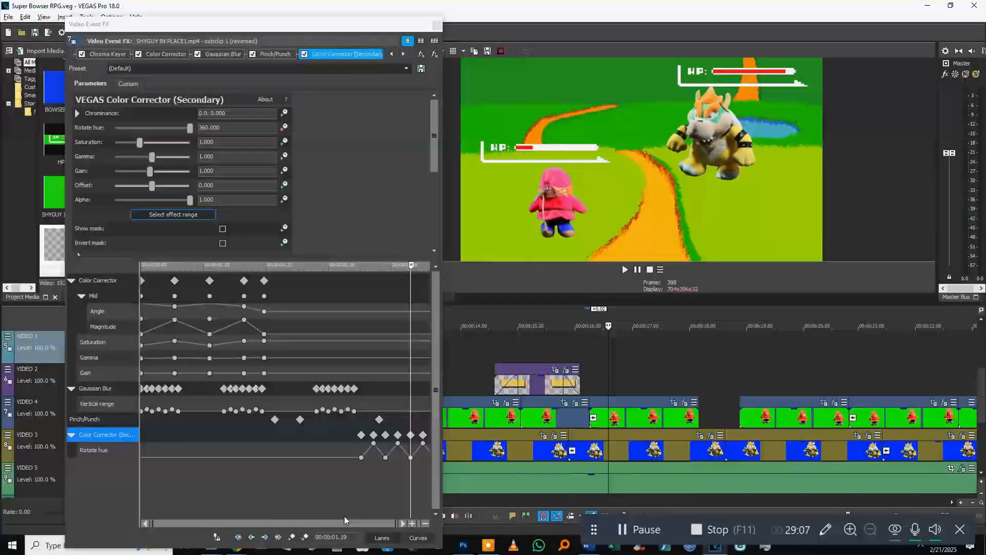
pyautogui.click(629, 376)
pyautogui.press('space')
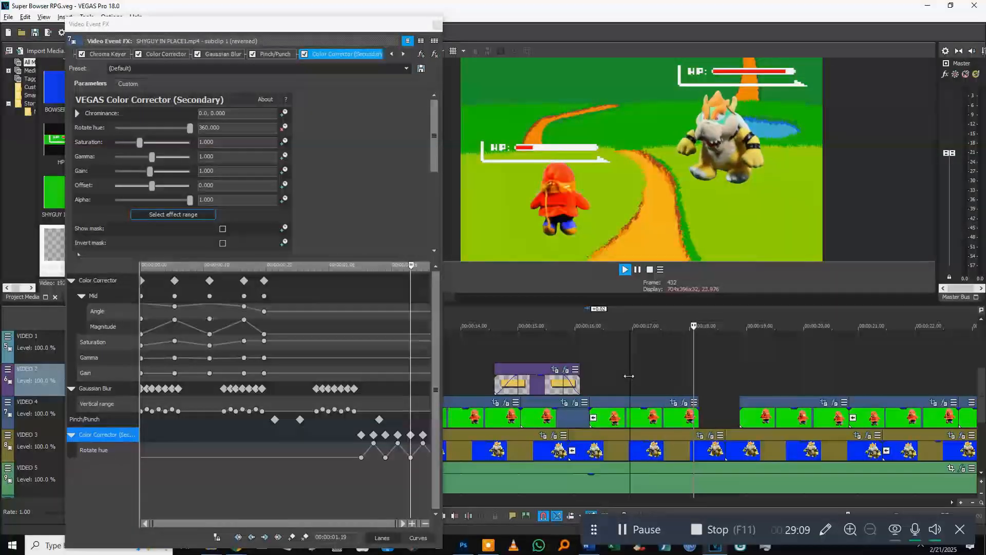
pyautogui.click(665, 377)
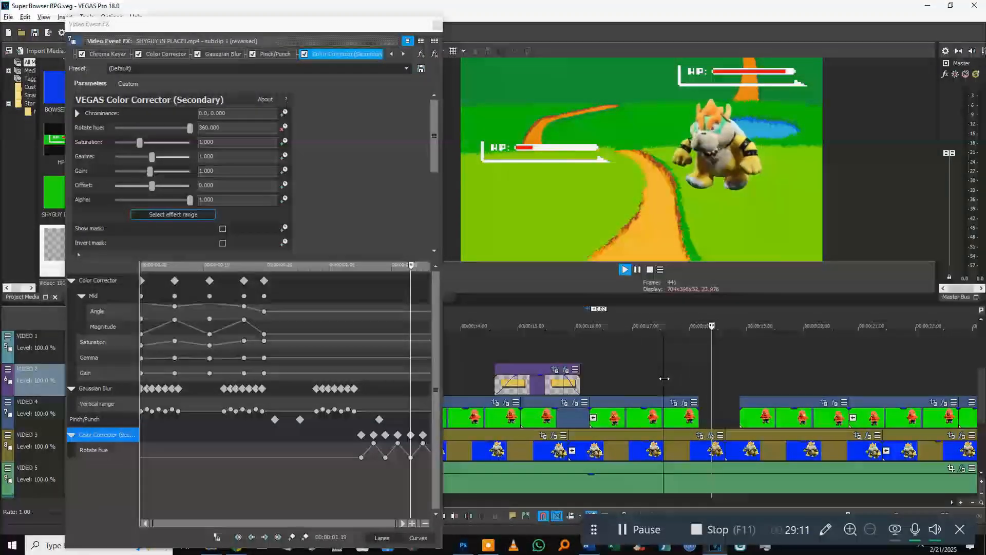
pyautogui.press('space')
# Step: Shift the later Shy Guy clips earlier to close the gap after the Hypno Dance clip, and preview the sequence
pyautogui.click(673, 377)
pyautogui.scroll(-1, 672, 379)
pyautogui.click(665, 418)
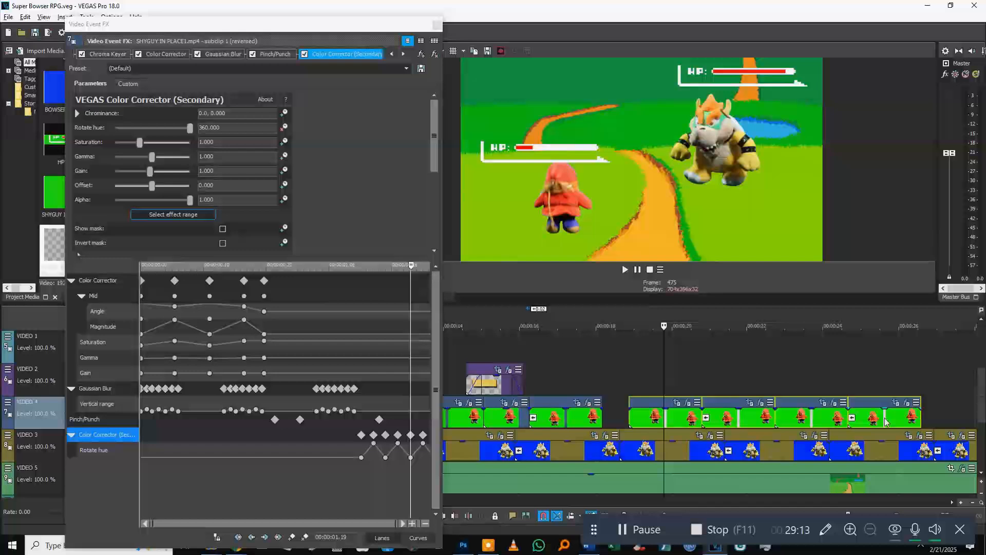
pyautogui.moveTo(835, 431); pyautogui.dragTo(809, 431)
pyautogui.click(515, 351)
pyautogui.press('space')
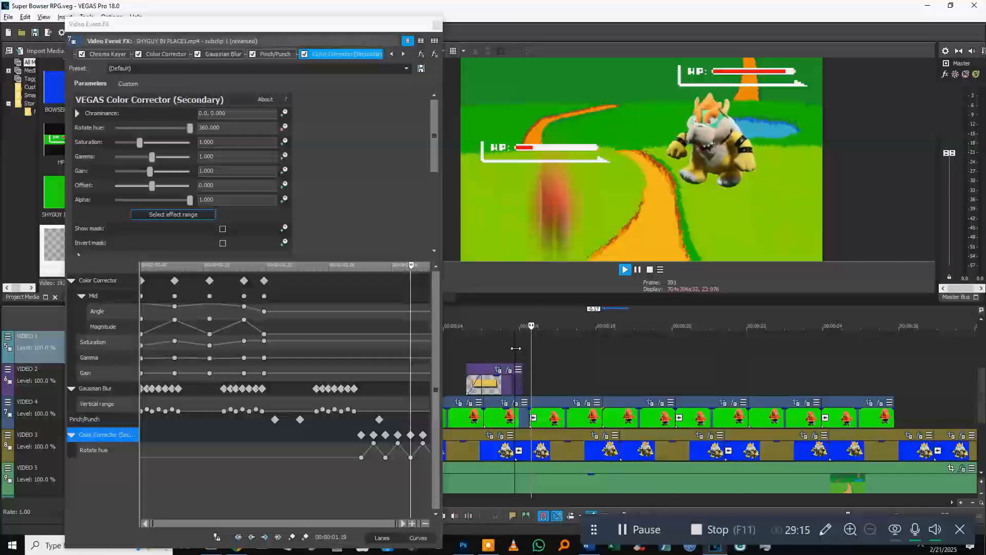
pyautogui.press('space')
pyautogui.click(532, 368)
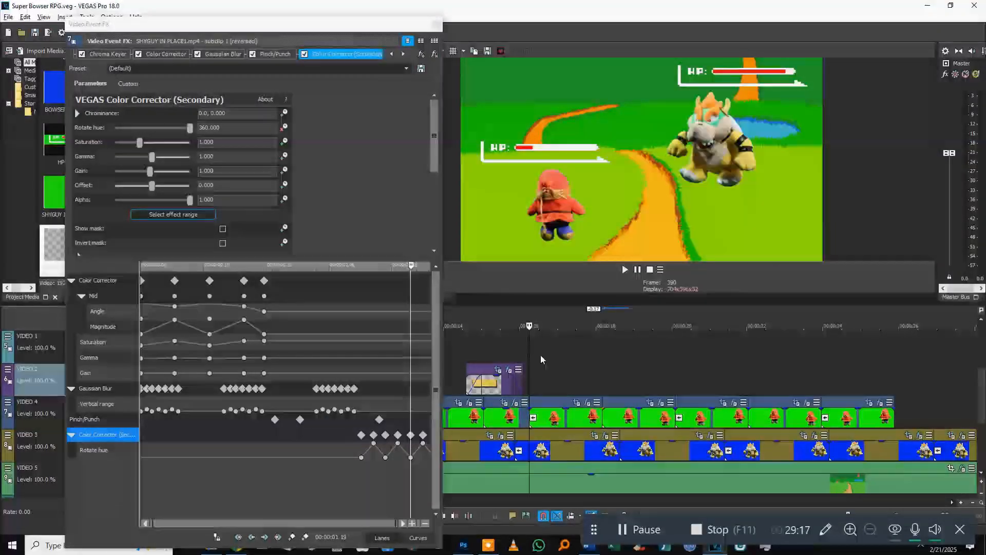
pyautogui.press('space')
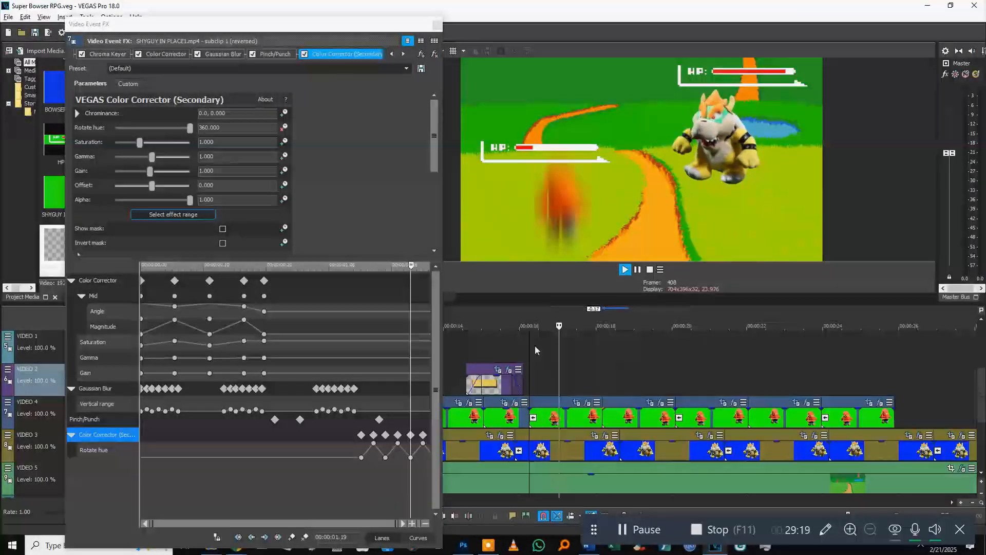
pyautogui.press('space')
# Step: Split the background event to match the Hypno Dance clip's start and end, and open that section's event effects
pyautogui.scroll(-2, 539, 340)
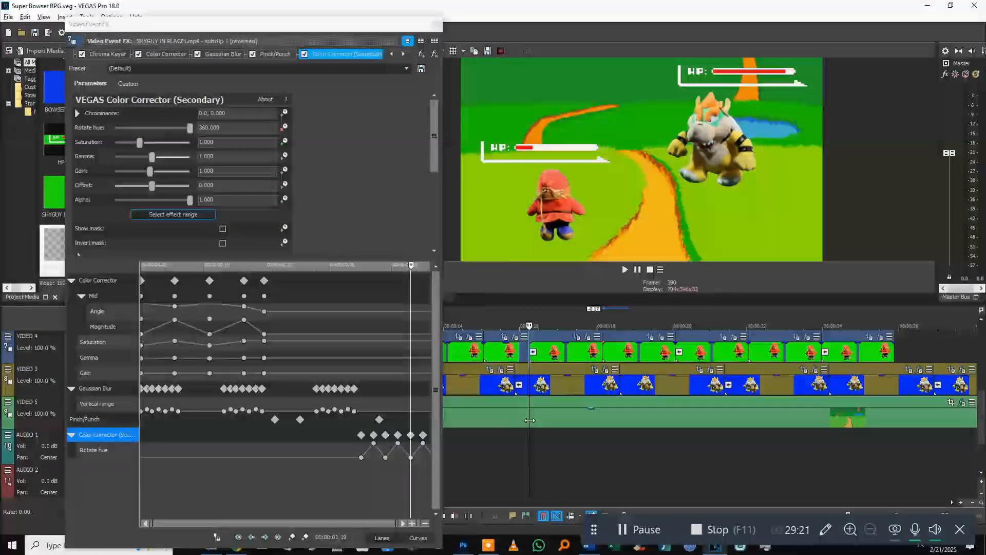
pyautogui.click(534, 414)
pyautogui.press('space')
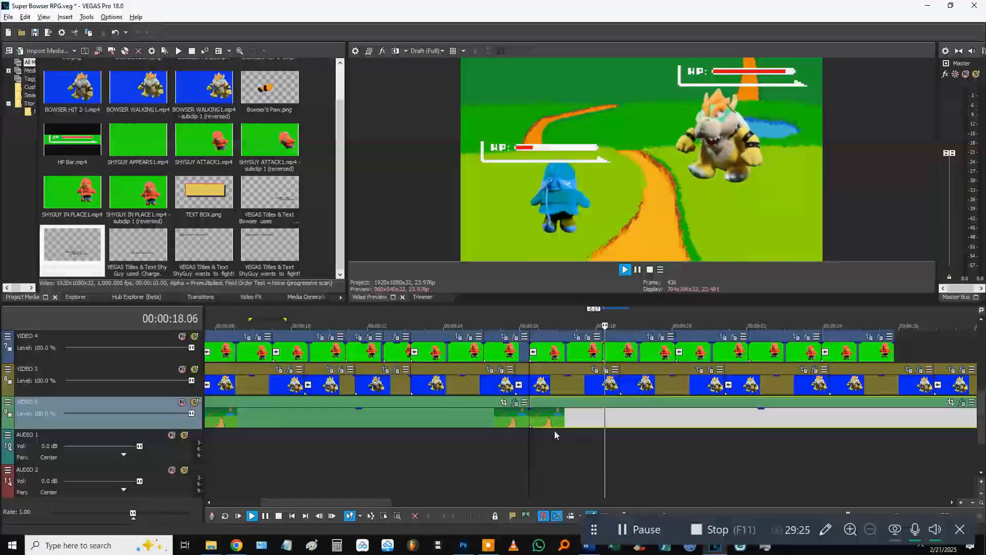
pyautogui.click(483, 458)
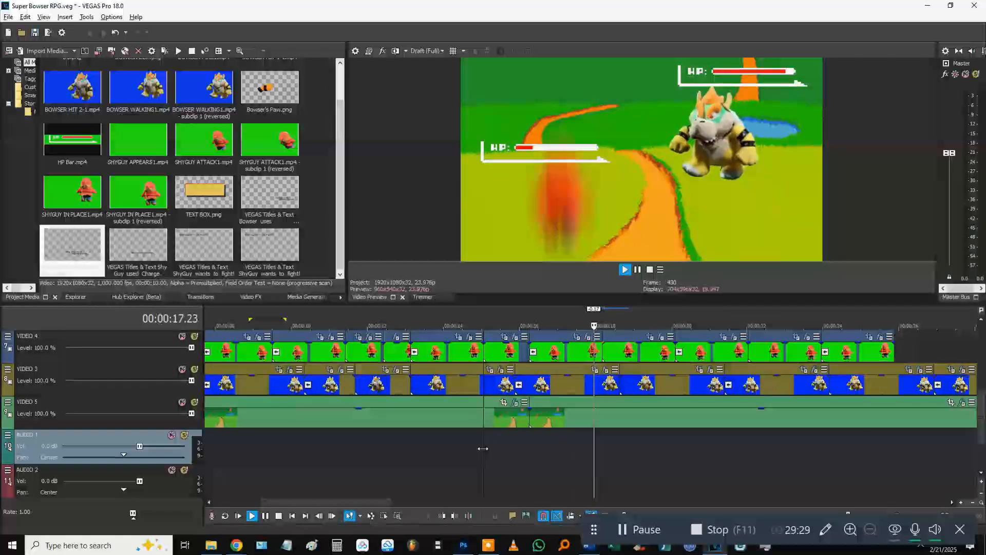
pyautogui.click(603, 420)
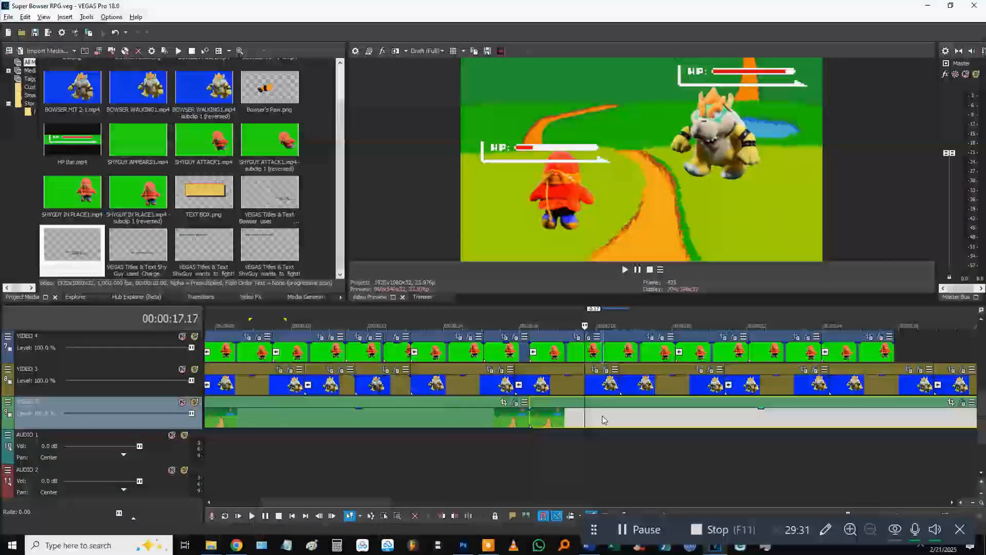
pyautogui.press('space')
pyautogui.press('space')
pyautogui.press('s')
pyautogui.click(589, 402)
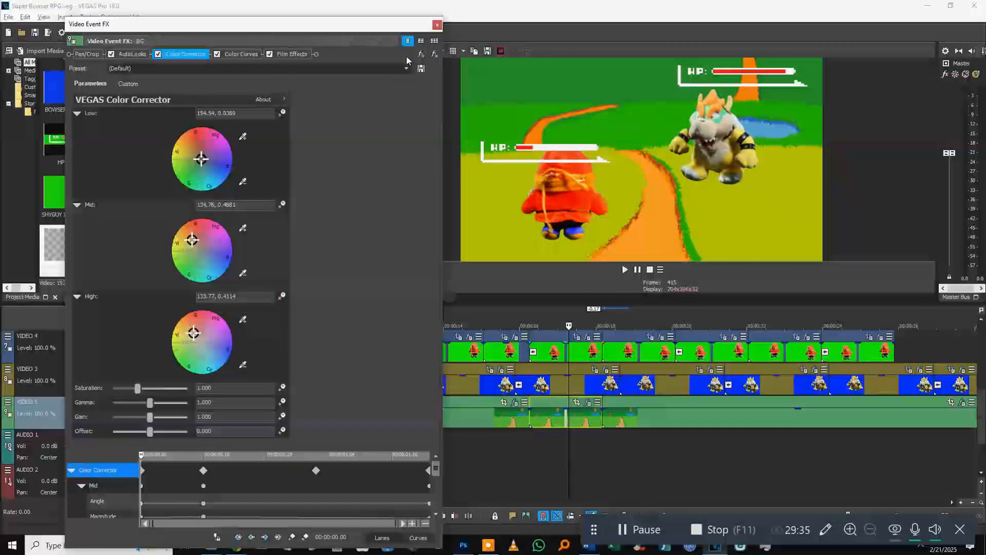
# Step: Enlarge the keyframe area and add another VEGAS Color Corrector and VEGAS Wave to the background section's effect chain
pyautogui.moveTo(289, 449); pyautogui.dragTo(289, 390)
pyautogui.scroll(-2, 360, 292)
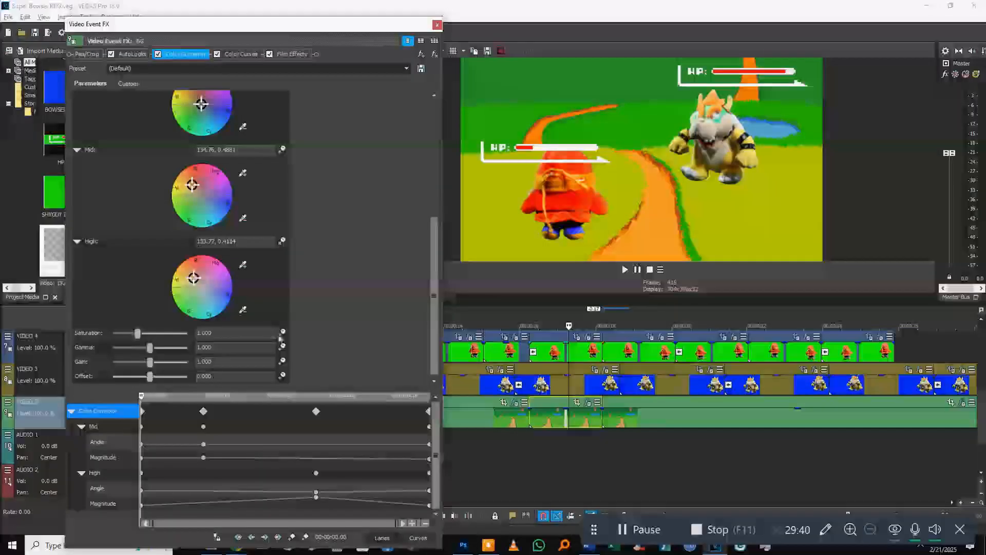
pyautogui.click(418, 55)
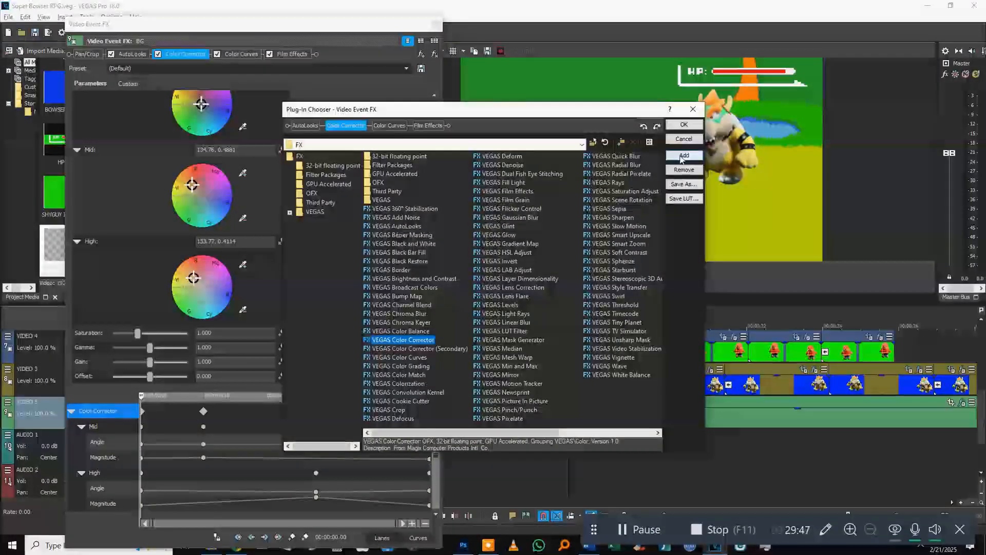
pyautogui.click(679, 156)
pyautogui.click(679, 124)
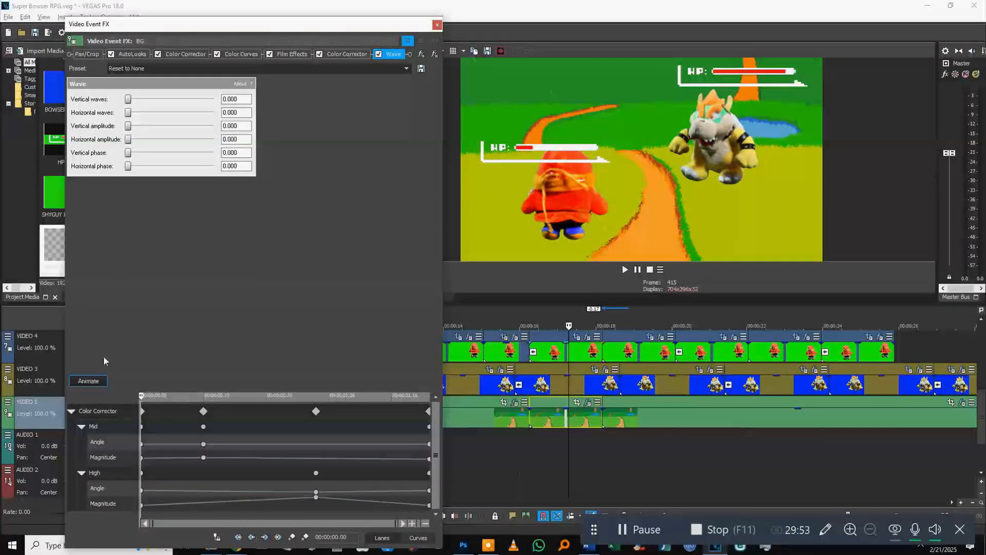
# Step: Animate the Wave effect with three spaced keyframes, the middle one at 00:00:00.20 with Vertical waves set to 5.140
pyautogui.click(94, 383)
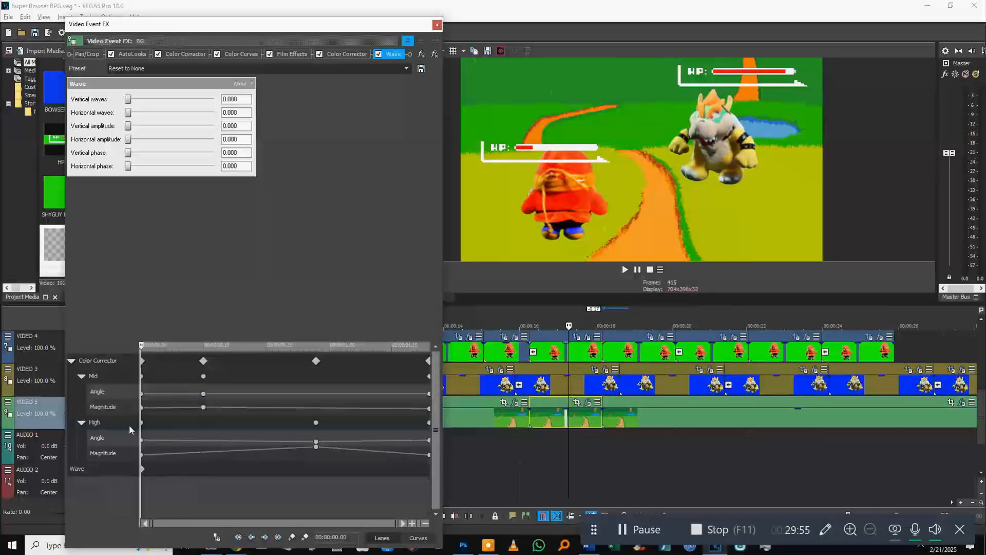
pyautogui.moveTo(142, 469); pyautogui.dragTo(184, 469)
pyautogui.doubleClick(291, 470)
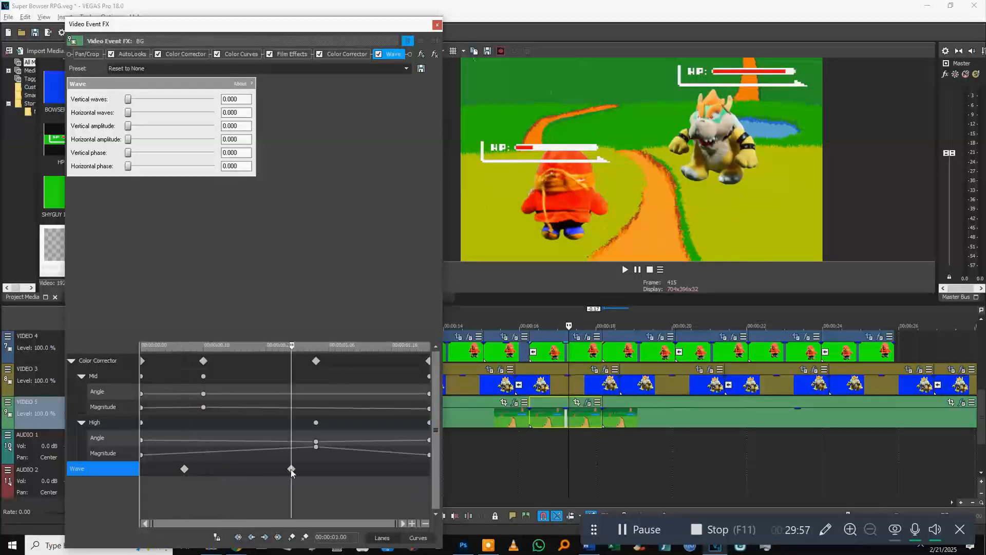
pyautogui.moveTo(292, 469); pyautogui.dragTo(373, 470)
pyautogui.doubleClick(265, 469)
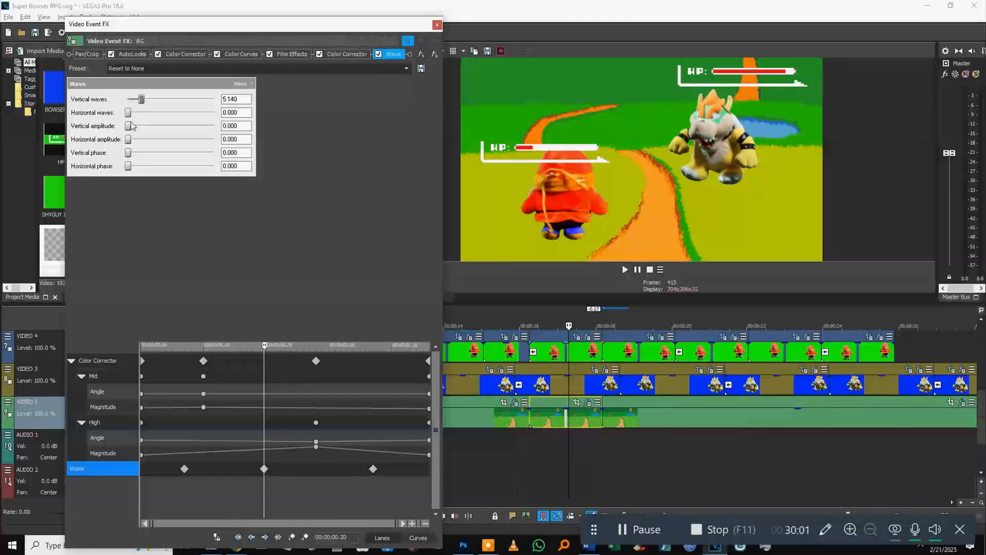
# Step: Set the middle Wave keyframe's Vertical amplitude to 0.059 and Vertical phase to 0.860, previewing the background distortion
pyautogui.moveTo(140, 126); pyautogui.dragTo(144, 127)
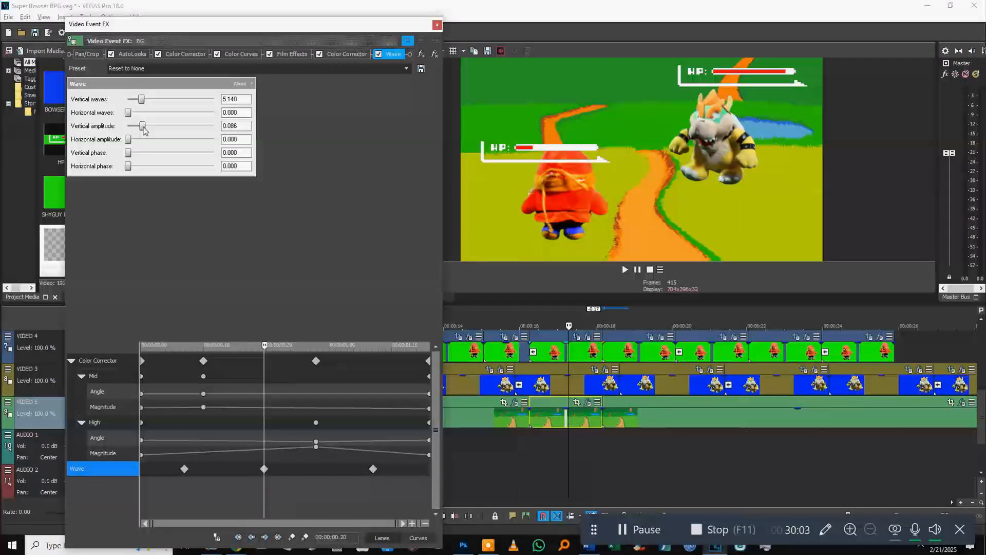
pyautogui.moveTo(129, 153); pyautogui.dragTo(160, 162)
pyautogui.click(527, 455)
pyautogui.press('space')
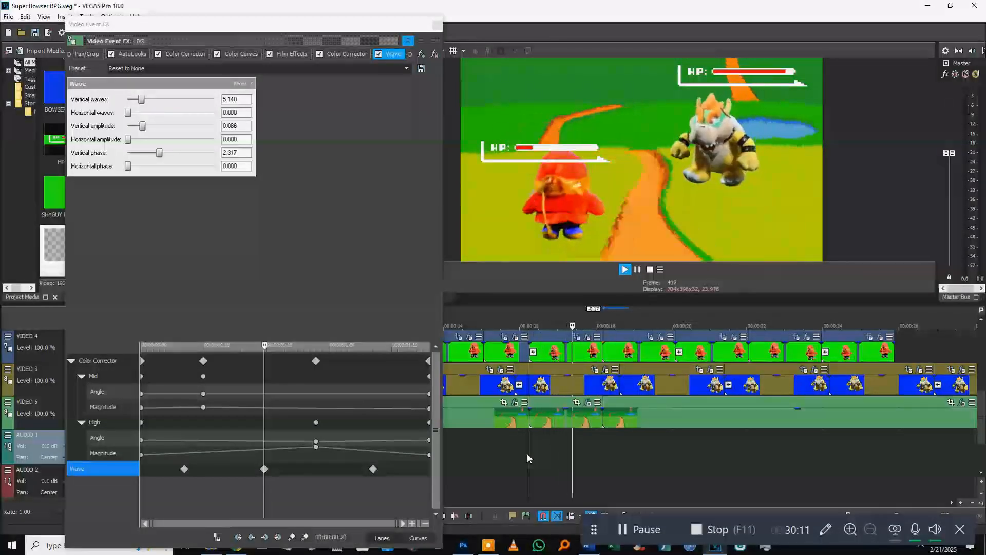
pyautogui.press('space')
pyautogui.moveTo(159, 152); pyautogui.dragTo(139, 155)
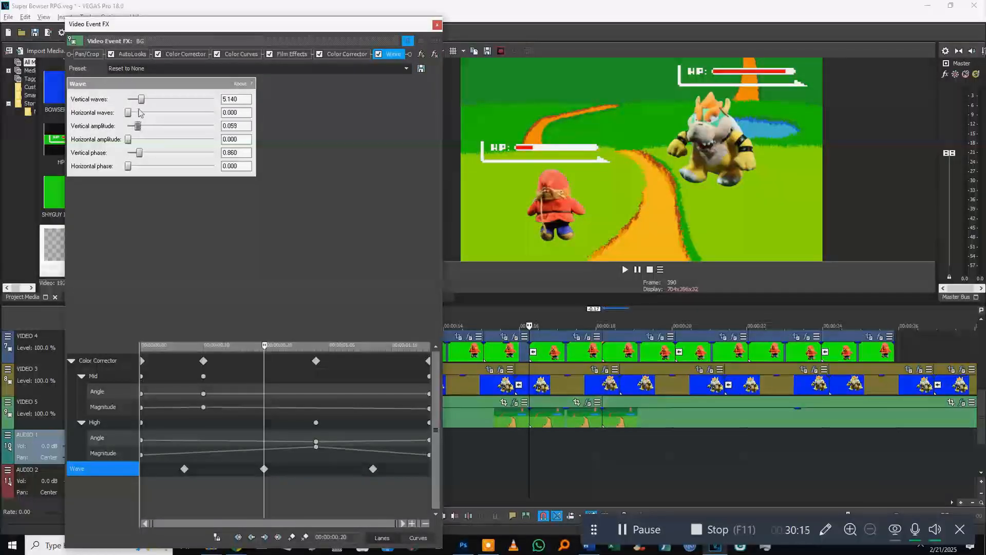
# Step: Enable animation of the added Color Corrector's Saturation, Gamma and Gain, and place a keyframe at 00:00:00.14
pyautogui.click(344, 56)
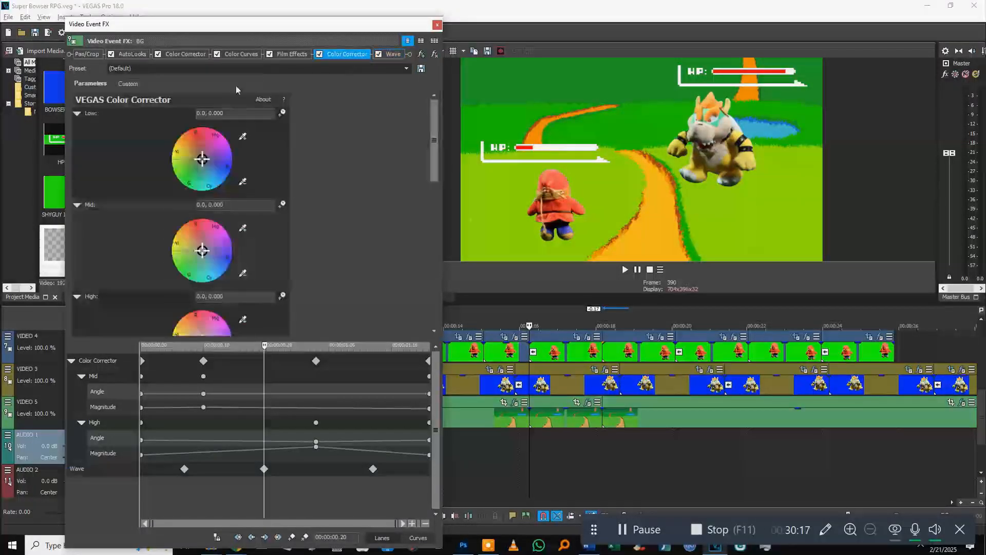
pyautogui.scroll(-3, 309, 180)
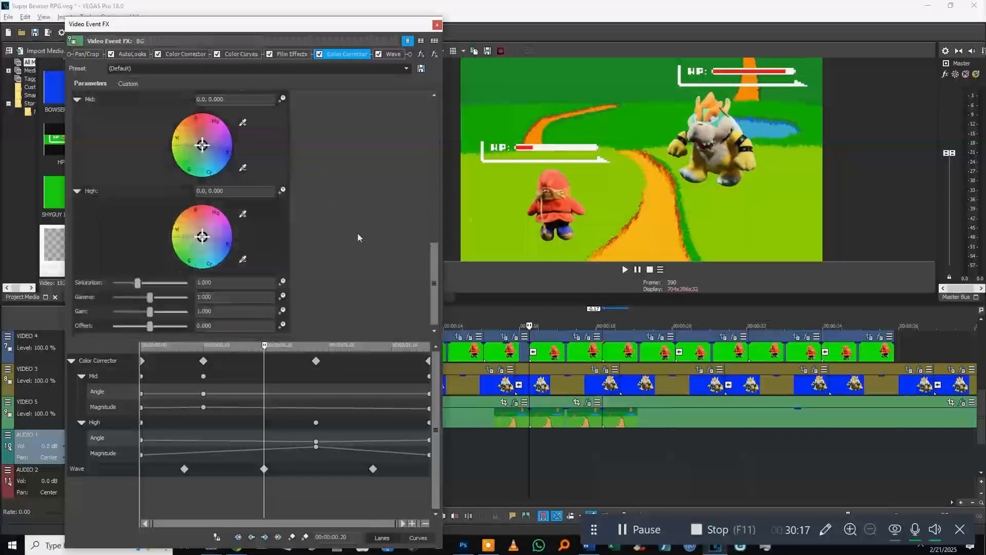
pyautogui.click(282, 282)
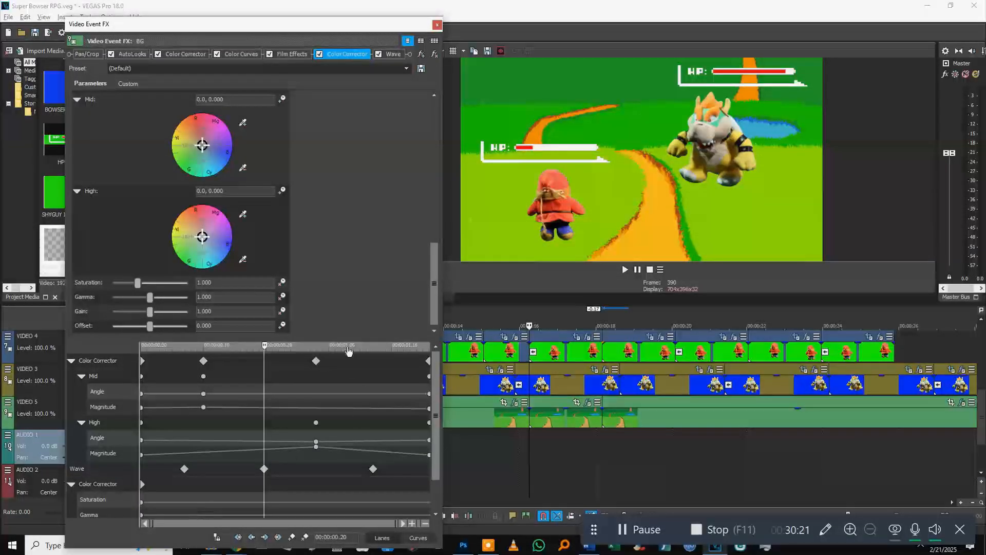
pyautogui.moveTo(341, 340); pyautogui.dragTo(341, 257)
pyautogui.click(142, 401)
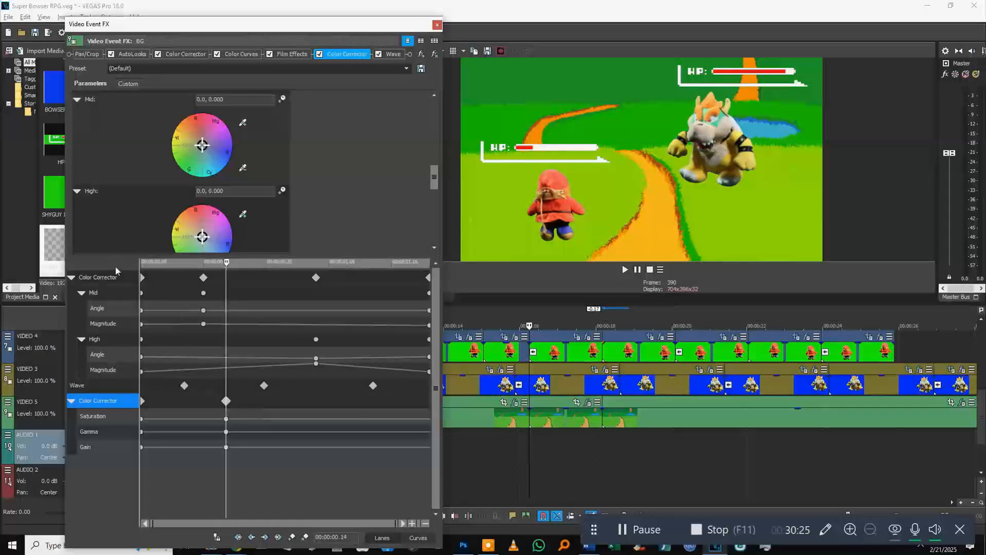
pyautogui.click(226, 400)
# Step: Set the 00:00:00.14 keyframe's Gamma to 0.259, Gain to 0.476 and Saturation to 2.449, and preview the darkened background
pyautogui.moveTo(138, 214); pyautogui.dragTo(122, 214)
pyautogui.click(559, 478)
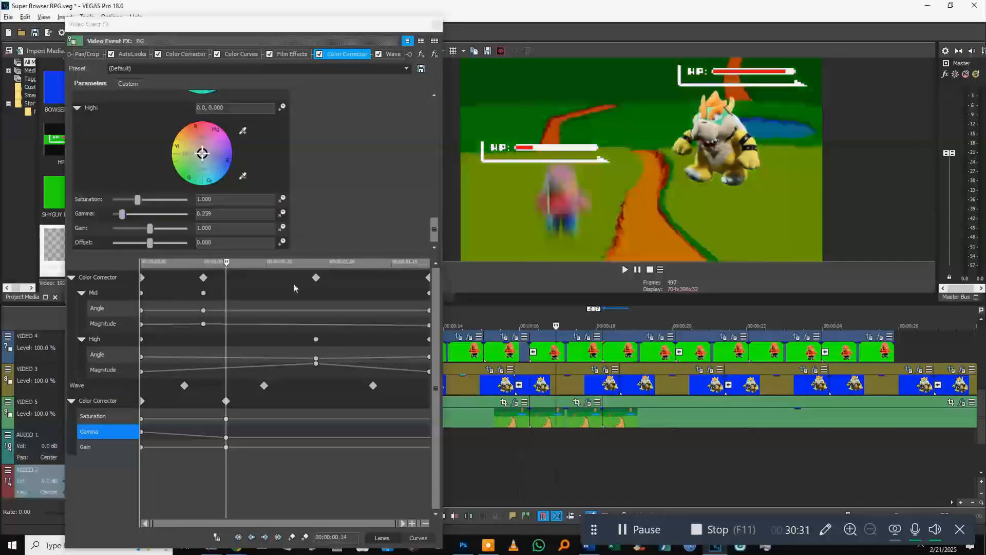
pyautogui.moveTo(151, 231); pyautogui.dragTo(174, 200)
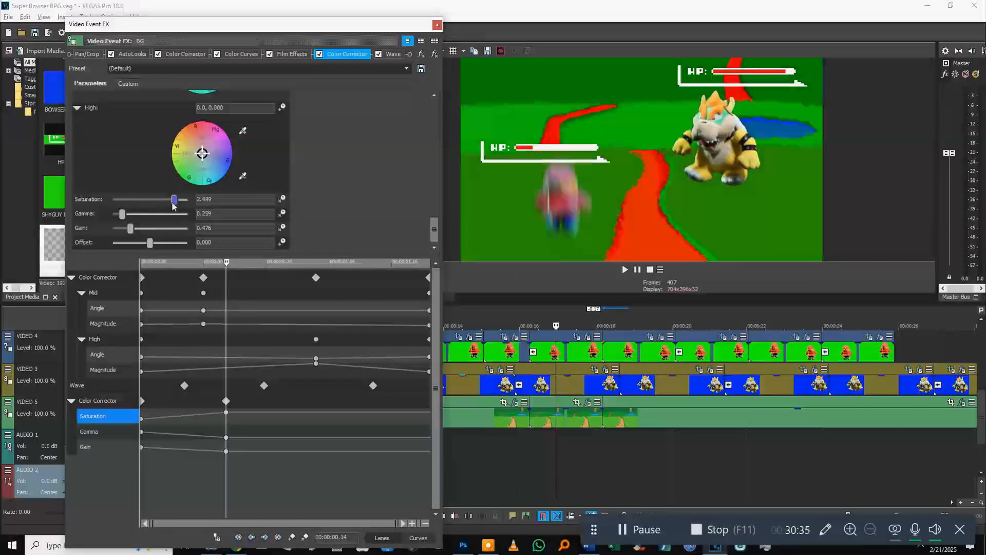
pyautogui.click(517, 442)
pyautogui.press('space')
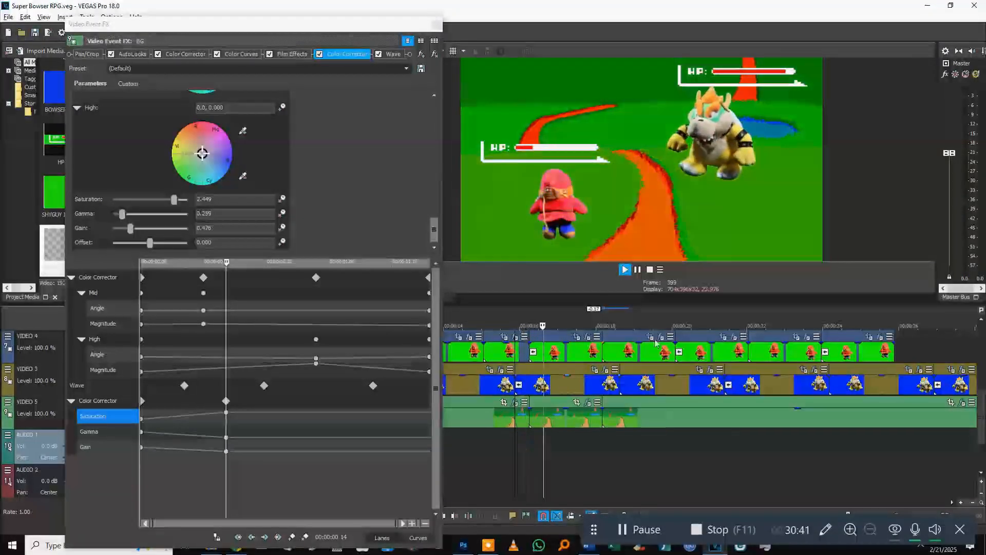
pyautogui.press('space')
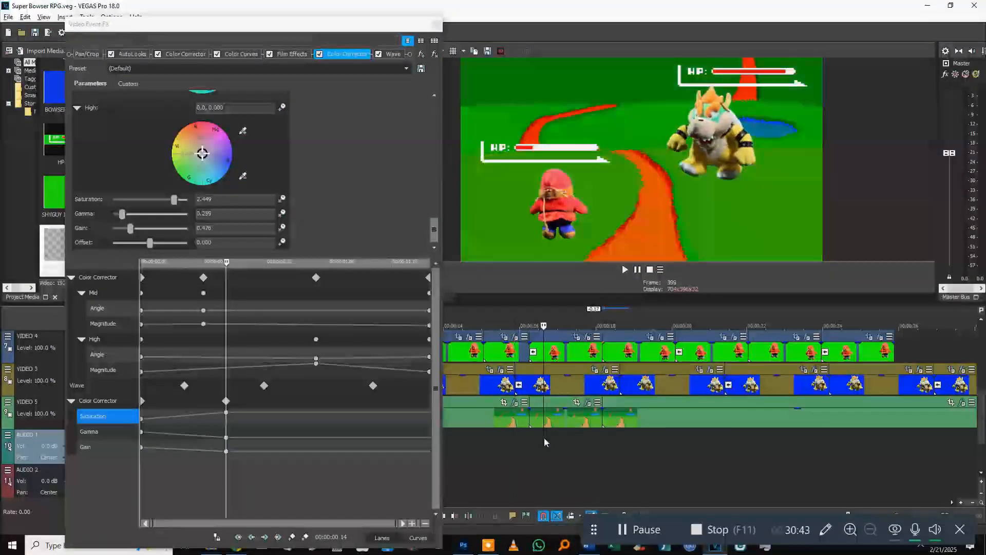
# Step: Animate the background clip's Color Curves effect with three spaced keyframes, the middle one at 00:00:00.18
pyautogui.click(241, 54)
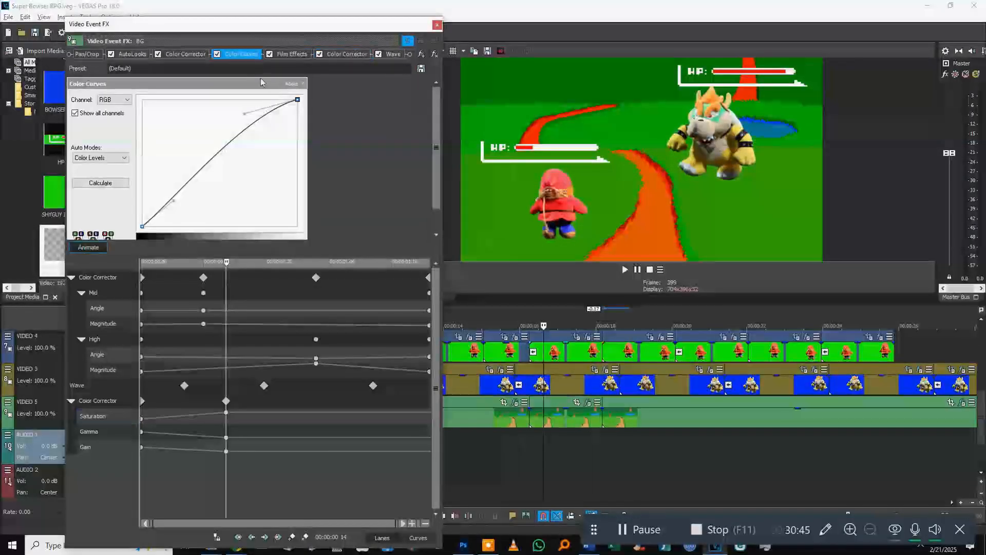
pyautogui.click(87, 248)
pyautogui.moveTo(143, 386); pyautogui.dragTo(177, 389)
pyautogui.doubleClick(336, 386)
pyautogui.doubleClick(253, 386)
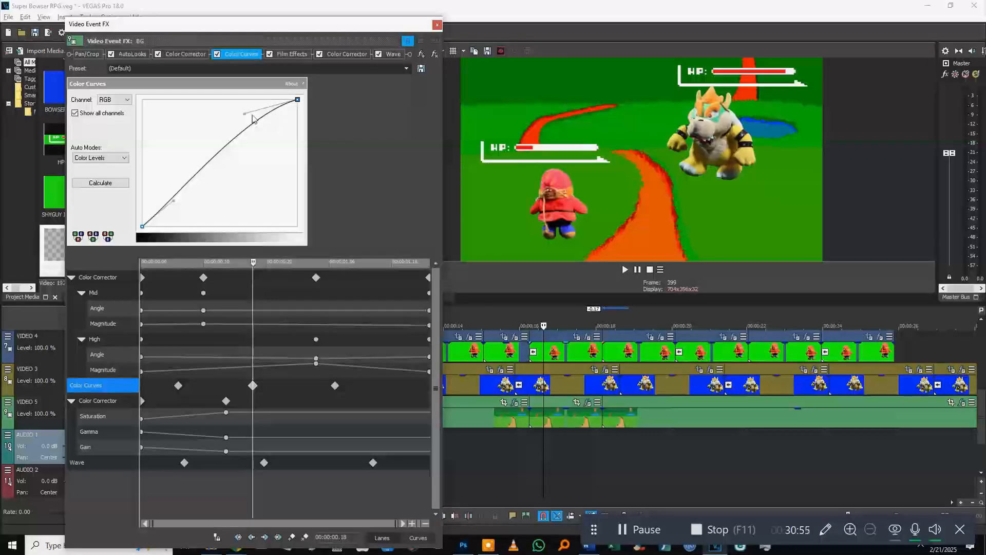
# Step: Bend the middle Color Curves keyframe's RGB curve downward to darken the background, preview it, and close the effects window
pyautogui.moveTo(244, 113); pyautogui.dragTo(279, 181)
pyautogui.click(524, 438)
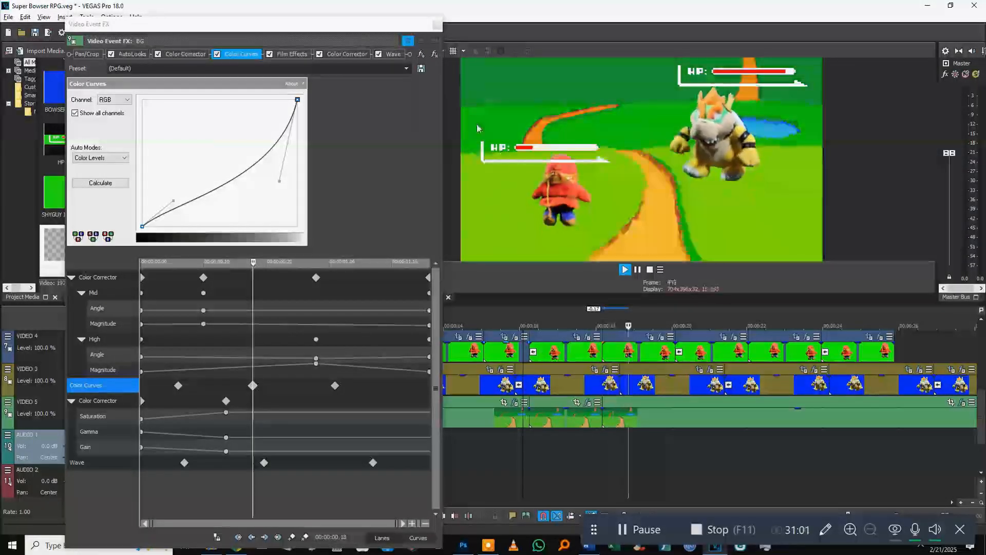
pyautogui.press('space')
pyautogui.click(437, 25)
# Step: Play back the Hypno Dance section, from its text box through the background effects to Bowser's following clips
pyautogui.scroll(3, 534, 370)
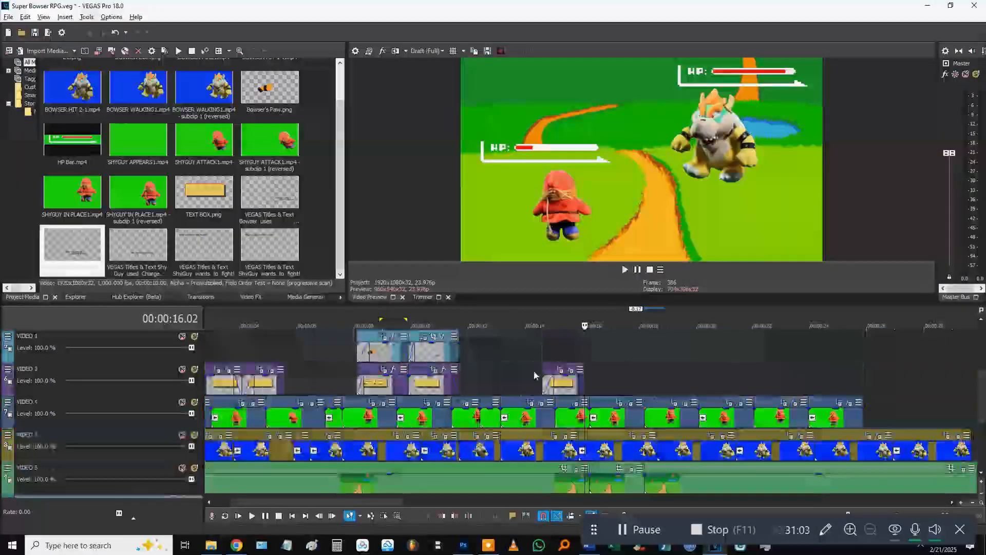
pyautogui.scroll(-2, 478, 399)
pyautogui.click(477, 399)
pyautogui.click(476, 393)
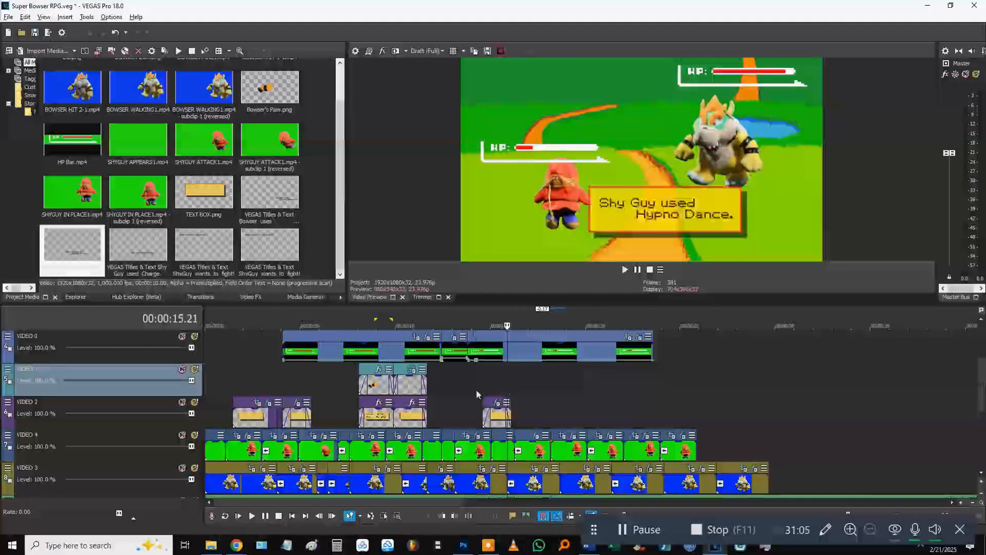
pyautogui.click(502, 382)
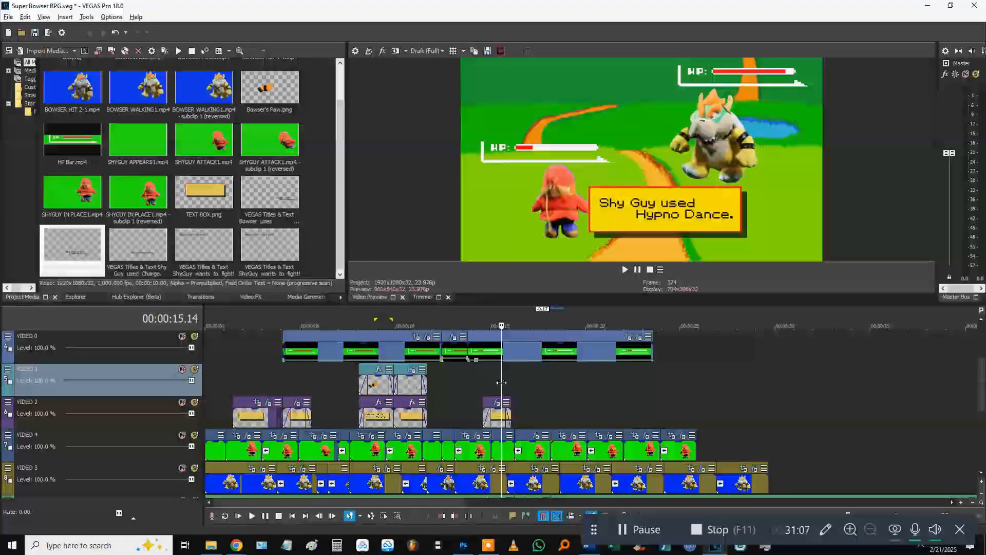
pyautogui.scroll(-3, 503, 385)
pyautogui.click(569, 420)
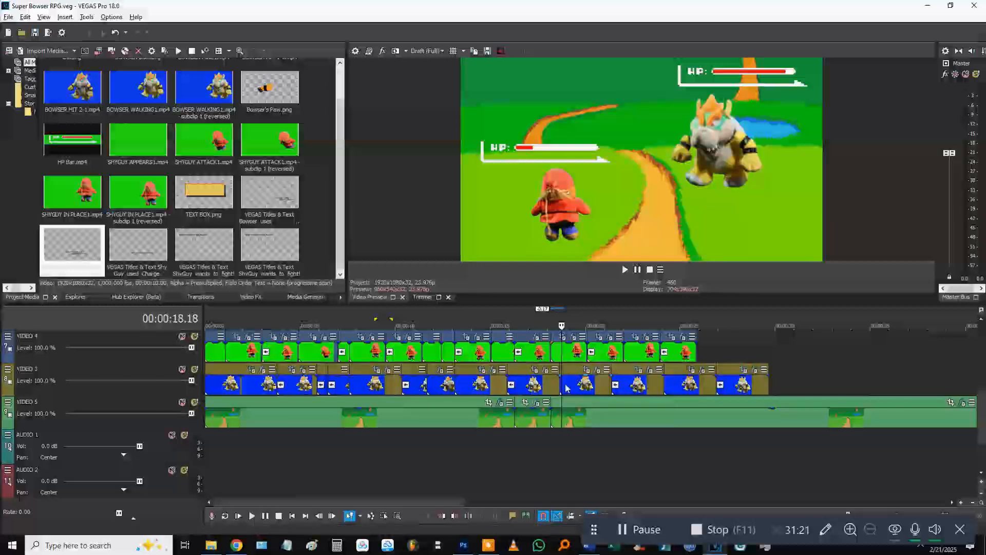
pyautogui.click(546, 383)
pyautogui.press('space')
pyautogui.press('space')
pyautogui.scroll(2, 529, 389)
pyautogui.click(528, 389)
pyautogui.press('space')
pyautogui.press('space')
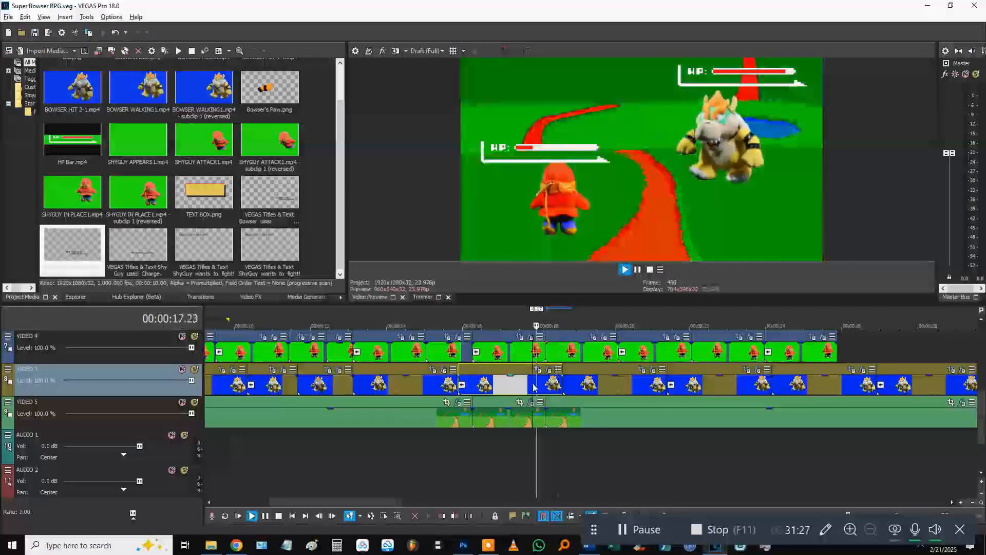
# Step: Add two more keyframes to the BG clip's second Color Corrector, one past the middle and one at the end, and preview the result
pyautogui.click(531, 402)
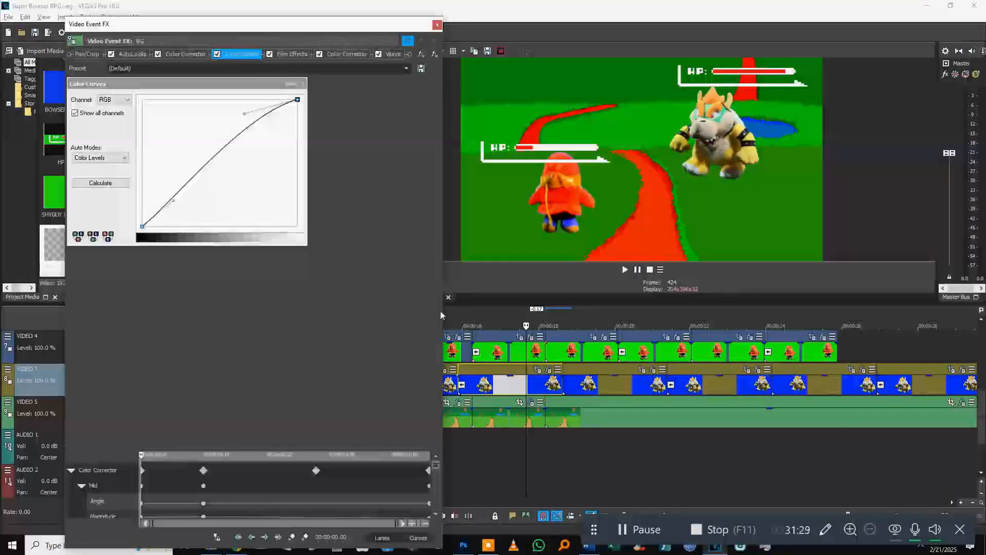
pyautogui.moveTo(330, 443); pyautogui.dragTo(326, 308)
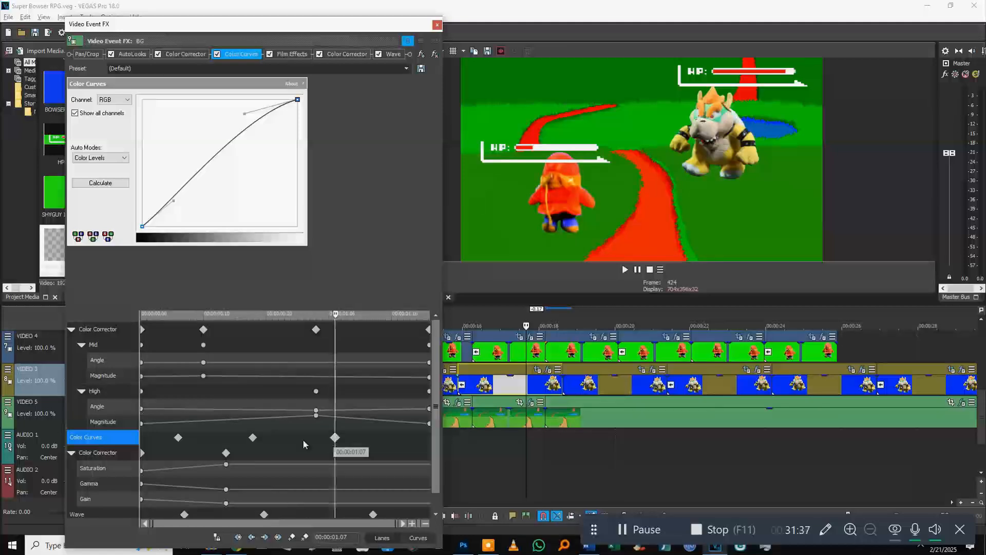
pyautogui.click(247, 439)
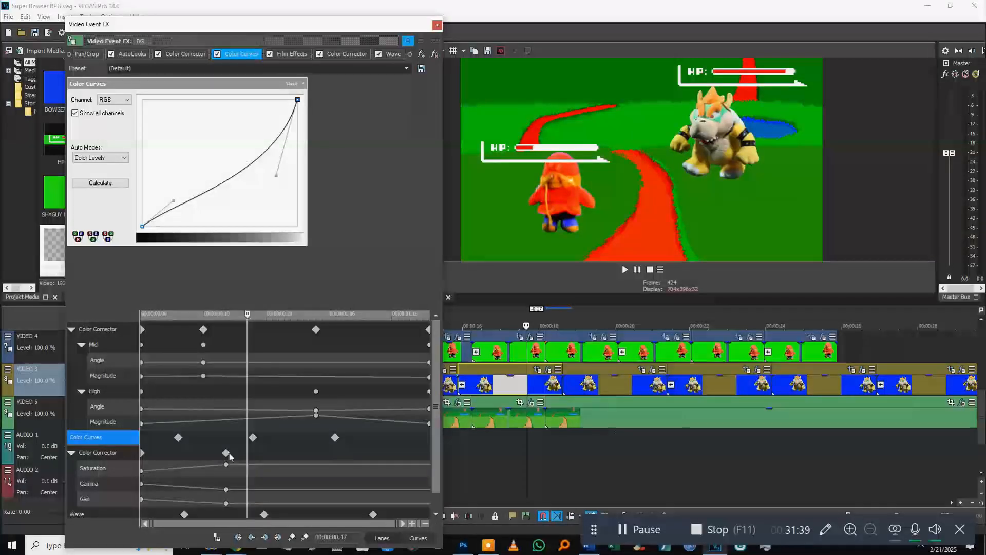
pyautogui.click(227, 453)
pyautogui.click(151, 453)
pyautogui.moveTo(284, 461); pyautogui.dragTo(348, 456)
pyautogui.click(418, 453)
pyautogui.click(514, 450)
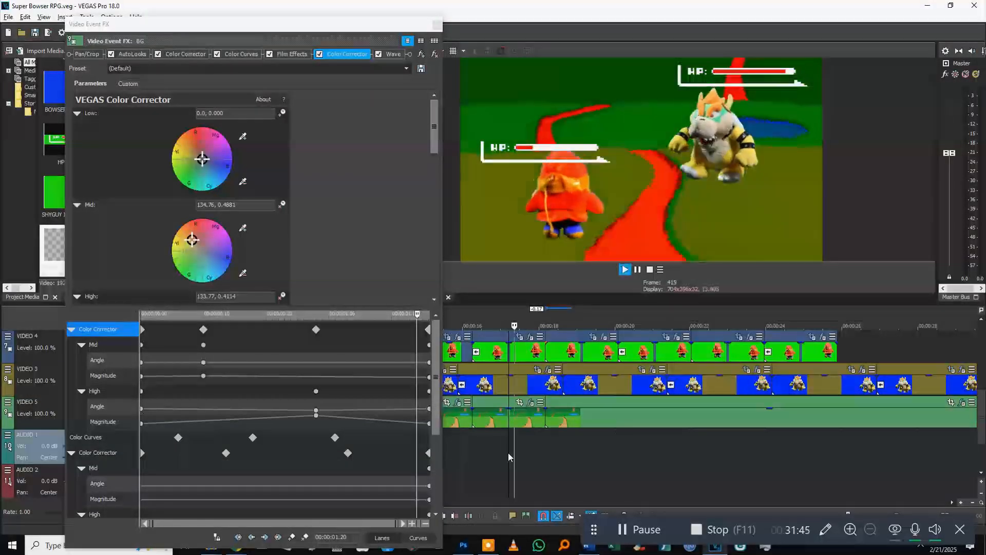
pyautogui.click(465, 457)
pyautogui.press('space')
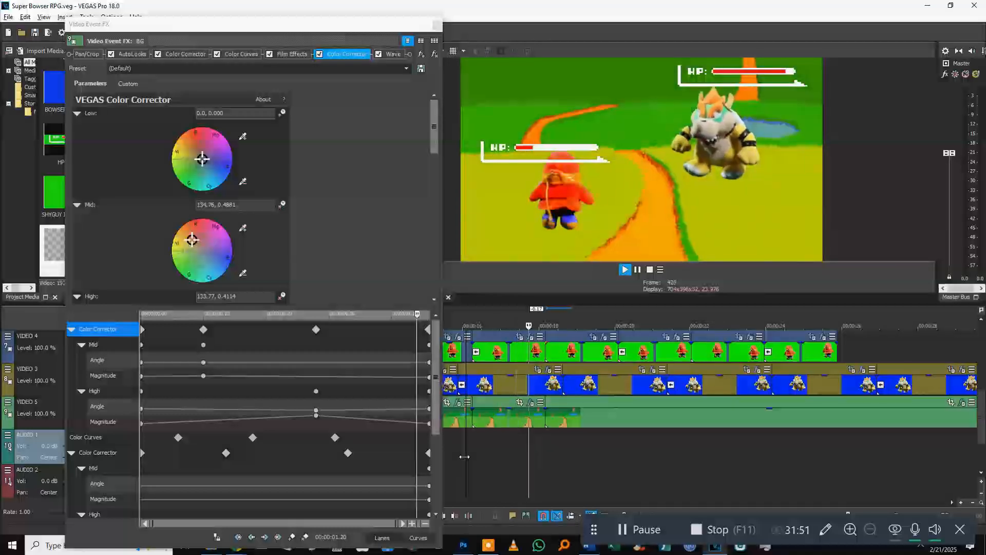
# Step: Split the Bowser clip on VIDEO 3 at frame 439, just after the Hypno Dance, and delete its leftover end piece
pyautogui.click(553, 450)
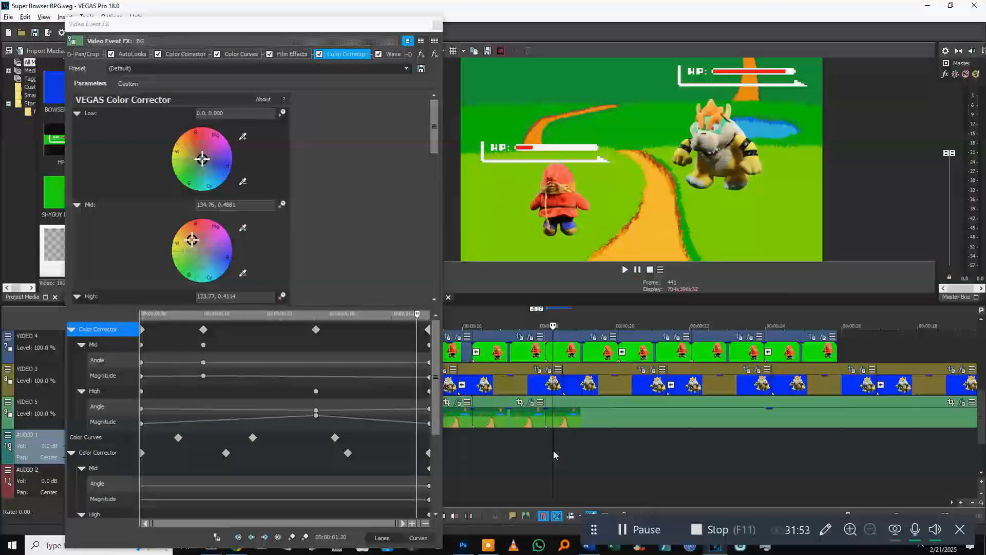
pyautogui.press('space')
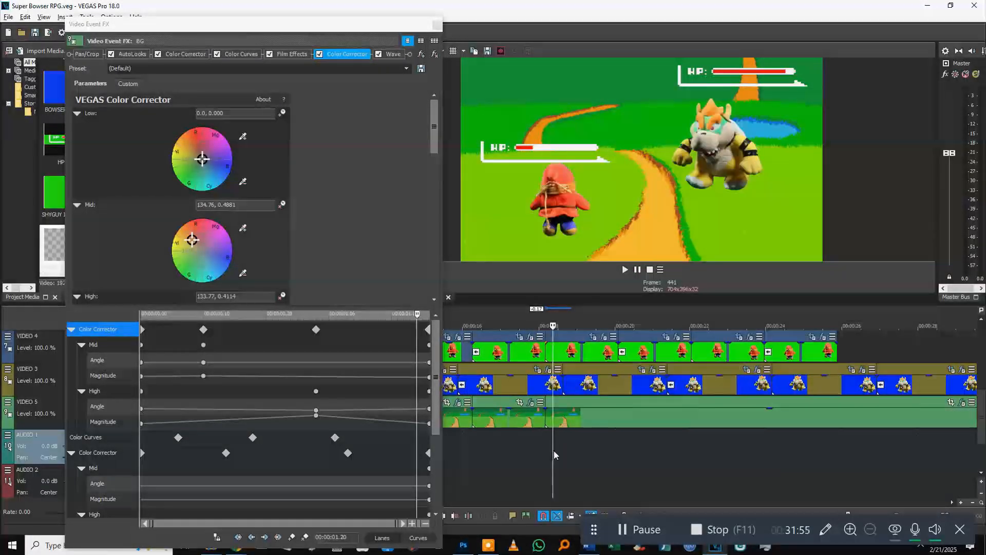
pyautogui.scroll(1, 566, 411)
pyautogui.click(559, 334)
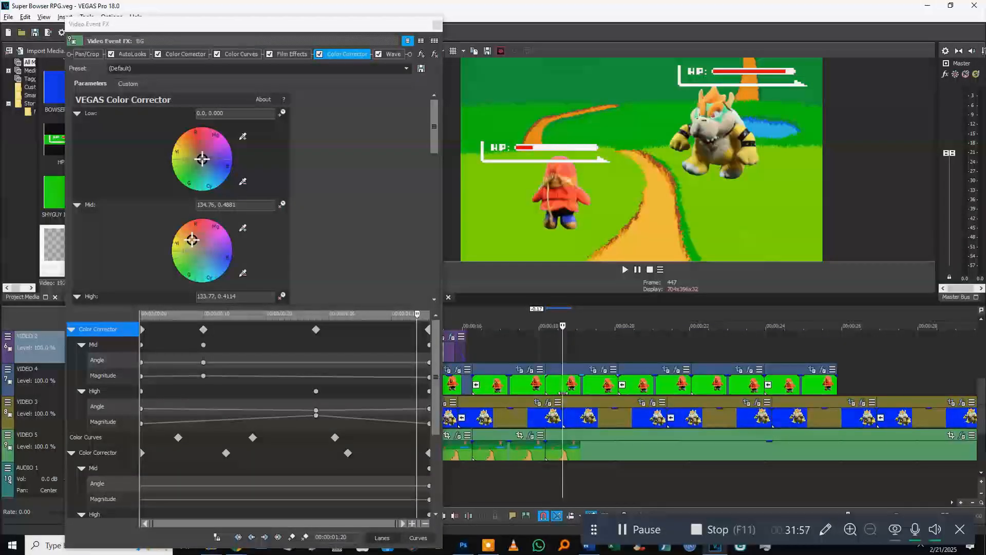
pyautogui.click(549, 423)
pyautogui.press('space')
pyautogui.press('space')
pyautogui.click(551, 421)
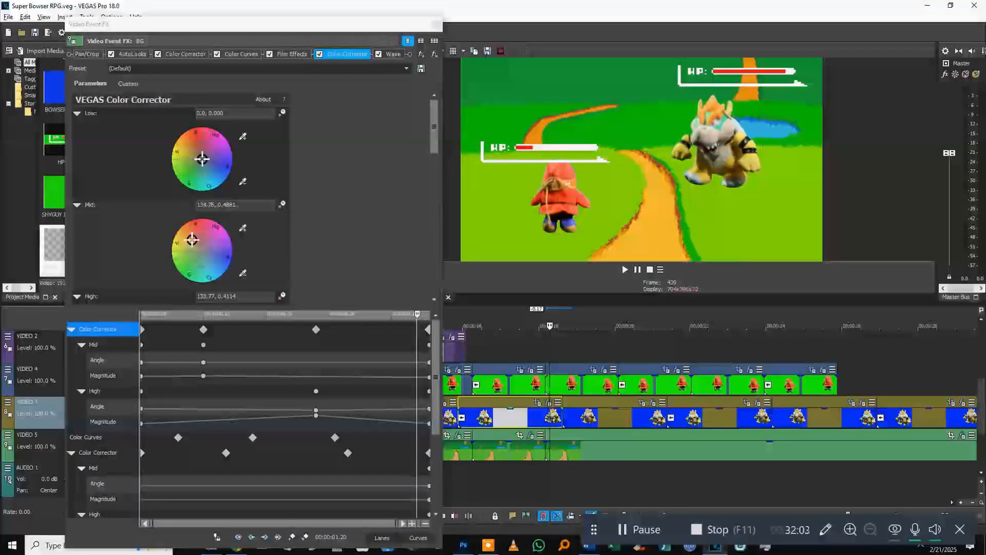
pyautogui.click(538, 421)
pyautogui.press('space')
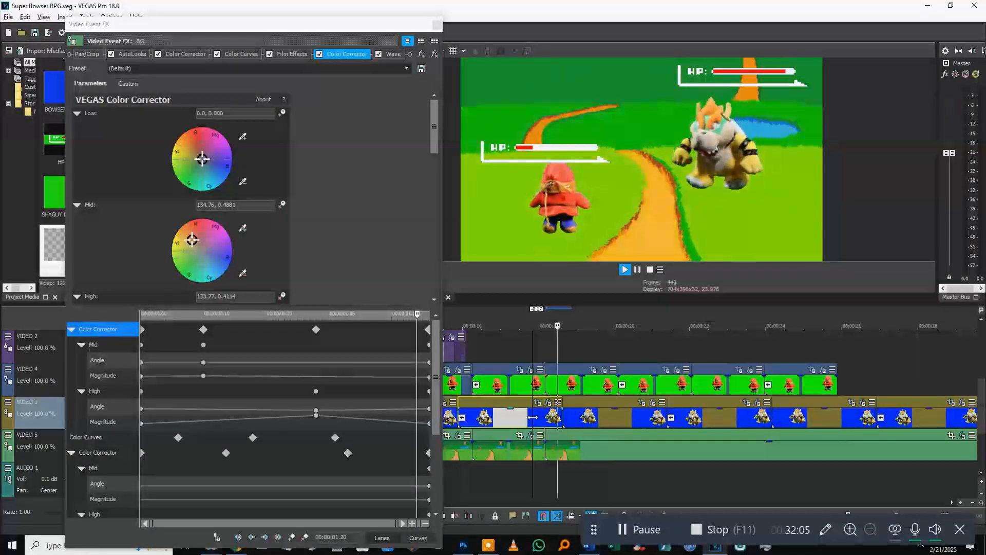
pyautogui.click(550, 423)
pyautogui.press('s')
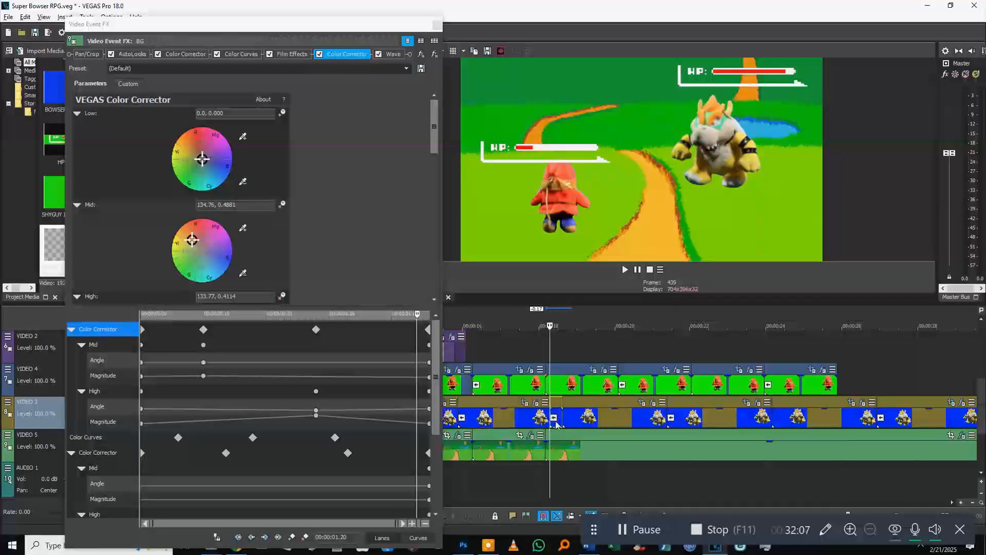
pyautogui.click(556, 422)
pyautogui.press('Delete')
# Step: Move the following Bowser clip on VIDEO 3 up against the cut, preview the transition, and save the project
pyautogui.moveTo(583, 423); pyautogui.dragTo(572, 423)
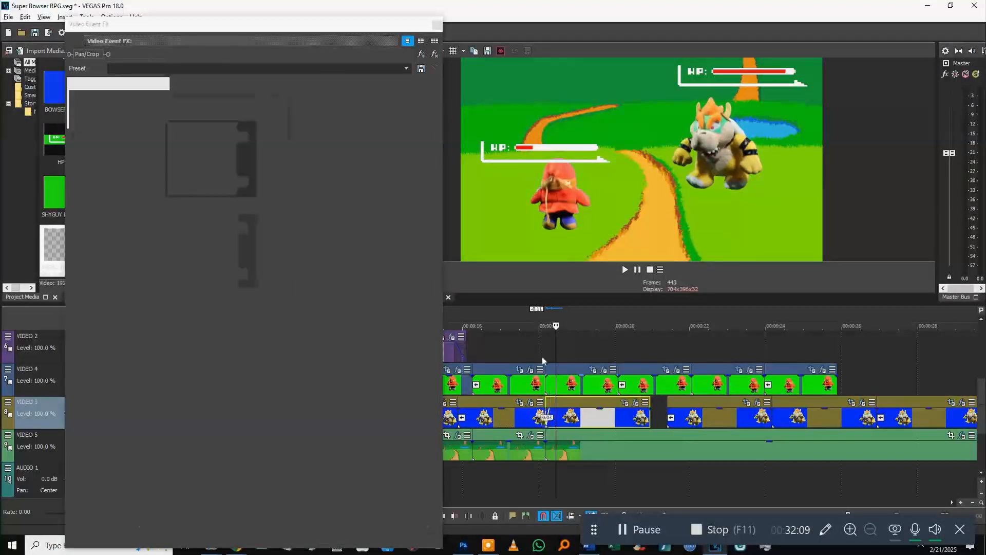
pyautogui.press('space')
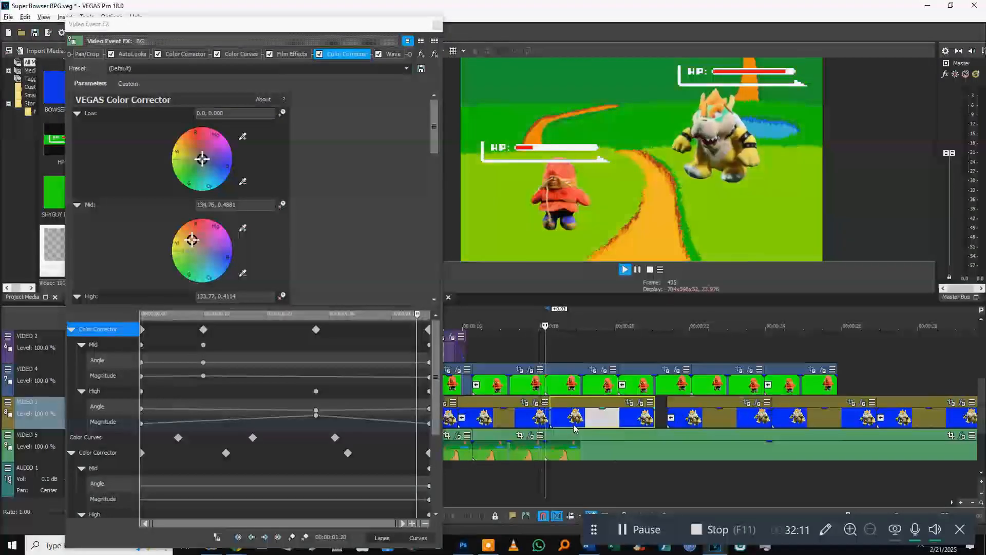
pyautogui.hotkey('ctrl', 's')
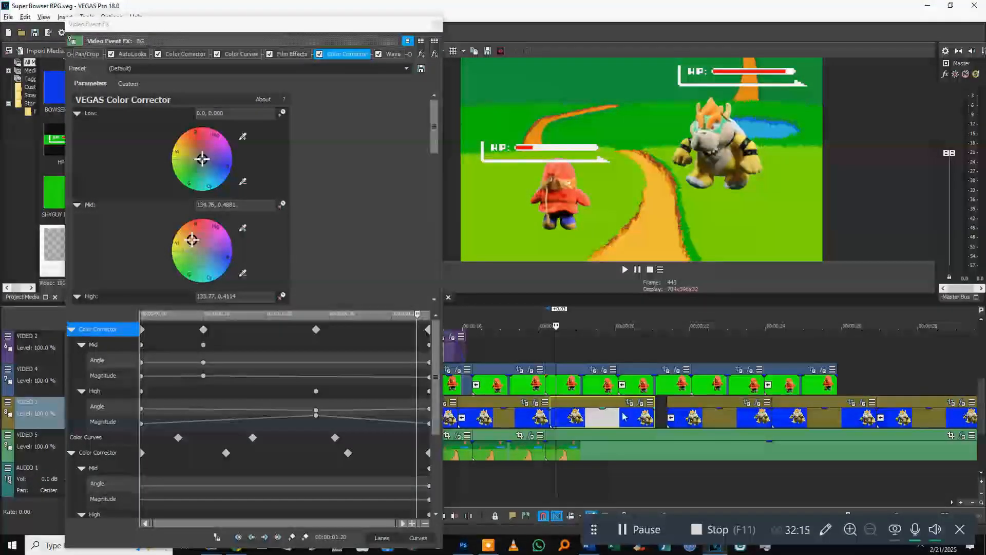
# Step: Insert a velocity envelope on the moved Bowser clip, set it to 0% velocity, and preview the frozen pose
pyautogui.rightClick(571, 424)
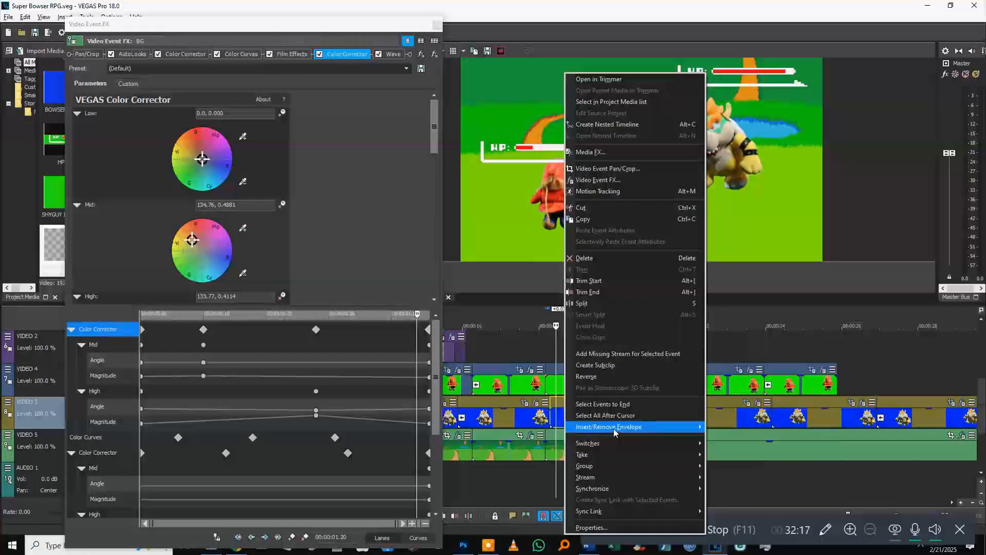
pyautogui.click(725, 429)
pyautogui.rightClick(553, 426)
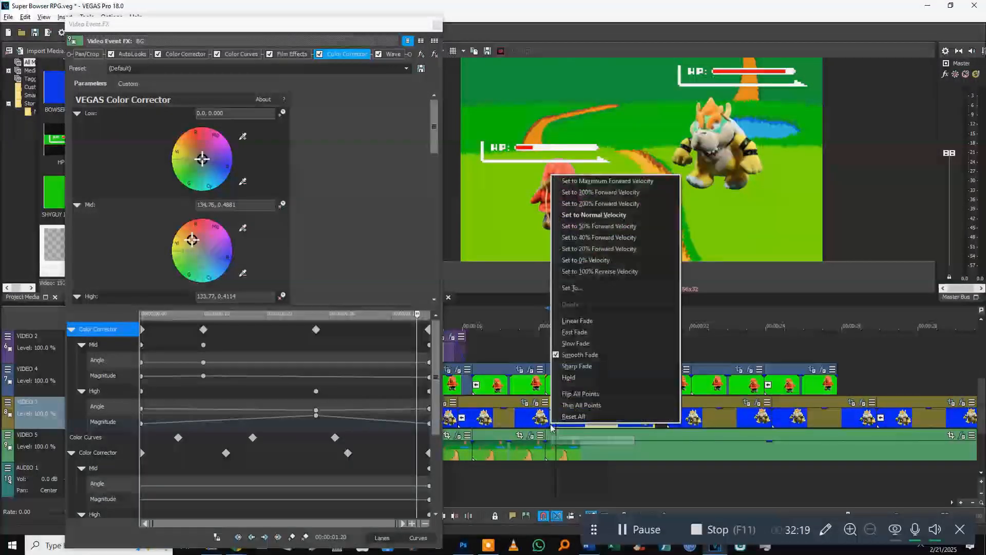
pyautogui.click(591, 258)
pyautogui.click(534, 341)
pyautogui.press('space')
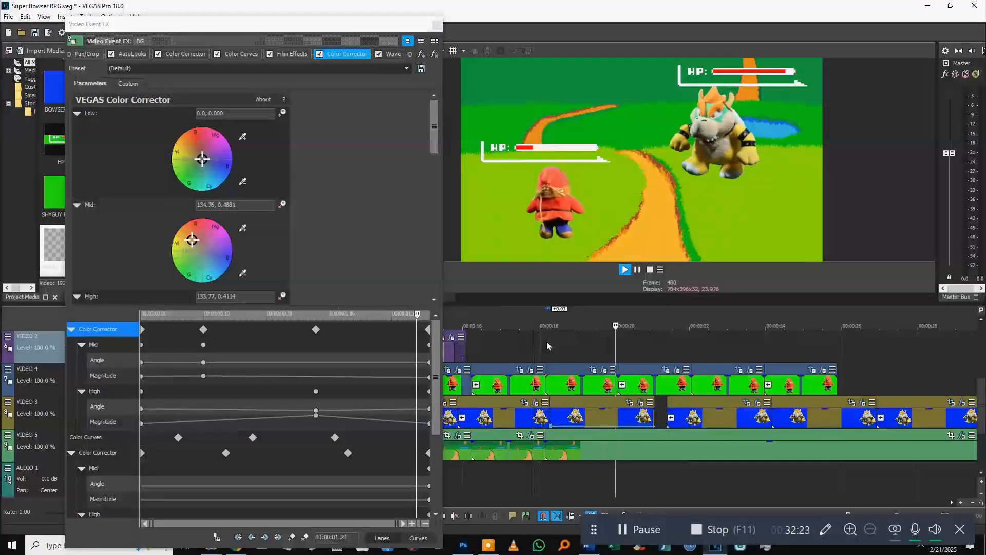
# Step: Add a VEGAS Color Corrector after the Chroma Keyer on the frozen Bowser clip and enable animation of its Saturation
pyautogui.click(635, 413)
pyautogui.click(296, 65)
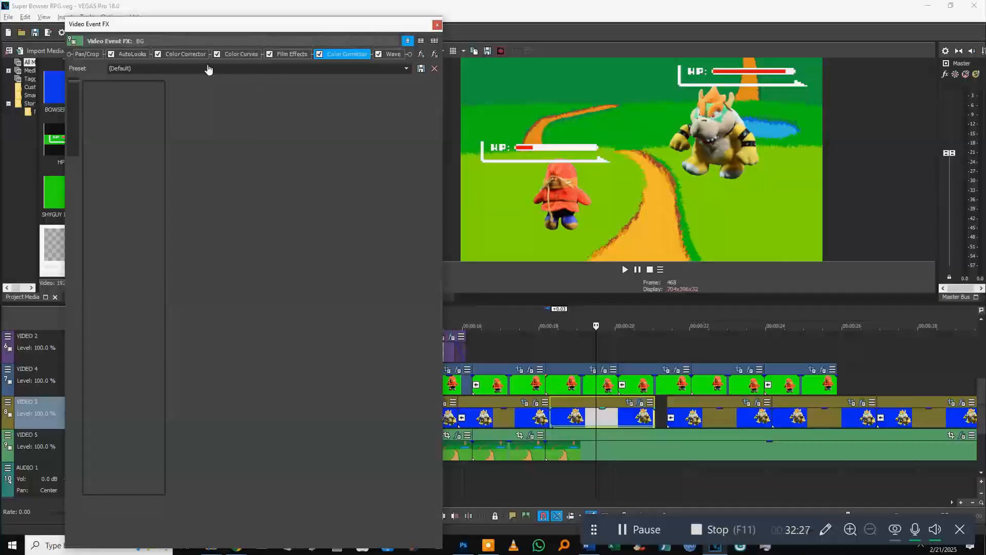
pyautogui.click(421, 55)
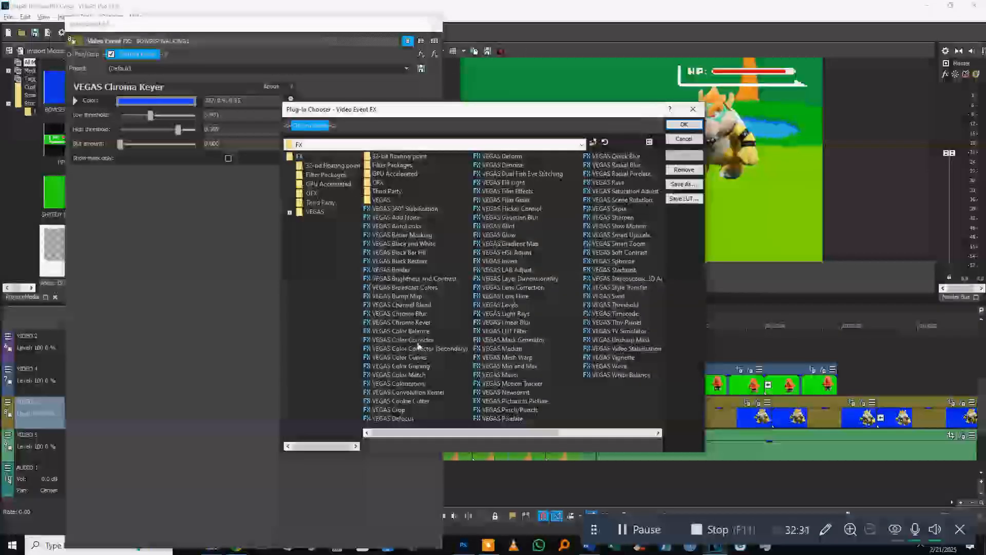
pyautogui.doubleClick(419, 345)
pyautogui.press('Return')
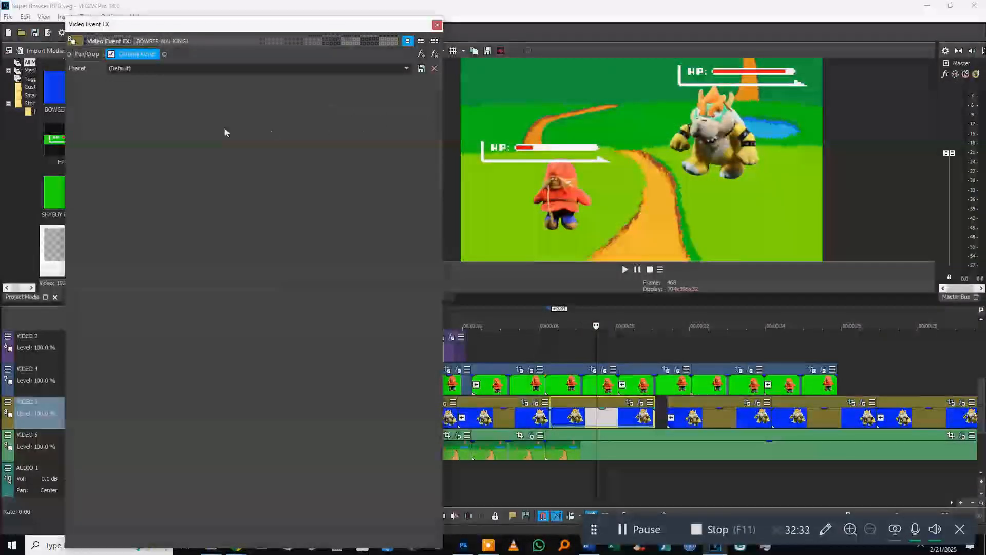
pyautogui.click(282, 389)
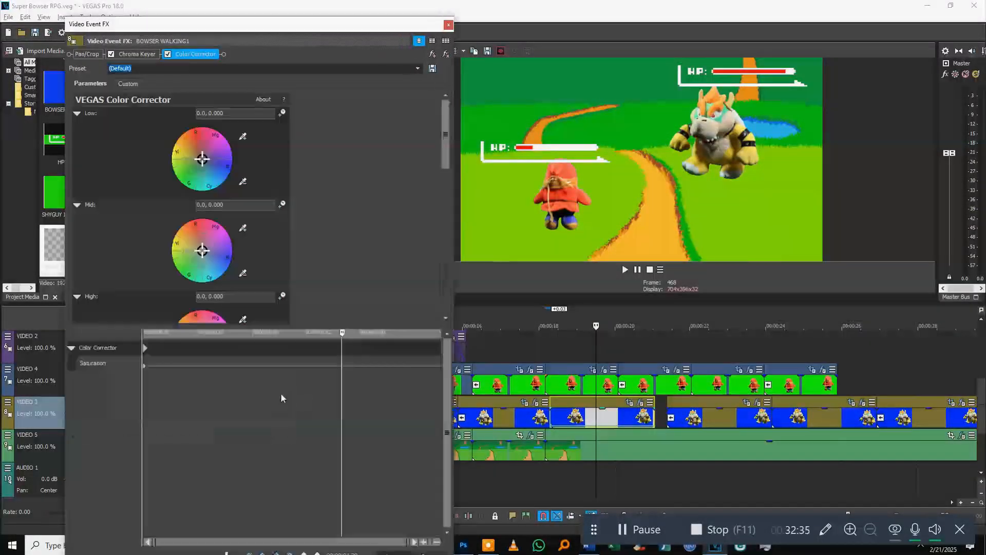
# Step: Add a second Color Corrector keyframe with Saturation 0.000, fading Bowser to grey, and preview the change
pyautogui.scroll(-5, 343, 311)
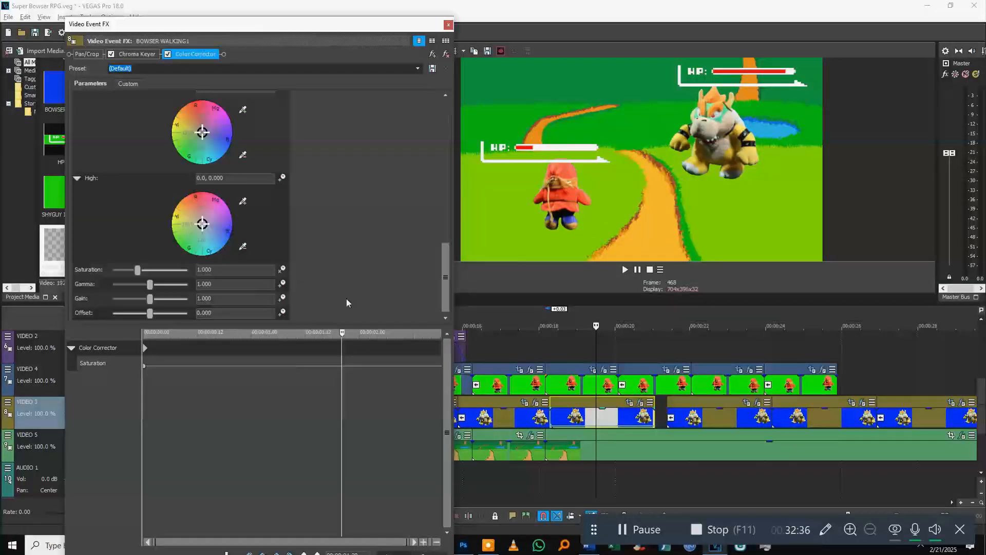
pyautogui.click(147, 347)
pyautogui.doubleClick(213, 349)
pyautogui.moveTo(138, 271); pyautogui.dragTo(85, 269)
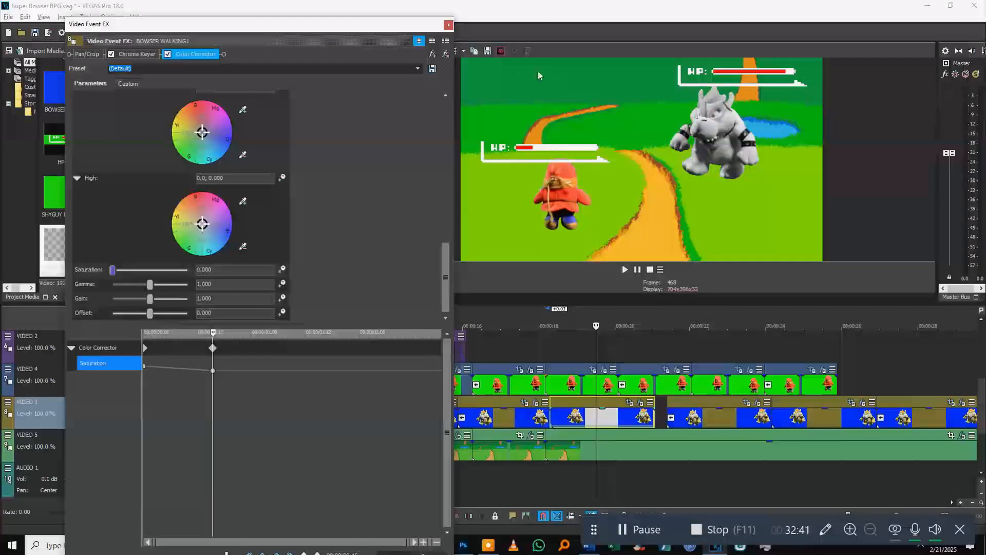
pyautogui.click(448, 25)
pyautogui.click(544, 343)
pyautogui.press('space')
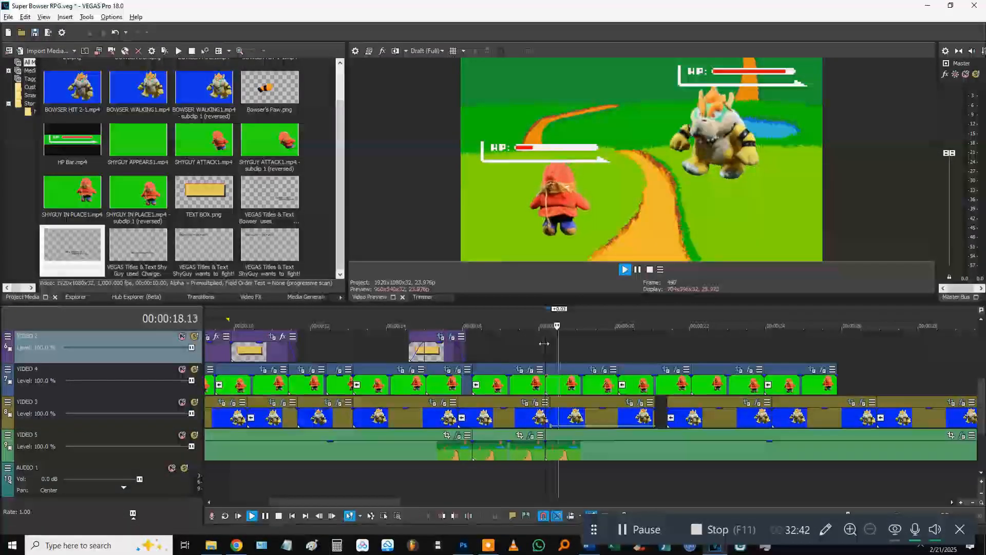
pyautogui.press('Return')
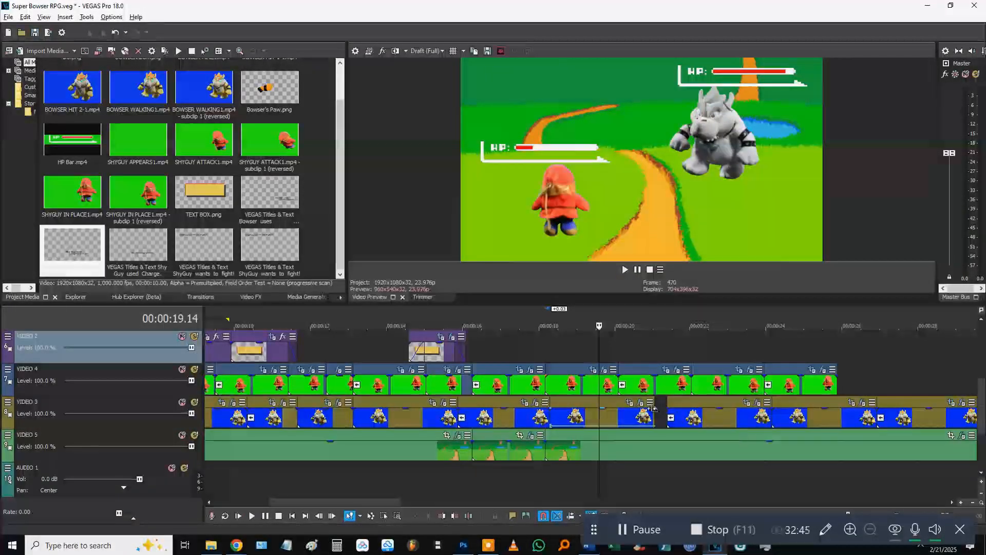
# Step: Move the frozen Bowser clip's second Color Corrector keyframe earlier so he turns grey faster, and preview it
pyautogui.click(641, 402)
pyautogui.moveTo(215, 492); pyautogui.dragTo(187, 494)
pyautogui.click(537, 343)
pyautogui.press('space')
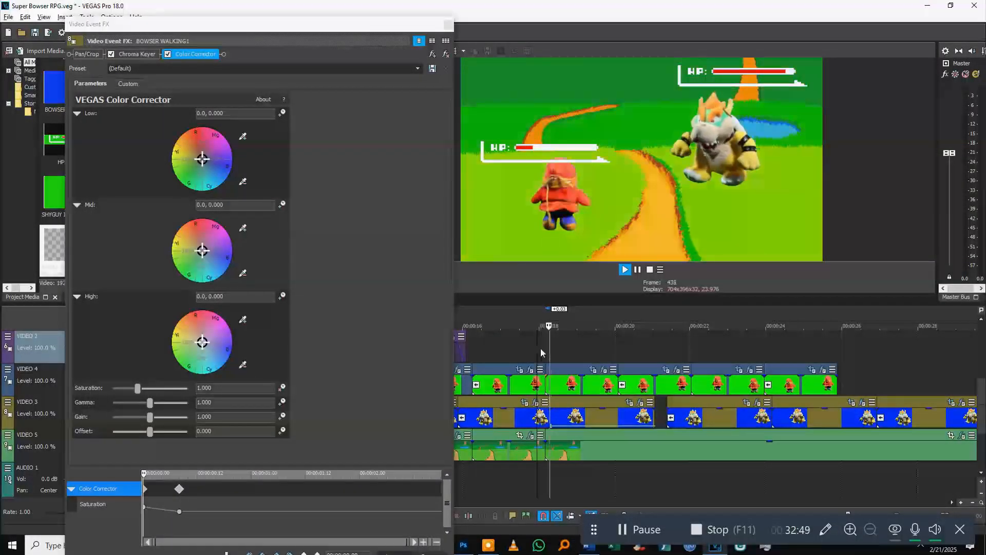
pyautogui.press('space')
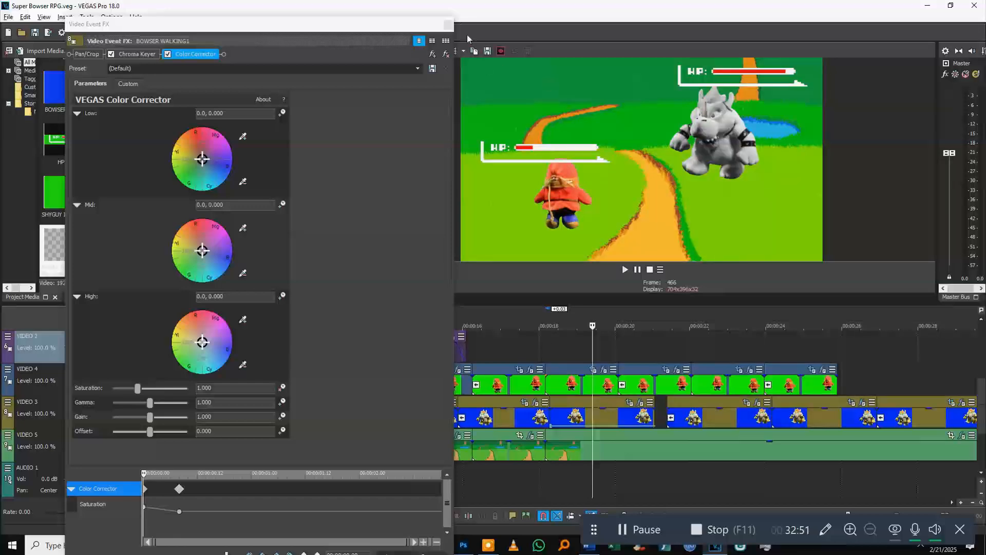
# Step: Close the gap after the frozen Bowser clip by moving the following Bowser clips up against it, and save the project
pyautogui.click(449, 24)
pyautogui.scroll(-5, 653, 422)
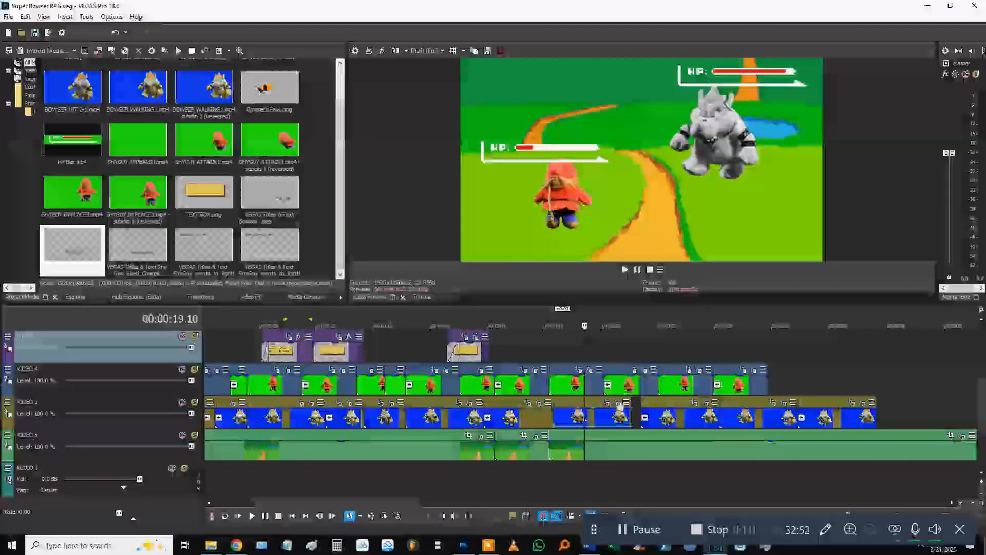
pyautogui.click(654, 423)
pyautogui.scroll(3, 475, 395)
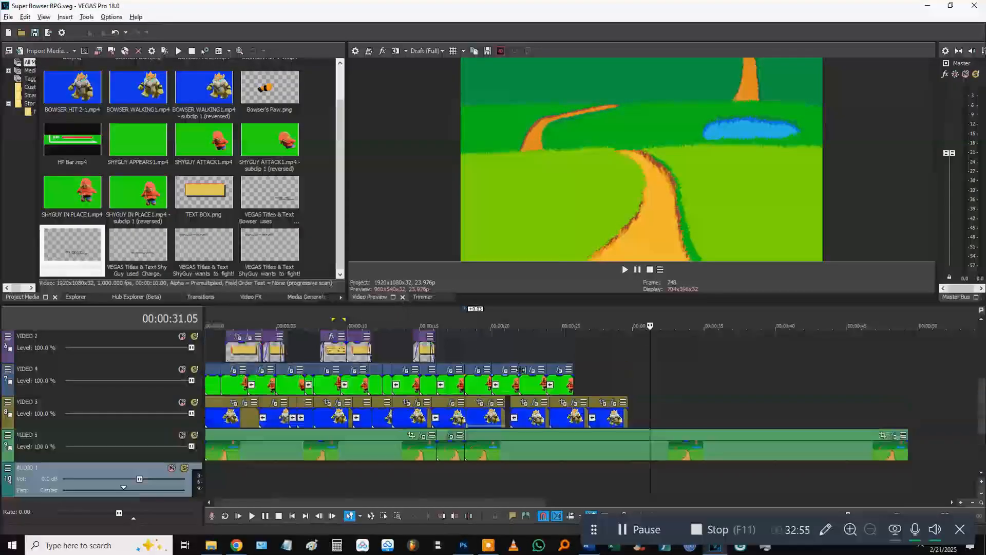
pyautogui.click(474, 364)
pyautogui.click(531, 417)
pyautogui.moveTo(610, 420); pyautogui.dragTo(605, 421)
pyautogui.click(465, 354)
pyautogui.click(474, 344)
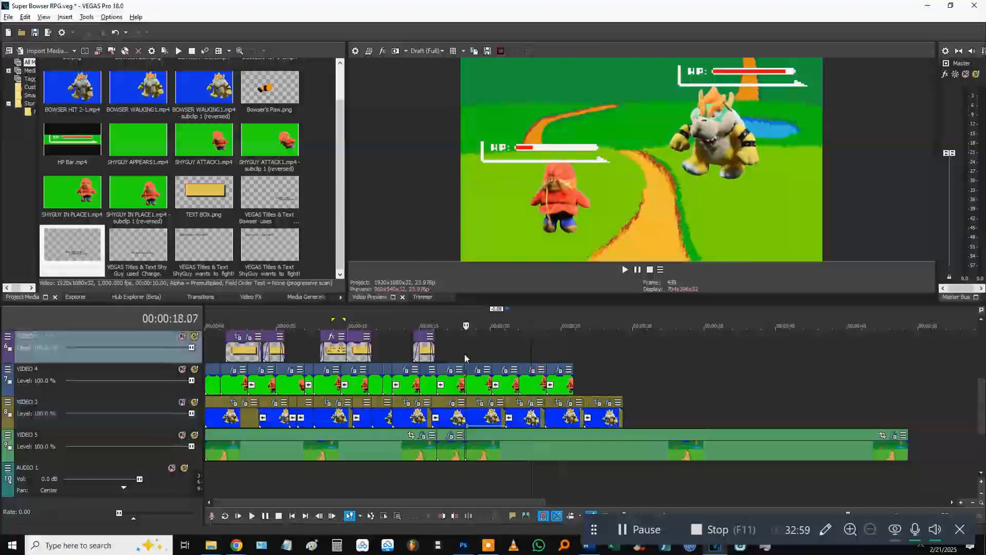
pyautogui.hotkey('ctrl', 's')
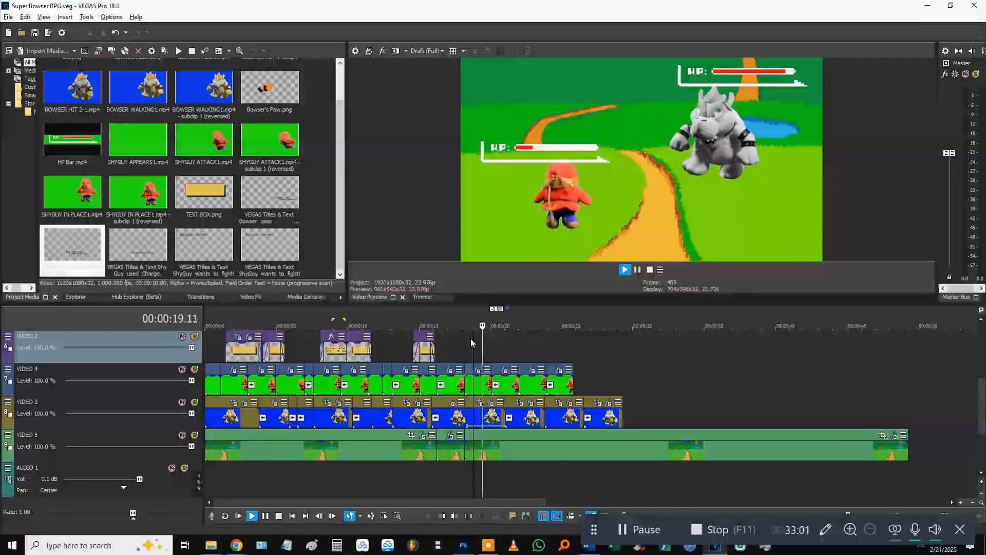
# Step: Preview the end of the Hypno Dance and Bowser's fade to grey
pyautogui.scroll(1, 540, 360)
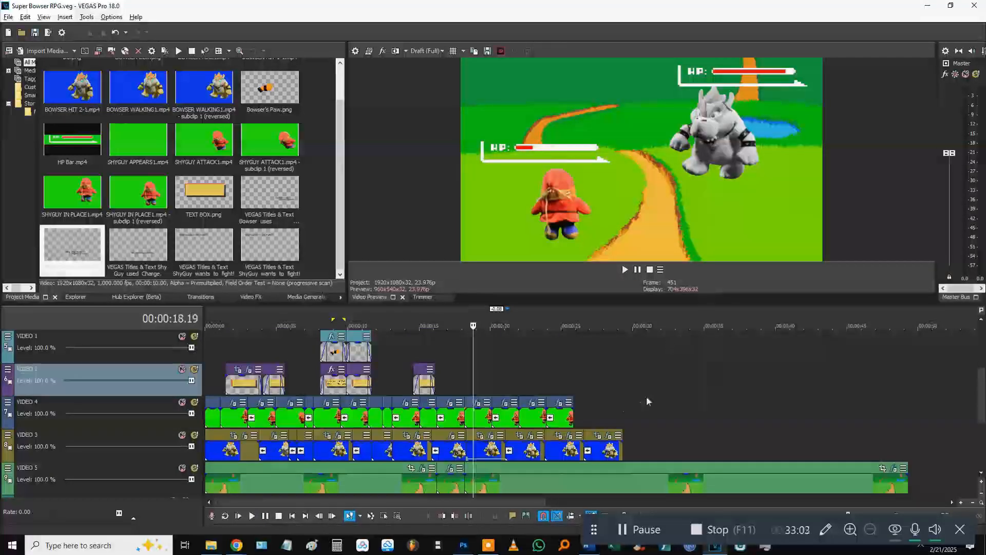
pyautogui.click(465, 379)
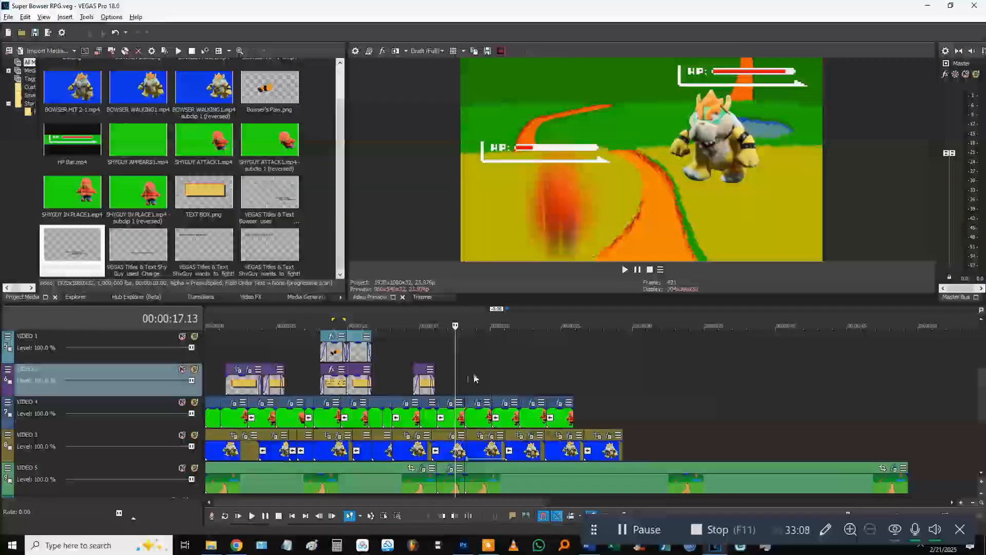
pyautogui.click(446, 373)
pyautogui.press('space')
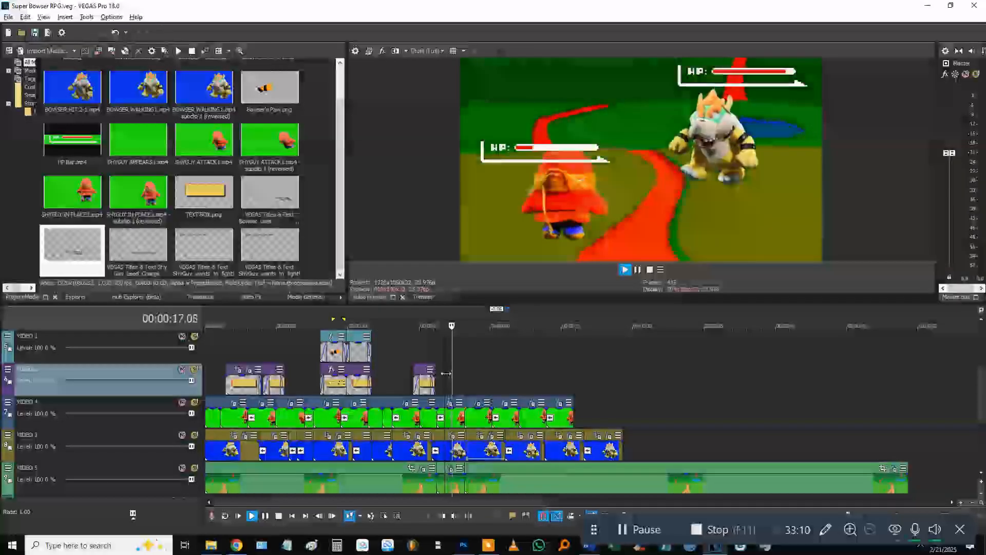
pyautogui.press('space')
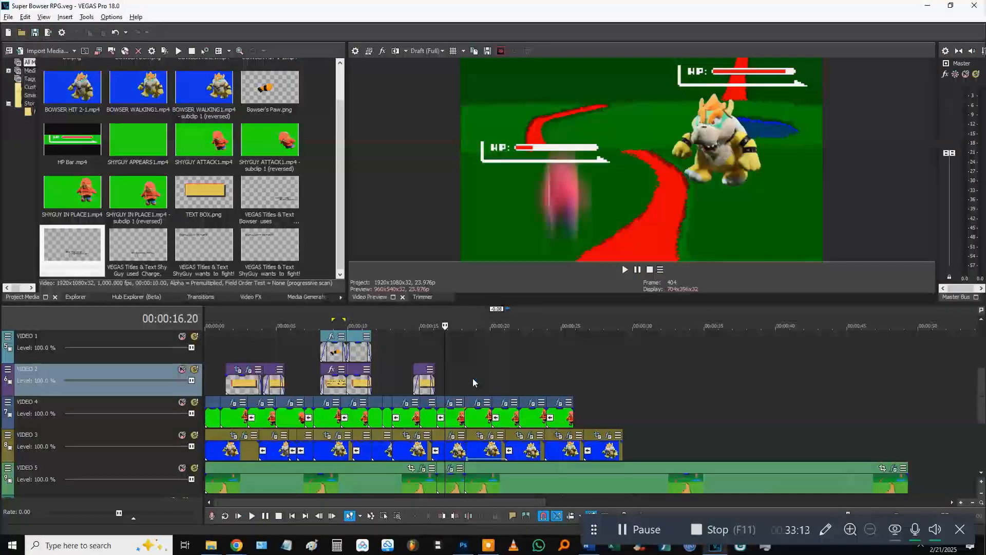
# Step: Copy the "Bowser uses Shake Smack." text and its box, and paste both where Bowser turns grey
pyautogui.scroll(1, 460, 383)
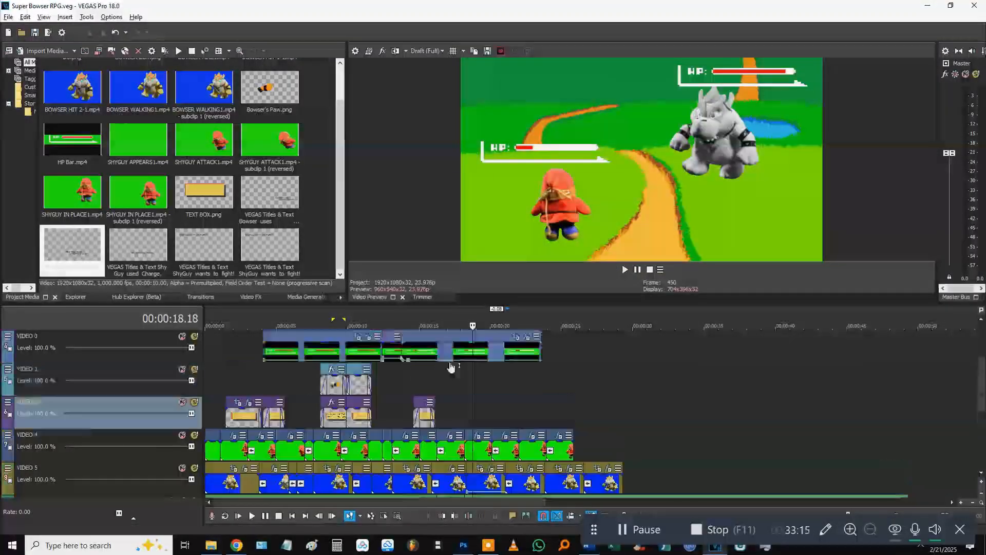
pyautogui.click(429, 381)
pyautogui.scroll(2, 438, 374)
pyautogui.click(404, 418)
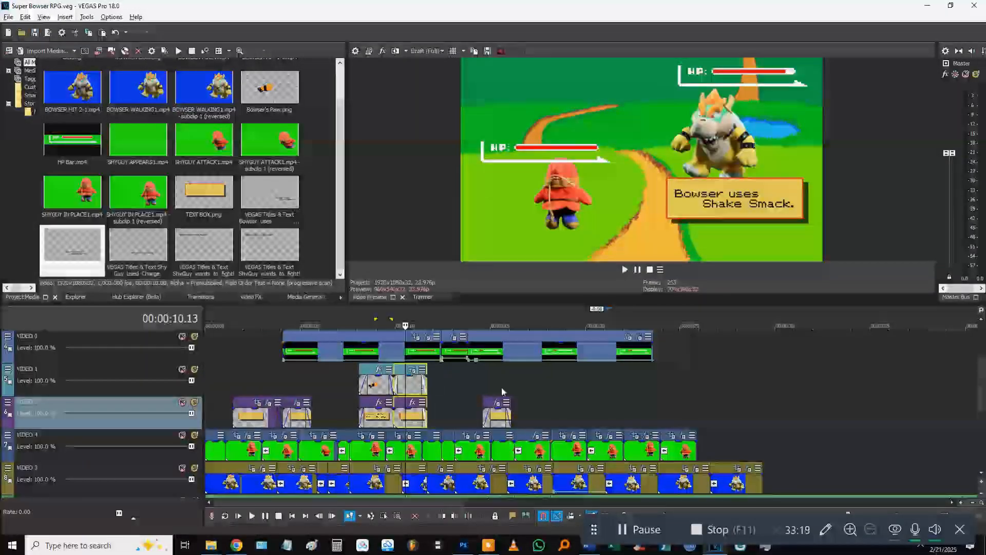
pyautogui.click(531, 383)
pyautogui.click(518, 380)
pyautogui.press('space')
pyautogui.moveTo(535, 383); pyautogui.dragTo(556, 387)
pyautogui.press('space')
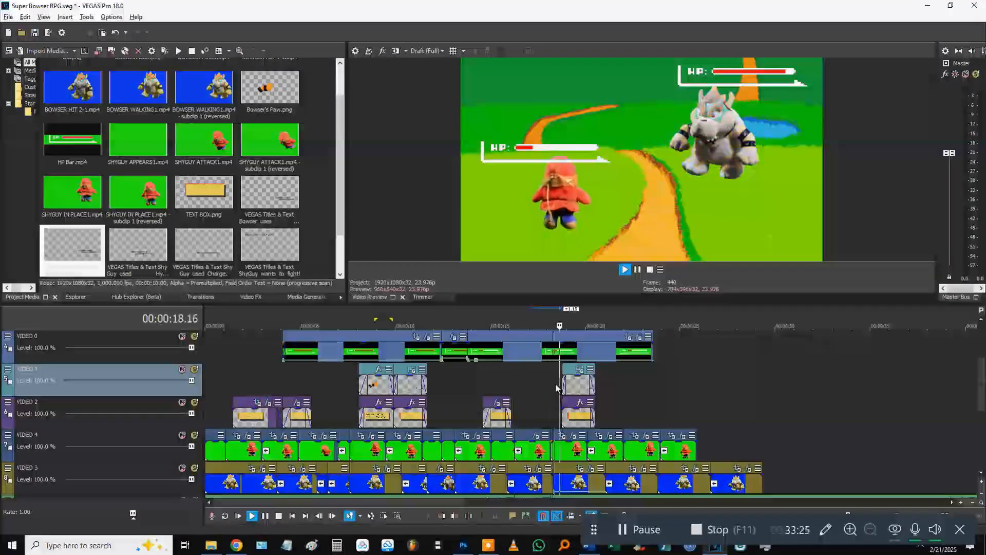
# Step: Adjust the timing of the pasted Bowser text and box so they match his fade to grey, and preview it
pyautogui.scroll(3, 546, 384)
pyautogui.click(616, 385)
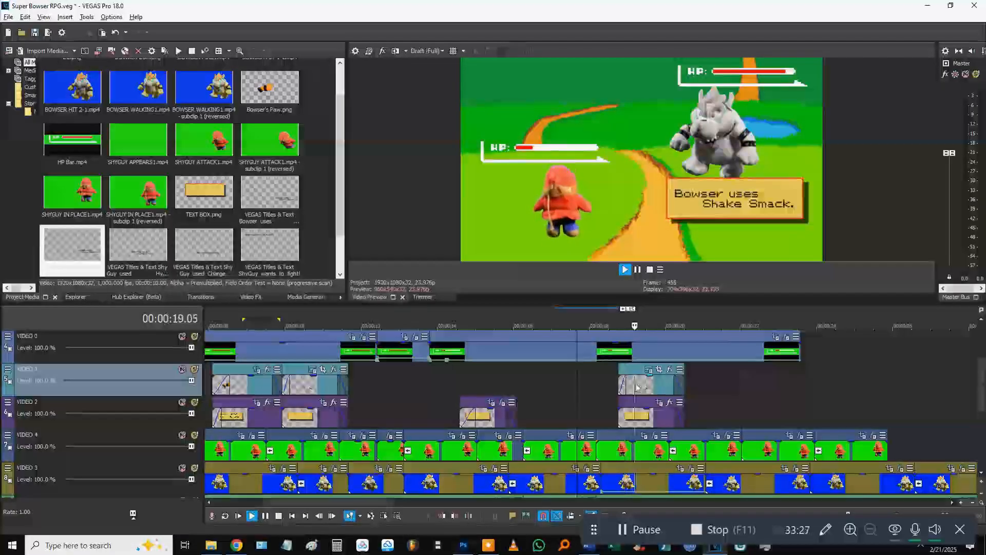
pyautogui.moveTo(624, 386); pyautogui.dragTo(602, 393)
pyautogui.click(571, 396)
pyautogui.press('space')
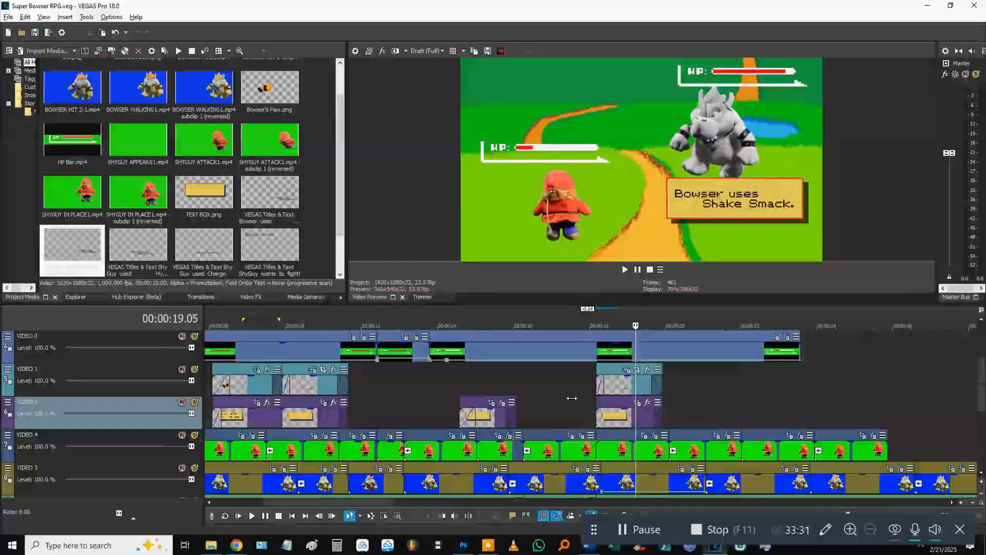
pyautogui.moveTo(621, 389); pyautogui.dragTo(634, 388)
pyautogui.click(586, 380)
pyautogui.press('space')
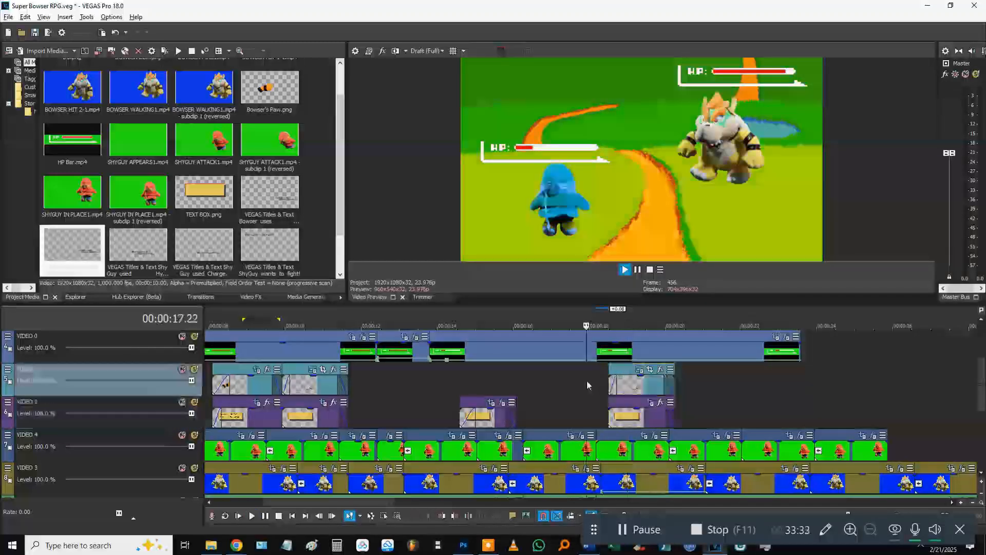
# Step: Change the pasted caption's text to "Bowser fell asleep." and save the project
pyautogui.doubleClick(642, 383)
pyautogui.hotkey('ctrl', 's')
pyautogui.click(638, 371)
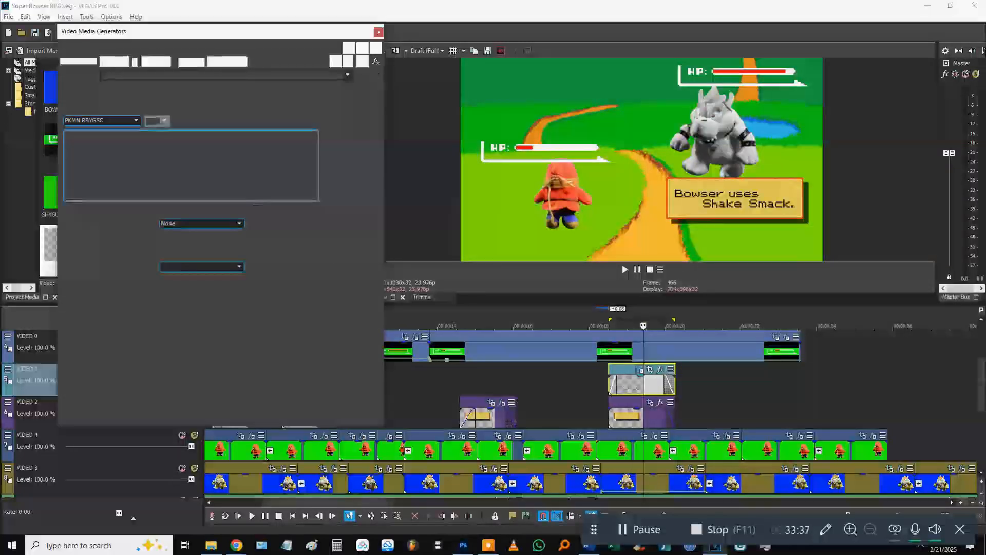
pyautogui.hotkey('ctrl', 'shift', 'Left')
pyautogui.hotkey('ctrl', 'shift', 'Left')
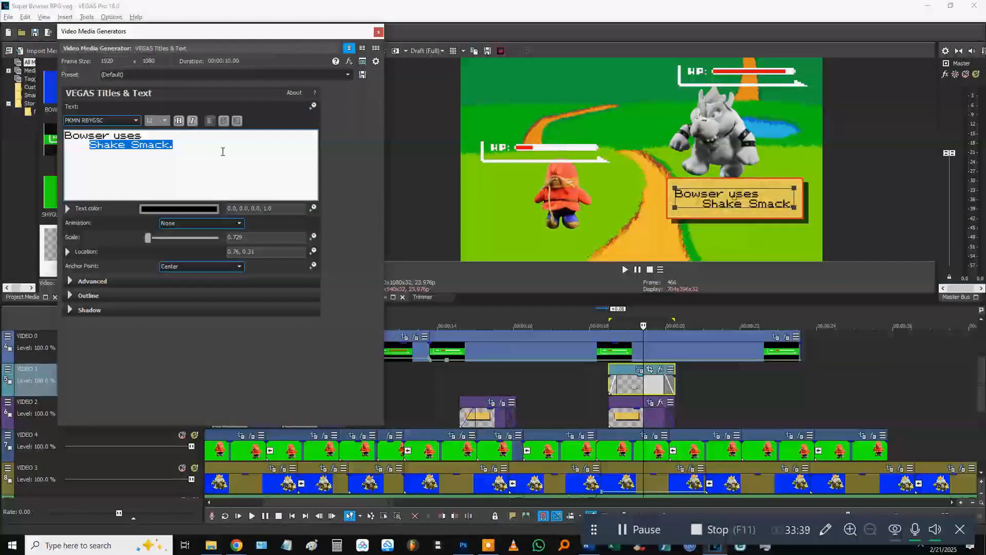
pyautogui.write('fell')
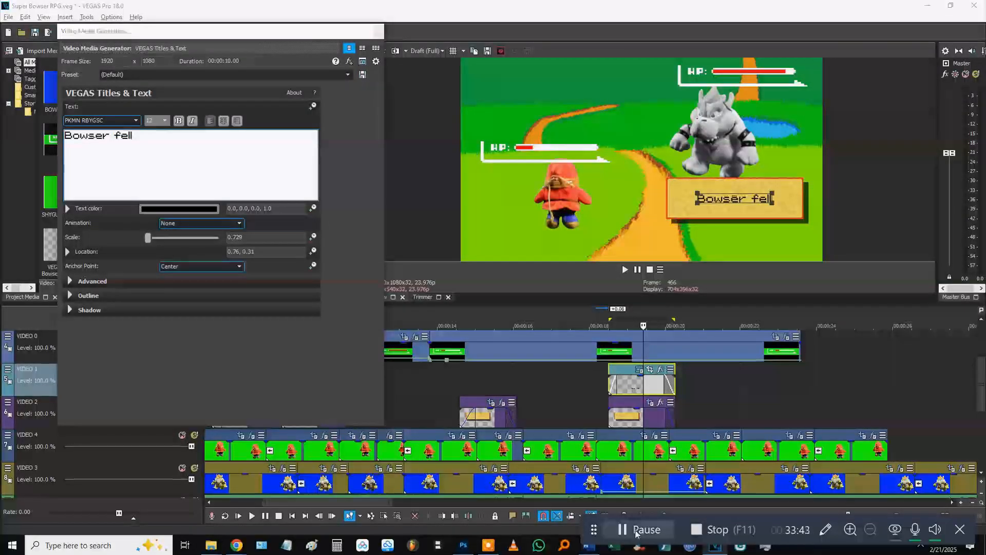
pyautogui.click(162, 138)
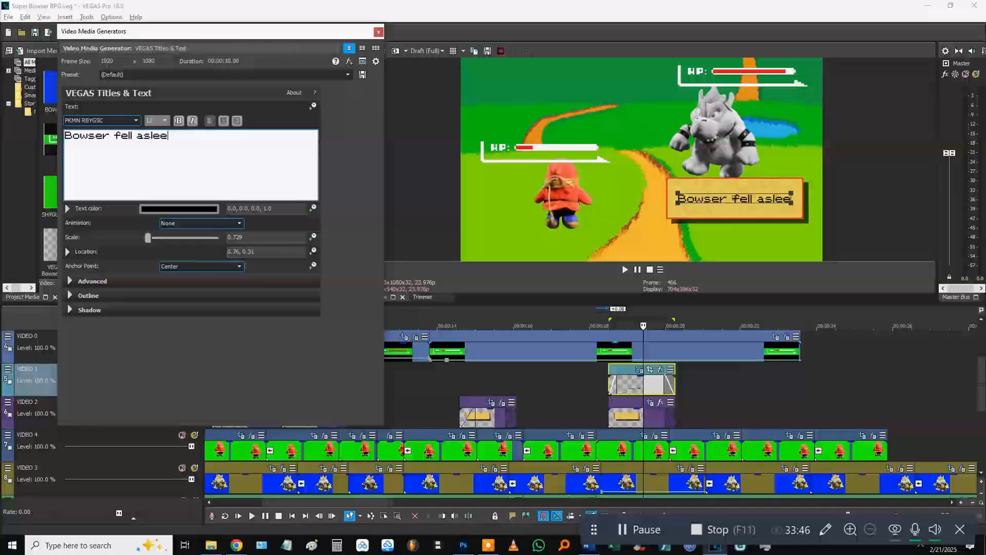
pyautogui.press('Left')
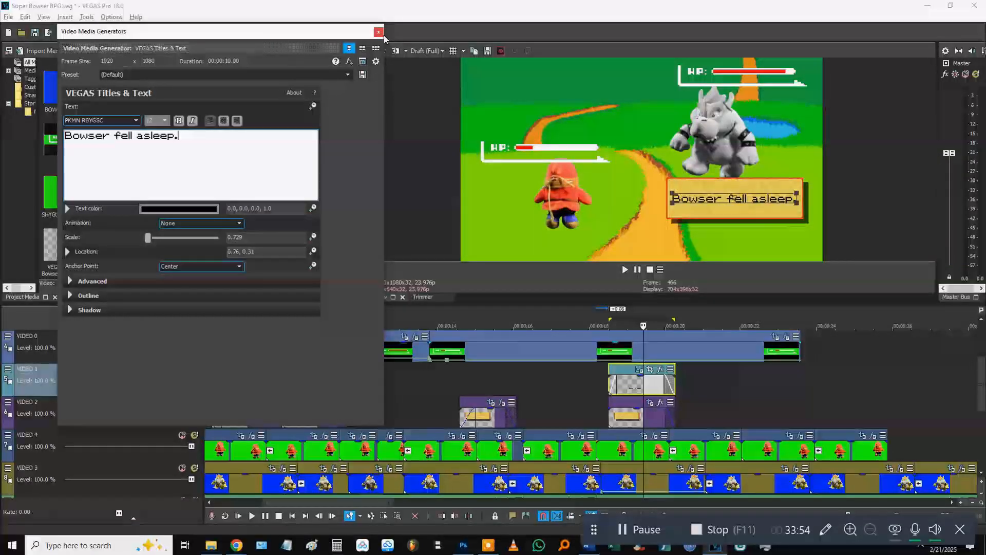
pyautogui.click(535, 128)
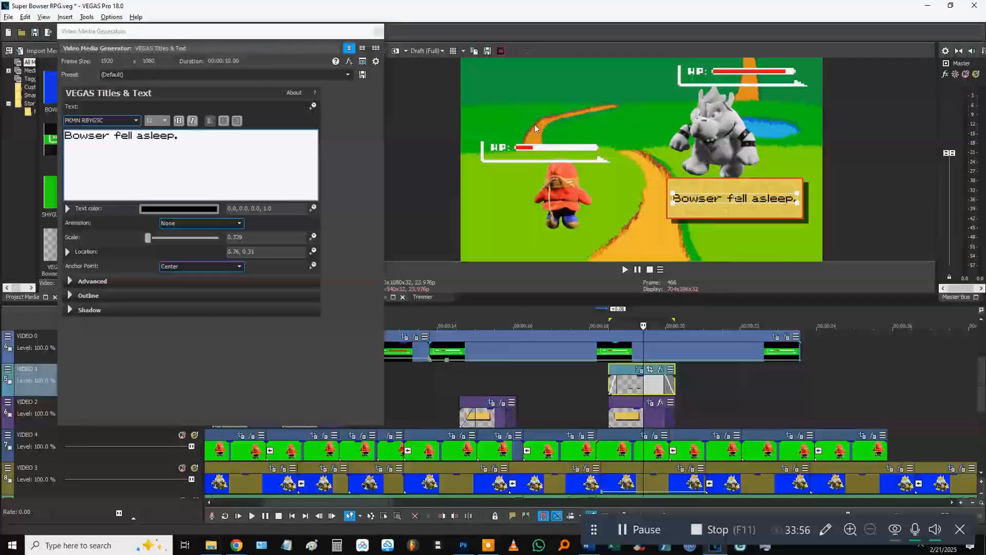
pyautogui.click(379, 31)
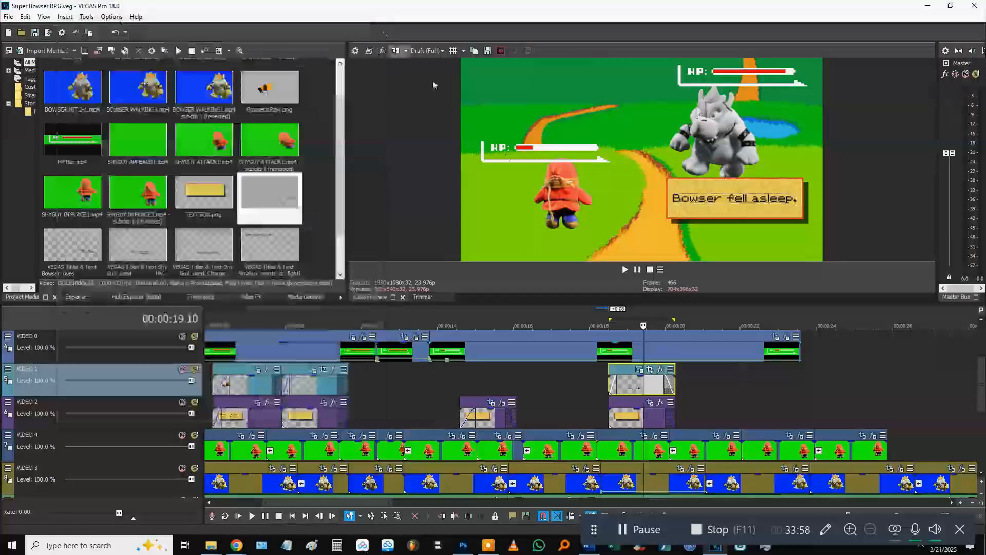
# Step: Preview the battle around the "Bowser fell asleep." caption and check the clips that follow it
pyautogui.click(582, 395)
pyautogui.press('space')
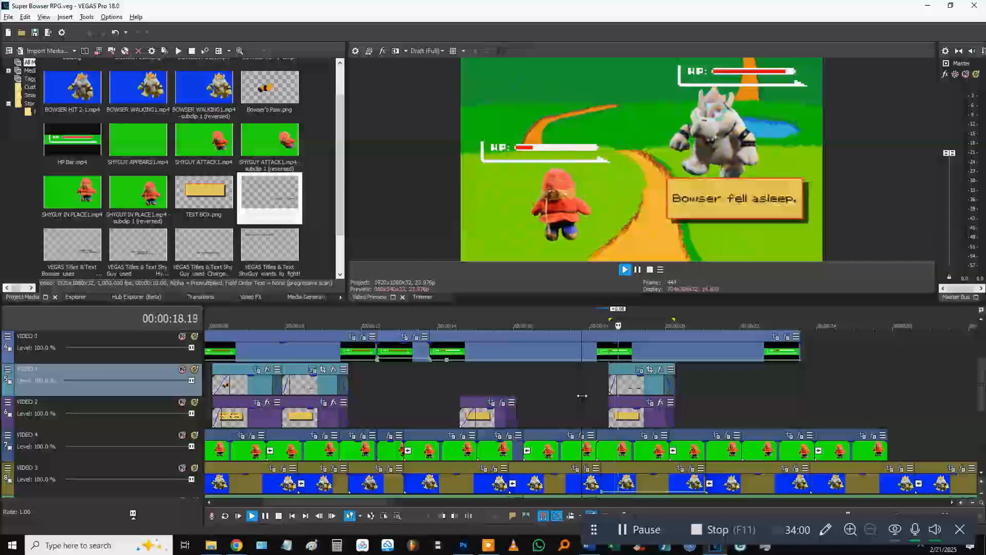
pyautogui.press('Return')
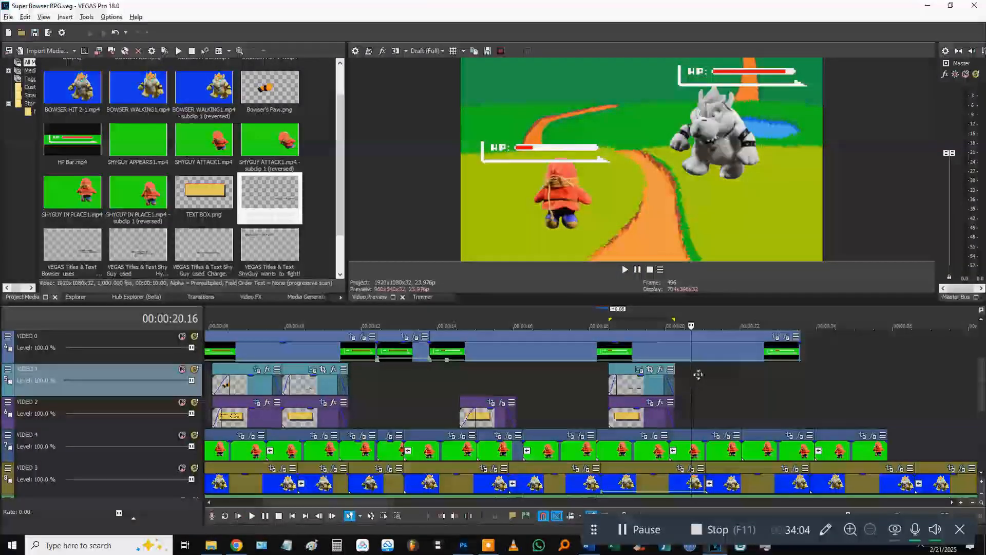
pyautogui.scroll(-1, 698, 391)
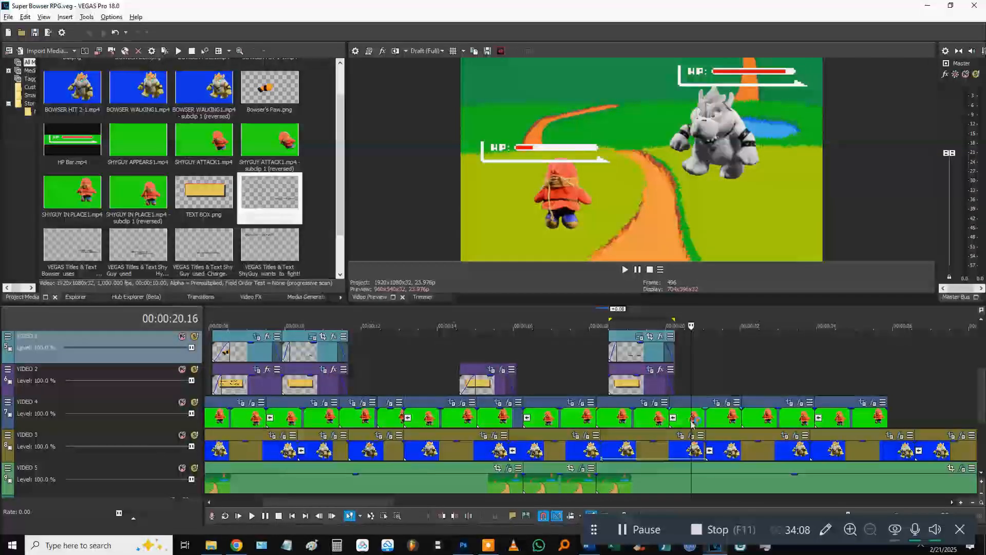
pyautogui.click(692, 420)
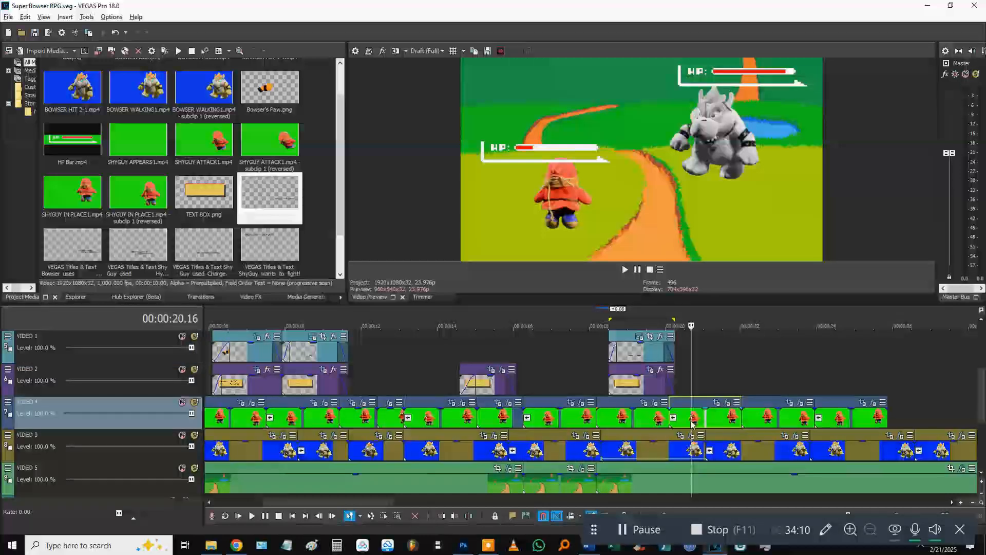
pyautogui.scroll(-2, 372, 394)
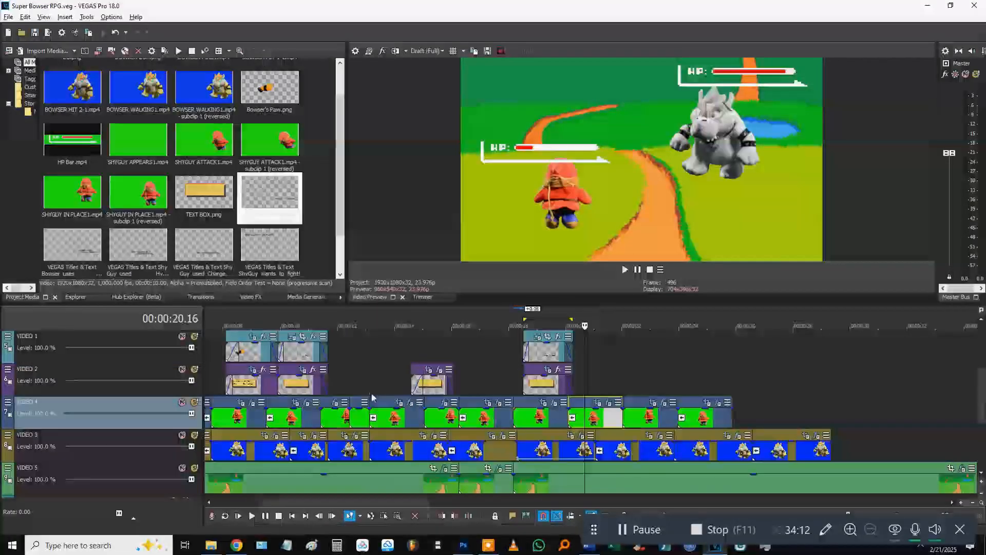
pyautogui.click(357, 387)
pyautogui.press('space')
pyautogui.click(328, 416)
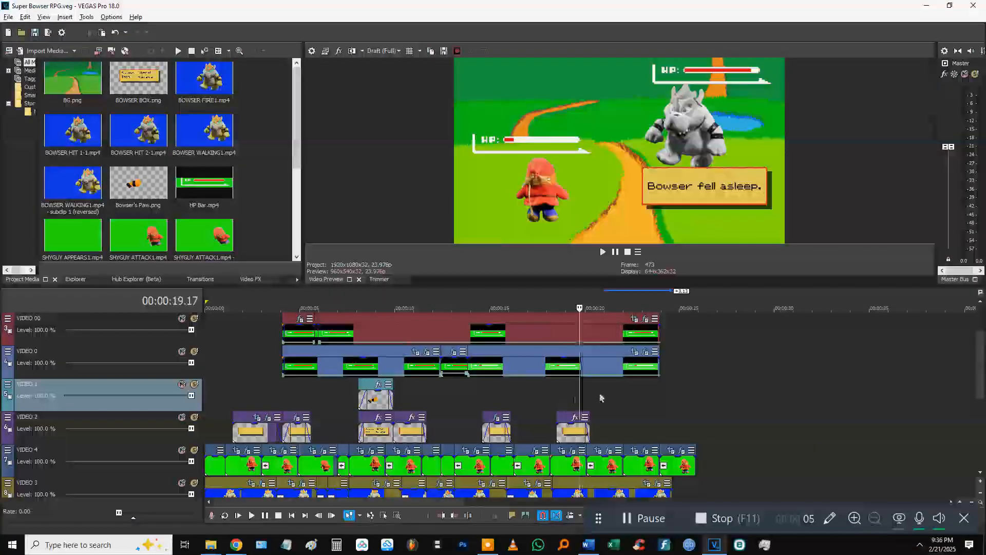
pyautogui.press('space')
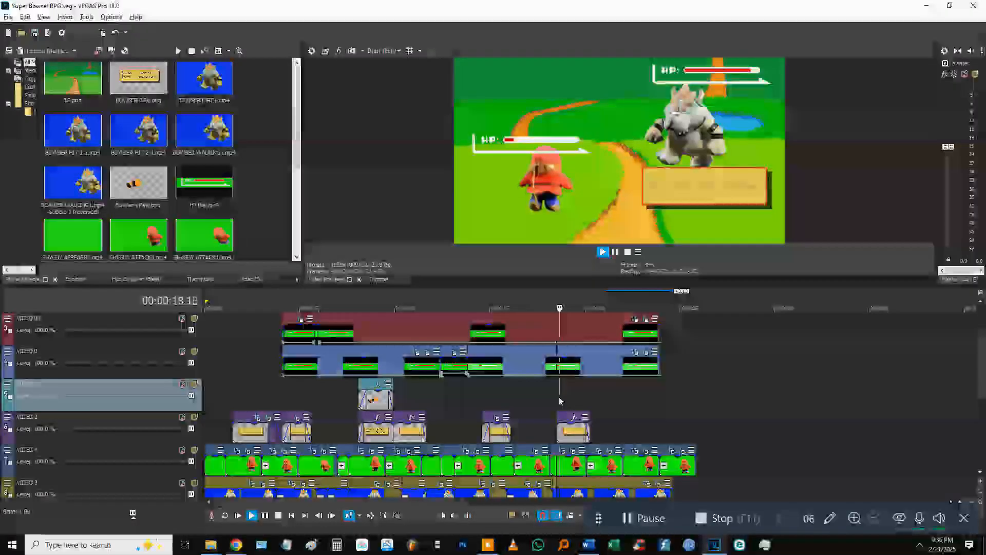
# Step: Copy the text box from Shy Guy's first Charge turn and paste it after the "Bowser fell asleep." box, at about 00:00:22.01
pyautogui.click(296, 388)
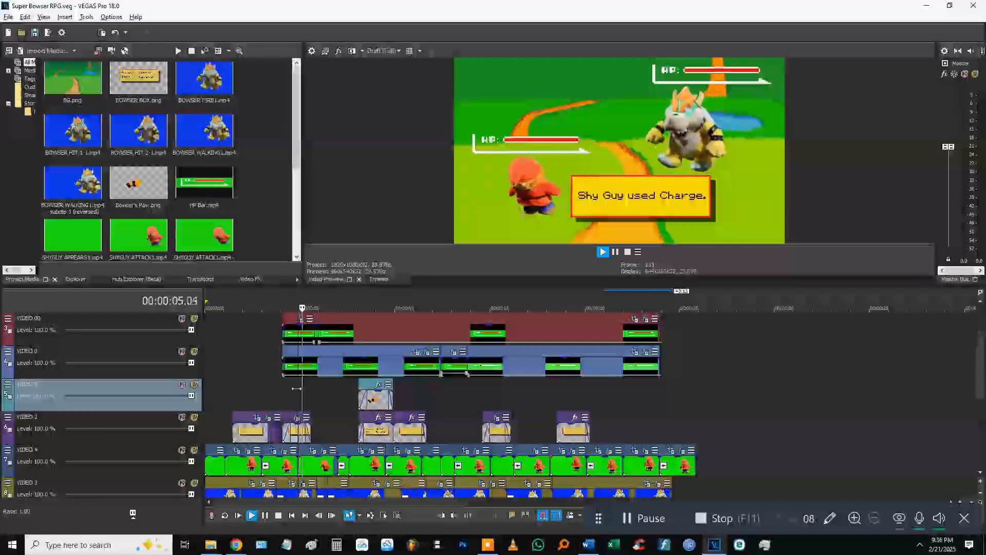
pyautogui.scroll(2, 313, 391)
pyautogui.press('space')
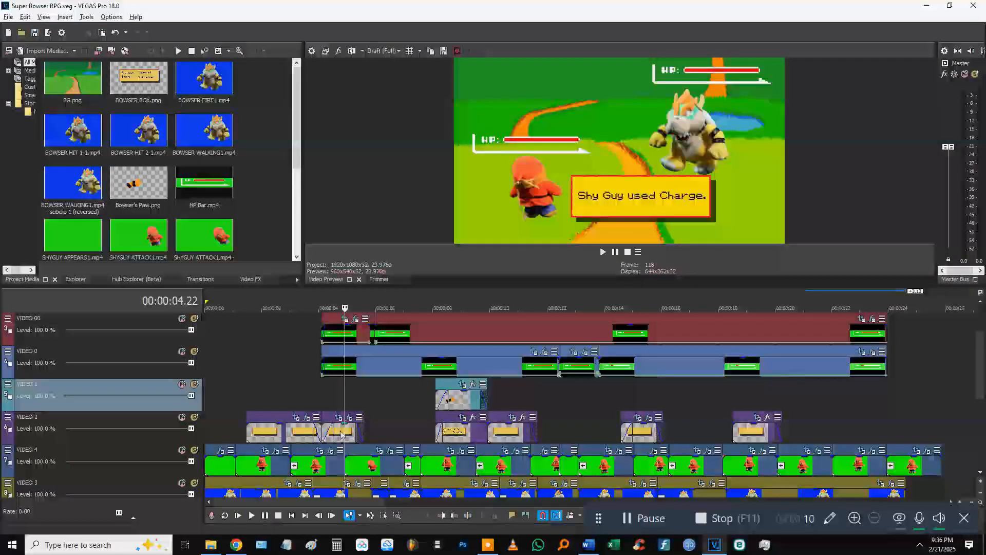
pyautogui.click(342, 440)
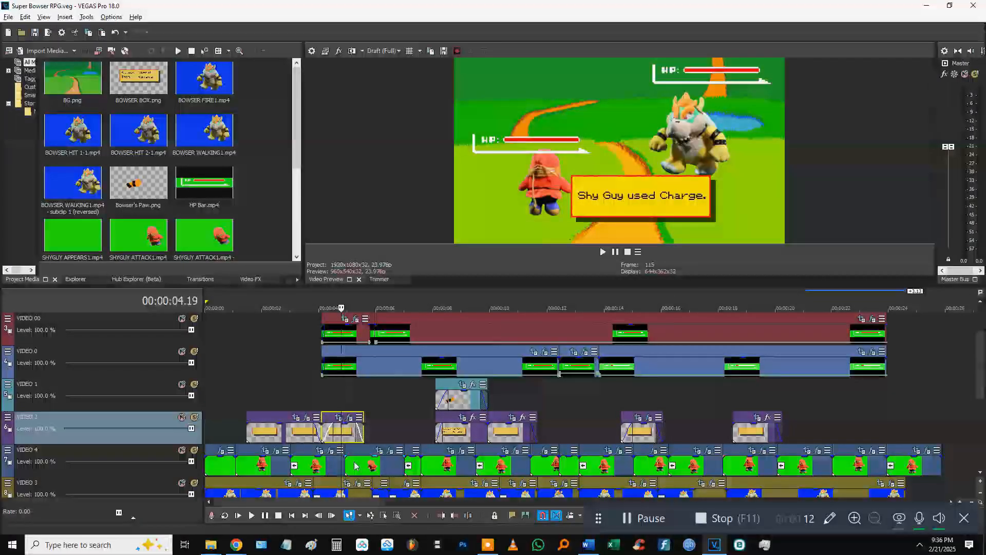
pyautogui.scroll(-3, 566, 441)
pyautogui.click(683, 432)
pyautogui.click(700, 436)
pyautogui.hotkey('ctrl', 'v')
pyautogui.moveTo(722, 436); pyautogui.dragTo(640, 439)
pyautogui.click(620, 393)
pyautogui.press('space')
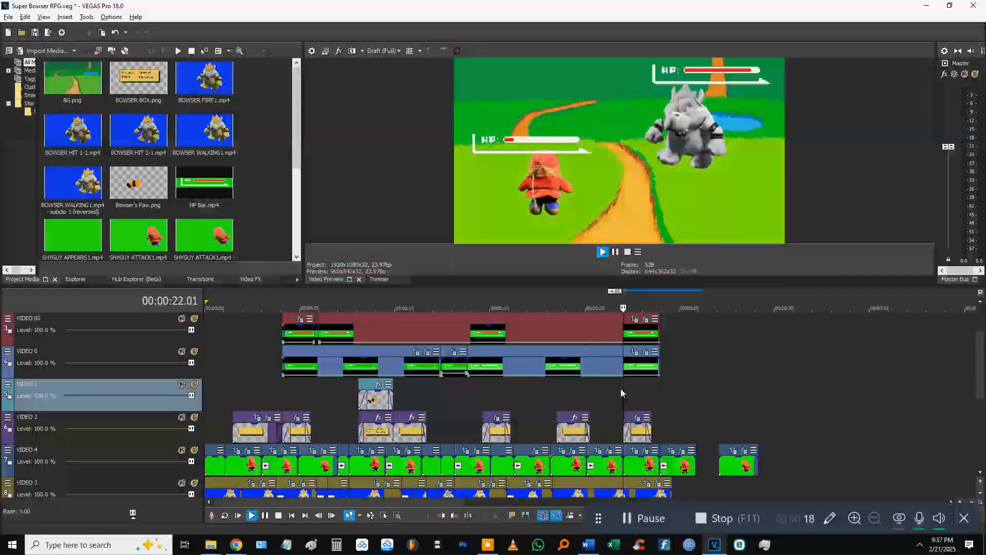
pyautogui.press('space')
# Step: Copy the "Shy Guy used Charge." text above the new box as a new copy of the source media, and preview it
pyautogui.scroll(2, 300, 366)
pyautogui.click(301, 366)
pyautogui.hotkey('ctrl', 'c')
pyautogui.click(622, 365)
pyautogui.hotkey('ctrl', 'v')
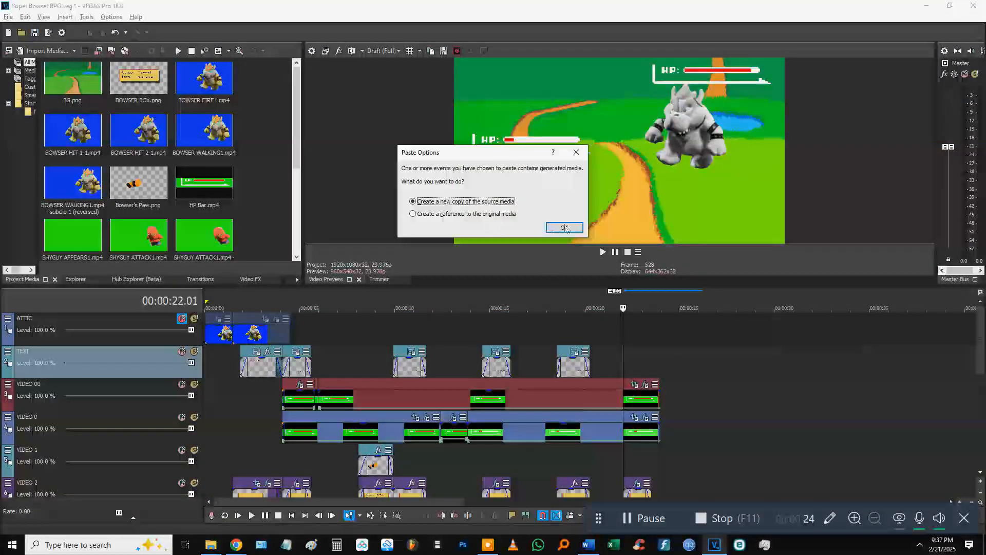
pyautogui.press('Return')
pyautogui.click(624, 328)
pyautogui.press('space')
pyautogui.scroll(-1, 679, 355)
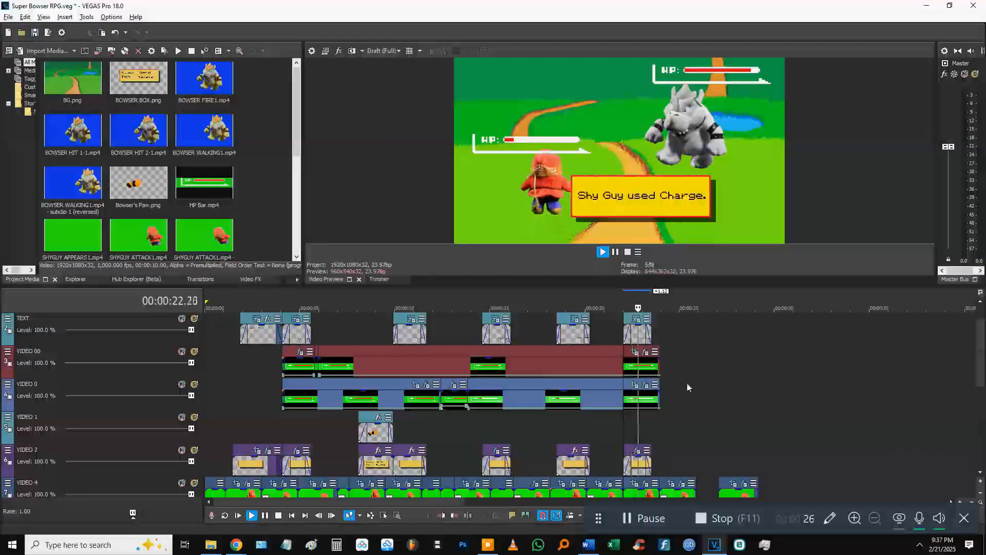
pyautogui.press('space')
pyautogui.press('space')
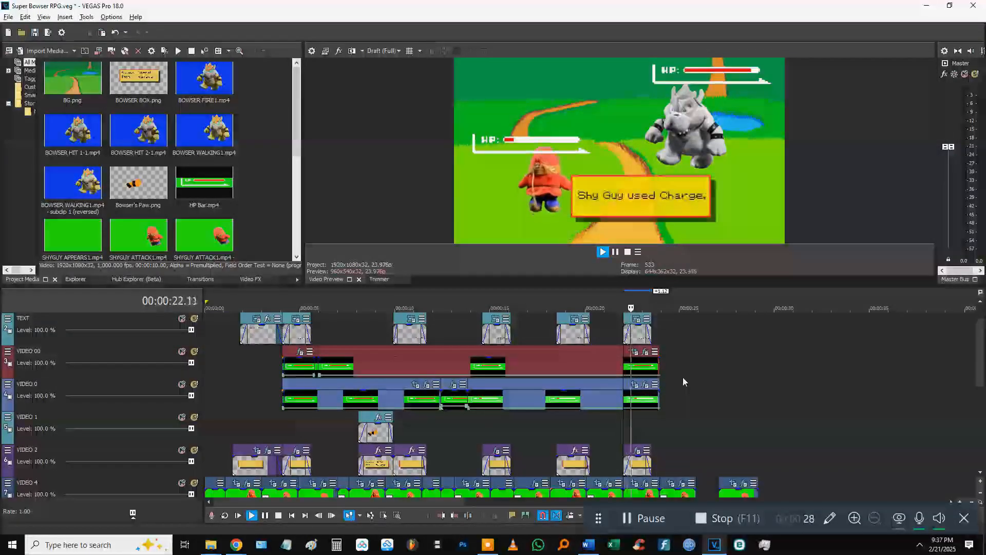
# Step: Move the detached last Shy Guy clip on the VIDEO 4 track earlier so it directly follows the Charge clip
pyautogui.scroll(-1, 692, 415)
pyautogui.press('space')
pyautogui.moveTo(727, 459); pyautogui.dragTo(678, 468)
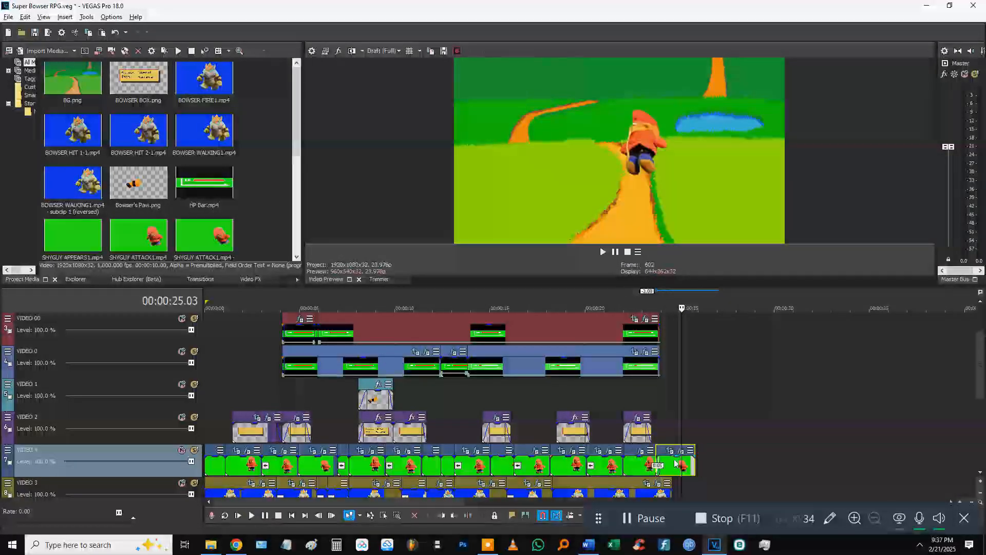
# Step: Preview the lead-in to Shy Guy's second Charge and delete the short Shy Guy clip at about 00:00:20.22 on VIDEO 4
pyautogui.click(610, 402)
pyautogui.press('space')
pyautogui.click(572, 394)
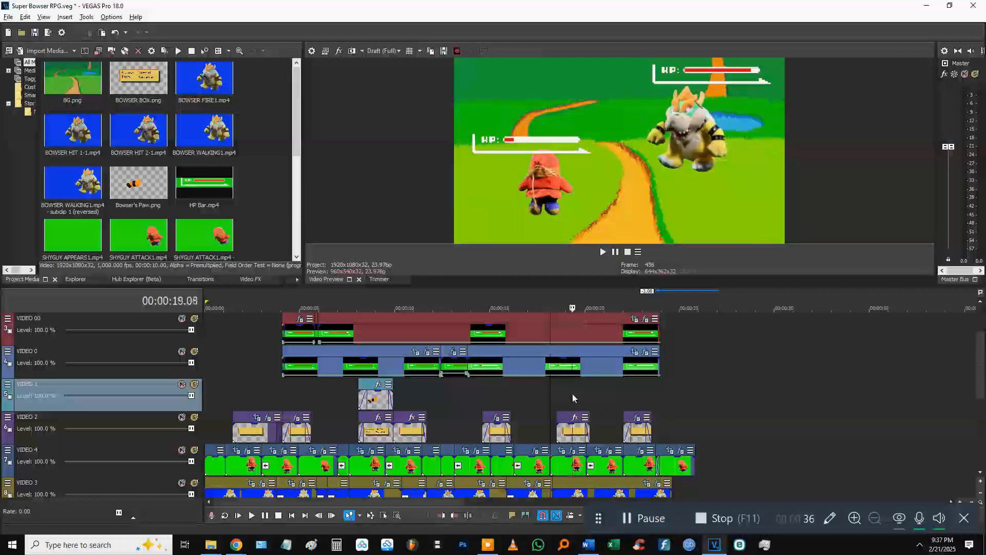
pyautogui.press('space')
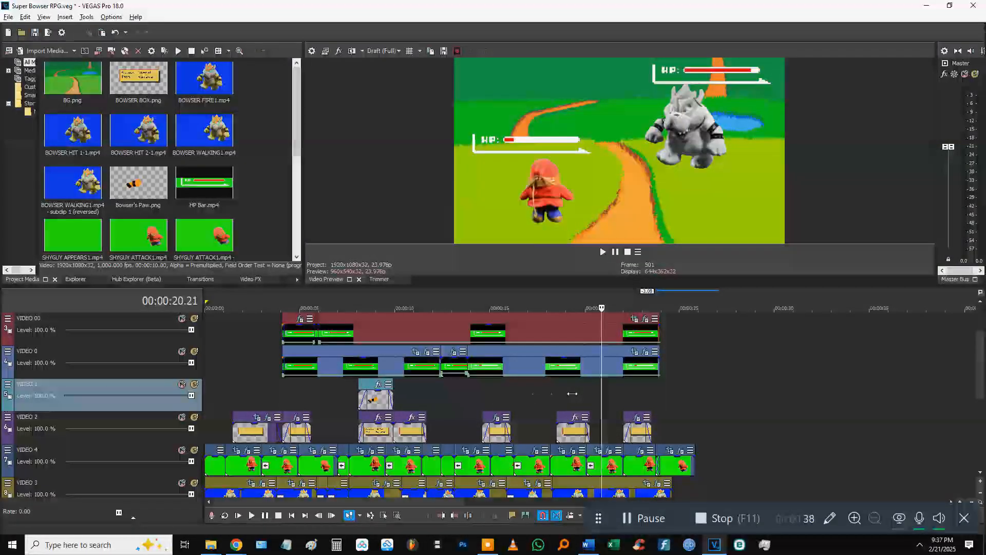
pyautogui.click(605, 468)
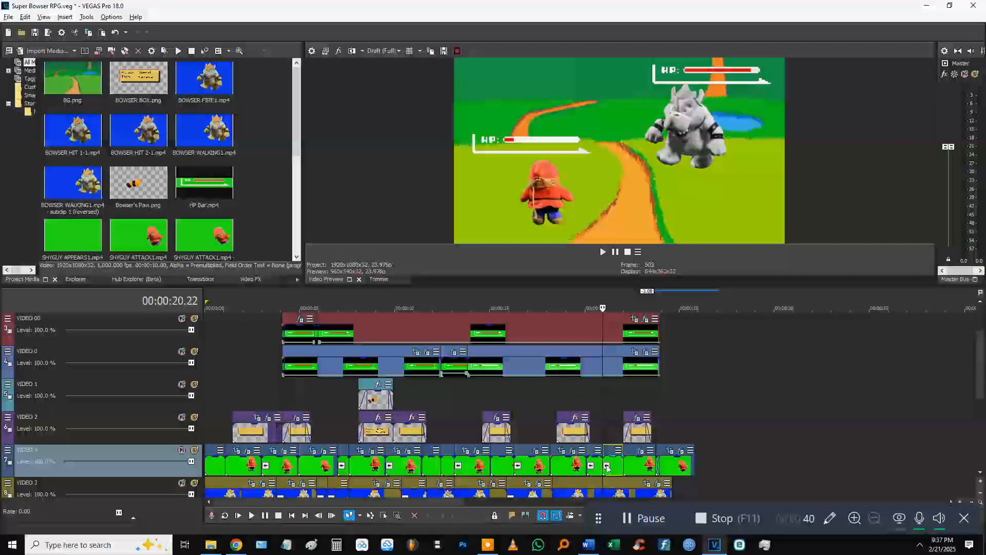
pyautogui.press('Delete')
# Step: Shift the second Charge text box and the last two Shy Guy clips earlier together to close the gap, and preview the turn
pyautogui.click(631, 432)
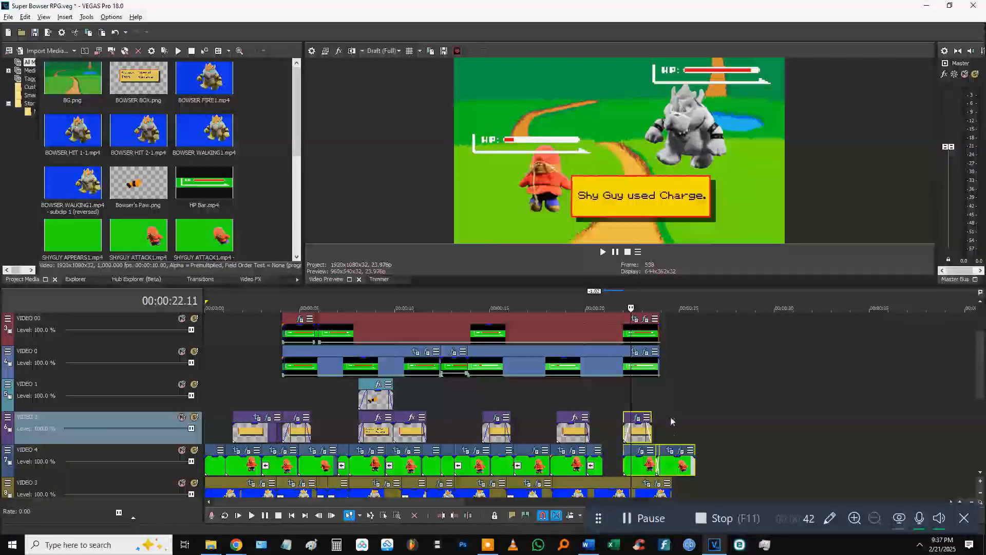
pyautogui.scroll(2, 658, 349)
pyautogui.scroll(-2, 640, 374)
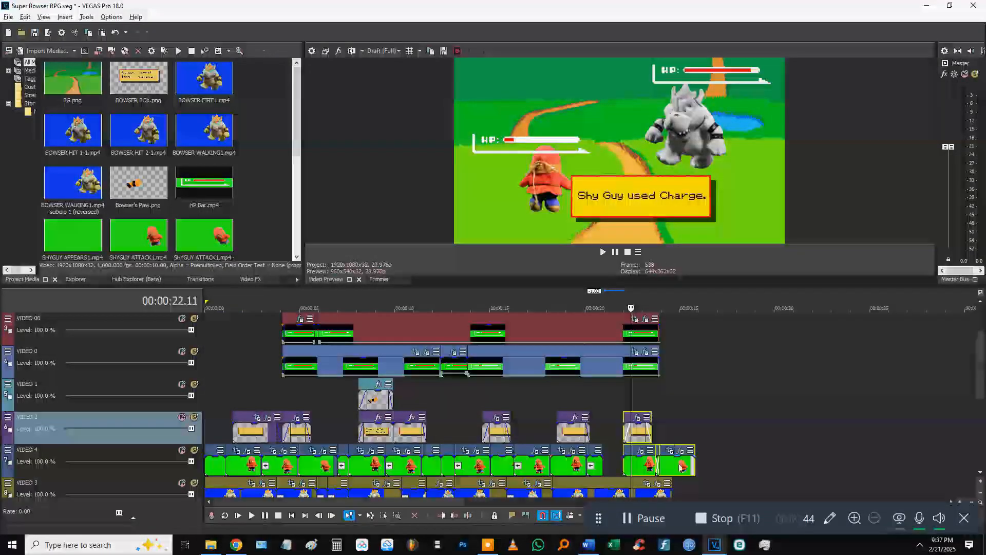
pyautogui.moveTo(639, 432); pyautogui.dragTo(619, 431)
pyautogui.press('space')
pyautogui.click(663, 460)
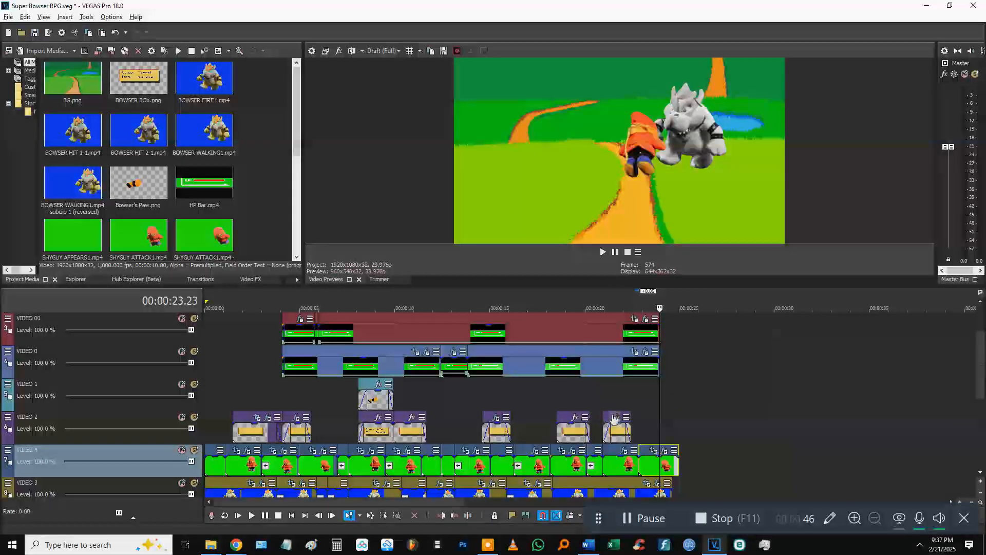
# Step: Extend the last HP bar events on tracks VIDEO 0 and VIDEO 00 to about 00:00:33
pyautogui.click(597, 400)
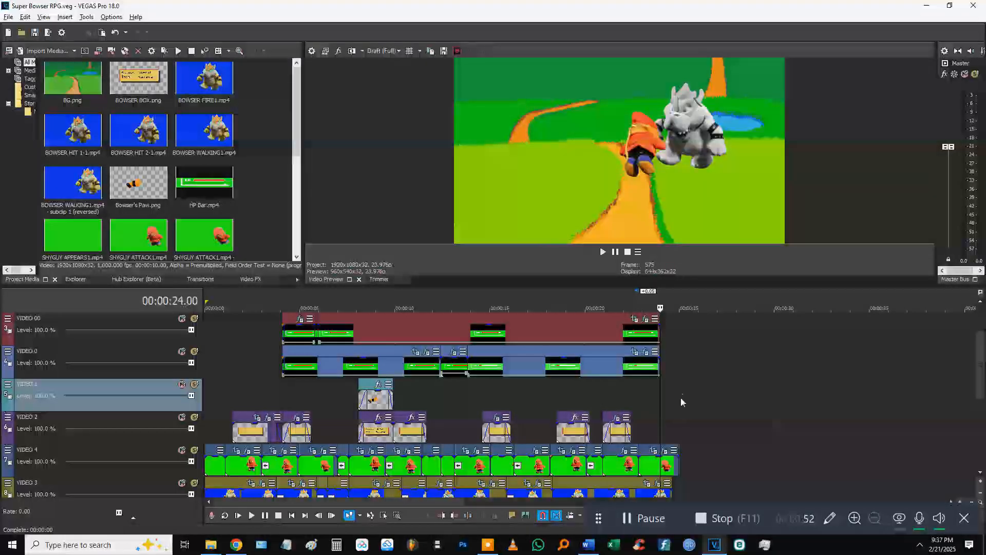
pyautogui.moveTo(658, 371); pyautogui.dragTo(828, 372)
pyautogui.moveTo(661, 335); pyautogui.dragTo(827, 336)
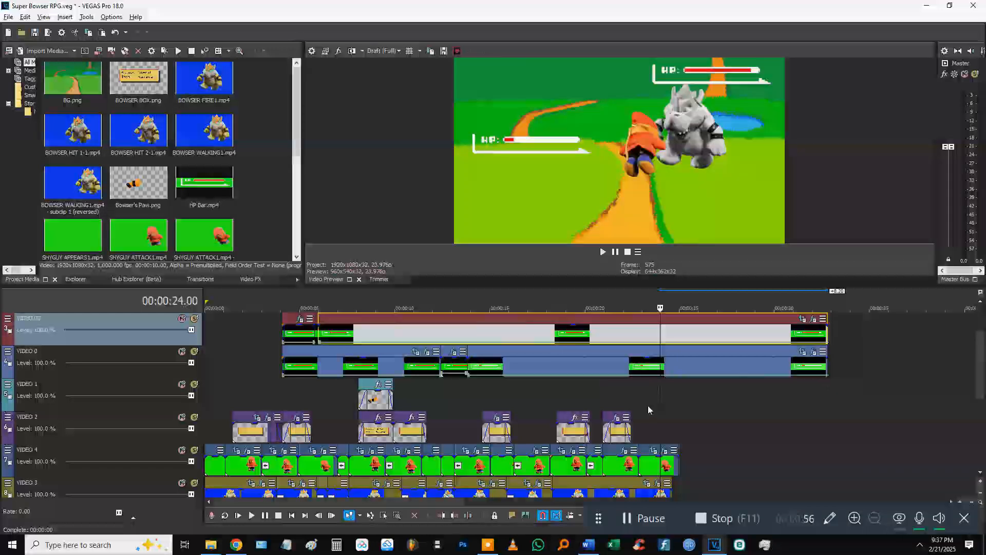
pyautogui.click(649, 405)
pyautogui.click(619, 465)
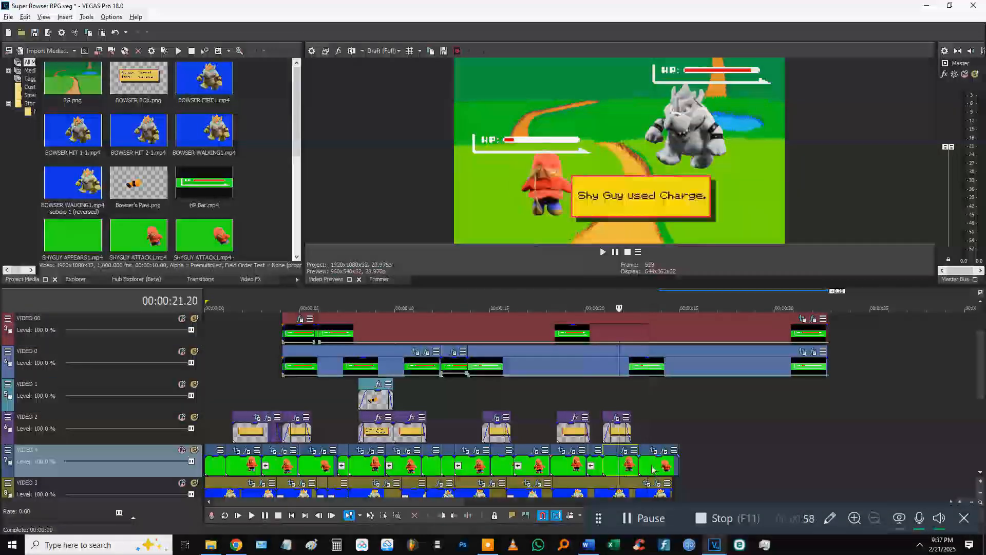
pyautogui.keyDown('ctrl'); pyautogui.click(654, 466); pyautogui.keyUp('ctrl')
pyautogui.keyDown('ctrl'); pyautogui.click(618, 433); pyautogui.keyUp('ctrl')
pyautogui.moveTo(651, 461)
pyautogui.mouseDown()
pyautogui.moveTo(666, 461)
pyautogui.moveTo(651, 460)
pyautogui.mouseUp()
pyautogui.click(656, 427)
pyautogui.click(619, 433)
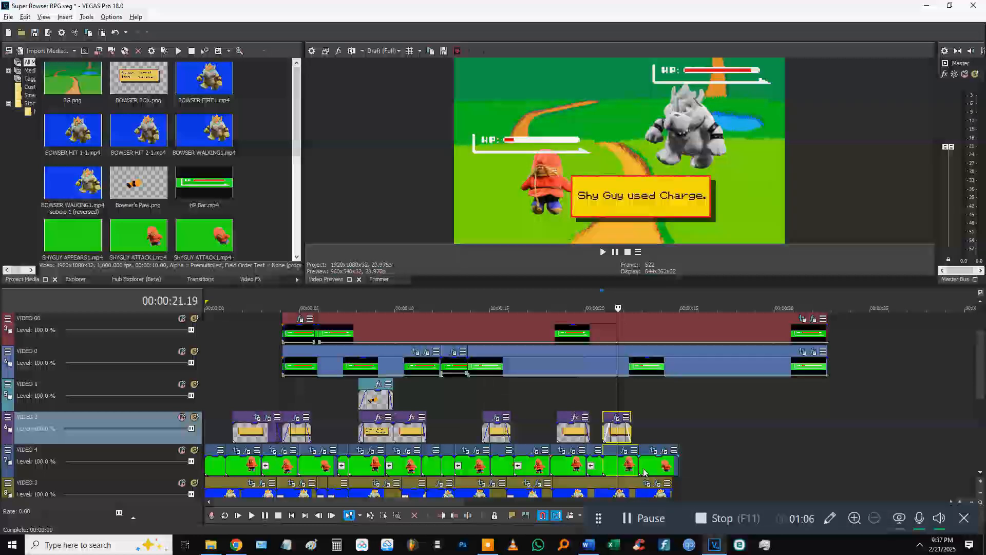
pyautogui.click(590, 367)
pyautogui.keyDown('ctrl'); pyautogui.click(591, 335); pyautogui.keyUp('ctrl')
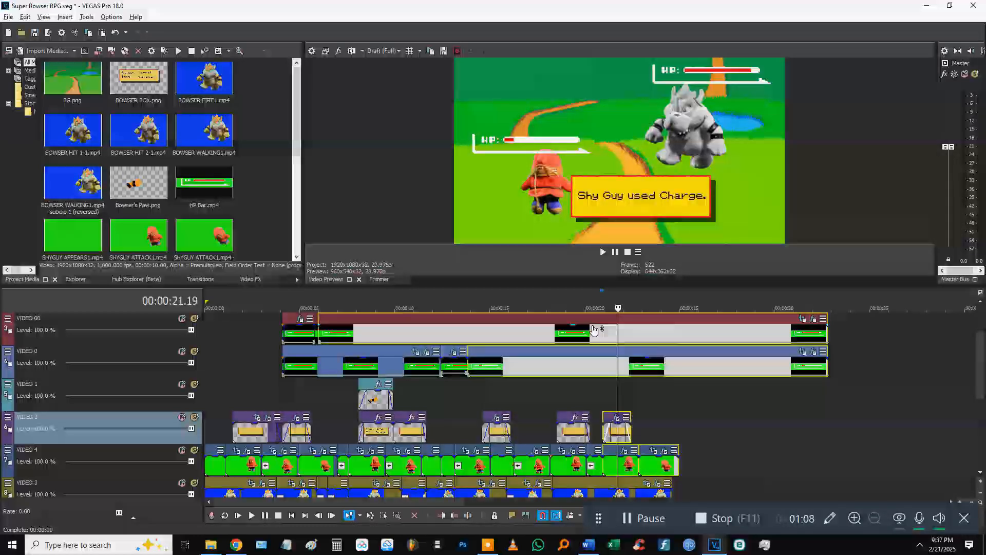
pyautogui.click(590, 396)
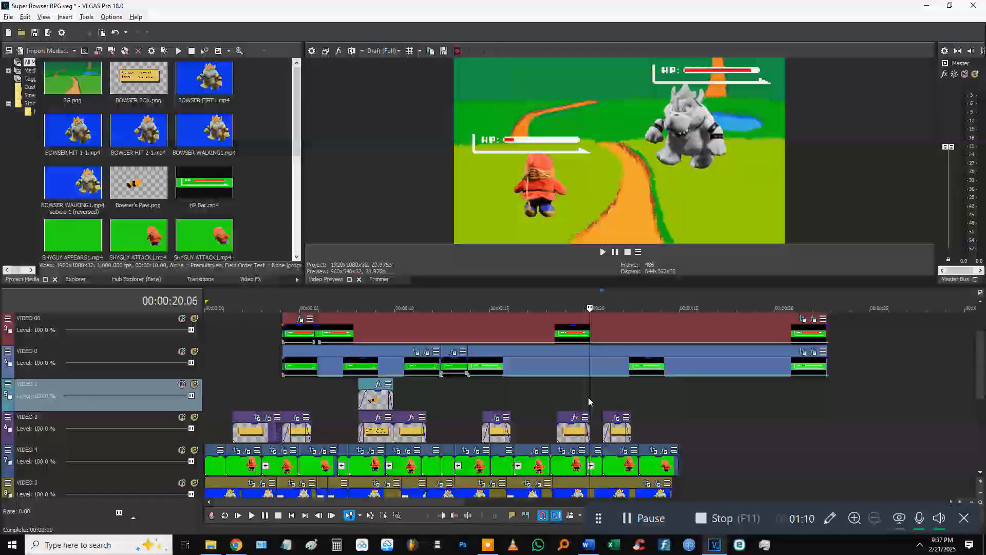
# Step: Play back the scene around the "Shy Guy used Charge." message to check the timing of Shy Guy's clips
pyautogui.click(599, 398)
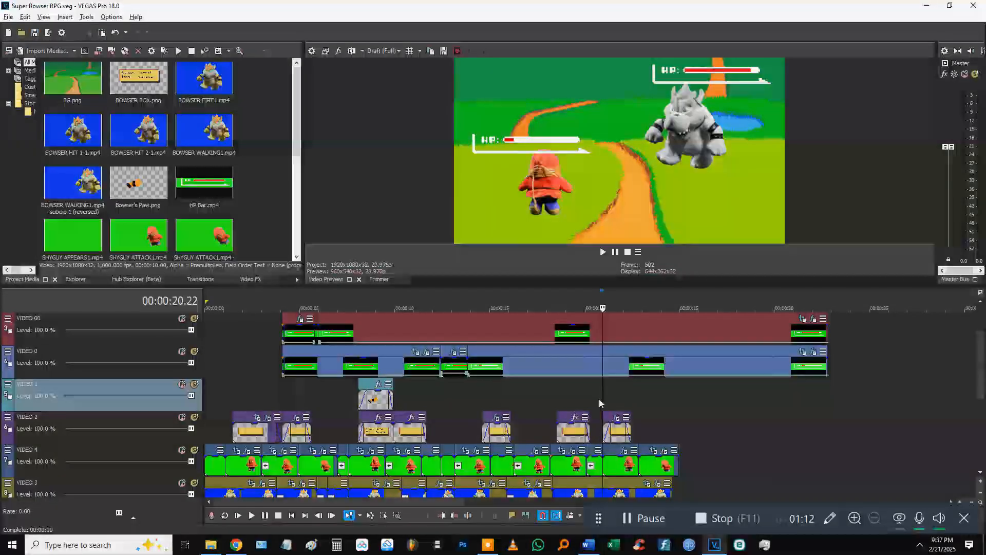
pyautogui.press('space')
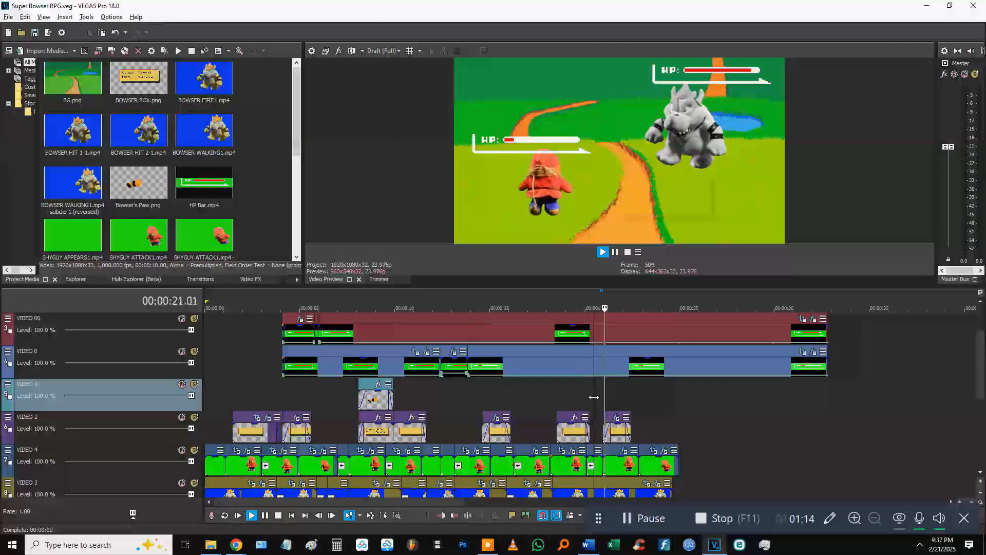
pyautogui.press('space')
pyautogui.click(548, 393)
pyautogui.press('space')
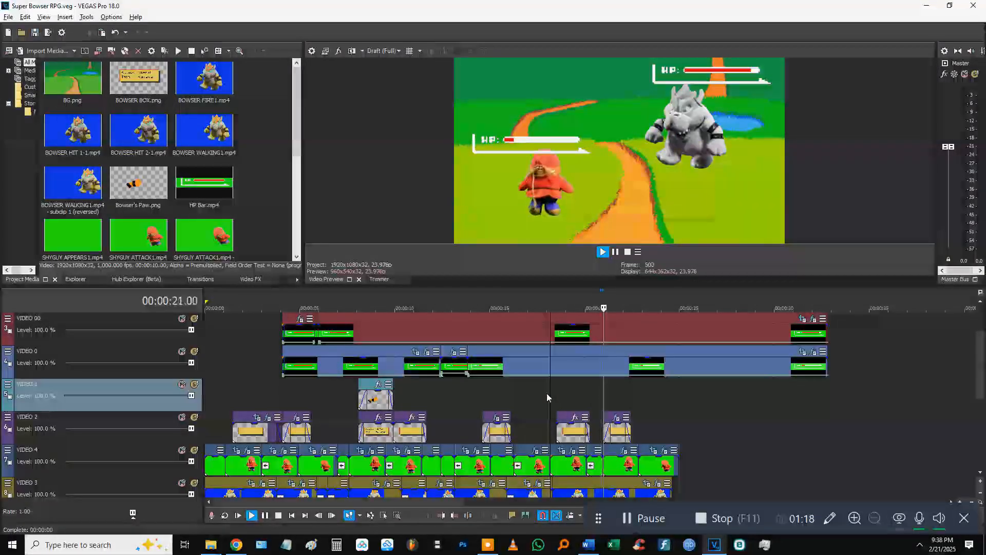
pyautogui.press('Return')
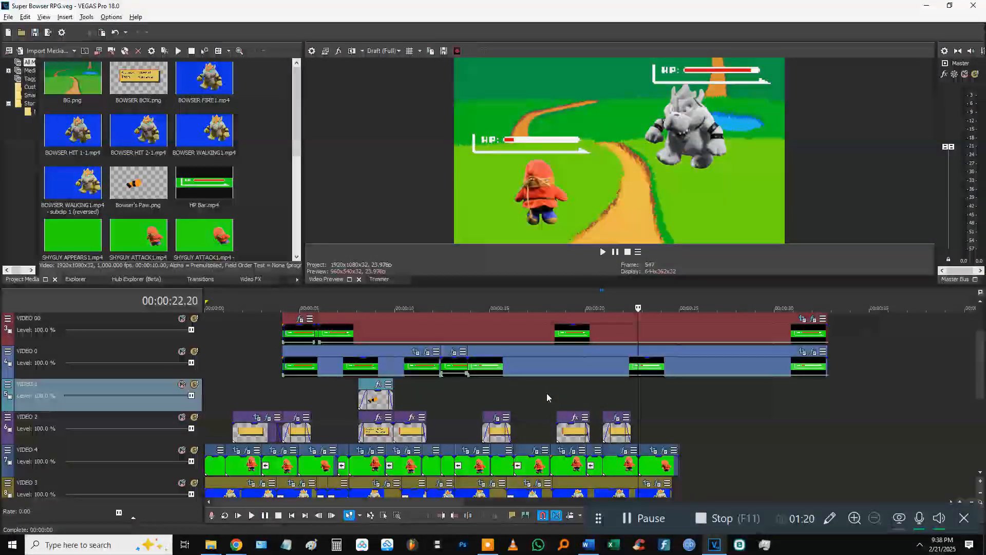
pyautogui.scroll(3, 618, 393)
pyautogui.click(560, 398)
pyautogui.press('space')
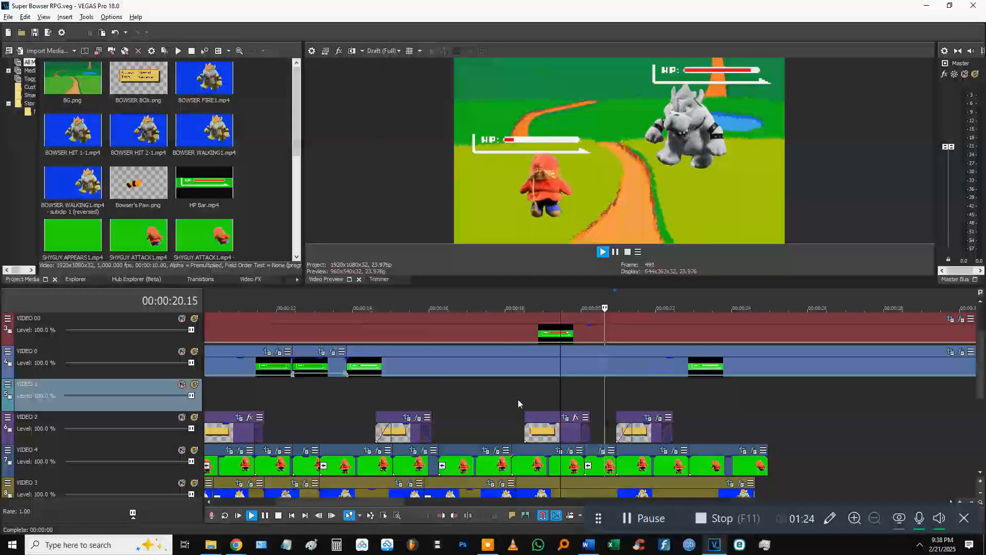
pyautogui.press('space')
# Step: Retime the Shy Guy clips on VIDEO 4 beneath the Charge message so they run straight into the attack clip, and preview the result
pyautogui.click(627, 465)
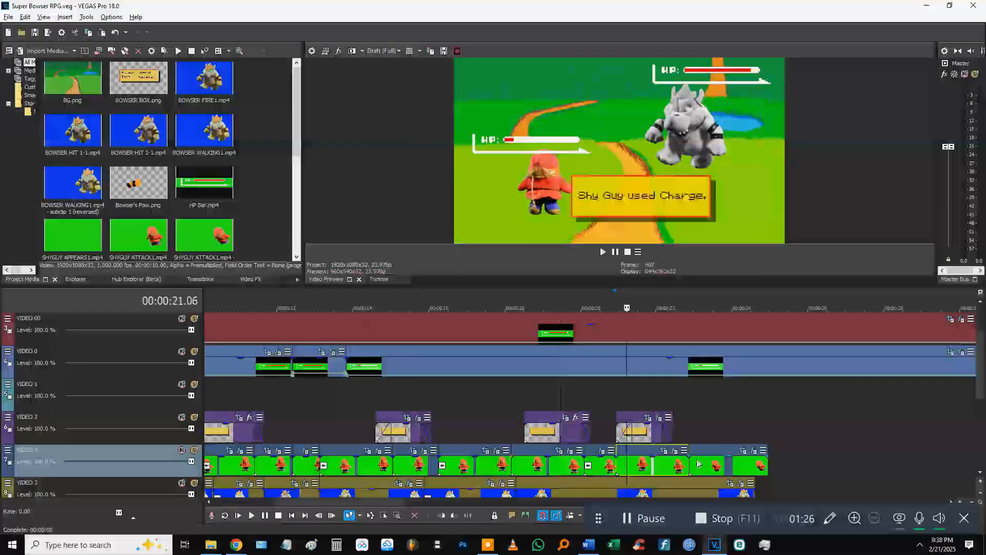
pyautogui.moveTo(689, 465)
pyautogui.mouseDown()
pyautogui.moveTo(666, 465)
pyautogui.moveTo(684, 471)
pyautogui.mouseUp()
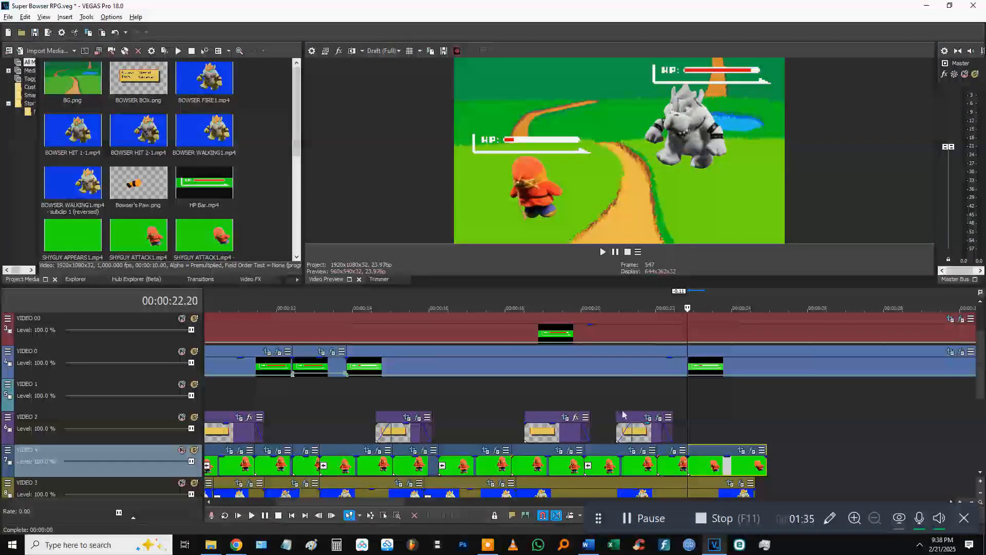
pyautogui.click(604, 407)
pyautogui.press('space')
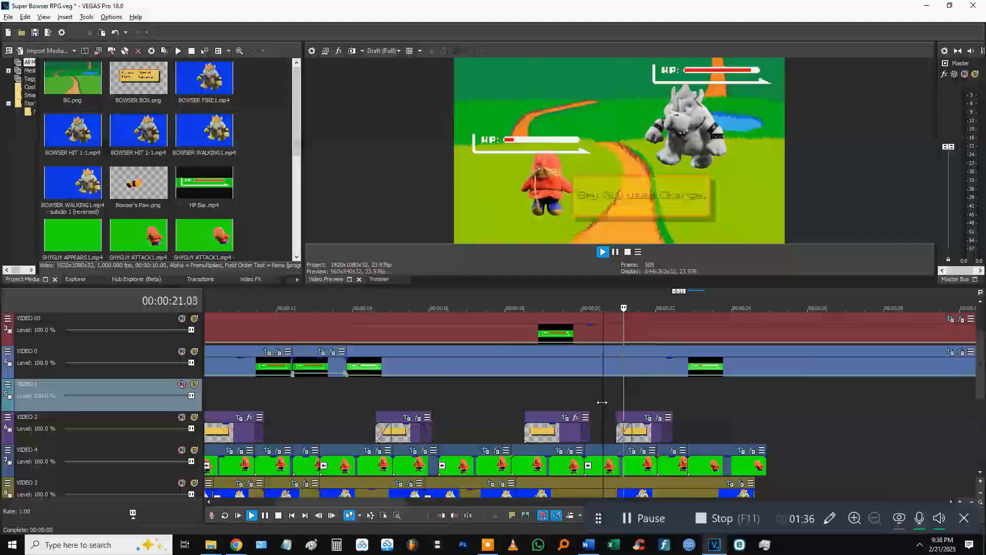
pyautogui.click(524, 401)
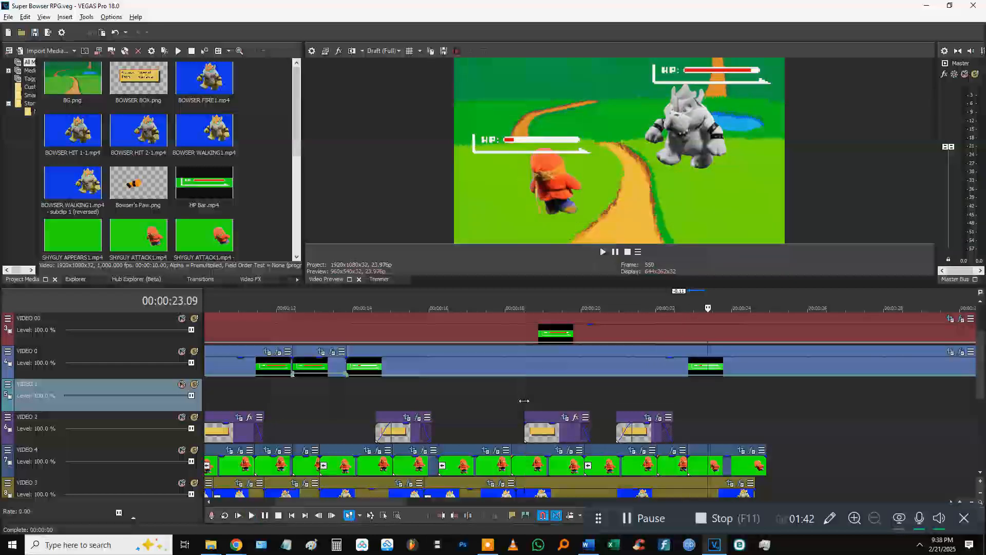
pyautogui.press('space')
# Step: Review the battle at several earlier points and play it back through Shy Guy's Charge attack
pyautogui.click(567, 399)
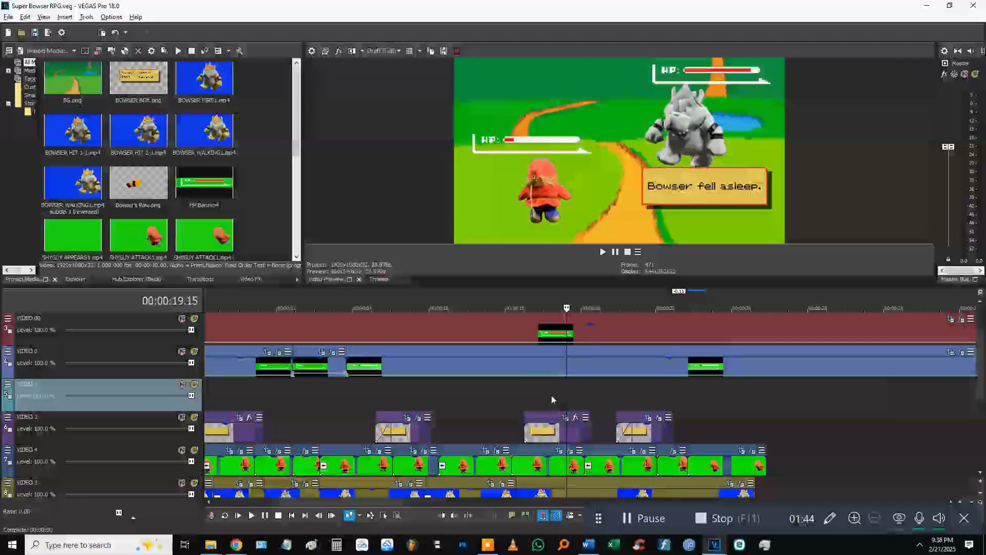
pyautogui.scroll(3, 551, 396)
pyautogui.scroll(-3, 472, 339)
pyautogui.click(472, 333)
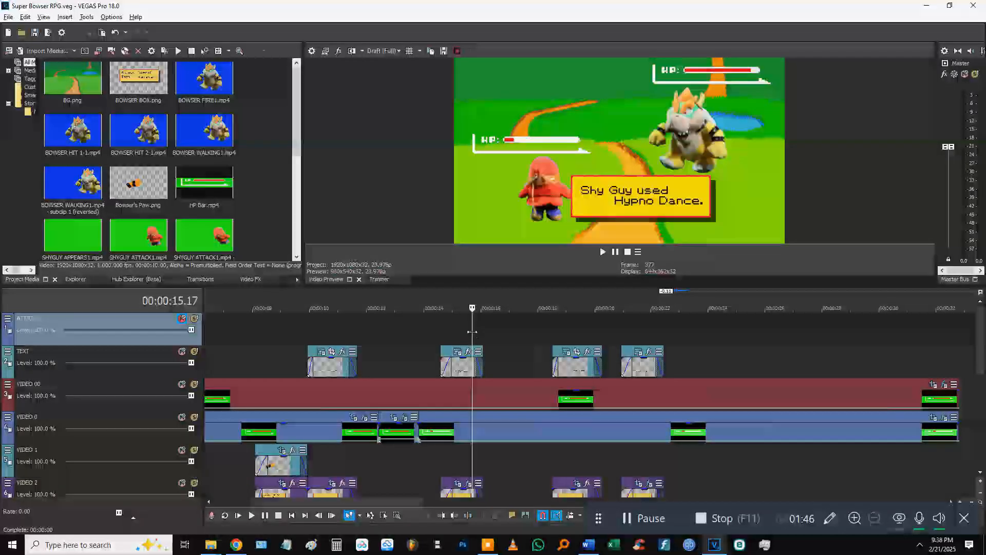
pyautogui.scroll(-3, 462, 337)
pyautogui.click(406, 330)
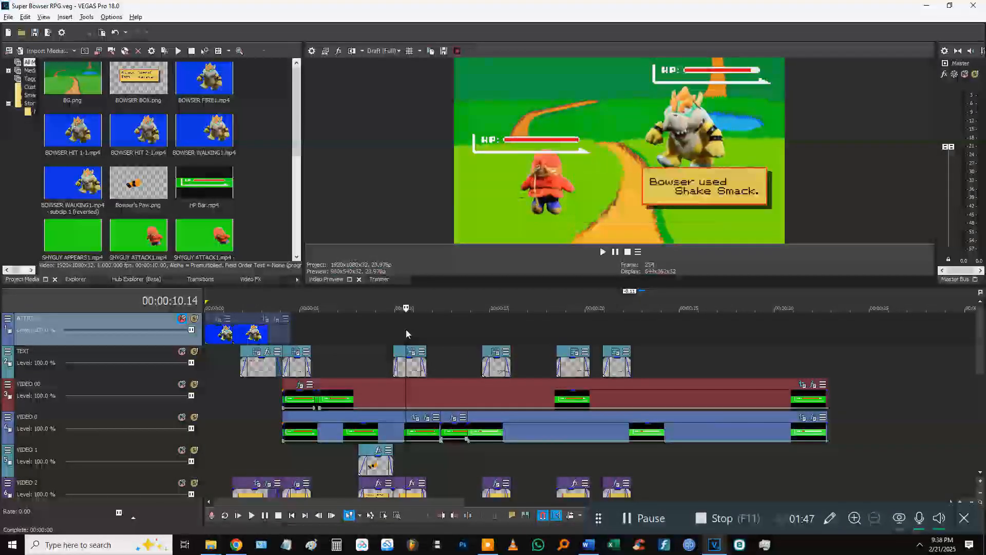
pyautogui.click(299, 338)
pyautogui.click(544, 334)
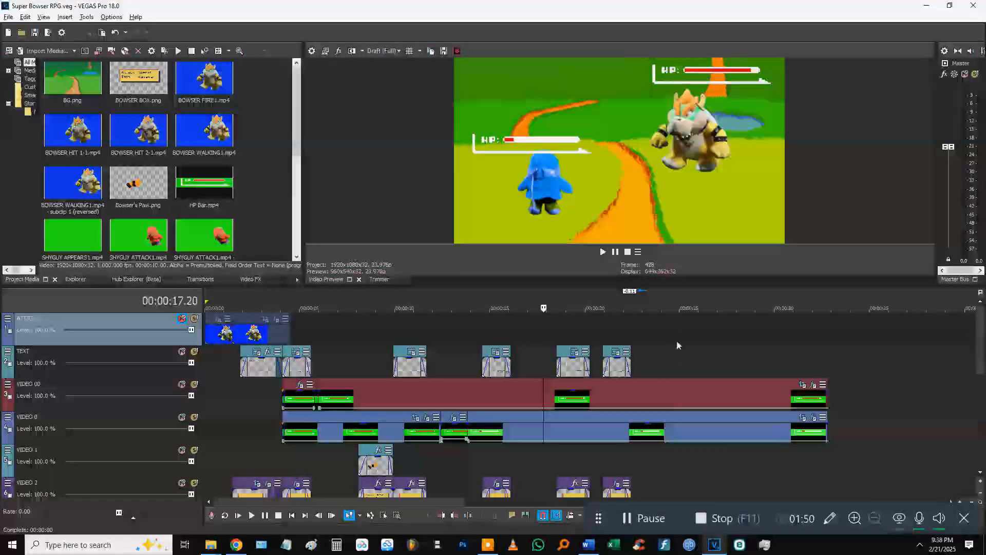
pyautogui.scroll(-1, 676, 340)
pyautogui.click(614, 424)
pyautogui.scroll(-2, 614, 424)
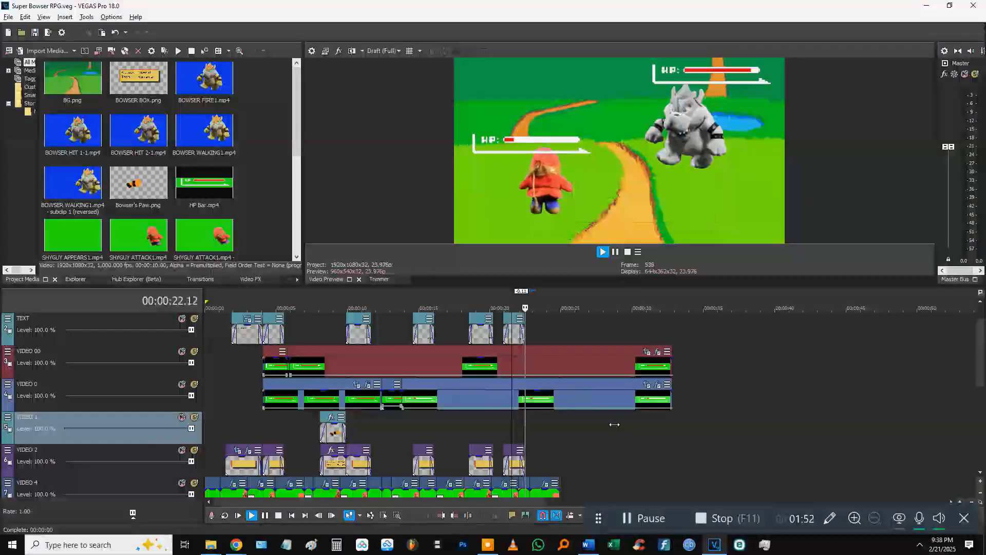
pyautogui.scroll(2, 503, 431)
pyautogui.press('space')
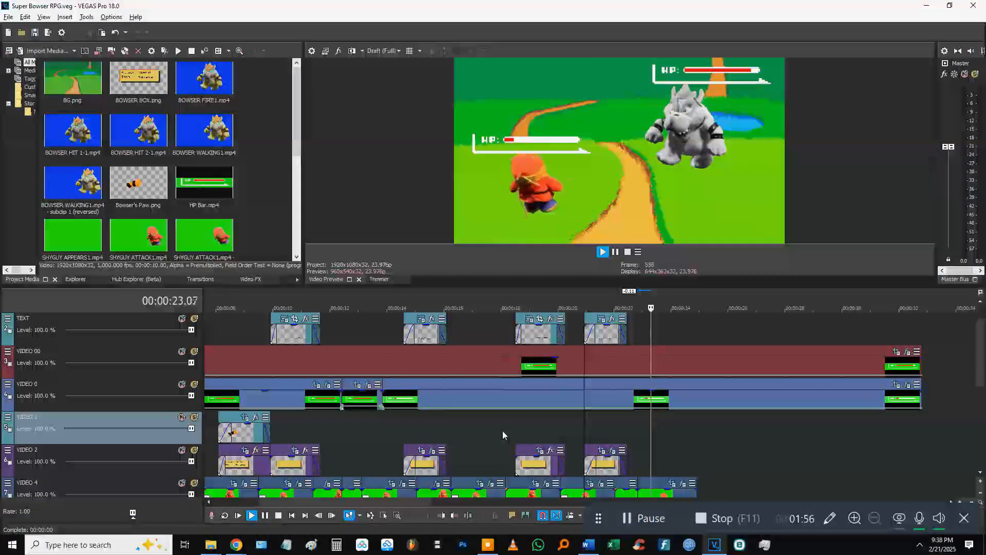
pyautogui.press('Return')
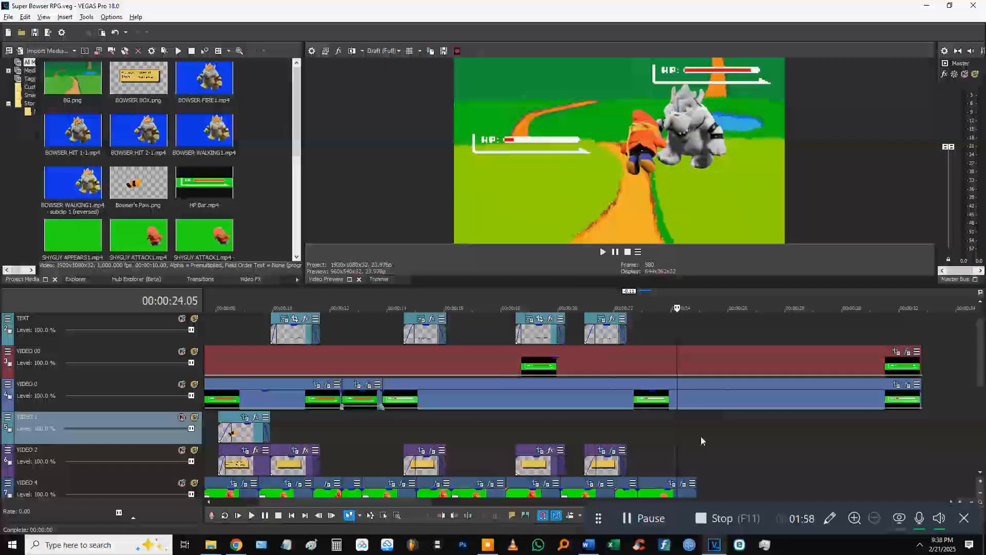
pyautogui.scroll(-1, 701, 436)
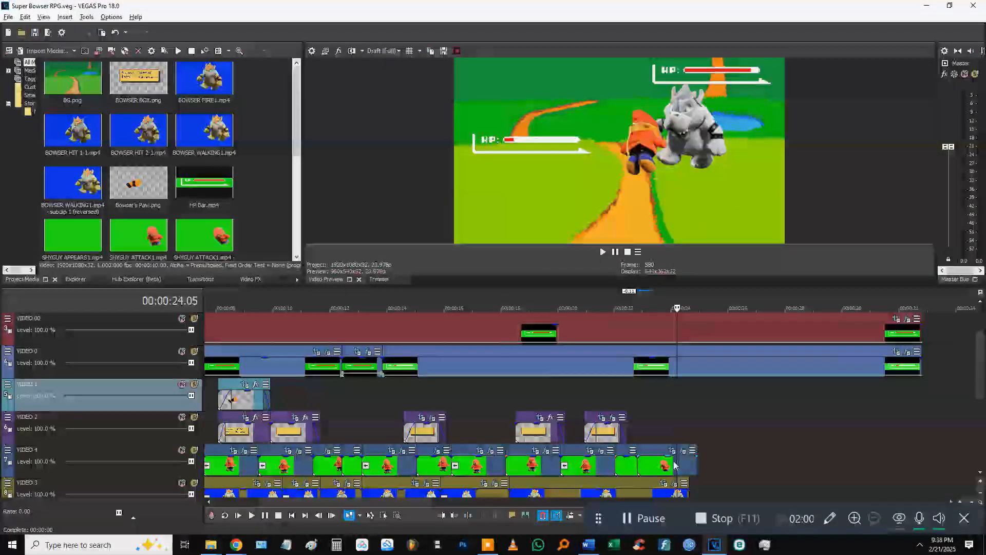
# Step: Copy the two adjoining Shy Guy clips at about 00:00:07 on VIDEO 4 and append them after that track's last clip
pyautogui.scroll(-6, 238, 412)
pyautogui.click(232, 403)
pyautogui.scroll(3, 233, 405)
pyautogui.press('space')
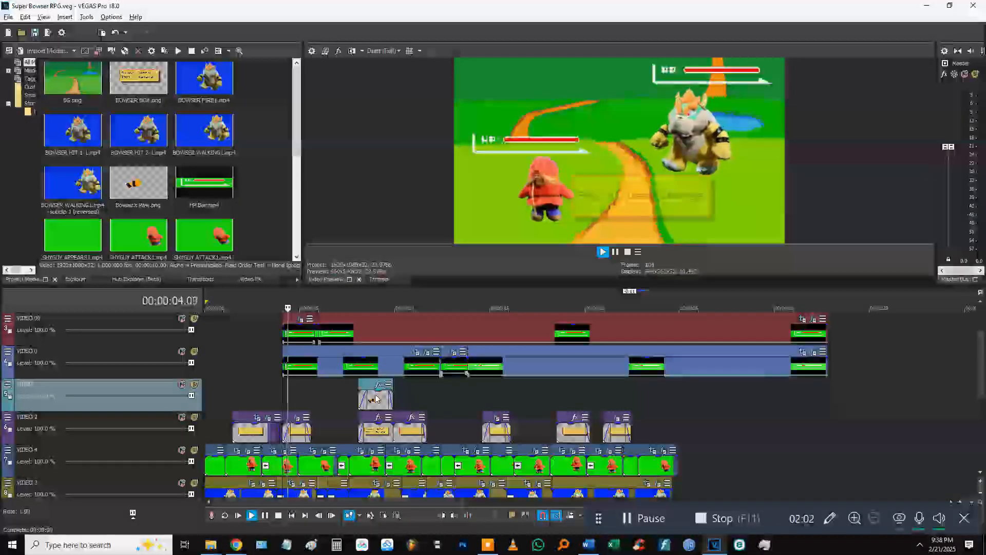
pyautogui.scroll(2, 476, 445)
pyautogui.click(483, 469)
pyautogui.press('space')
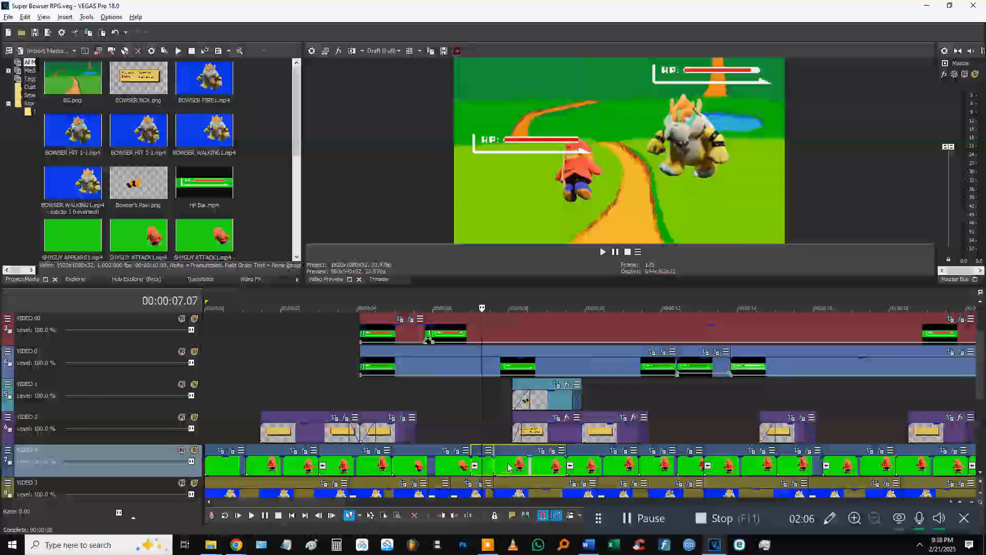
pyautogui.scroll(-4, 483, 469)
# Step: Extend the last Bowser clip on VIDEO 3 to about 00:00:32 and play back Shy Guy's return after the attack
pyautogui.moveTo(441, 467); pyautogui.dragTo(513, 465)
pyautogui.scroll(-1, 435, 465)
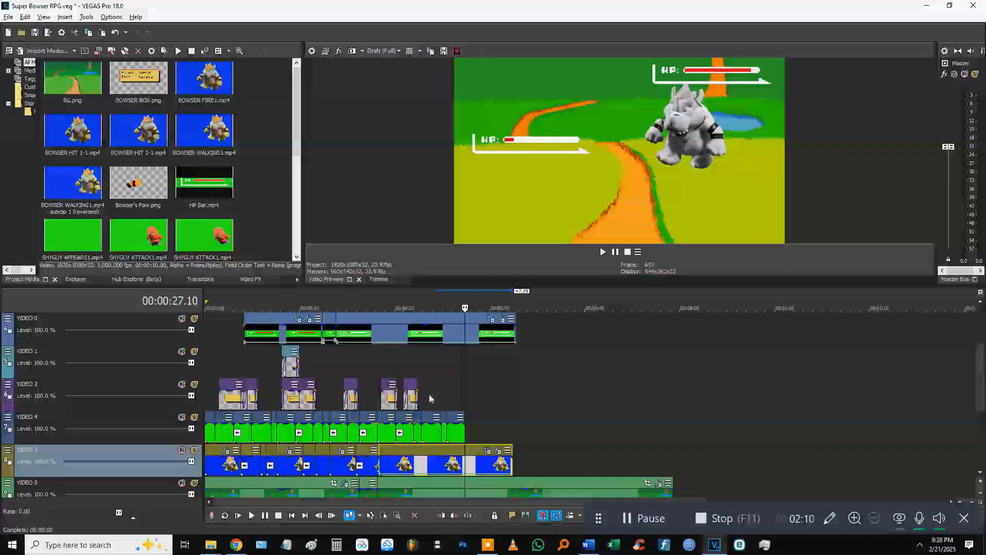
pyautogui.click(430, 395)
pyautogui.press('space')
pyautogui.scroll(2, 525, 403)
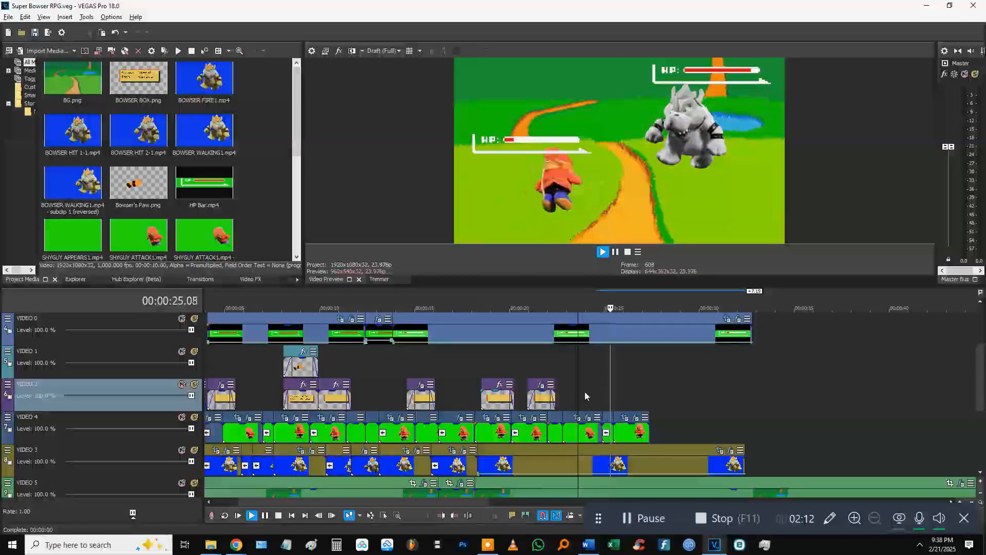
pyautogui.scroll(3, 586, 392)
pyautogui.press('space')
pyautogui.press('space')
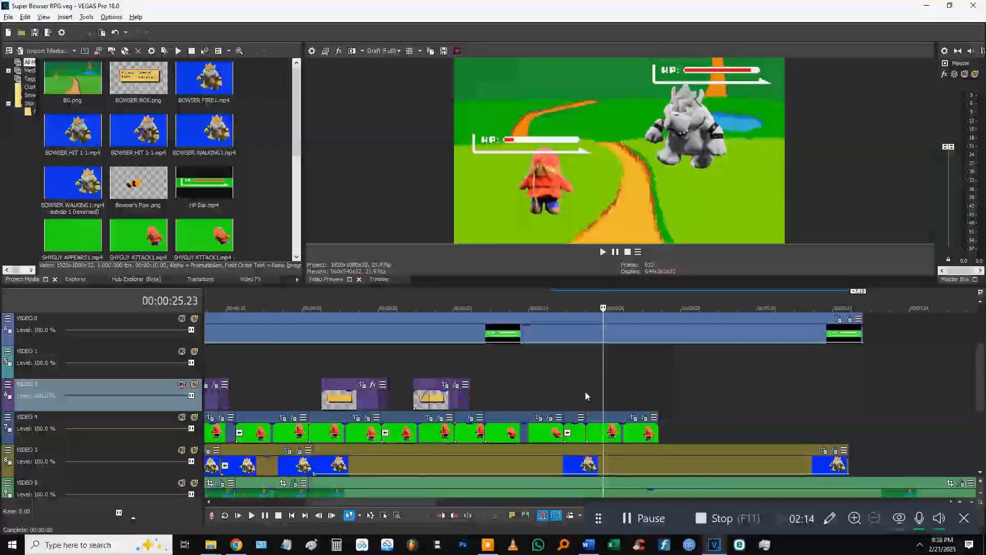
# Step: Place the playhead at 00:00:23.20, the frame where Shy Guy reaches Bowser
pyautogui.click(545, 393)
pyautogui.press('space')
pyautogui.press('Left')
pyautogui.press('Left')
pyautogui.press('Left')
pyautogui.press('Left')
pyautogui.press('Left')
pyautogui.press('Left')
pyautogui.press('Left')
pyautogui.press('Left')
pyautogui.press('Left')
pyautogui.press('Left')
pyautogui.press('Left')
pyautogui.press('Left')
pyautogui.press('Left')
pyautogui.press('Left')
pyautogui.press('Left')
pyautogui.press('Left')
pyautogui.press('Left')
pyautogui.press('Left')
pyautogui.press('Left')
pyautogui.press('Left')
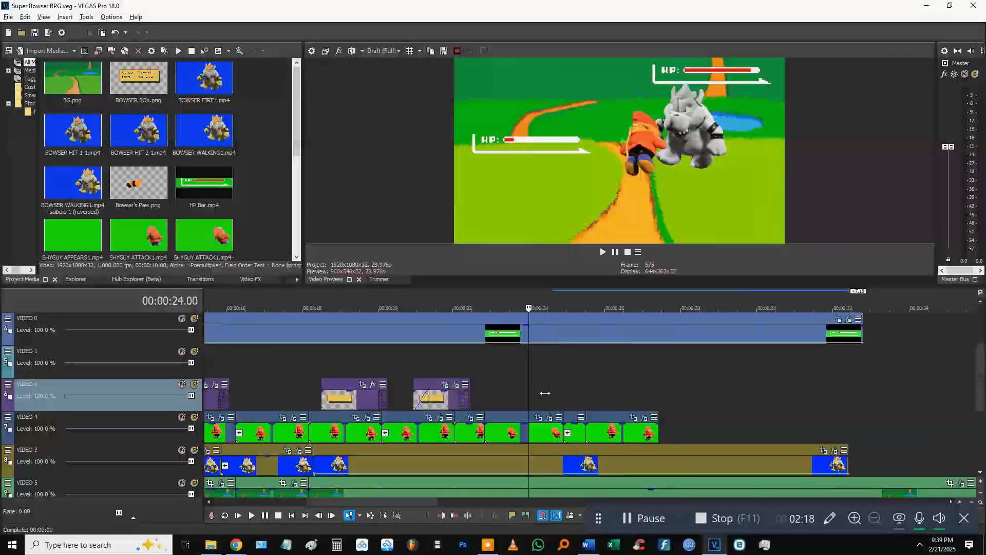
pyautogui.press('Right')
pyautogui.press('Right')
pyautogui.press('Right')
pyautogui.press('Right')
pyautogui.press('Right')
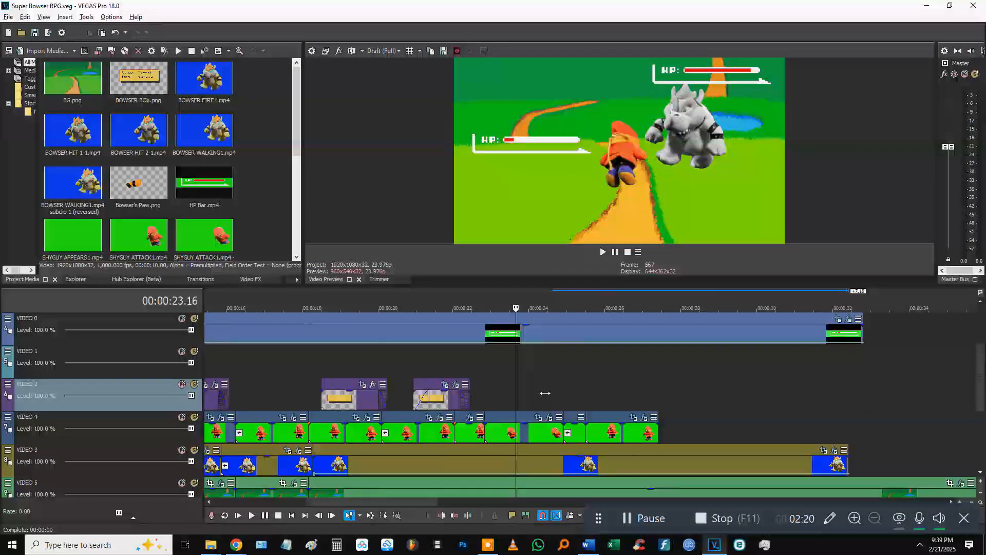
pyautogui.press('Right')
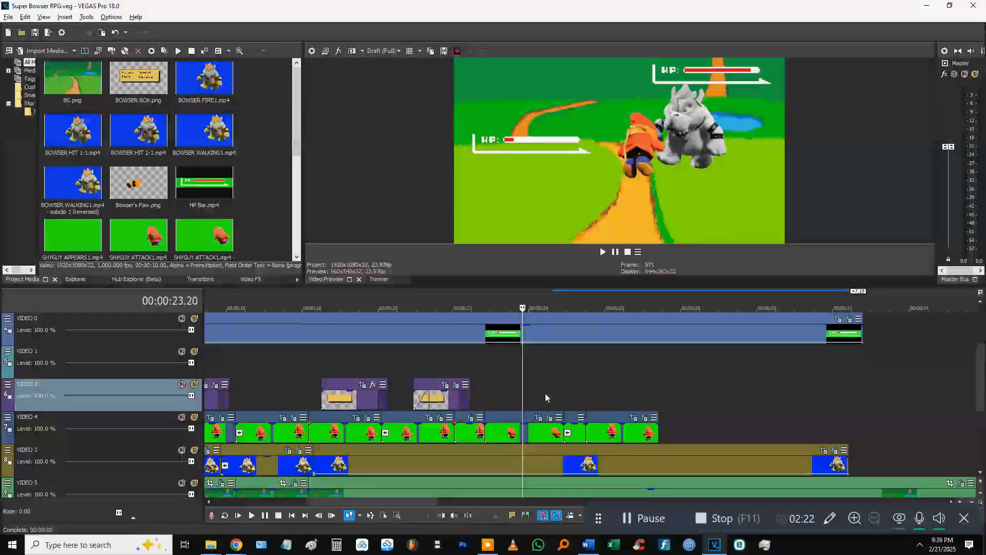
# Step: Split the HP bar event on VIDEO 00 at 00:00:23.20 and 00:00:24.00
pyautogui.scroll(2, 543, 395)
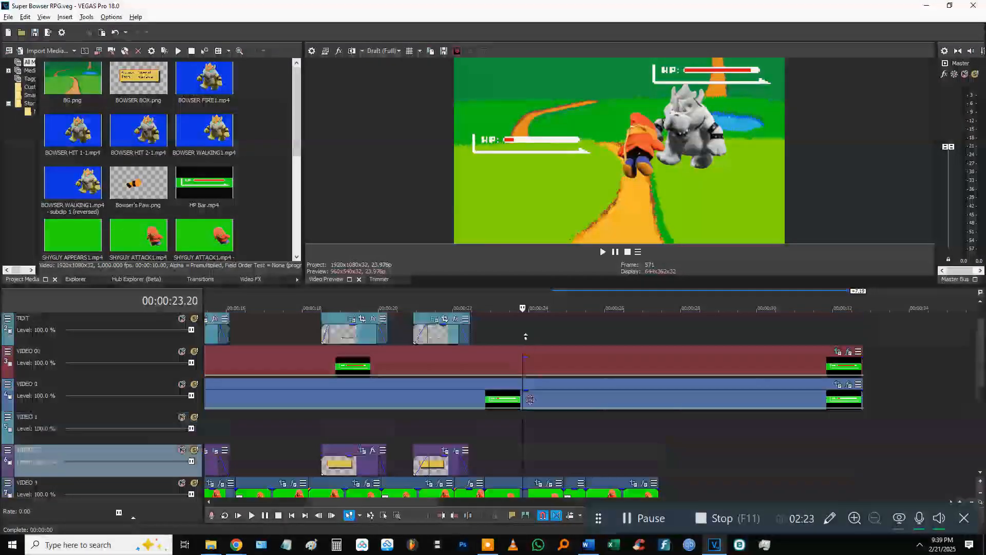
pyautogui.click(522, 363)
pyautogui.scroll(3, 522, 363)
pyautogui.scroll(4, 523, 363)
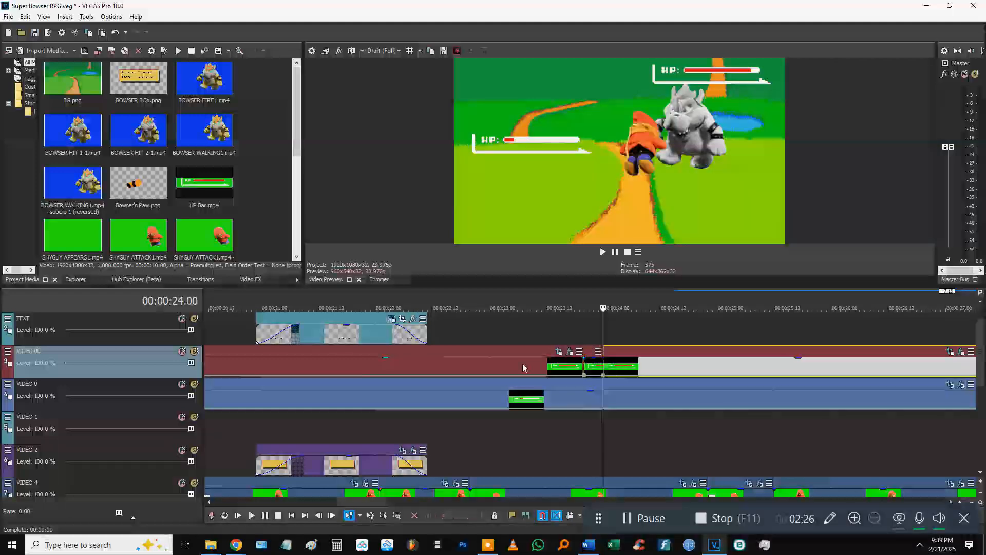
pyautogui.click(554, 339)
pyautogui.press('space')
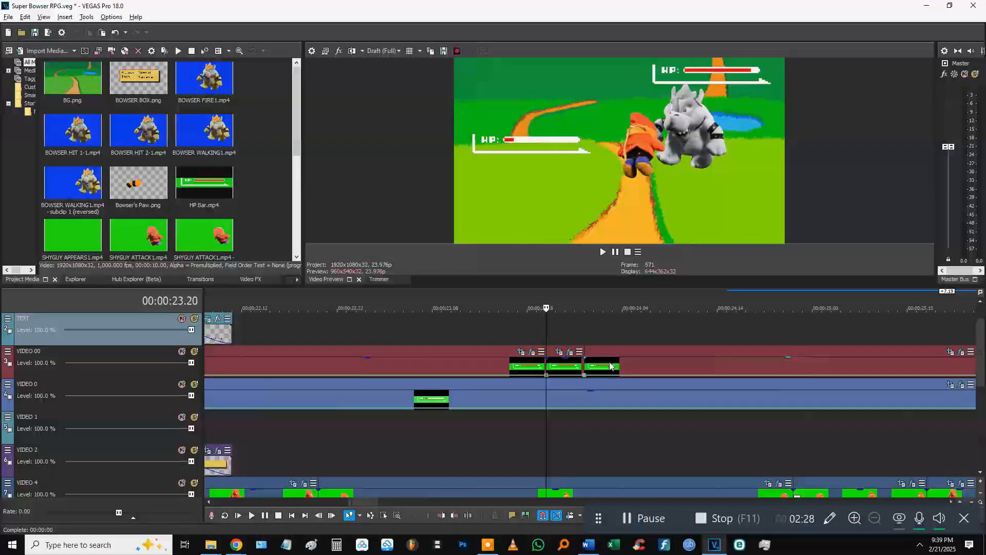
# Step: Delete the VIDEO 00 HP bar segment after 00:00:24.00 and extend the short segment before it to about 00:00:24.09
pyautogui.click(653, 366)
pyautogui.press('Delete')
pyautogui.moveTo(580, 365); pyautogui.dragTo(654, 368)
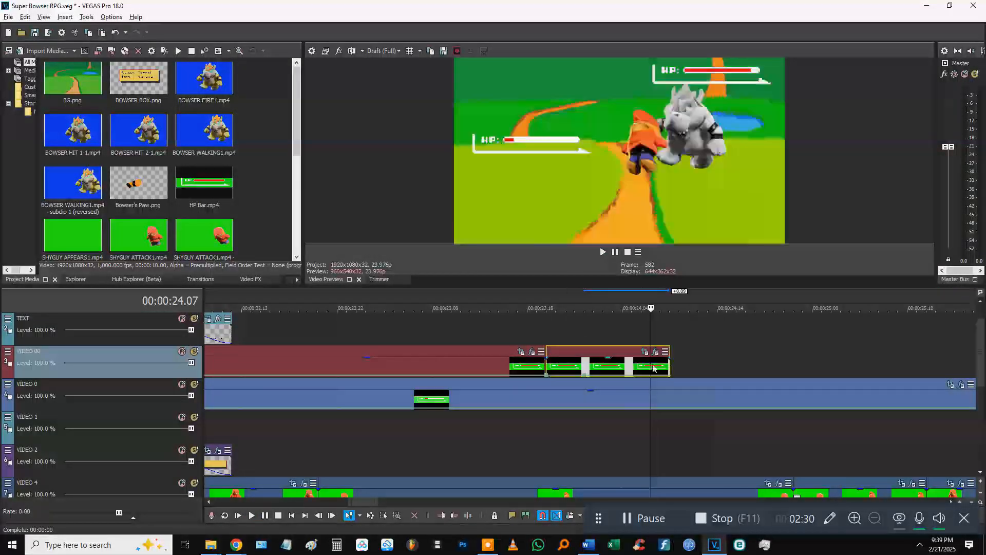
# Step: Lower the velocity at the start of the HP bar segment from 00:00:23.20 on VIDEO 00 to about 115% and play it back
pyautogui.moveTo(554, 378)
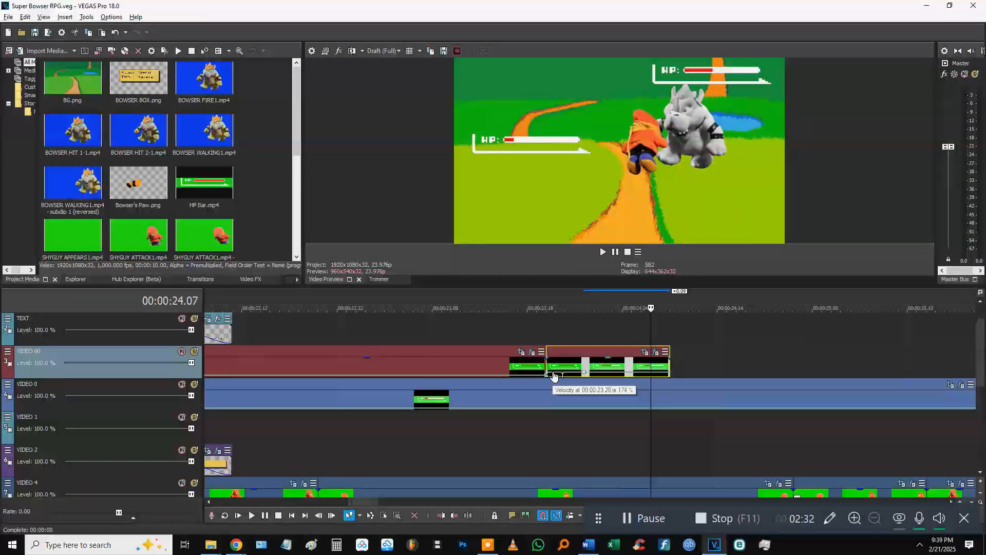
pyautogui.moveTo(553, 378); pyautogui.dragTo(553, 379)
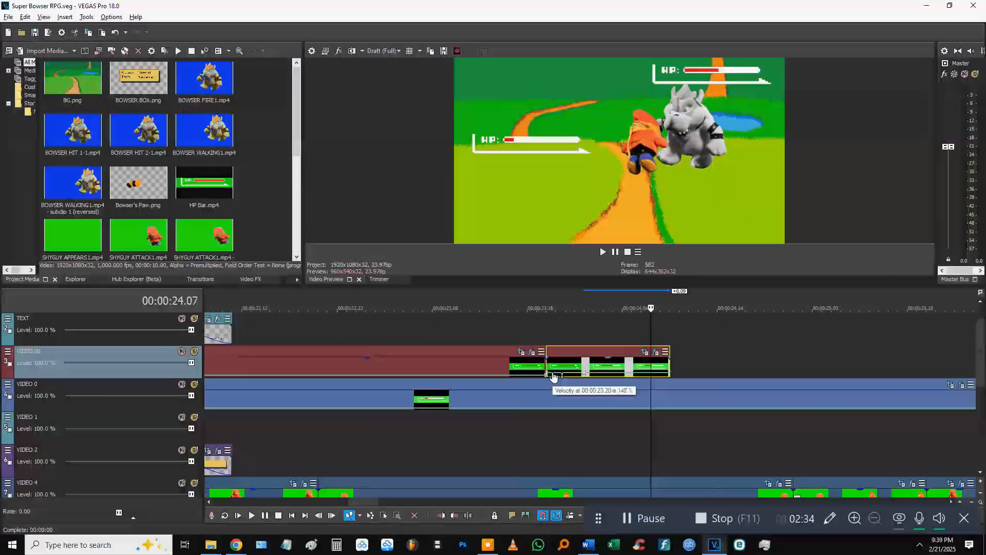
pyautogui.moveTo(554, 378); pyautogui.dragTo(554, 380)
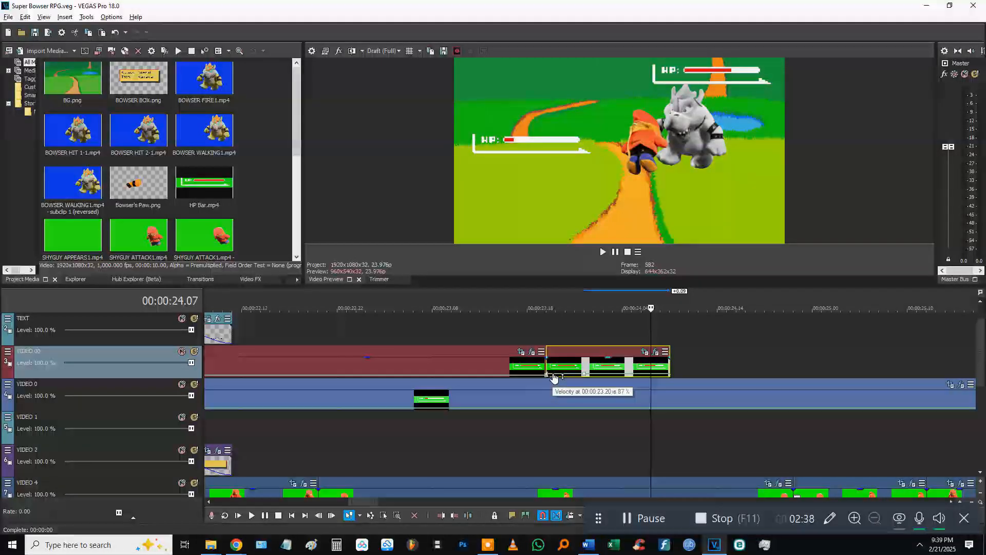
pyautogui.moveTo(553, 377); pyautogui.dragTo(554, 378)
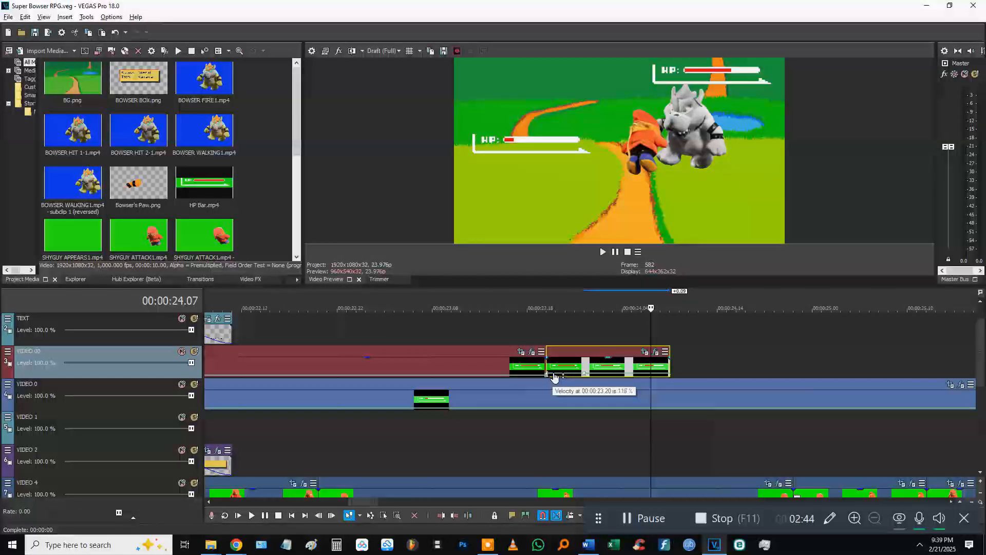
pyautogui.click(538, 339)
pyautogui.press('space')
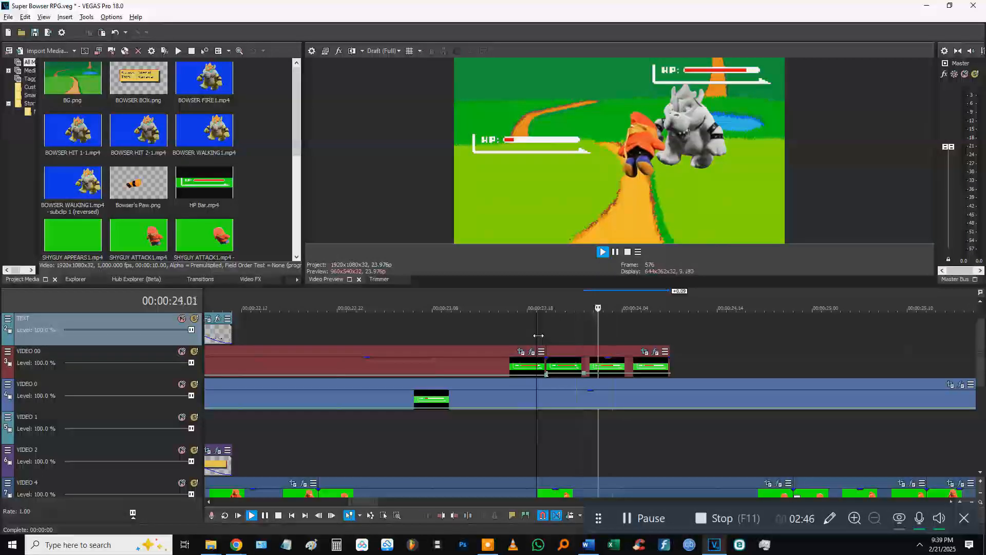
pyautogui.click(541, 334)
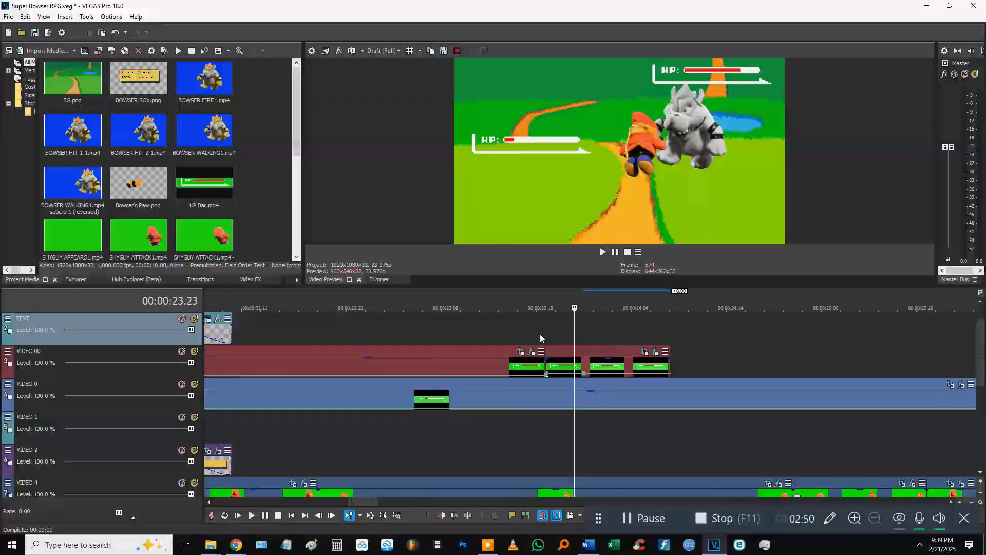
pyautogui.press('space')
# Step: Split the VIDEO 00 HP bar segment at 00:00:23.21, one frame after its start
pyautogui.press('Right')
pyautogui.press('Right')
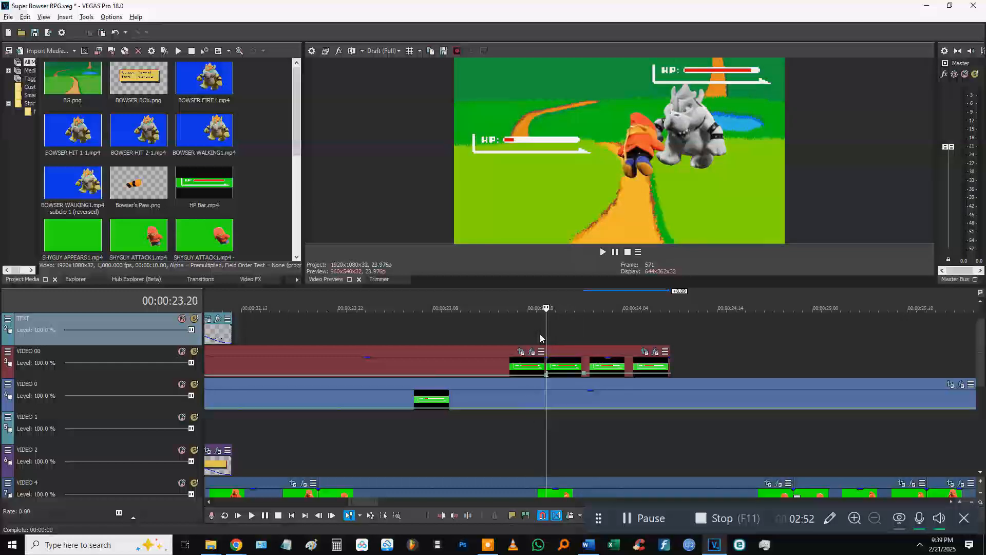
pyautogui.click(556, 366)
pyautogui.press('s')
pyautogui.scroll(2, 590, 367)
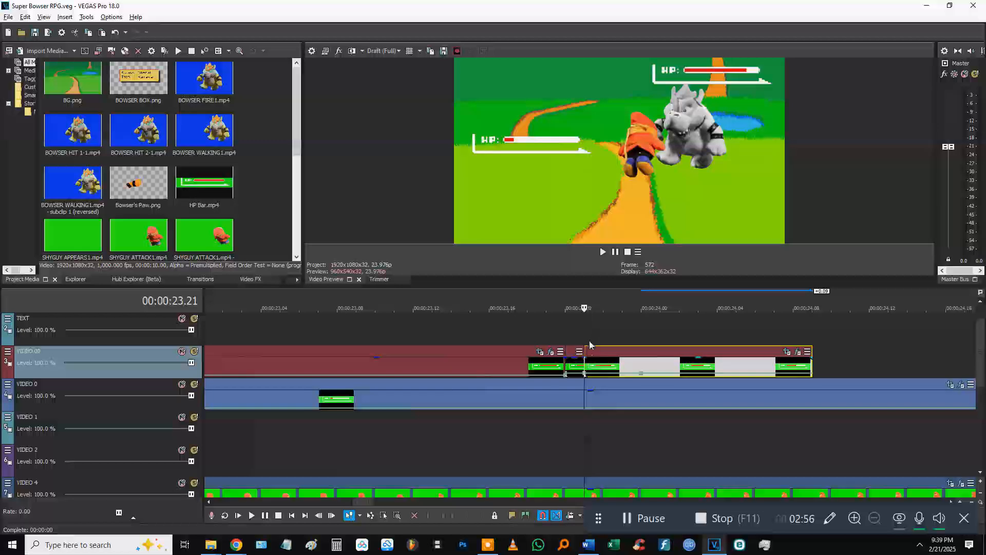
# Step: Reset both velocity points of the segment after 00:00:23.21 so the HP bar holds still, keeping the segment joined to the previous one
pyautogui.moveTo(597, 352); pyautogui.dragTo(607, 354)
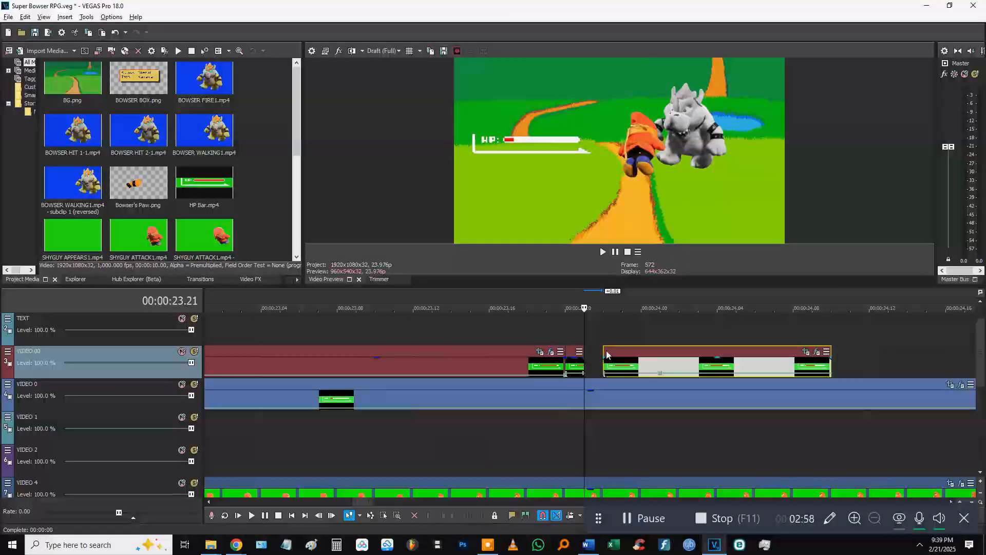
pyautogui.rightClick(606, 379)
pyautogui.click(645, 209)
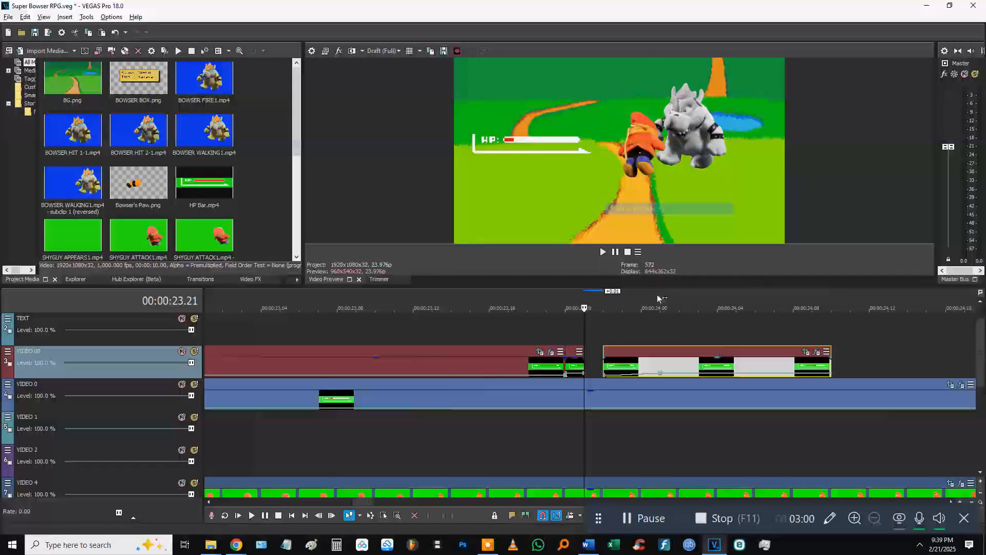
pyautogui.rightClick(660, 373)
pyautogui.click(668, 211)
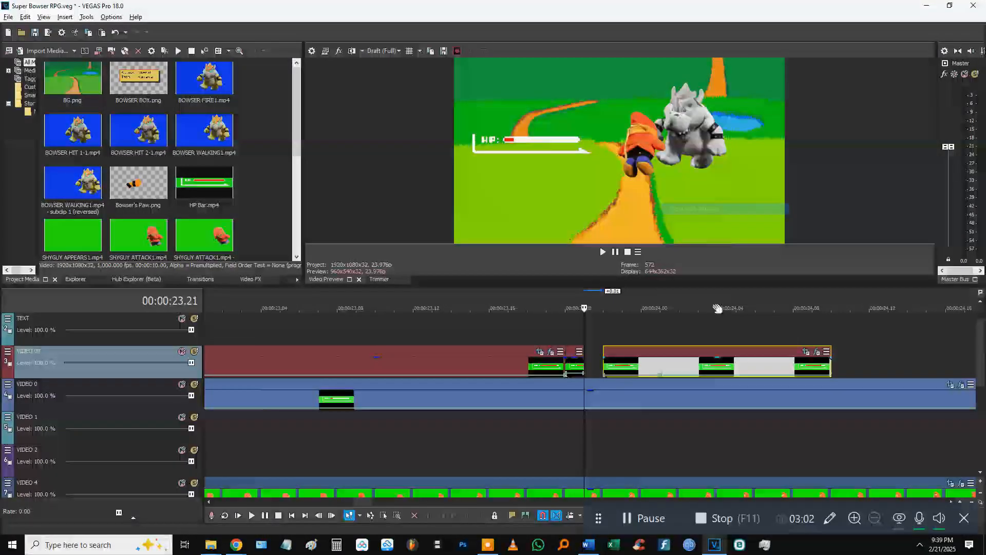
pyautogui.moveTo(662, 362); pyautogui.dragTo(643, 362)
pyautogui.click(560, 329)
pyautogui.press('space')
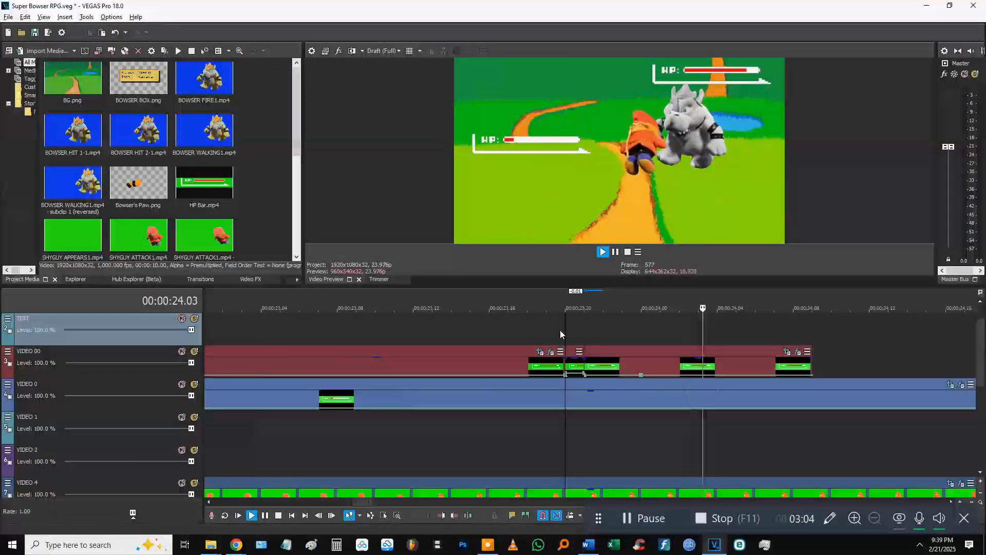
pyautogui.press('Return')
# Step: Extend the held HP bar segment on VIDEO 00 to the end of the VIDEO 0 event and save the project
pyautogui.scroll(-3, 544, 334)
pyautogui.hotkey('ctrl', 's')
pyautogui.moveTo(590, 368); pyautogui.dragTo(807, 363)
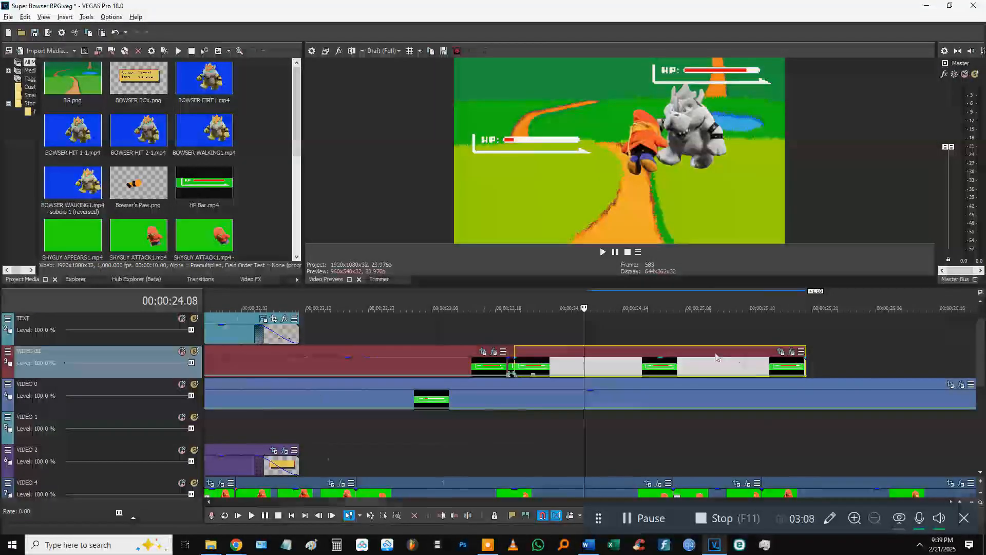
pyautogui.scroll(-4, 668, 355)
pyautogui.press('space')
pyautogui.press('space')
pyautogui.moveTo(626, 364); pyautogui.dragTo(824, 367)
pyautogui.scroll(-1, 601, 401)
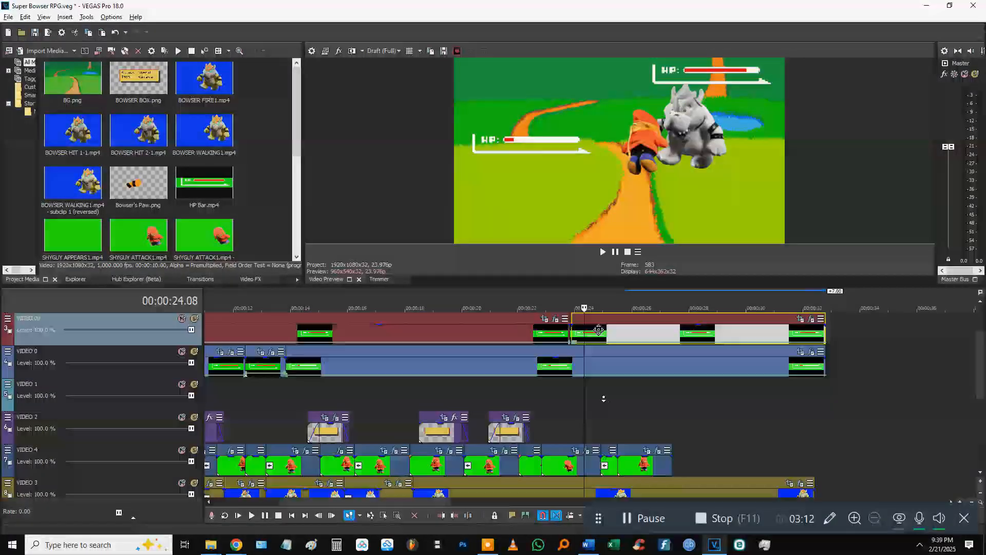
# Step: Play back Shy Guy's charge and return to check the timing of Bowser's HP bar drop
pyautogui.click(564, 393)
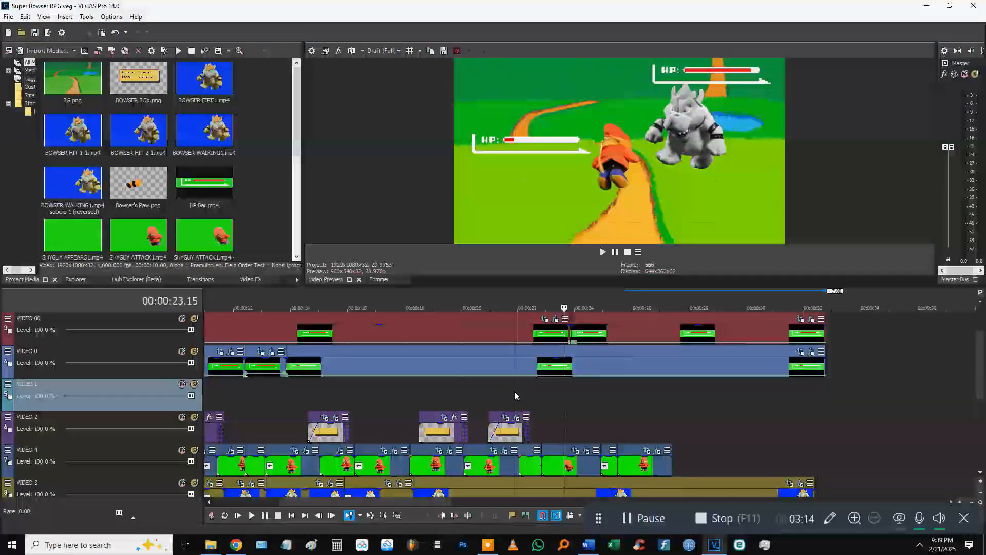
pyautogui.click(496, 391)
pyautogui.click(538, 394)
pyautogui.click(520, 392)
pyautogui.press('space')
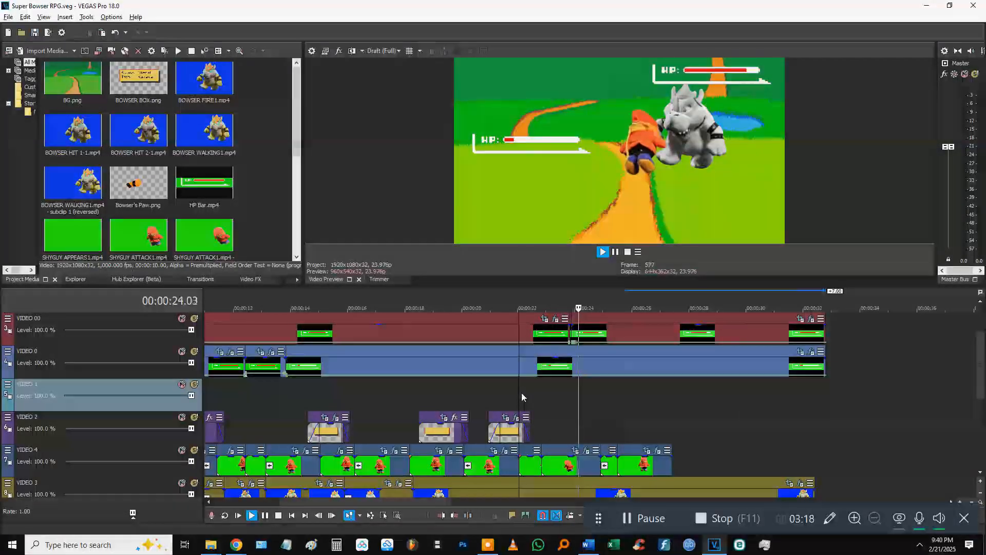
pyautogui.press('Return')
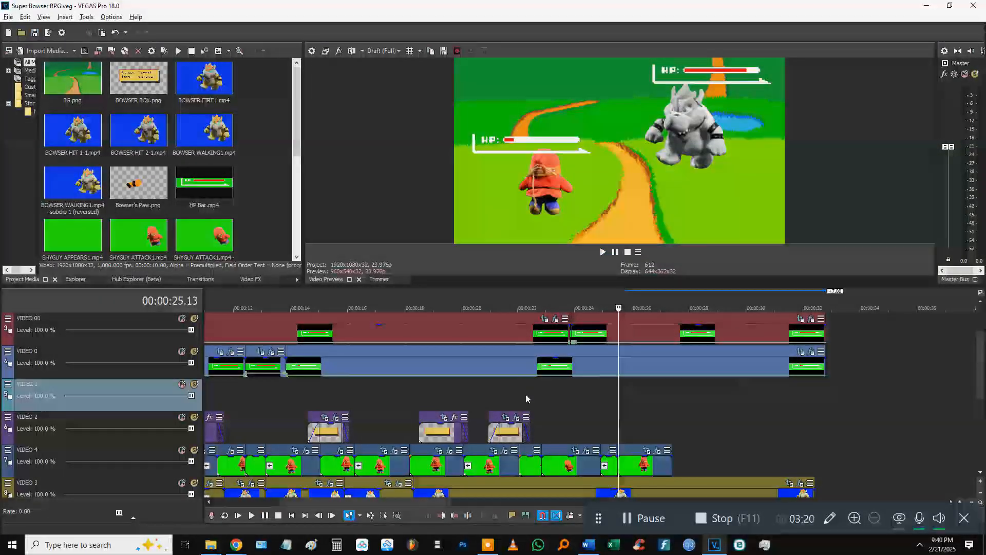
pyautogui.scroll(1, 562, 327)
pyautogui.click(562, 328)
pyautogui.press('space')
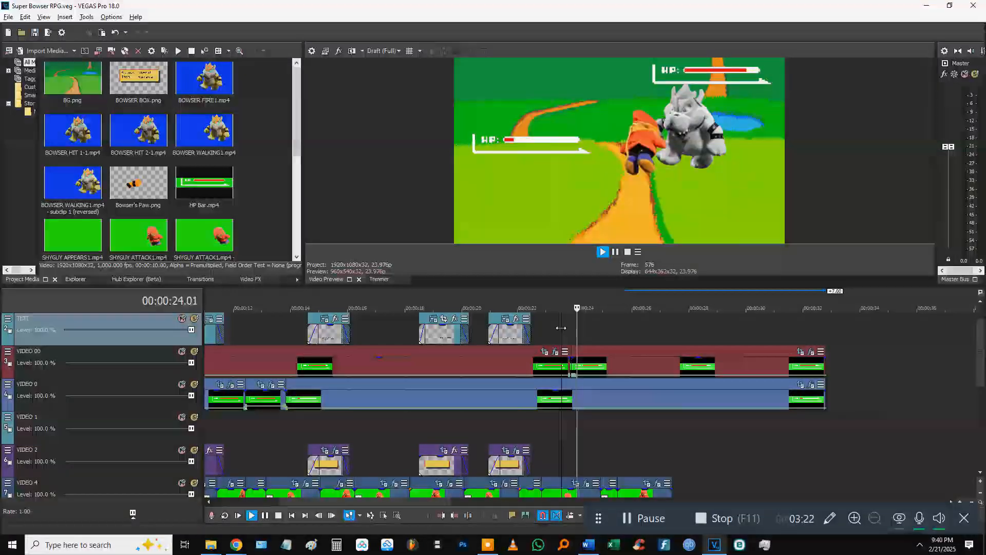
# Step: Examine the HP bar change frame by frame from about 00:00:23.19 and play on through the hit
pyautogui.scroll(5, 408, 331)
pyautogui.click(427, 333)
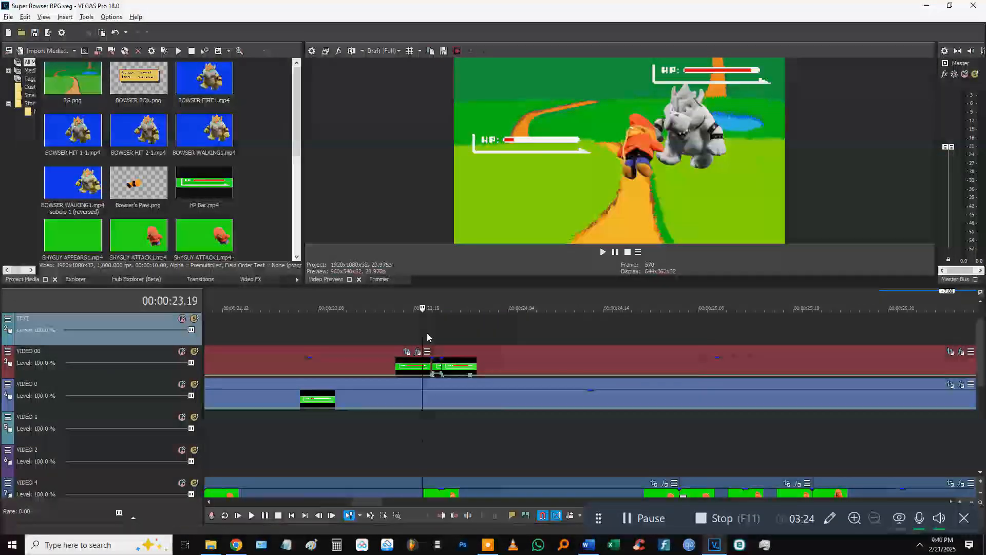
pyautogui.press('space')
pyautogui.press('Right')
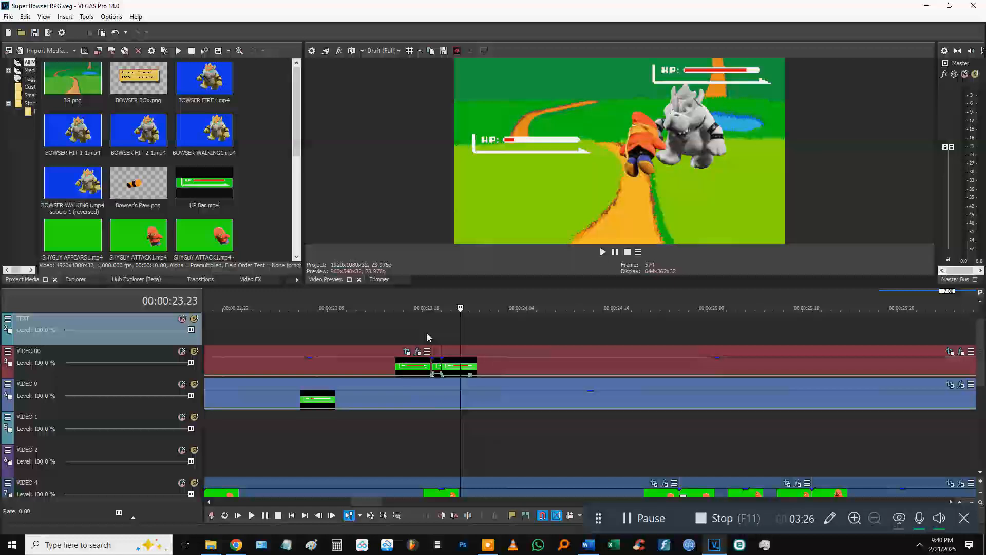
pyautogui.click(414, 331)
pyautogui.press('Right')
pyautogui.press('Right')
pyautogui.press('Right')
pyautogui.press('Right')
pyautogui.press('Right')
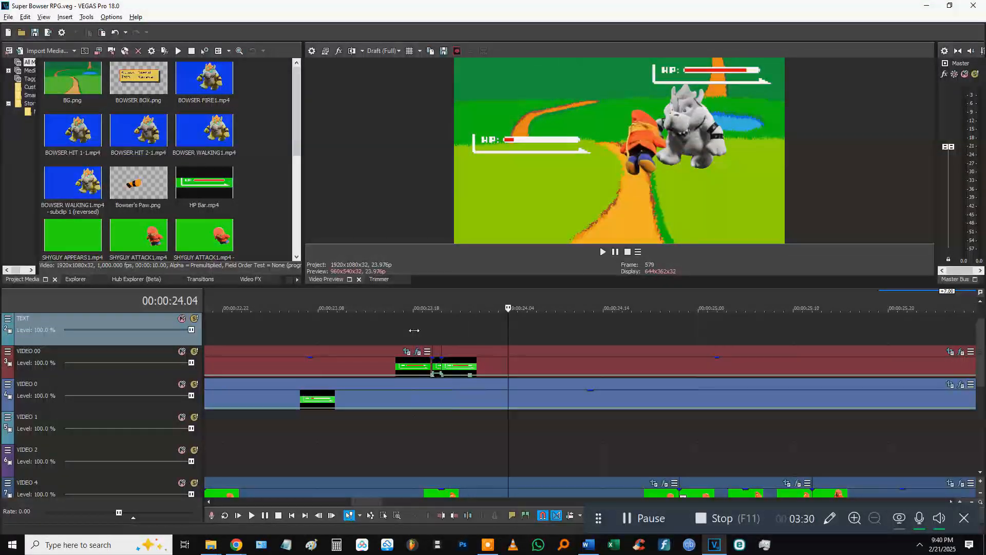
pyautogui.press('space')
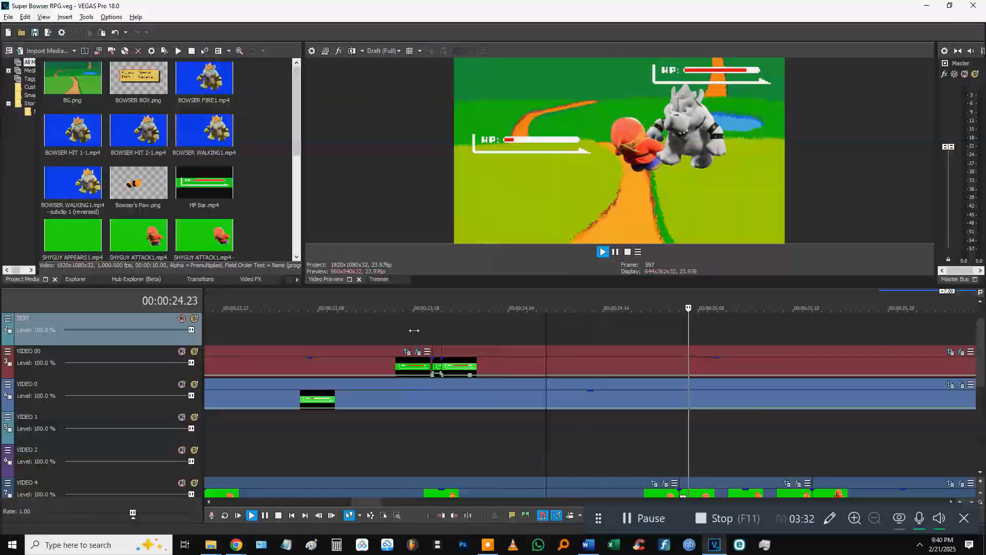
pyautogui.press('Return')
# Step: Review the VIDEO 4 and VIDEO 3 character clips by playing back the hit and Shy Guy's return
pyautogui.scroll(-10, 544, 316)
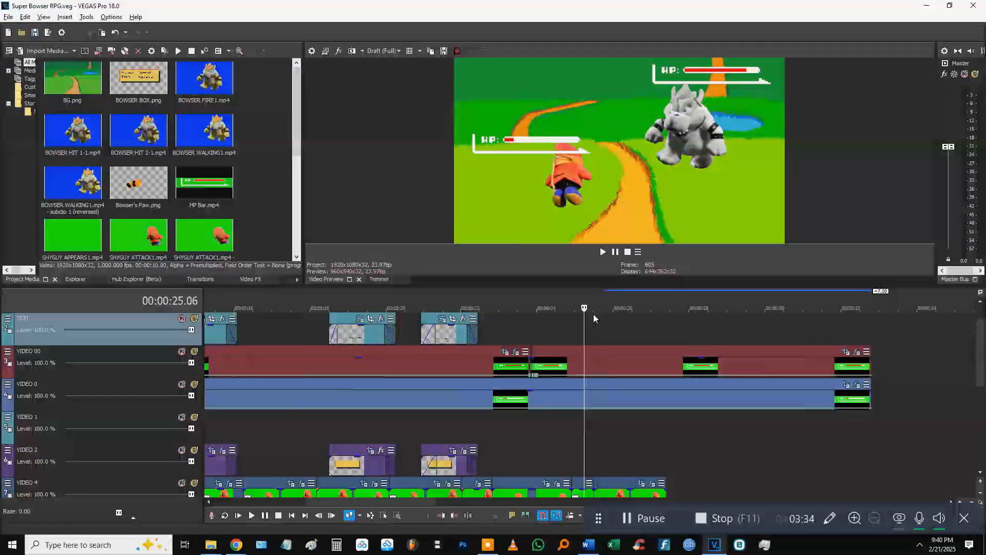
pyautogui.scroll(-2, 552, 417)
pyautogui.scroll(2, 608, 371)
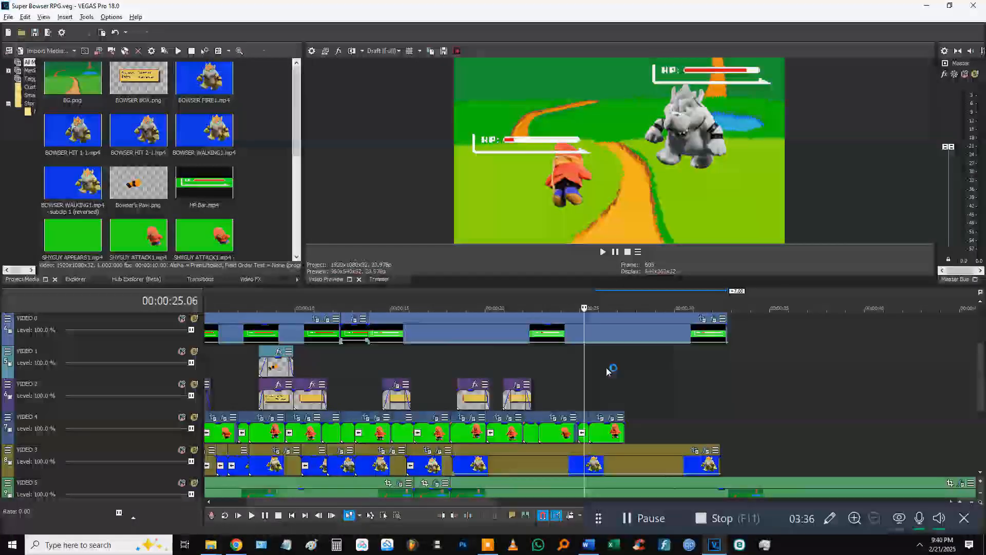
pyautogui.scroll(-1, 604, 385)
pyautogui.press('space')
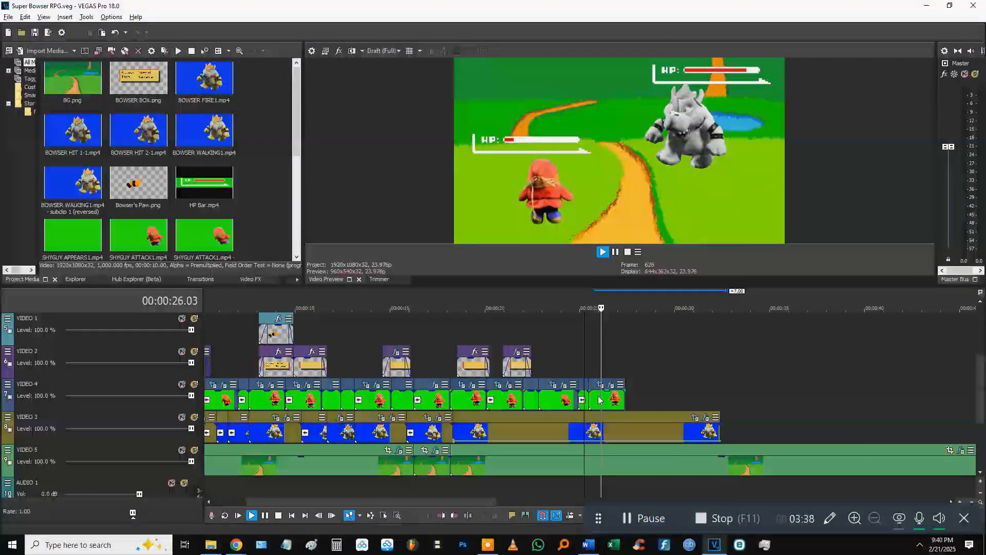
pyautogui.press('space')
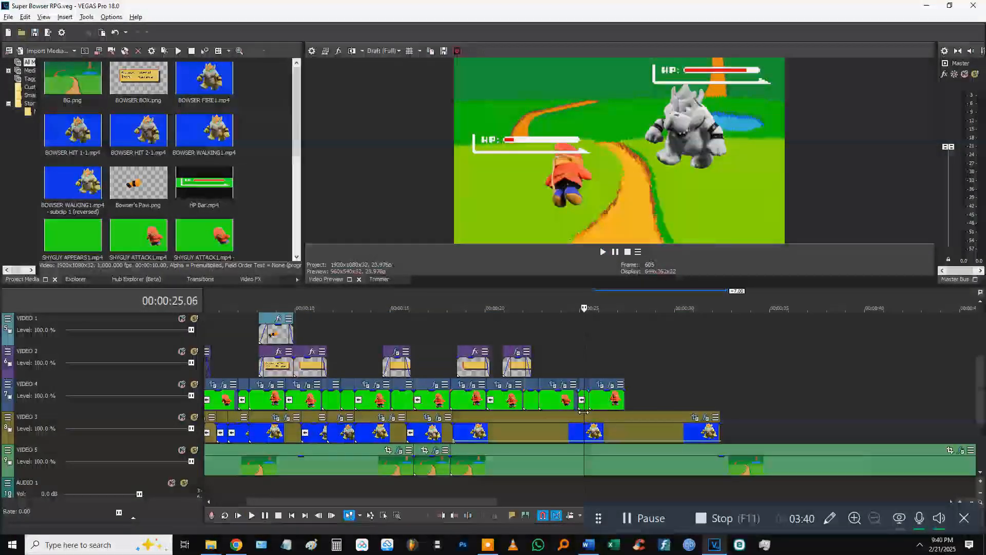
pyautogui.click(553, 426)
pyautogui.press('space')
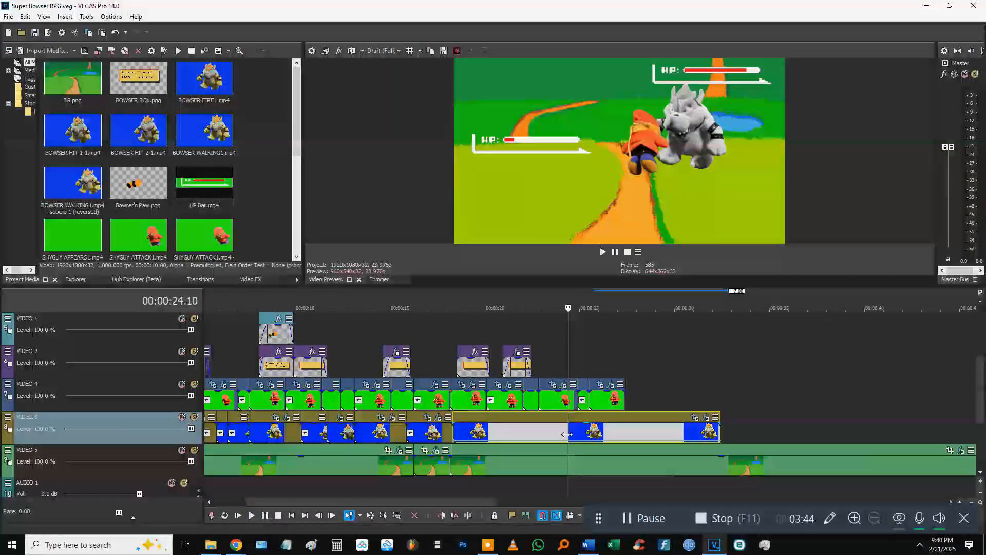
# Step: Step back to the hit frame at 00:00:23.21 and replay Shy Guy's charge up to Bowser
pyautogui.click(561, 430)
pyautogui.press('Left')
pyautogui.press('Left')
pyautogui.press('Left')
pyautogui.press('Left')
pyautogui.press('Left')
pyautogui.press('Left')
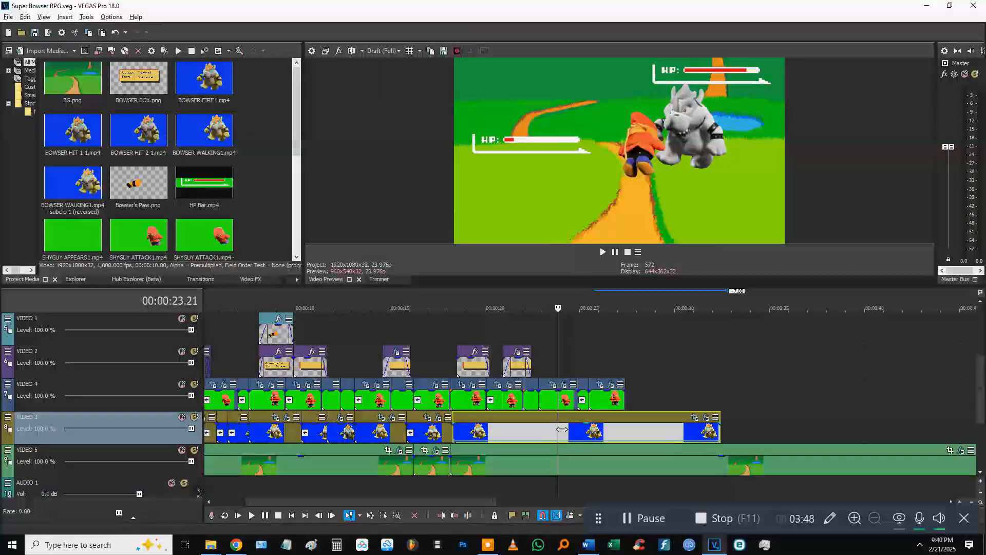
pyautogui.click(507, 432)
pyautogui.press('space')
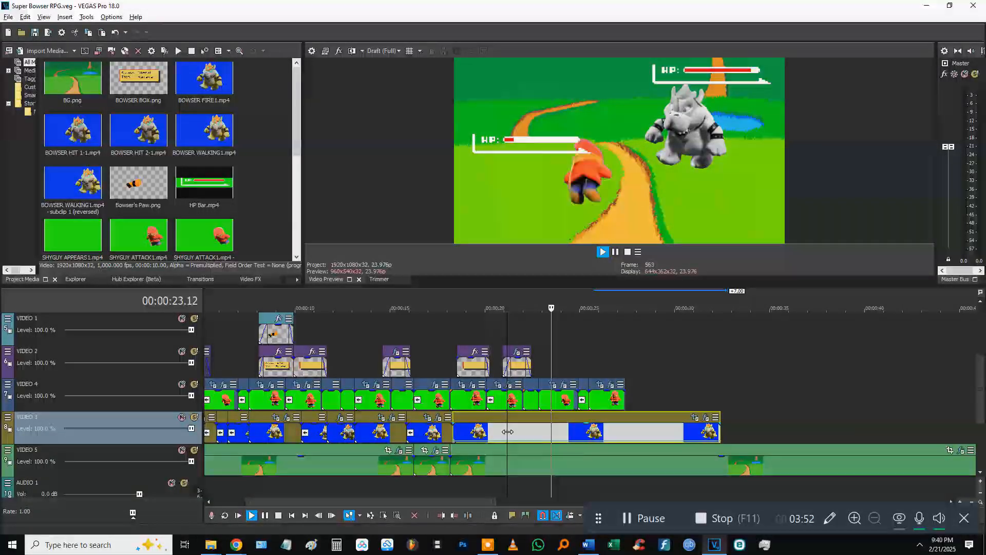
pyautogui.press('space')
# Step: Split the last Bowser clip on VIDEO 3 at 00:00:23.21 and about 00:00:25.06, and delete the part after the second split
pyautogui.scroll(4, 598, 440)
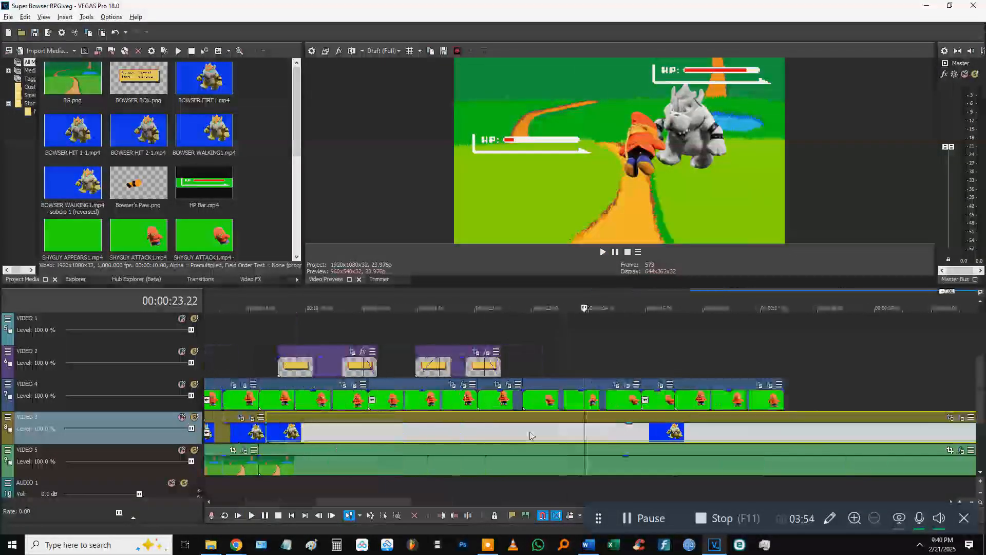
pyautogui.press('s')
pyautogui.click(601, 435)
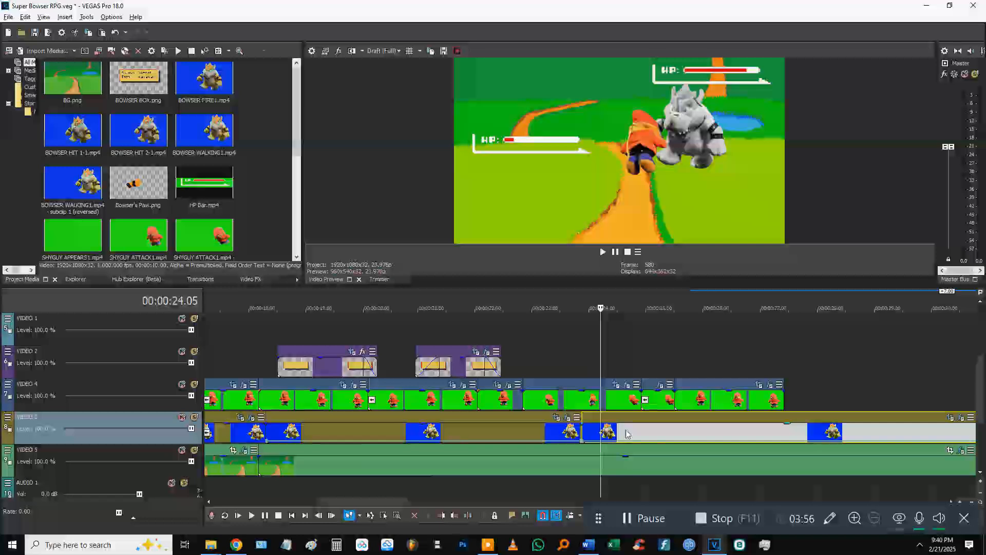
pyautogui.click(661, 433)
pyautogui.press('s')
pyautogui.click(675, 434)
pyautogui.press('Delete')
# Step: Raise the velocity at the end of the short Bowser segment on VIDEO 3 and extend the segment to about 00:00:25.19
pyautogui.click(594, 437)
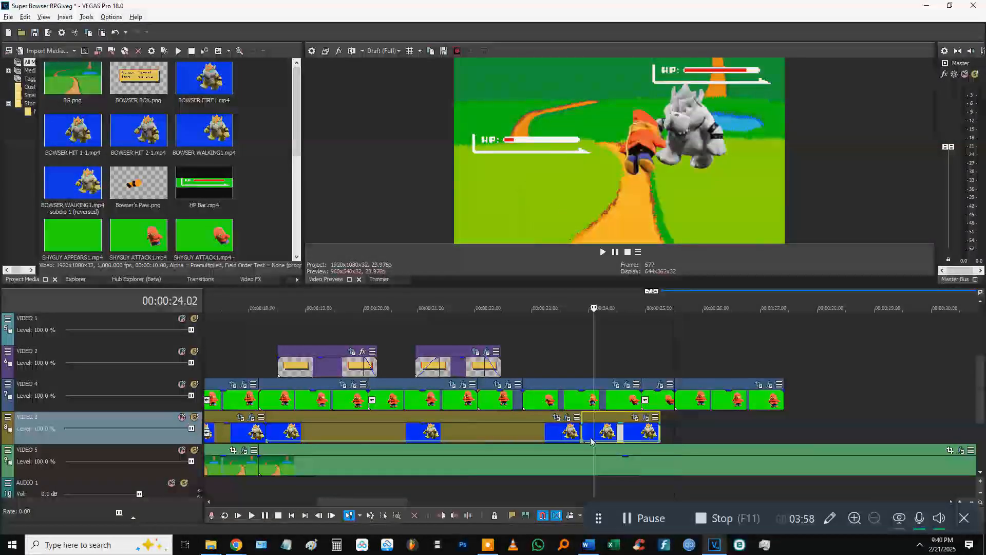
pyautogui.moveTo(660, 445); pyautogui.dragTo(659, 433)
pyautogui.click(581, 375)
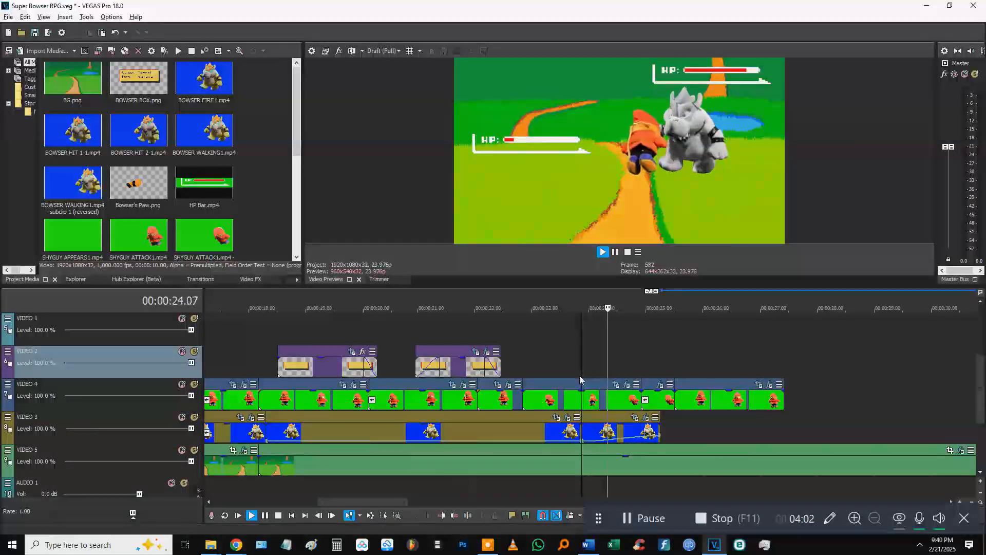
pyautogui.press('space')
pyautogui.moveTo(657, 437); pyautogui.dragTo(692, 441)
# Step: Keyframe the Color Corrector saturation of the short Bowser segment on VIDEO 3 up to 1.122, play back the colour change and save the project
pyautogui.click(676, 418)
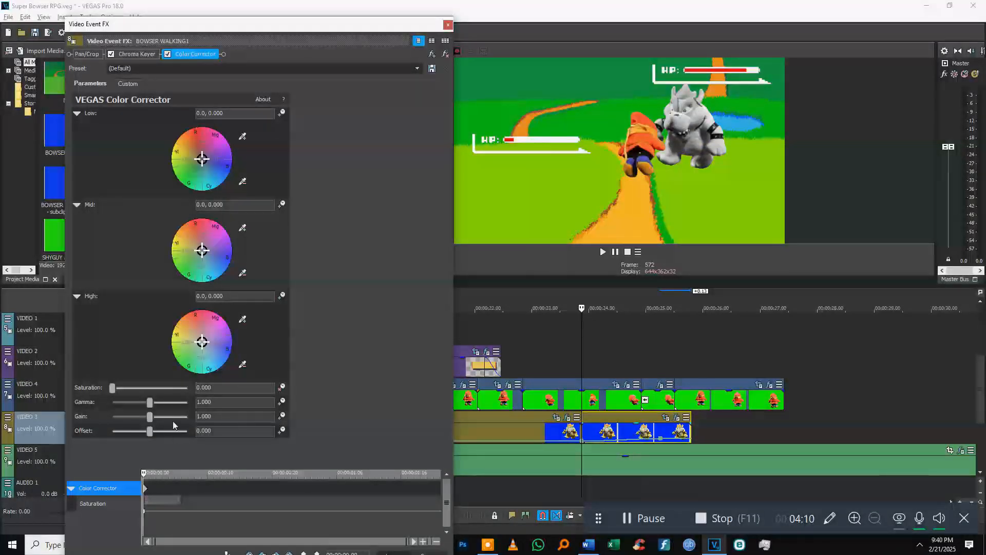
pyautogui.moveTo(273, 467); pyautogui.dragTo(248, 434)
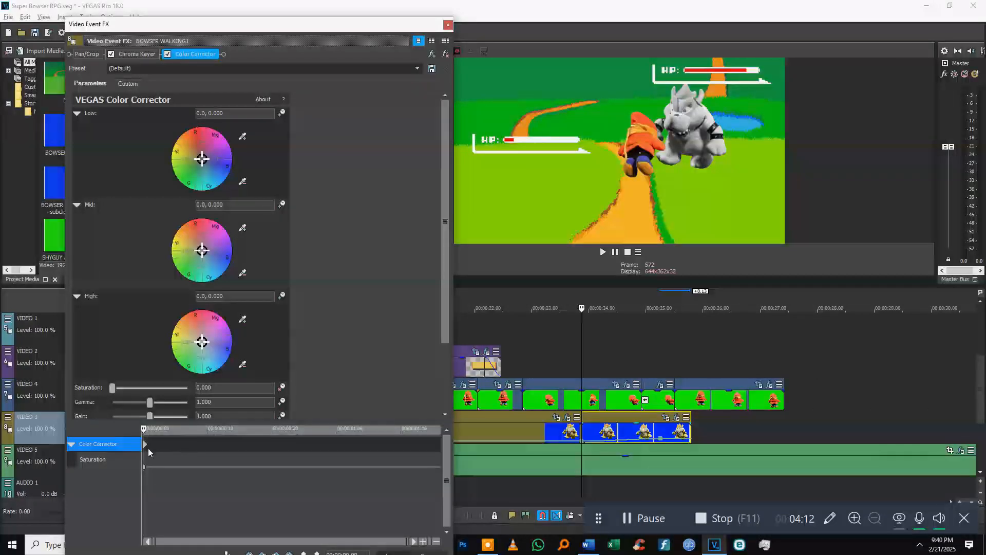
pyautogui.click(114, 389)
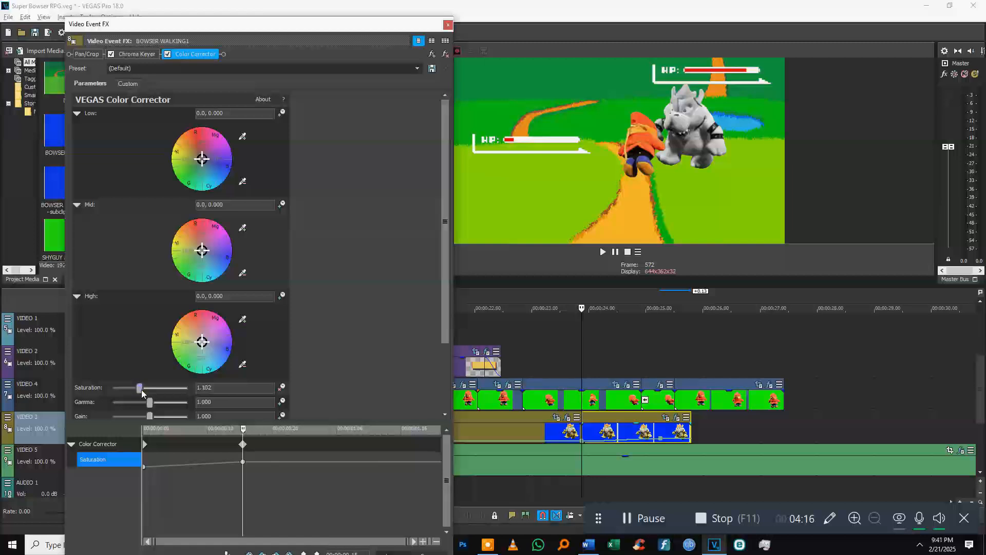
pyautogui.click(586, 365)
pyautogui.press('space')
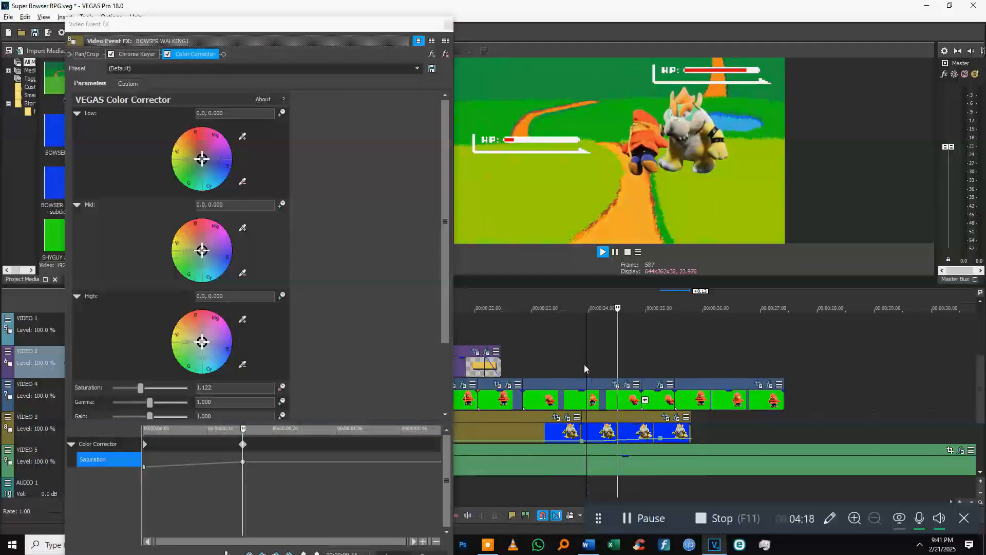
pyautogui.click(551, 356)
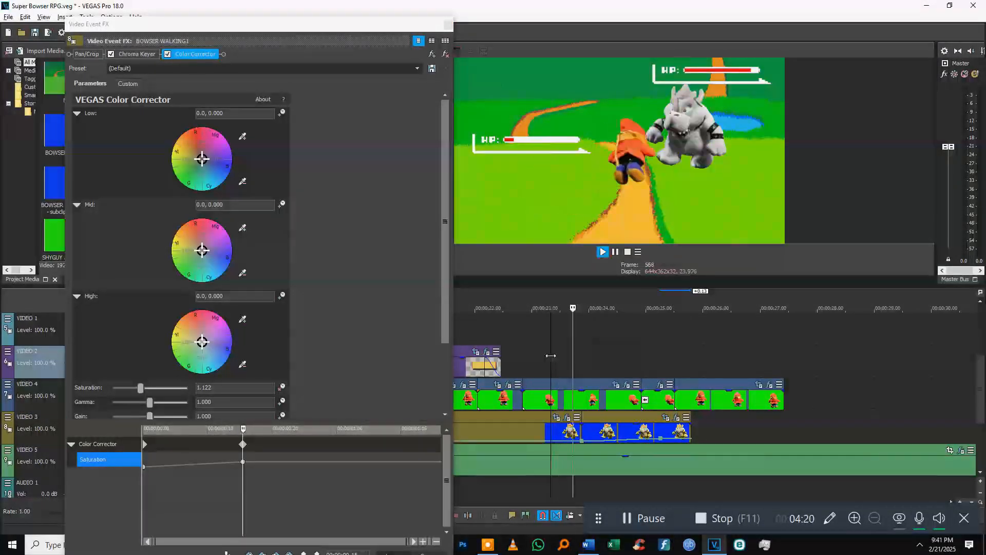
pyautogui.hotkey('ctrl', 's')
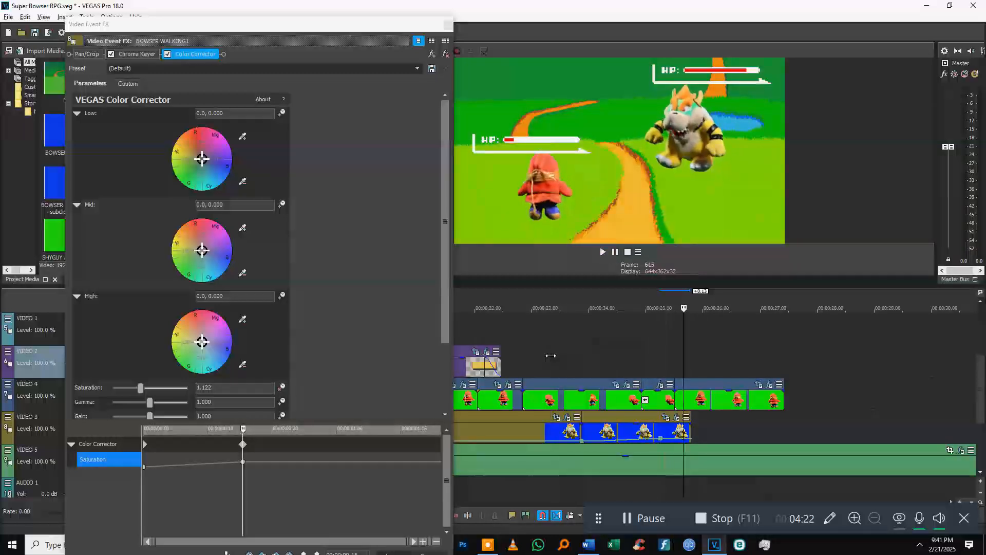
pyautogui.click(446, 25)
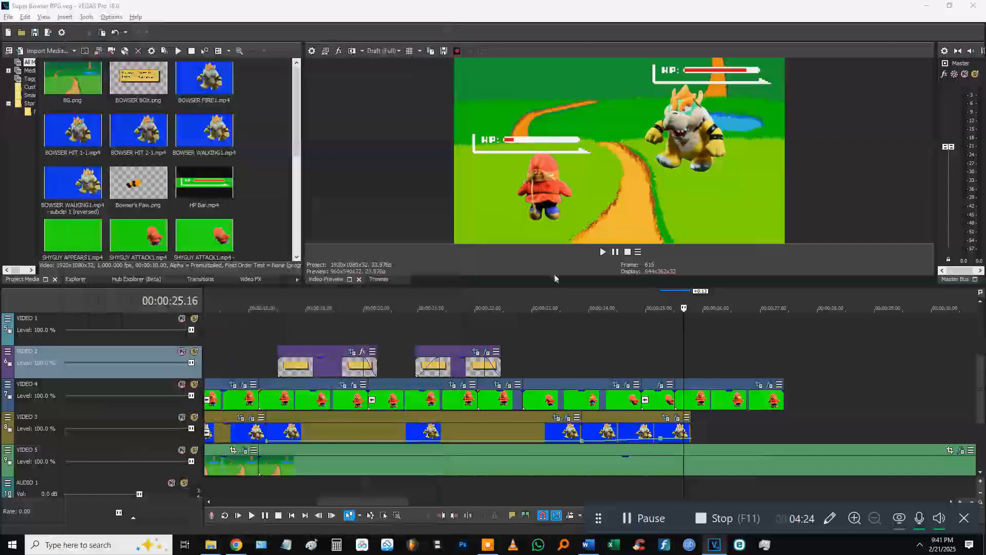
# Step: Add further Shy Guy clips at the end of VIDEO 4 up to 00:00:29.08 and Bowser clips at the end of VIDEO 3
pyautogui.scroll(3, 593, 394)
pyautogui.scroll(1, 593, 394)
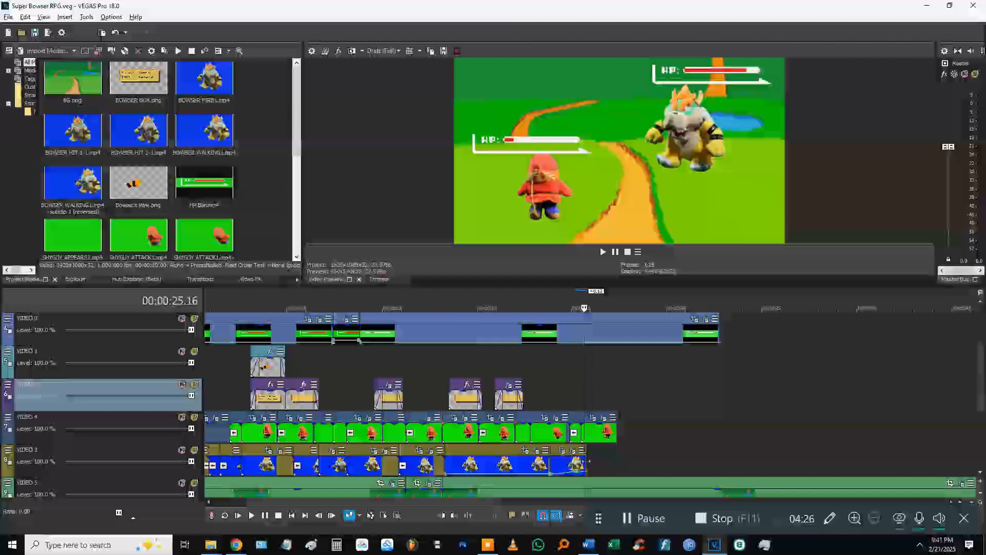
pyautogui.scroll(-3, 594, 394)
pyautogui.rightClick(605, 433)
pyautogui.click(627, 380)
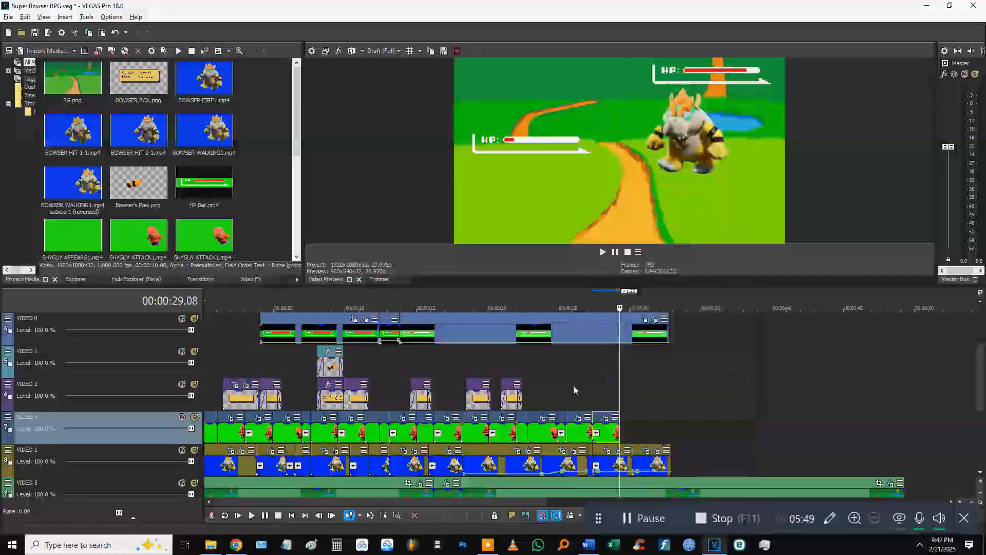
# Step: Copy the box clip behind "Bowser fell asleep." on VIDEO 2 and paste it on the same track at about 00:00:23.20
pyautogui.click(573, 384)
pyautogui.press('space')
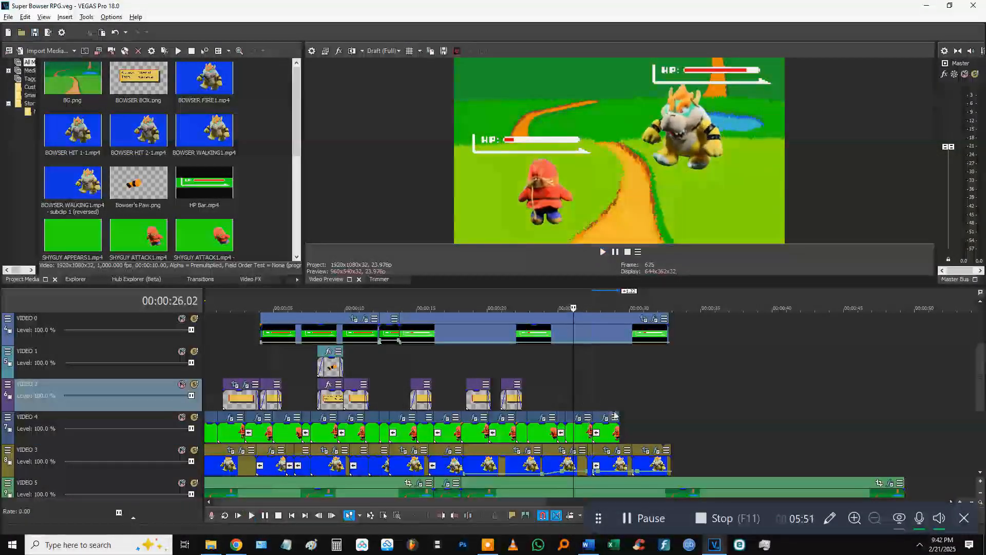
pyautogui.scroll(1, 534, 408)
pyautogui.click(514, 399)
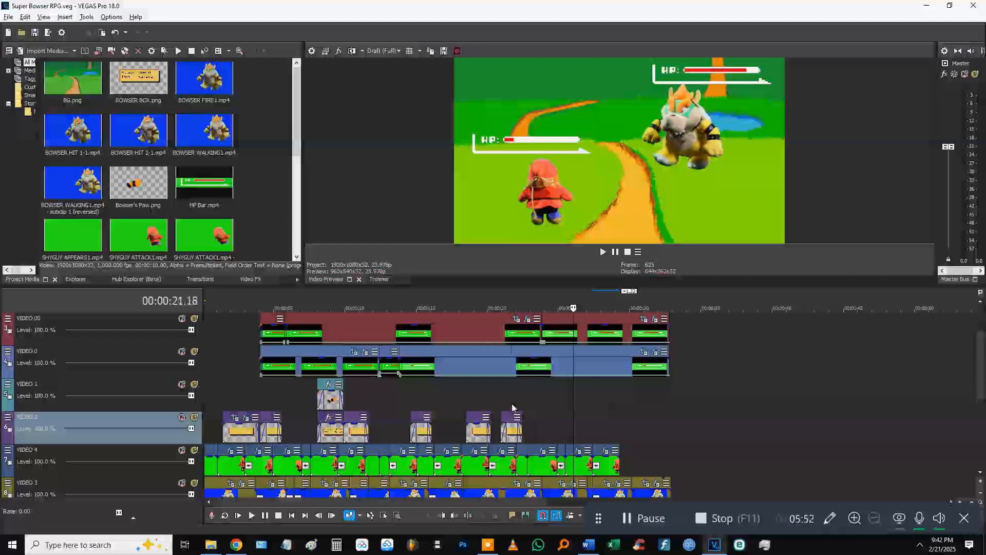
pyautogui.click(477, 394)
pyautogui.press('space')
pyautogui.click(482, 434)
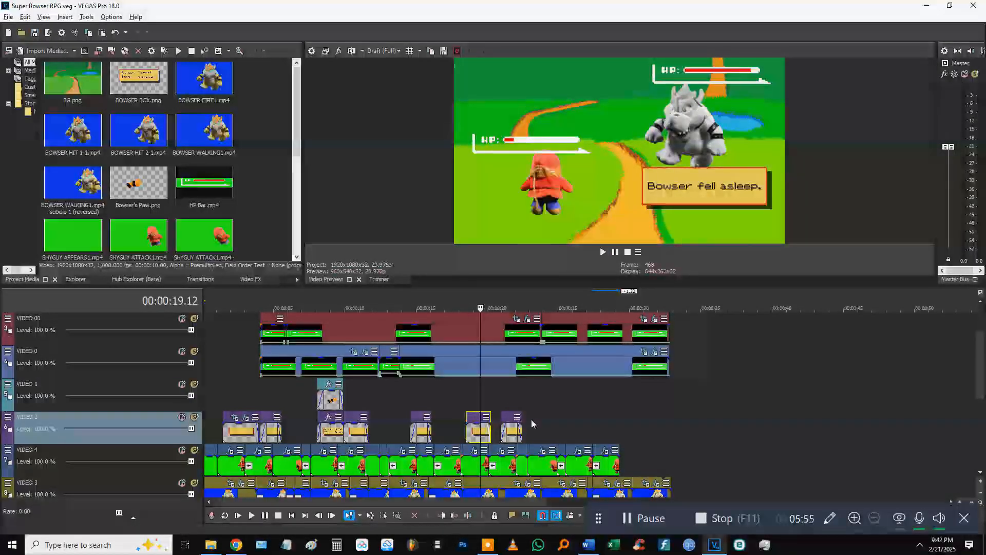
pyautogui.click(545, 414)
pyautogui.hotkey('ctrl', 'v')
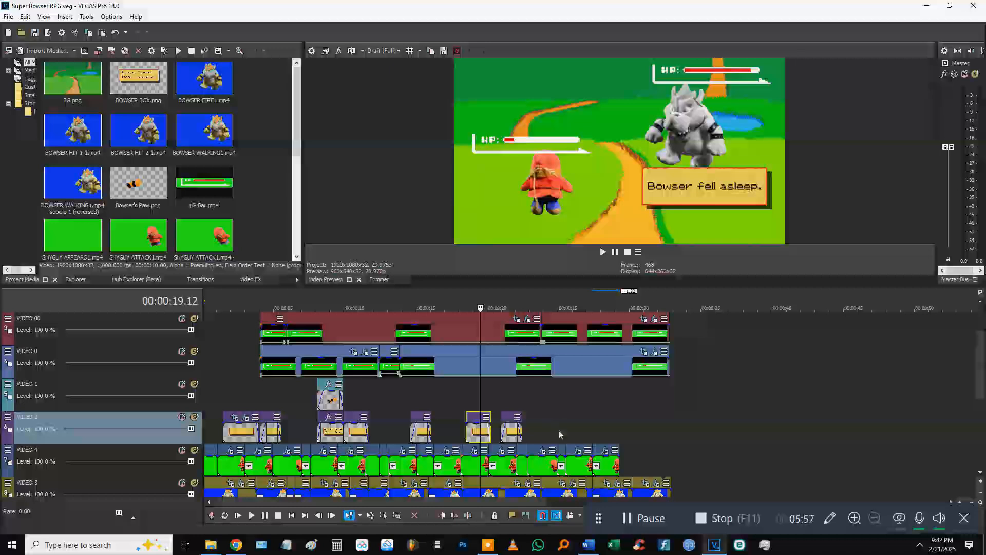
# Step: Play back Shy Guy's hit and move the pasted text box on VIDEO 2 to start at about 00:00:24.08
pyautogui.press('space')
pyautogui.click(531, 401)
pyautogui.scroll(2, 530, 399)
pyautogui.click(530, 399)
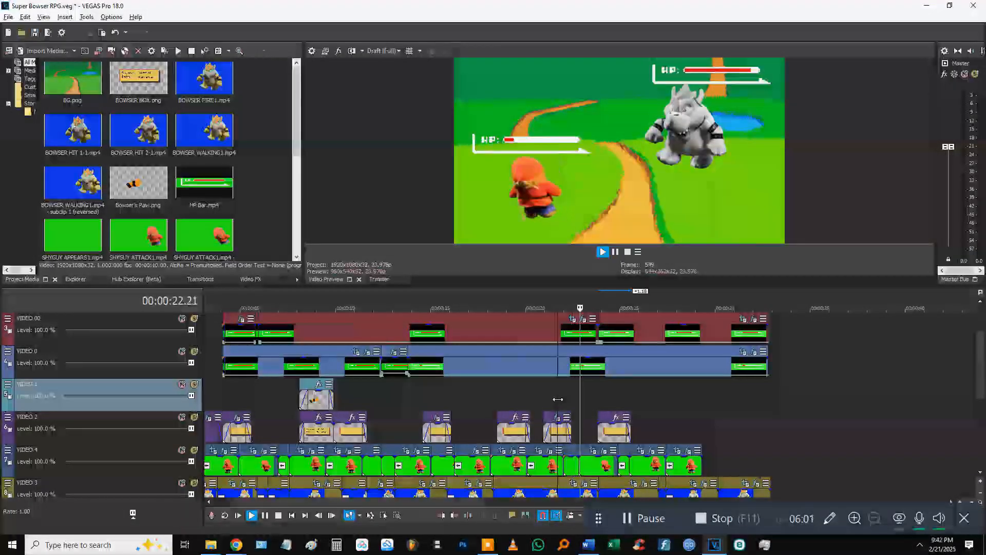
pyautogui.press('Return')
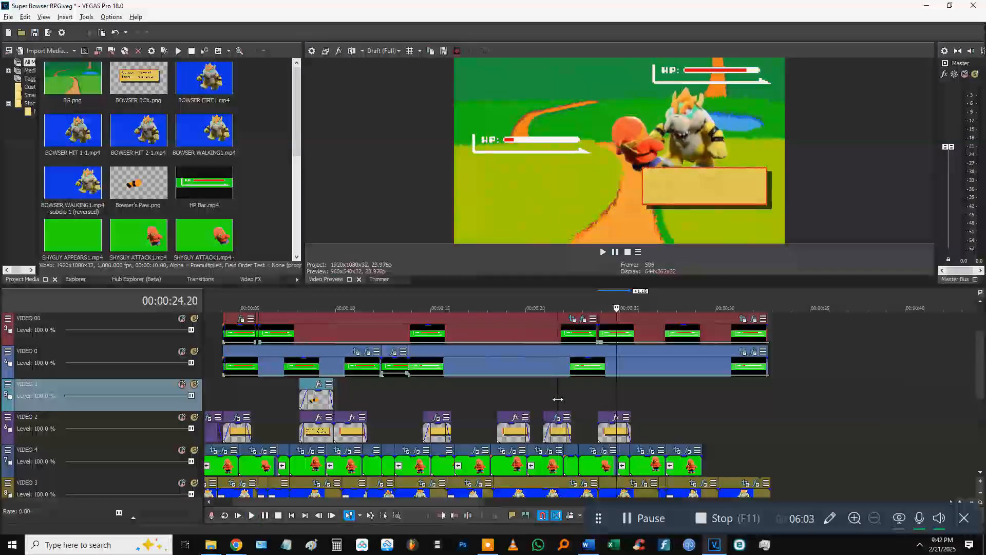
pyautogui.click(593, 400)
pyautogui.press('space')
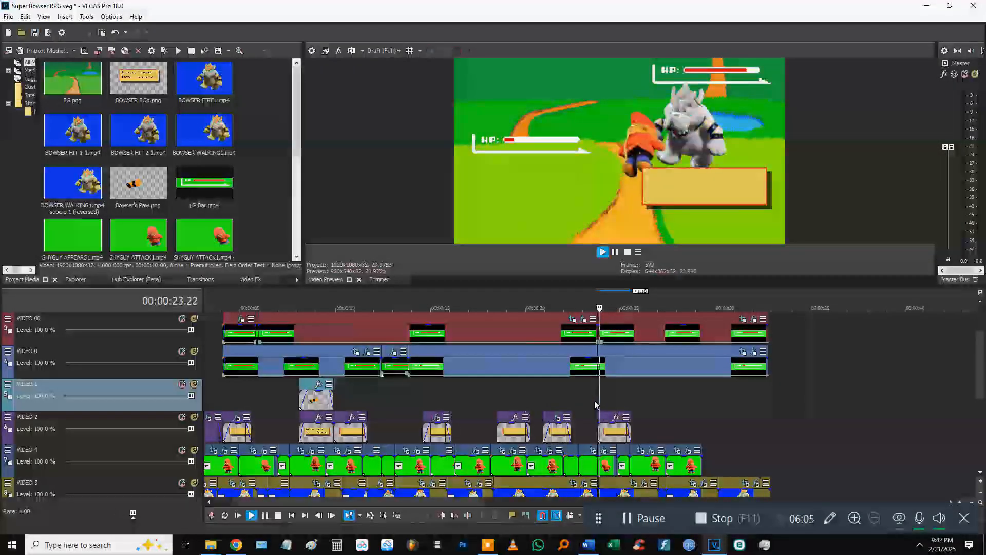
pyautogui.scroll(2, 586, 406)
pyautogui.press('space')
pyautogui.moveTo(564, 425); pyautogui.dragTo(617, 432)
# Step: Replay the hit and shift the pasted text box on VIDEO 2 to start at 00:00:24.14
pyautogui.click(544, 396)
pyautogui.press('space')
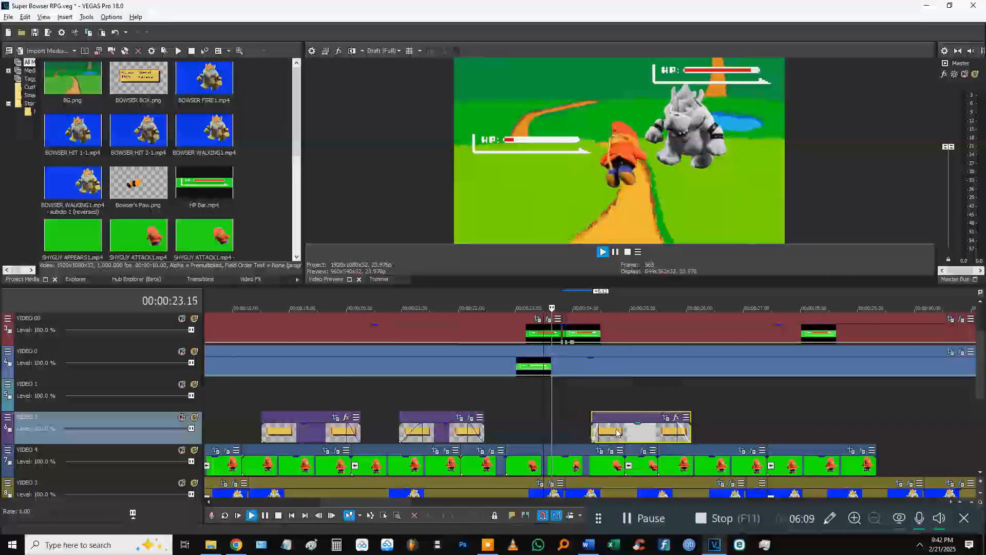
pyautogui.press('Return')
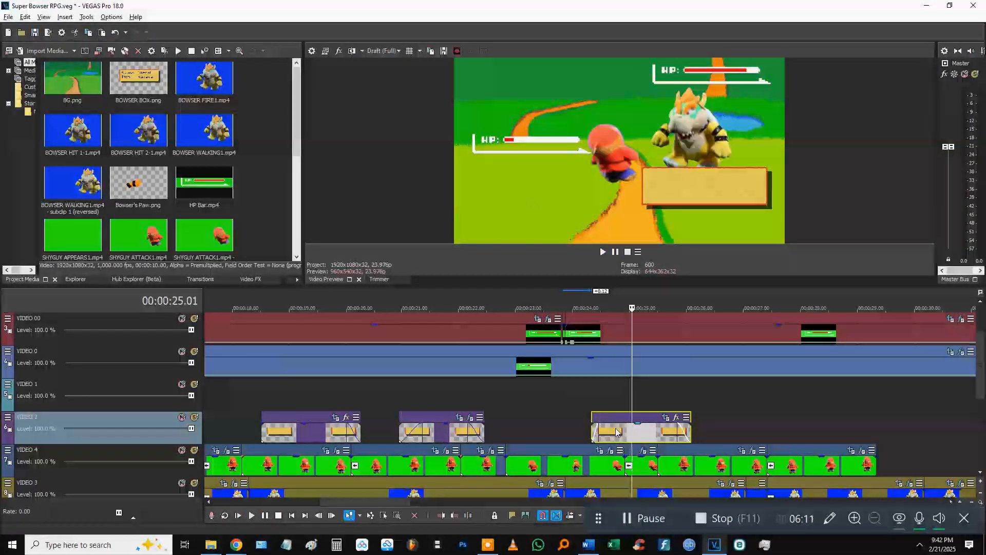
pyautogui.moveTo(617, 432); pyautogui.dragTo(627, 435)
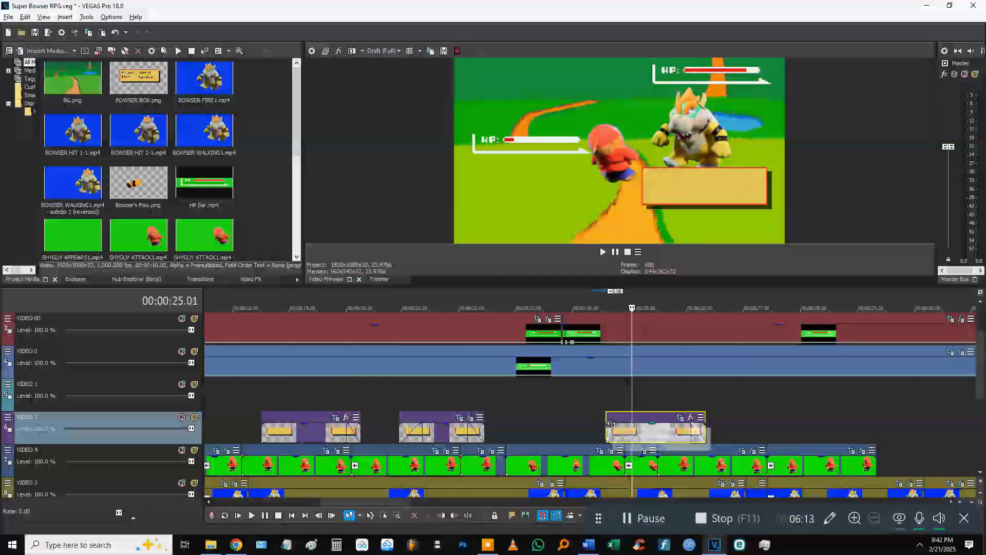
pyautogui.click(596, 406)
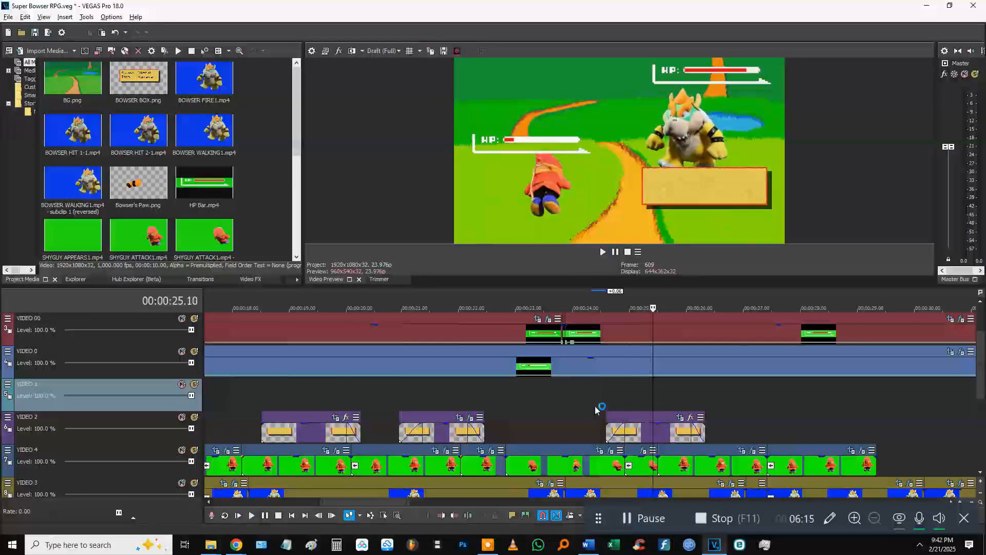
pyautogui.scroll(2, 618, 390)
pyautogui.scroll(-2, 616, 370)
pyautogui.click(480, 371)
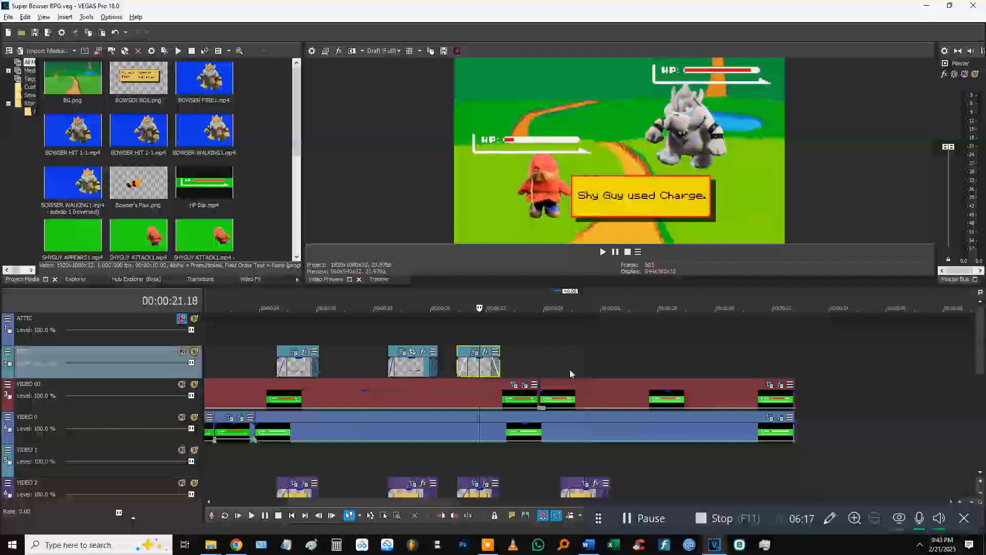
pyautogui.click(559, 370)
pyautogui.hotkey('ctrl', 'v')
pyautogui.press('Return')
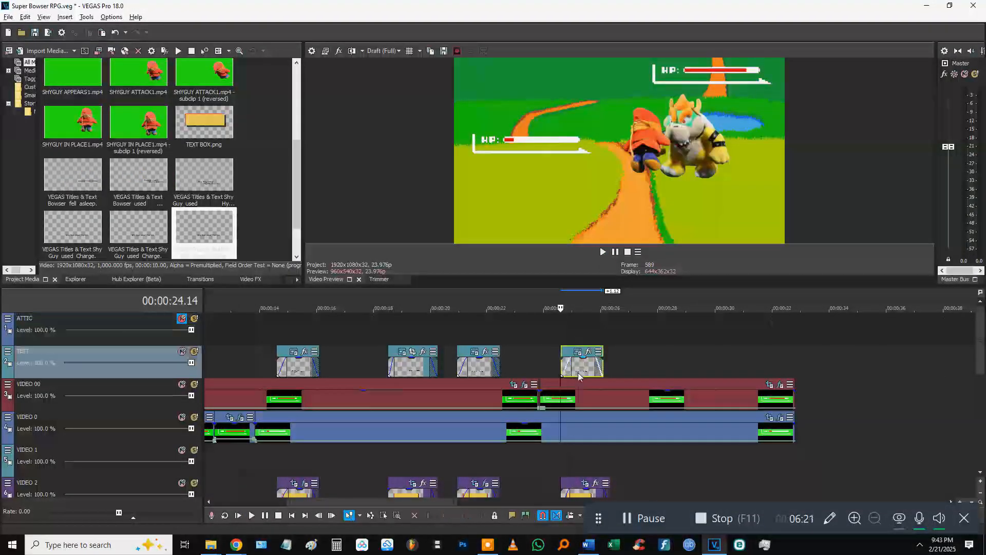
pyautogui.hotkey('ctrl', 'z')
# Step: Paste an independent copy of the "Bowser fell asleep." caption on the TEXT track at 00:00:24.14, above the new box
pyautogui.click(393, 330)
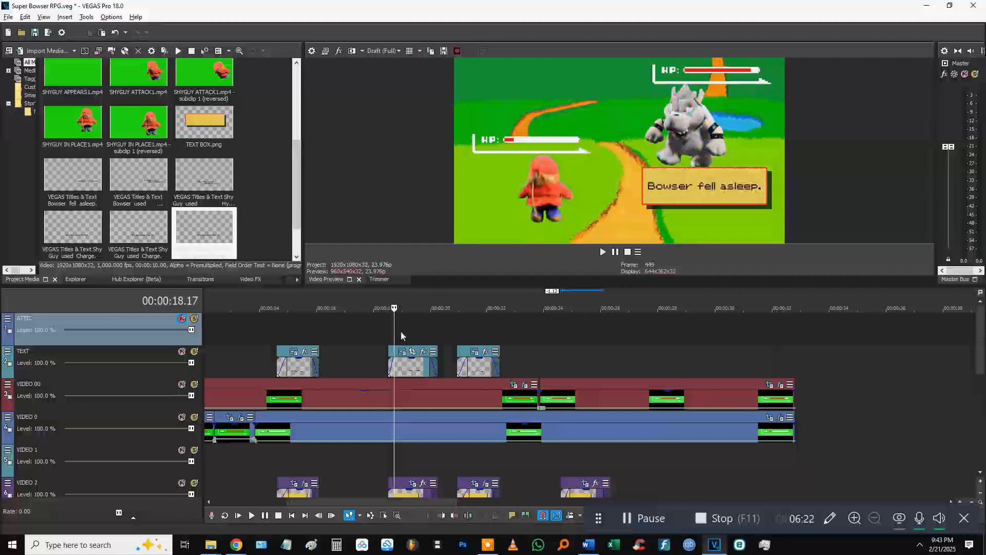
pyautogui.click(558, 369)
pyautogui.hotkey('ctrl', 'v')
pyautogui.press('Return')
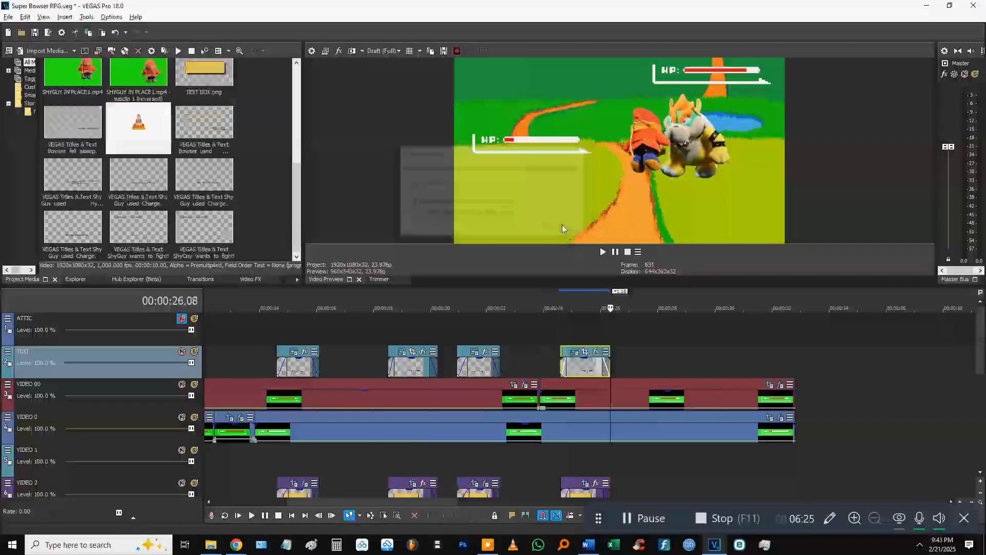
# Step: Play back the hit to check the timing of the pasted caption and box on the TEXT and VIDEO 2 tracks
pyautogui.click(558, 330)
pyautogui.press('space')
pyautogui.scroll(2, 556, 331)
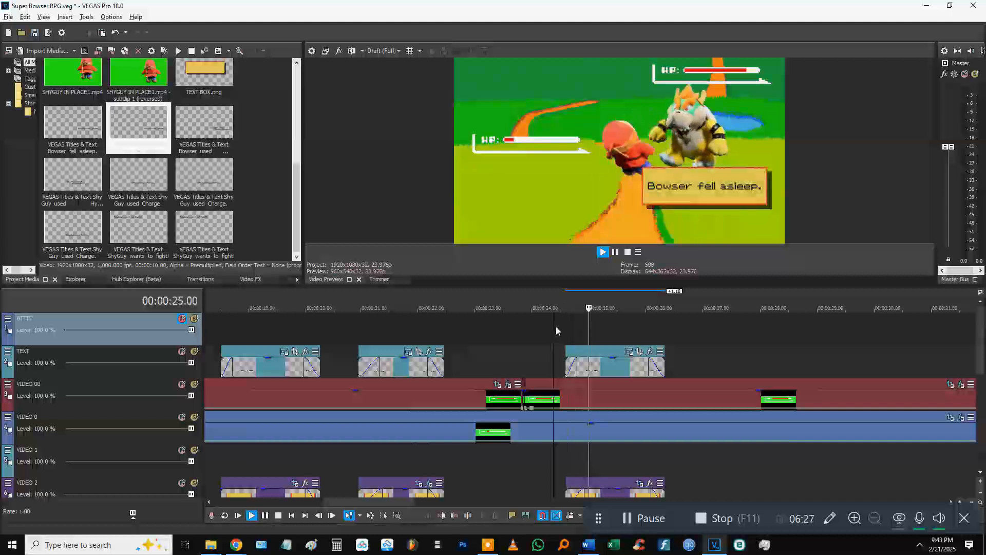
pyautogui.press('space')
pyautogui.click(565, 327)
pyautogui.scroll(-1, 574, 345)
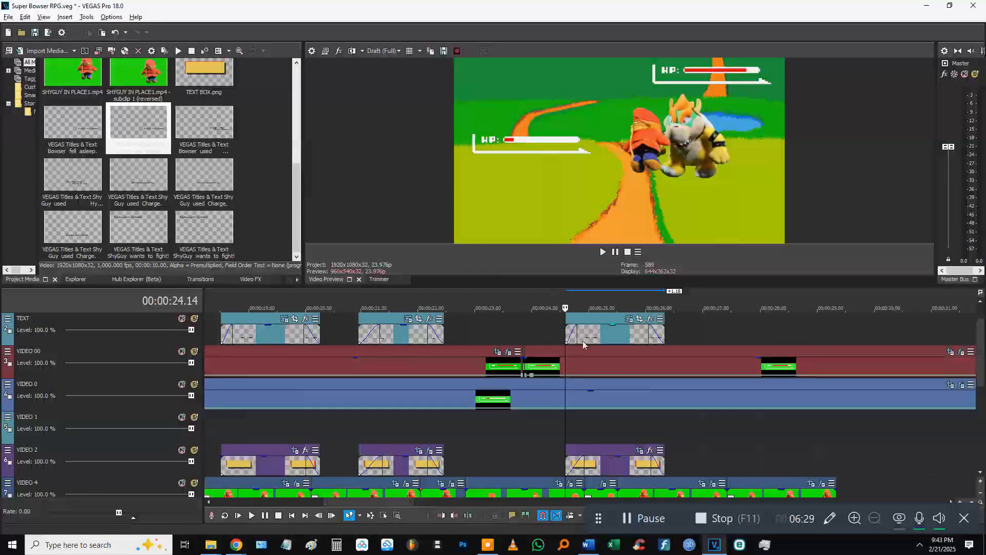
pyautogui.click(584, 463)
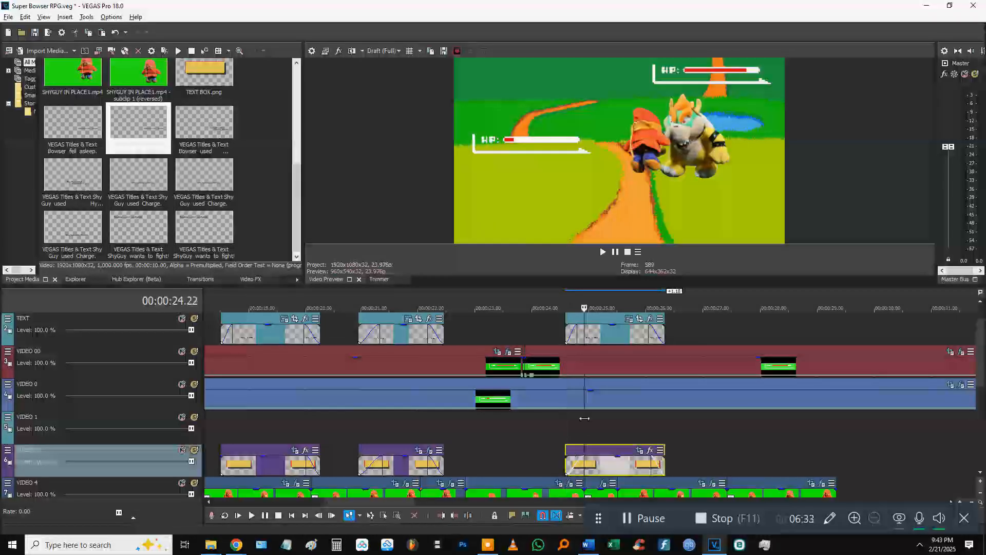
pyautogui.keyDown('ctrl'); pyautogui.click(580, 333); pyautogui.keyUp('ctrl')
pyautogui.click(608, 383)
pyautogui.keyDown('ctrl'); pyautogui.click(561, 326); pyautogui.keyUp('ctrl')
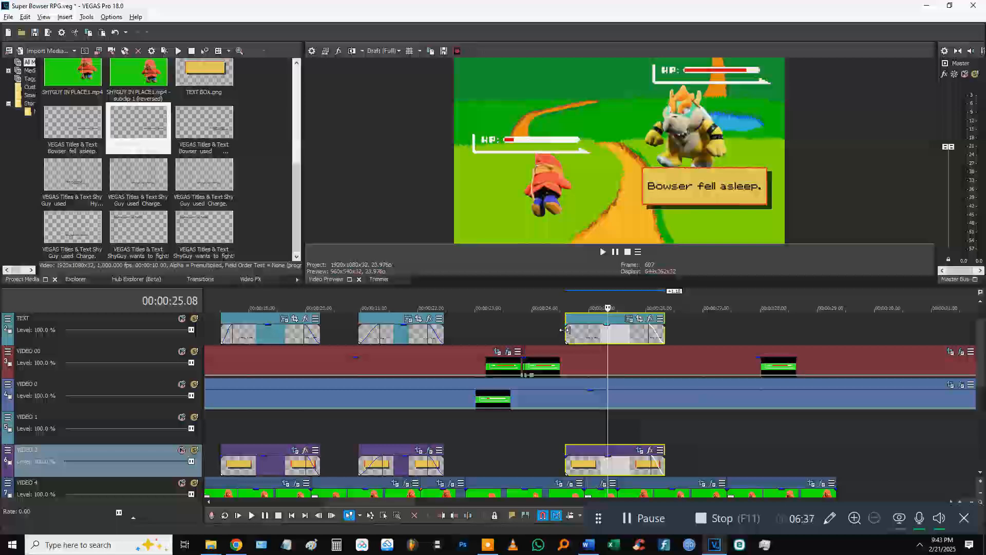
pyautogui.click(555, 327)
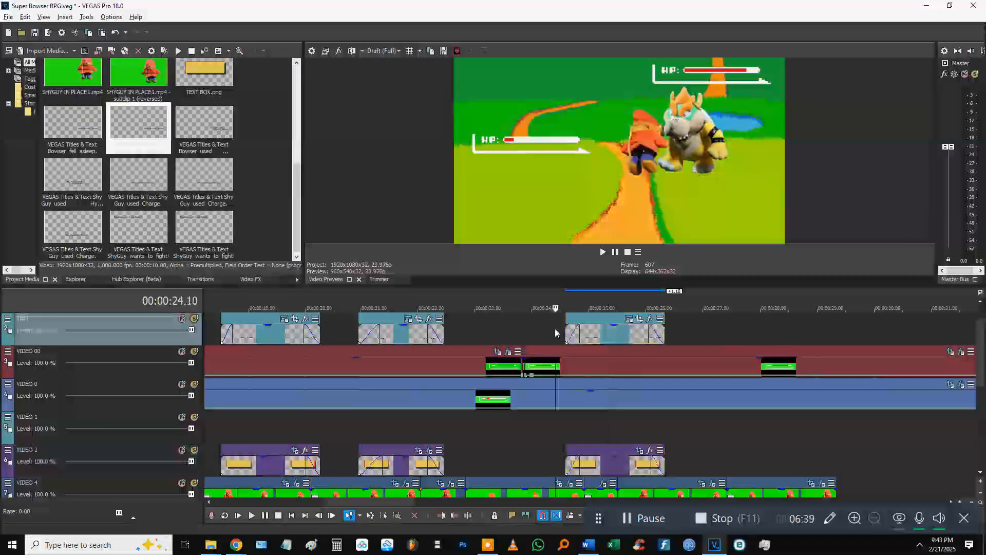
pyautogui.press('space')
# Step: Change the pasted caption to "Bowser woke up.", enlarge it to a scale of 0.783 within the box, and save the project
pyautogui.doubleClick(591, 329)
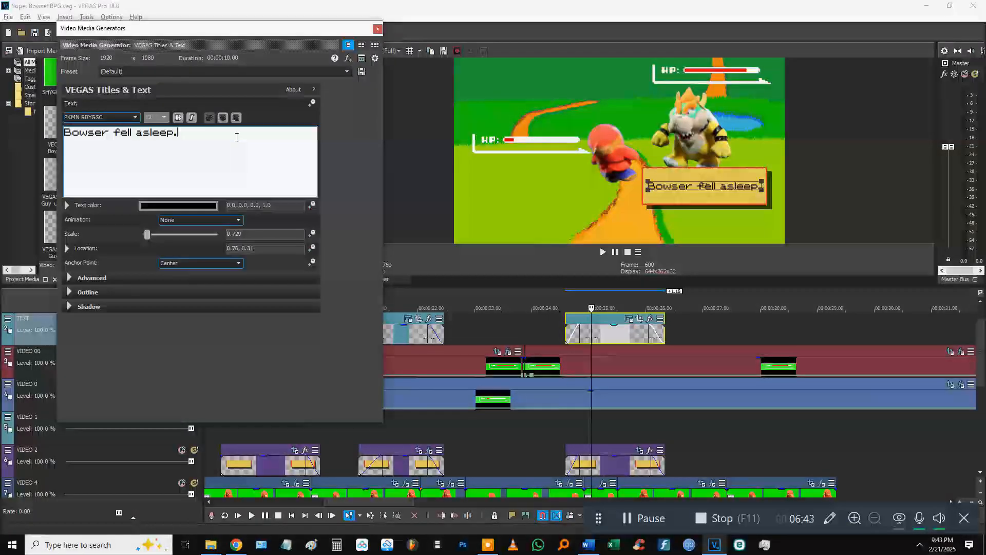
pyautogui.write('ke')
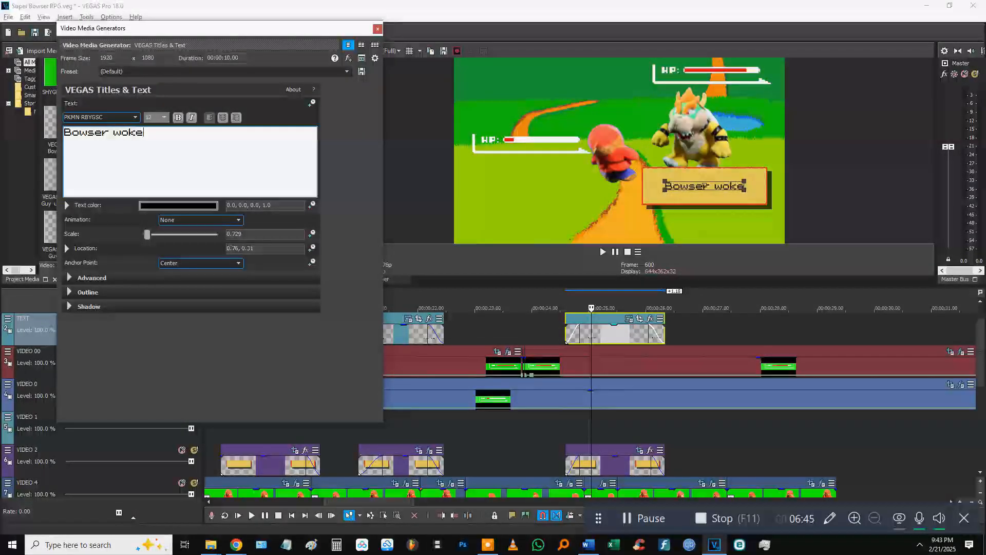
pyautogui.hotkey('ctrl', 's')
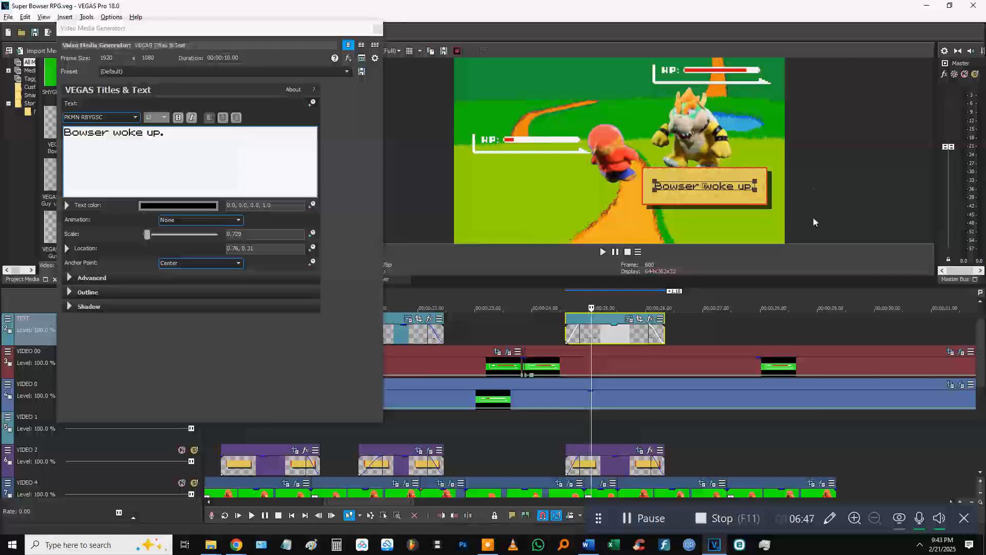
pyautogui.moveTo(757, 189); pyautogui.dragTo(720, 174)
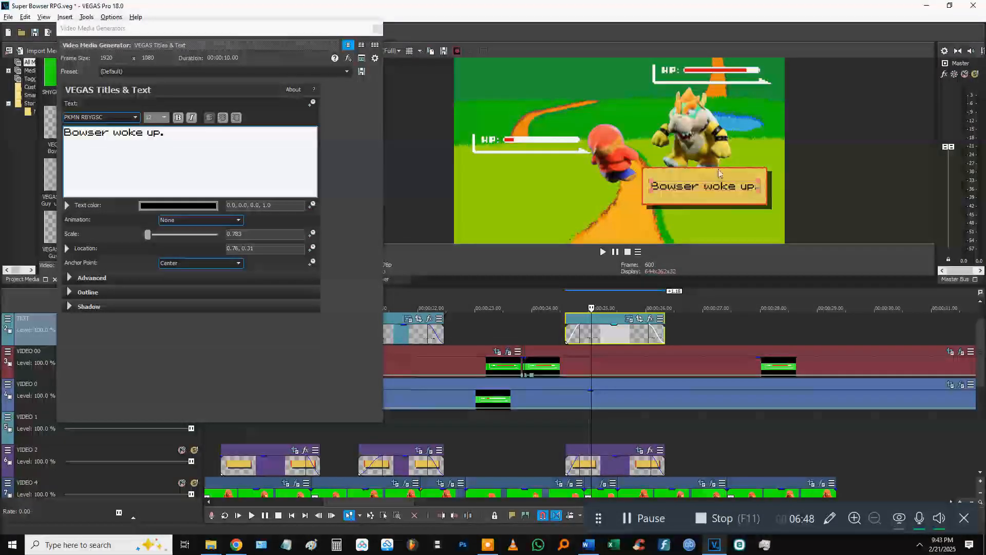
pyautogui.click(378, 29)
# Step: Play back the hit with the new "Bowser woke up." caption from just before the box appears until it disappears
pyautogui.click(558, 398)
pyautogui.press('space')
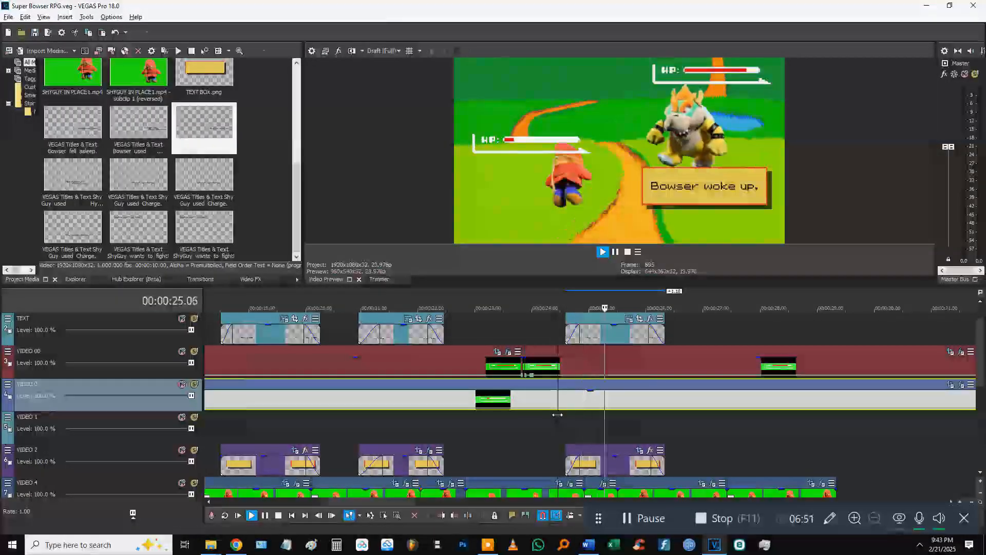
pyautogui.press('Return')
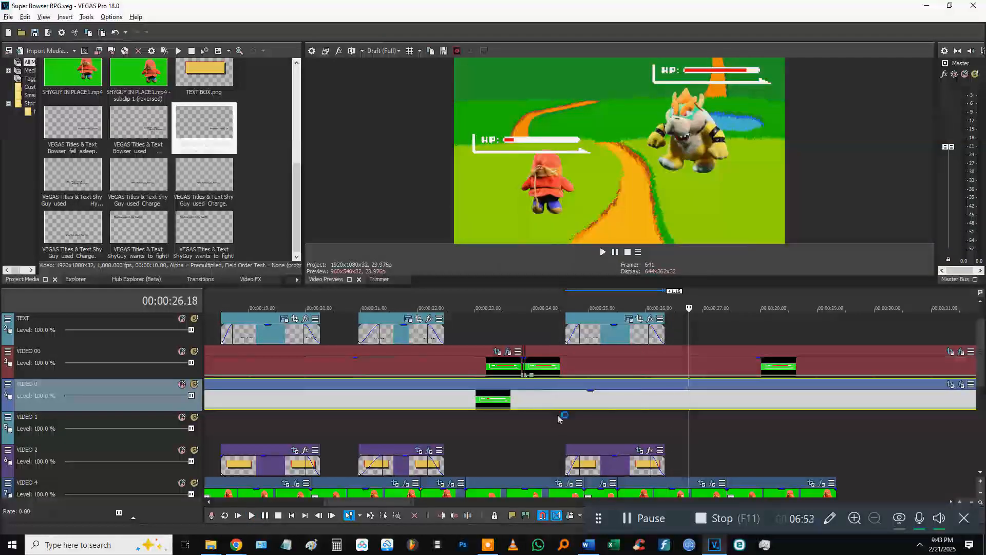
# Step: Copy the attack menu box and the paw pointer from Bowser's earlier turn and paste them at about 00:00:26.15 on VIDEO 2 and VIDEO 1
pyautogui.scroll(-3, 667, 438)
pyautogui.press('space')
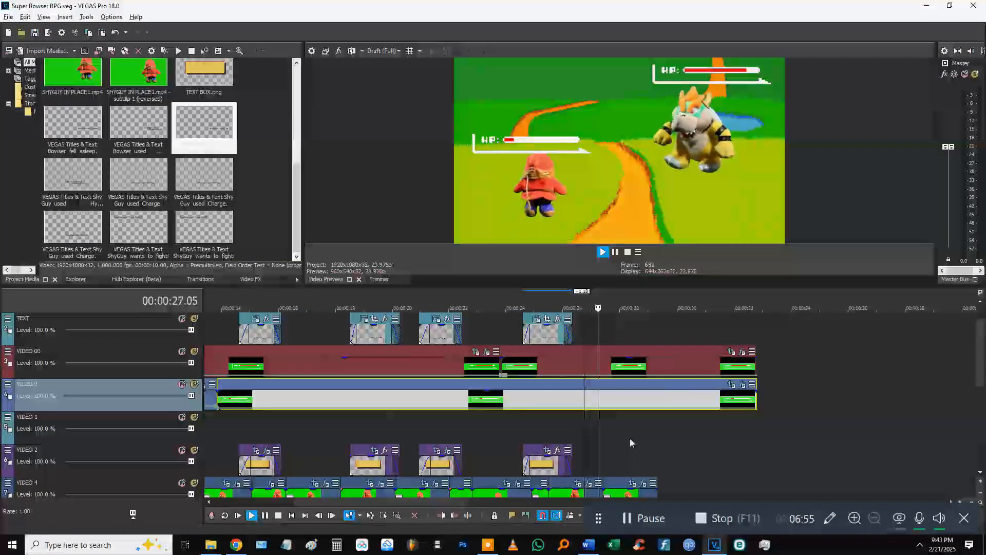
pyautogui.click(362, 430)
pyautogui.press('Return')
pyautogui.click(247, 434)
pyautogui.scroll(-3, 277, 430)
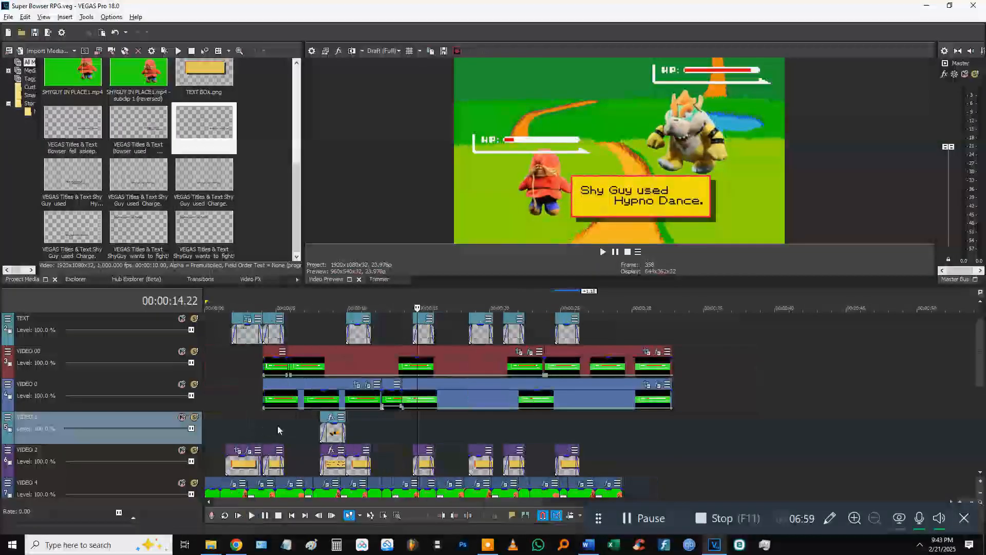
pyautogui.click(271, 428)
pyautogui.click(332, 469)
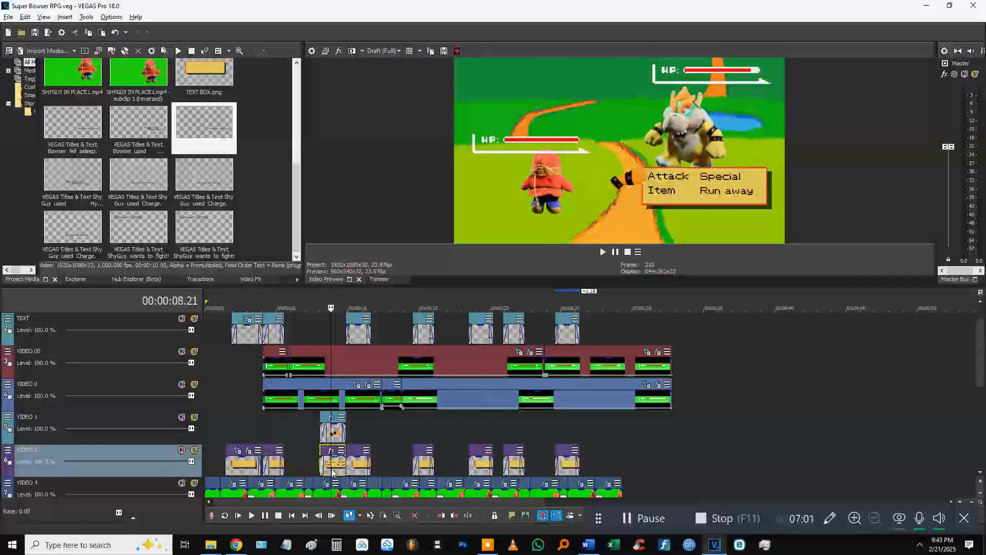
pyautogui.scroll(2, 332, 472)
pyautogui.click(380, 473)
pyautogui.hotkey('ctrl', 'c')
pyautogui.click(714, 434)
pyautogui.hotkey('ctrl', 'v')
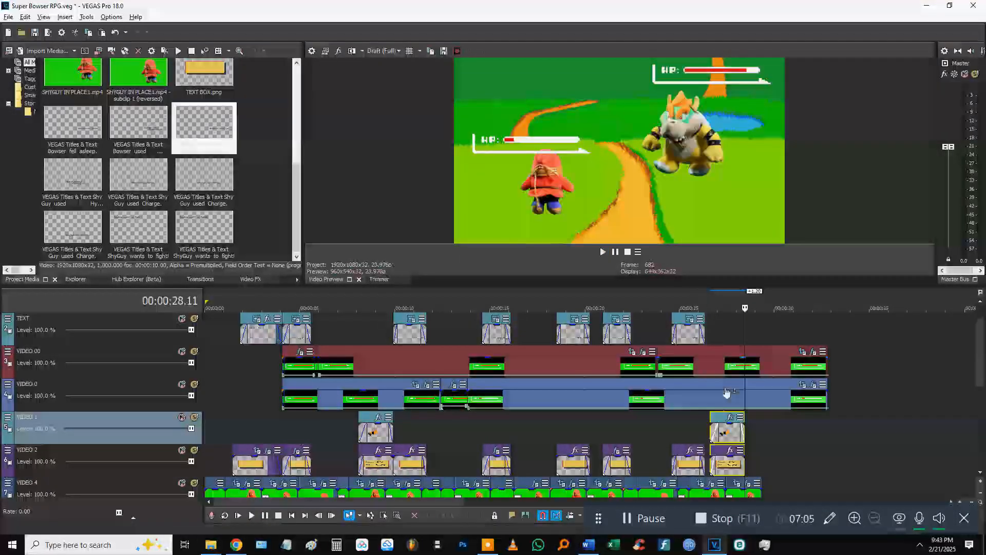
# Step: Move the pasted menu box and paw pointer earlier so they start right where the "Bowser woke up." caption ends
pyautogui.scroll(2, 642, 411)
pyautogui.click(560, 424)
pyautogui.press('space')
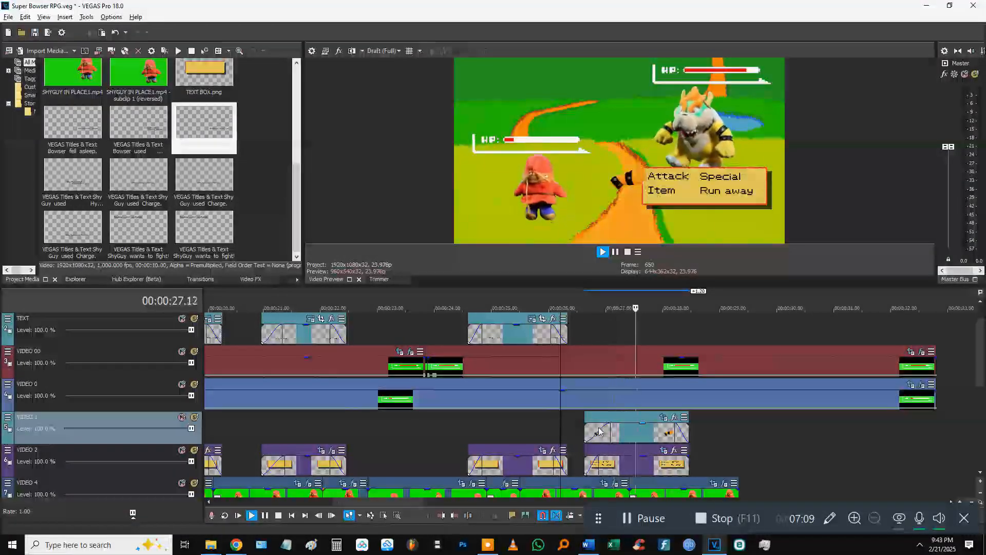
pyautogui.press('space')
pyautogui.moveTo(608, 465); pyautogui.dragTo(592, 465)
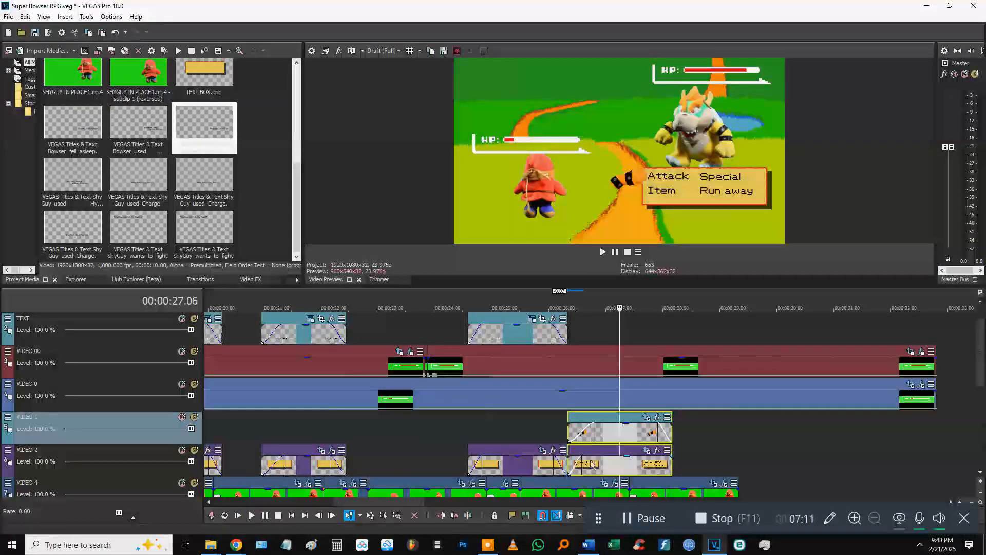
pyautogui.hotkey('ctrl', 'z')
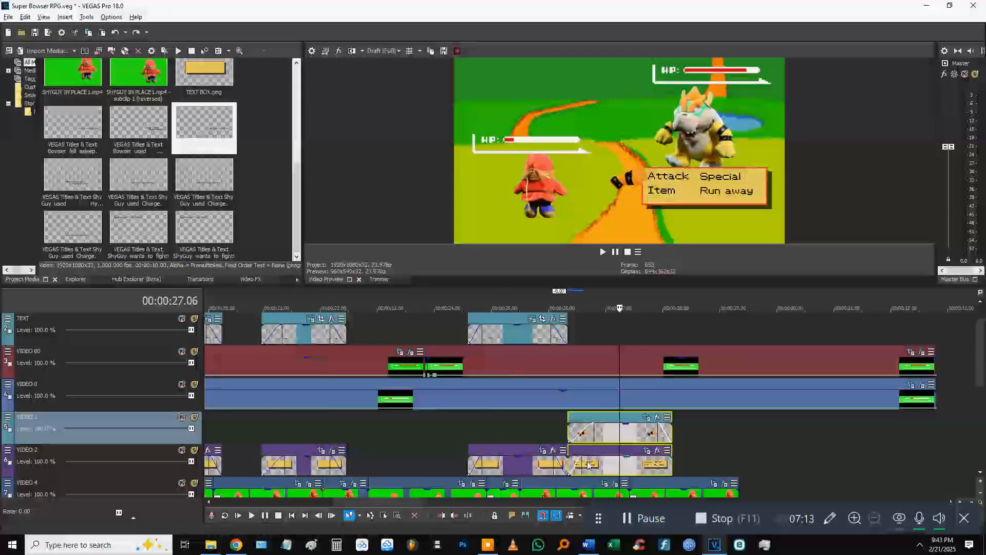
pyautogui.click(589, 465)
# Step: Play back the change from the "Bowser woke up." caption to the attack menu to check its timing
pyautogui.click(556, 434)
pyautogui.press('space')
pyautogui.press('space')
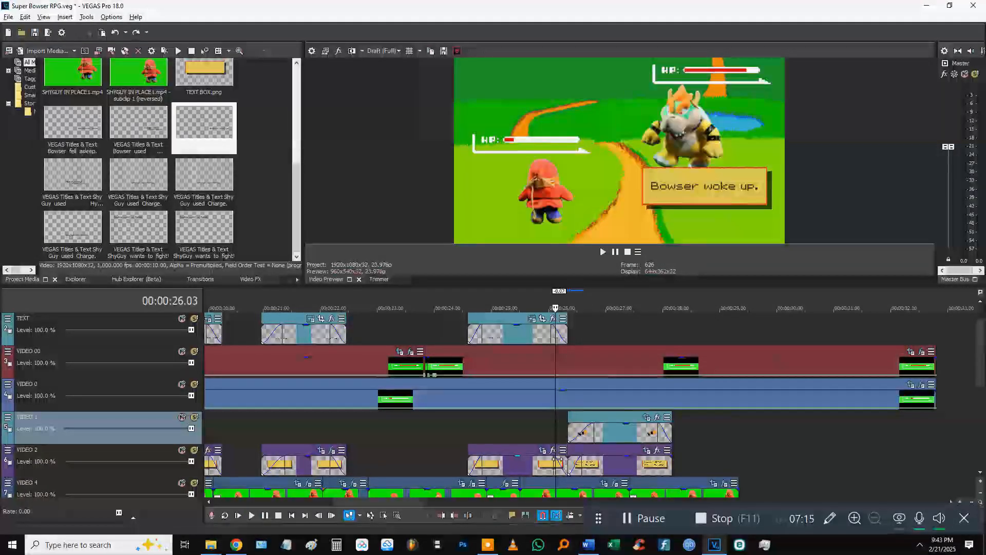
pyautogui.click(558, 459)
pyautogui.click(527, 439)
pyautogui.press('space')
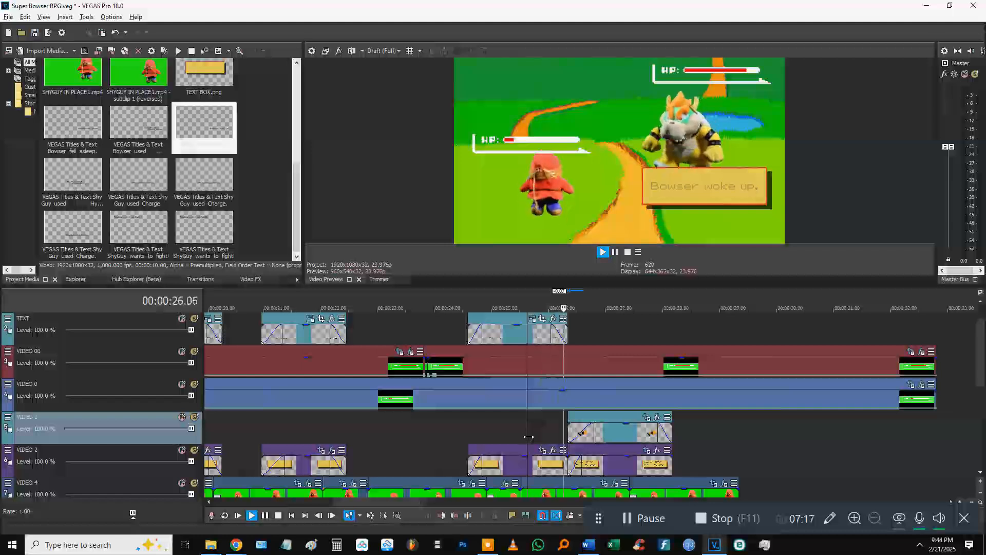
pyautogui.press('space')
# Step: Extend the start of the VIDEO 2 attack menu box earlier so it overlaps the end of the caption box, and play back the crossfade
pyautogui.click(601, 445)
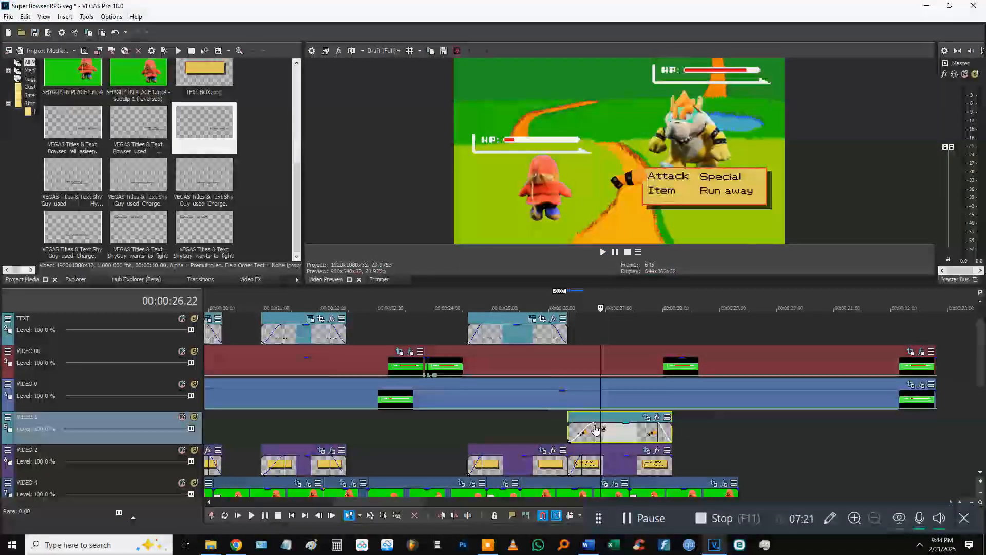
pyautogui.click(583, 446)
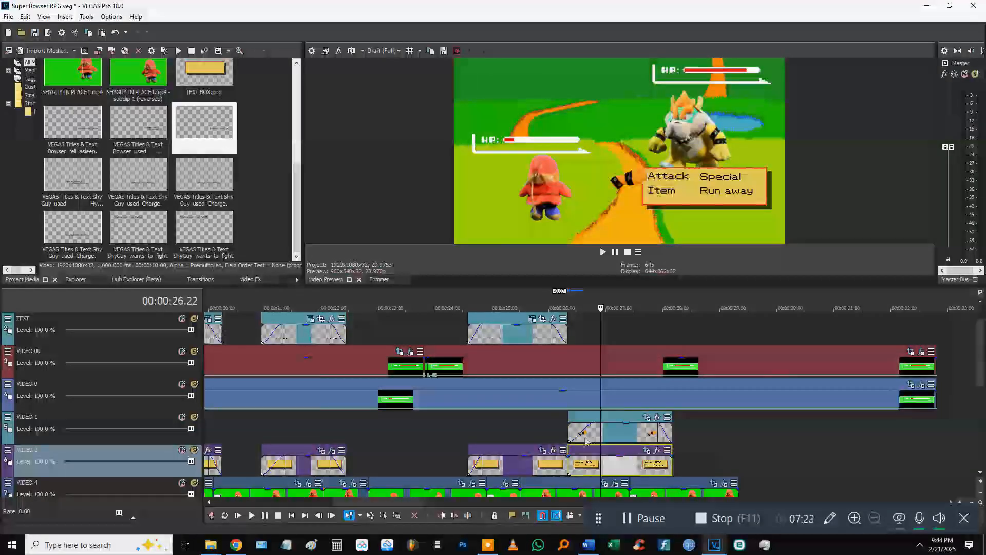
pyautogui.moveTo(568, 461); pyautogui.dragTo(556, 462)
pyautogui.click(547, 437)
pyautogui.press('space')
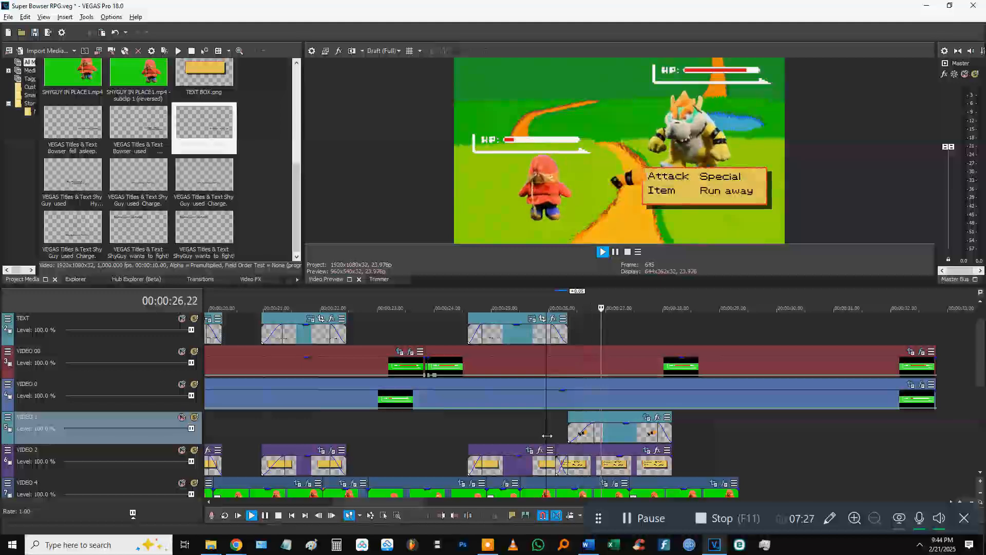
pyautogui.press('space')
# Step: Shorten the crossfade between the caption box and the attack menu box on VIDEO 2, and play back the transition
pyautogui.scroll(3, 558, 433)
pyautogui.click(508, 434)
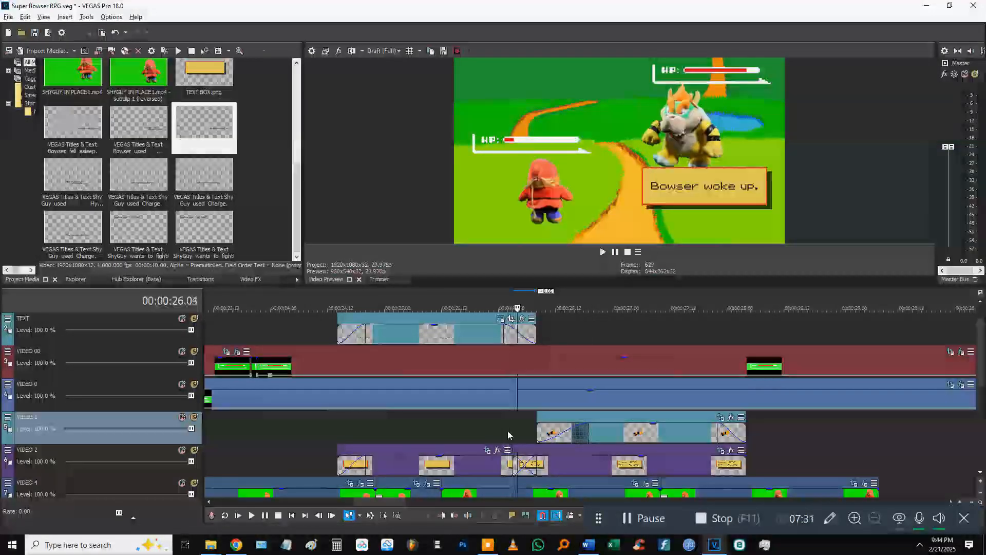
pyautogui.press('space')
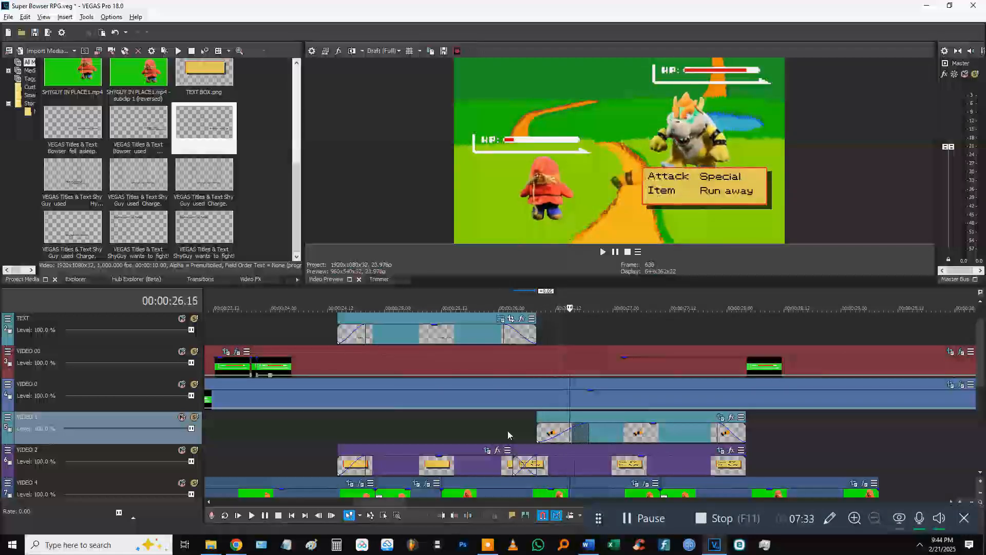
pyautogui.click(586, 427)
pyautogui.click(512, 465)
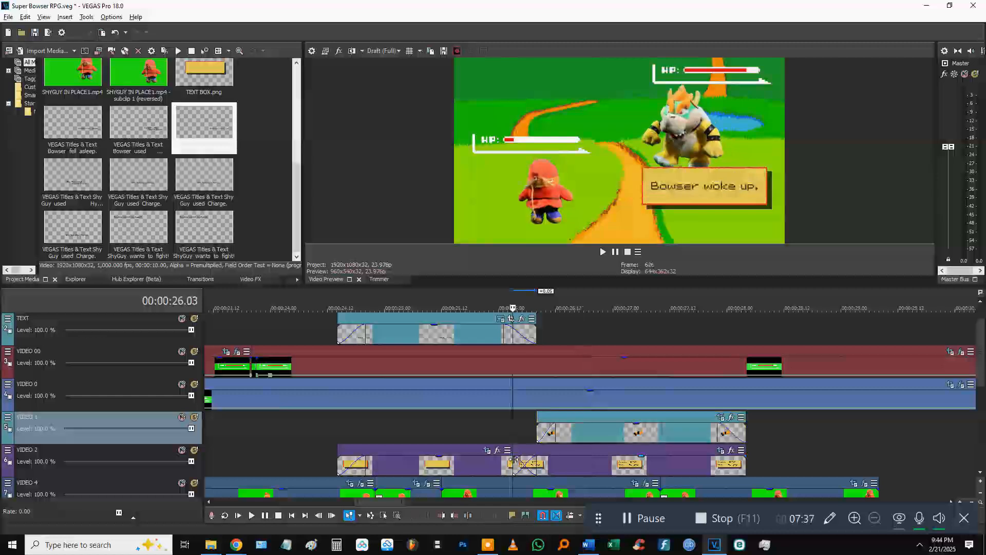
pyautogui.moveTo(512, 465); pyautogui.dragTo(530, 465)
pyautogui.click(509, 446)
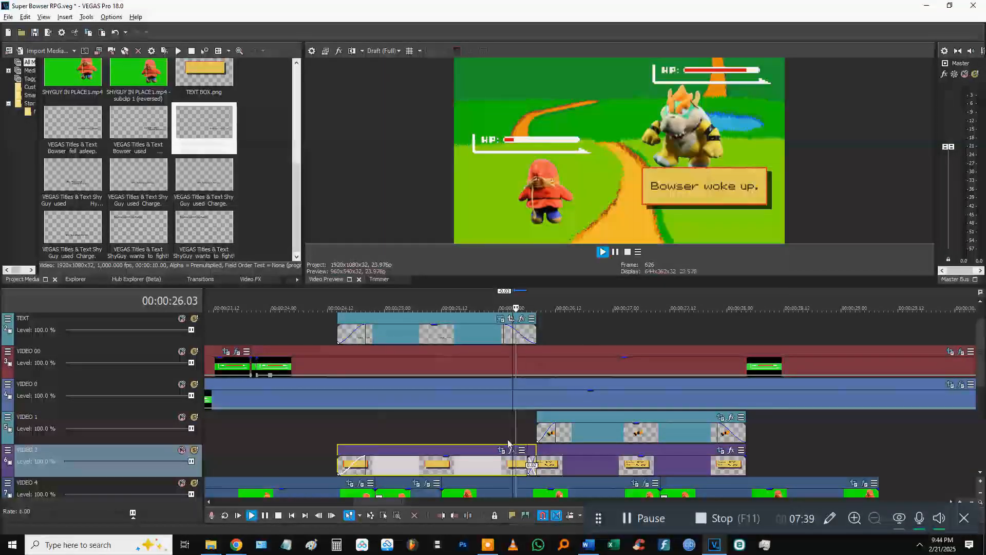
pyautogui.press('space')
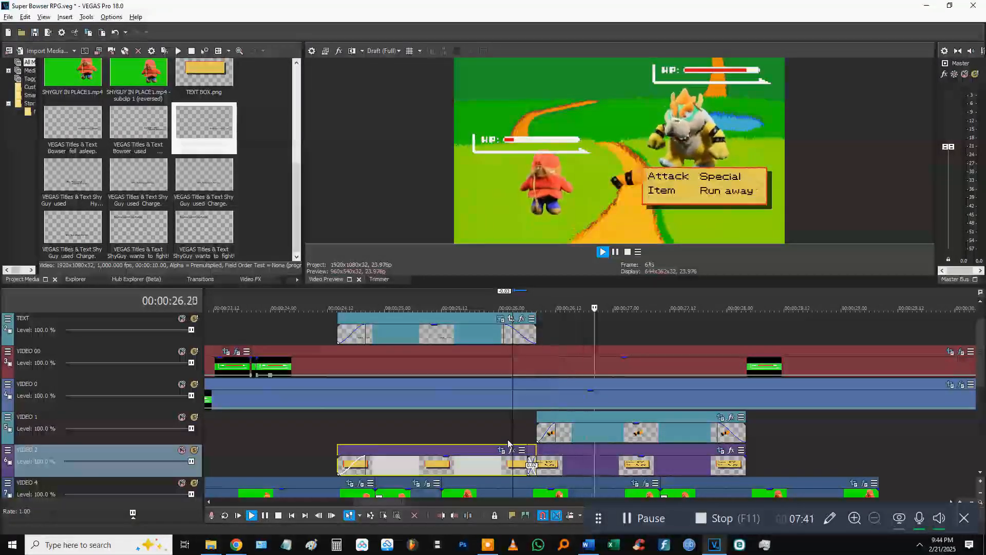
pyautogui.click(522, 434)
pyautogui.press('space')
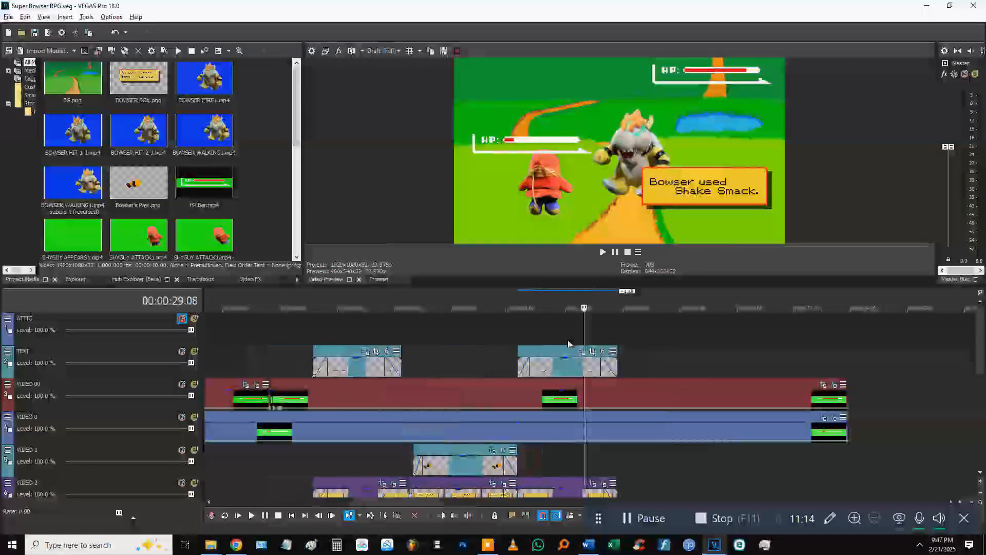
# Step: Change the "Bowser used Shake Smack." caption at 00:00:29.08 on the TEXT track to "Bowser used Trample."
pyautogui.click(581, 353)
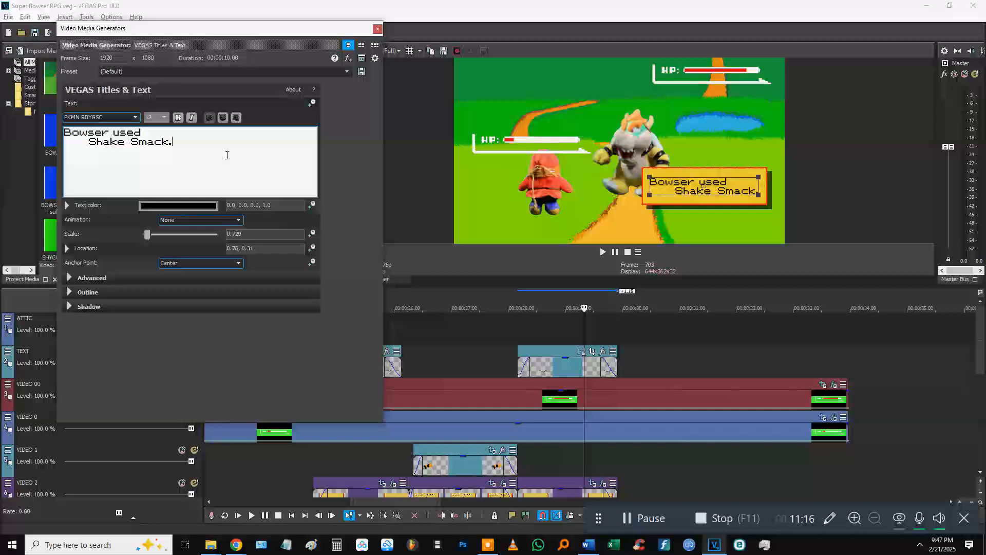
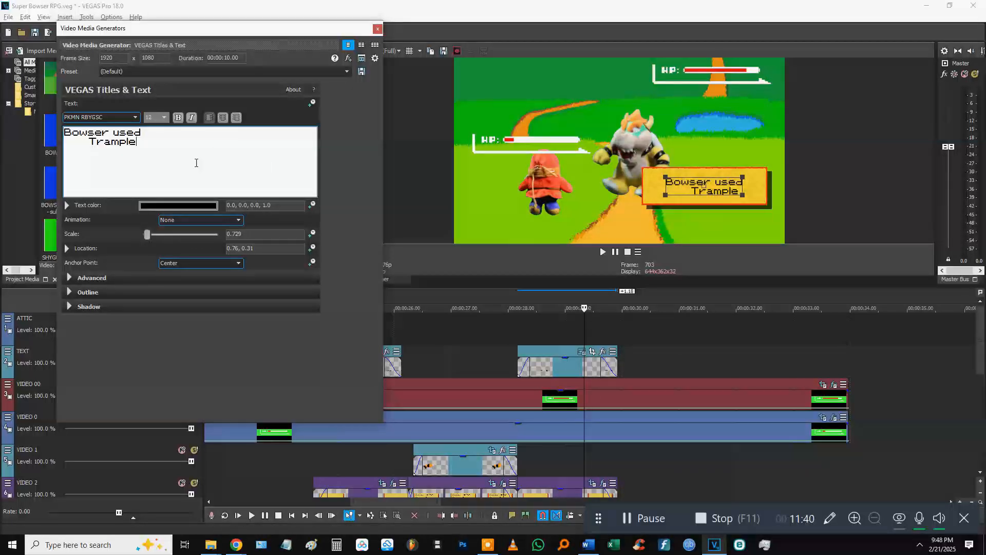
pyautogui.press('BackSpace')
pyautogui.press('BackSpace')
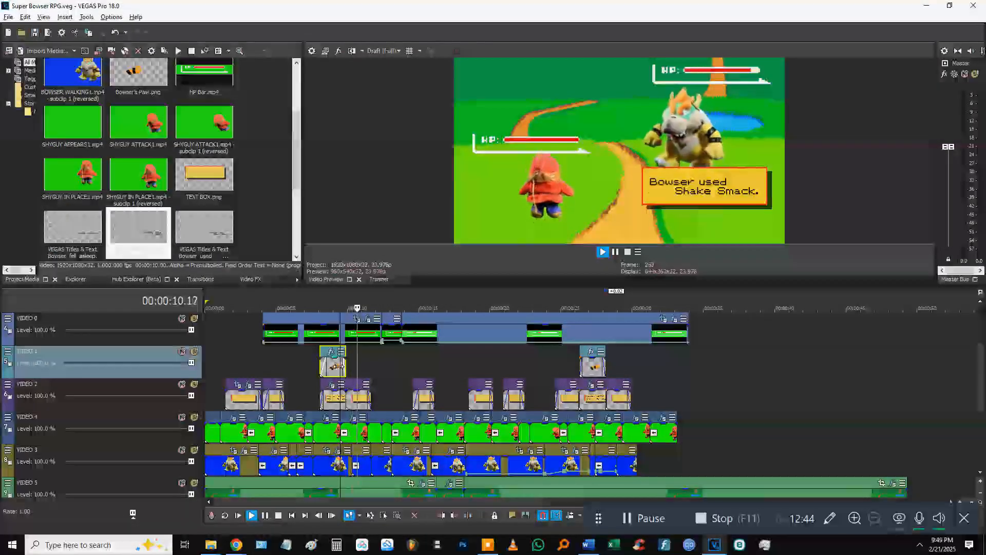
# Step: Undo the last timeline edit and play back the change from the attack menu to the "Bowser used Trample." caption
pyautogui.click(339, 366)
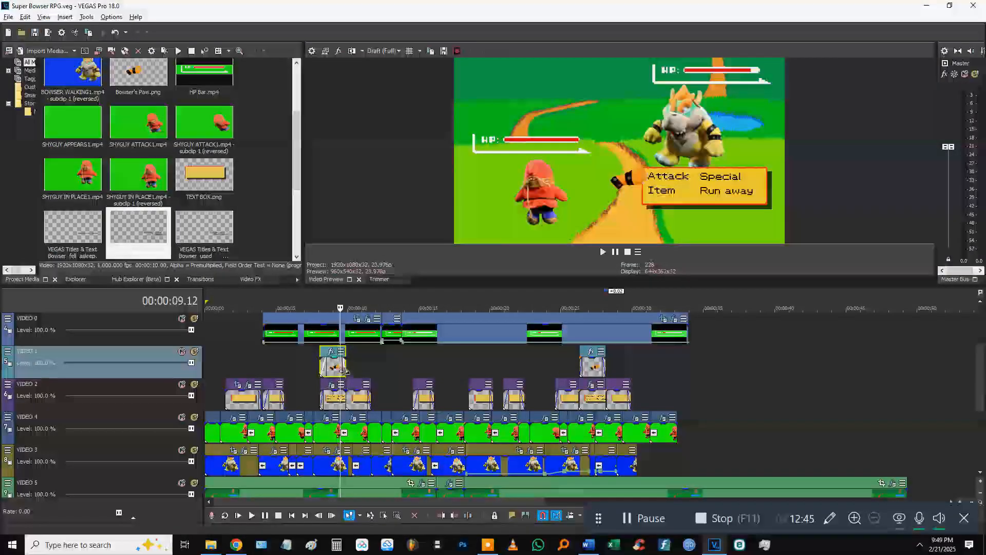
pyautogui.click(619, 371)
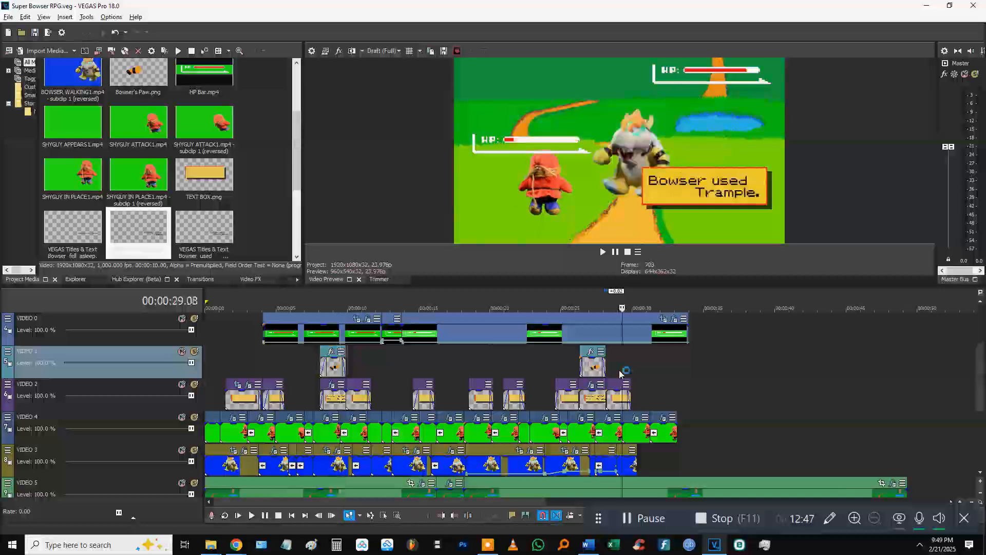
pyautogui.hotkey('ctrl', 'z')
pyautogui.scroll(2, 618, 373)
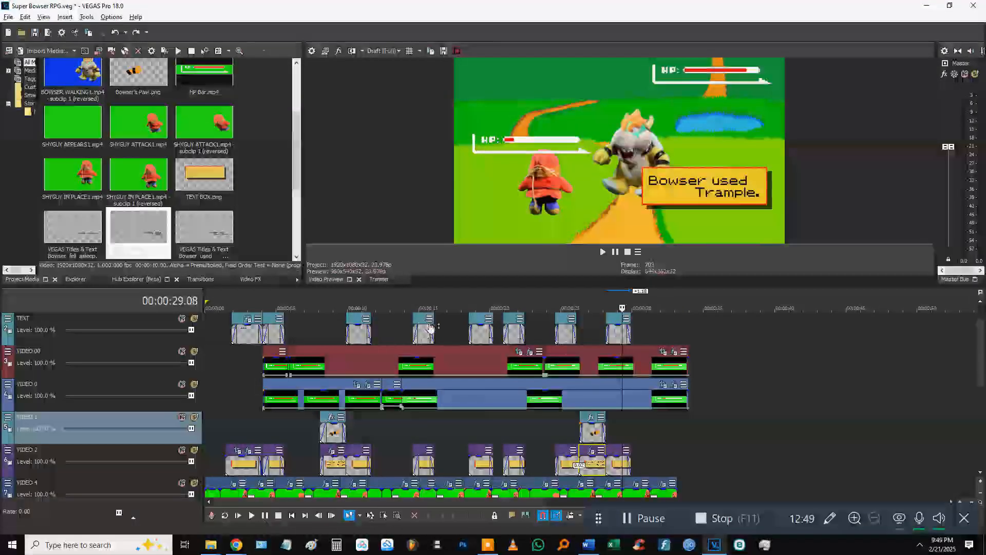
pyautogui.click(599, 342)
pyautogui.press('space')
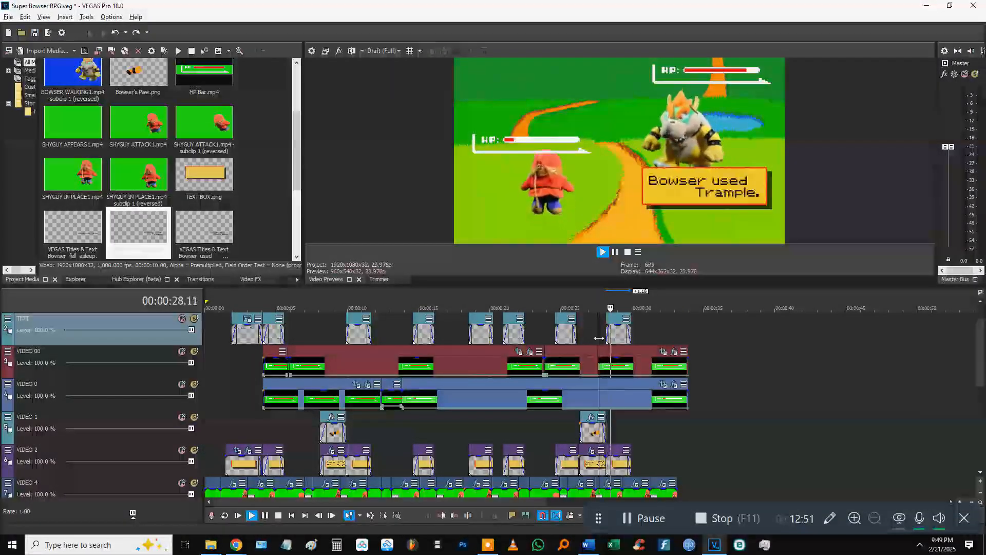
pyautogui.scroll(3, 609, 336)
pyautogui.press('space')
# Step: In the pan/crop of the last Bowser event on VIDEO 3, remove the last two keyframes and shift the second keyframe's frame until Bowser leaves the picture
pyautogui.scroll(-1, 646, 332)
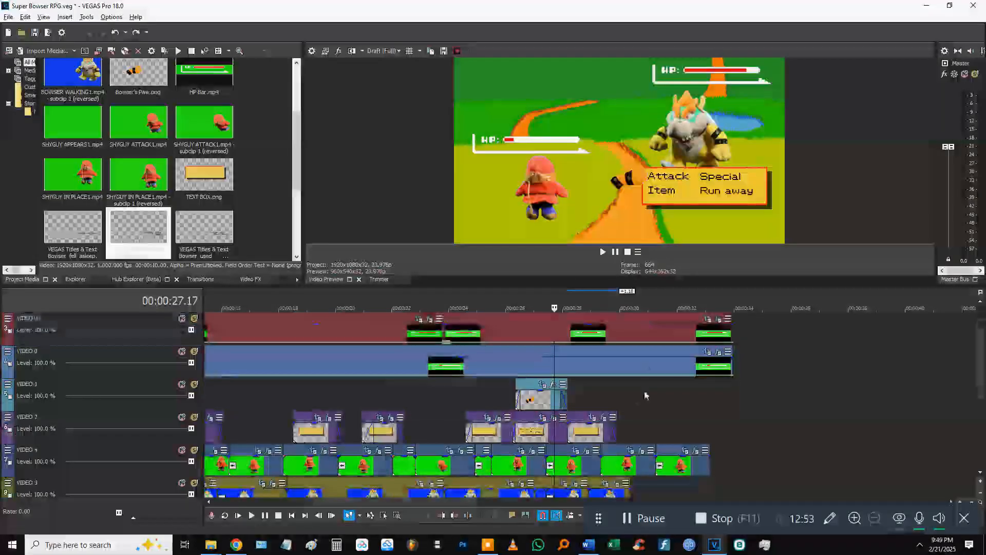
pyautogui.scroll(-3, 612, 458)
pyautogui.click(612, 459)
pyautogui.click(602, 432)
pyautogui.scroll(1, 617, 426)
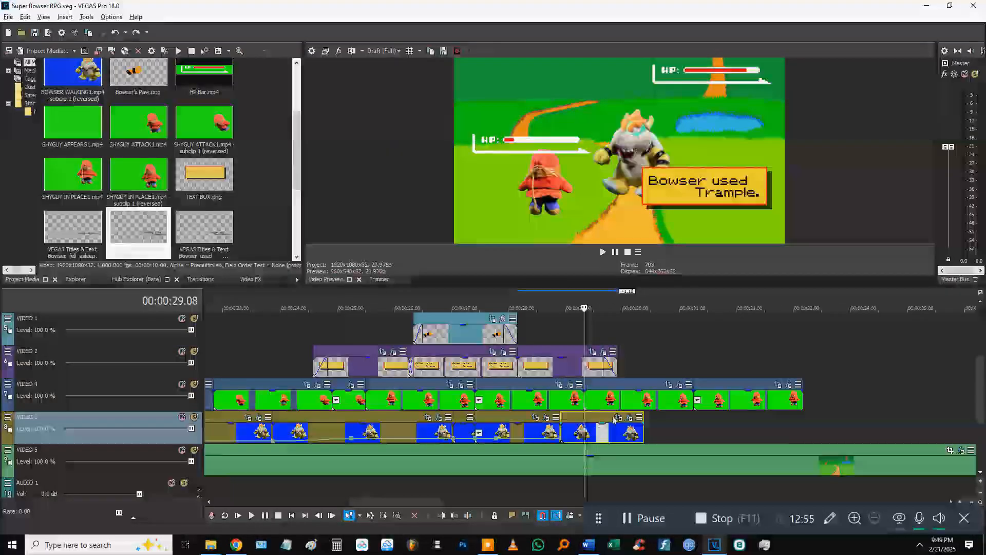
pyautogui.click(619, 417)
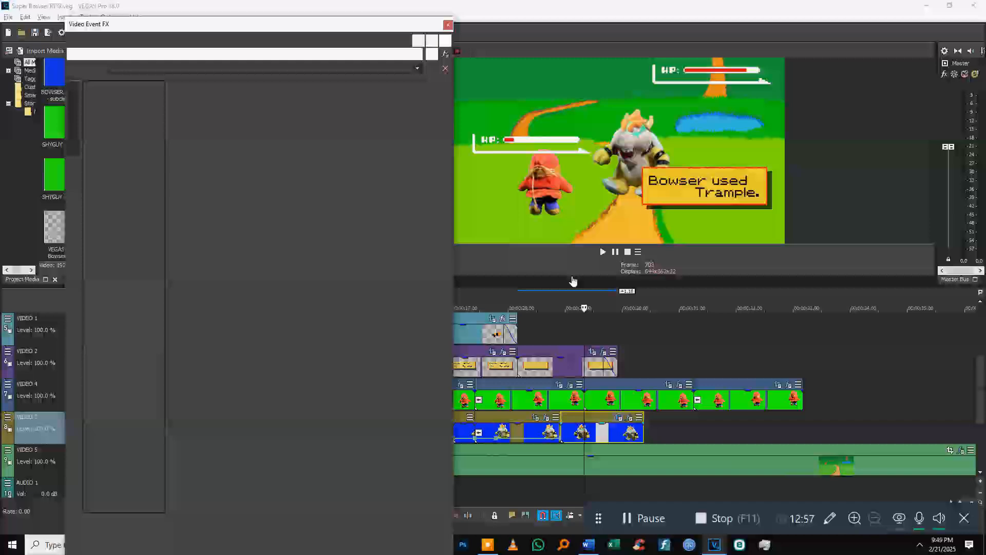
pyautogui.scroll(-6, 255, 235)
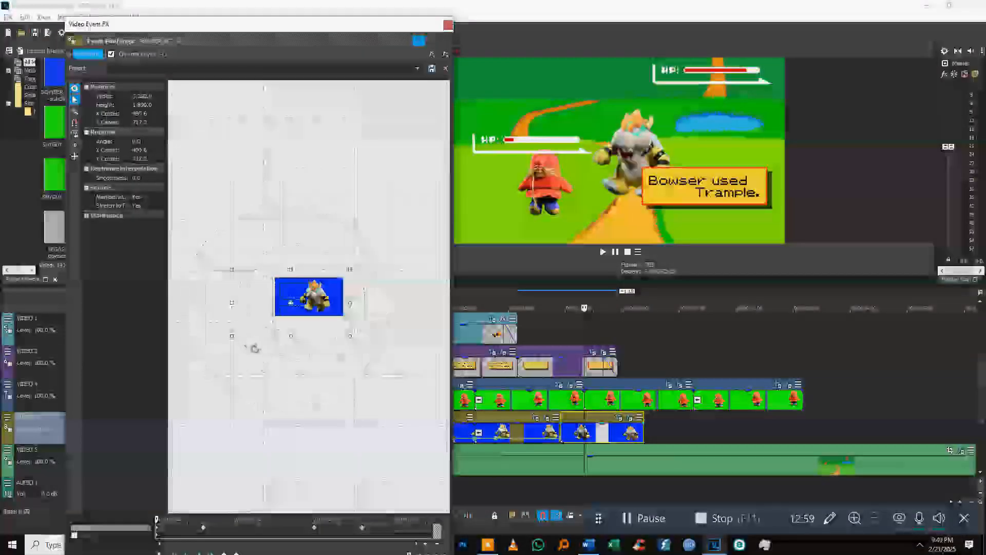
pyautogui.click(363, 528)
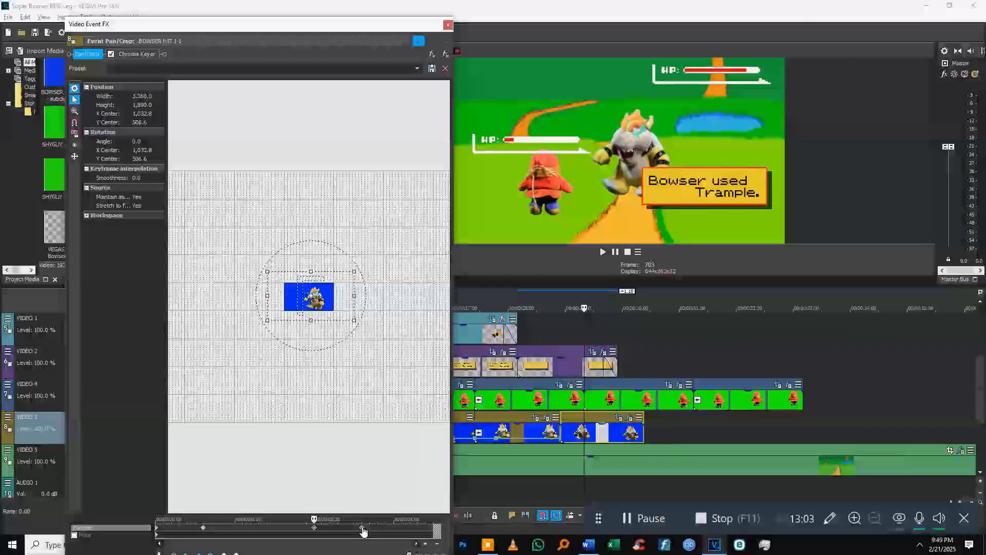
pyautogui.click(204, 532)
pyautogui.scroll(-3, 258, 399)
pyautogui.scroll(-1, 334, 305)
pyautogui.moveTo(329, 288); pyautogui.dragTo(366, 260)
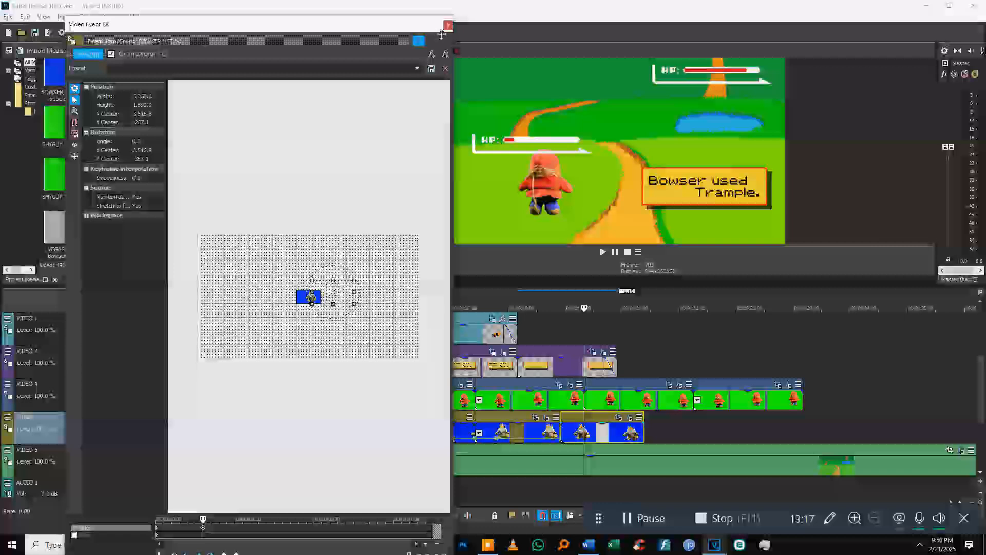
# Step: Split Shy Guy's VIDEO 4 event at 00:00:28.22, move the Shy Guy clips under the attack to VIDEO 3 and the Bowser event to VIDEO 4
pyautogui.click(553, 409)
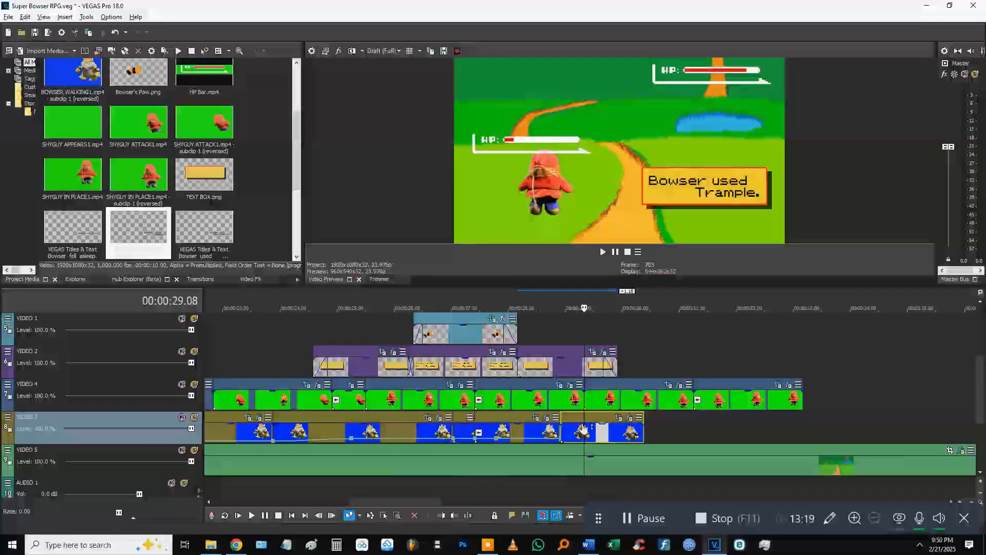
pyautogui.click(561, 408)
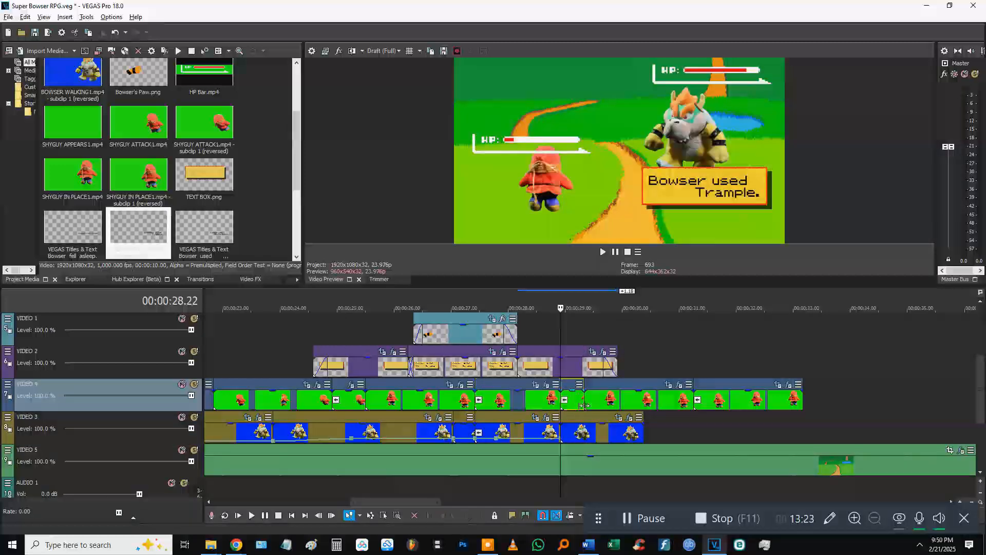
pyautogui.moveTo(562, 408); pyautogui.dragTo(586, 336)
pyautogui.click(608, 404)
pyautogui.moveTo(614, 419); pyautogui.dragTo(614, 419)
pyautogui.moveTo(588, 334); pyautogui.dragTo(588, 390)
# Step: Play back the Trample attack and move the second pan/crop keyframe of the Bowser event on VIDEO 4 later to slow his charge
pyautogui.click(549, 337)
pyautogui.press('space')
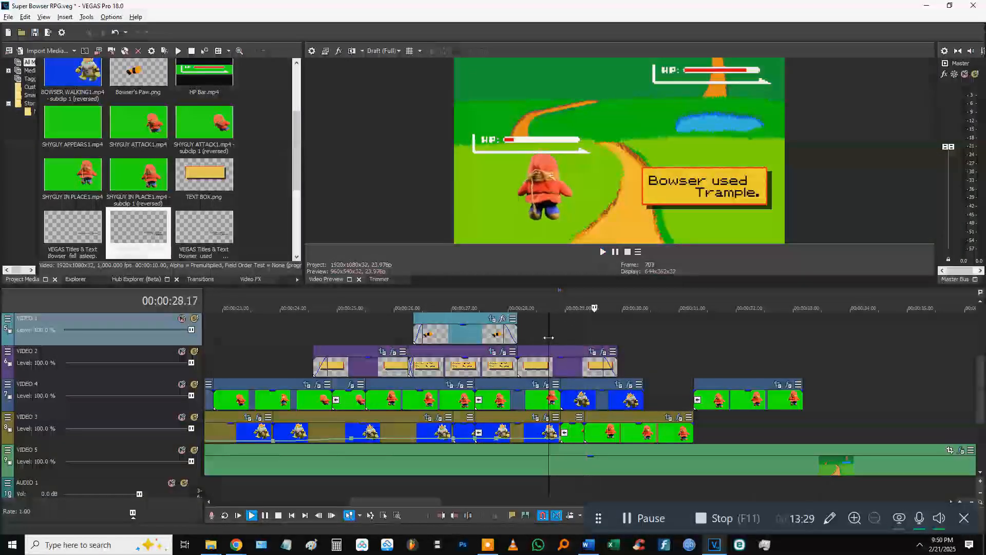
pyautogui.press('space')
pyautogui.click(582, 338)
pyautogui.click(629, 386)
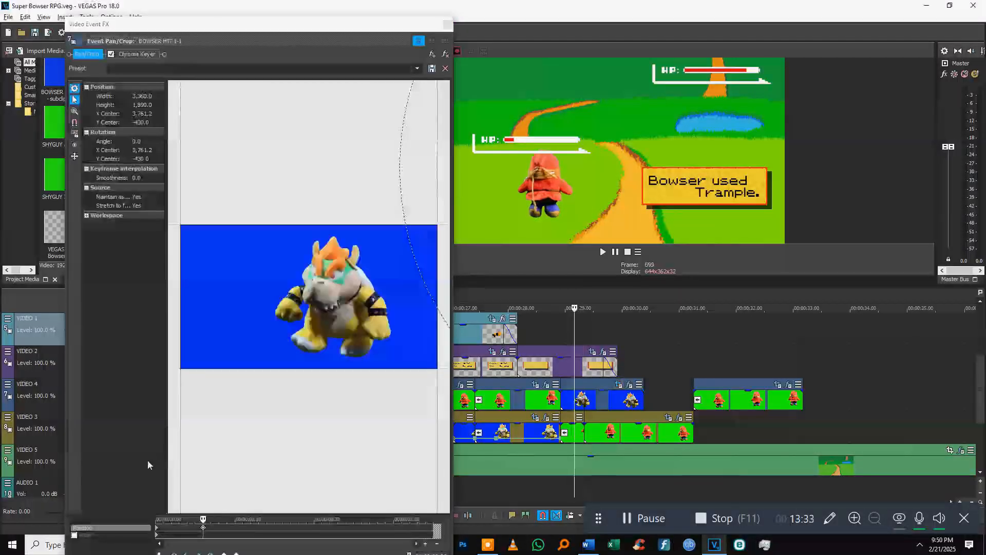
pyautogui.click(204, 532)
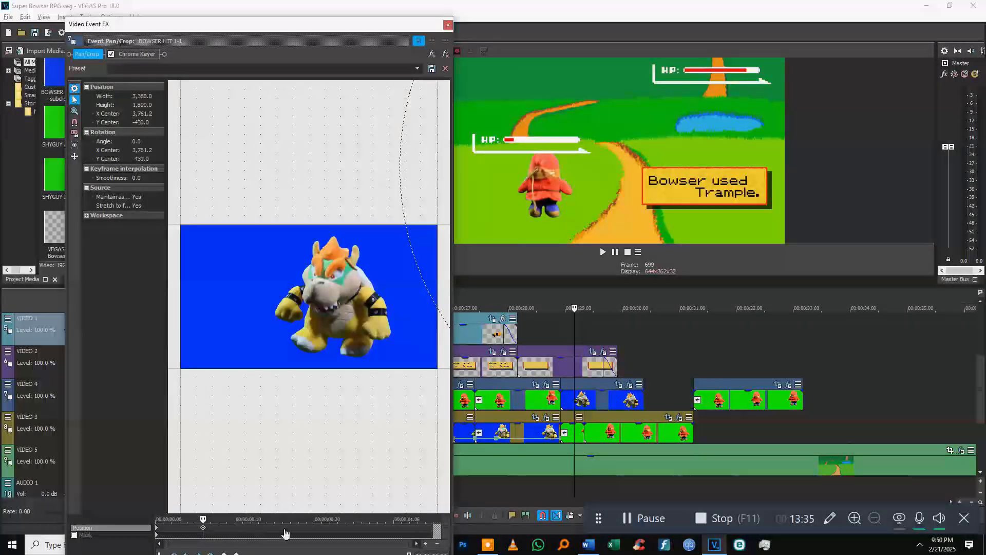
pyautogui.doubleClick(302, 533)
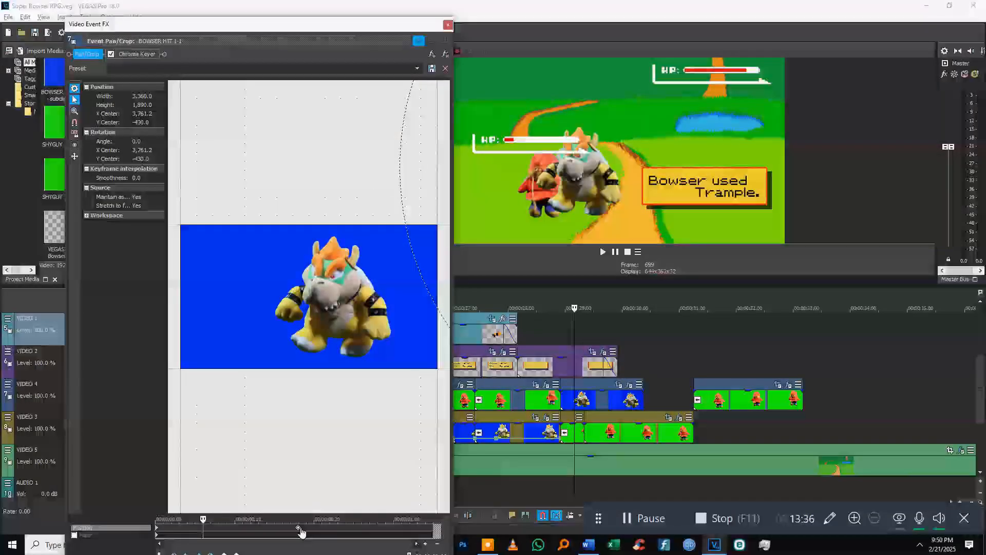
pyautogui.click(449, 25)
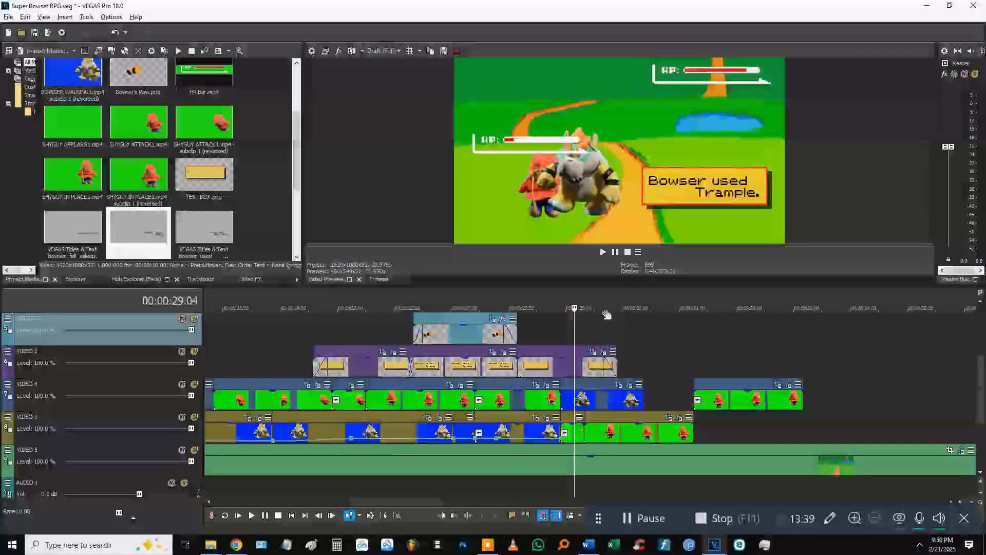
# Step: Delay the second pan/crop keyframe of the attacking Bowser event even further and play back his run past Shy Guy
pyautogui.click(557, 324)
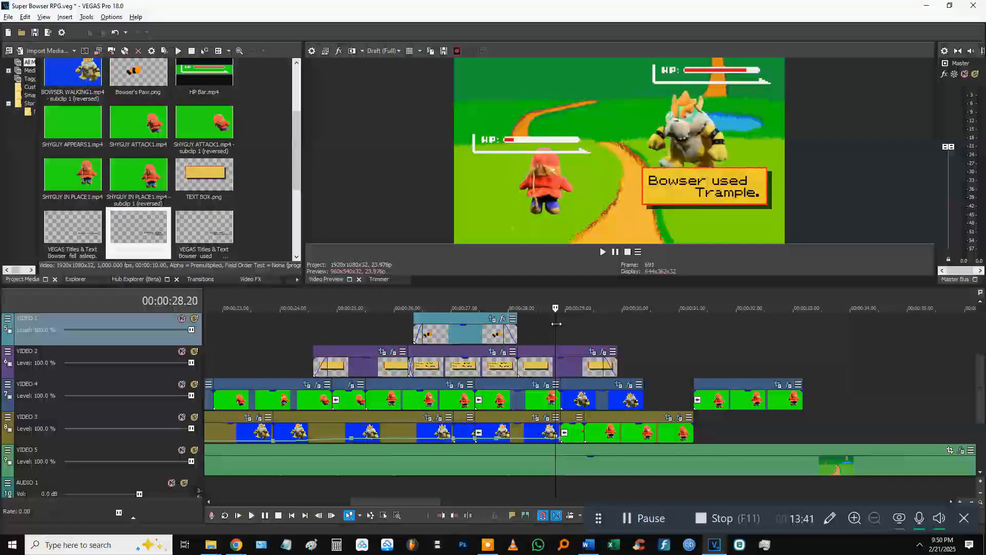
pyautogui.click(584, 366)
pyautogui.click(592, 352)
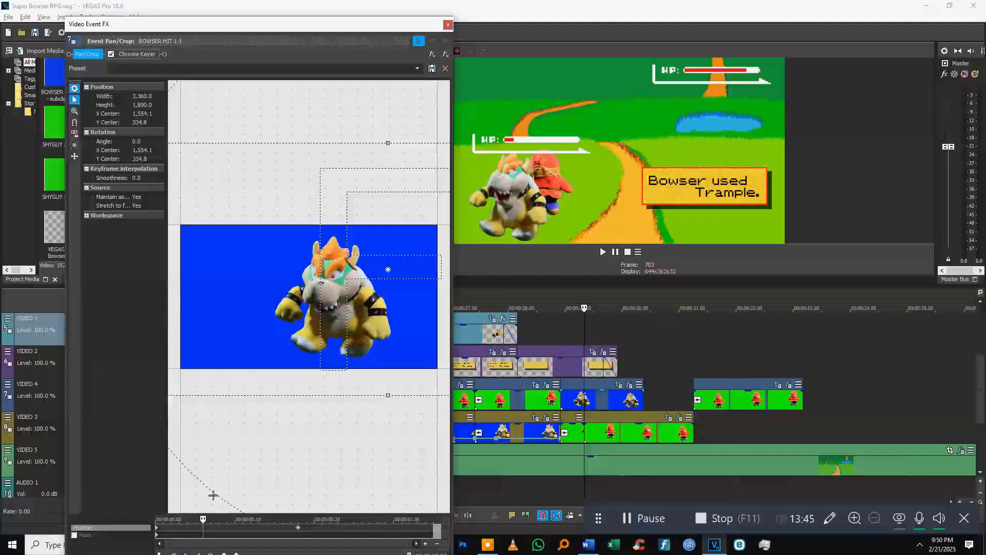
pyautogui.click(385, 533)
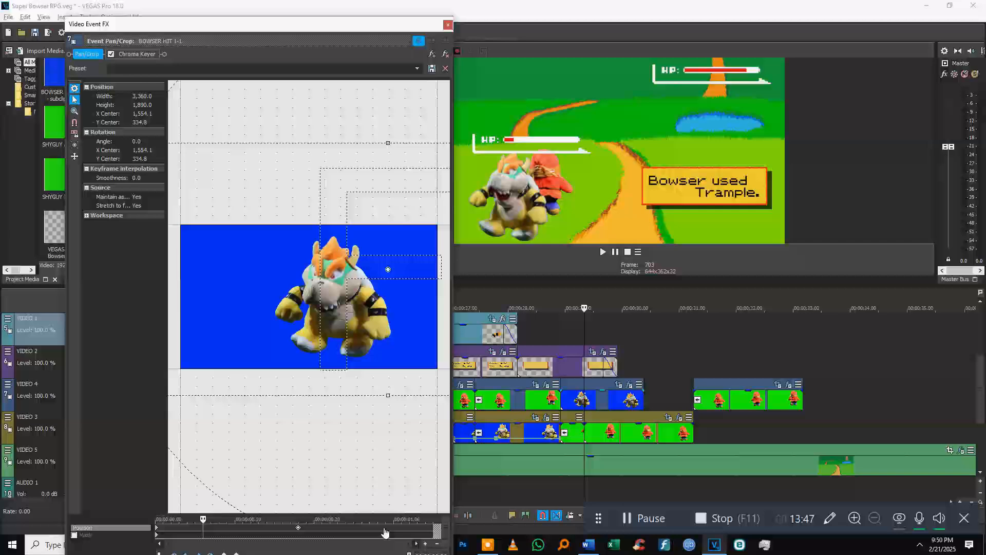
pyautogui.click(556, 332)
pyautogui.press('space')
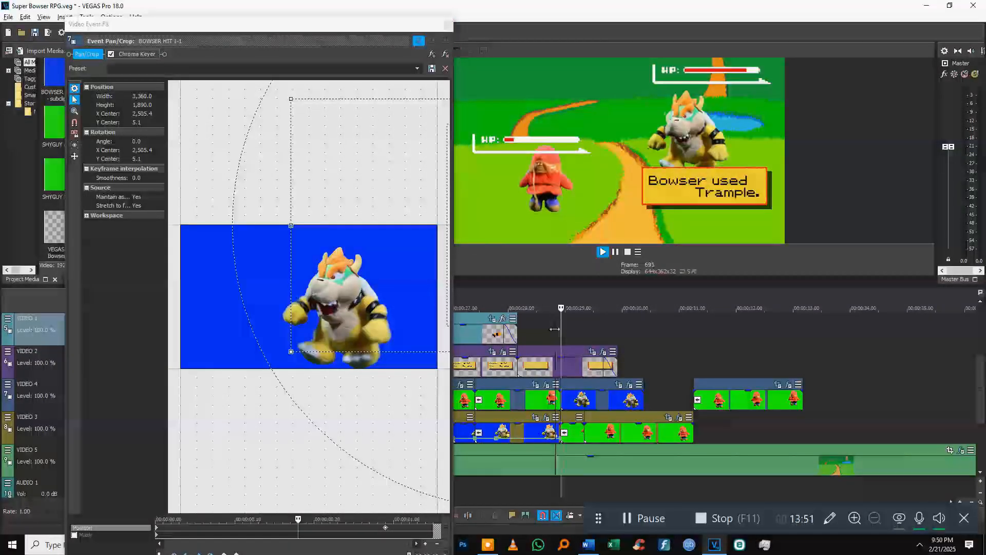
pyautogui.press('Return')
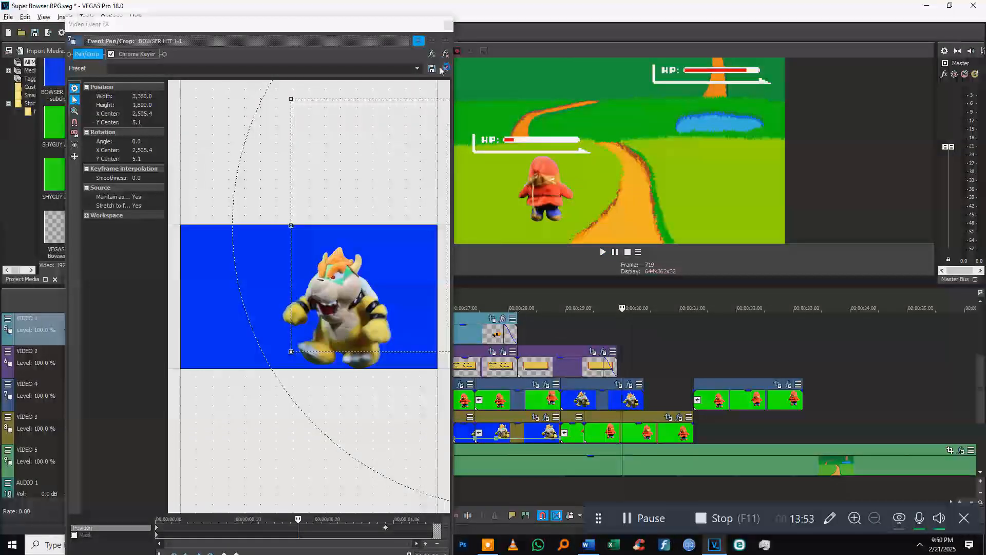
pyautogui.click(446, 24)
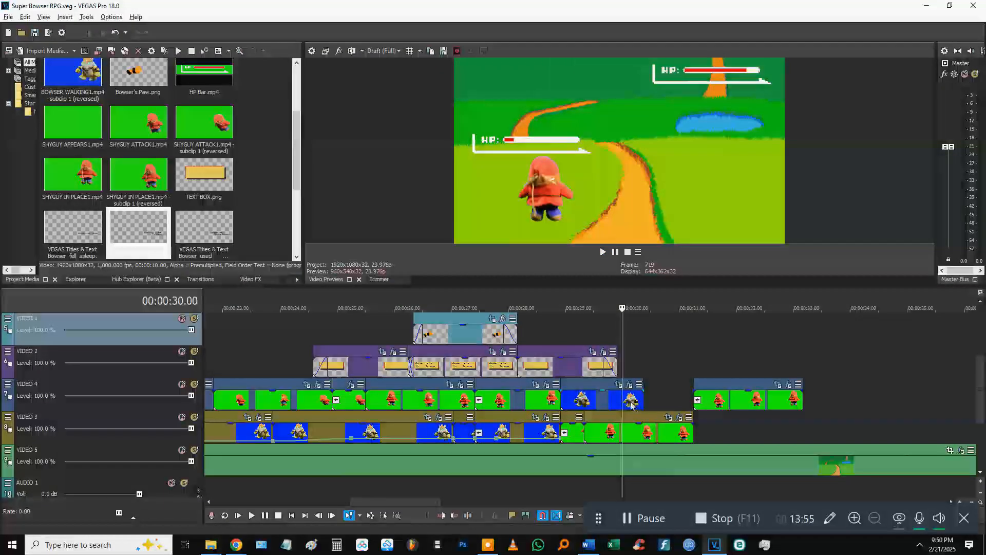
# Step: Trim the end of the attacking Bowser event on VIDEO 4 to about 00:00:30.00 and play back the cut
pyautogui.moveTo(644, 406); pyautogui.dragTo(625, 402)
pyautogui.click(606, 330)
pyautogui.press('space')
pyautogui.press('space')
pyautogui.press('Right')
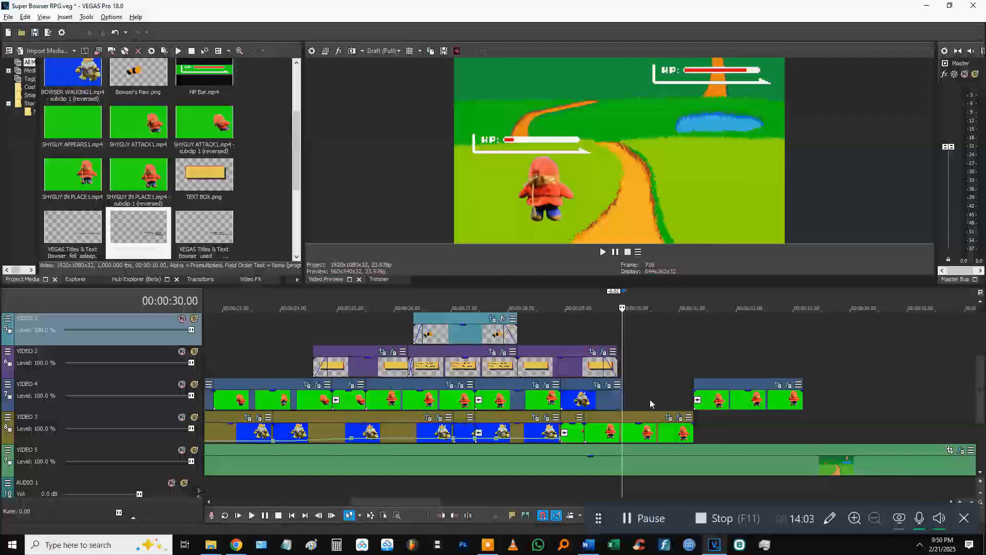
# Step: Paste a copy of the attacking Bowser event on VIDEO 4 and place it directly after the original
pyautogui.scroll(-3, 651, 404)
pyautogui.click(611, 398)
pyautogui.hotkey('ctrl', 'v')
pyautogui.moveTo(624, 405); pyautogui.dragTo(611, 404)
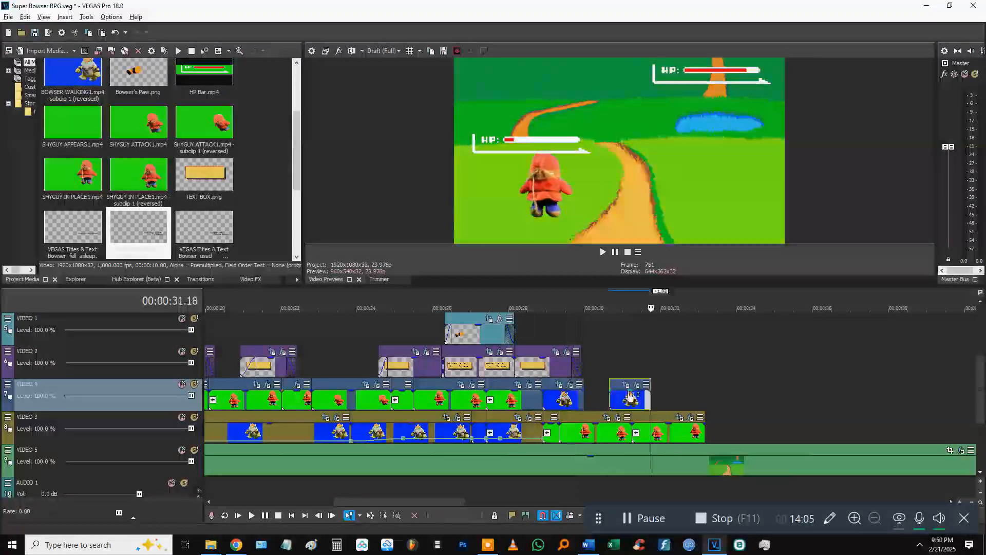
# Step: In the copied Bowser event's pan/crop, rearrange the keyframes and shift the first keyframe's frame so Bowser starts beyond the picture's upper right corner
pyautogui.click(592, 362)
pyautogui.click(610, 385)
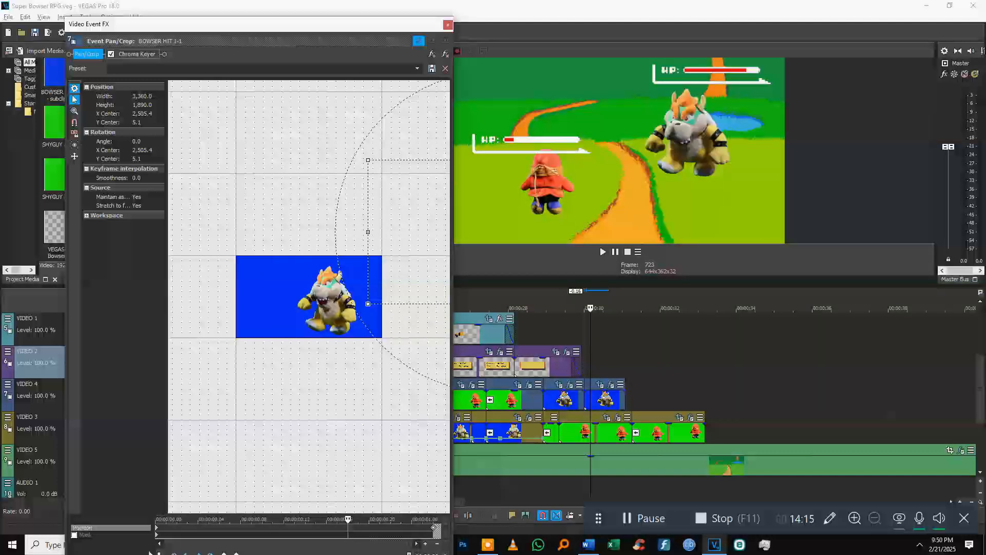
pyautogui.moveTo(157, 531); pyautogui.dragTo(295, 531)
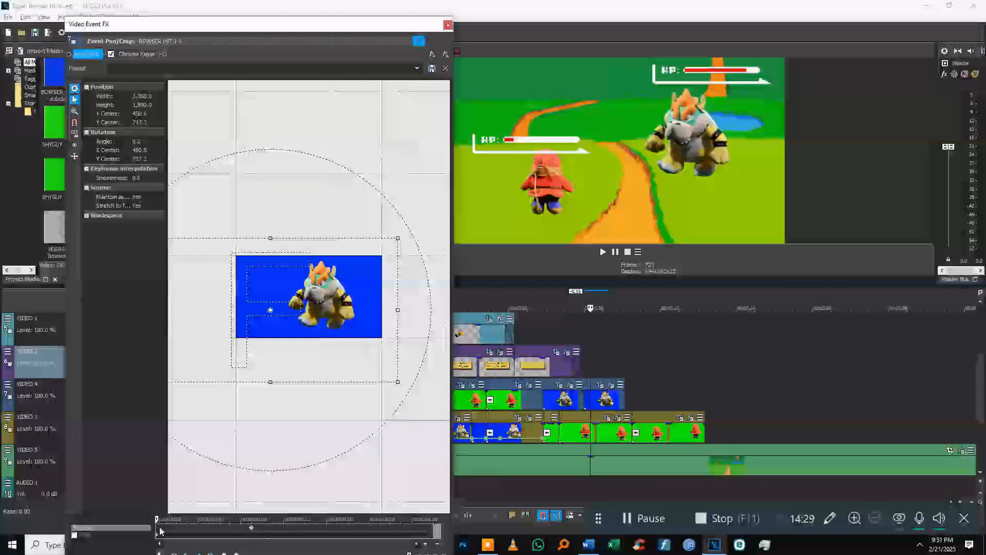
pyautogui.scroll(-2, 287, 341)
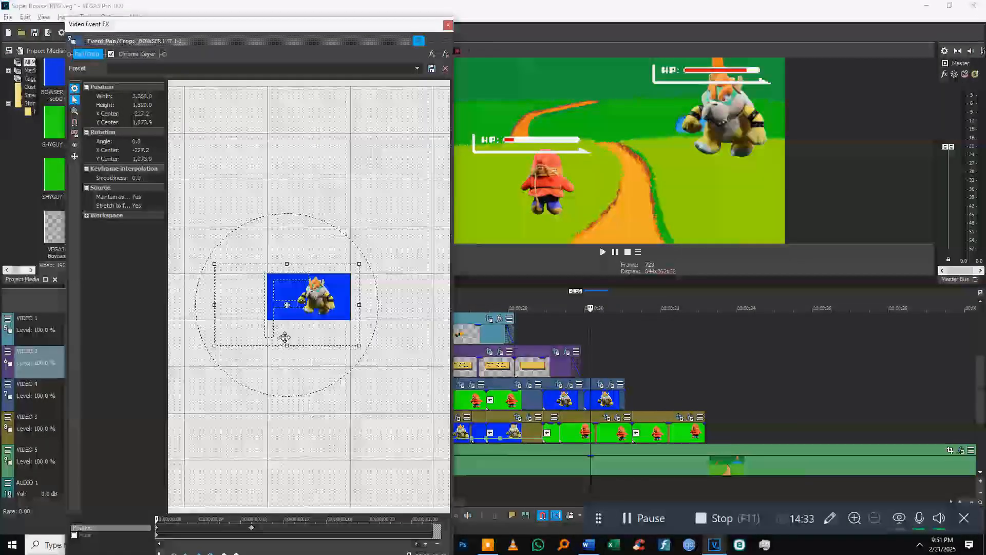
pyautogui.moveTo(284, 341); pyautogui.dragTo(255, 356)
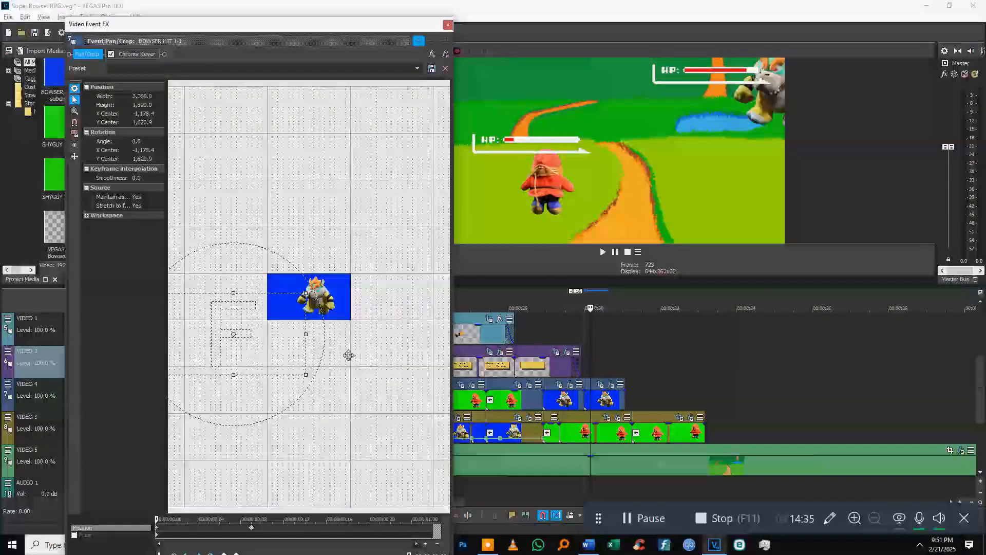
# Step: Move the copied Bowser event's second pan/crop keyframe later and play back the attack with his return to his place
pyautogui.click(583, 337)
pyautogui.press('space')
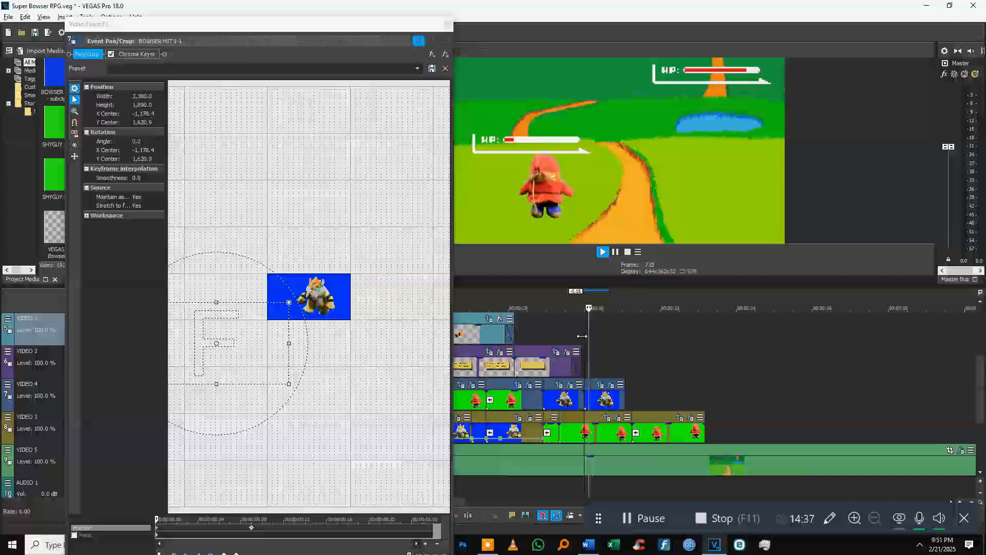
pyautogui.press('space')
pyautogui.click(252, 529)
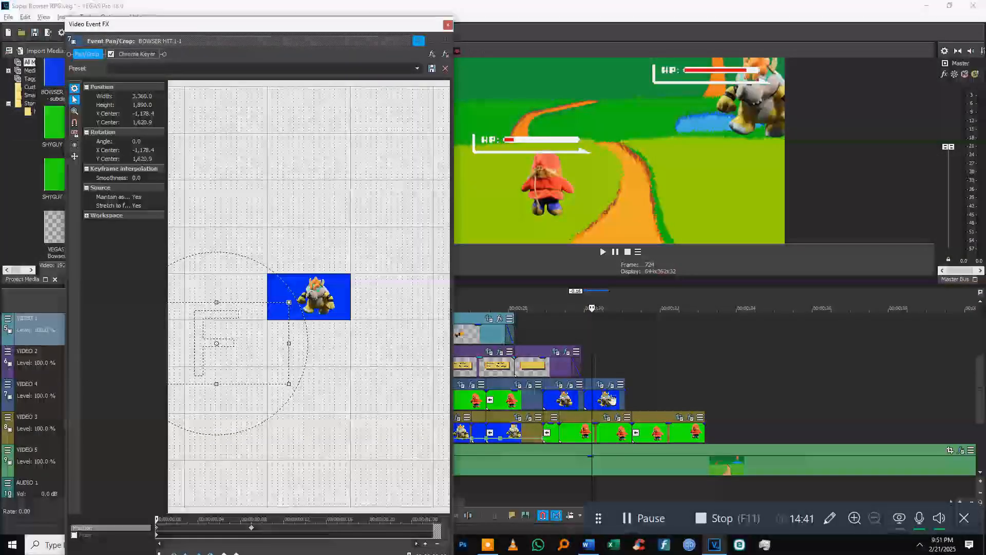
pyautogui.click(585, 337)
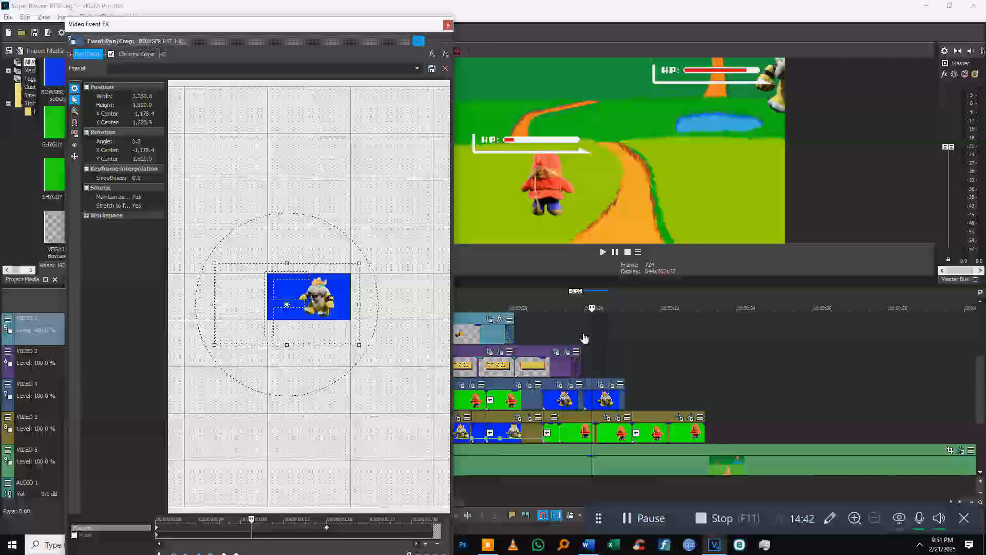
pyautogui.click(544, 324)
pyautogui.press('space')
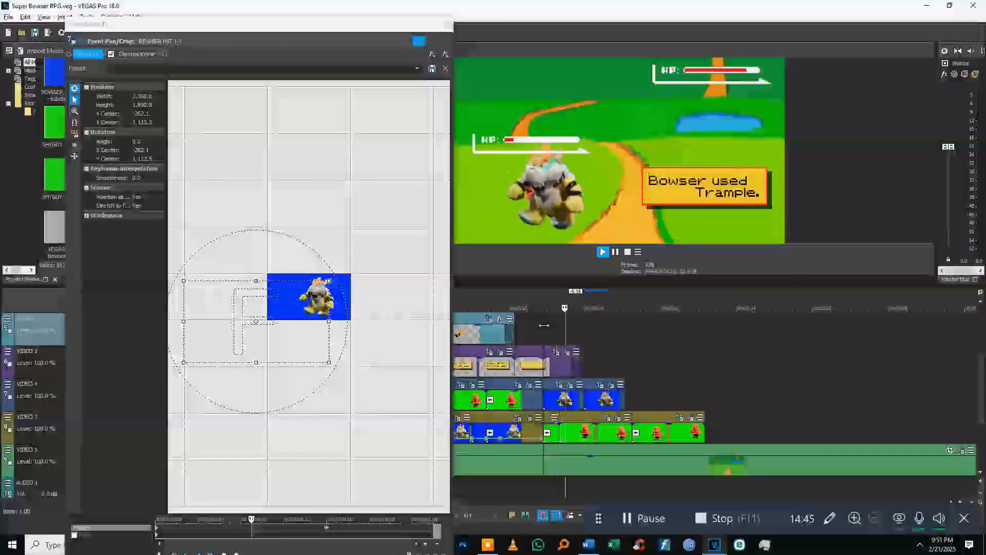
pyautogui.press('space')
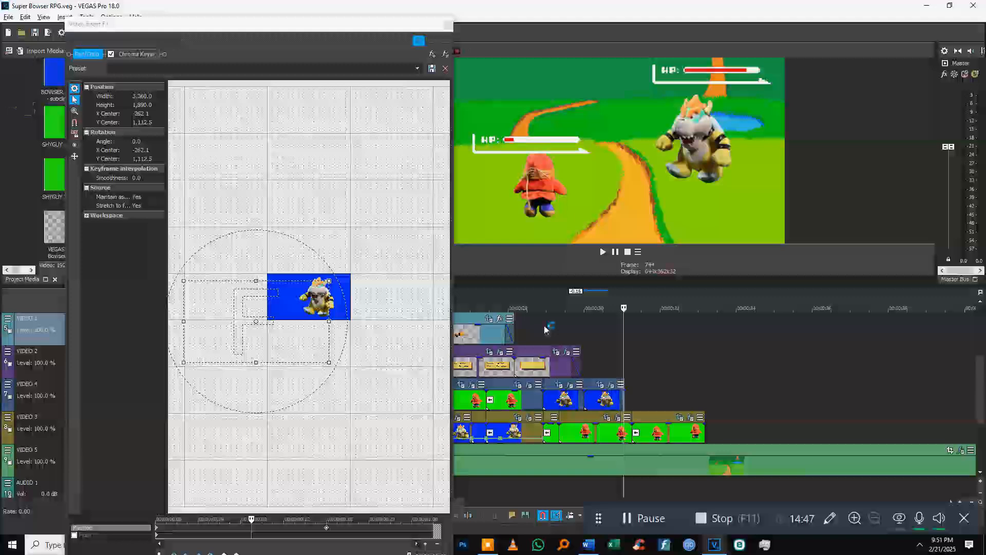
pyautogui.click(448, 24)
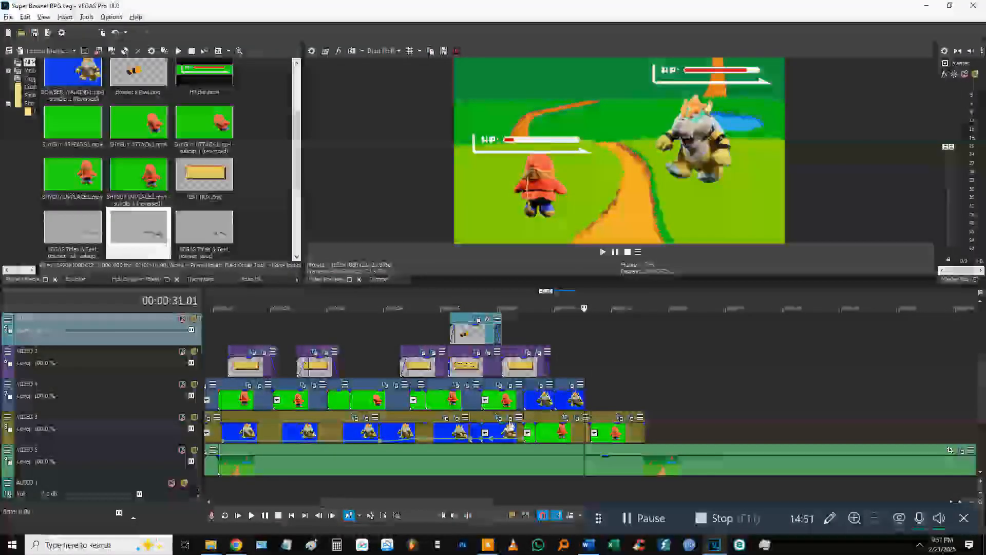
# Step: Copy a standing Bowser event from VIDEO 3 to the end of the return on VIDEO 4 and play back the sequence
pyautogui.scroll(-3, 368, 438)
pyautogui.moveTo(368, 438); pyautogui.dragTo(586, 401)
pyautogui.click(580, 369)
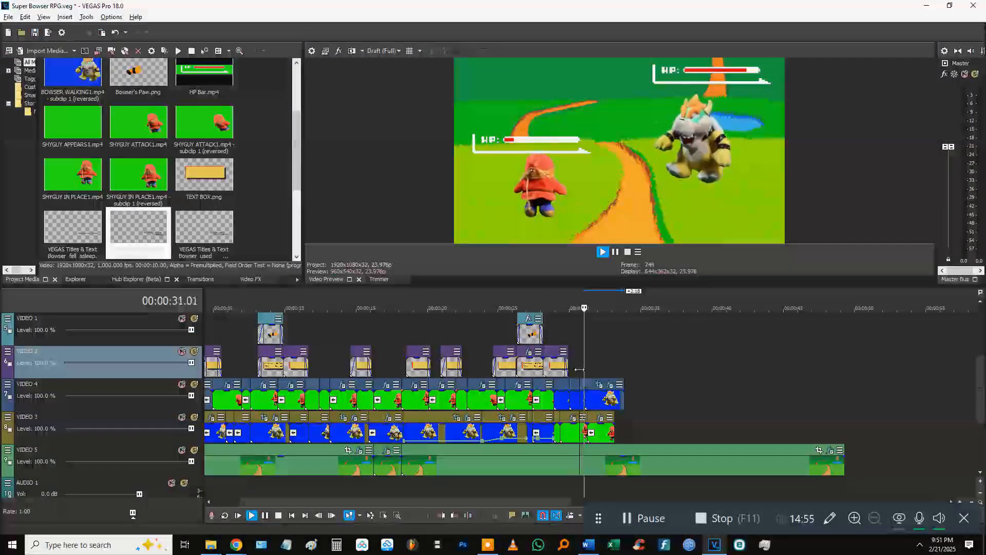
pyautogui.scroll(3, 586, 401)
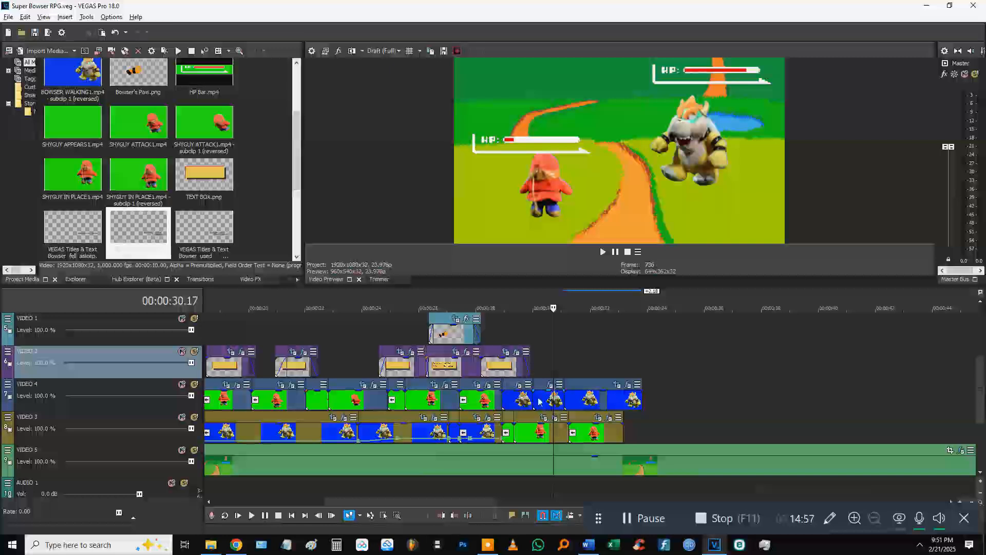
pyautogui.click(504, 339)
pyautogui.press('space')
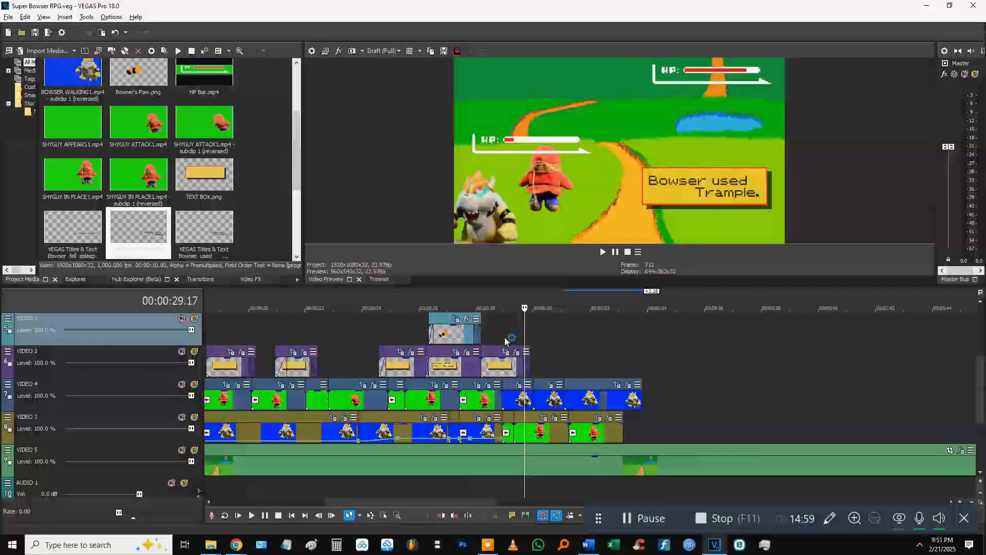
# Step: Split the HP bar event on VIDEO 0 at 00:00:29.14 and make the part after the cut play so Shy Guy's health drains
pyautogui.scroll(1, 555, 290)
pyautogui.scroll(1, 555, 290)
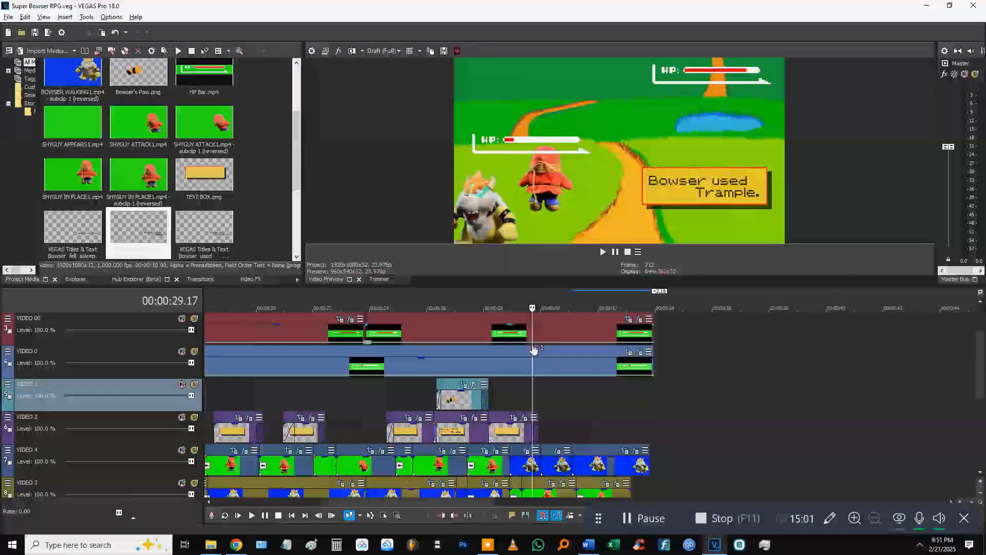
pyautogui.click(529, 359)
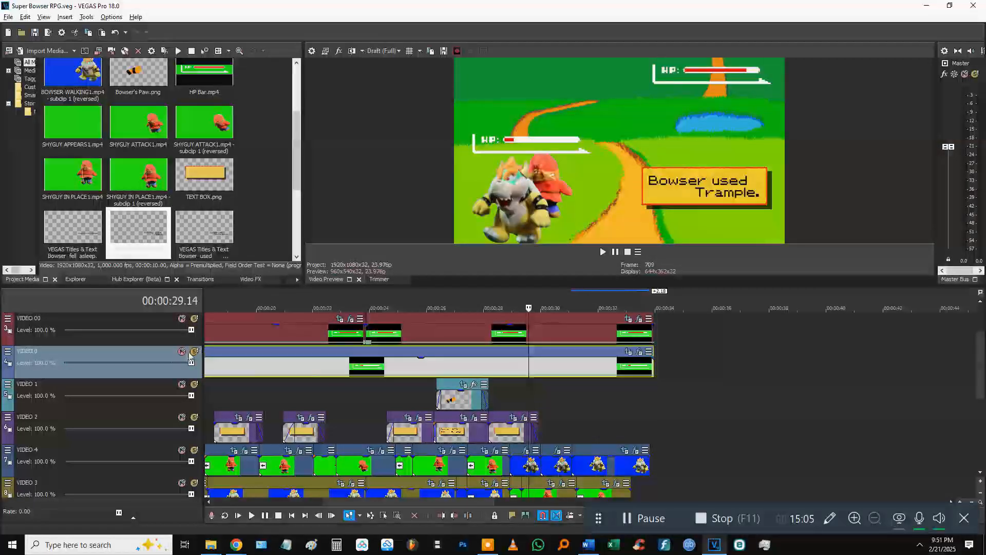
pyautogui.moveTo(179, 348); pyautogui.dragTo(180, 350)
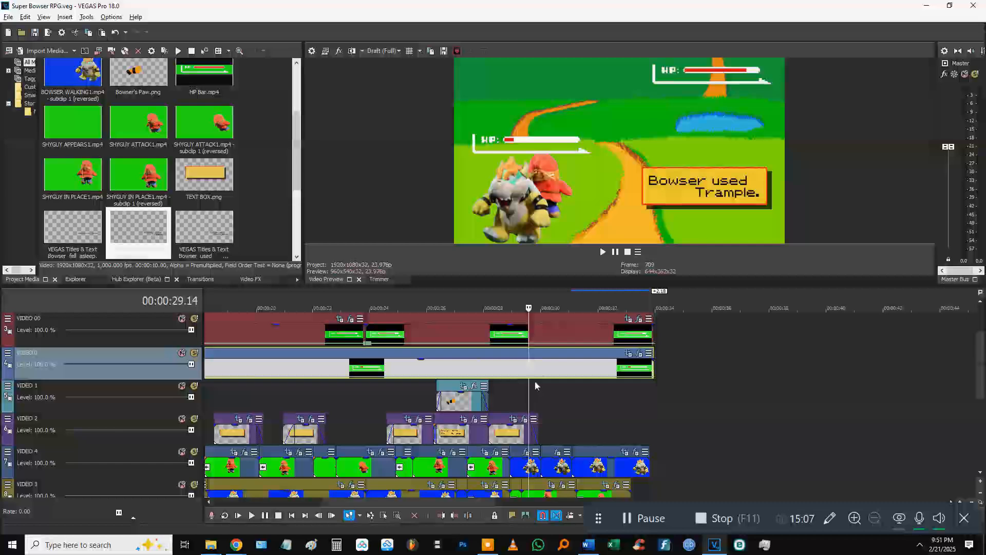
pyautogui.press('s')
pyautogui.scroll(4, 565, 370)
pyautogui.click(586, 377)
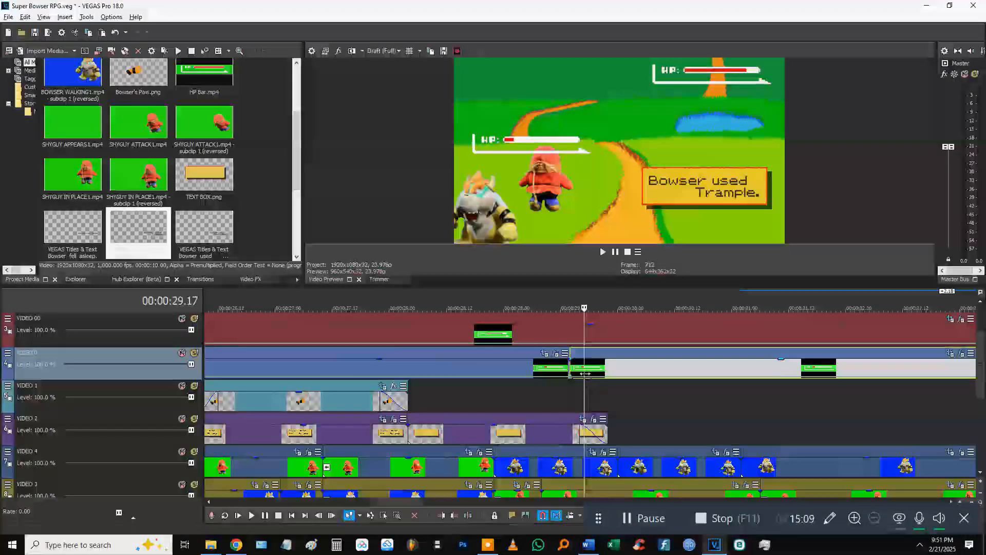
pyautogui.moveTo(586, 380); pyautogui.dragTo(583, 379)
pyautogui.click(562, 366)
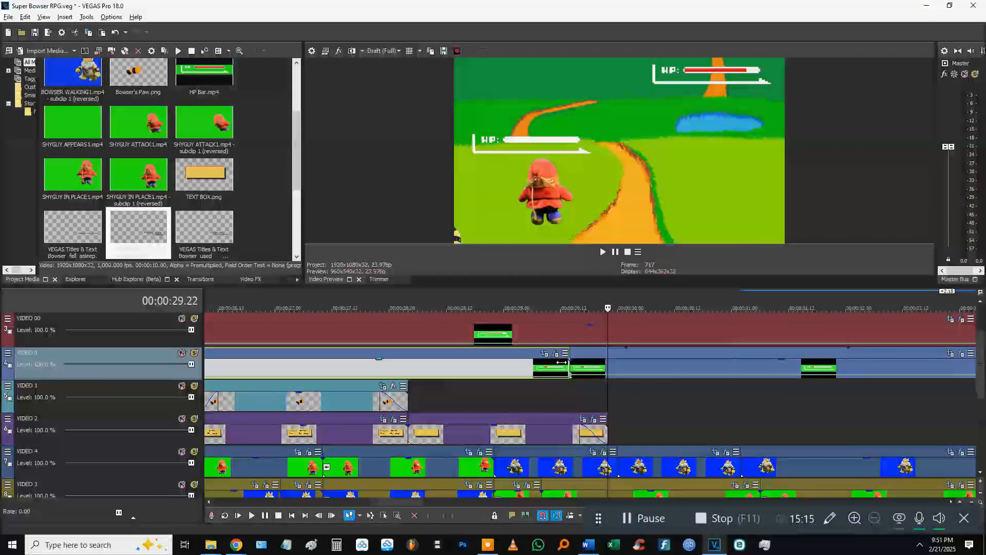
# Step: Split the VIDEO 0 HP bar at 00:00:29.22, freeze the remaining part at 0% velocity and play back the health drop
pyautogui.click(614, 369)
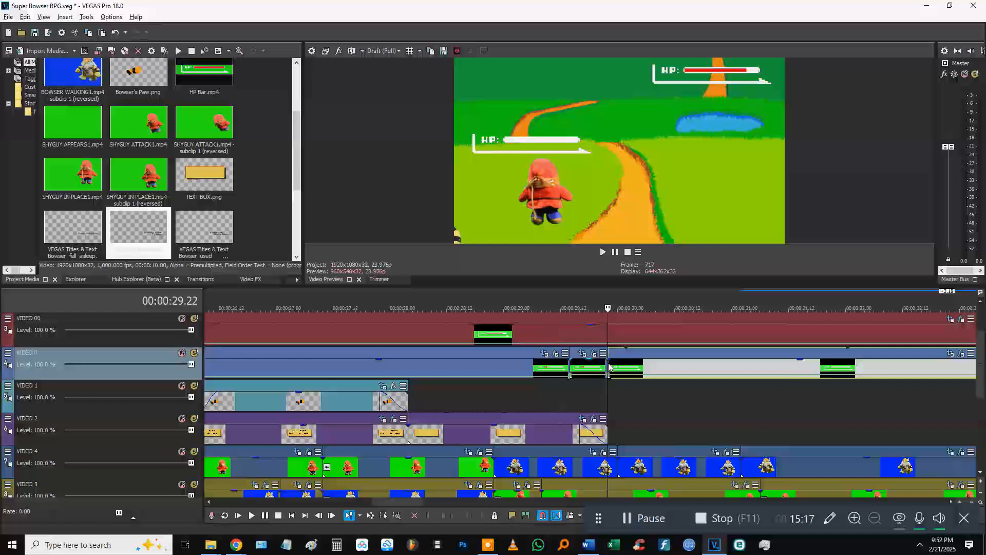
pyautogui.rightClick(613, 377)
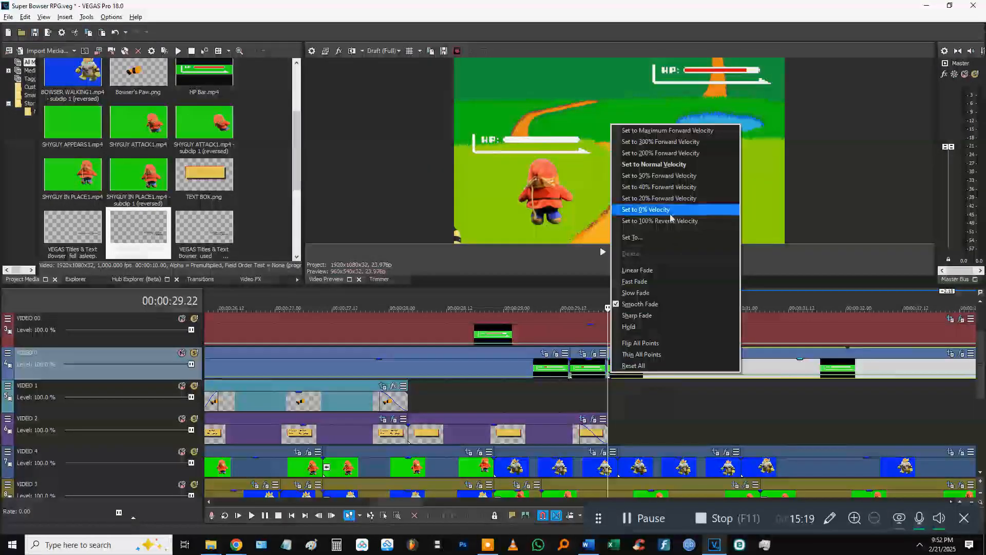
pyautogui.click(650, 206)
pyautogui.scroll(3, 649, 364)
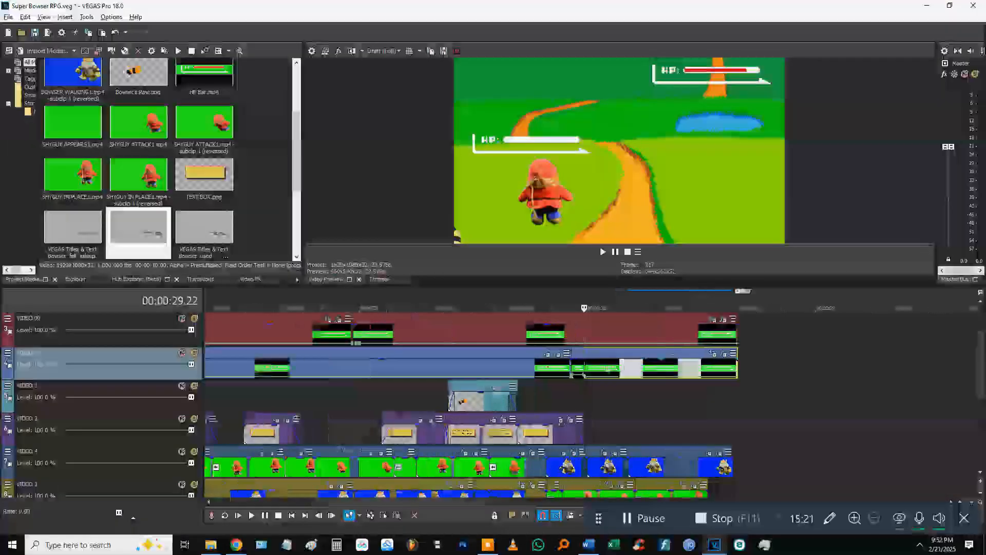
pyautogui.click(569, 392)
pyautogui.press('space')
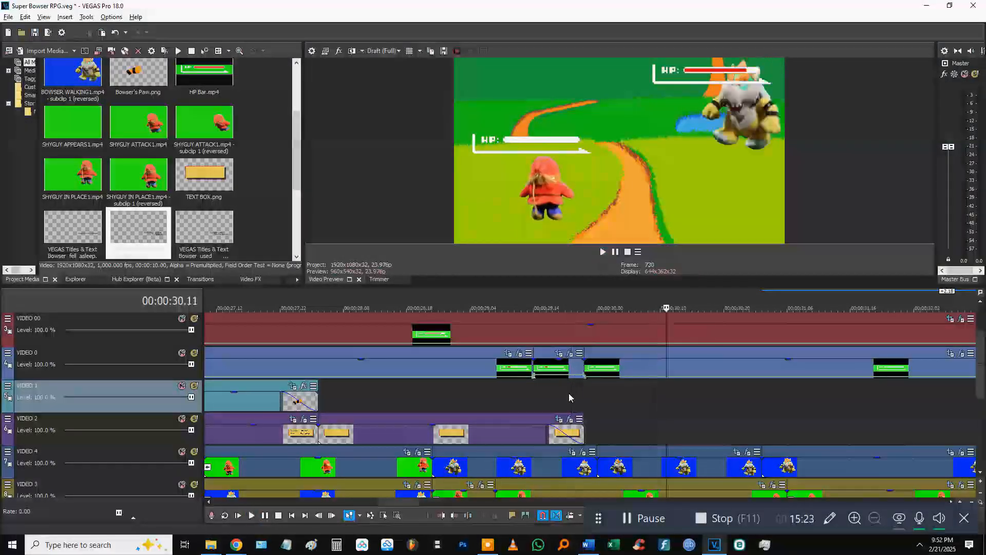
# Step: Shorten the frozen HP bar event on VIDEO 0 to end at about 00:00:30.20 and play back the section
pyautogui.press('space')
pyautogui.scroll(-2, 574, 387)
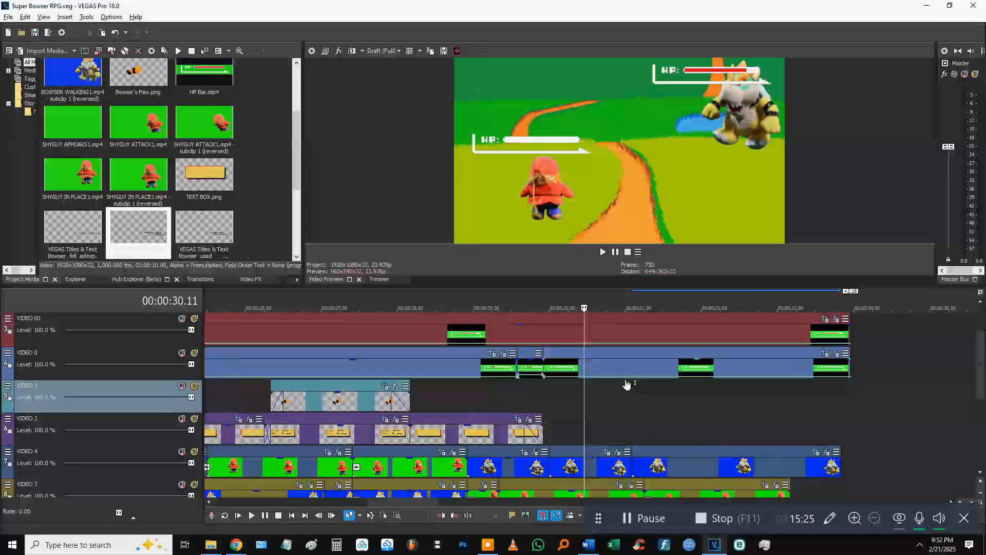
pyautogui.click(613, 369)
pyautogui.hotkey('ctrl', 'v')
pyautogui.hotkey('ctrl', 'z')
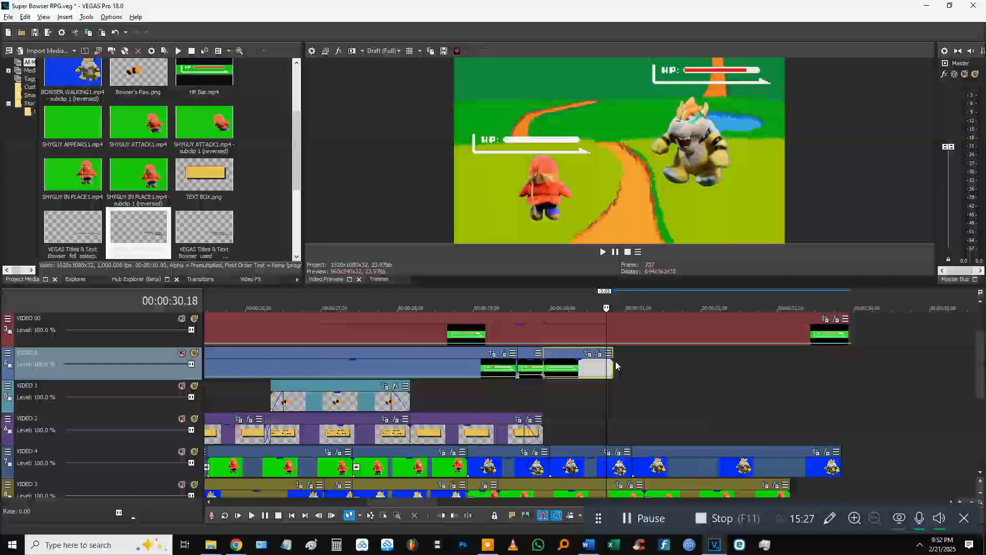
pyautogui.click(540, 394)
pyautogui.press('space')
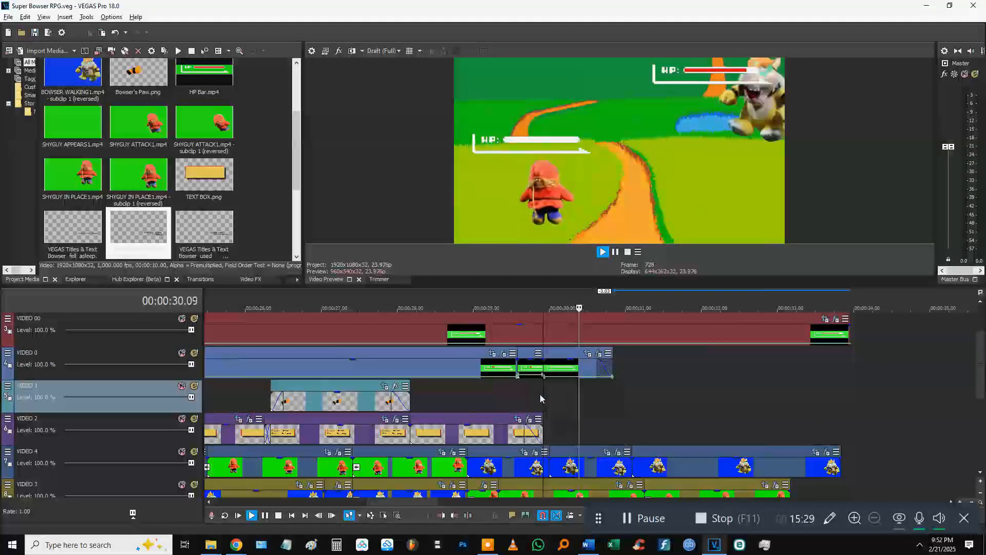
# Step: Add a fade-out to the end of the frozen HP bar event on VIDEO 0
pyautogui.press('space')
pyautogui.moveTo(597, 360); pyautogui.dragTo(559, 362)
pyautogui.press('space')
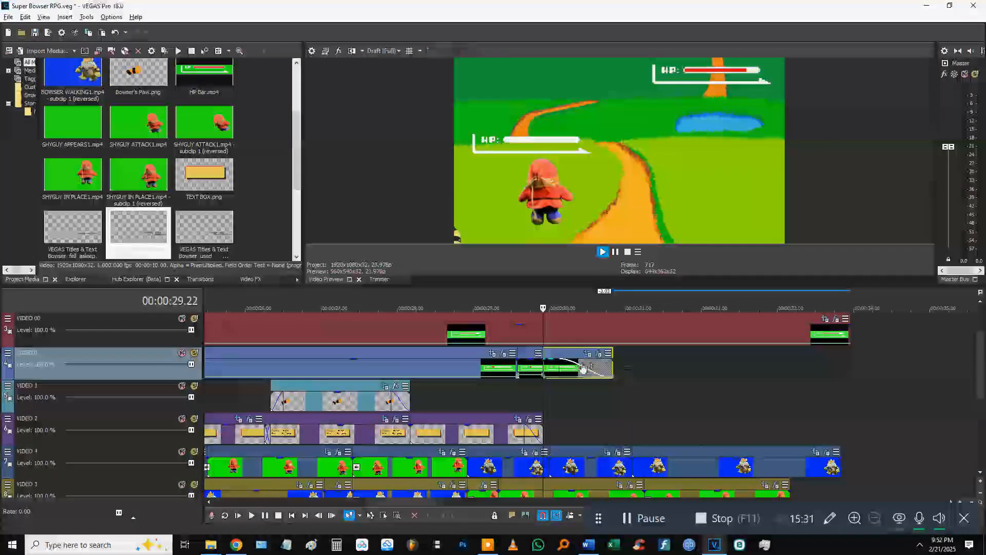
pyautogui.press('space')
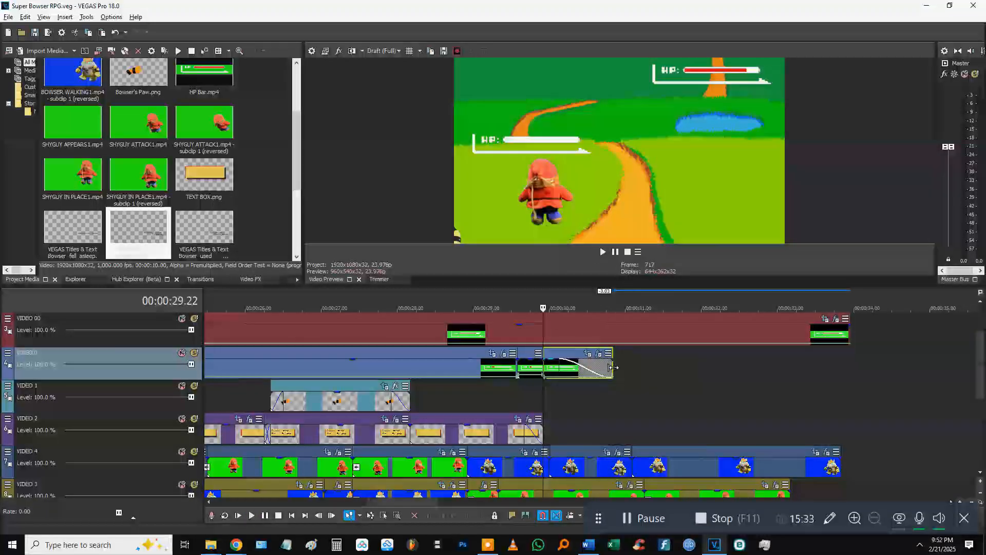
# Step: Extend the faded HP bar event on VIDEO 0 to about 00:00:31.12 and play back Bowser's return
pyautogui.moveTo(613, 371); pyautogui.dragTo(663, 383)
pyautogui.press('space')
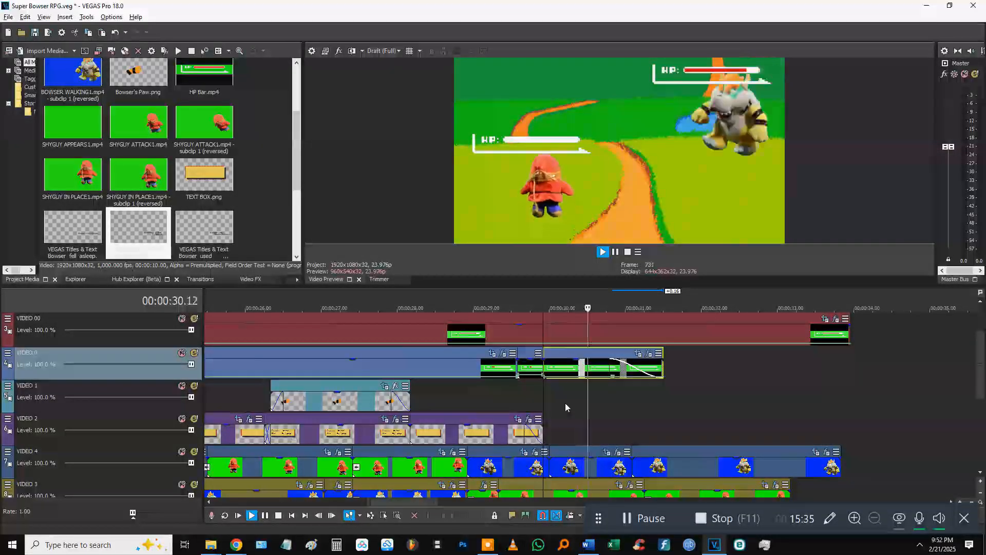
pyautogui.scroll(-1, 626, 459)
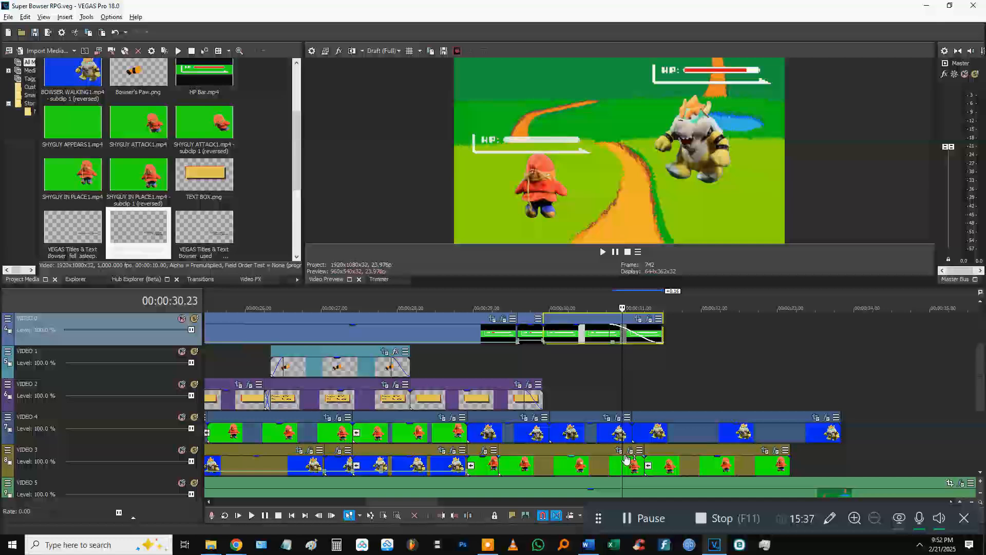
pyautogui.click(517, 379)
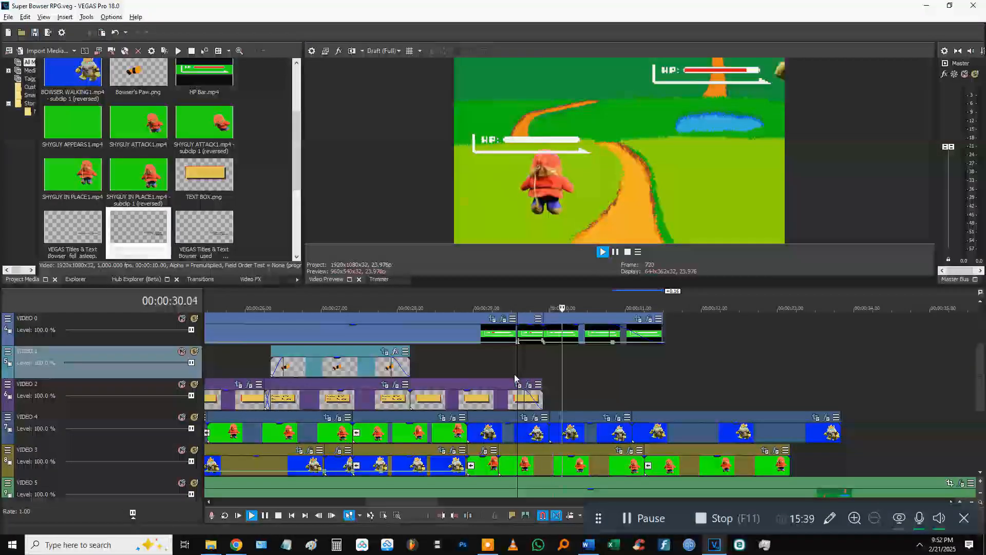
# Step: Examine the Trample hit frame by frame around 00:00:29.19 to compare Bowser's position with the HP drain
pyautogui.click(561, 466)
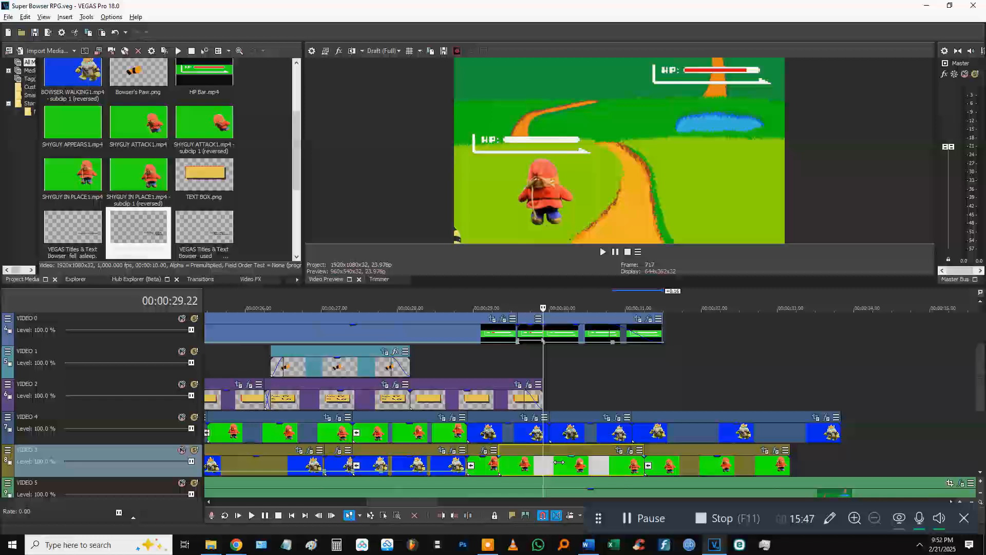
pyautogui.press('Left')
pyautogui.press('Left')
pyautogui.press('Left')
pyautogui.press('Left')
pyautogui.press('Left')
pyautogui.press('Left')
pyautogui.press('Left')
pyautogui.press('Left')
pyautogui.press('Right')
pyautogui.press('Right')
pyautogui.press('Right')
pyautogui.press('Right')
pyautogui.press('Right')
pyautogui.press('Right')
pyautogui.press('Right')
pyautogui.press('Right')
pyautogui.press('Right')
pyautogui.press('Right')
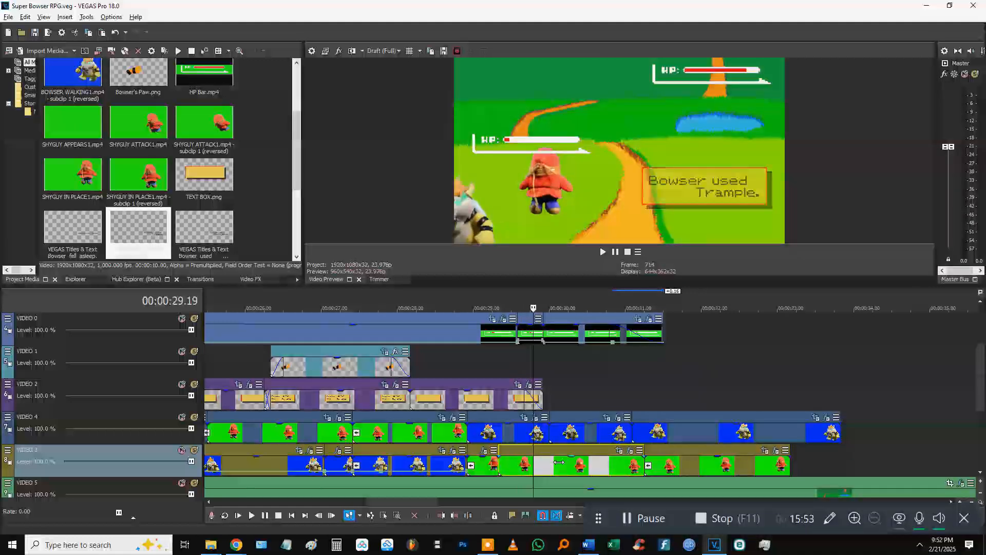
pyautogui.press('Right')
pyautogui.press('Right')
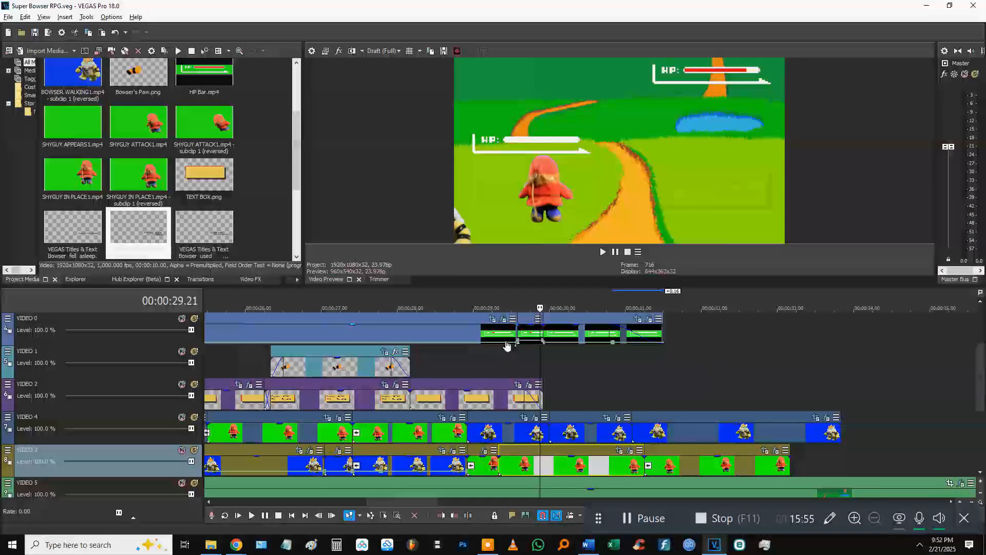
# Step: Trim six frames off the HP bar event before the drain, close the gap with the two following events and play back the hit
pyautogui.moveTo(508, 345); pyautogui.dragTo(490, 345)
pyautogui.click(651, 337)
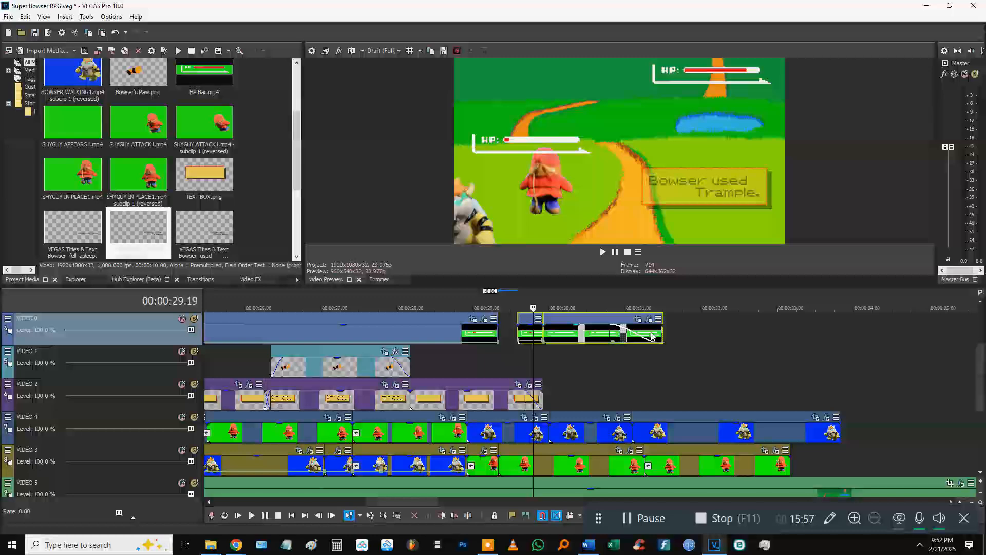
pyautogui.moveTo(651, 337); pyautogui.dragTo(636, 337)
pyautogui.click(472, 358)
pyautogui.press('space')
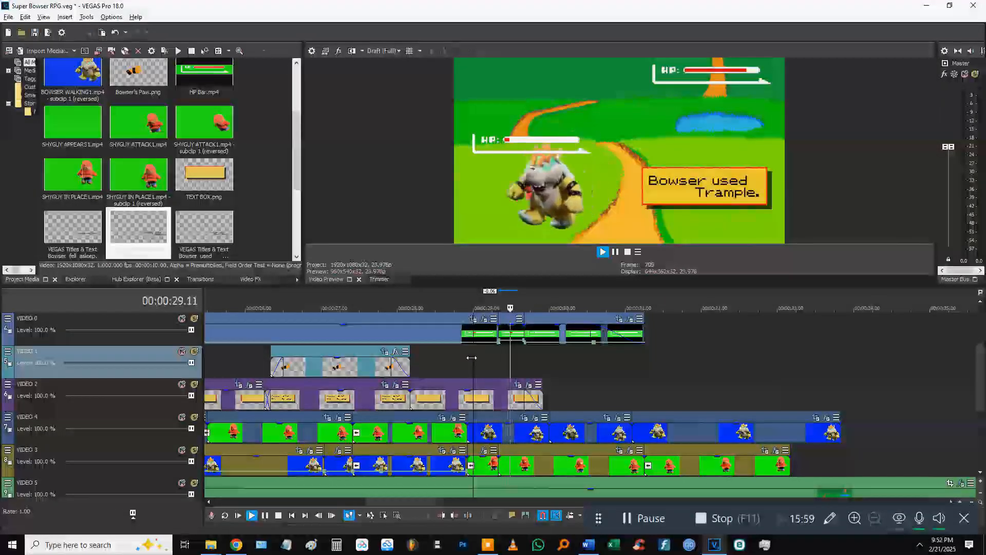
pyautogui.click(563, 466)
pyautogui.press('space')
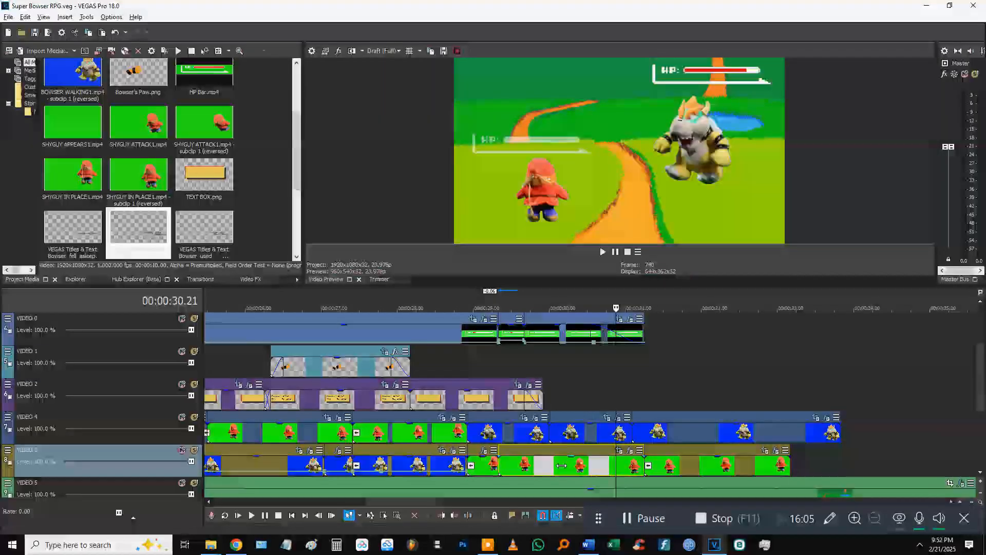
# Step: Try moving the last Shy Guy event on VIDEO 3 earlier to 00:00:30.20 and adjusting its end
pyautogui.moveTo(658, 468); pyautogui.dragTo(617, 470)
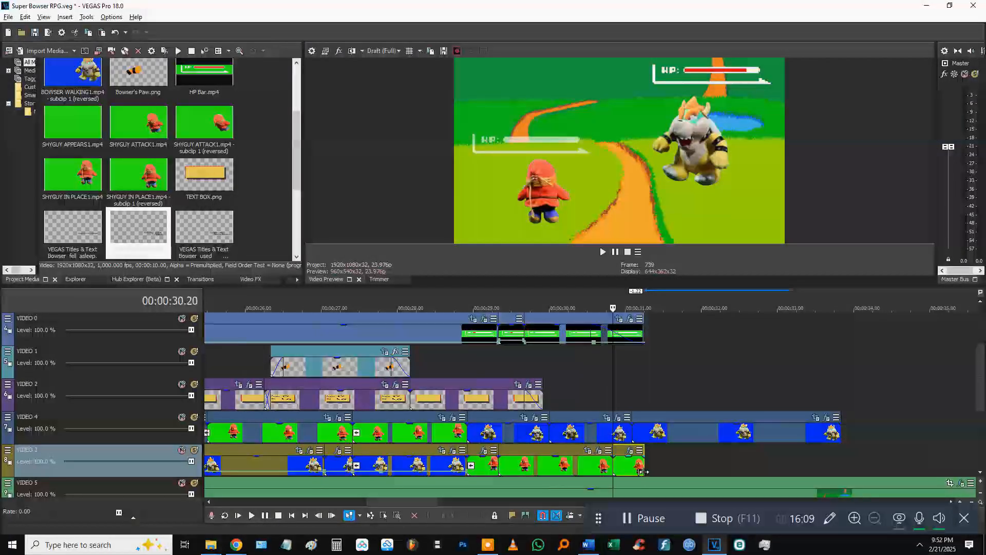
pyautogui.moveTo(641, 469)
pyautogui.mouseDown()
pyautogui.moveTo(706, 468)
pyautogui.moveTo(652, 470)
pyautogui.mouseUp()
pyautogui.hotkey('ctrl', 'z')
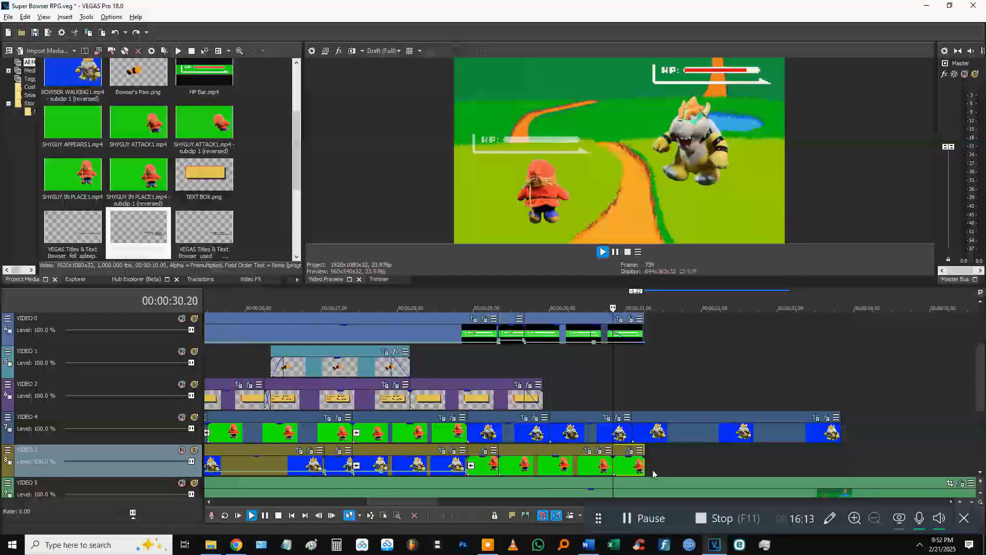
pyautogui.moveTo(641, 471); pyautogui.dragTo(791, 469)
pyautogui.rightClick(658, 464)
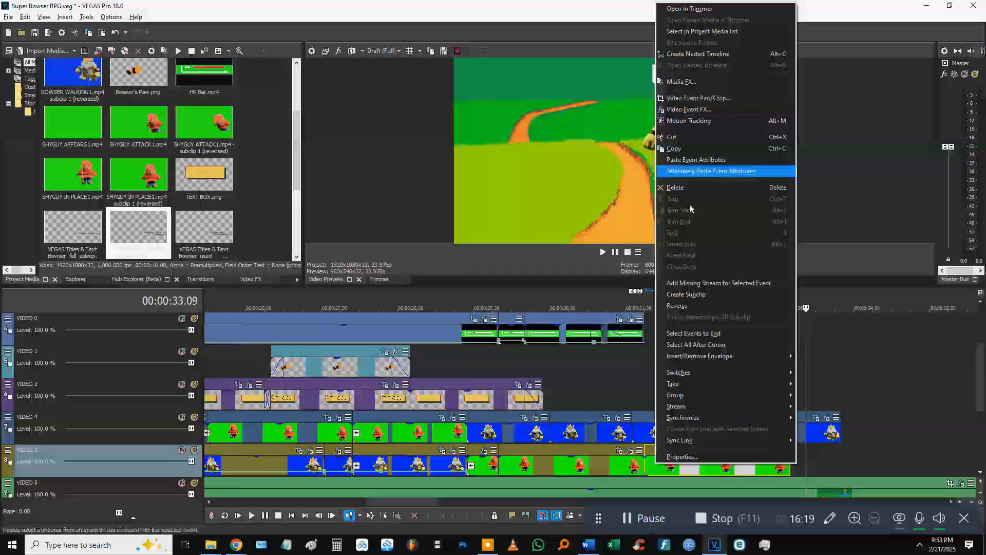
pyautogui.click(677, 305)
# Step: Try lengthening the last HP bar event on VIDEO 0 to about 00:00:31.22 and play back its fade from several points
pyautogui.click(588, 402)
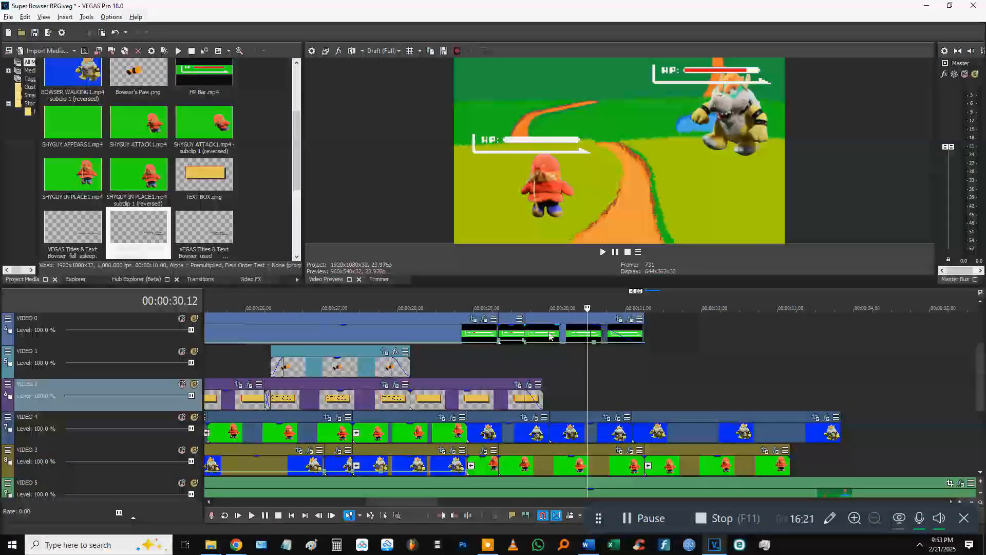
pyautogui.moveTo(552, 336); pyautogui.dragTo(524, 334)
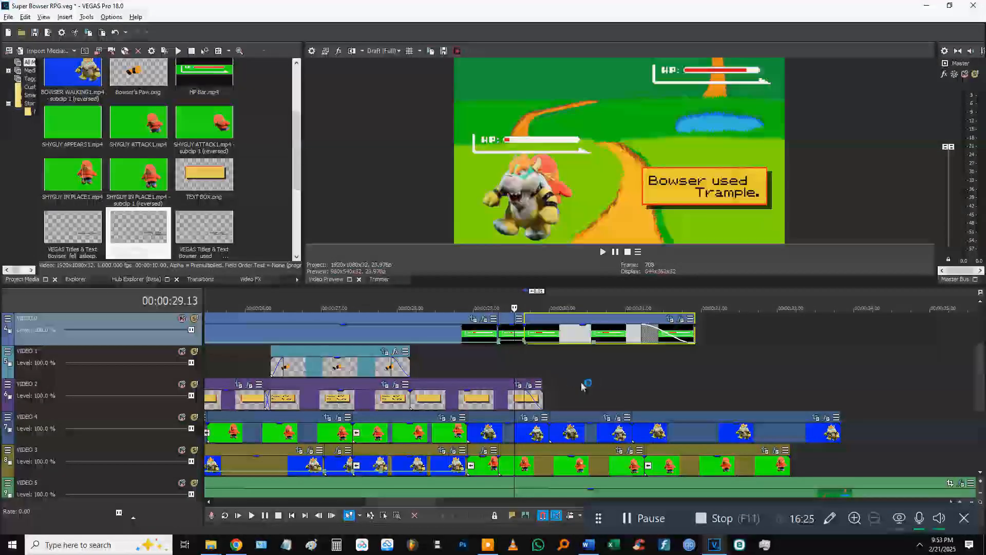
pyautogui.click(597, 379)
pyautogui.press('space')
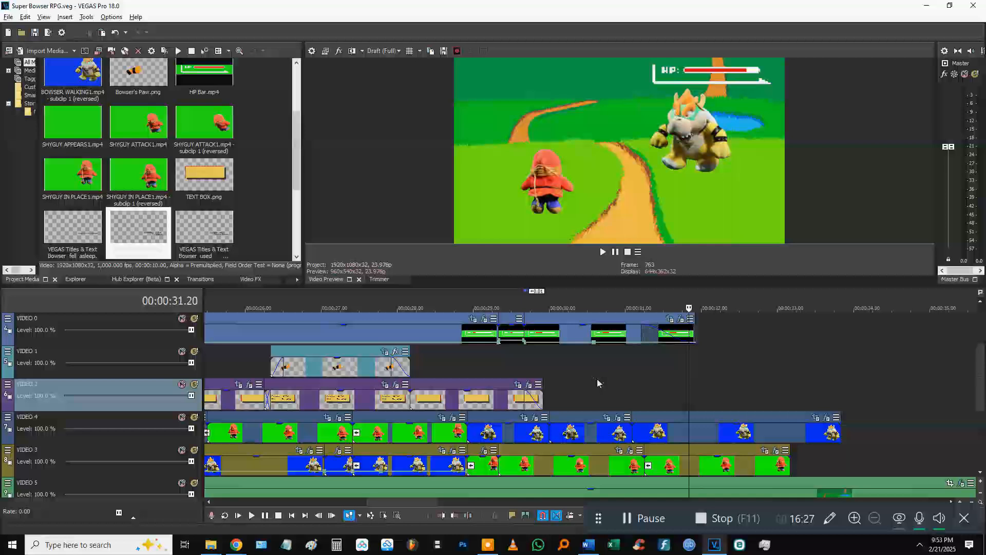
pyautogui.click(636, 390)
pyautogui.press('space')
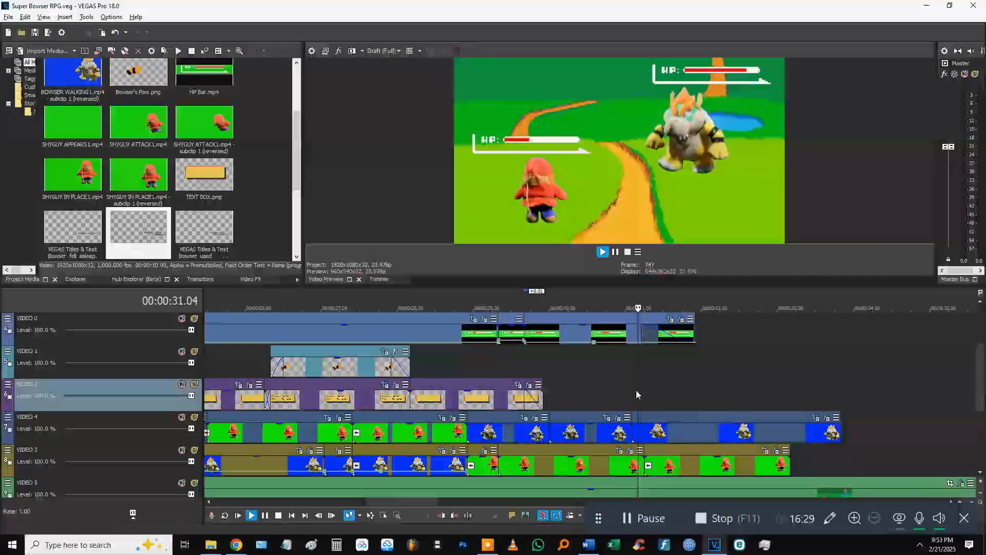
pyautogui.press('Return')
pyautogui.click(614, 394)
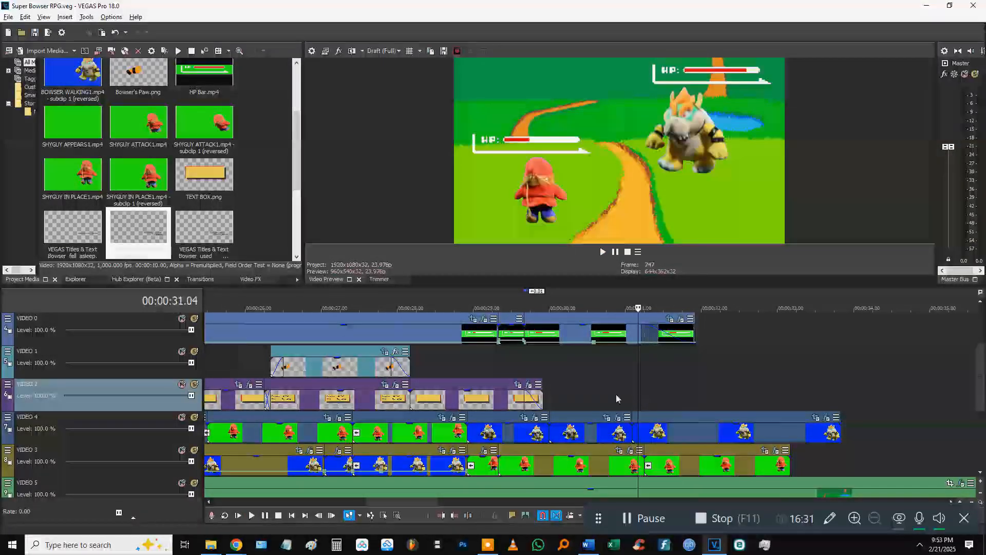
pyautogui.click(633, 393)
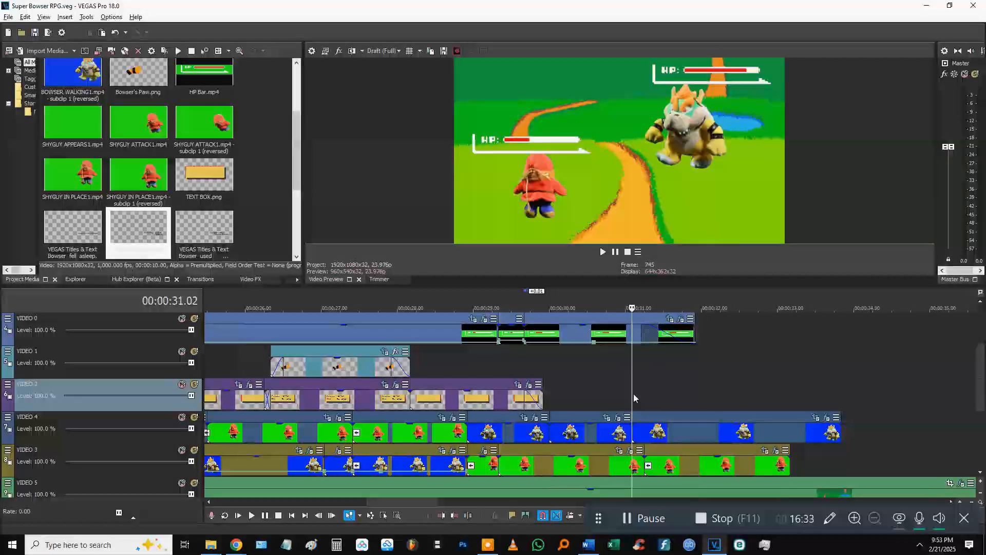
pyautogui.press('space')
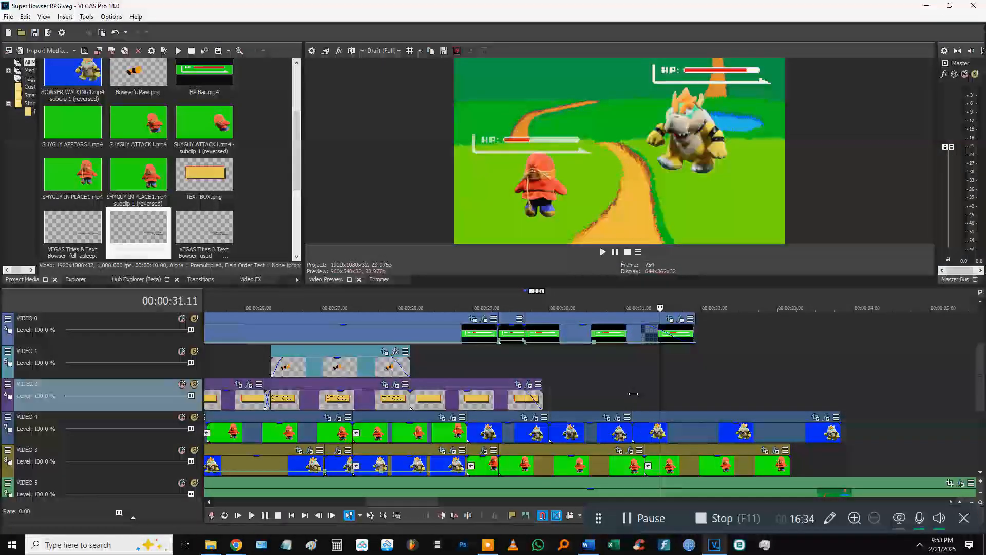
pyautogui.click(526, 359)
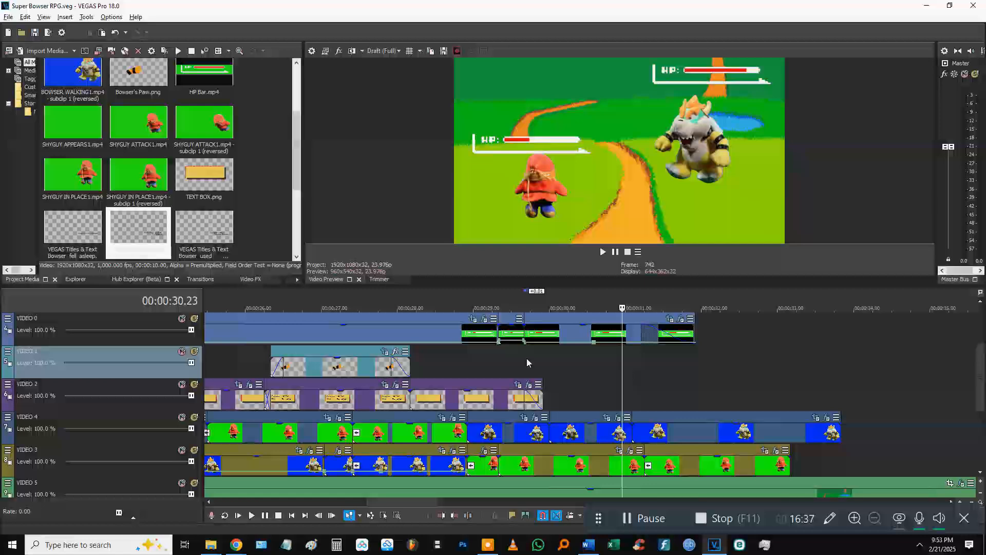
pyautogui.press('space')
pyautogui.moveTo(540, 335)
pyautogui.mouseDown()
pyautogui.moveTo(579, 337)
pyautogui.moveTo(539, 337)
pyautogui.mouseUp()
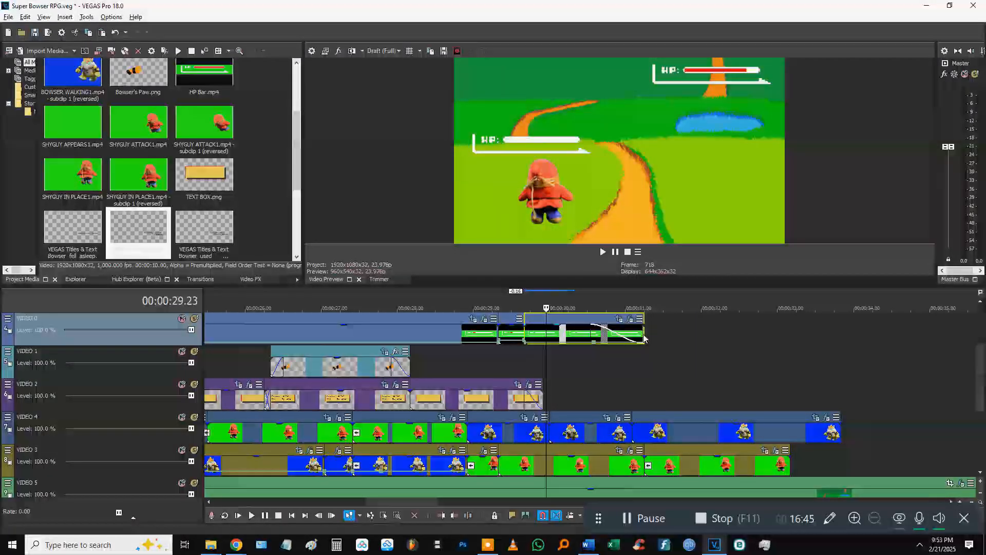
# Step: Extend the last HP bar event on VIDEO 0 to about 00:00:32.12 and play back the sequence
pyautogui.moveTo(645, 335); pyautogui.dragTo(739, 334)
pyautogui.click(506, 362)
pyautogui.press('space')
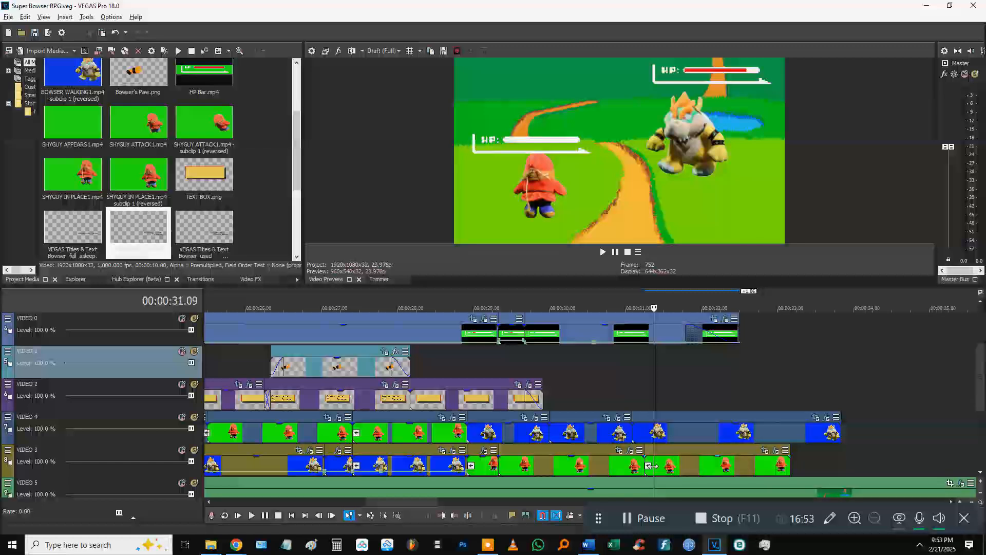
# Step: Split the last Shy Guy event on VIDEO 3 into one-frame pieces from 00:00:31.09 to its end at 00:00:33.04
pyautogui.click(657, 470)
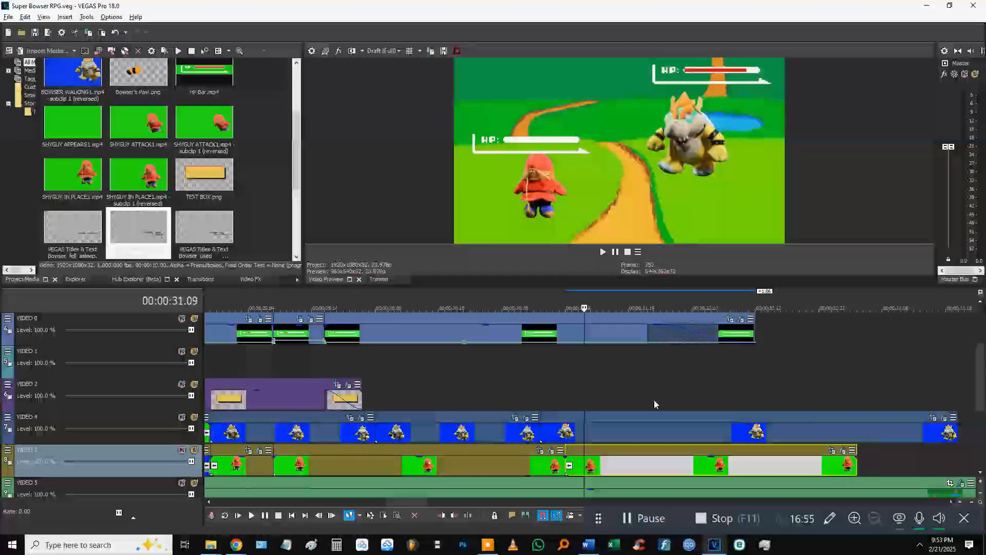
pyautogui.scroll(3, 655, 400)
pyautogui.scroll(-1, 655, 400)
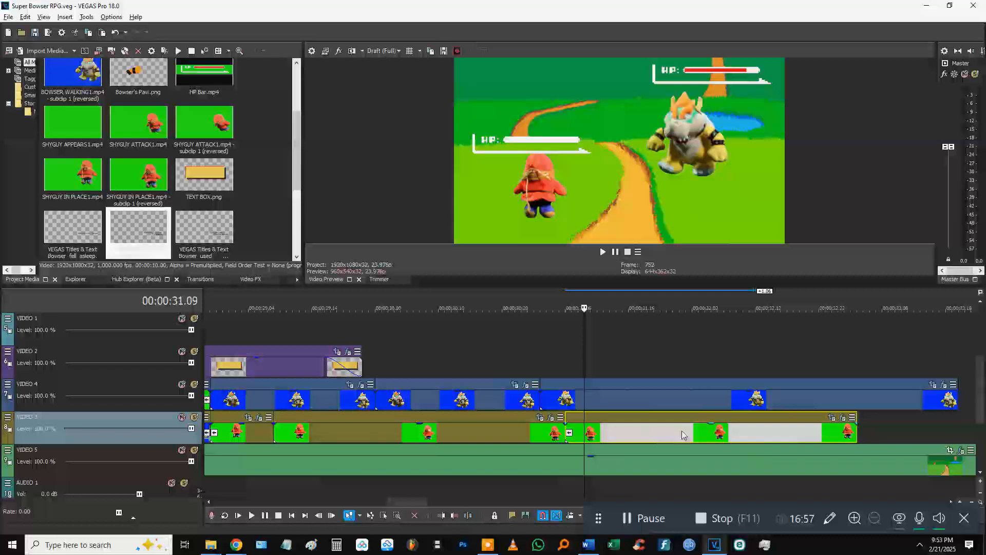
pyautogui.scroll(3, 584, 437)
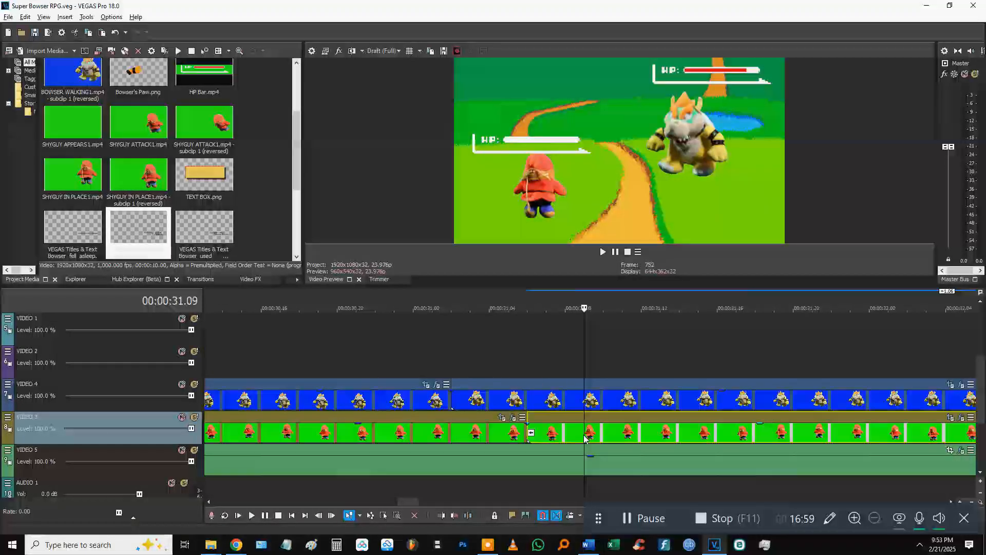
pyautogui.press('s')
pyautogui.press('Right')
pyautogui.press('s')
pyautogui.press('Right')
pyautogui.press('s')
pyautogui.press('Right')
pyautogui.press('s')
pyautogui.press('Right')
pyautogui.press('s')
pyautogui.press('Right')
pyautogui.press('s')
pyautogui.press('Right')
pyautogui.press('s')
pyautogui.press('Right')
pyautogui.press('s')
pyautogui.press('Right')
pyautogui.press('s')
pyautogui.press('Right')
pyautogui.press('s')
pyautogui.press('Right')
pyautogui.press('s')
pyautogui.press('Right')
pyautogui.press('s')
pyautogui.press('Right')
pyautogui.press('s')
pyautogui.press('Right')
pyautogui.press('s')
pyautogui.press('Right')
pyautogui.press('s')
pyautogui.press('Right')
pyautogui.press('s')
pyautogui.press('Right')
pyautogui.press('s')
pyautogui.press('Right')
pyautogui.press('s')
pyautogui.press('Right')
pyautogui.press('s')
pyautogui.press('Right')
pyautogui.press('s')
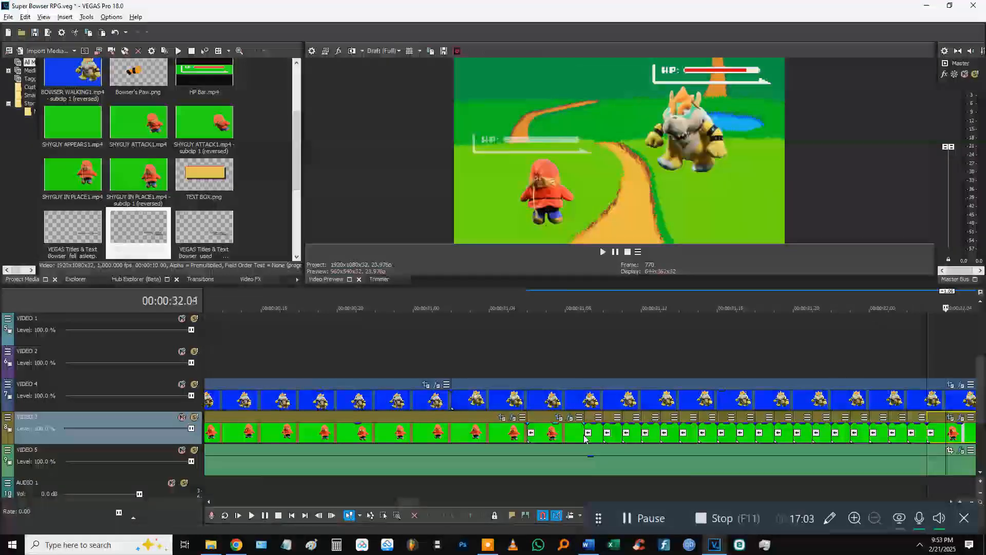
pyautogui.press('Right')
pyautogui.press('s')
pyautogui.press('Right')
pyautogui.press('s')
pyautogui.press('Right')
pyautogui.press('s')
pyautogui.press('Right')
pyautogui.press('s')
pyautogui.press('Right')
pyautogui.press('s')
pyautogui.press('Right')
pyautogui.press('s')
pyautogui.press('Right')
pyautogui.press('s')
pyautogui.press('Right')
pyautogui.press('s')
pyautogui.press('Right')
pyautogui.press('s')
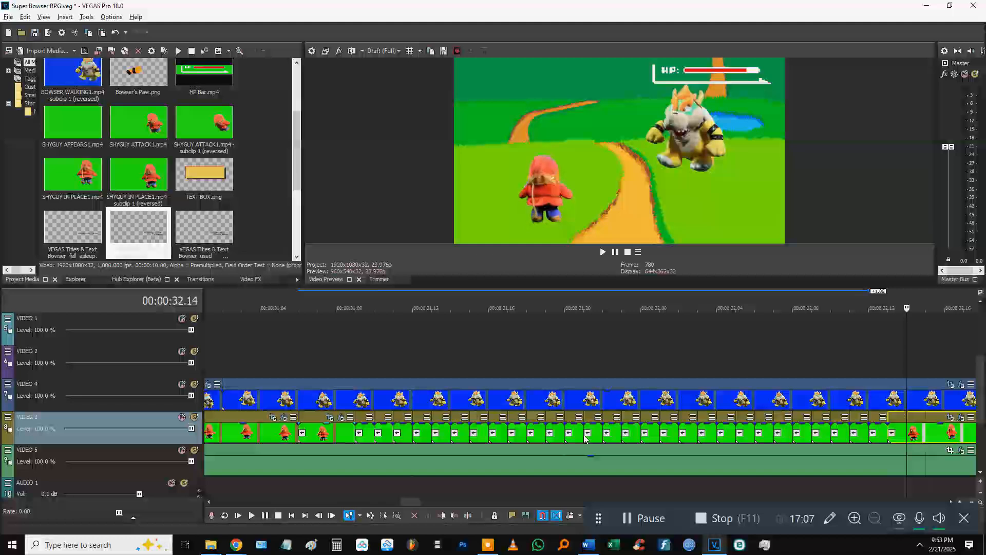
pyautogui.press('Right')
pyautogui.press('s')
pyautogui.press('Right')
pyautogui.press('s')
pyautogui.press('Right')
pyautogui.press('s')
pyautogui.press('Right')
pyautogui.press('s')
pyautogui.press('Right')
pyautogui.press('s')
pyautogui.press('Right')
pyautogui.press('s')
pyautogui.press('Right')
pyautogui.press('s')
pyautogui.press('Right')
pyautogui.press('s')
pyautogui.press('Right')
pyautogui.press('s')
pyautogui.press('Right')
pyautogui.press('s')
pyautogui.press('Right')
pyautogui.press('s')
pyautogui.press('Right')
pyautogui.press('s')
pyautogui.press('Right')
pyautogui.press('s')
pyautogui.scroll(-3, 586, 438)
pyautogui.press('Right')
pyautogui.press('s')
pyautogui.press('Right')
pyautogui.press('s')
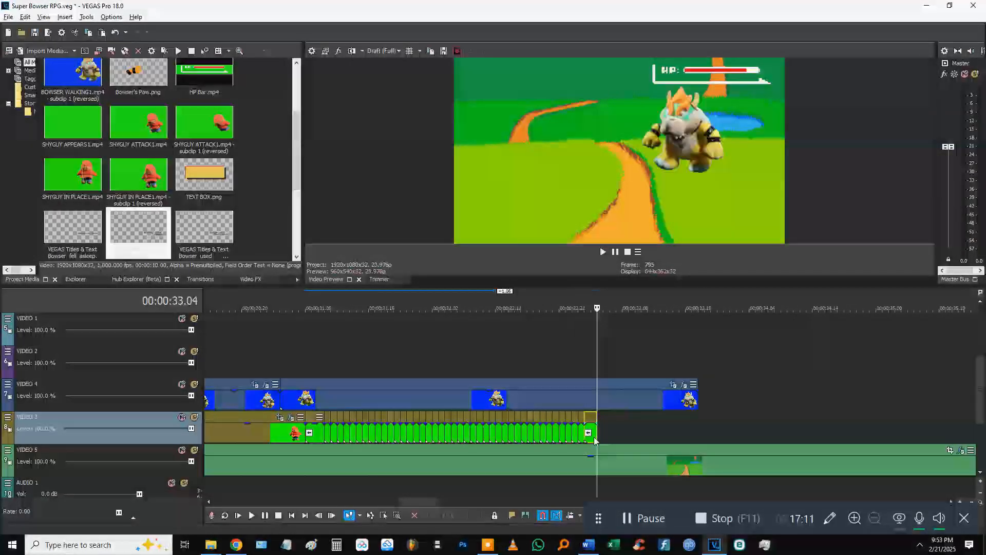
# Step: Delete the last one-frame Shy Guy piece on VIDEO 3 and every second piece from 00:00:31.10 to about 00:00:33.00
pyautogui.press('Delete')
pyautogui.click(334, 439)
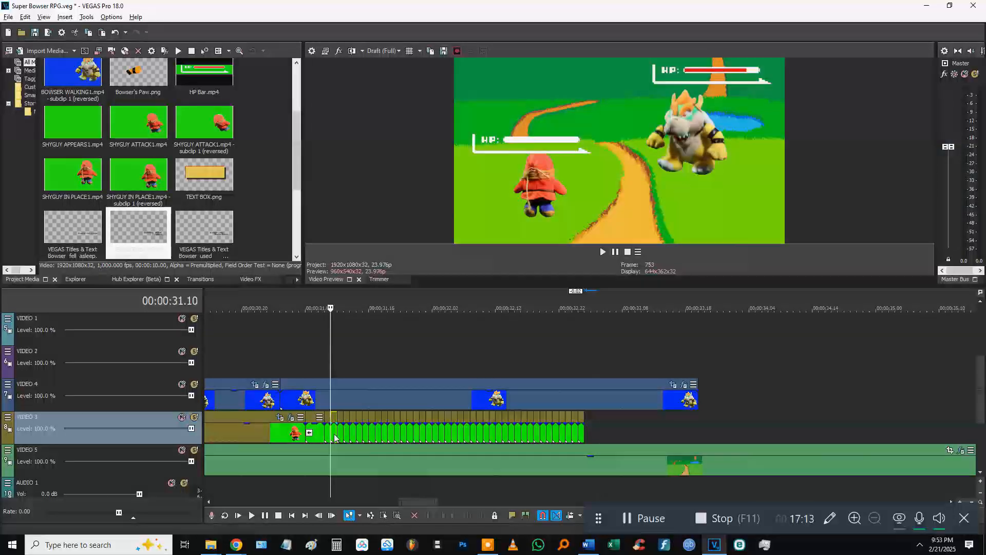
pyautogui.press('Delete')
pyautogui.click(359, 438)
pyautogui.press('Delete')
pyautogui.click(374, 436)
pyautogui.press('Delete')
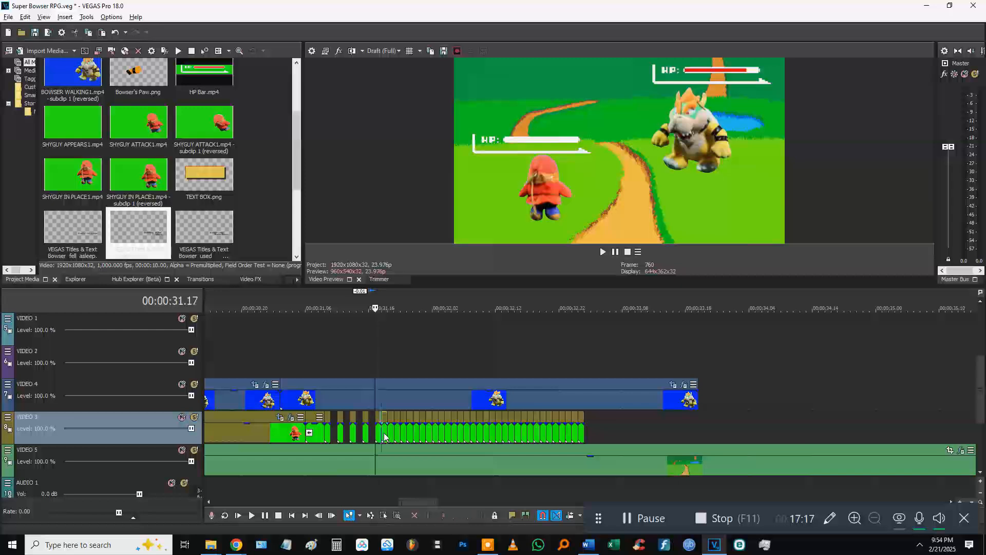
pyautogui.click(385, 438)
pyautogui.press('Delete')
pyautogui.press('Delete')
pyautogui.click(420, 433)
pyautogui.press('Delete')
pyautogui.click(443, 434)
pyautogui.press('Delete')
pyautogui.press('Delete')
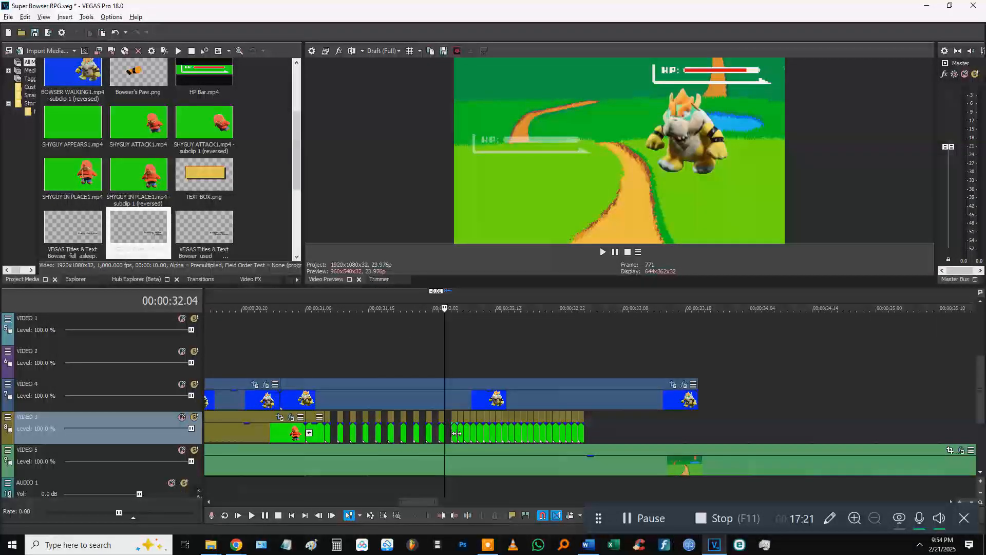
pyautogui.click(457, 433)
pyautogui.press('Delete')
pyautogui.click(476, 434)
pyautogui.press('Delete')
pyautogui.click(486, 434)
pyautogui.press('Delete')
pyautogui.click(496, 436)
pyautogui.press('Delete')
pyautogui.click(524, 435)
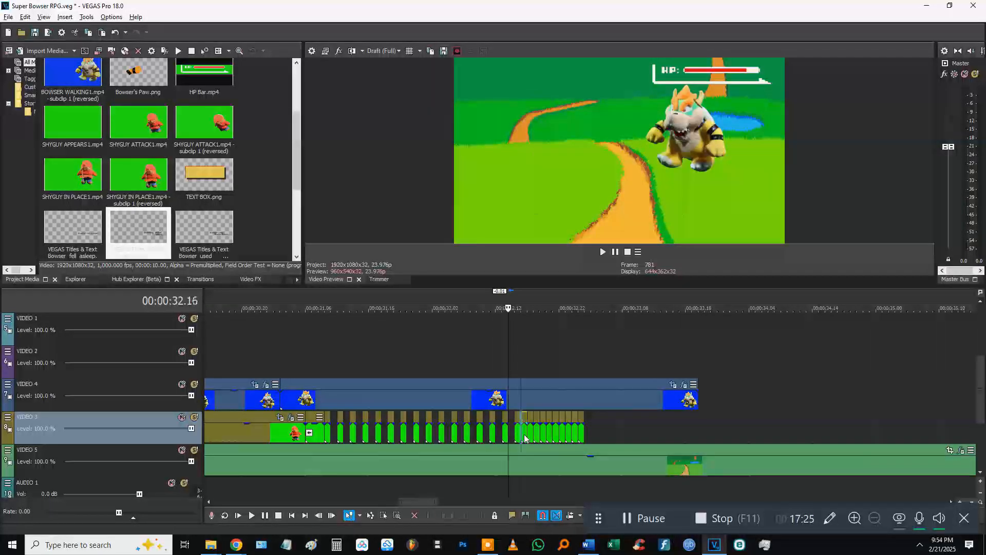
pyautogui.press('Delete')
pyautogui.click(541, 436)
pyautogui.press('Delete')
pyautogui.click(551, 436)
pyautogui.press('Delete')
pyautogui.click(563, 435)
pyautogui.press('Delete')
pyautogui.click(574, 436)
pyautogui.press('Delete')
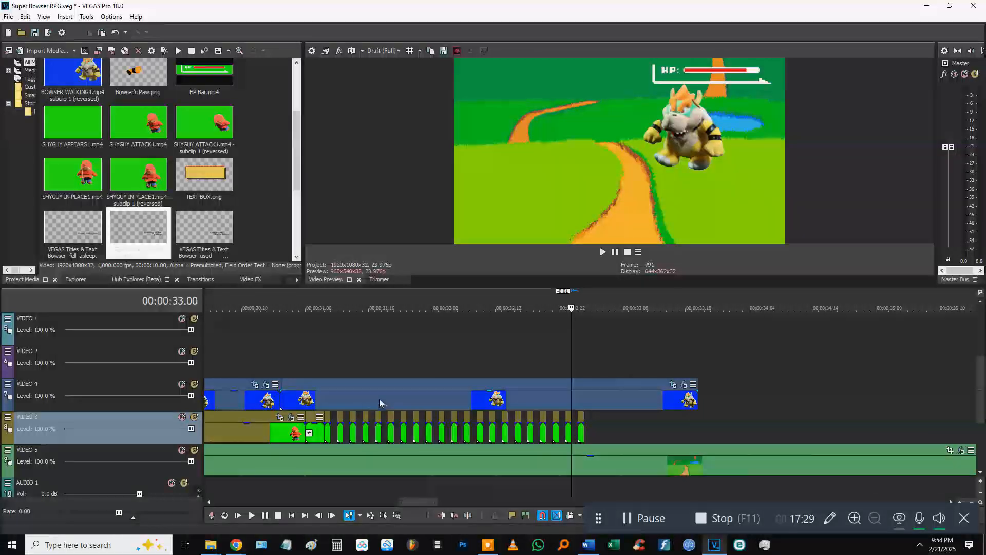
# Step: Play back Shy Guy's flicker on VIDEO 3 from 00:00:31.08 and from one frame earlier
pyautogui.click(316, 364)
pyautogui.press('space')
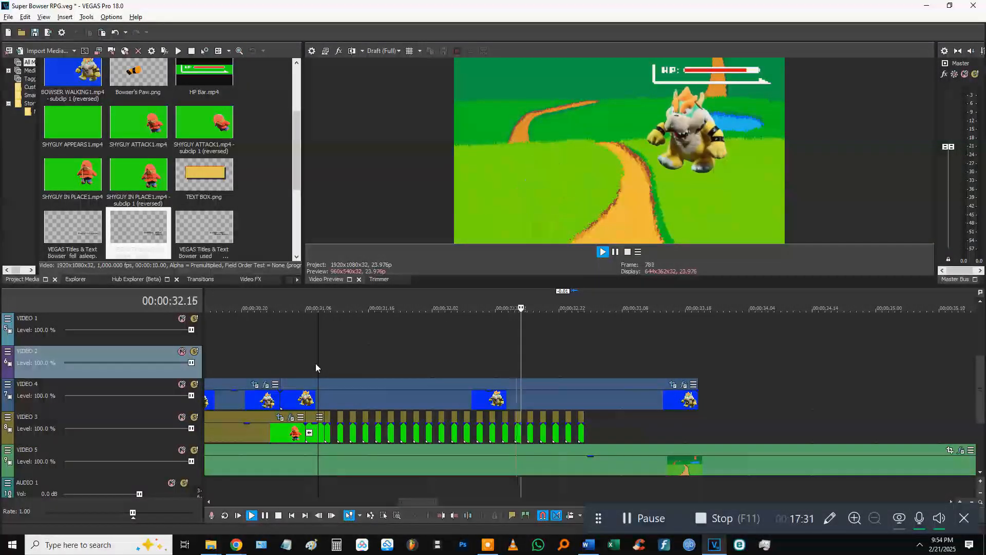
pyautogui.press('space')
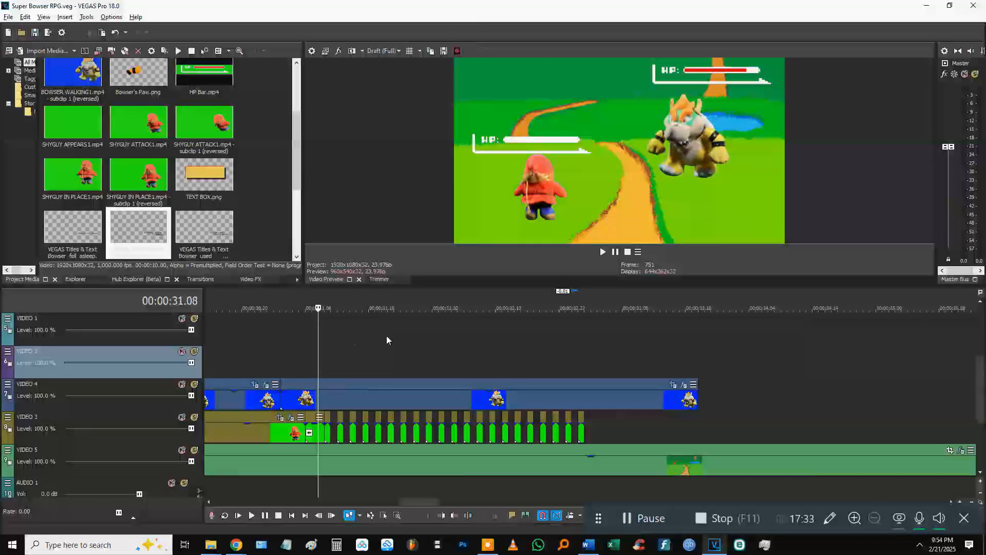
pyautogui.press('Left')
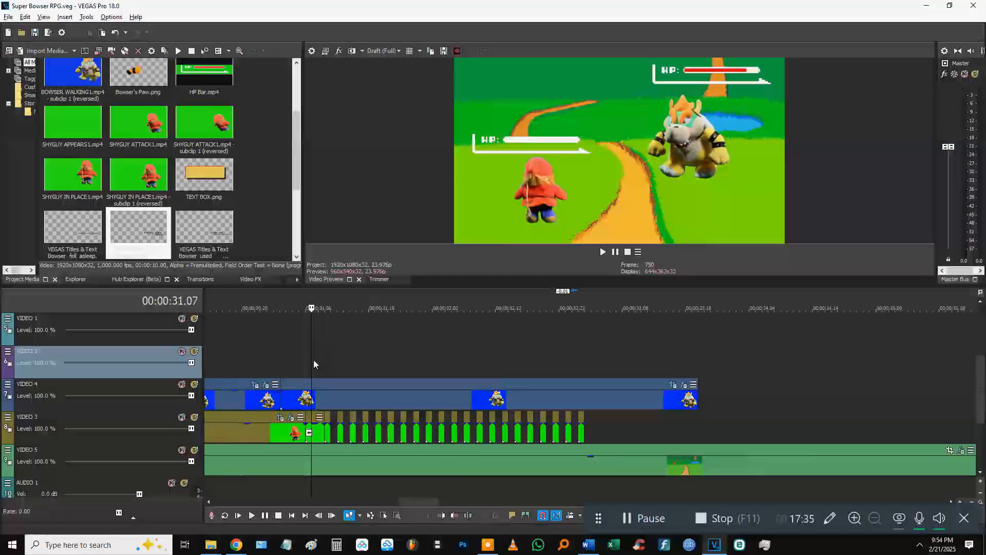
pyautogui.press('space')
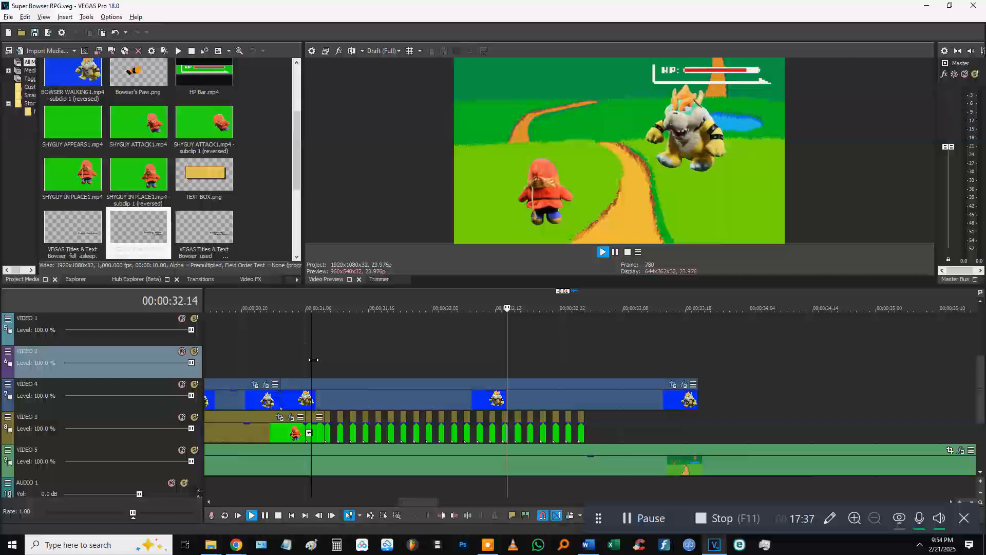
pyautogui.press('space')
# Step: Lower the opacity of the Shy Guy pieces on VIDEO 3 progressively from about 00:00:31.15 to 00:00:32.15
pyautogui.click(351, 436)
pyautogui.scroll(2, 499, 439)
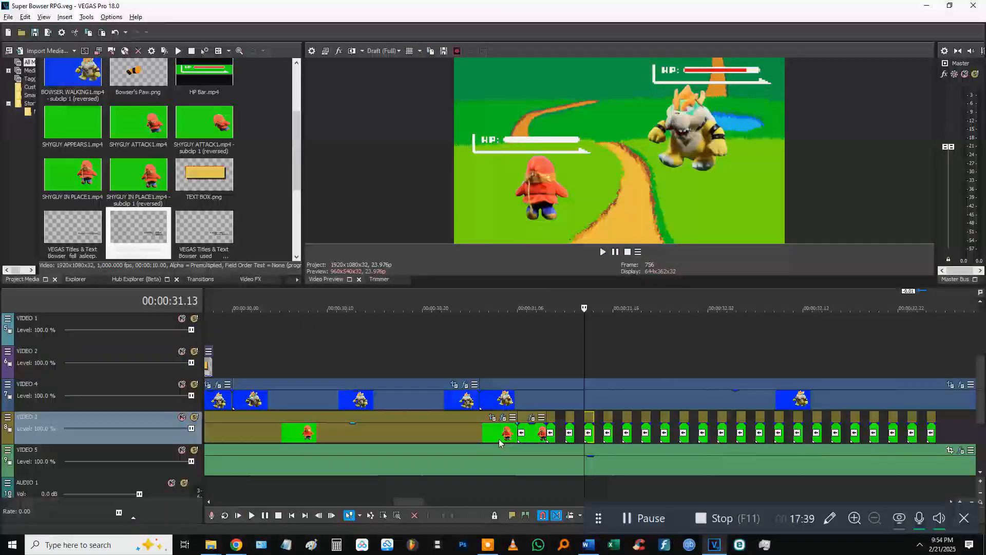
pyautogui.click(616, 434)
pyautogui.moveTo(618, 425); pyautogui.dragTo(619, 426)
pyautogui.click(645, 426)
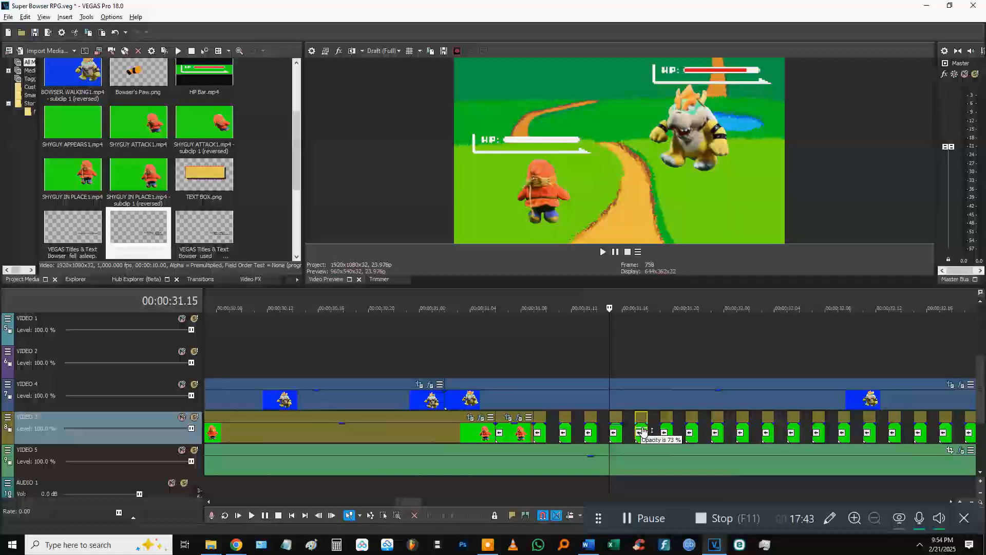
pyautogui.moveTo(666, 428); pyautogui.dragTo(693, 434)
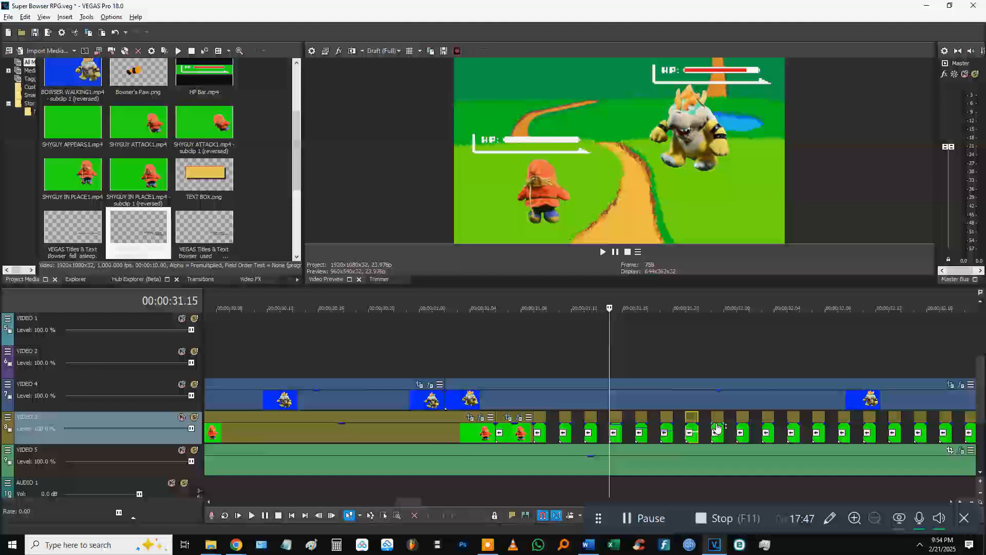
pyautogui.moveTo(742, 431); pyautogui.dragTo(742, 435)
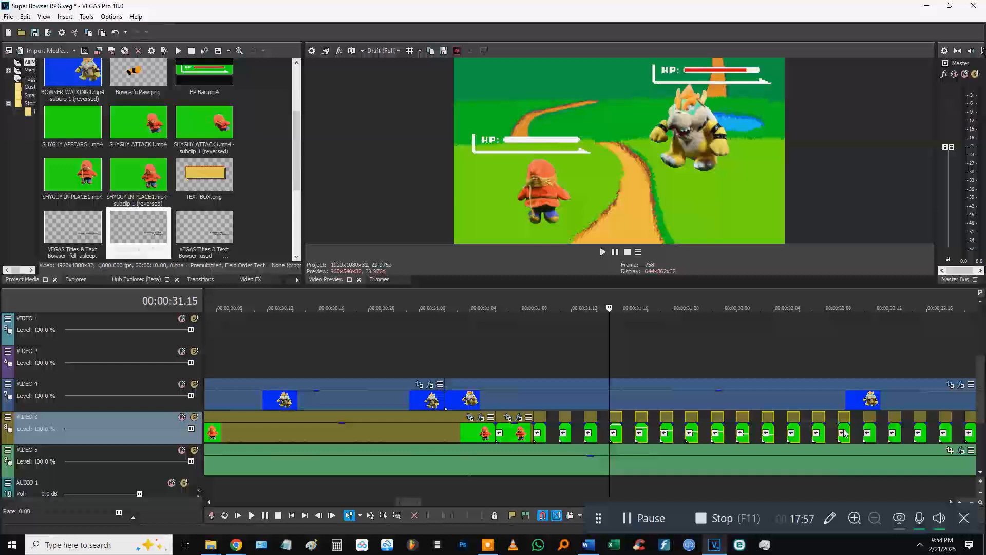
pyautogui.press('space')
pyautogui.moveTo(842, 432); pyautogui.dragTo(919, 436)
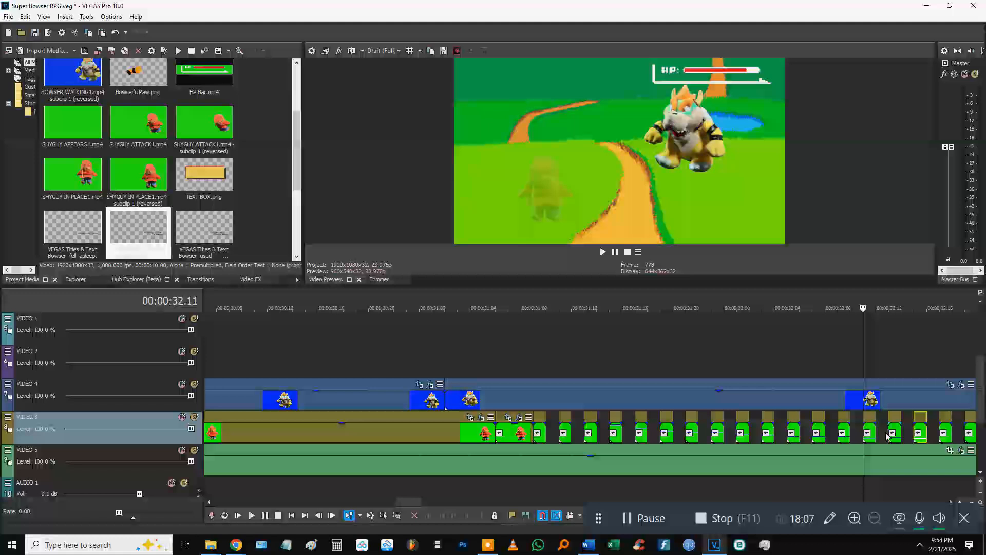
# Step: Reduce the opacity of the remaining Shy Guy pieces on VIDEO 3, from about 00:00:32.17 to the last one, to nearly nothing
pyautogui.scroll(-2, 892, 433)
pyautogui.scroll(3, 649, 439)
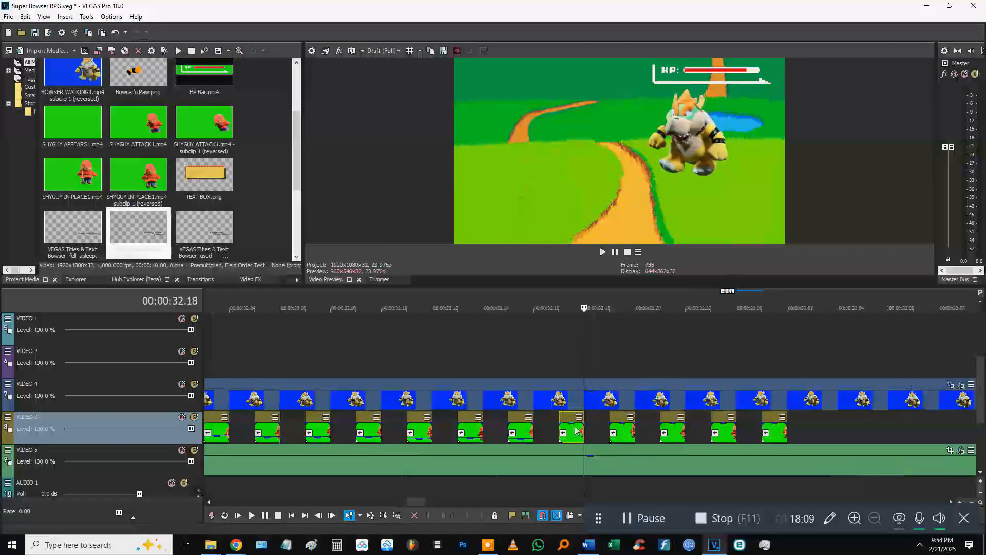
pyautogui.moveTo(574, 430); pyautogui.dragTo(572, 444)
pyautogui.moveTo(627, 428); pyautogui.dragTo(724, 445)
pyautogui.moveTo(771, 417); pyautogui.dragTo(770, 440)
# Step: Play back Shy Guy's fading flicker from about 00:00:31.06
pyautogui.scroll(-10, 715, 430)
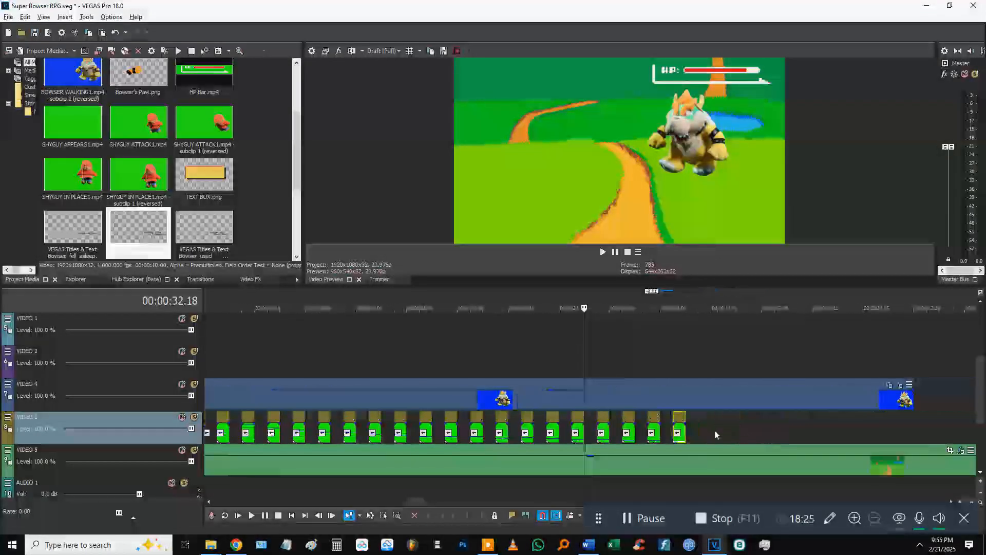
pyautogui.press('space')
pyautogui.click(528, 364)
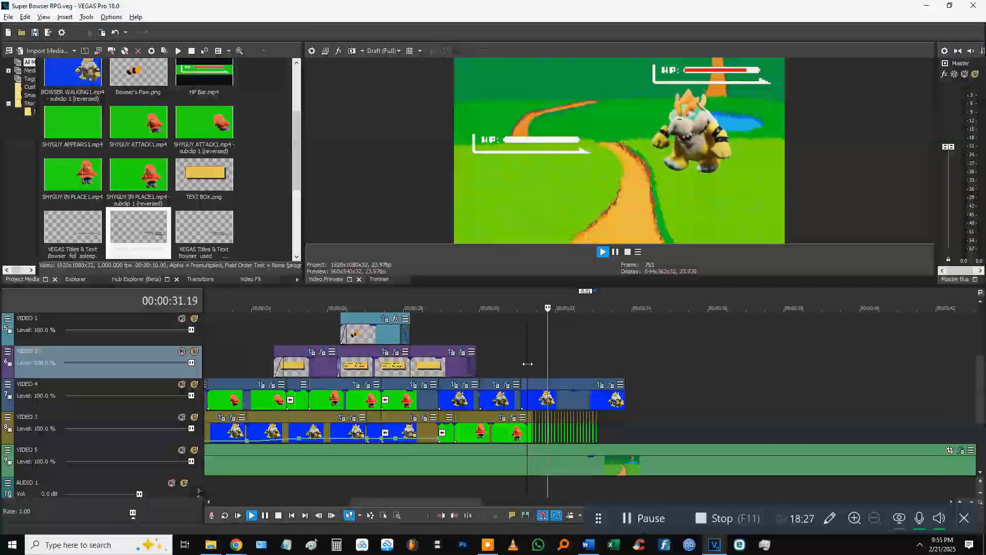
pyautogui.click(527, 364)
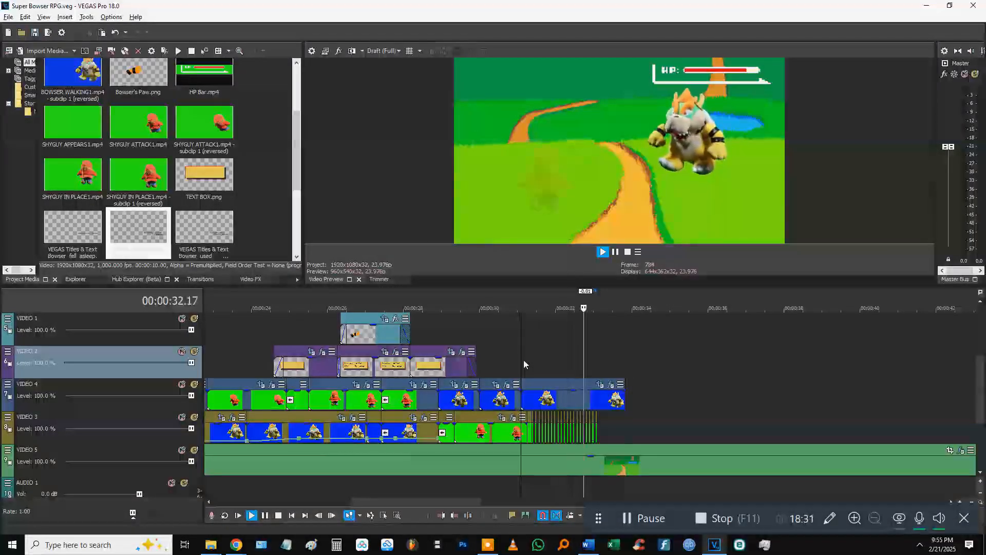
pyautogui.press('space')
pyautogui.click(528, 360)
# Step: Try moving the last HP bar event on VIDEO 0 later and lengthening the event before it to meet it, and undo both changes
pyautogui.middleClick(670, 433)
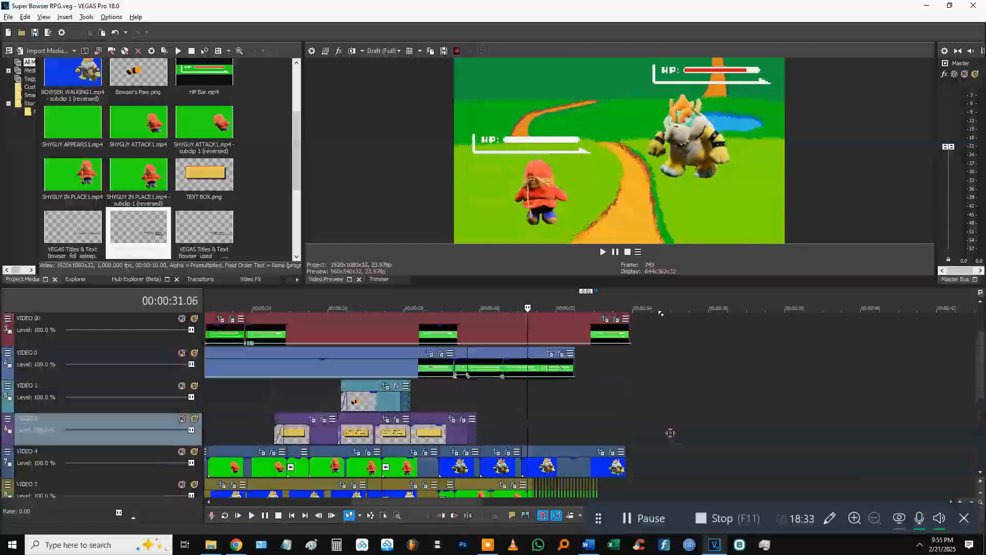
pyautogui.moveTo(544, 426); pyautogui.dragTo(608, 429)
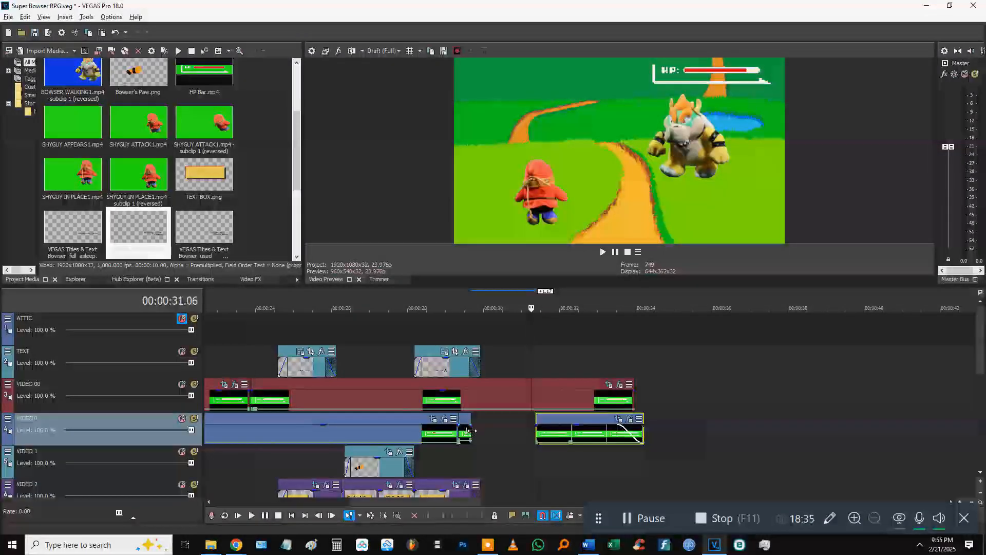
pyautogui.moveTo(479, 434); pyautogui.dragTo(476, 399)
pyautogui.click(466, 397)
pyautogui.press('space')
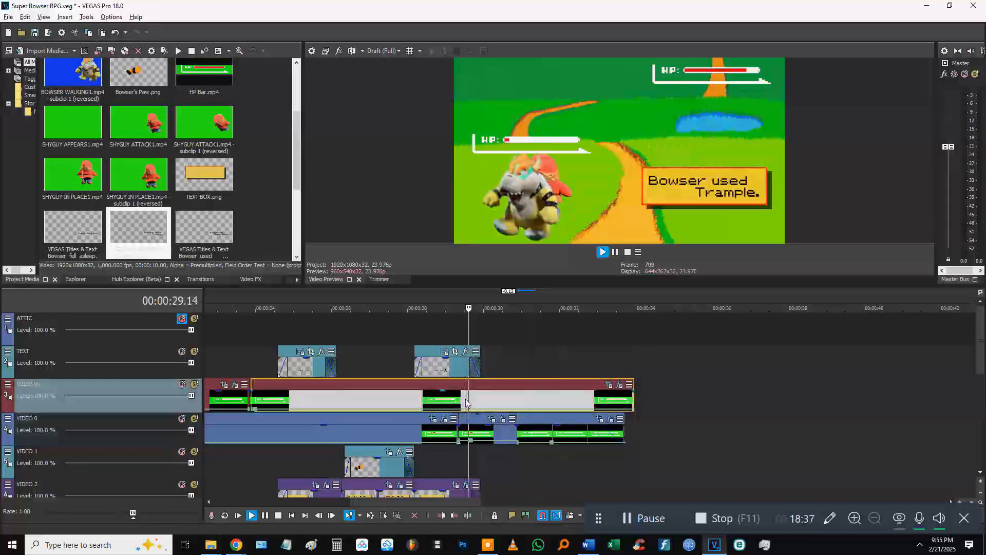
pyautogui.press('space')
pyautogui.hotkey('ctrl', 'z')
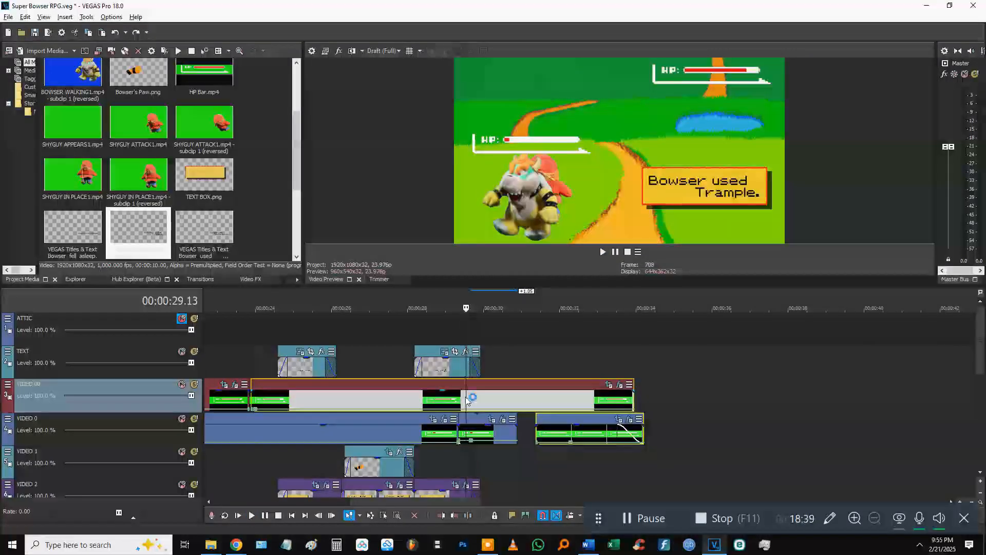
pyautogui.hotkey('ctrl', 'z')
# Step: Extend the last HP bar event on VIDEO 0 to about 00:00:34.04 and lengthen its fade-out
pyautogui.moveTo(611, 435); pyautogui.dragTo(584, 434)
pyautogui.click(602, 250)
pyautogui.moveTo(612, 431); pyautogui.dragTo(557, 432)
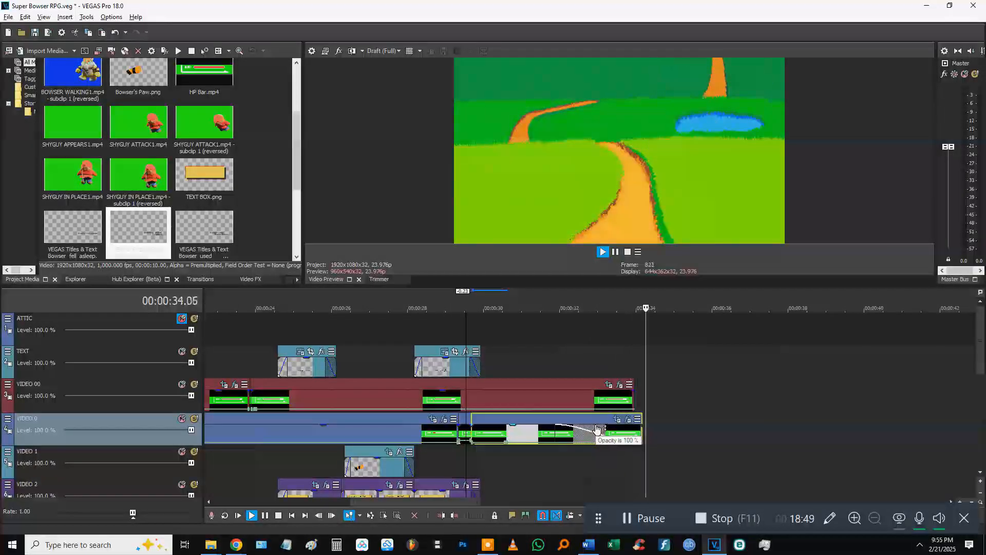
# Step: Extend Bowser's HP bar event on VIDEO 00 to about 00:00:35.15
pyautogui.click(637, 397)
pyautogui.moveTo(634, 401); pyautogui.dragTo(698, 397)
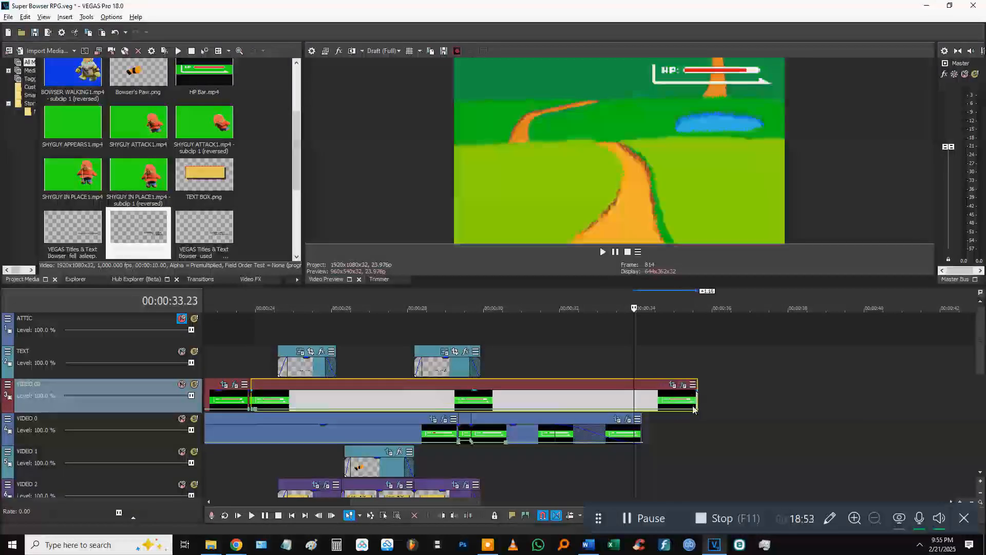
pyautogui.click(652, 369)
# Step: Paste a copy of the Bowser event directly after the last one on VIDEO 4 and reverse the copy
pyautogui.scroll(-1, 655, 338)
pyautogui.scroll(-3, 656, 338)
pyautogui.click(653, 395)
pyautogui.hotkey('ctrl', 'v')
pyautogui.moveTo(663, 407); pyautogui.dragTo(651, 406)
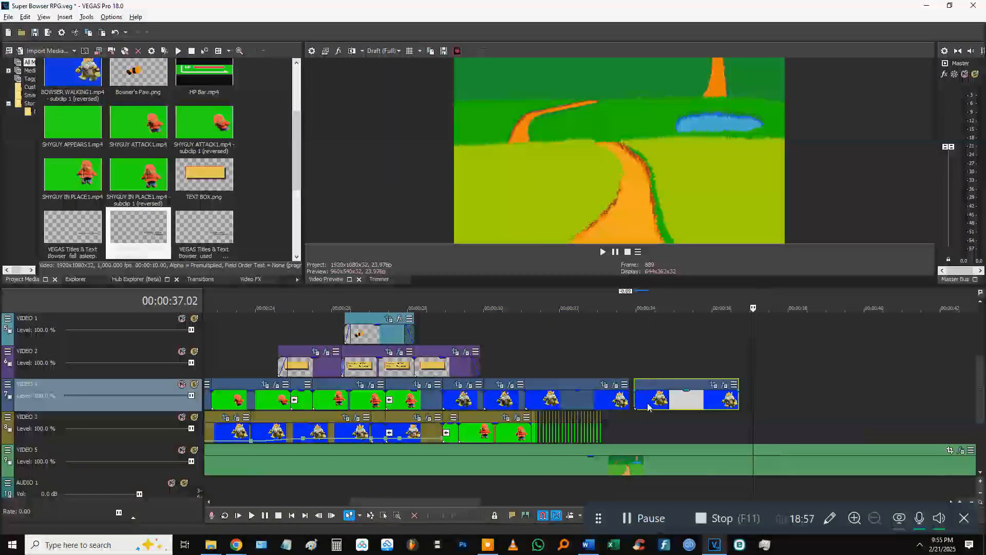
pyautogui.rightClick(651, 406)
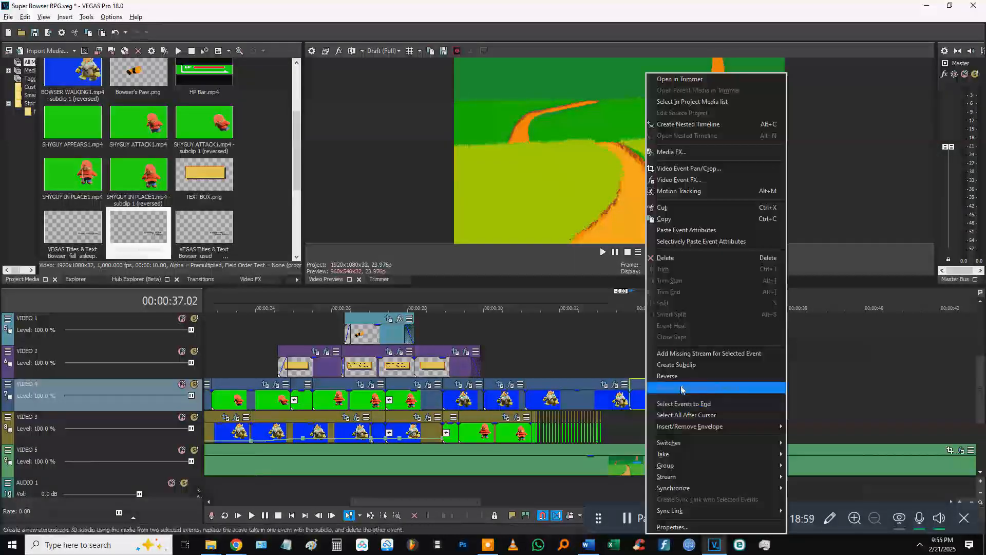
pyautogui.click(638, 359)
# Step: Play back the join between the last two Bowser events on VIDEO 4 around 00:00:34 several times
pyautogui.click(638, 359)
pyautogui.press('space')
pyautogui.scroll(-3, 636, 359)
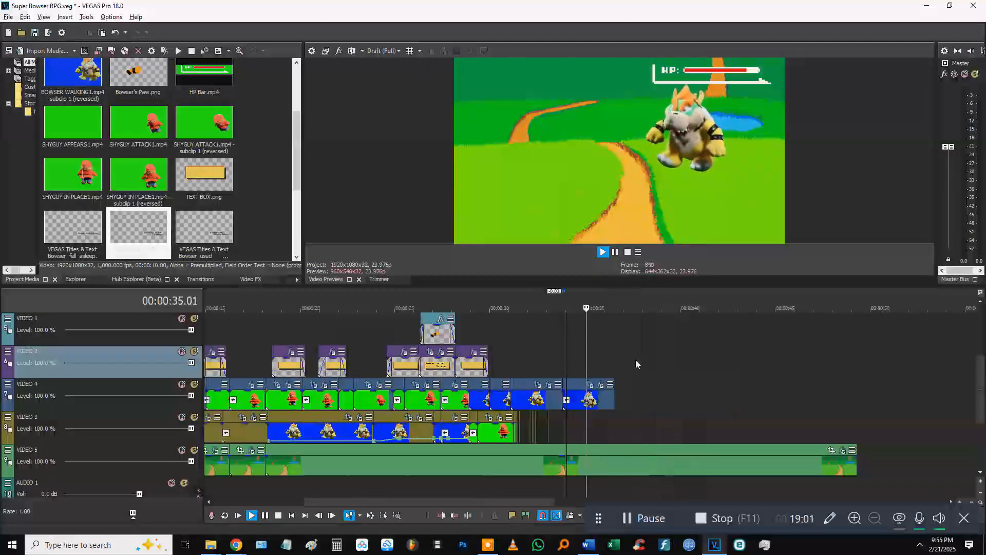
pyautogui.press('space')
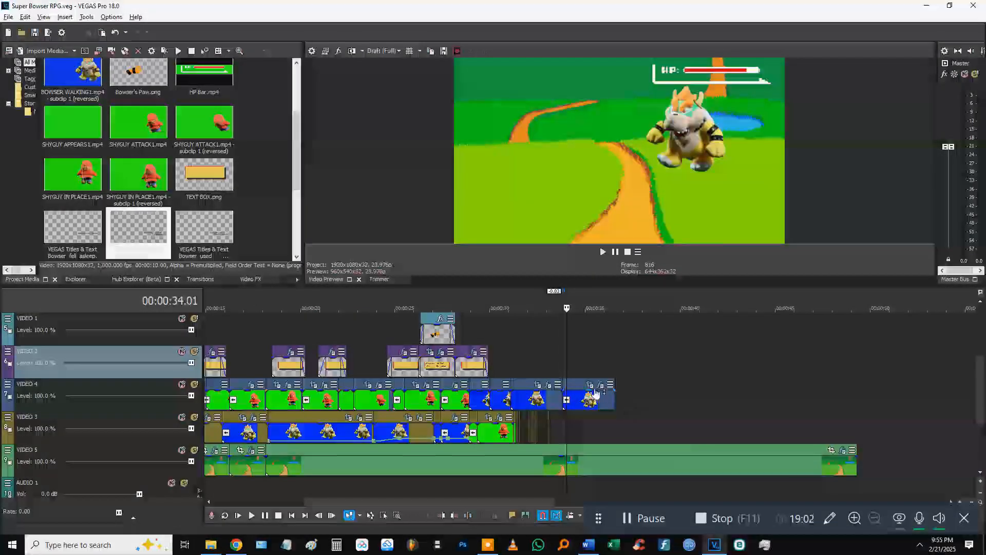
pyautogui.click(572, 367)
pyautogui.press('space')
pyautogui.press('space')
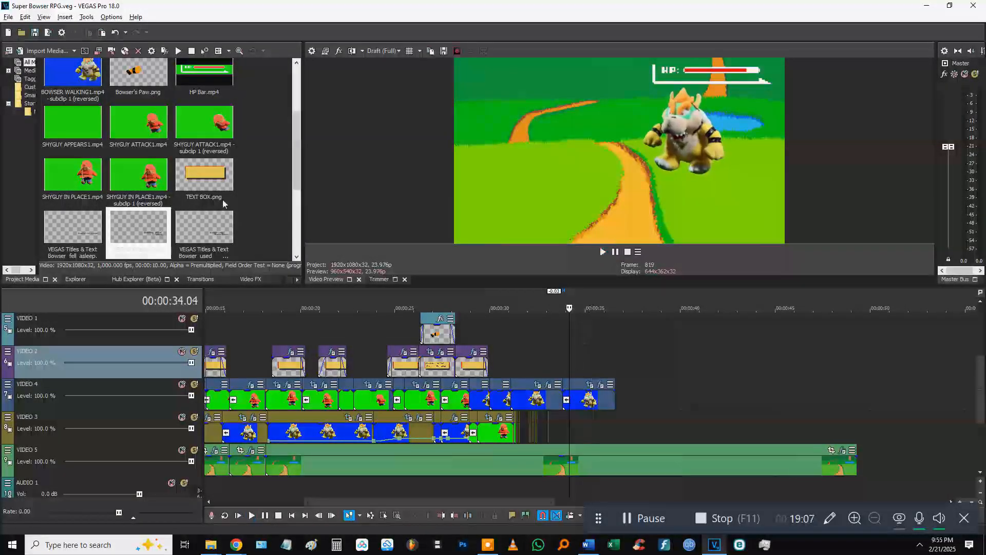
pyautogui.scroll(2, 223, 199)
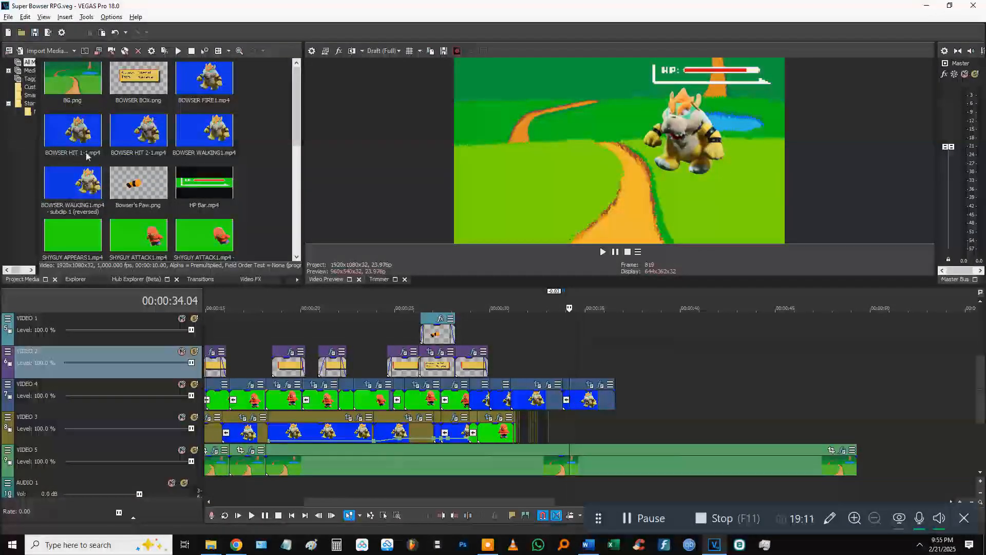
pyautogui.click(563, 350)
pyautogui.press('space')
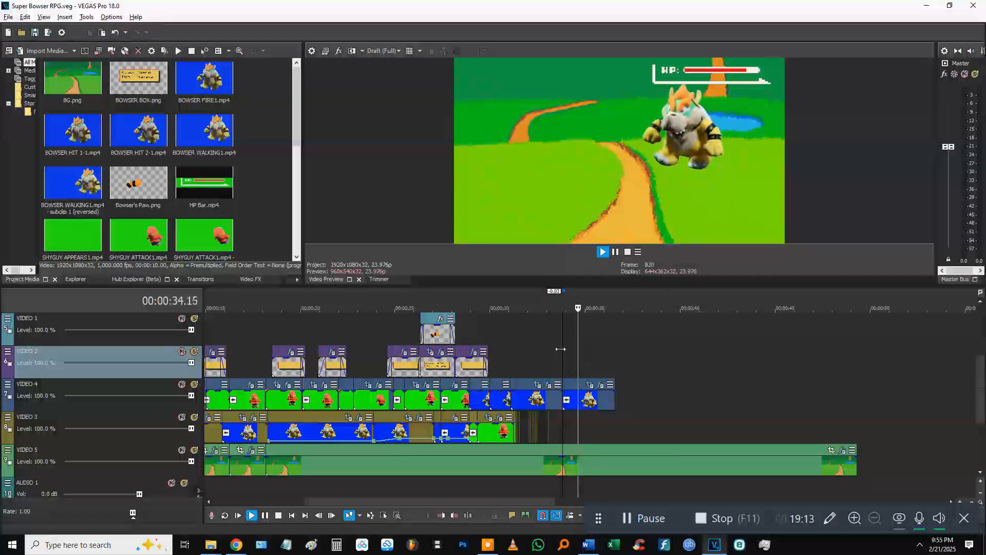
pyautogui.click(576, 348)
# Step: Play back Shy Guy's disappearance from about 00:00:31 and the Trample sequence from about 00:00:28
pyautogui.scroll(-2, 626, 431)
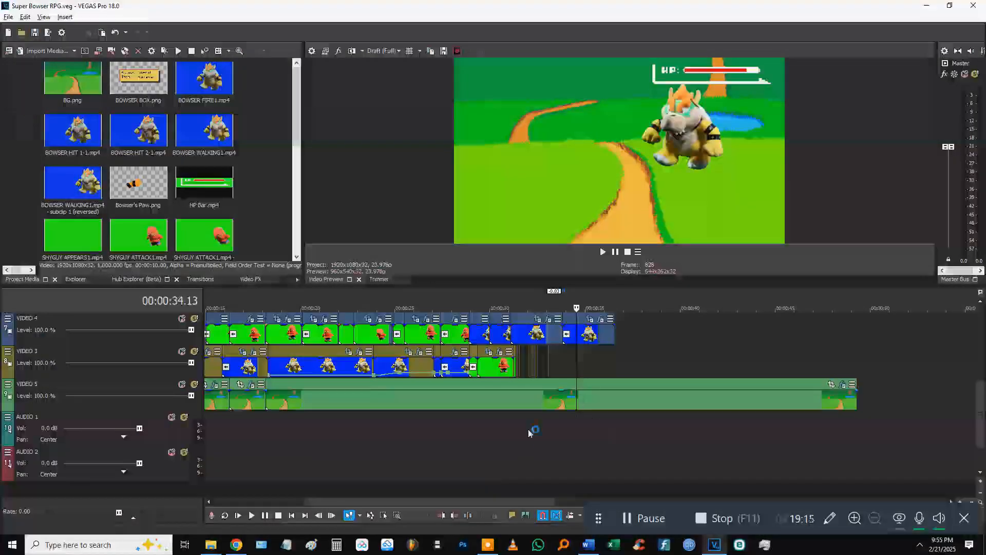
pyautogui.click(520, 439)
pyautogui.press('space')
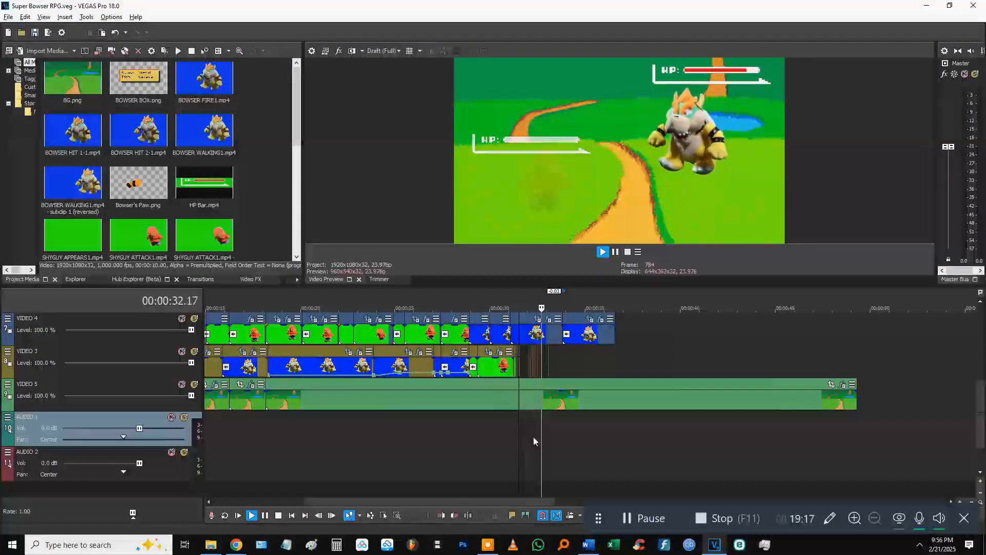
pyautogui.scroll(2, 575, 445)
pyautogui.click(568, 363)
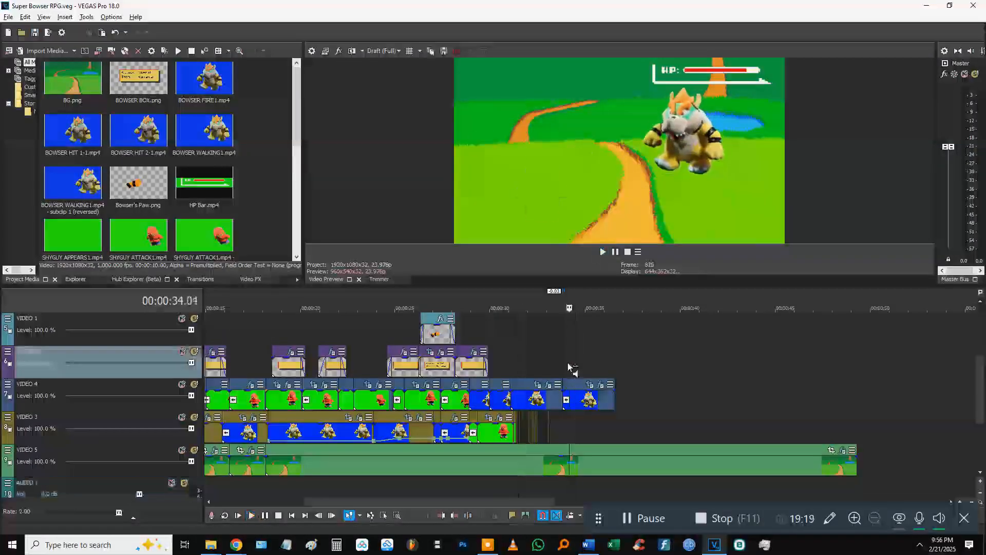
pyautogui.scroll(1, 636, 391)
pyautogui.click(464, 406)
pyautogui.press('space')
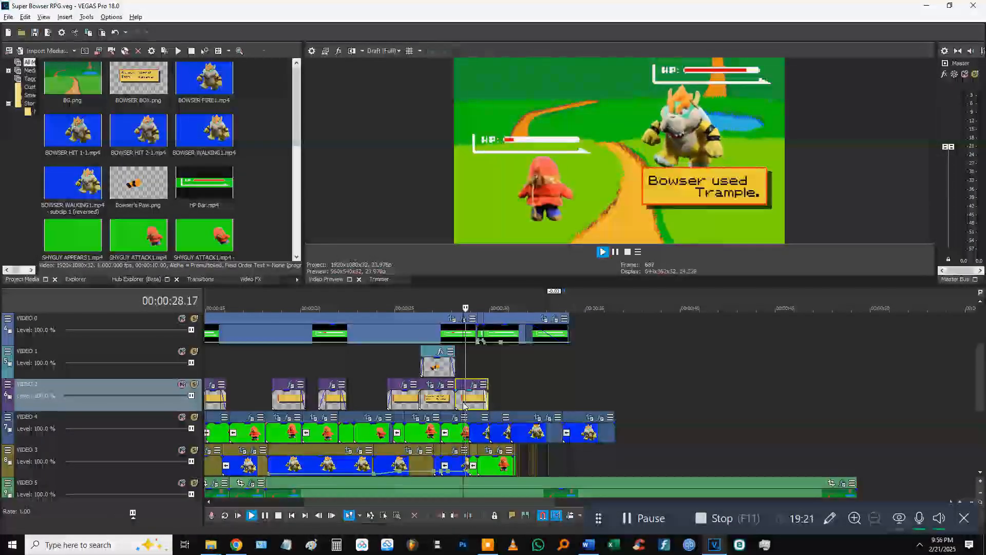
# Step: Paste a copy of the text box event on VIDEO 2 at about 00:00:33.20 and play it back
pyautogui.press('space')
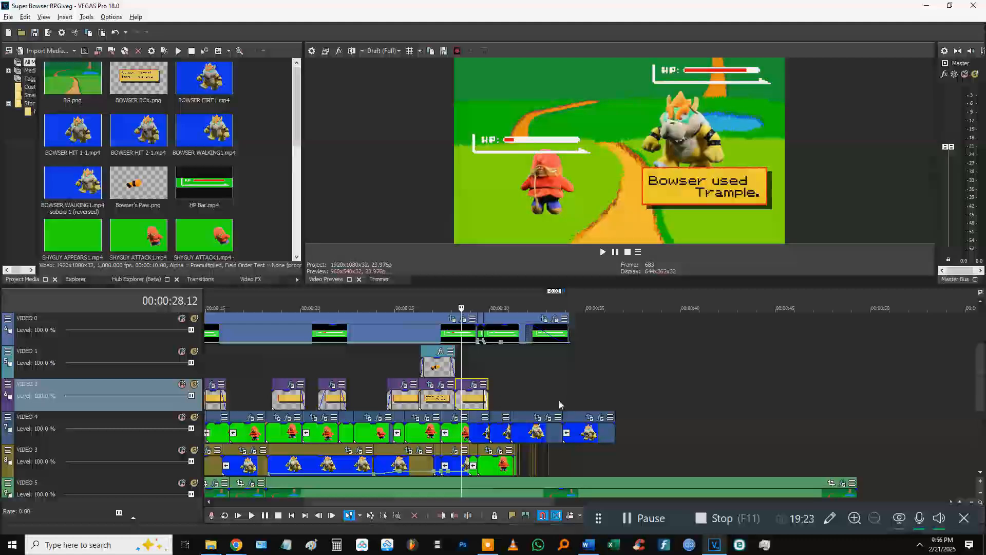
pyautogui.click(559, 404)
pyautogui.hotkey('ctrl', 'v')
pyautogui.click(563, 370)
pyautogui.press('space')
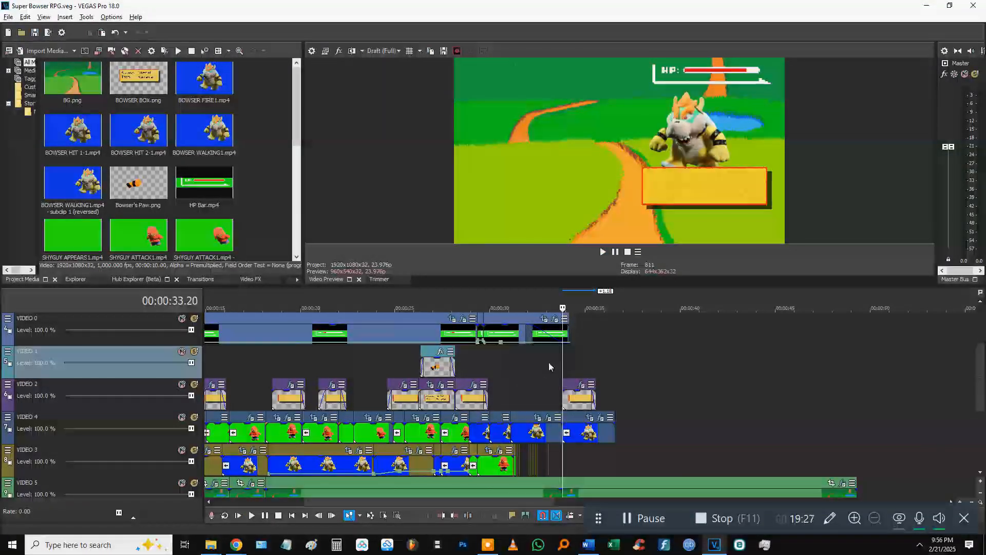
pyautogui.click(549, 362)
pyautogui.press('space')
pyautogui.scroll(3, 550, 362)
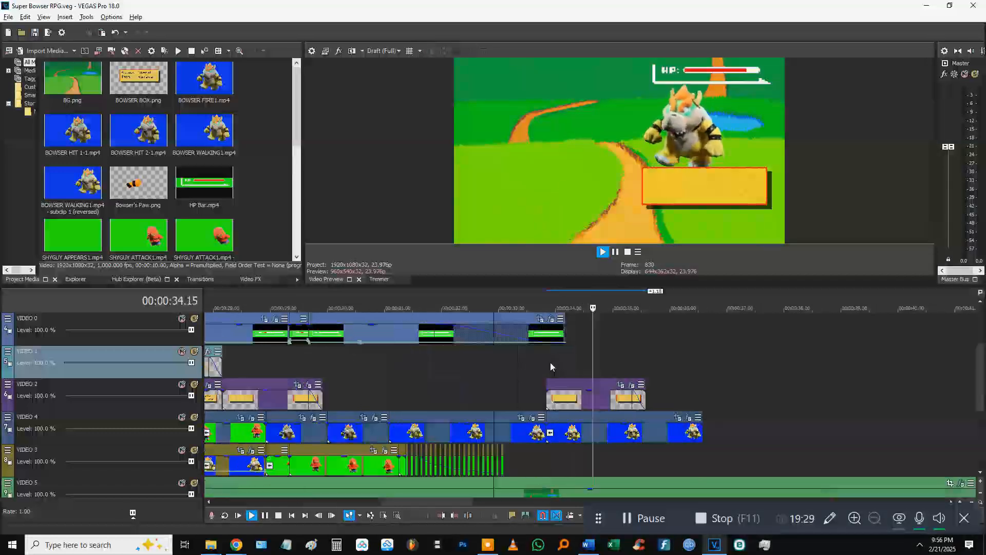
pyautogui.press('space')
# Step: Move the pasted text box event on VIDEO 2 earlier to start at about 00:00:33.06 and play it back
pyautogui.moveTo(549, 391); pyautogui.dragTo(510, 391)
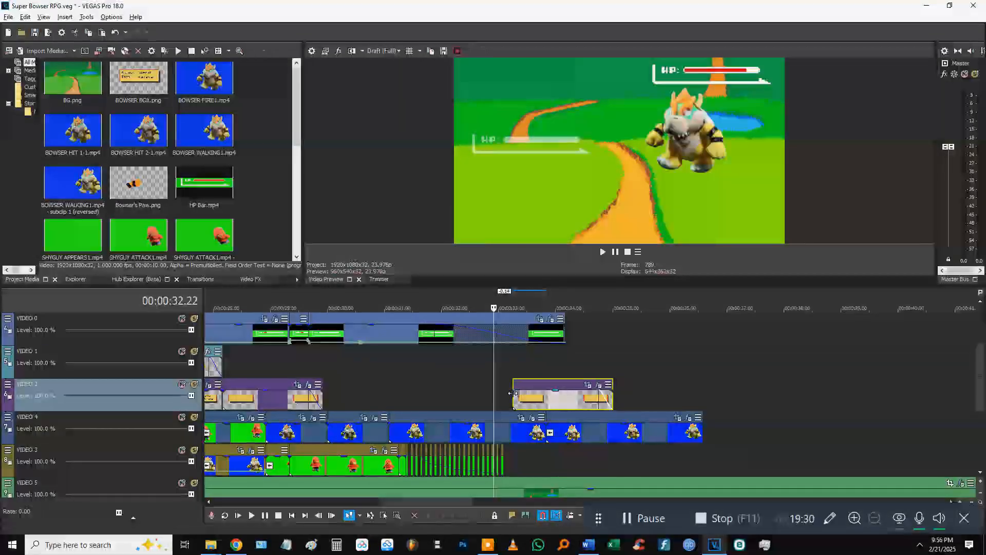
pyautogui.click(497, 367)
pyautogui.press('space')
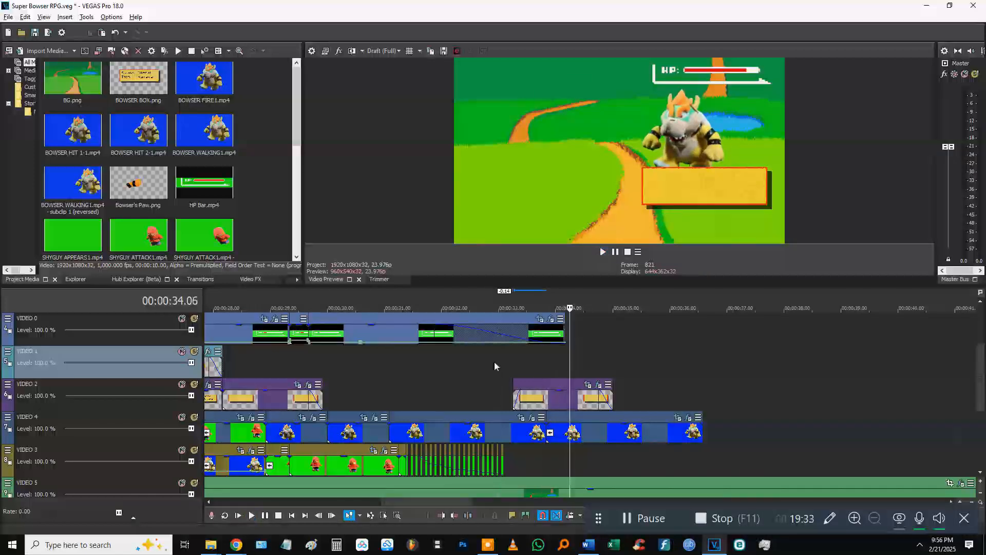
# Step: Try the video preview at Draft (Quarter) quality during playback and return it to Draft (Full)
pyautogui.click(380, 51)
pyautogui.moveTo(385, 62)
pyautogui.click(442, 96)
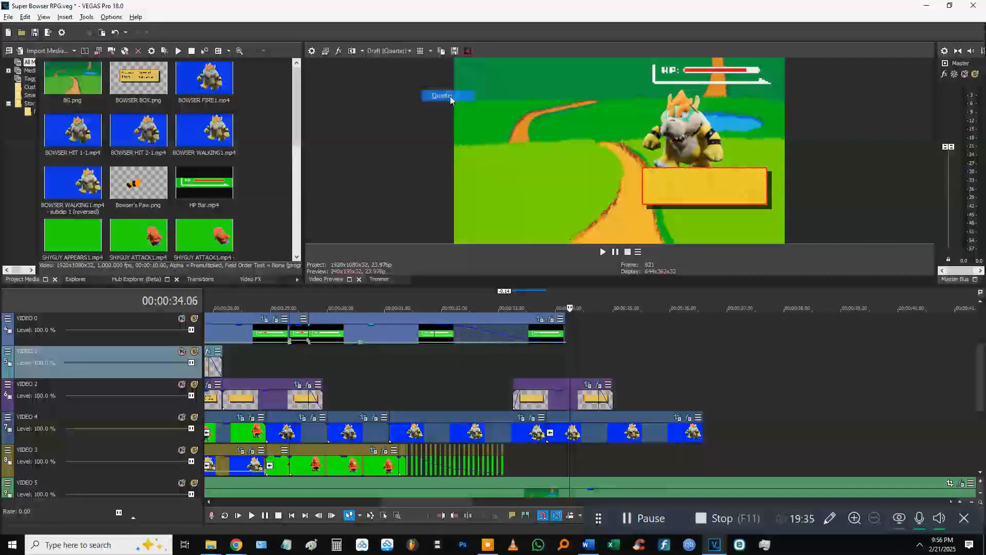
pyautogui.click(396, 378)
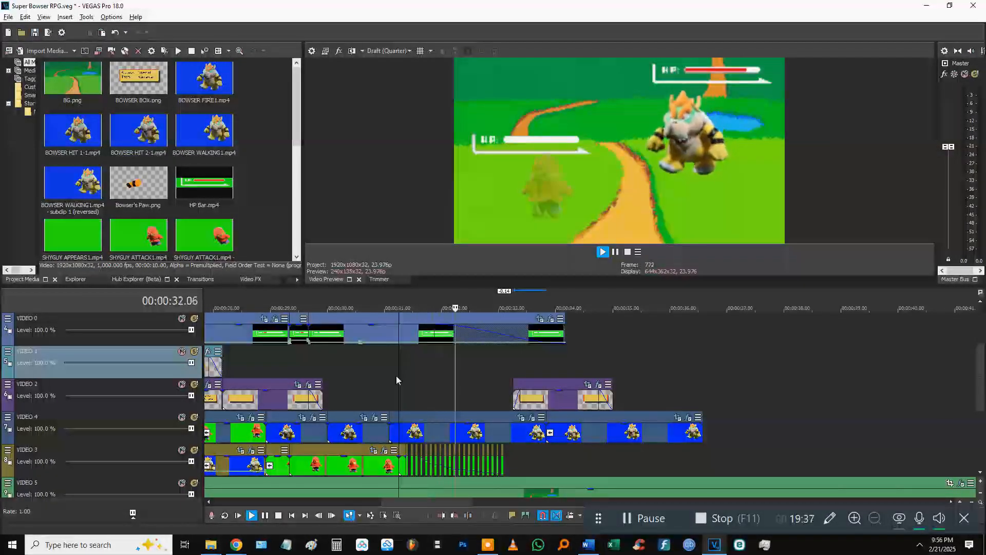
pyautogui.press('space')
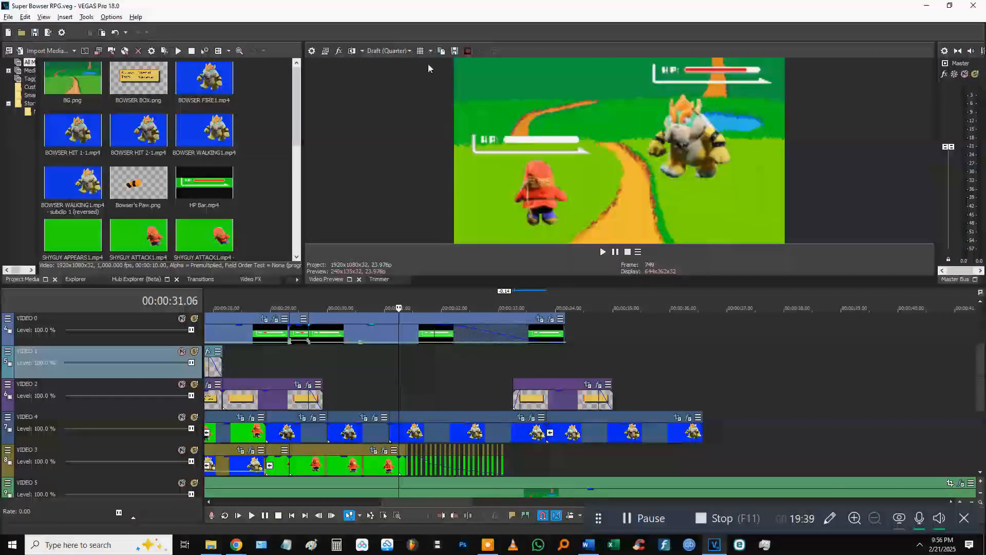
pyautogui.click(383, 50)
pyautogui.moveTo(388, 61)
pyautogui.click(447, 73)
# Step: Add a short fade-in to the pasted text box event on VIDEO 2 and extend its end to about 00:00:36
pyautogui.press('space')
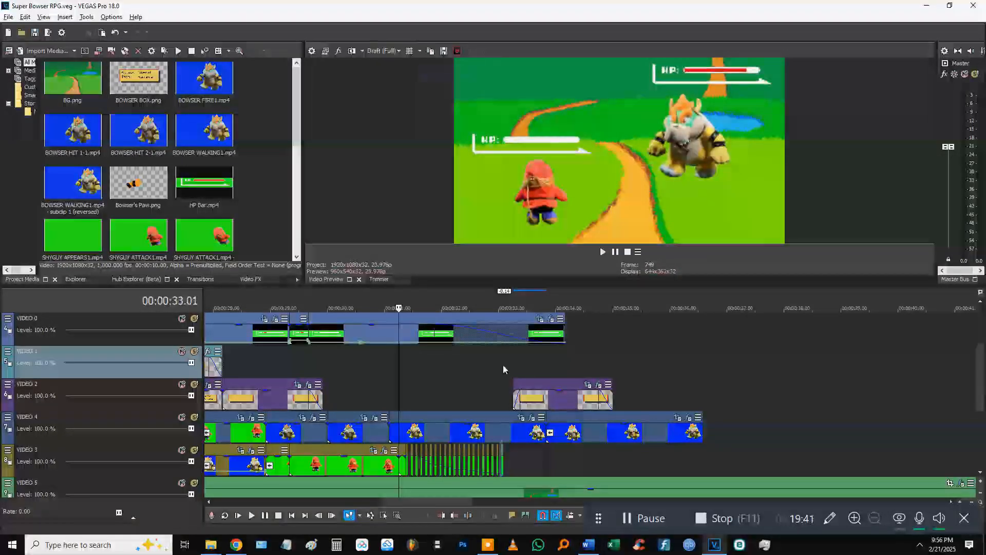
pyautogui.press('space')
pyautogui.click(506, 369)
pyautogui.press('space')
pyautogui.click(524, 393)
pyautogui.moveTo(525, 392); pyautogui.dragTo(546, 390)
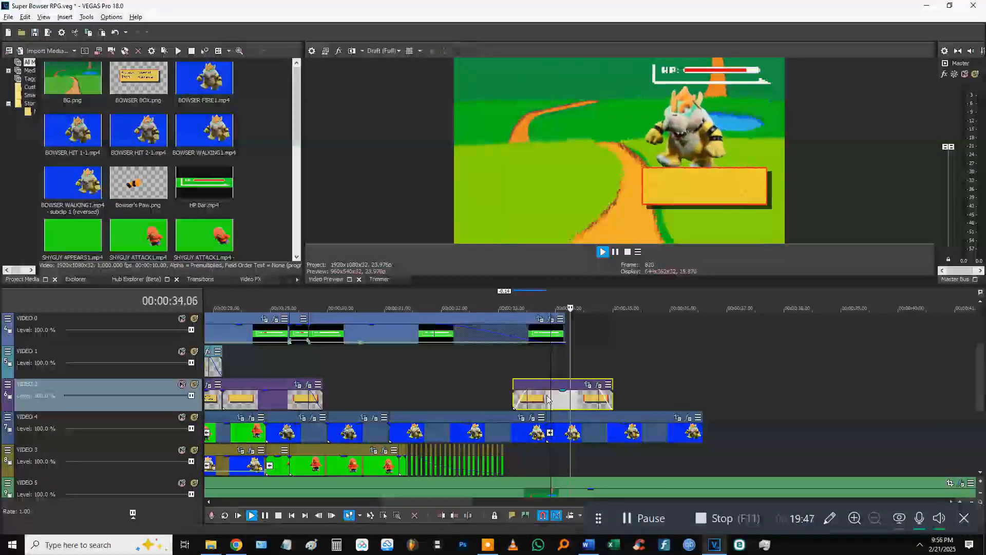
pyautogui.click(501, 363)
pyautogui.press('space')
pyautogui.press('space')
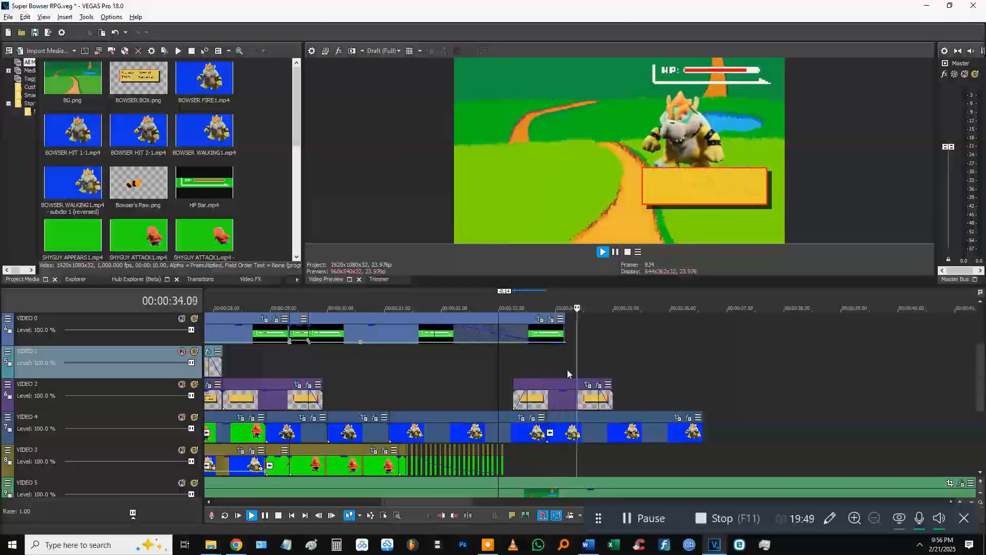
pyautogui.moveTo(612, 400); pyautogui.dragTo(673, 402)
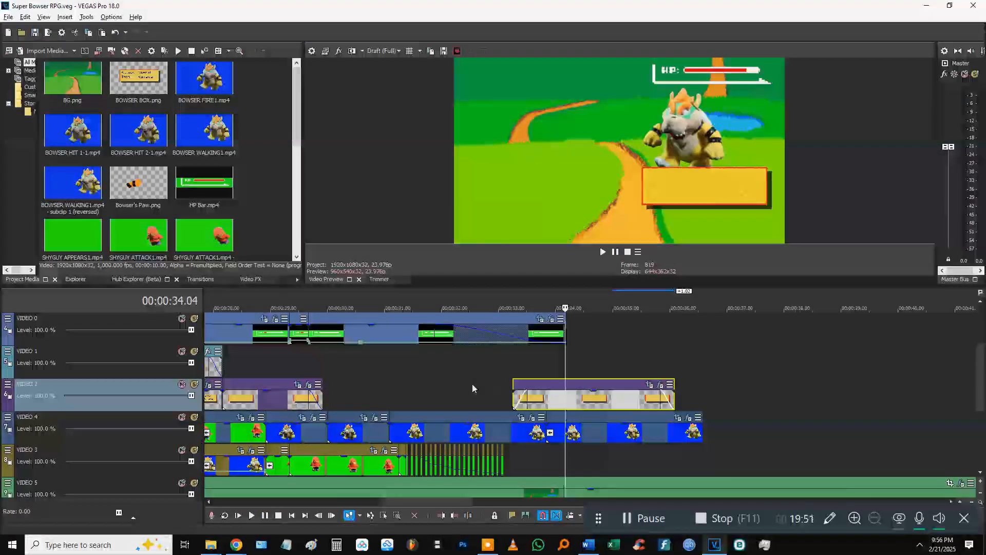
# Step: Paste a copy of the "Bowser used Trample." text event on the TEXT track at about 00:00:33.06, above the last text box
pyautogui.scroll(-3, 472, 384)
pyautogui.scroll(3, 473, 384)
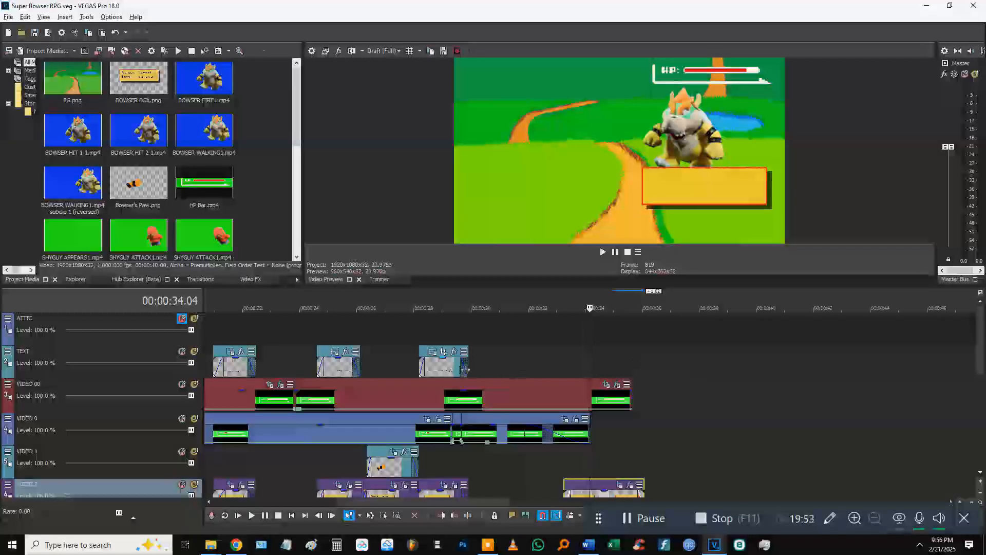
pyautogui.click(452, 367)
pyautogui.hotkey('ctrl', 'c')
pyautogui.click(567, 369)
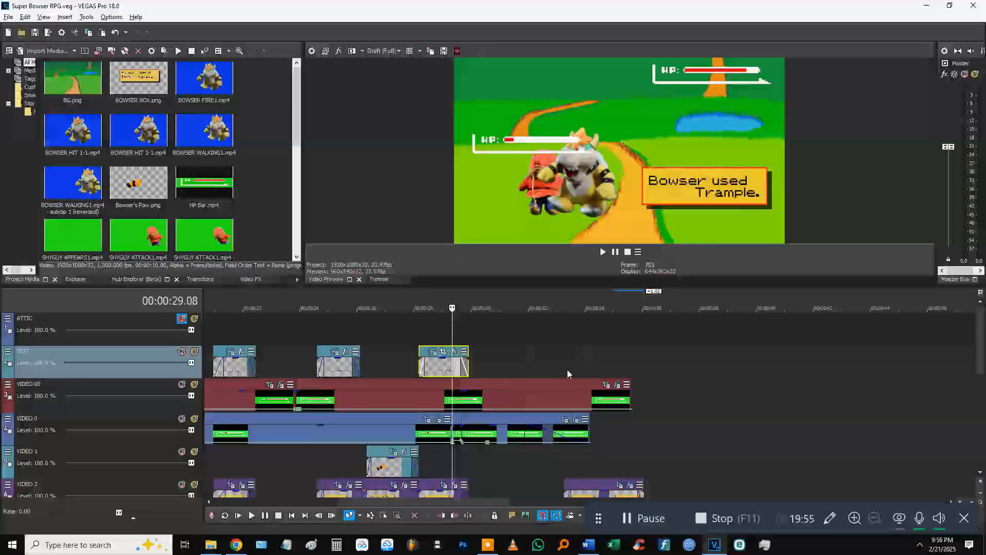
pyautogui.hotkey('ctrl', 'v')
pyautogui.click(561, 226)
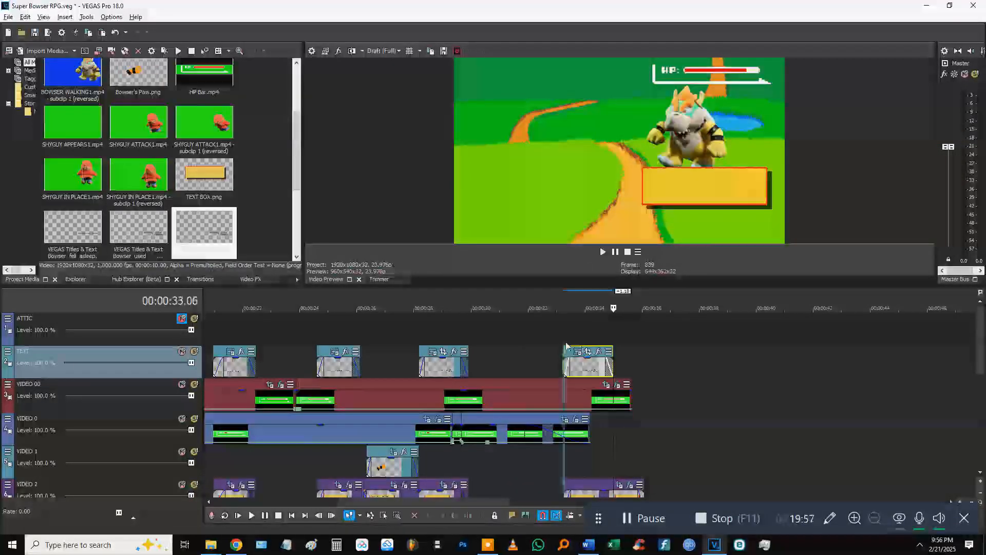
# Step: Extend the end of the pasted text event on the TEXT track to about 00:00:36, close to the text box's end
pyautogui.click(591, 362)
pyautogui.scroll(2, 591, 363)
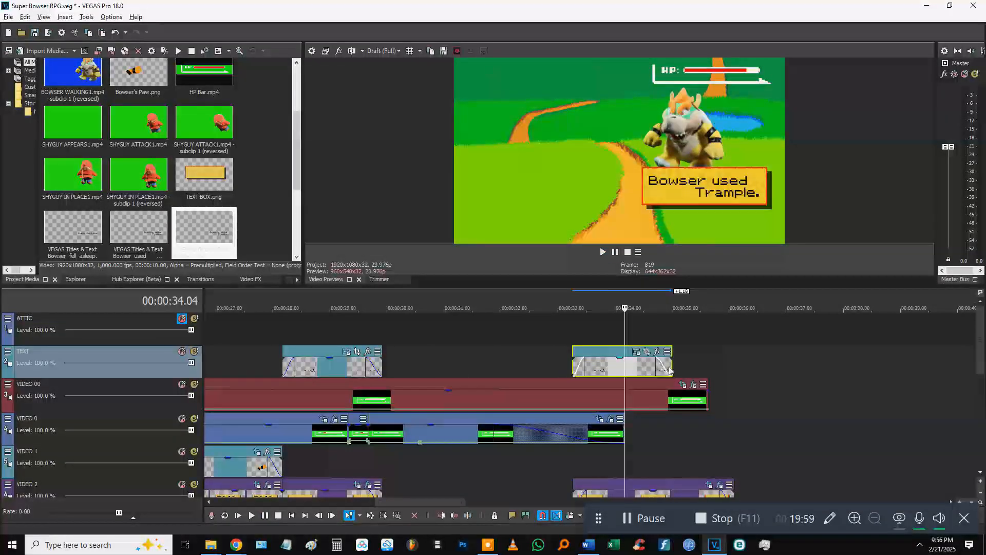
pyautogui.moveTo(669, 367); pyautogui.dragTo(728, 367)
# Step: Change the pasted event's text to "Bowser wins the battle!", split over two lines after "wins"
pyautogui.click(693, 352)
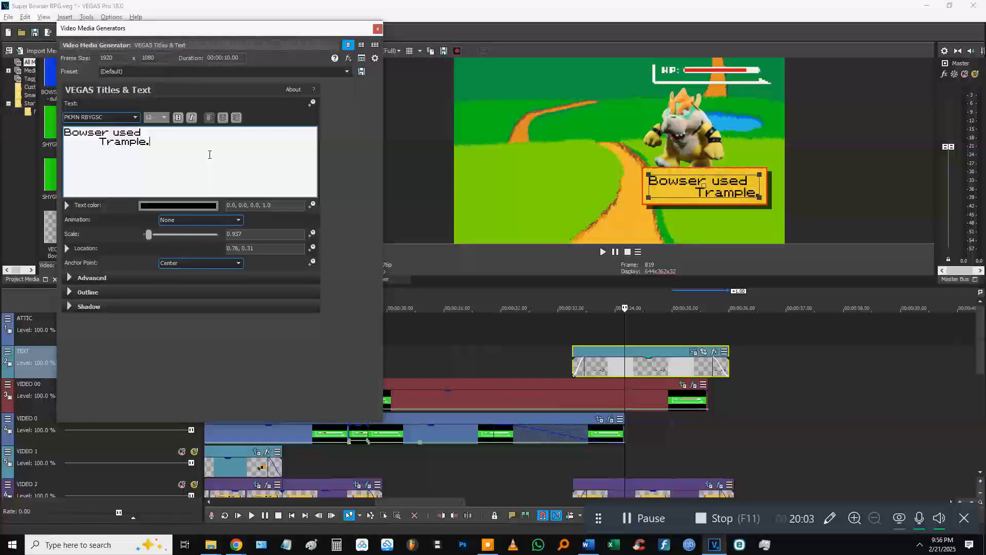
pyautogui.hotkey('ctrl', 'a')
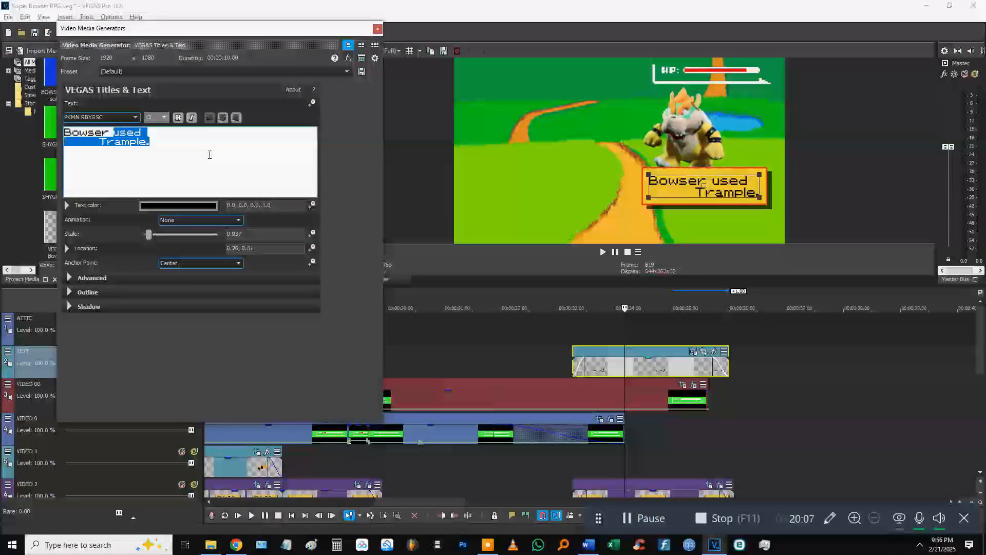
pyautogui.write('Bowser wins')
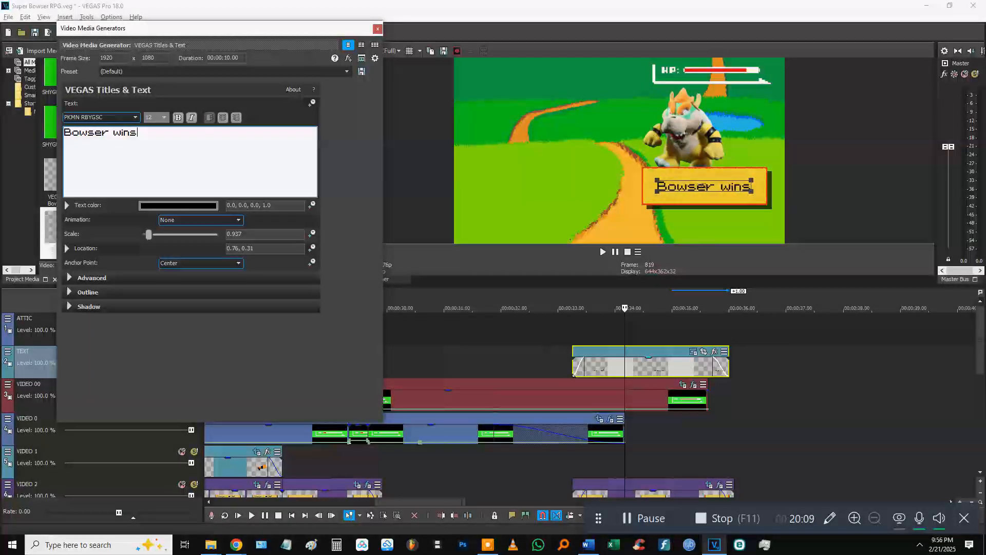
pyautogui.write(' the battle!')
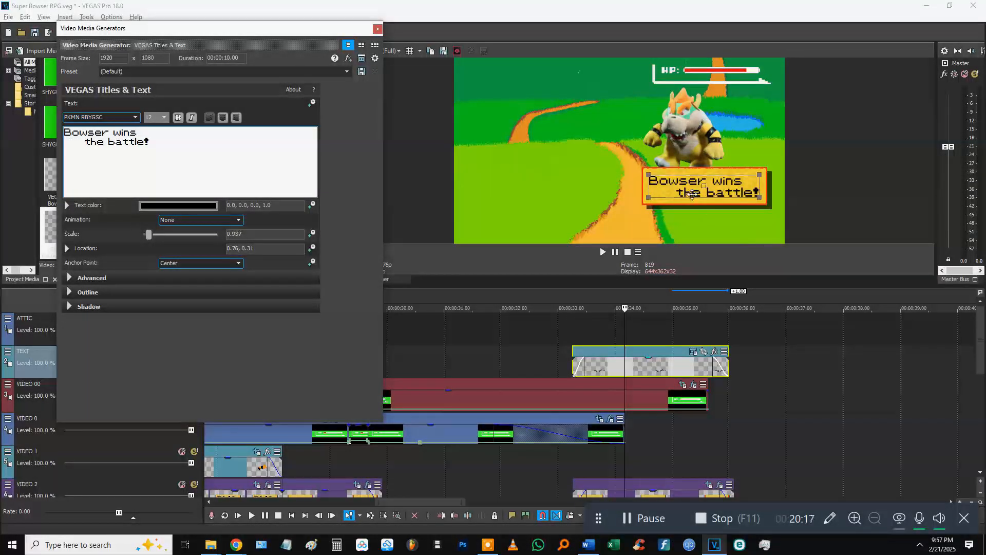
pyautogui.click(378, 28)
# Step: Play back the "Bowser wins the battle!" ending twice from about 00:00:33
pyautogui.click(568, 329)
pyautogui.press('space')
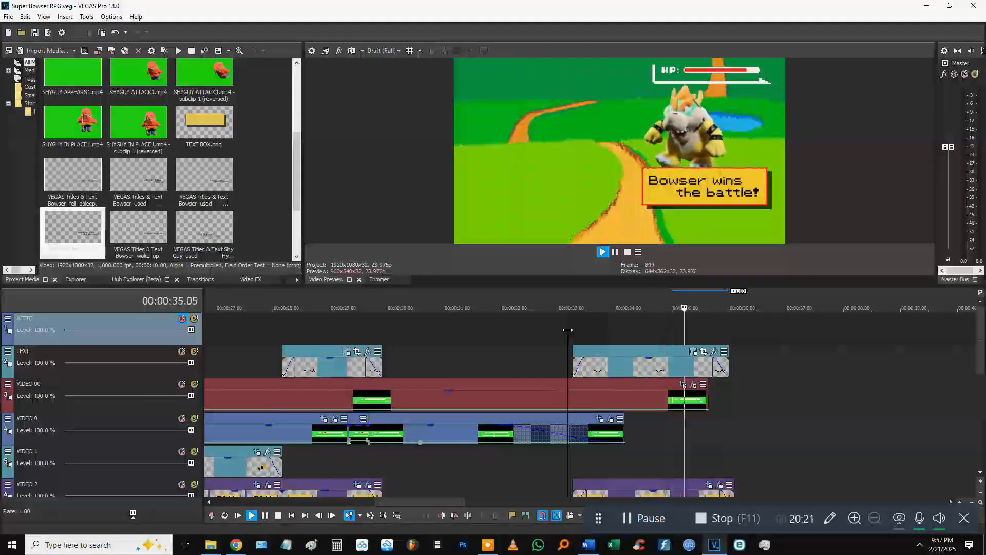
pyautogui.press('space')
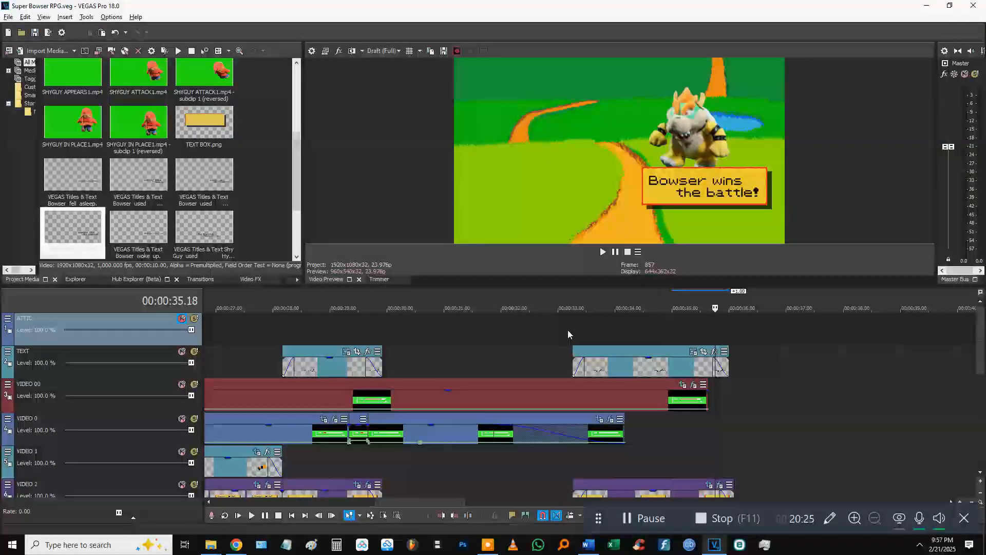
pyautogui.click(572, 336)
pyautogui.press('space')
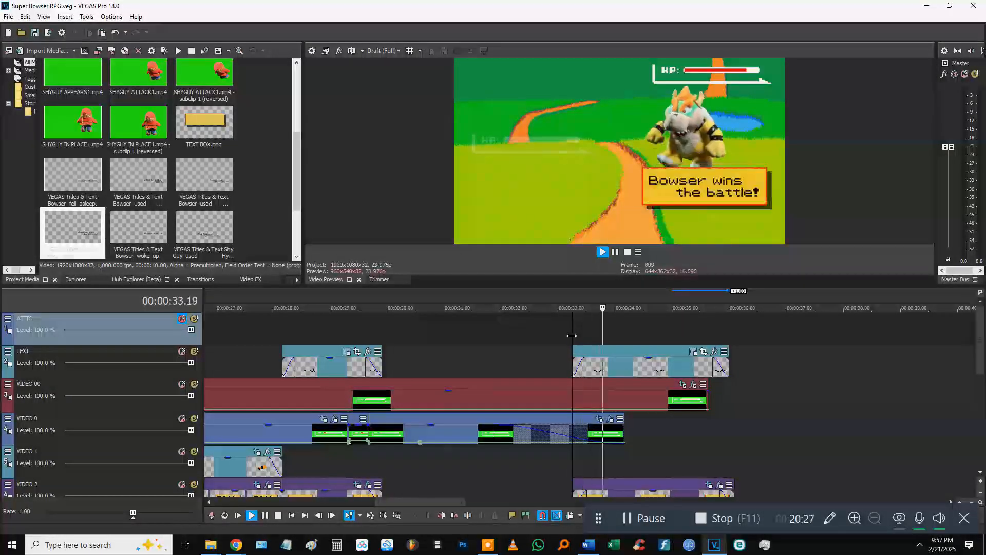
pyautogui.press('space')
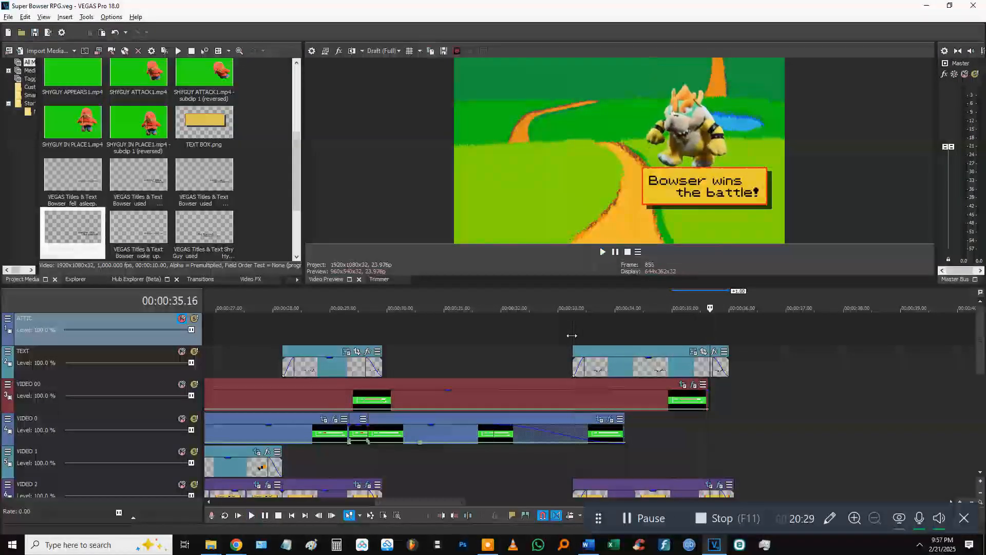
# Step: Check frames at various points across the whole battle timeline, from the opening to the victory text
pyautogui.scroll(-10, 587, 336)
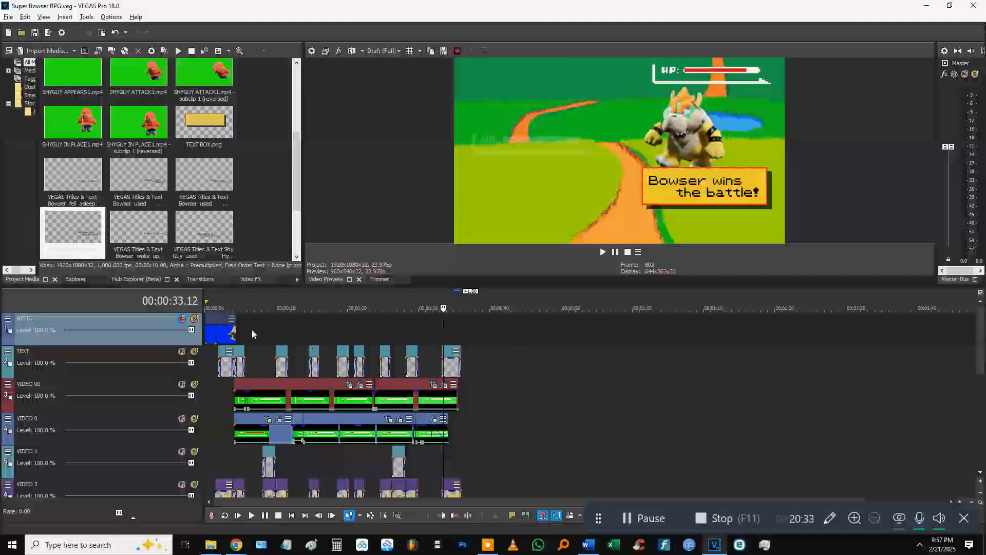
pyautogui.click(228, 337)
pyautogui.click(257, 332)
pyautogui.click(278, 331)
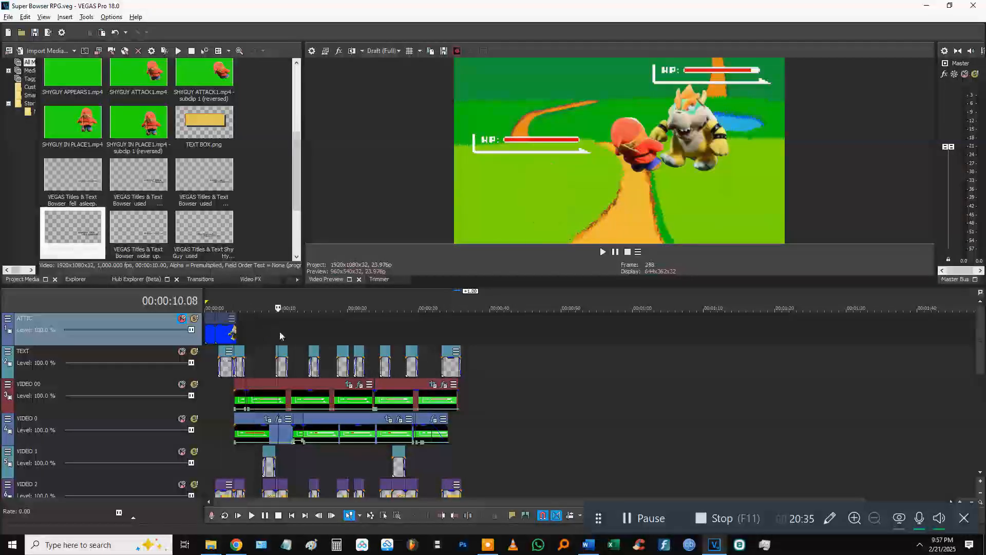
pyautogui.click(315, 332)
pyautogui.click(275, 332)
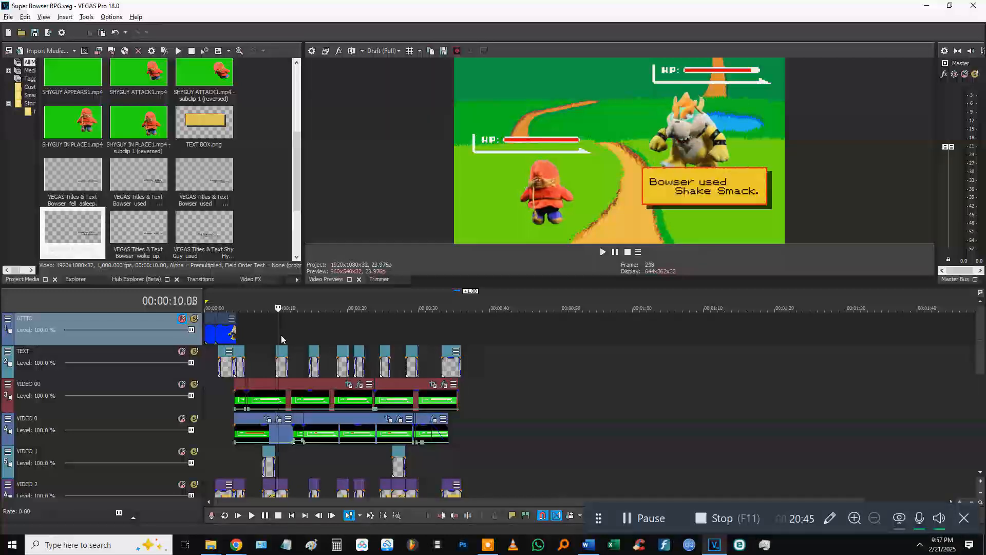
pyautogui.click(335, 339)
pyautogui.click(413, 339)
pyautogui.click(442, 339)
pyautogui.click(365, 339)
pyautogui.click(319, 339)
pyautogui.click(255, 339)
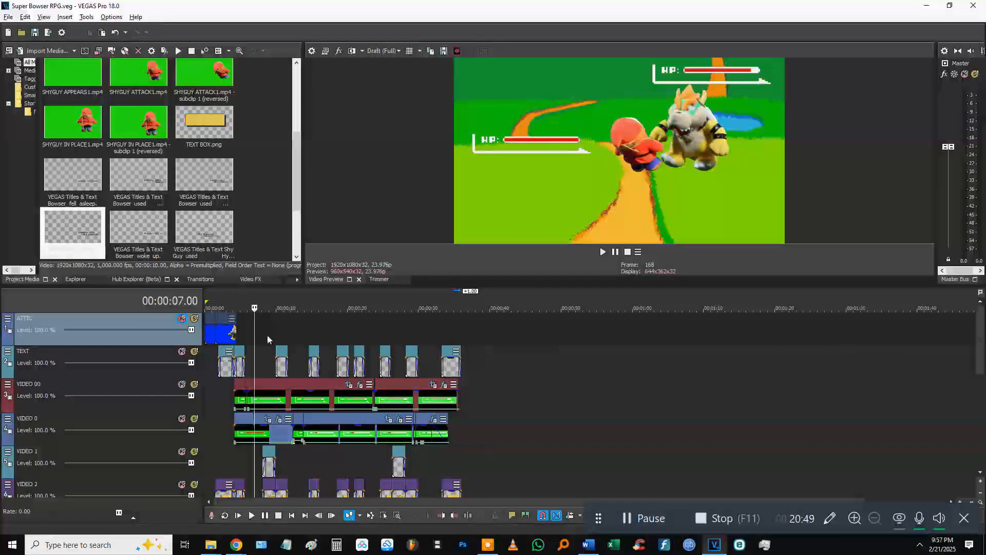
# Step: Look over the AUDIO 1 and AUDIO 2 tracks and return the playhead to the start of the project
pyautogui.scroll(2, 293, 338)
pyautogui.scroll(-1, 774, 352)
pyautogui.scroll(-1, 637, 325)
pyautogui.scroll(-6, 594, 355)
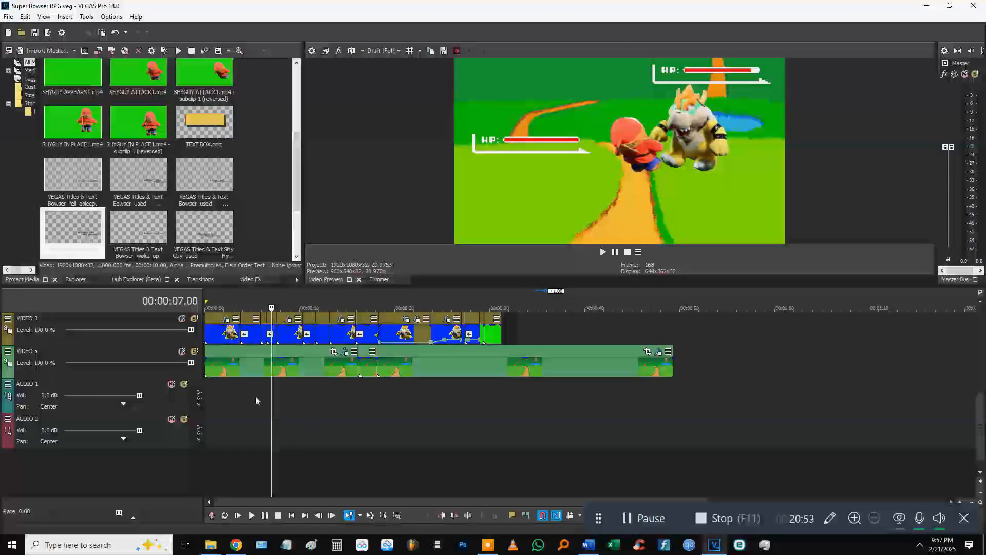
pyautogui.click(252, 400)
pyautogui.click(215, 399)
pyautogui.scroll(-2, 215, 399)
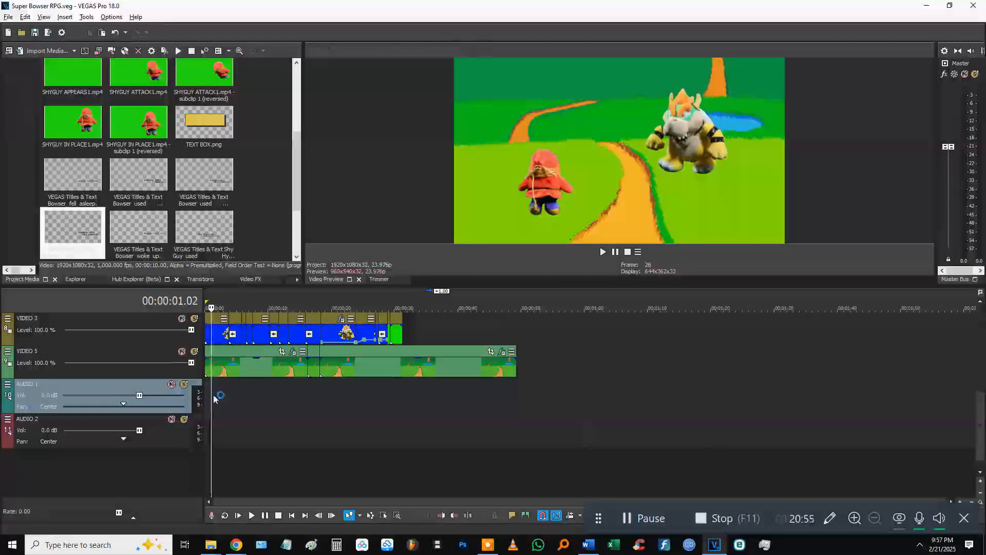
pyautogui.scroll(3, 150, 340)
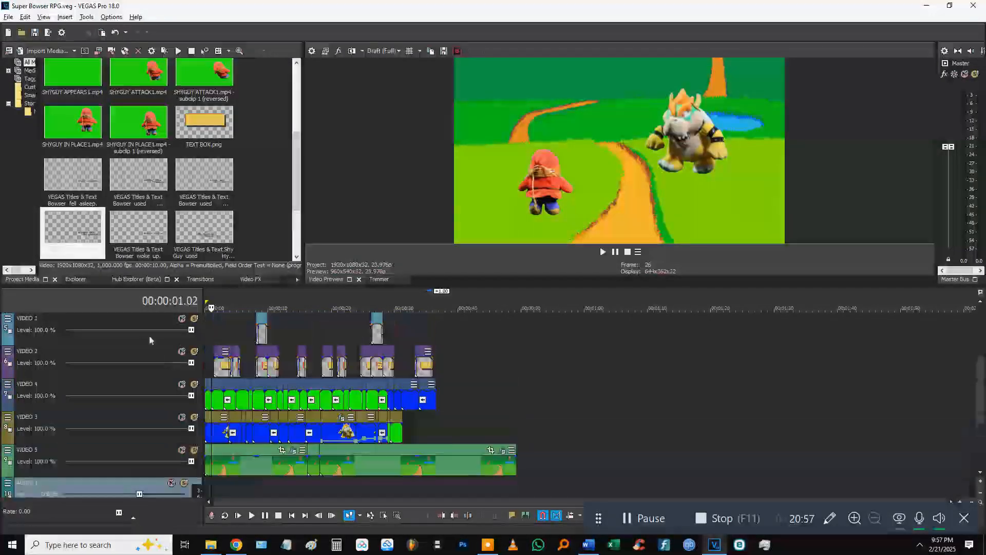
pyautogui.click(205, 334)
pyautogui.scroll(3, 214, 332)
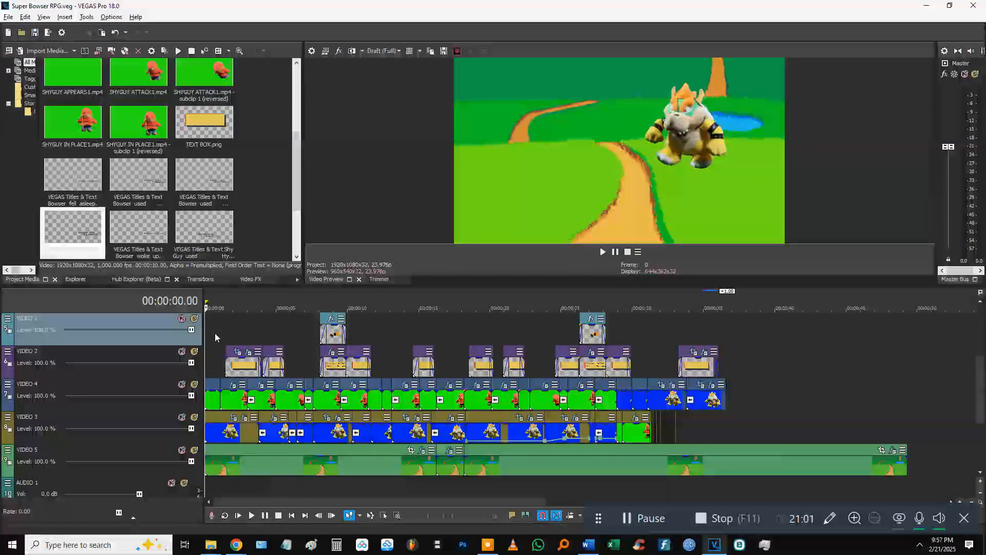
# Step: Search for "sfx" in Everything and check the project's opening with the music on AUDIO 2
pyautogui.click(567, 548)
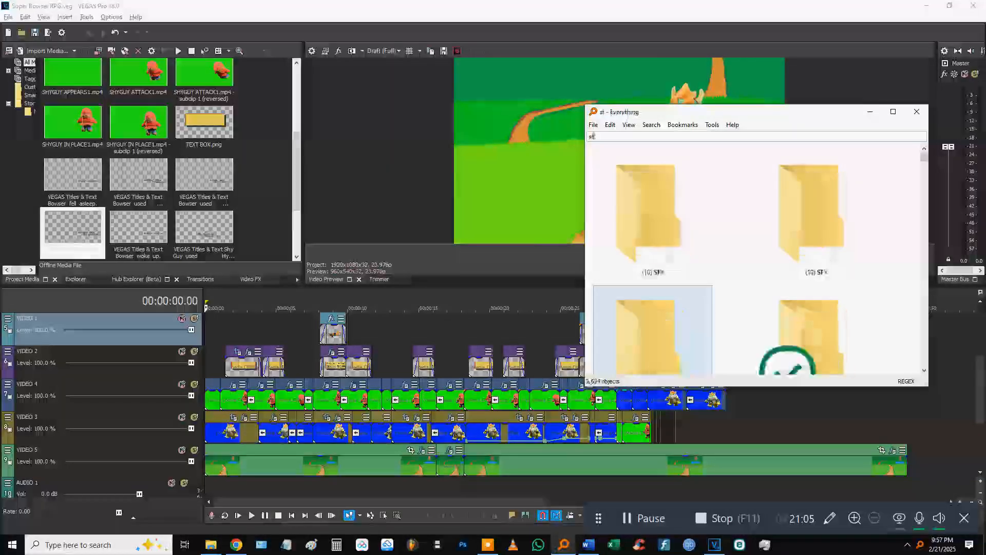
pyautogui.write('x')
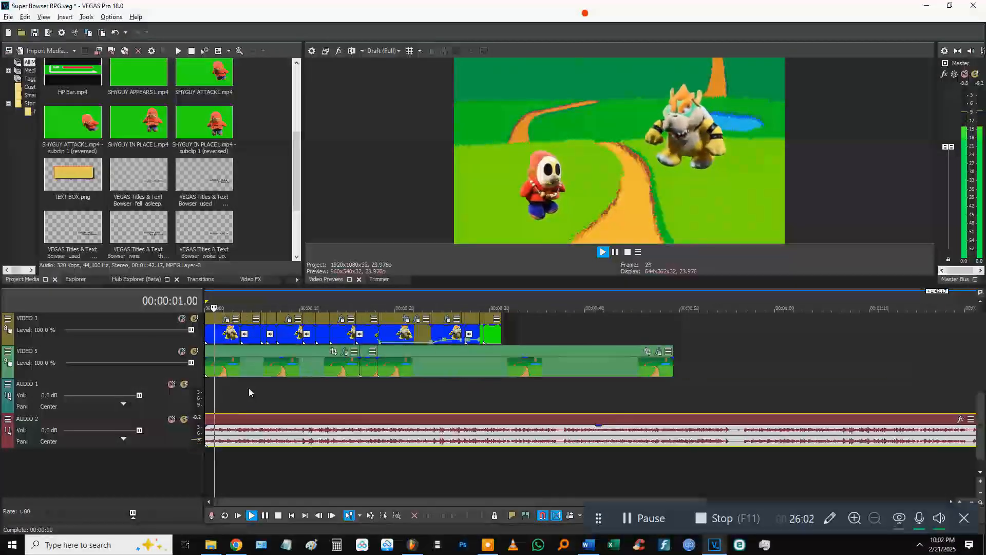
pyautogui.press('space')
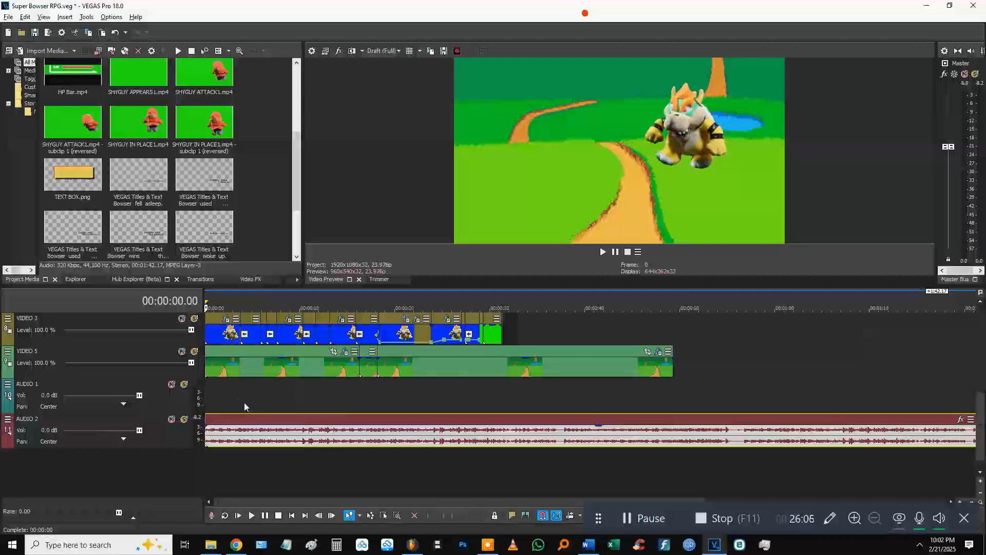
# Step: Insert a new audio track, place it below AUDIO 2 and name it SFX 1
pyautogui.scroll(5, 245, 402)
pyautogui.scroll(-5, 244, 402)
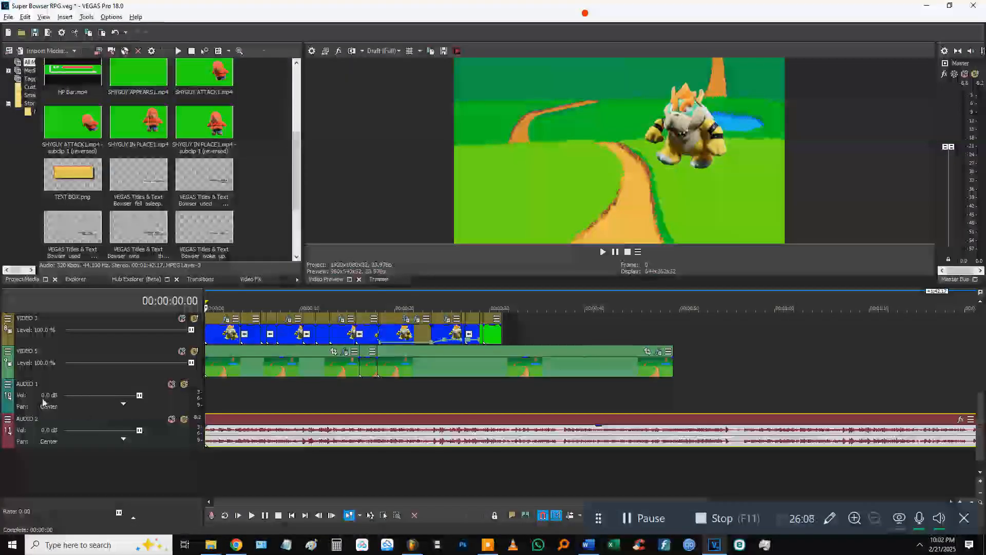
pyautogui.rightClick(60, 421)
pyautogui.click(100, 218)
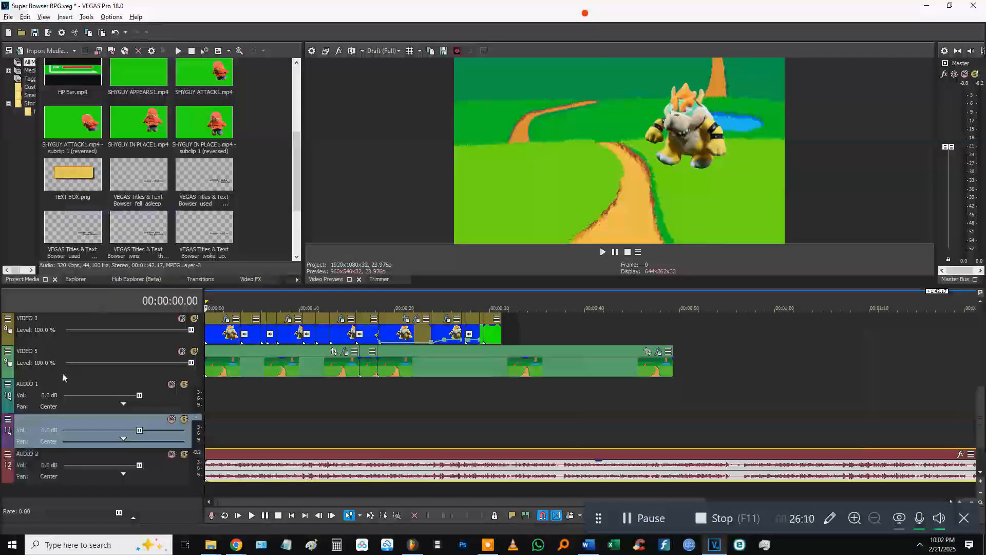
pyautogui.click(38, 430)
pyautogui.scroll(-1, 234, 437)
pyautogui.doubleClick(23, 422)
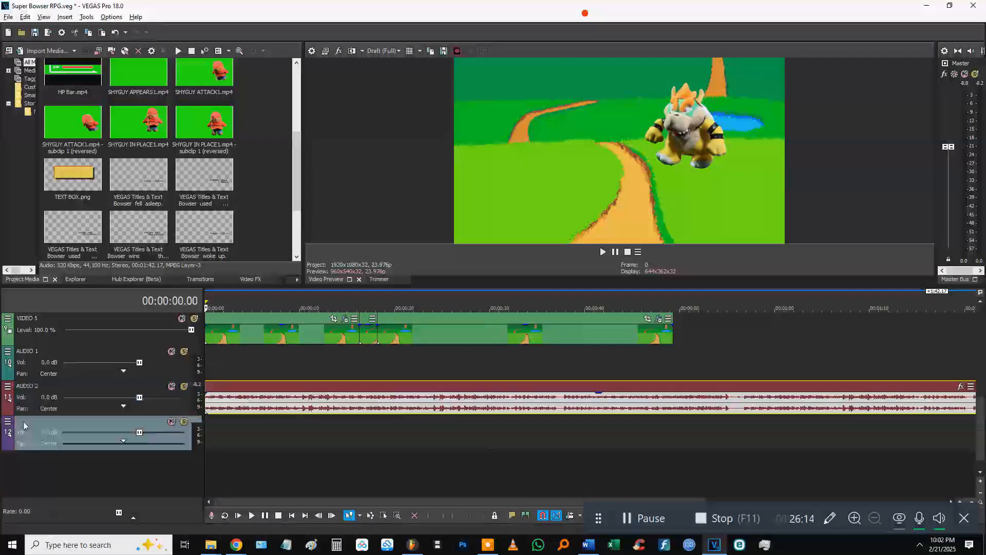
pyautogui.write('SFX 1')
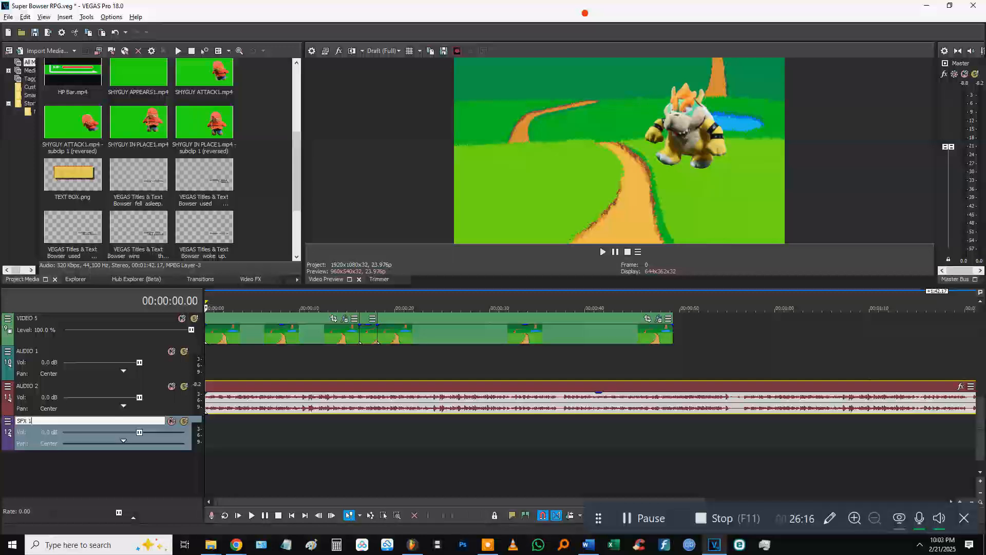
# Step: Duplicate the SFX 1 track and name the lower of the two tracks SFX 2
pyautogui.rightClick(24, 421)
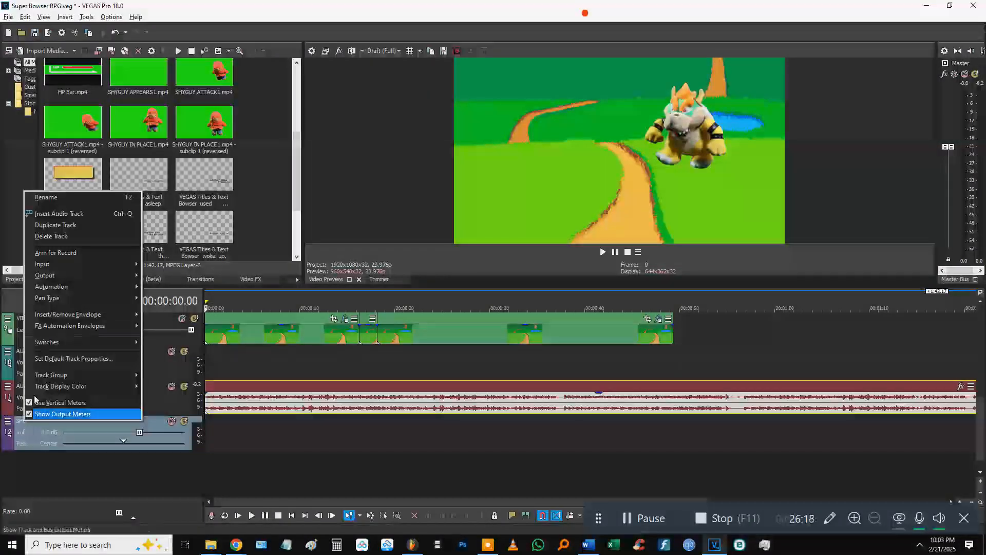
pyautogui.click(56, 224)
pyautogui.scroll(-1, 33, 401)
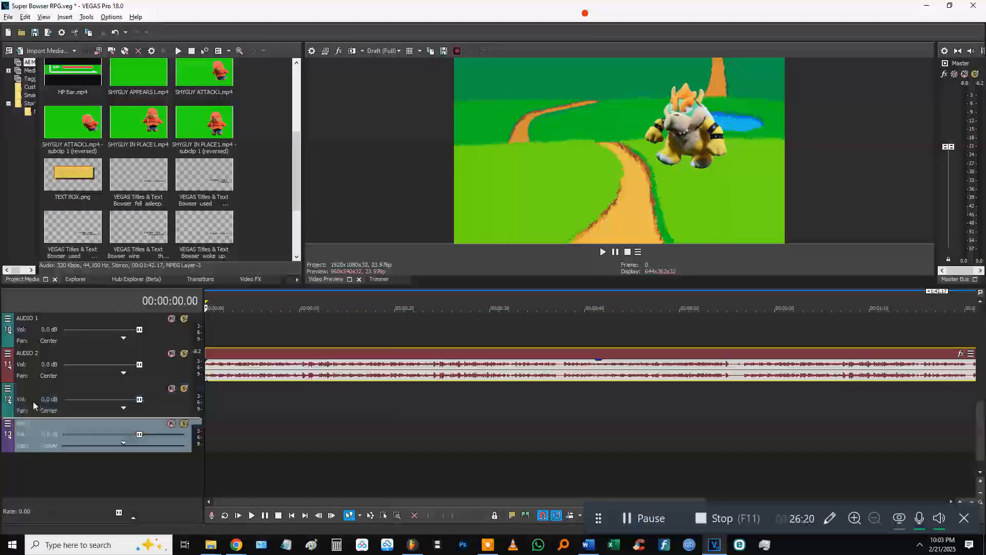
pyautogui.click(23, 389)
pyautogui.doubleClick(24, 422)
pyautogui.write('SFX 2')
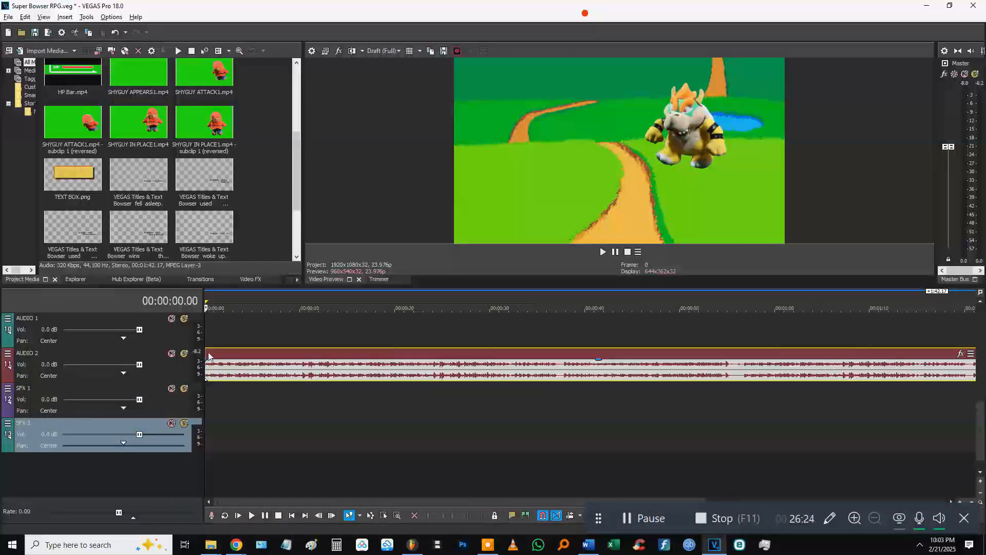
# Step: Move the music from AUDIO 2 to AUDIO 1 and pan AUDIO 1 63% left and AUDIO 2 63% right
pyautogui.scroll(2, 262, 411)
pyautogui.moveTo(248, 425); pyautogui.dragTo(223, 387)
pyautogui.press('space')
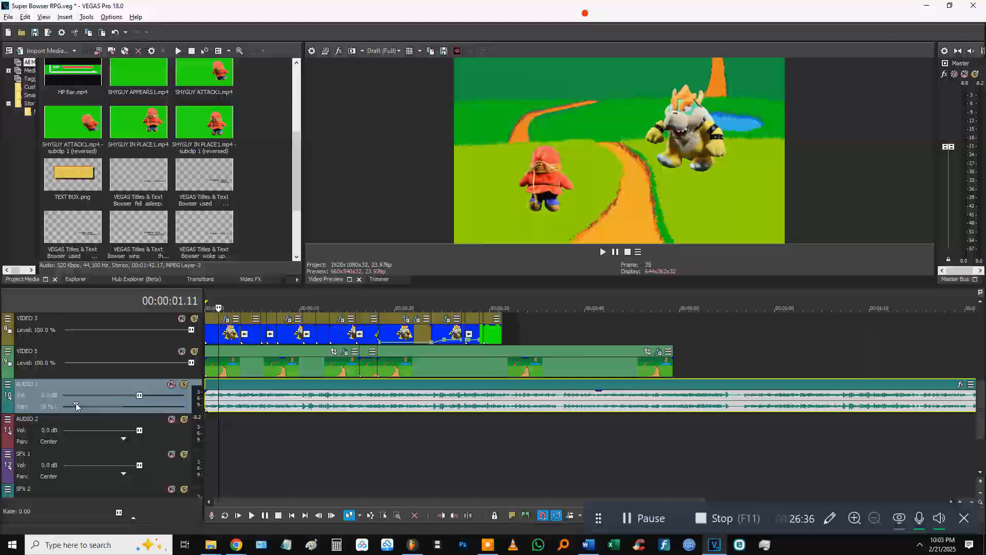
pyautogui.moveTo(75, 403); pyautogui.dragTo(72, 403)
pyautogui.moveTo(122, 439); pyautogui.dragTo(175, 441)
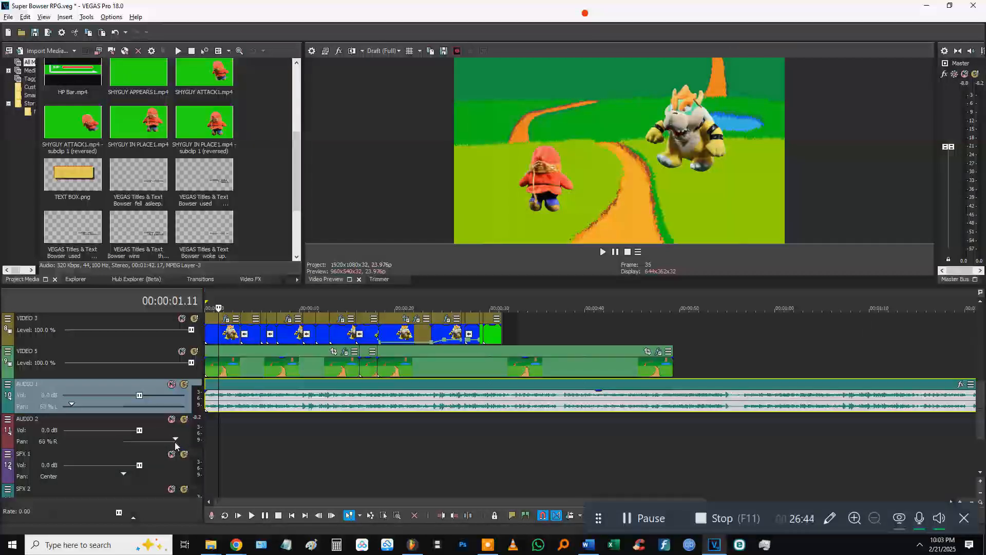
# Step: Paste a copy of the music onto AUDIO 2 at the project start and lower the gain of both music clips
pyautogui.click(228, 414)
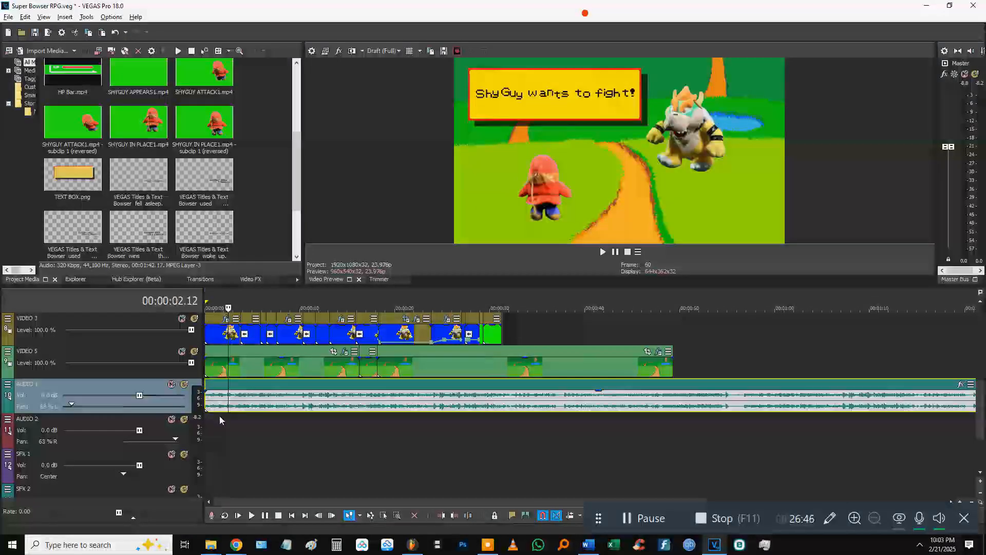
pyautogui.click(217, 434)
pyautogui.hotkey('ctrl', 'v')
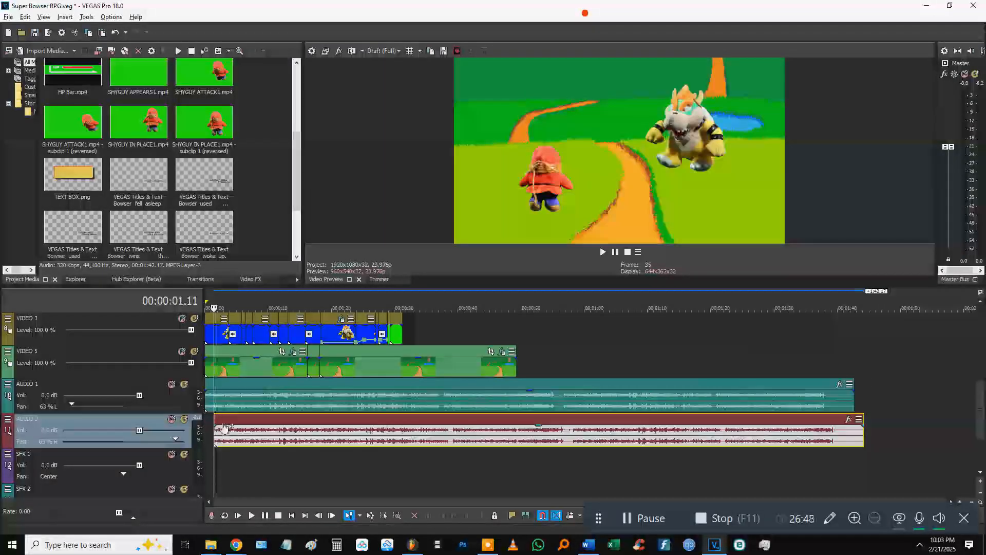
pyautogui.moveTo(217, 434)
pyautogui.mouseDown()
pyautogui.moveTo(208, 435)
pyautogui.moveTo(221, 446)
pyautogui.mouseUp()
pyautogui.press('space')
pyautogui.click(209, 454)
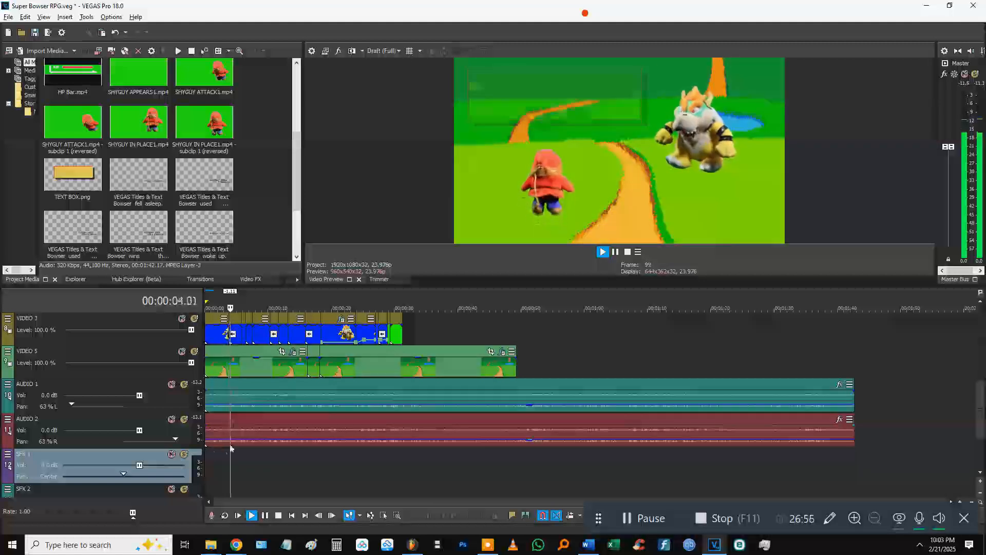
pyautogui.click(286, 381)
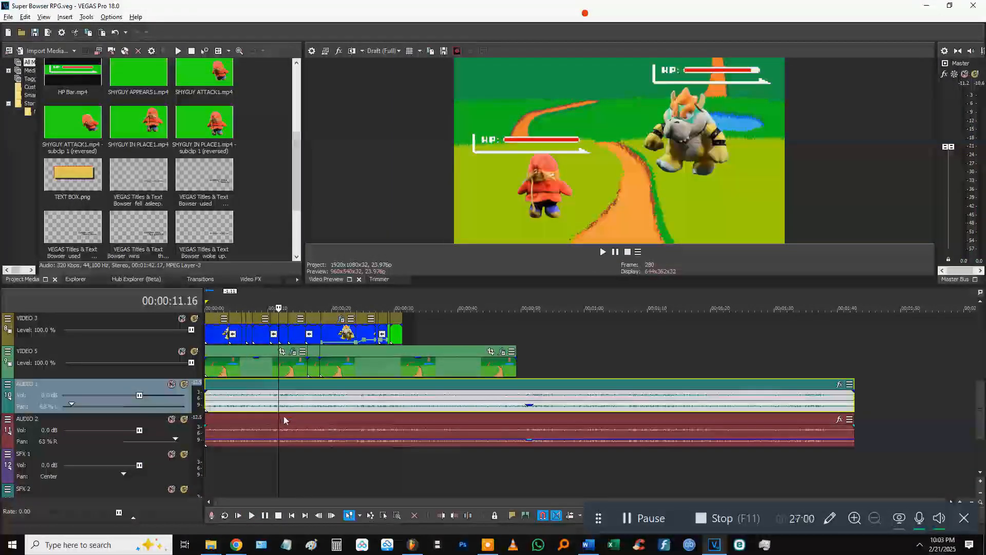
pyautogui.click(286, 427)
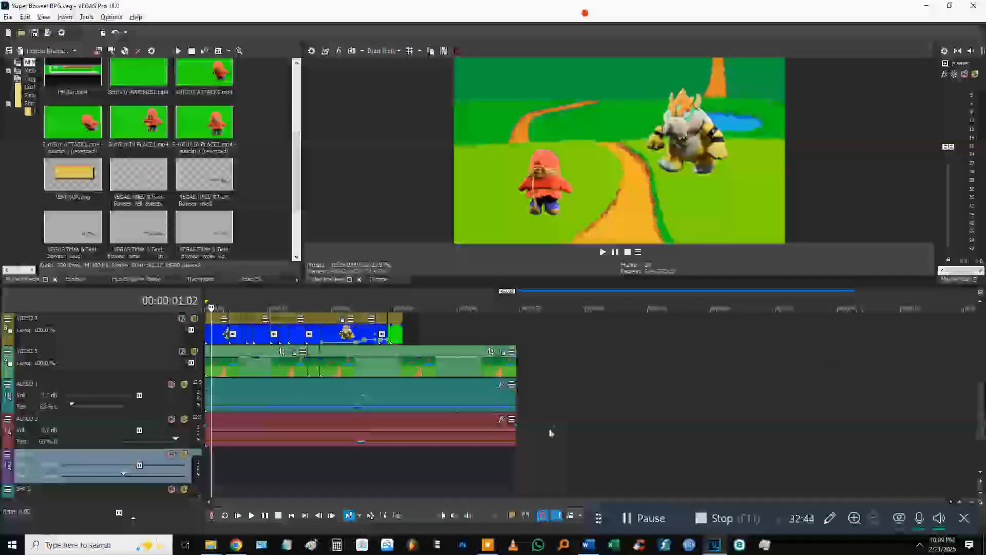
# Step: Bring two outdoor video clips from the footage folder in File Explorer onto the timeline at VIDEO 4, starting at about 00:00:51
pyautogui.hotkey('alt', 'Tab')
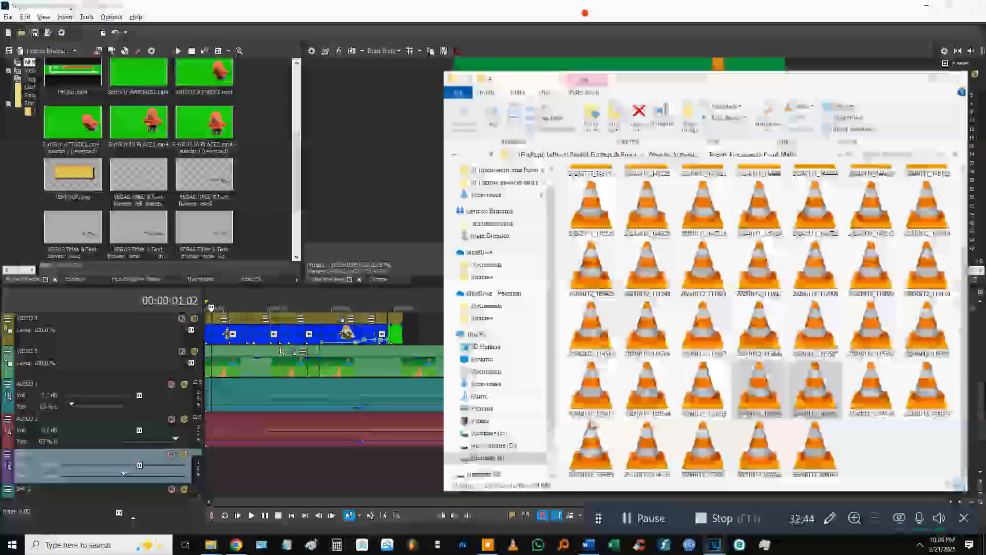
pyautogui.hotkey('alt', 'Tab')
pyautogui.hotkey('alt', 'Tab')
pyautogui.hotkey('alt', 'Tab')
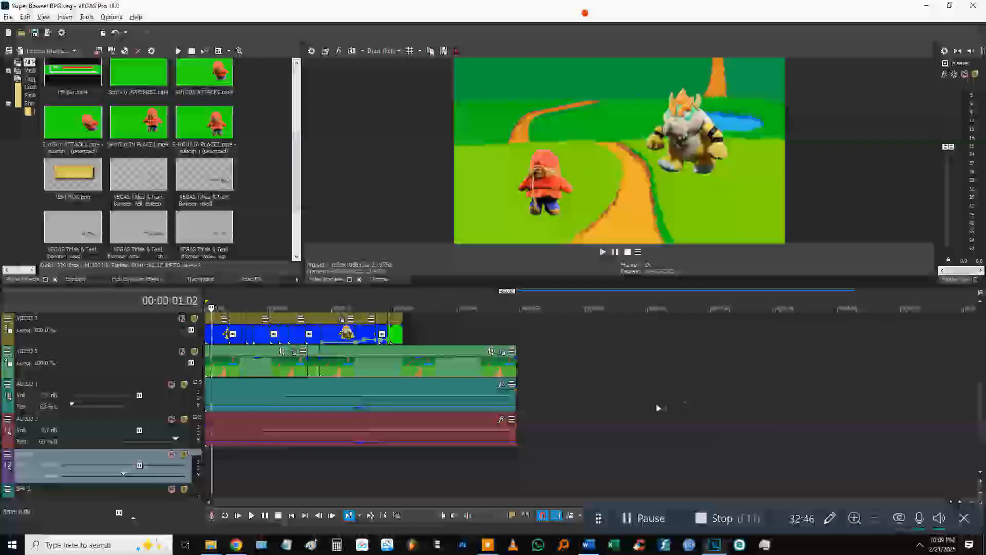
pyautogui.scroll(3, 640, 375)
pyautogui.hotkey('alt', 'Tab')
pyautogui.hotkey('alt', 'Tab')
pyautogui.moveTo(576, 395); pyautogui.dragTo(533, 411)
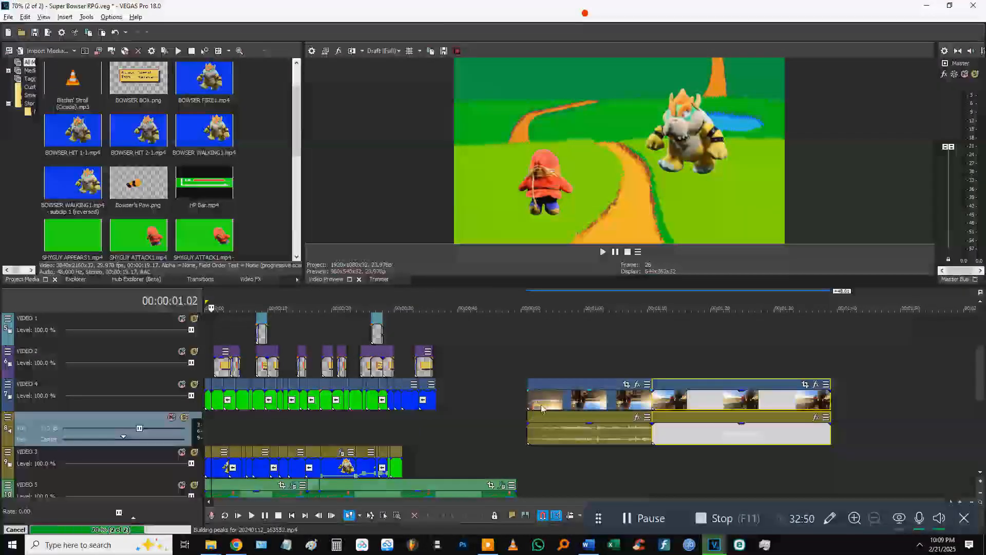
# Step: Check the two imported outdoor clips and delete their video parts, leaving only their audio on the timeline
pyautogui.click(584, 400)
pyautogui.click(673, 406)
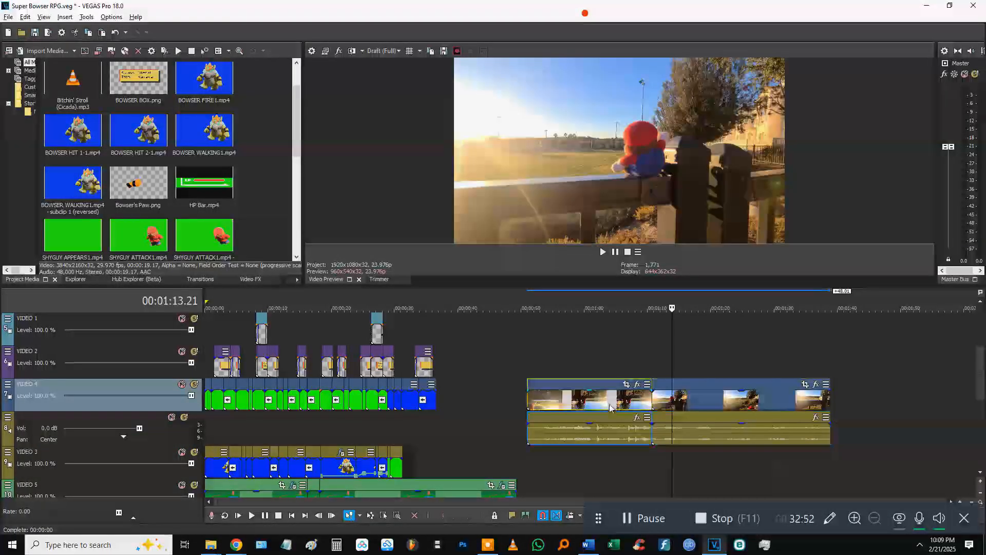
pyautogui.press('space')
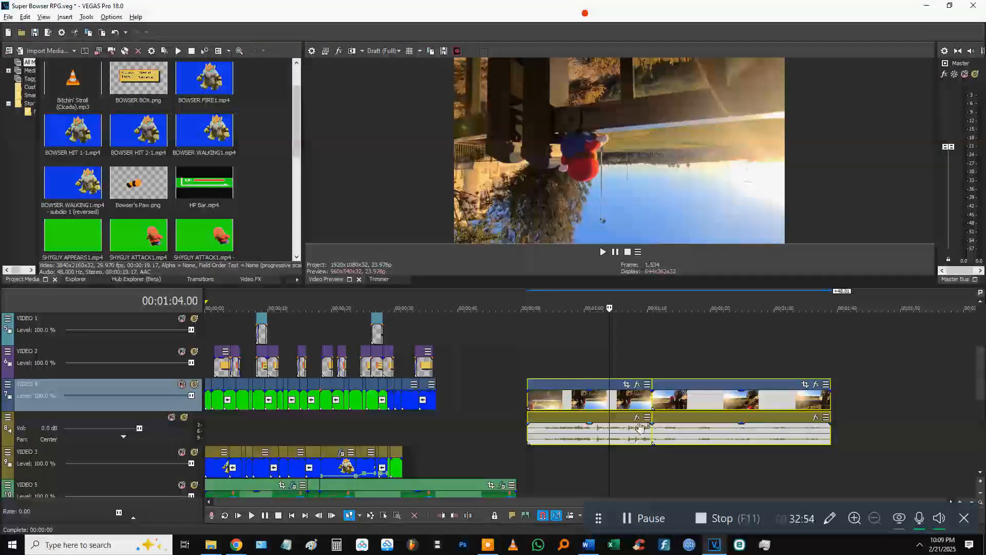
pyautogui.click(618, 408)
pyautogui.press('Delete')
pyautogui.click(663, 407)
pyautogui.press('Delete')
pyautogui.click(582, 427)
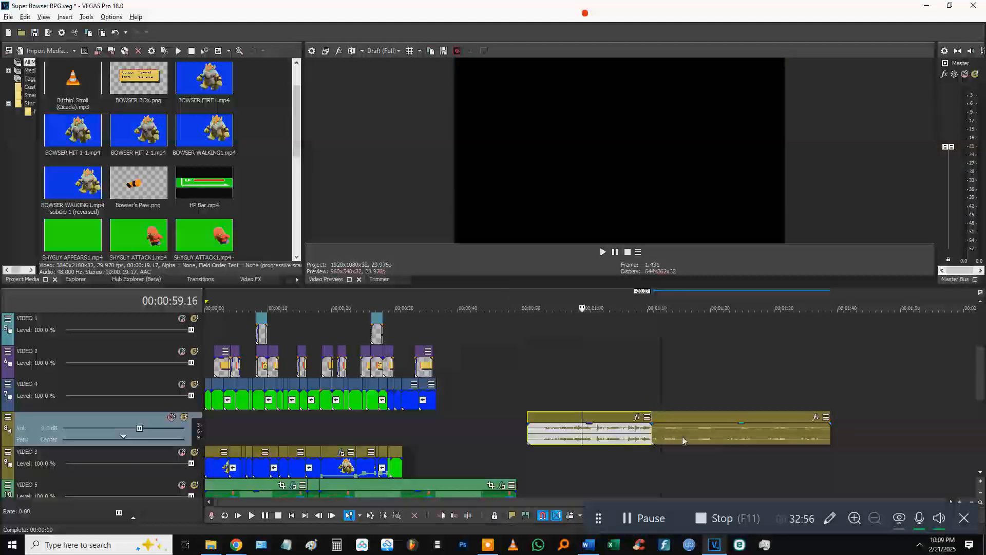
# Step: Move both outdoor audio clips to the start of SFX 2, and pan SFX 1 20% left and SFX 2 20% right
pyautogui.scroll(-1, 672, 389)
pyautogui.moveTo(672, 389); pyautogui.dragTo(212, 457)
pyautogui.click(268, 440)
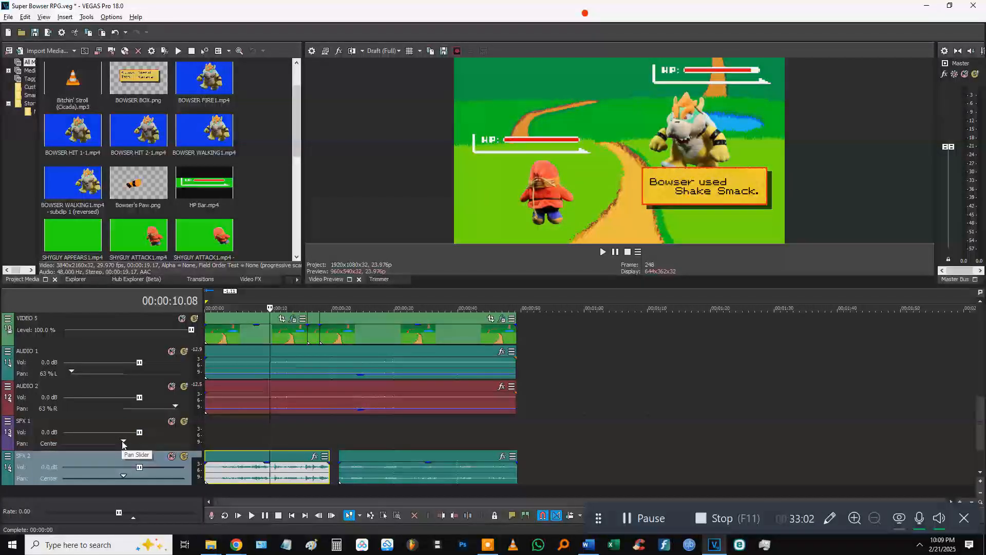
pyautogui.moveTo(58, 443); pyautogui.dragTo(73, 443)
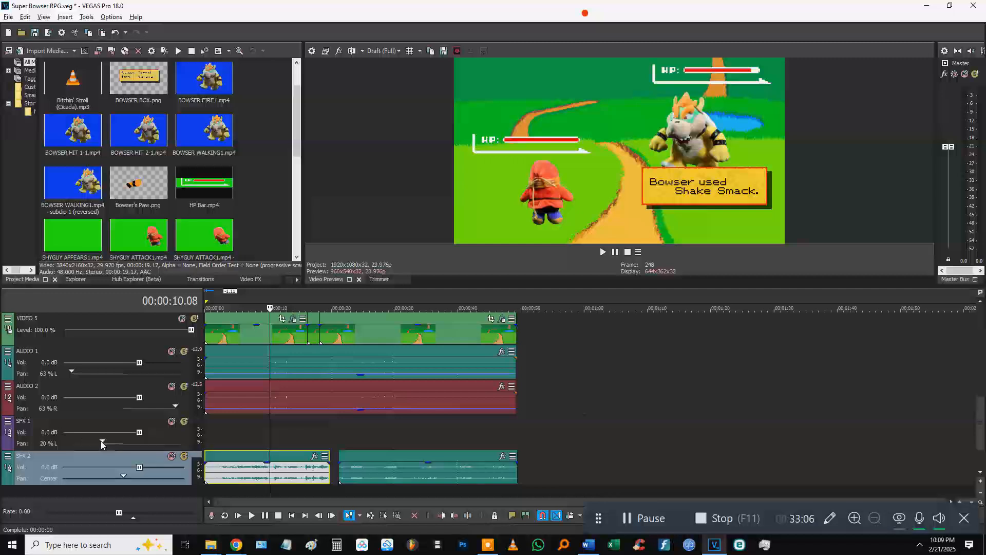
pyautogui.moveTo(119, 477); pyautogui.dragTo(140, 478)
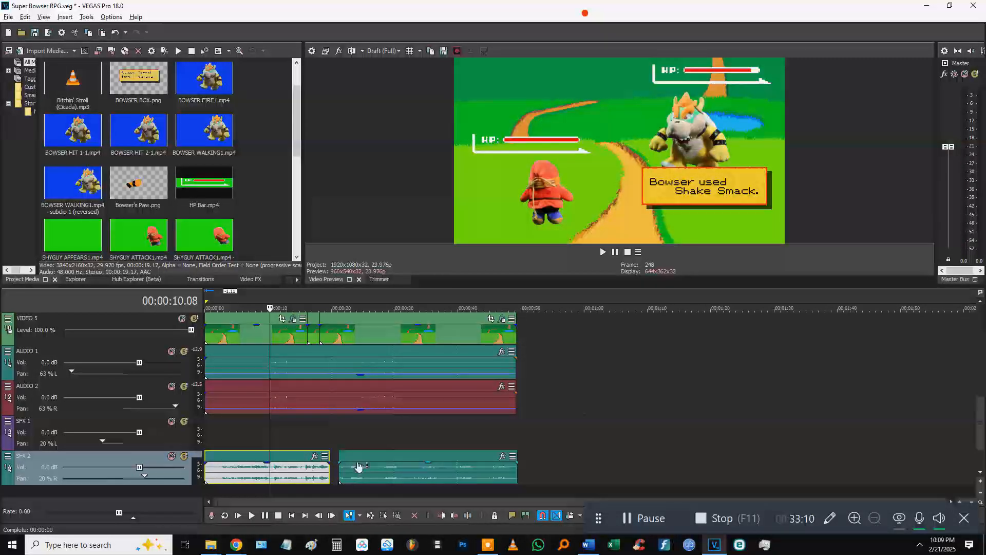
# Step: Listen to the ambience from the start, delete the first audio clip on SFX 2 and move the second to the project start
pyautogui.click(206, 437)
pyautogui.press('space')
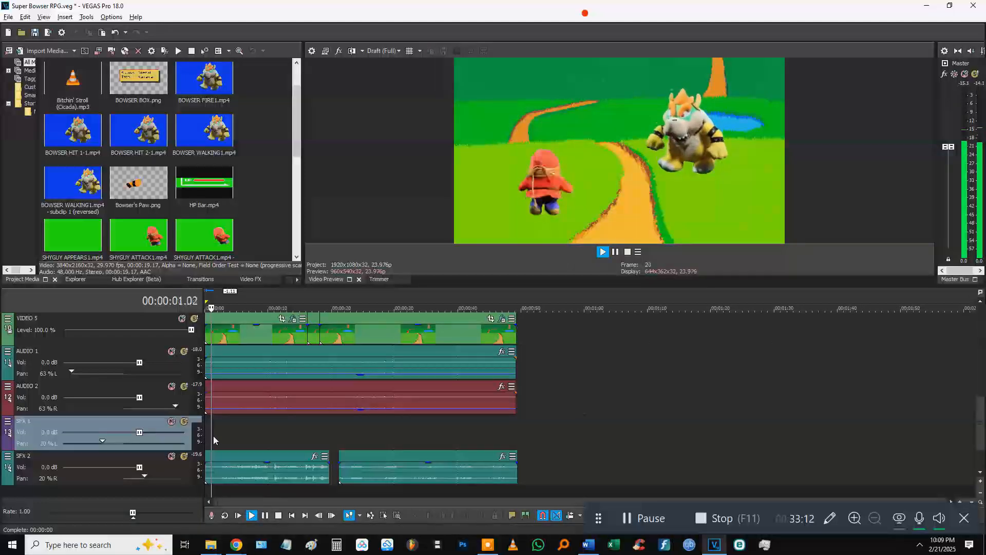
pyautogui.scroll(3, 238, 422)
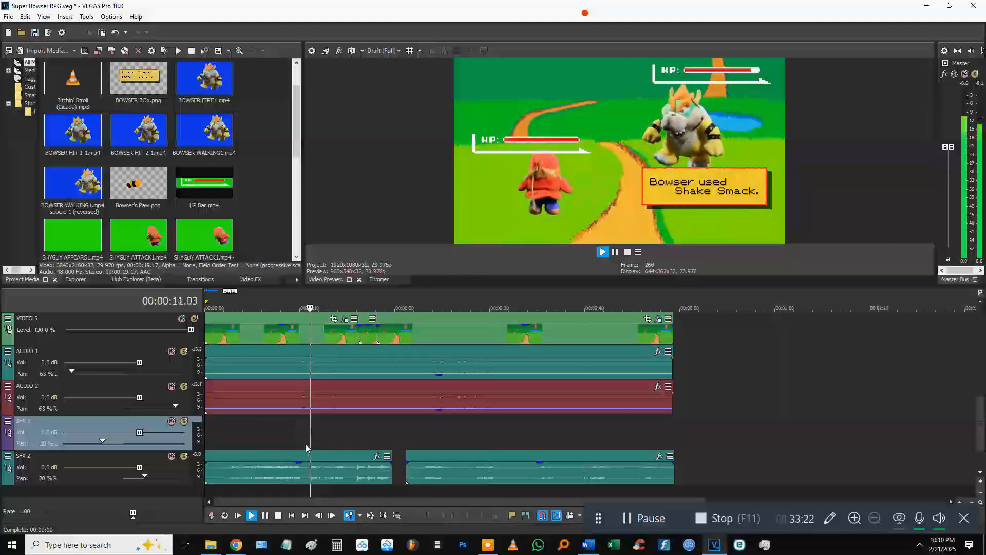
pyautogui.click(332, 470)
pyautogui.click(355, 474)
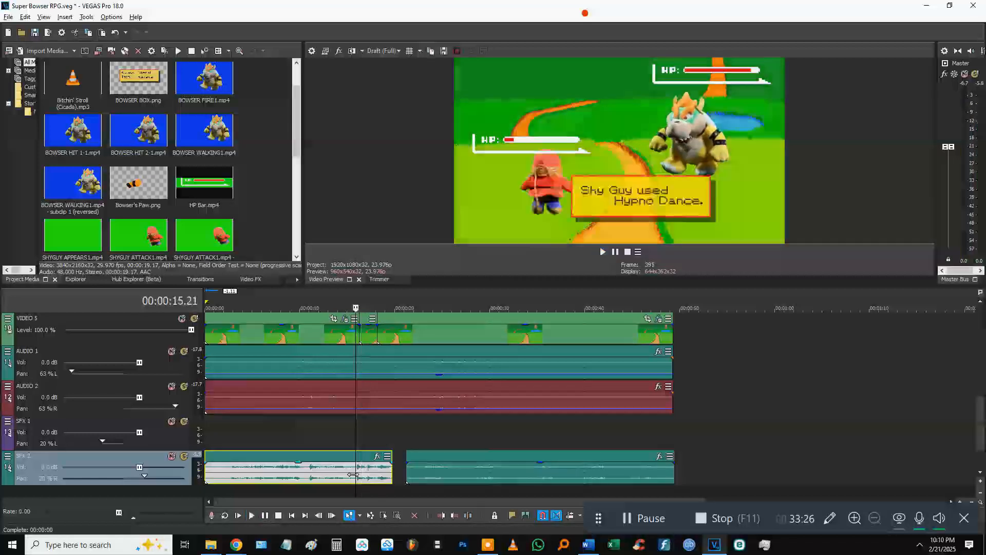
pyautogui.press('Delete')
pyautogui.moveTo(426, 479); pyautogui.dragTo(223, 480)
# Step: Play the project from the start and add the Graphic EQ plug-in to the ambience clip on SFX 2
pyautogui.click(208, 439)
pyautogui.press('space')
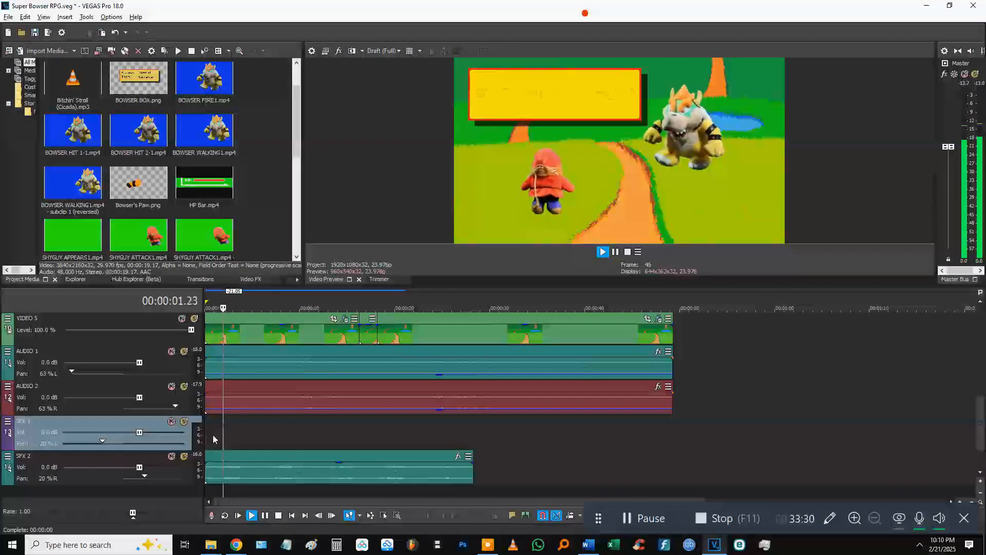
pyautogui.click(458, 455)
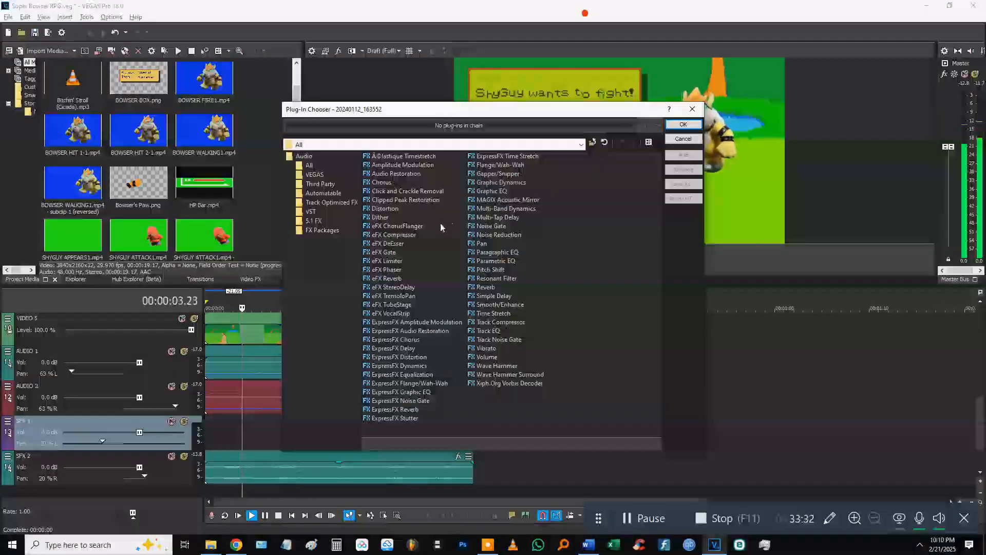
pyautogui.click(692, 156)
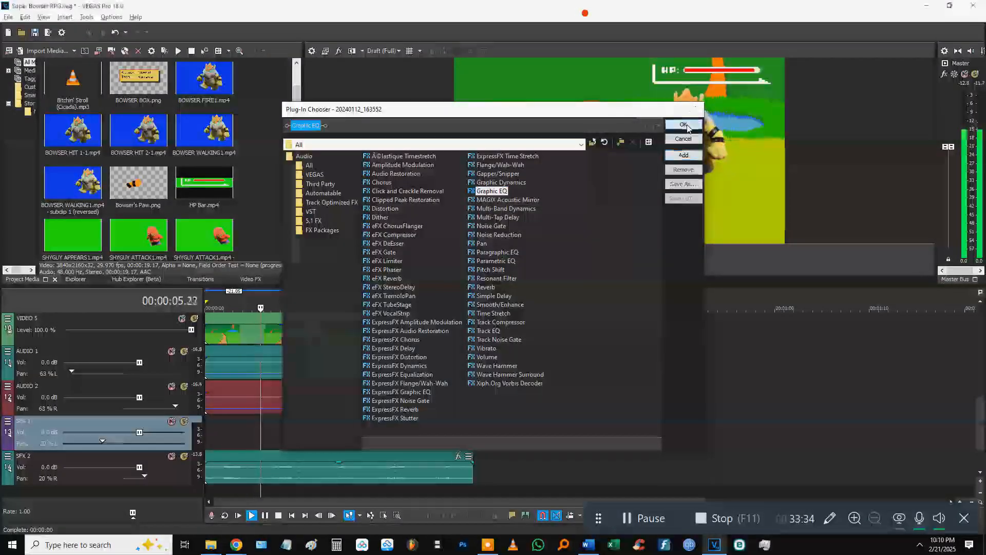
pyautogui.click(683, 125)
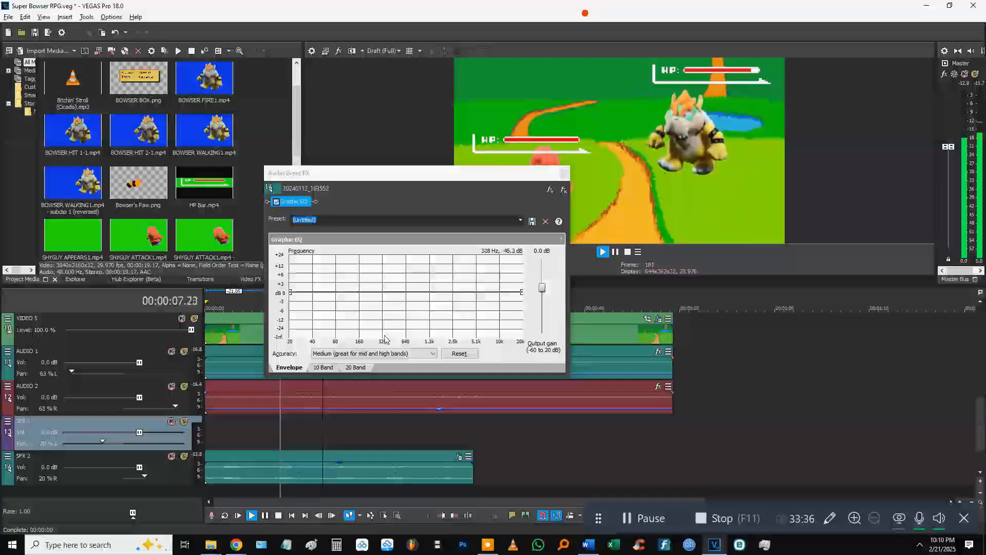
# Step: Shape the ambience clip's Graphic EQ envelope by boosting the high frequencies around 5 kHz and cutting the lows around 140 Hz
pyautogui.doubleClick(413, 293)
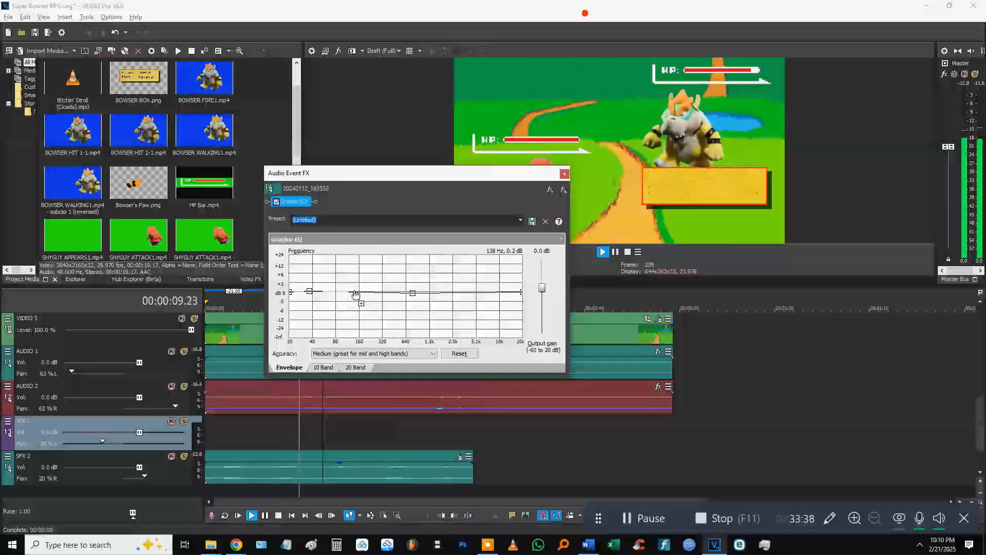
pyautogui.moveTo(454, 291); pyautogui.dragTo(489, 286)
pyautogui.doubleClick(429, 301)
pyautogui.moveTo(343, 293); pyautogui.dragTo(357, 282)
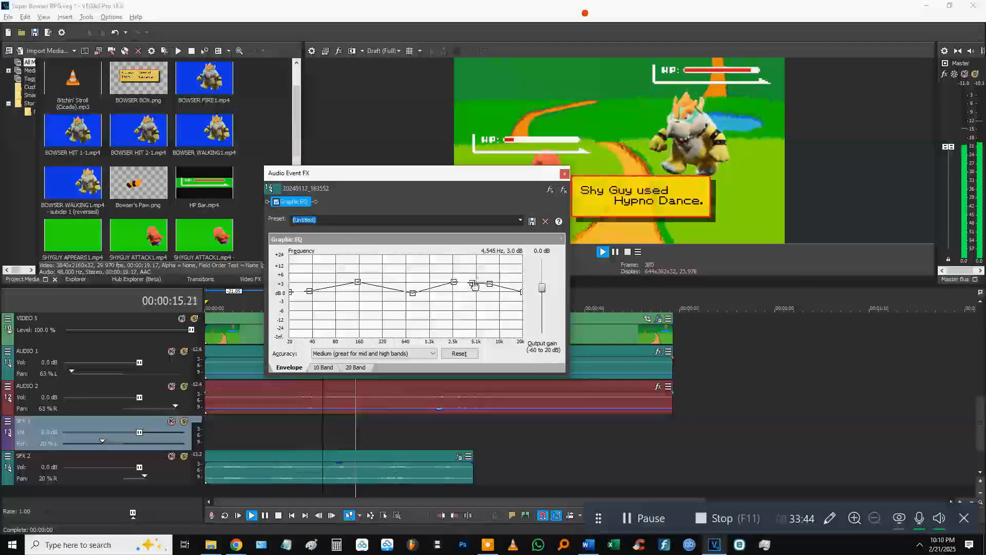
pyautogui.moveTo(489, 284); pyautogui.dragTo(490, 276)
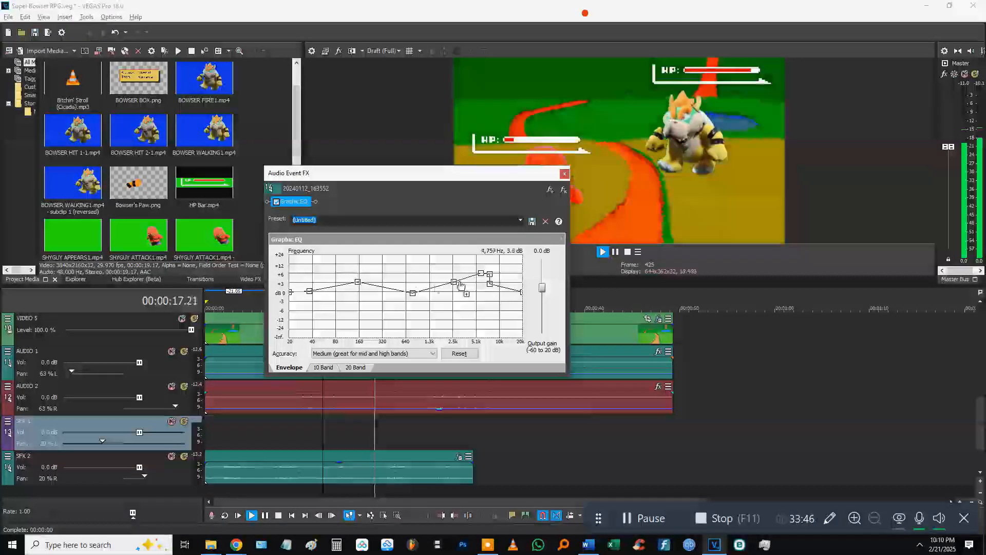
pyautogui.moveTo(357, 282); pyautogui.dragTo(352, 313)
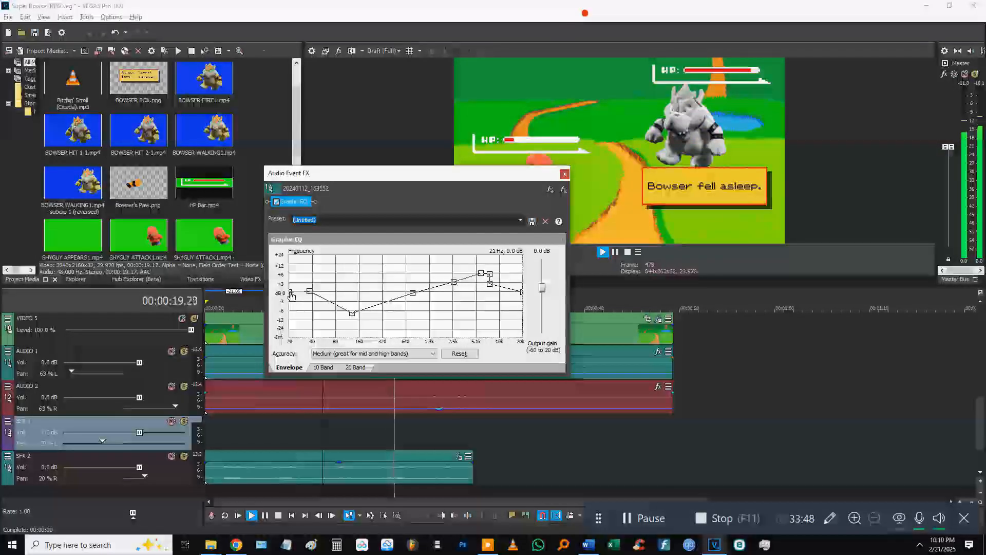
pyautogui.moveTo(291, 292); pyautogui.dragTo(291, 300)
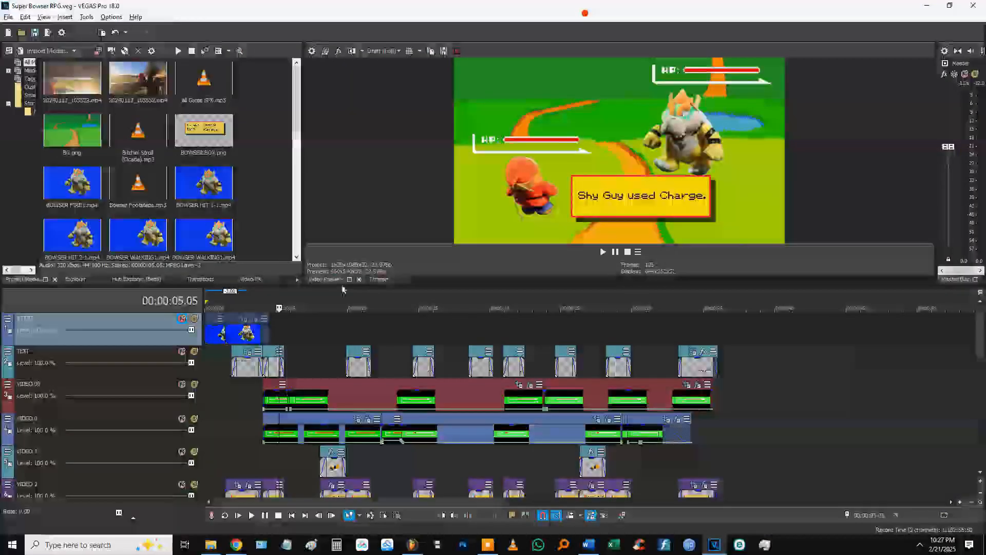
# Step: Enlarge the timeline area and check frames at several points across the battle
pyautogui.moveTo(344, 290); pyautogui.dragTo(340, 236)
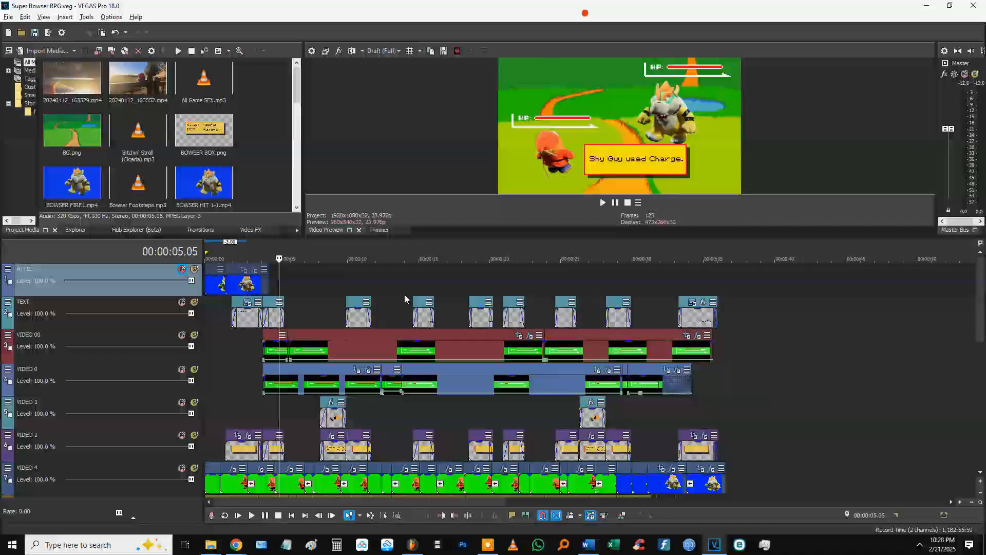
pyautogui.click(352, 292)
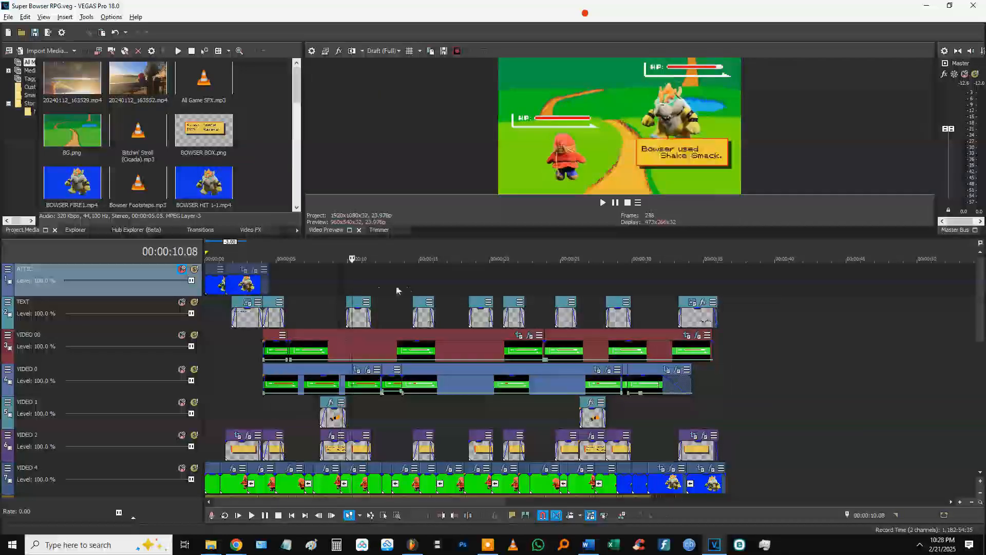
pyautogui.click(427, 281)
pyautogui.click(485, 281)
pyautogui.click(514, 285)
pyautogui.click(560, 290)
pyautogui.click(366, 295)
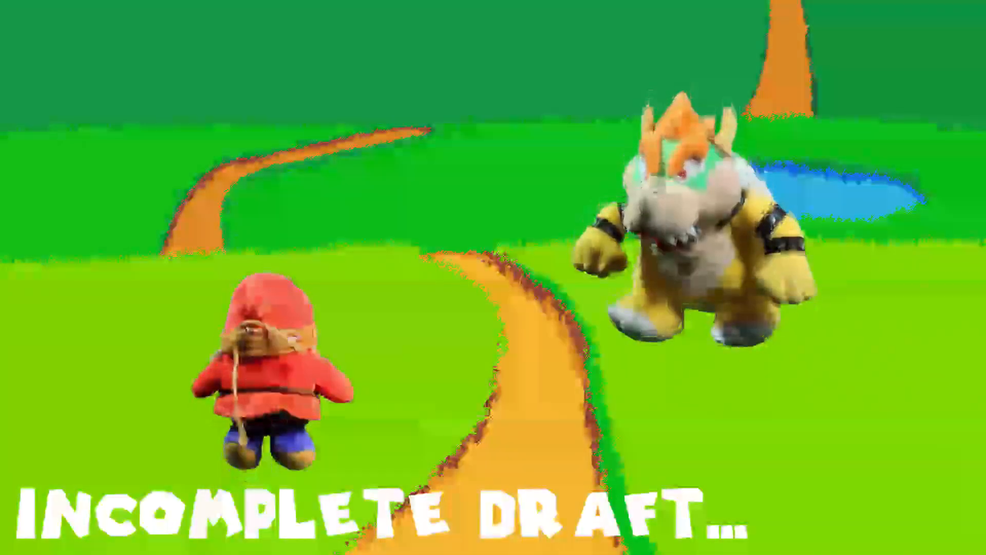